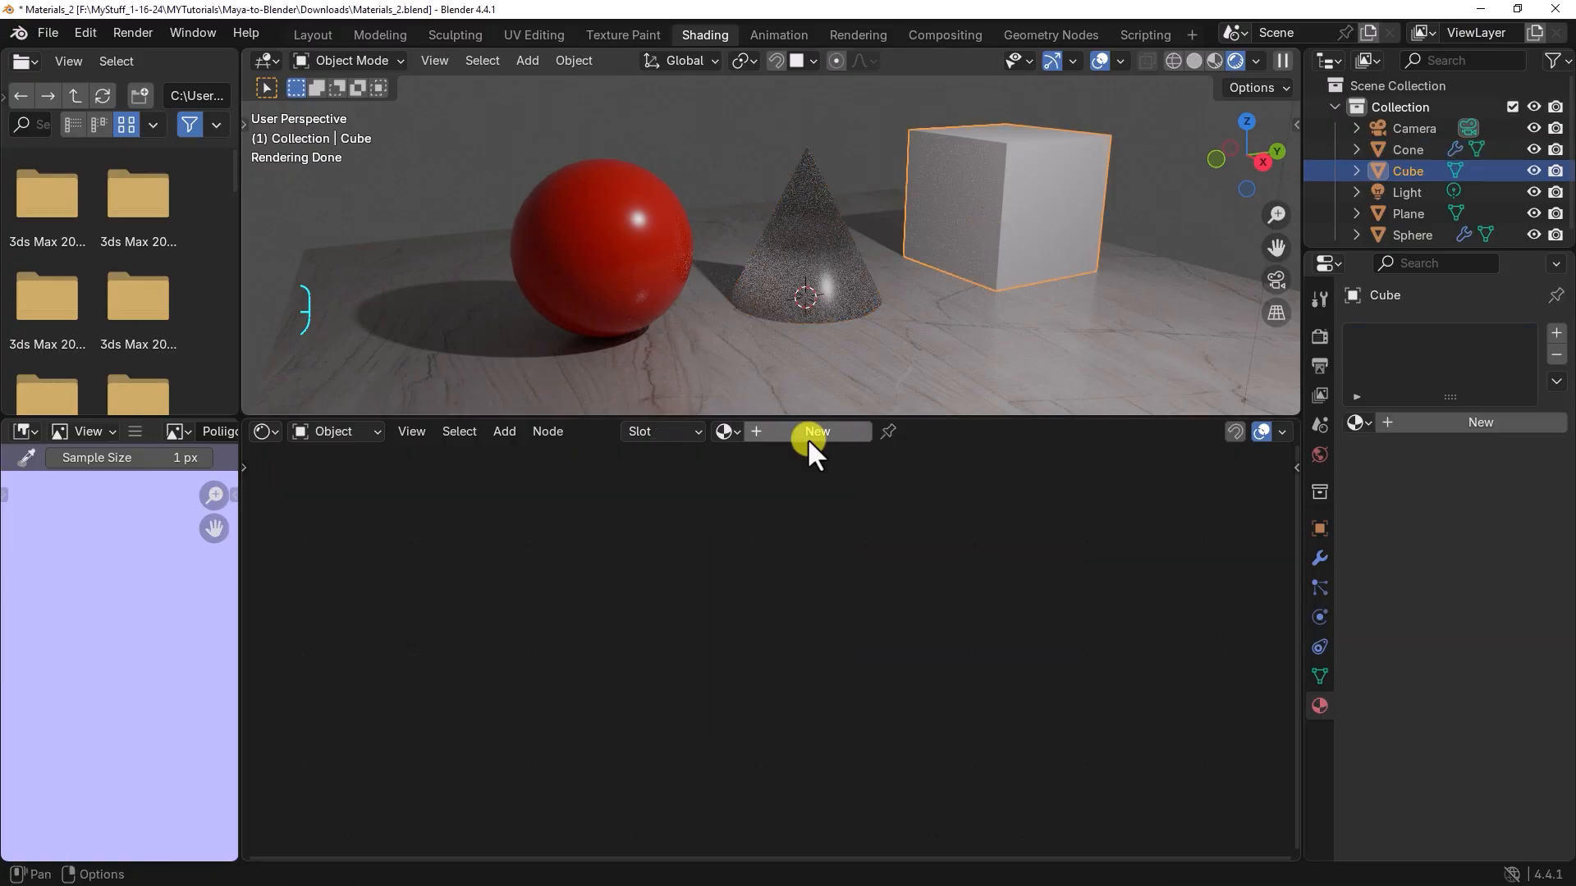
Step: Add an Image Texture node beside the Principled BSDF node in the cube's material
click(807, 435)
key(shift+a)
mouse_move(494, 762)
click(584, 677)
click(345, 543)
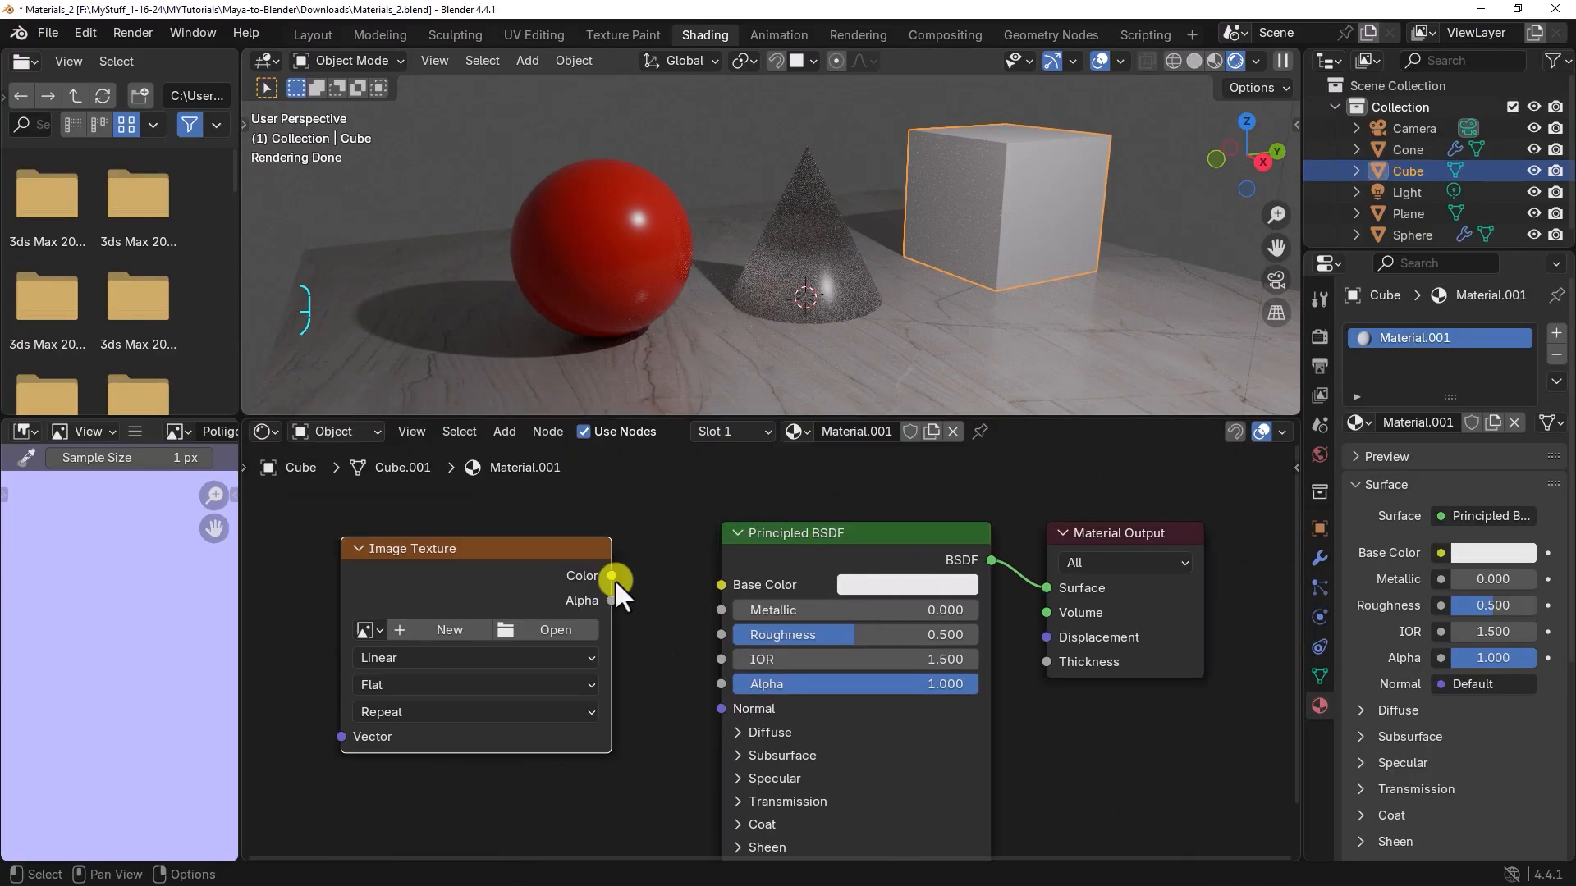
Step: Connect the image texture's color to Base Color and load Poliigon_WoodVeneerOak_7760_BaseColor.jpg into it
drag(612, 576, 721, 585)
click(555, 630)
click(767, 197)
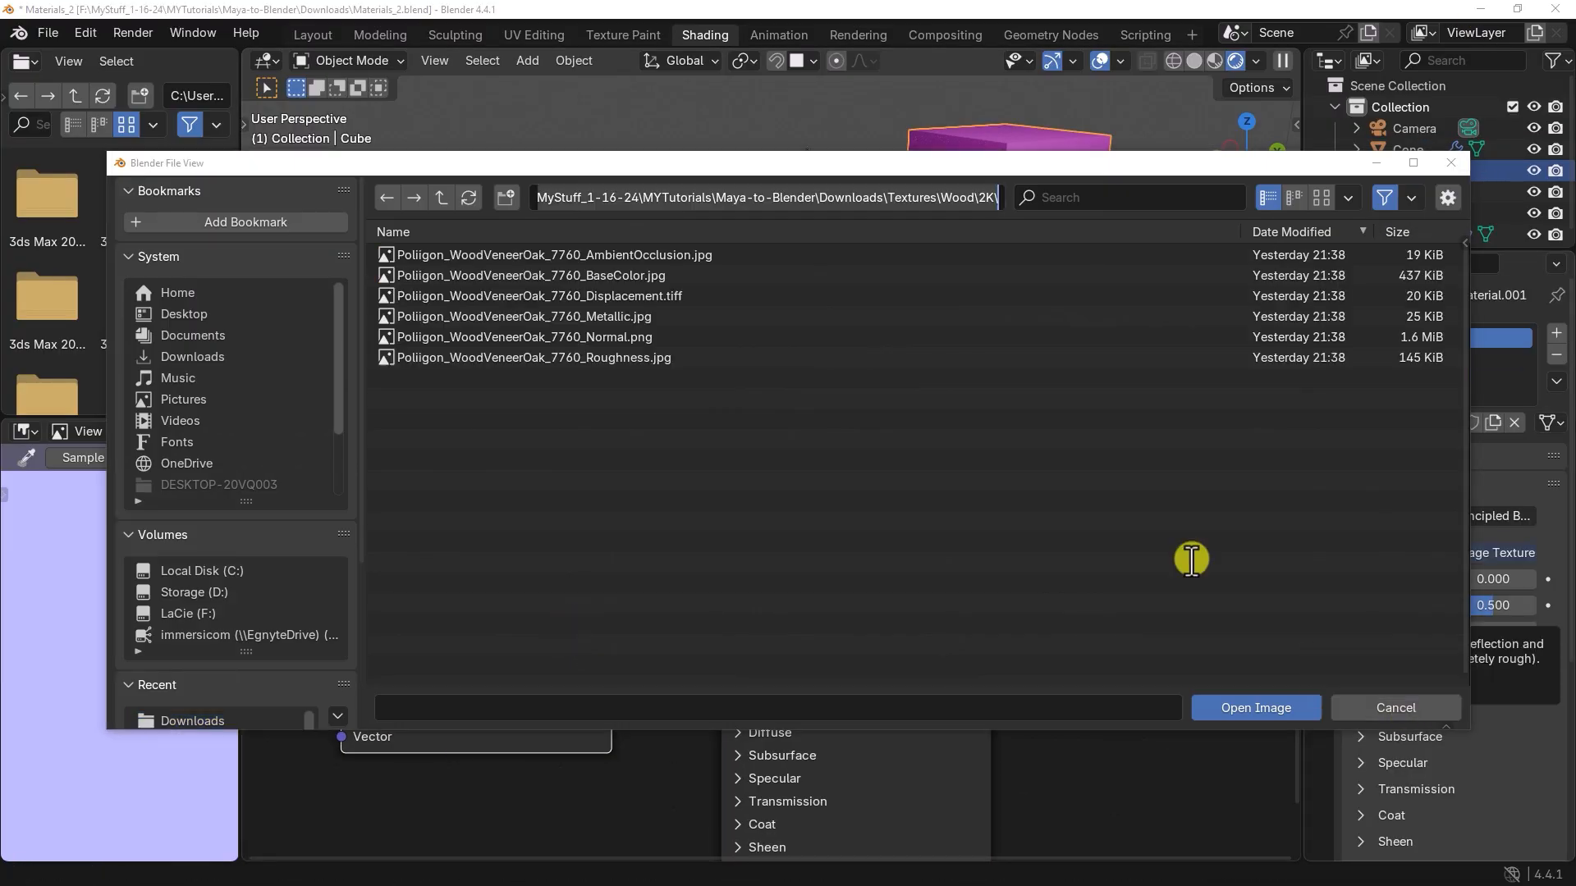
click(493, 274)
click(1256, 708)
Step: Add a second Image Texture node below the base color one, using Poliigon_WoodVeneerOak_7760_Roughness.jpg
middle_drag(1092, 336, 1066, 349)
scroll(689, 632, down, 3)
middle_drag(675, 632, 683, 575)
key(shift+a)
mouse_move(580, 728)
click(651, 555)
click(581, 715)
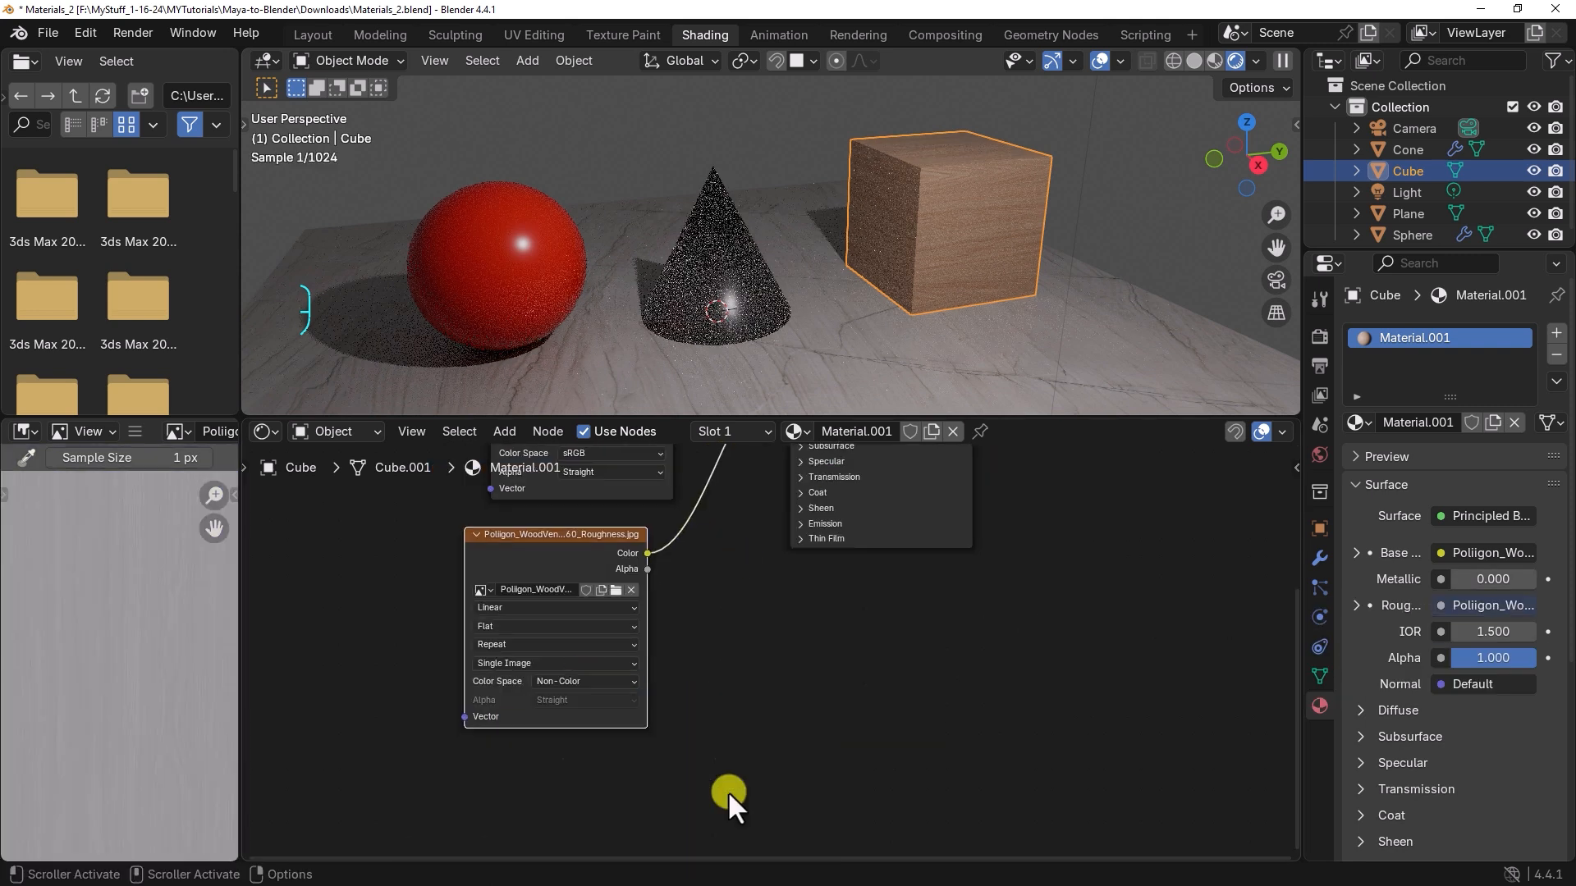
Step: Add a third Image Texture node below the roughness one and load Poliigon_WoodVeneerOak_7760_Normal.png as Non-Color data
key(shift+a)
click(632, 683)
click(548, 694)
click(698, 754)
click(614, 335)
click(1255, 707)
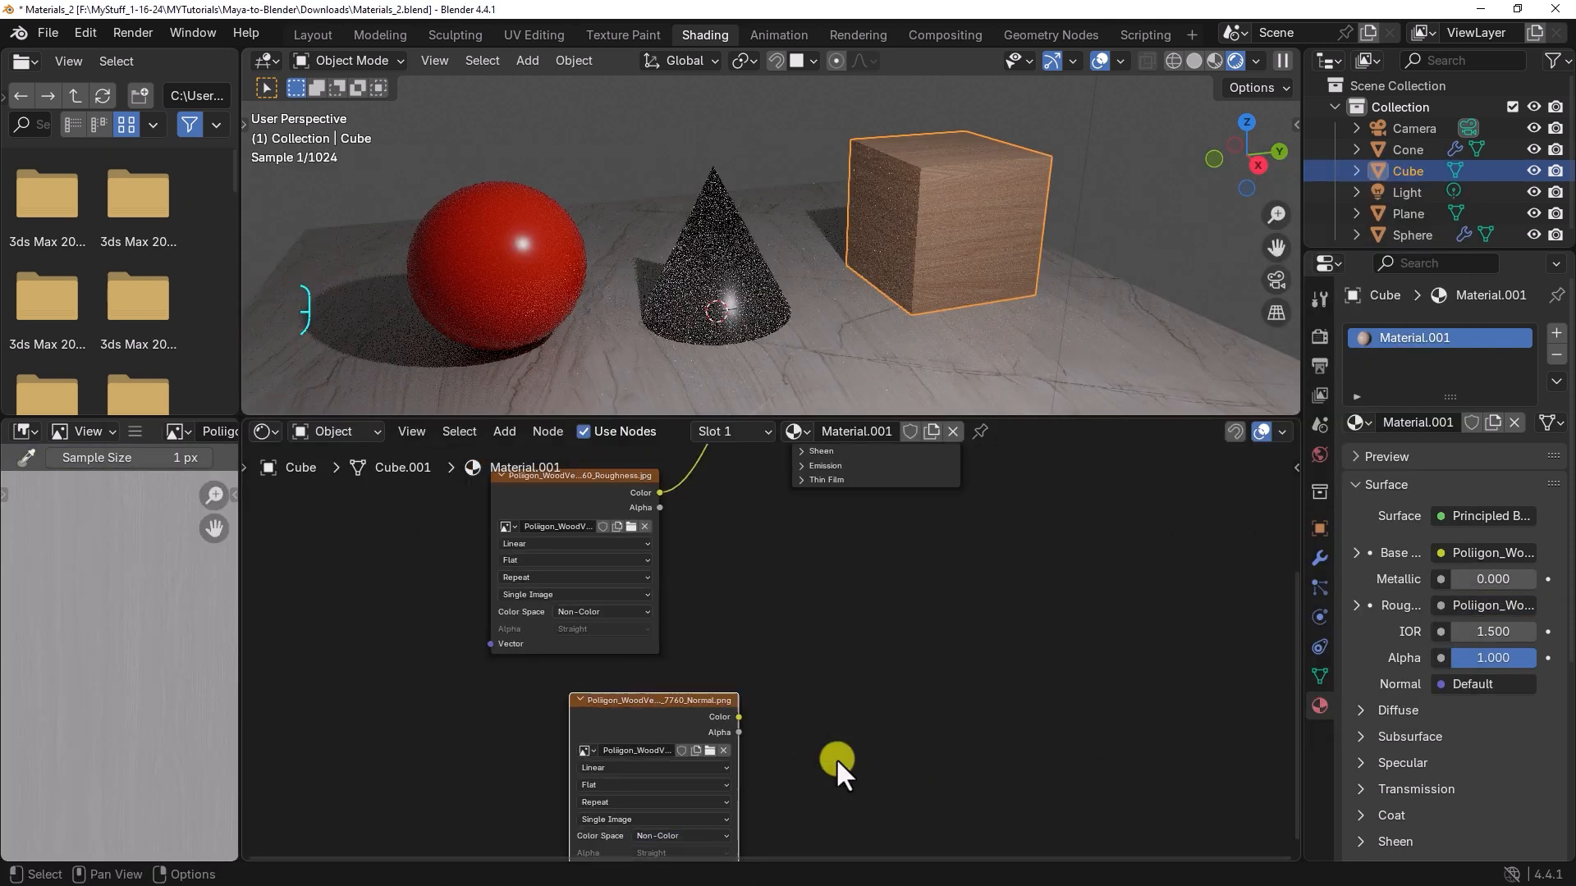
Step: Add a Normal Map node between the normal texture and the Principled BSDF's Normal input
drag(727, 797, 780, 445)
key(shift+a)
mouse_move(918, 714)
click(1005, 629)
click(730, 621)
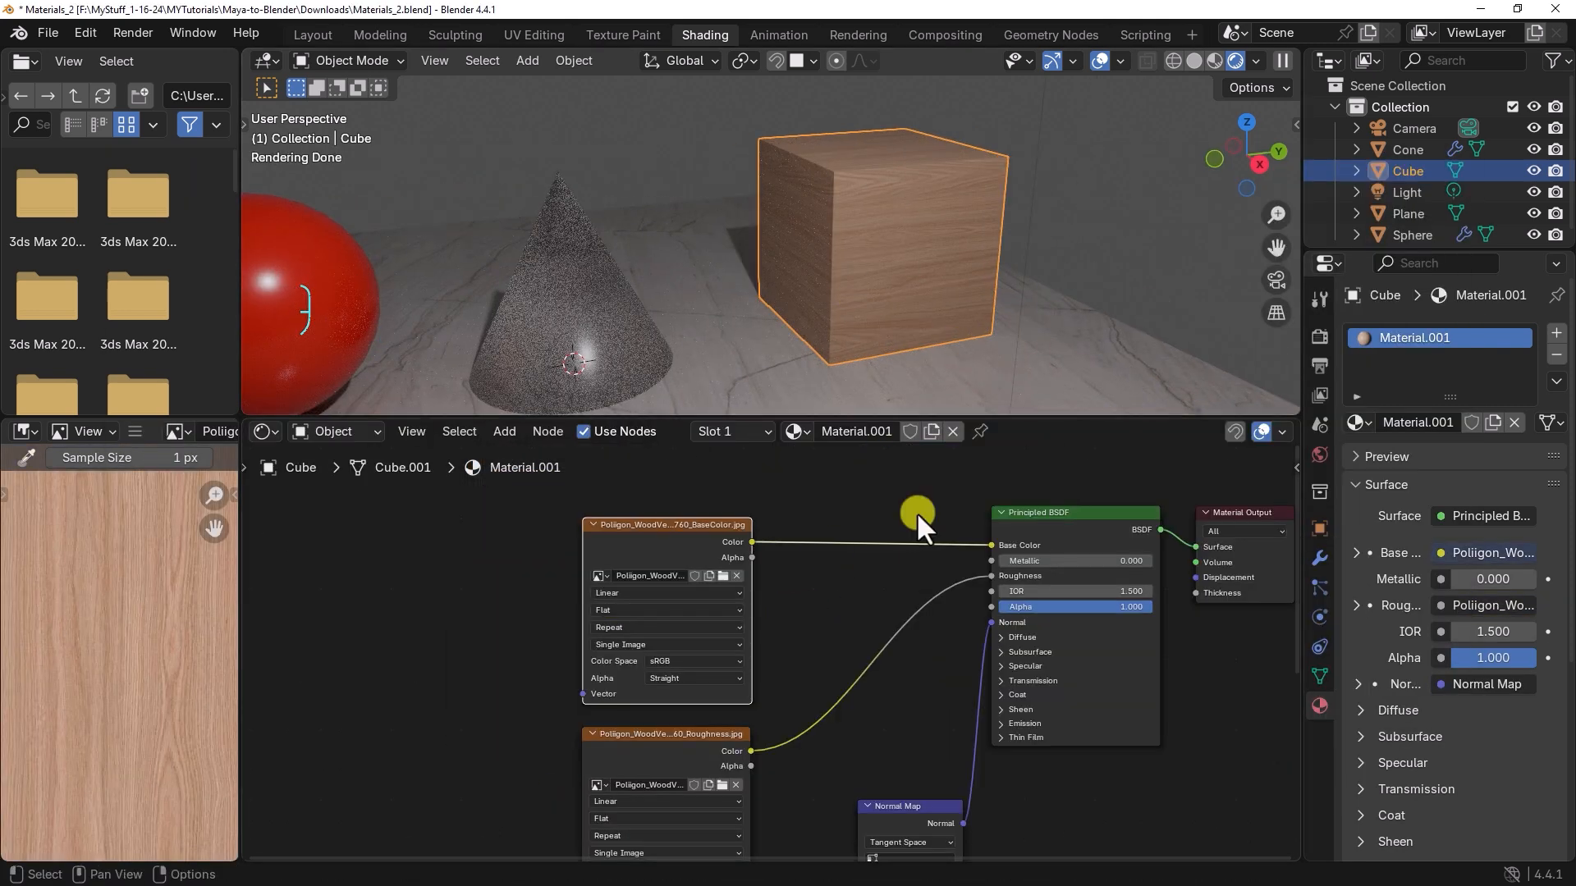
Step: Add a Texture Coordinate node ahead of the wood image texture nodes
key(shift+a)
text(texture coo)
key(Return)
click(297, 545)
Step: Add a Mapping node after the Texture Coordinate node and connect the UV output to its Vector input
key(shift+a)
text(mapp)
key(Return)
click(492, 548)
drag(376, 583, 489, 588)
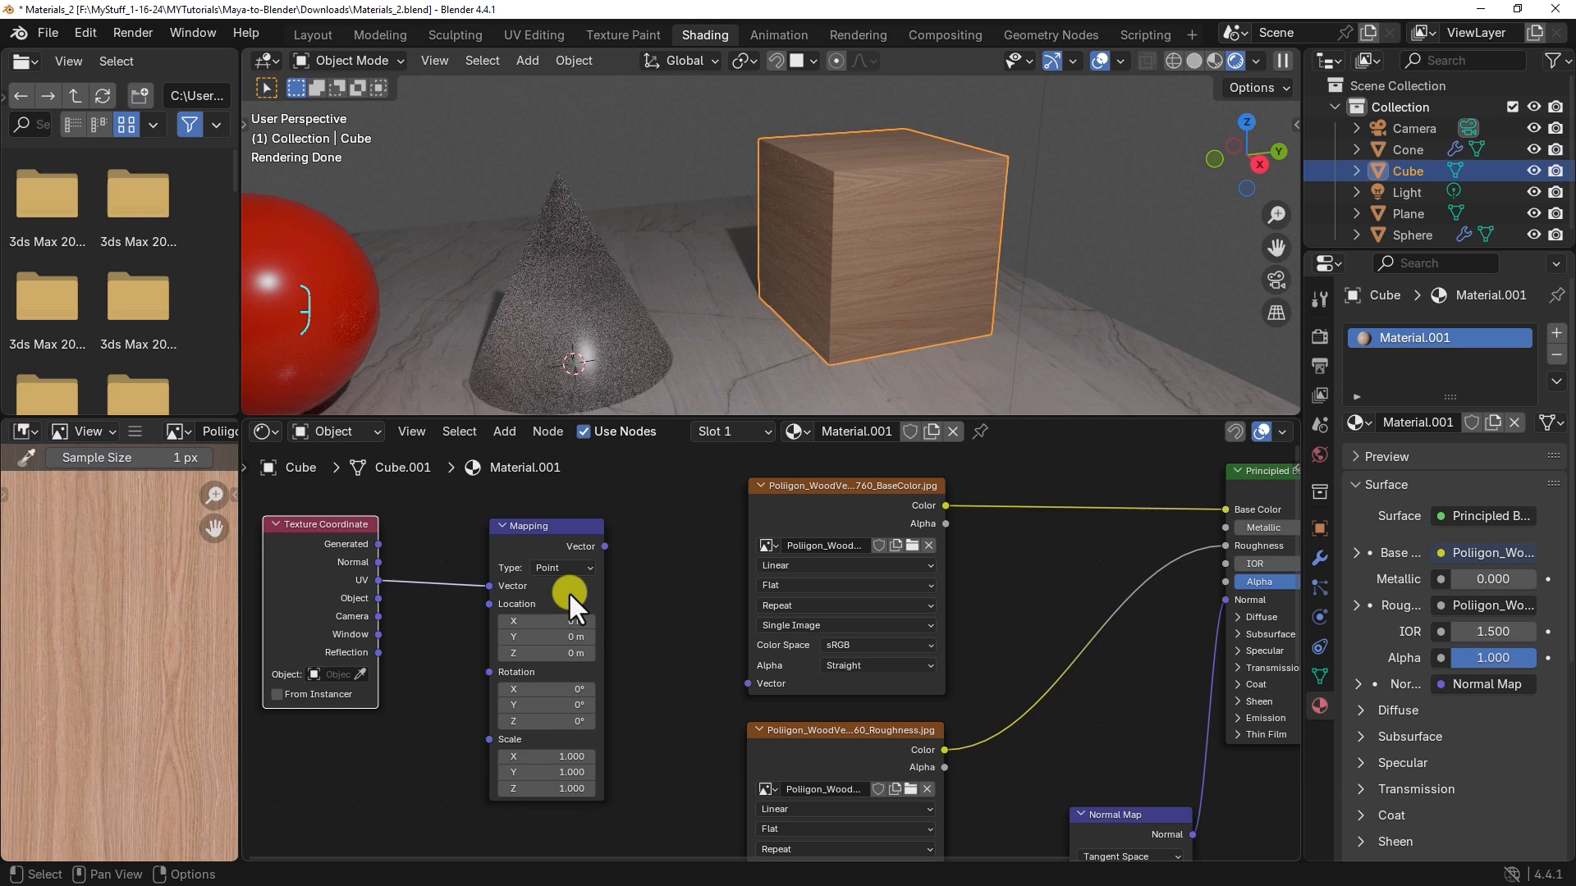
Step: Connect the Mapping output to the base color texture's Vector input and set the mapping's Y rotation to 90°
drag(640, 555, 782, 693)
double_click(614, 714)
text(90)
key(Return)
scroll(805, 320, up, 2)
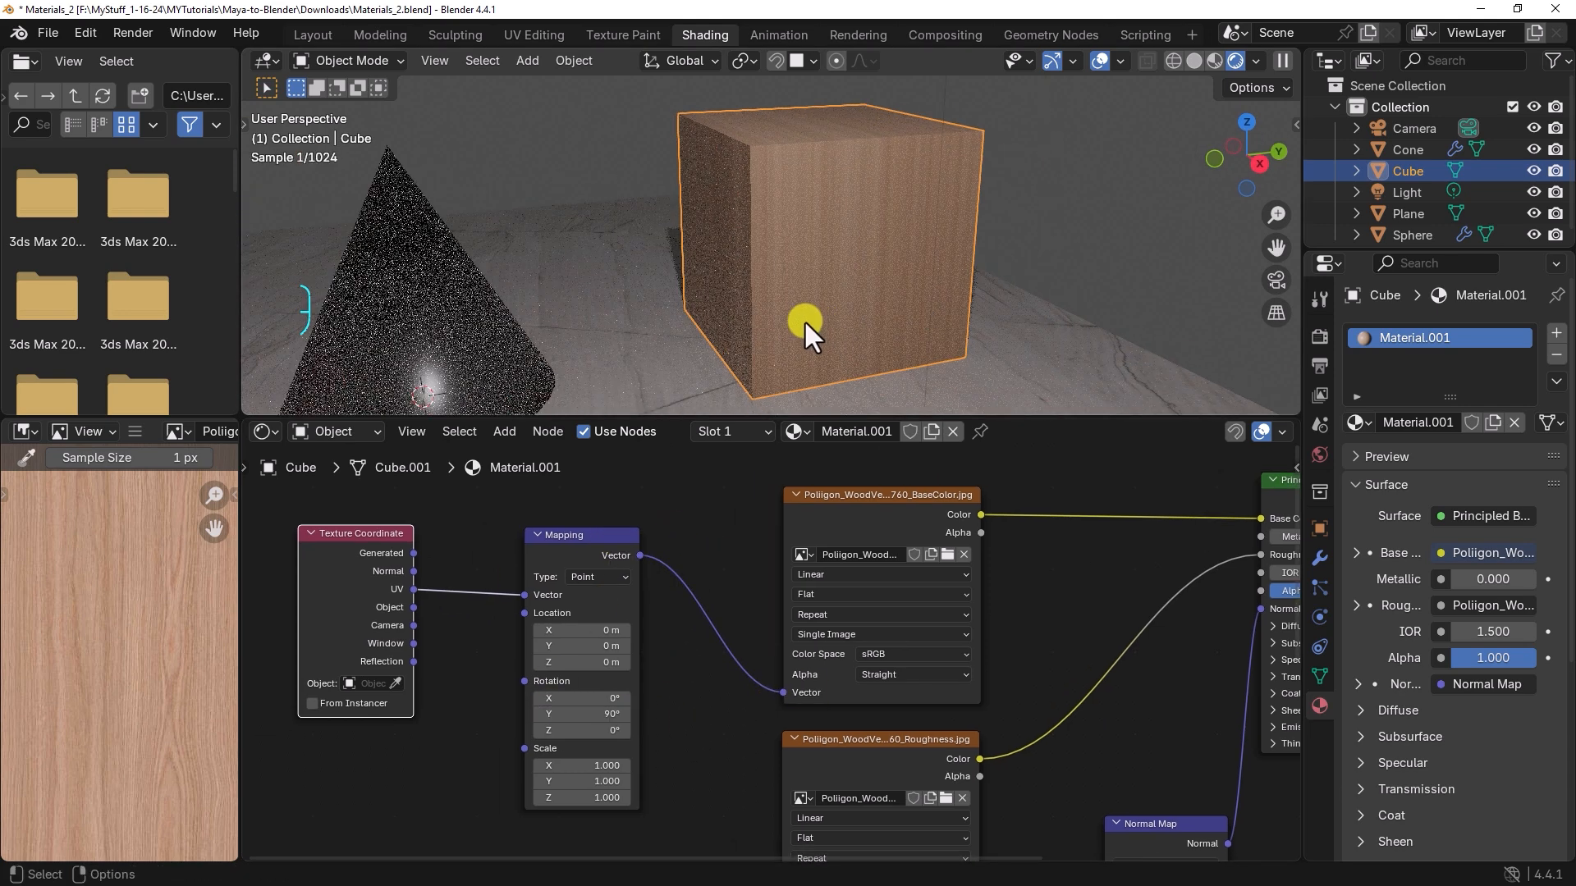
Step: Connect the Mapping node's Vector output to the roughness and normal texture nodes as well
scroll(777, 623, down, 3)
drag(668, 491, 781, 845)
middle_drag(984, 484, 889, 701)
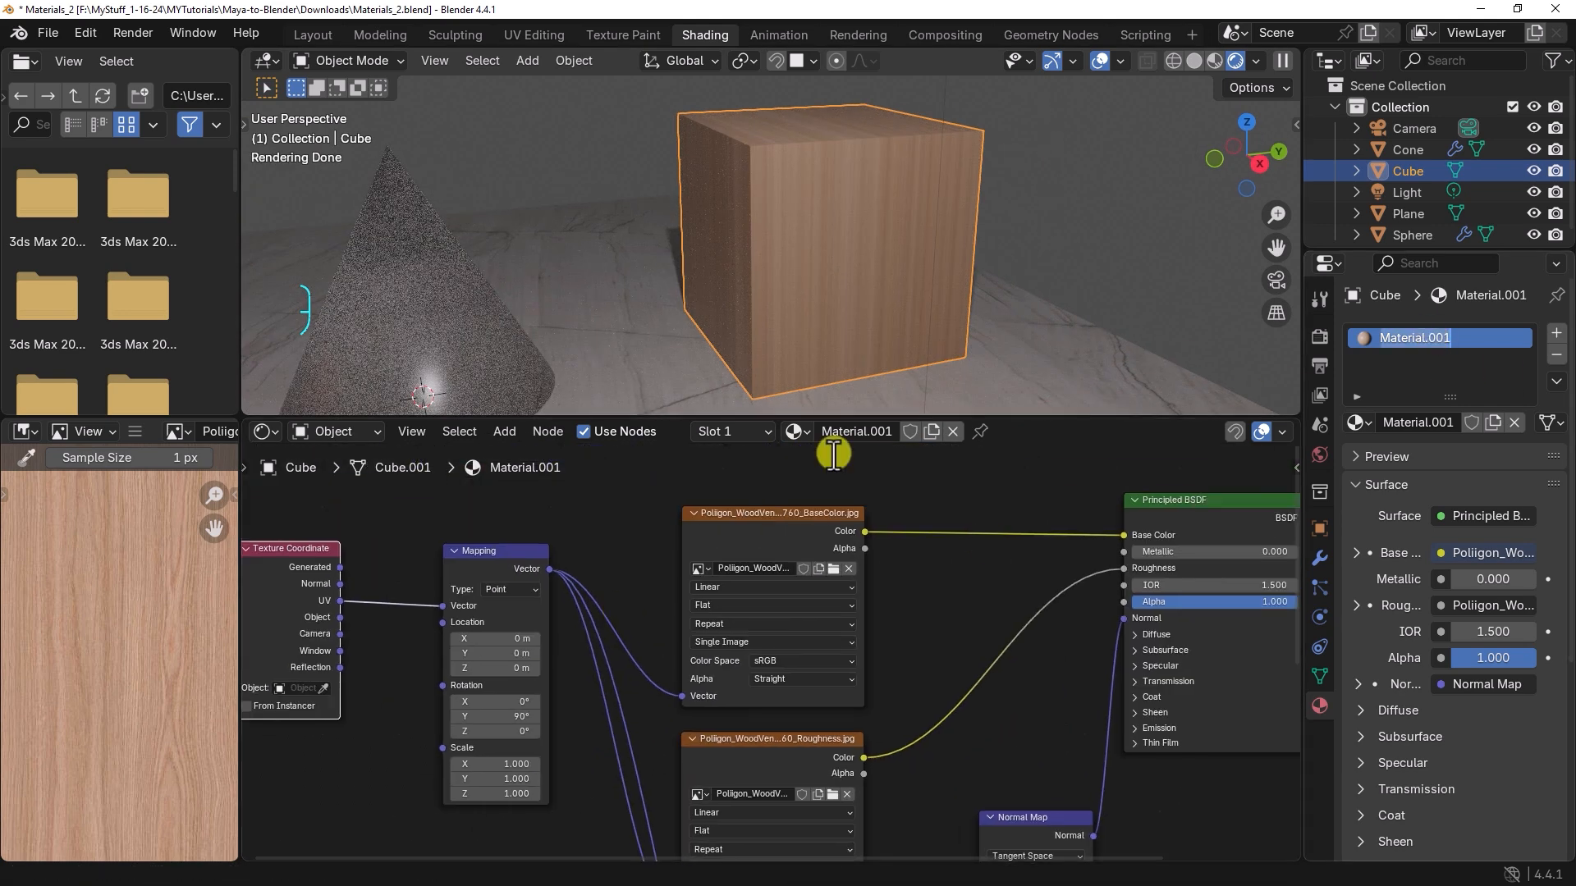
Step: Select the cube's top face in Edit Mode and add a second material slot with a new material
alt+middle_drag(956, 310, 774, 352)
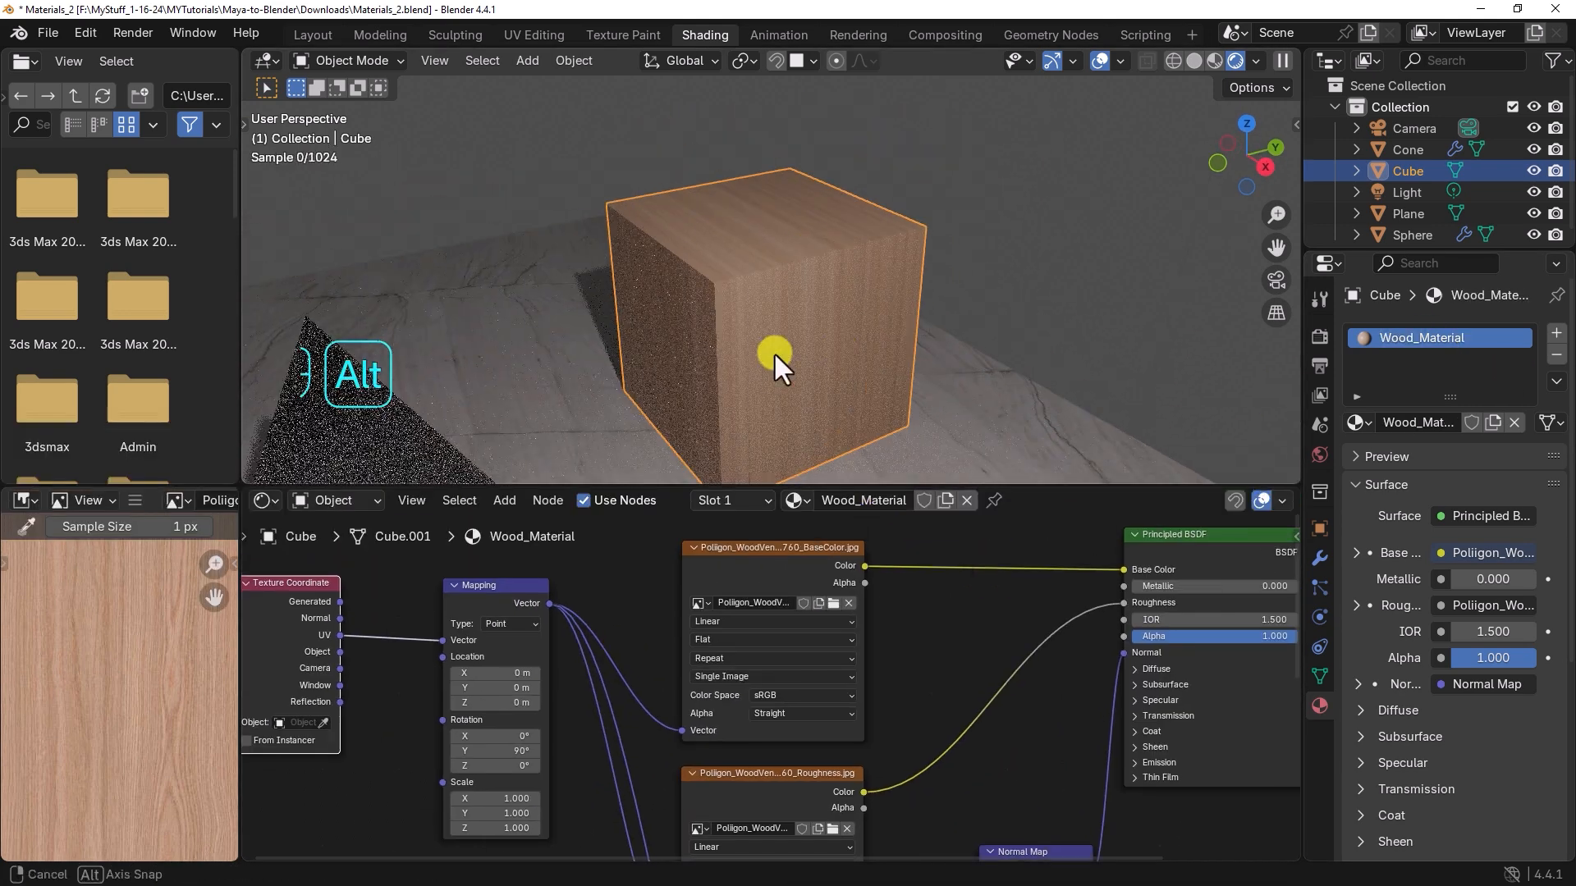
key(Tab)
click(732, 223)
click(1555, 332)
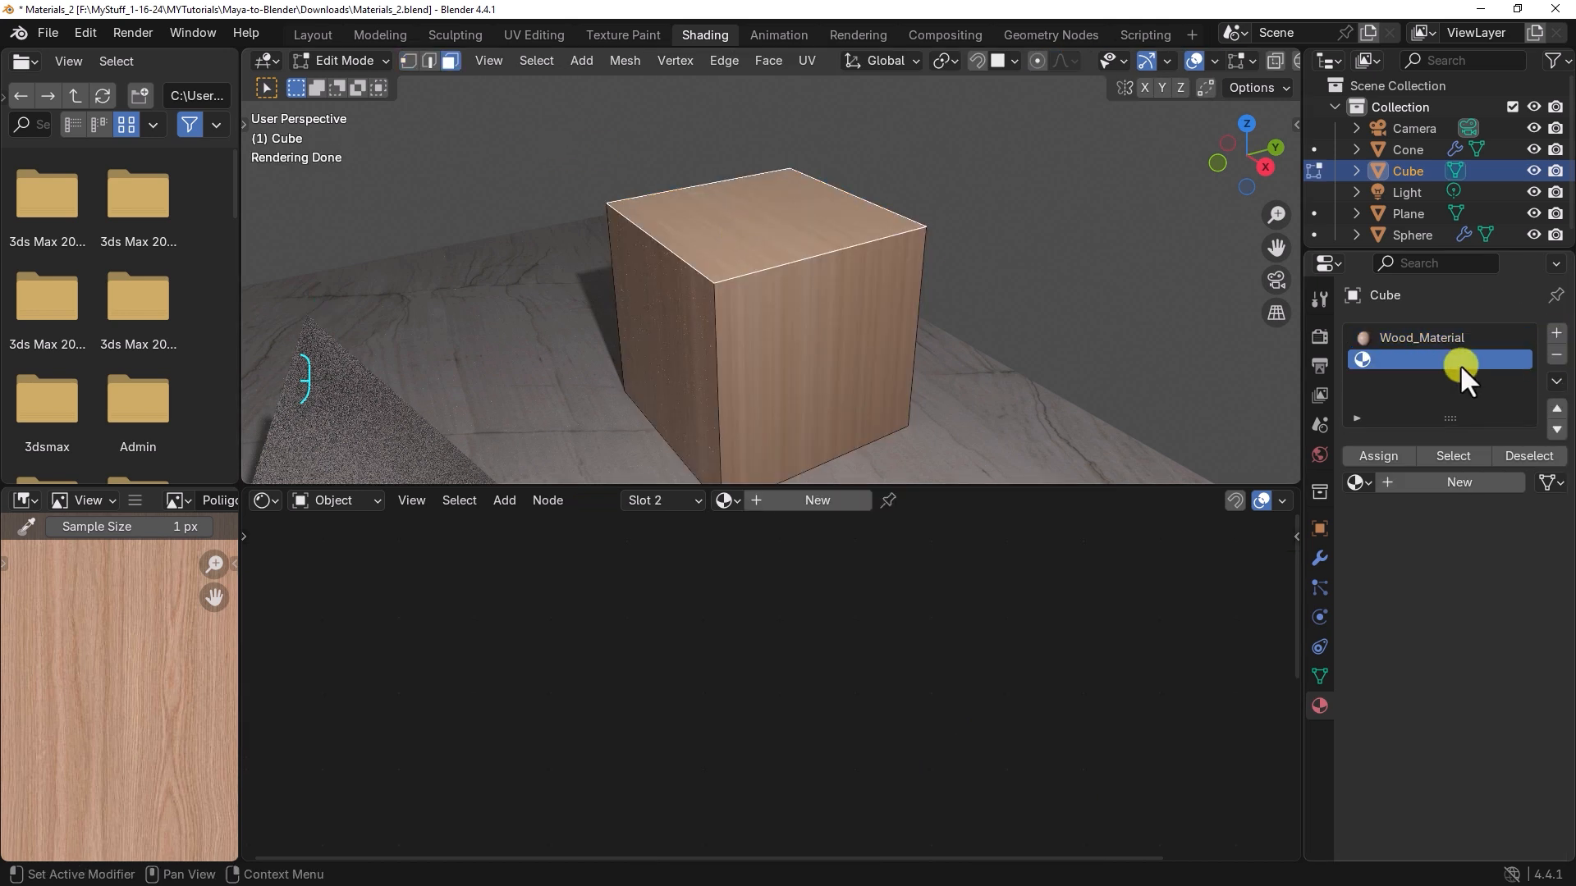
click(1444, 483)
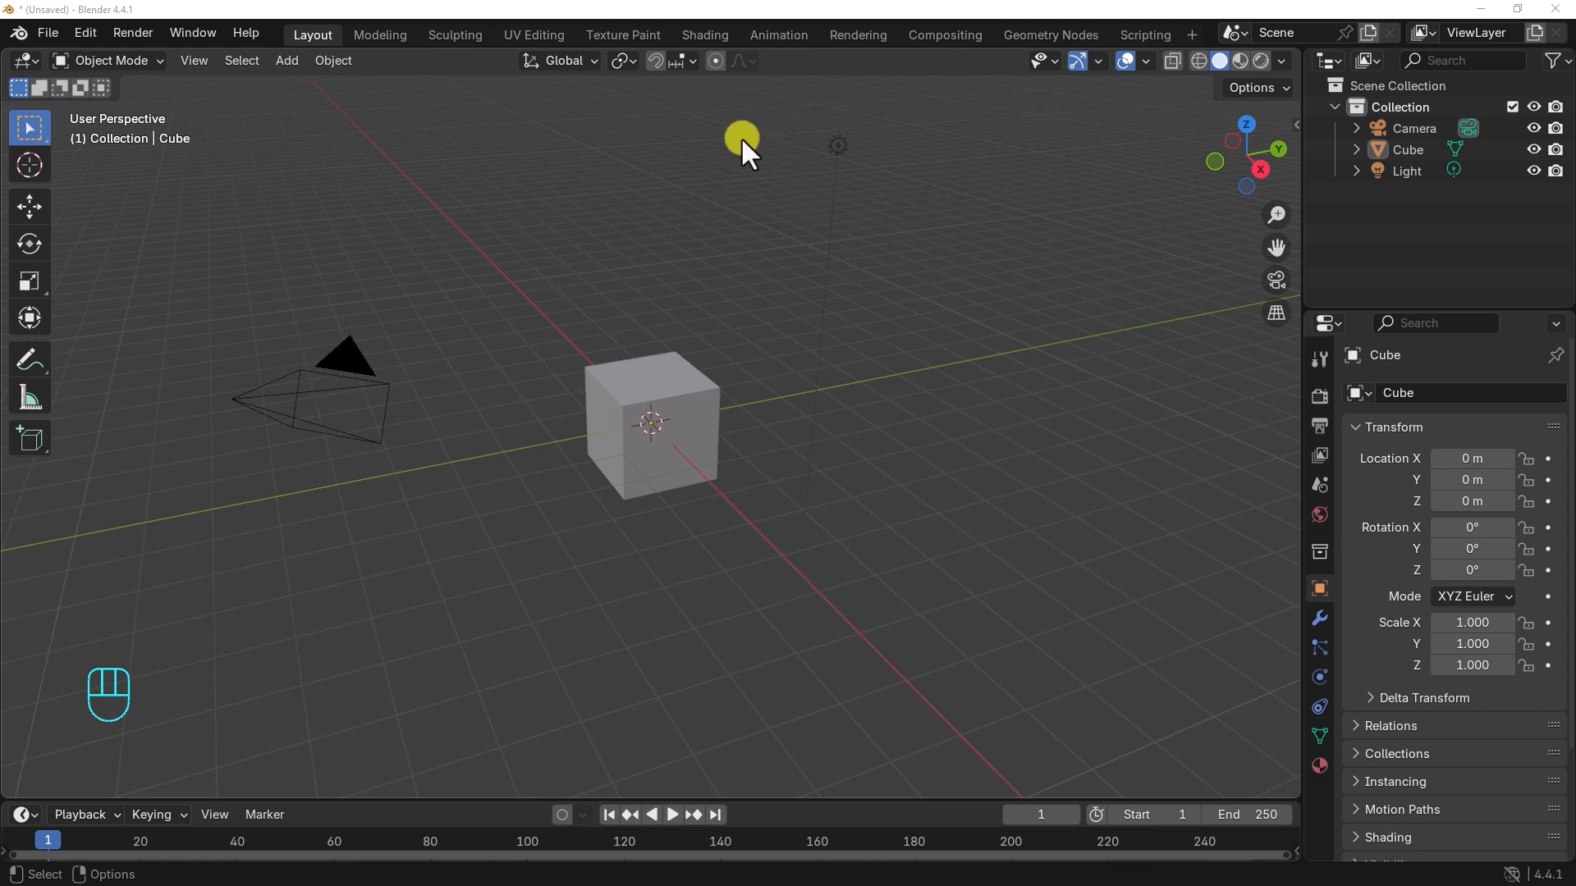
Step: Delete the default cube from the new scene and add a plane mesh at the origin
click(683, 399)
key(Delete)
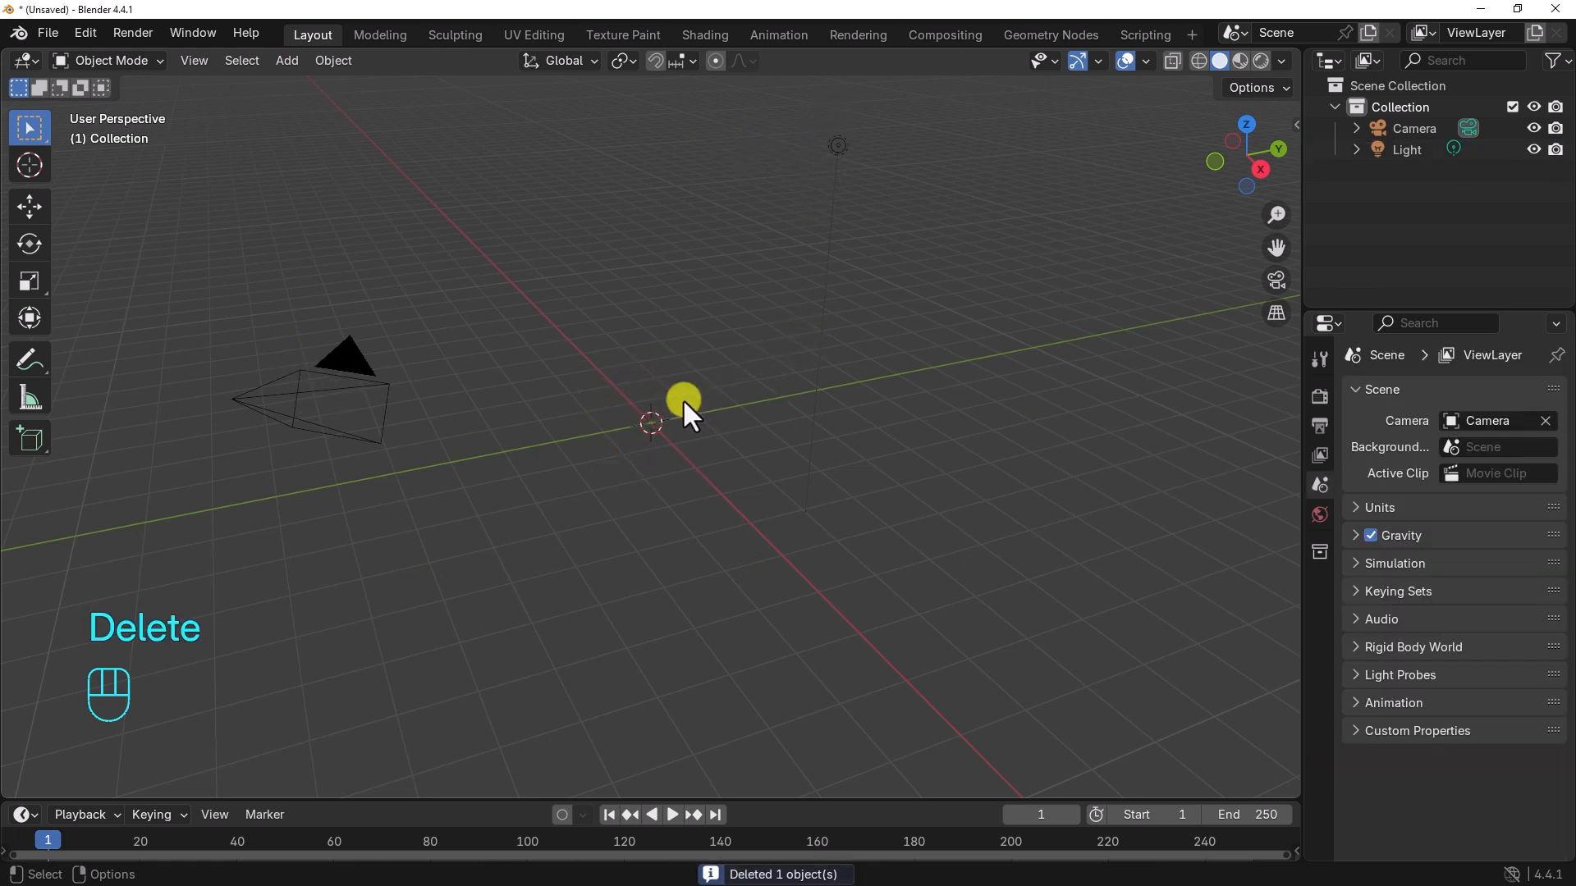
alt+drag(683, 399, 727, 405)
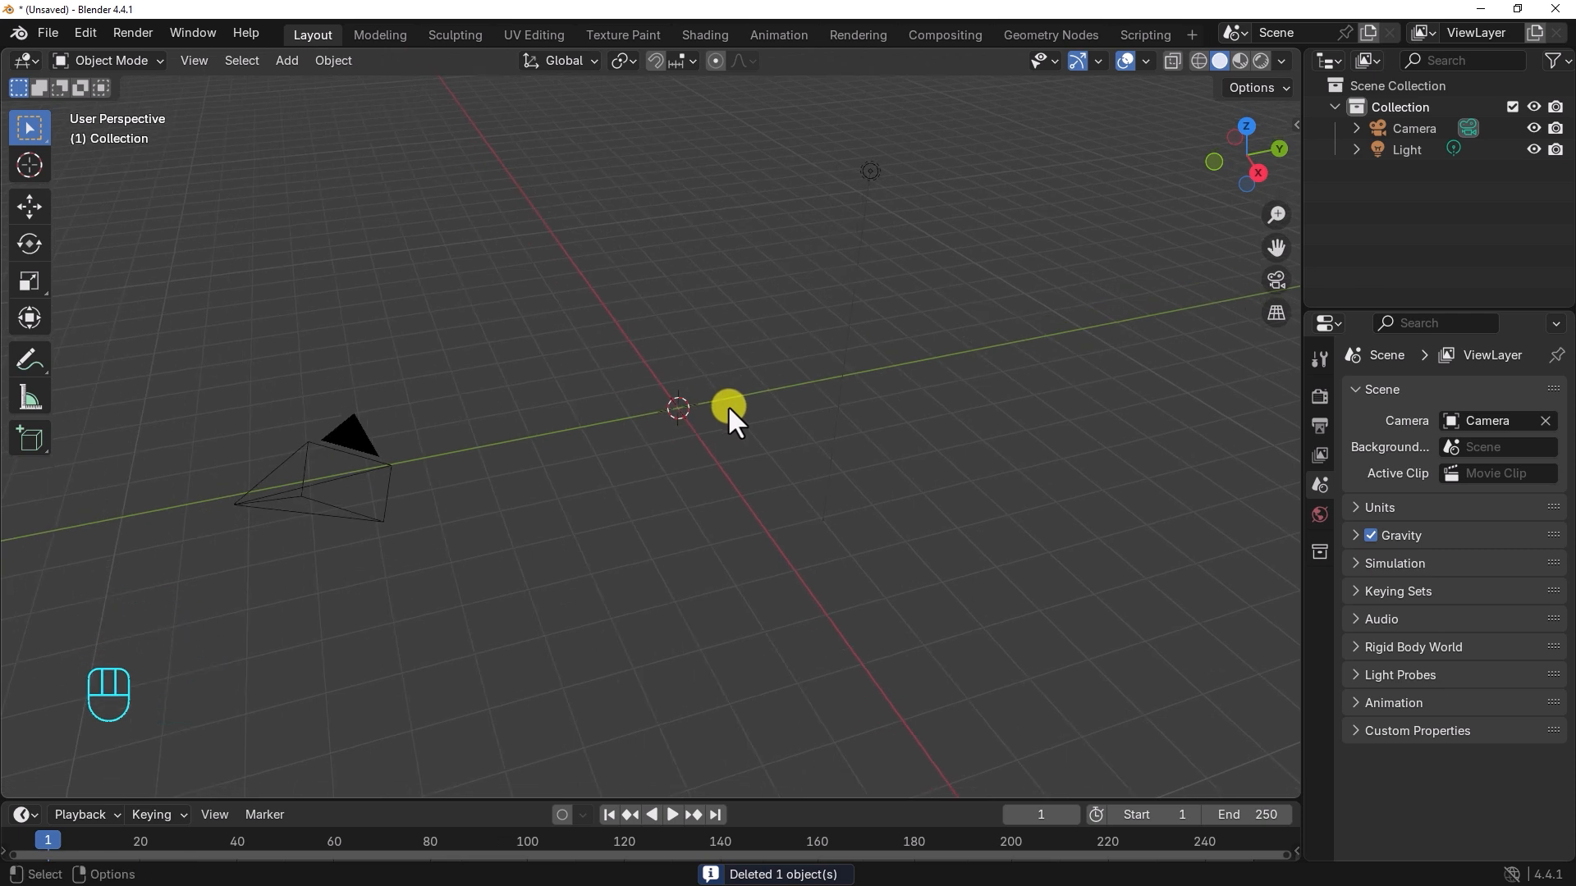
key(shift)
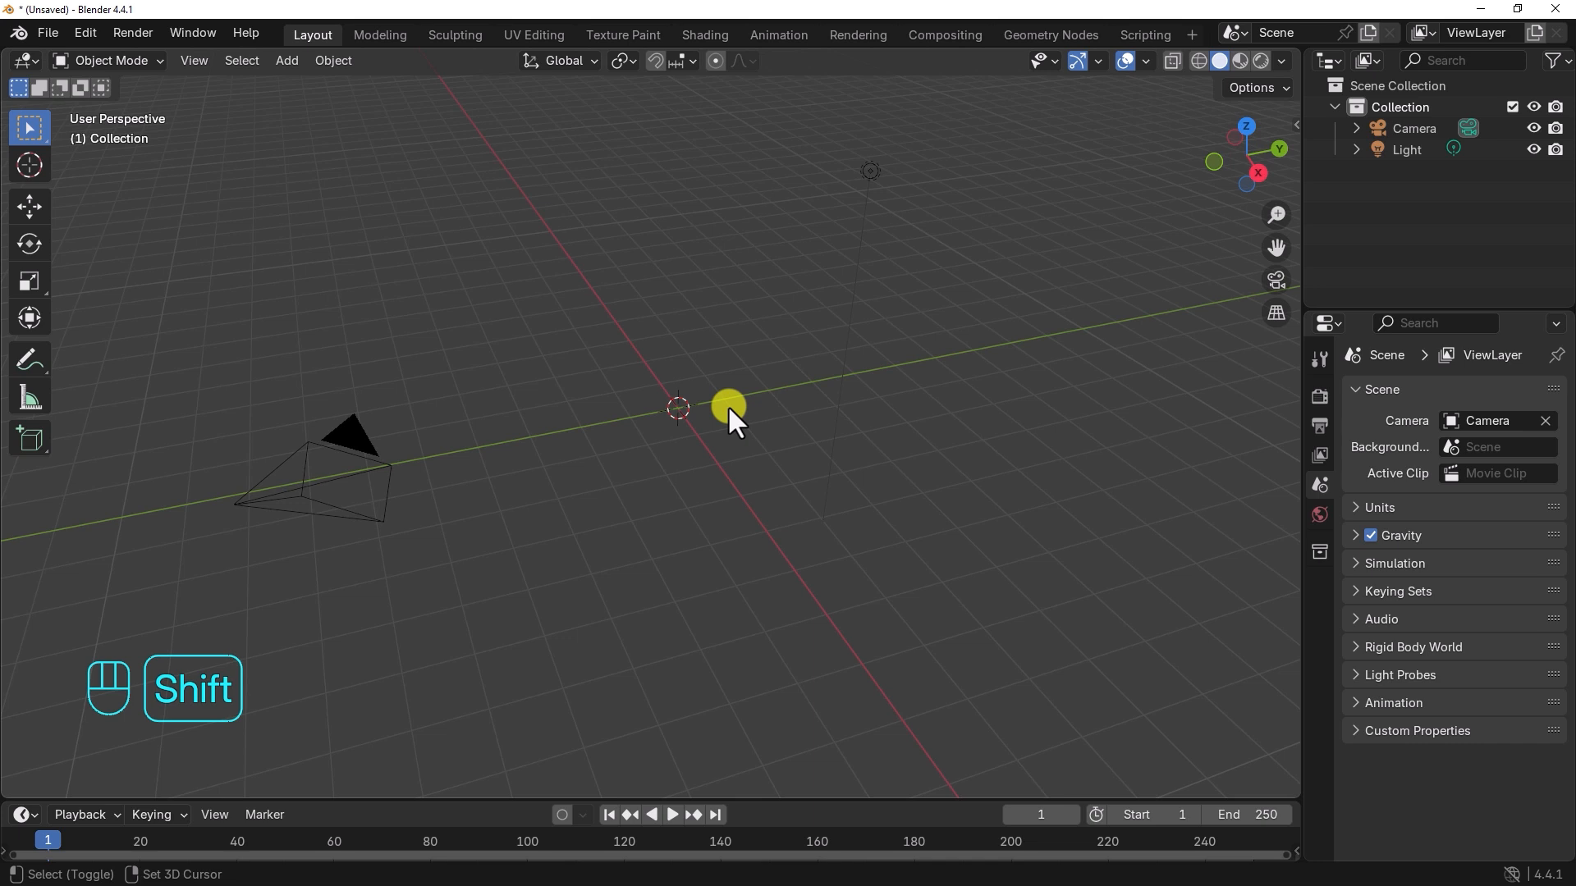
key(shift+a)
mouse_move(727, 405)
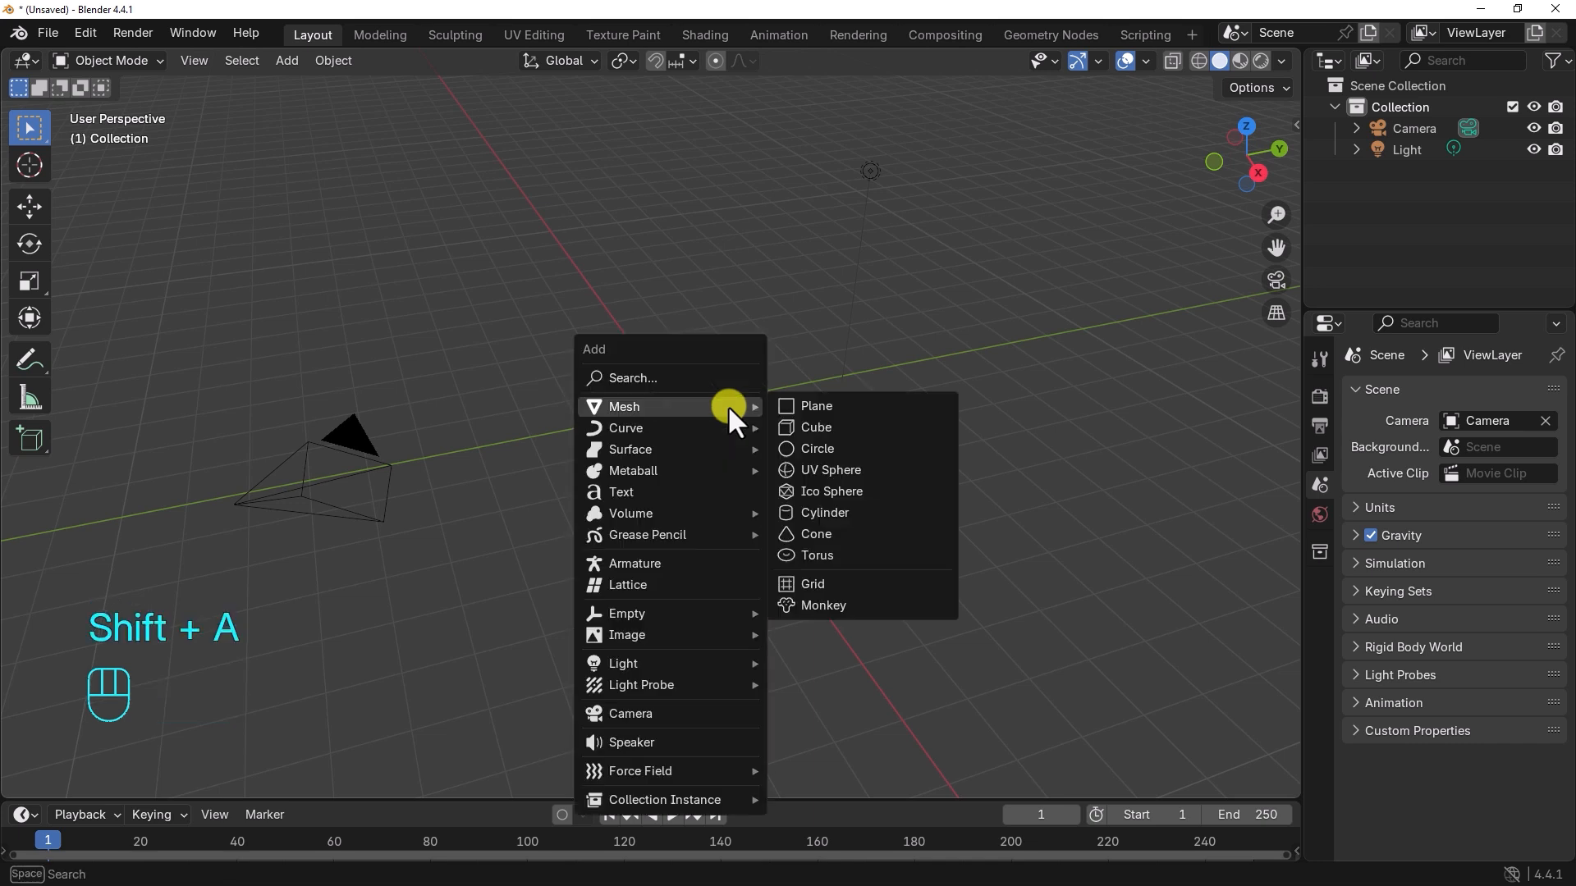
click(801, 410)
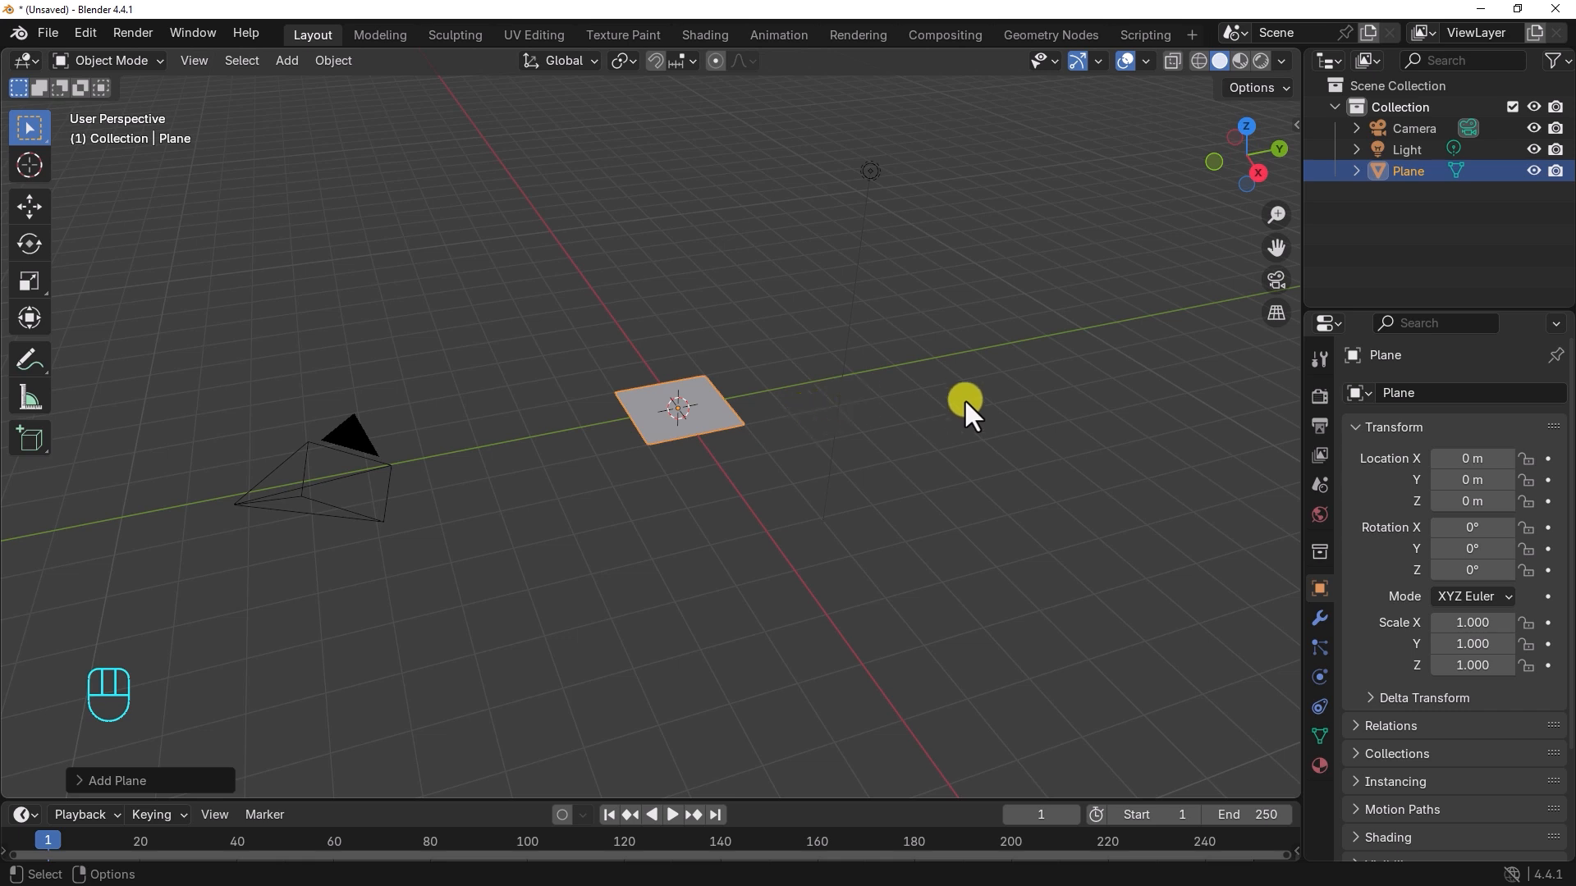
Step: Set the plane's scale to 6 on the X, Y and Z axes
alt+right_drag(862, 456, 878, 451)
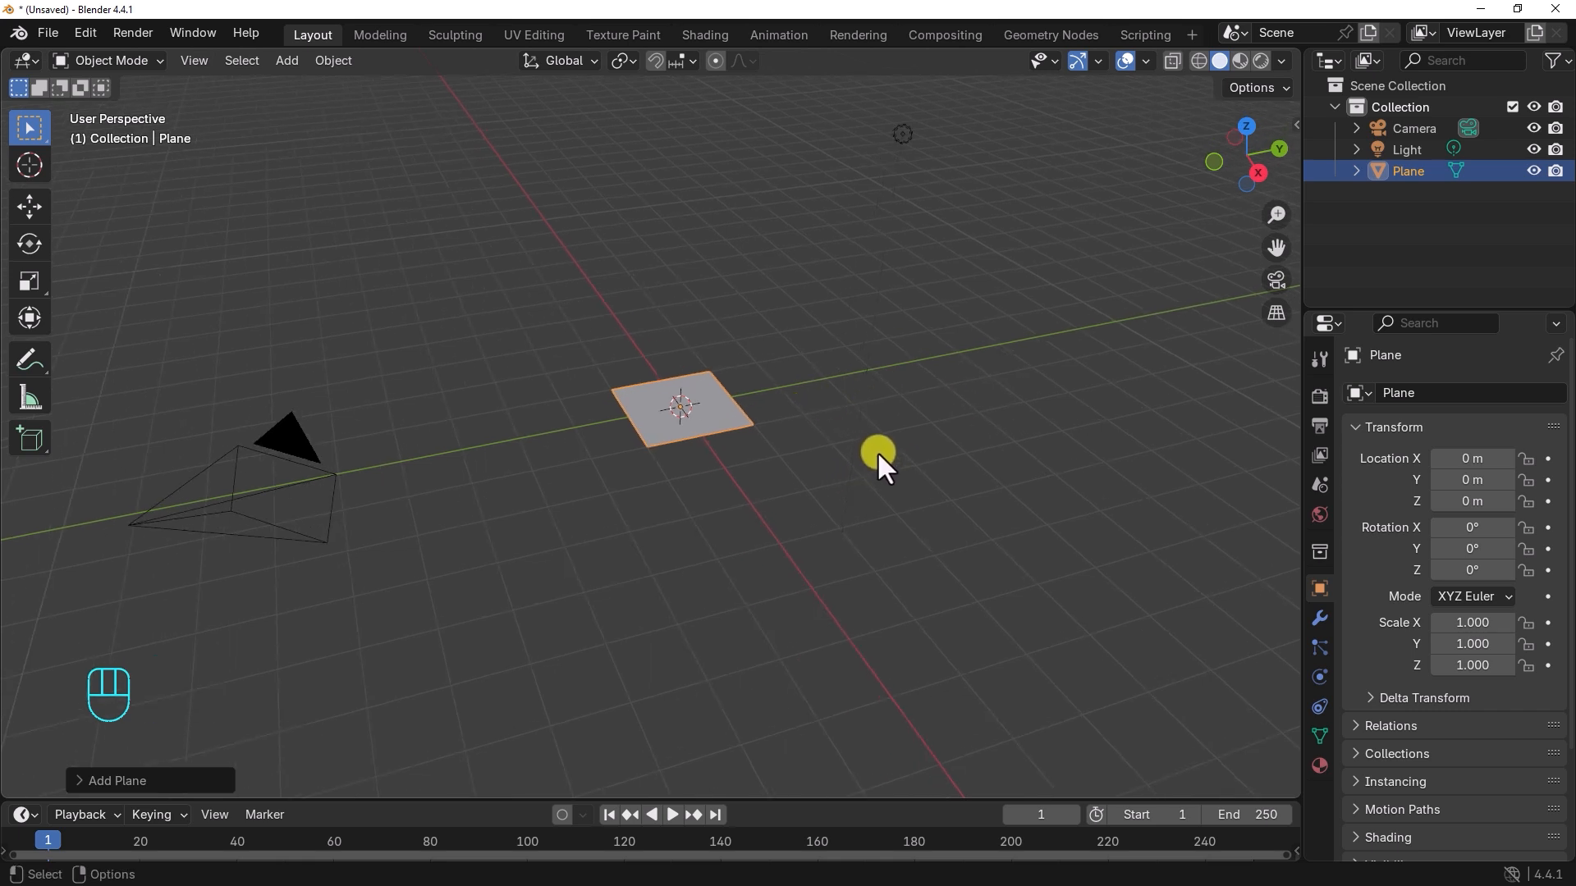
key(n)
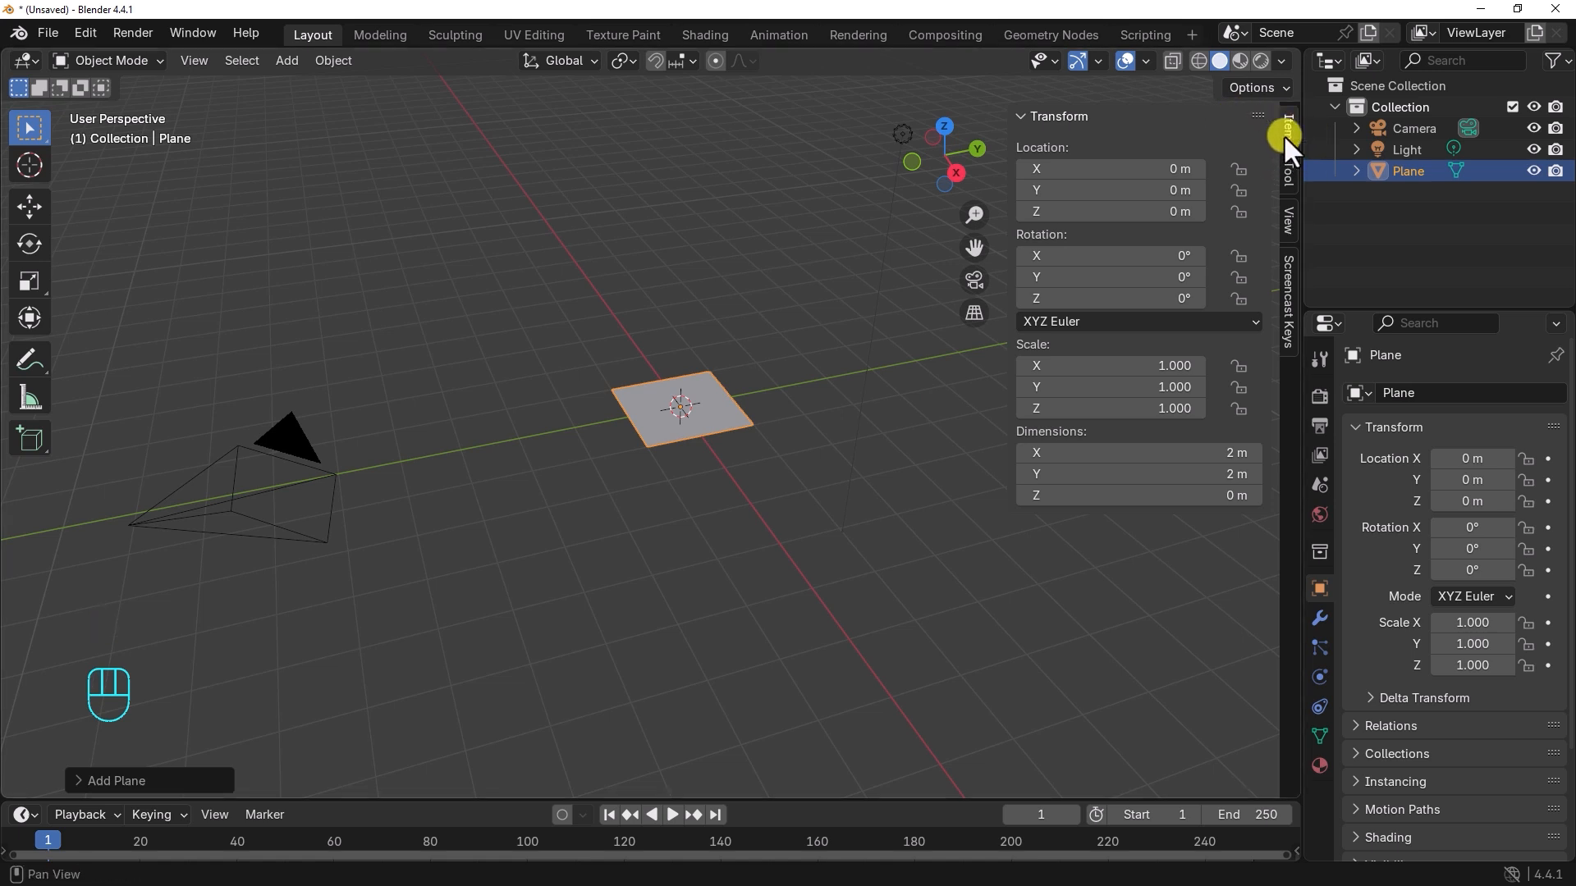
mouse_move(1164, 377)
mouse_down()
mouse_move(1164, 415)
mouse_move(1158, 374)
mouse_up()
text(6)
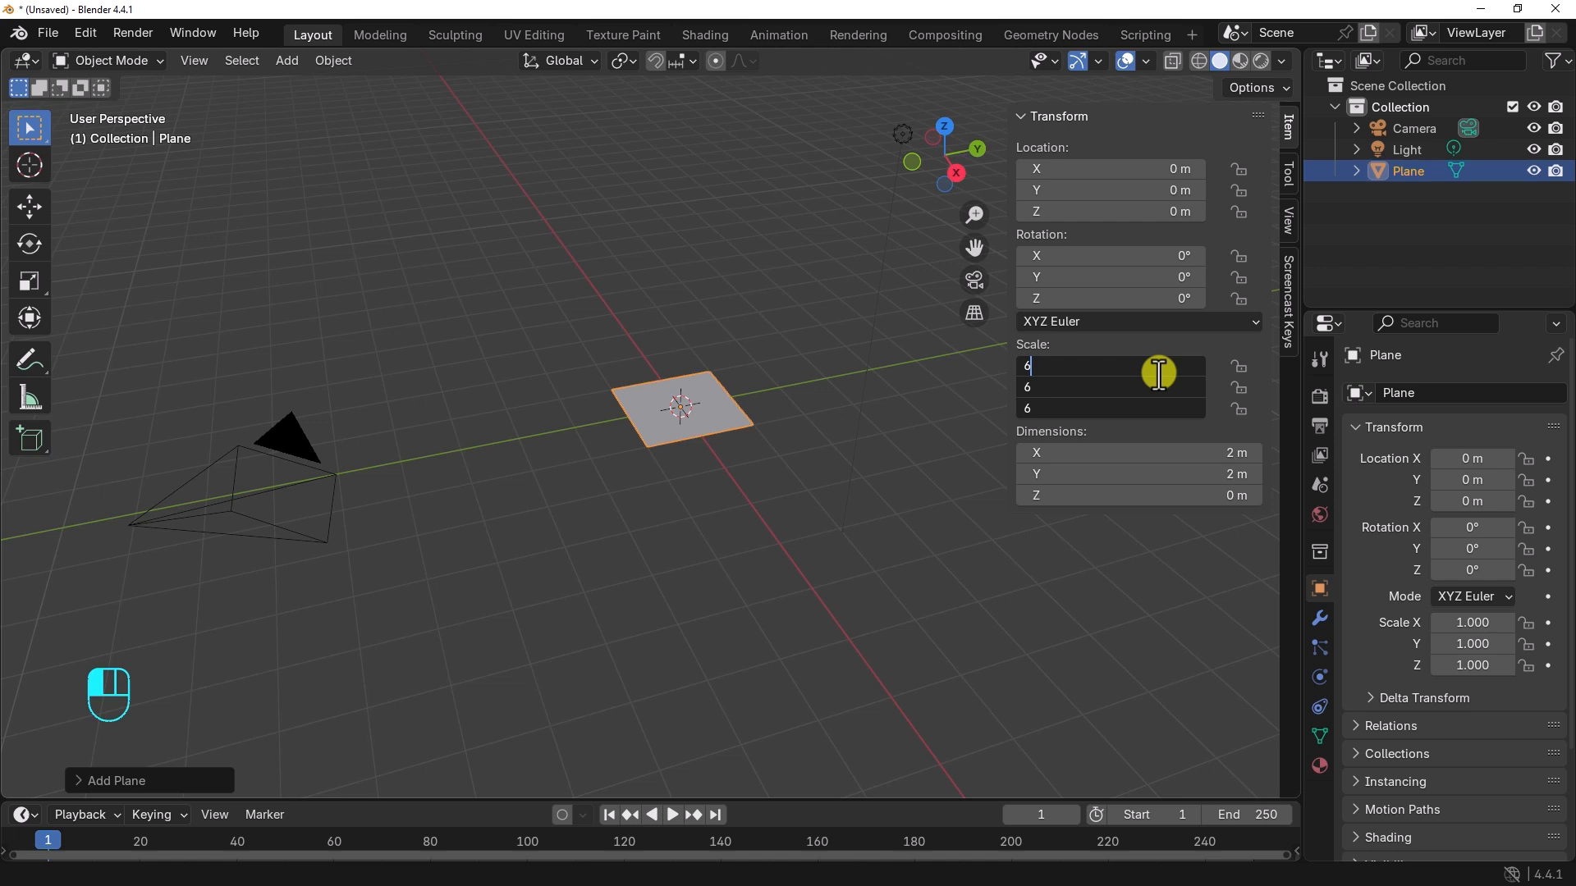
key(Return)
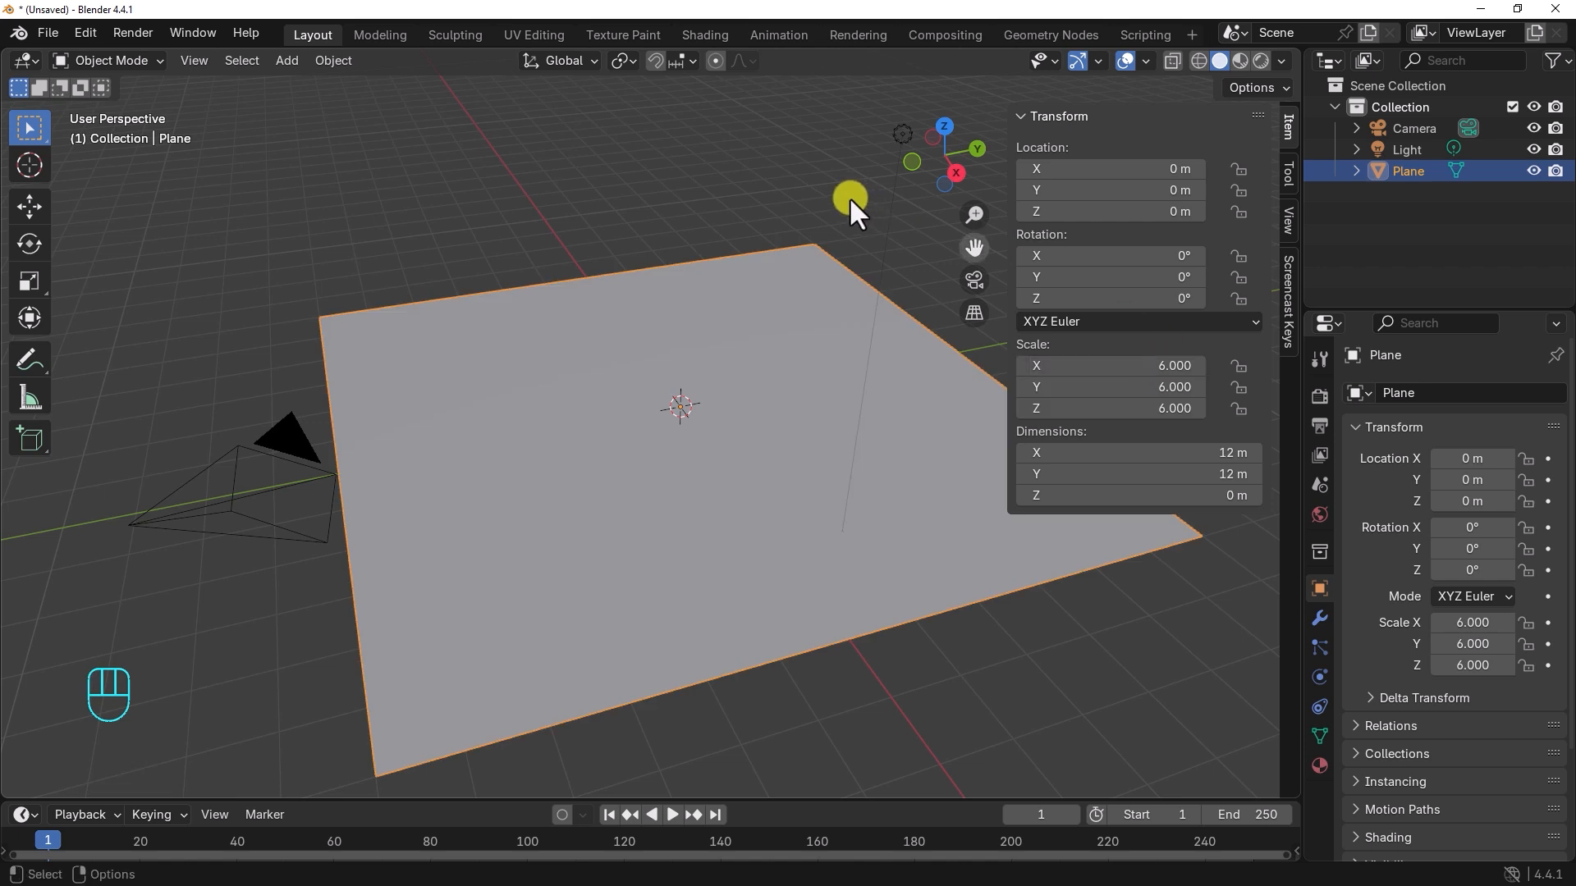
Step: Add a cube and move it to about 3.4 m on Y and about 1.03 m on Z
alt+drag(755, 327, 762, 328)
alt+middle_drag(761, 329, 685, 346)
key(shift+a)
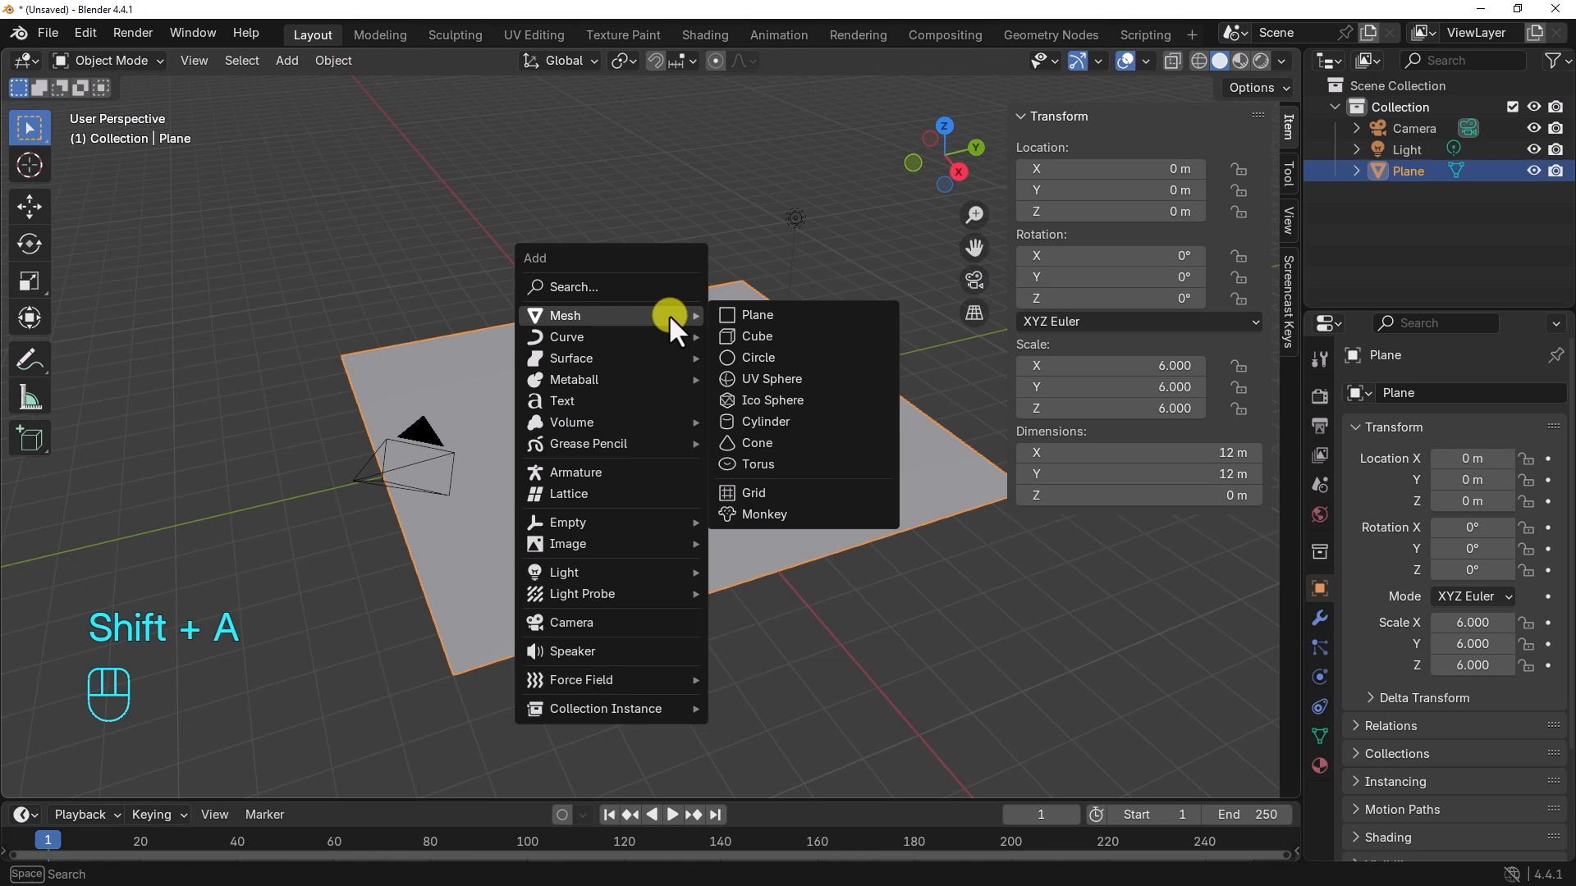
click(778, 335)
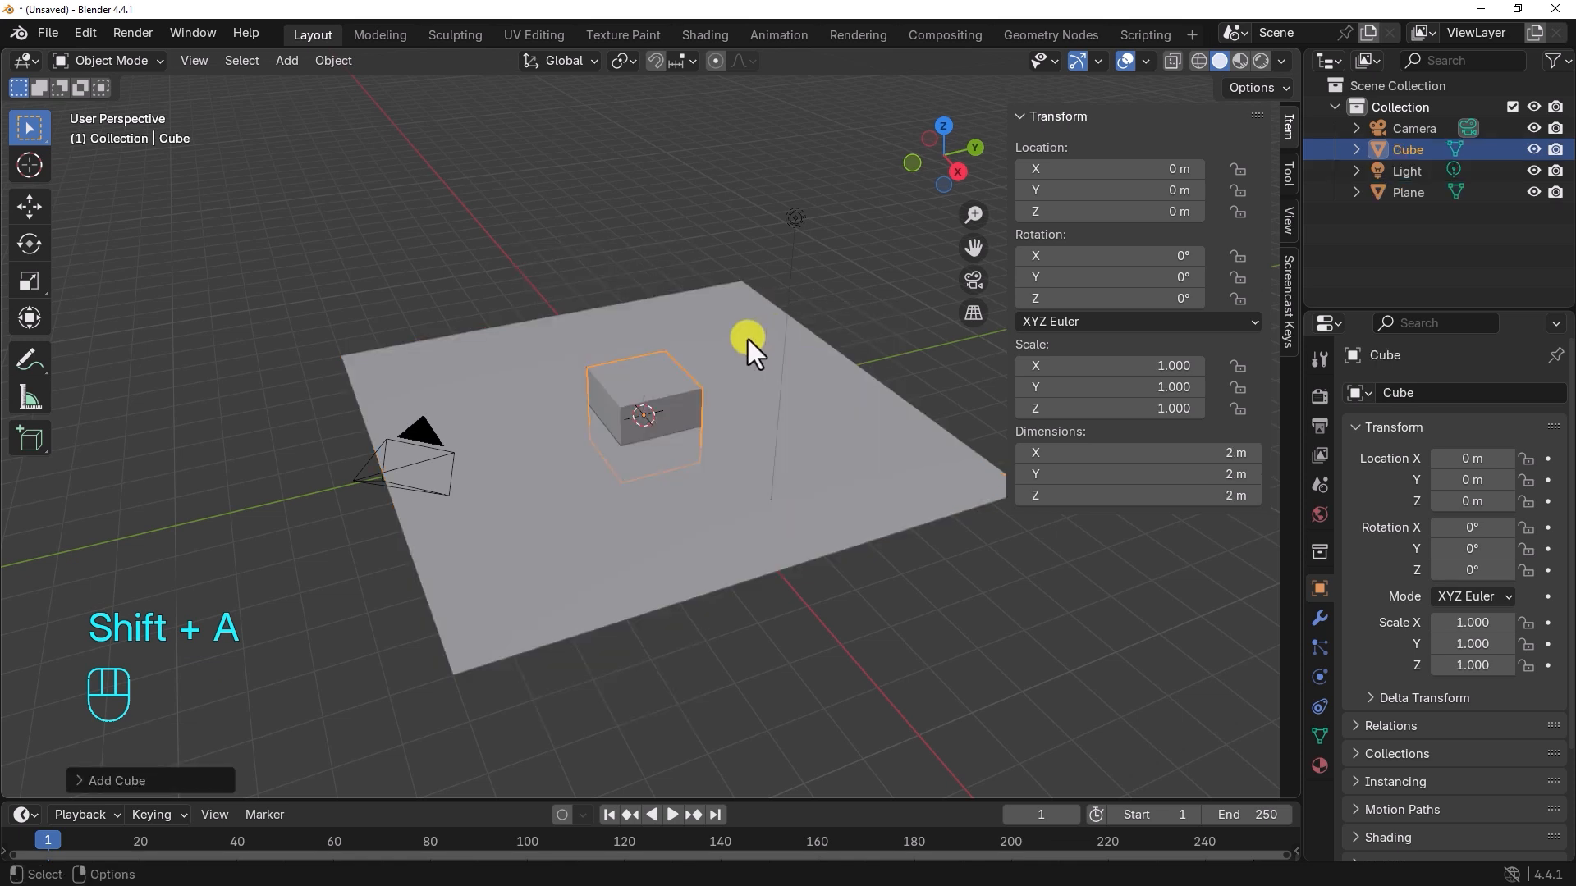
key(g)
drag(641, 334, 642, 295)
drag(721, 361, 845, 330)
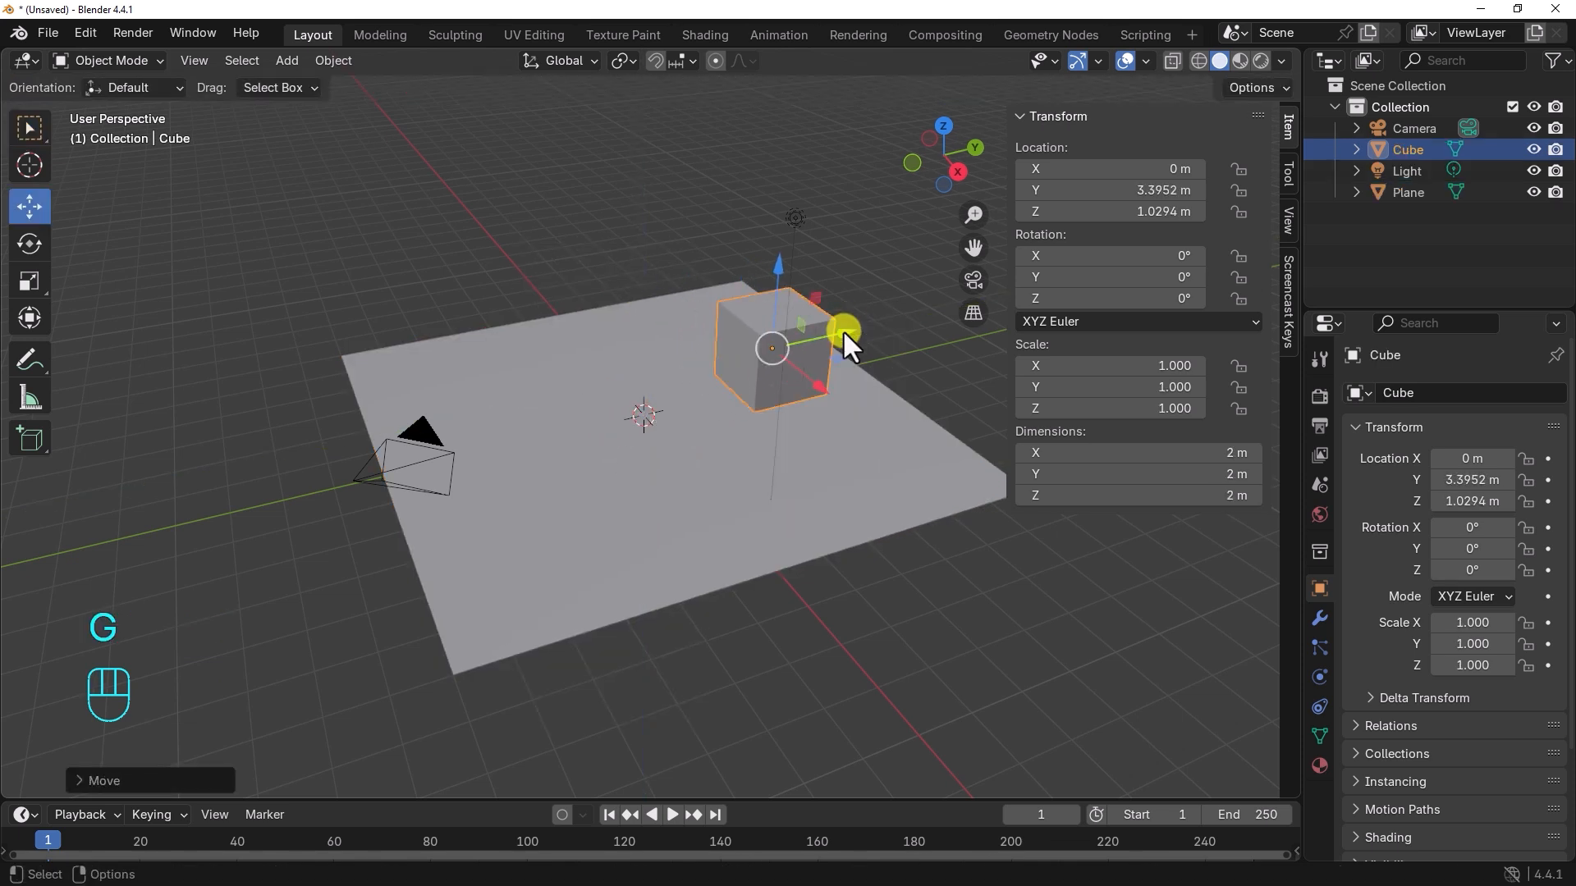
Step: Add a UV sphere and move it to about -4.14 m on Y and about 0.54 m on Z
alt+middle_drag(737, 425, 716, 378)
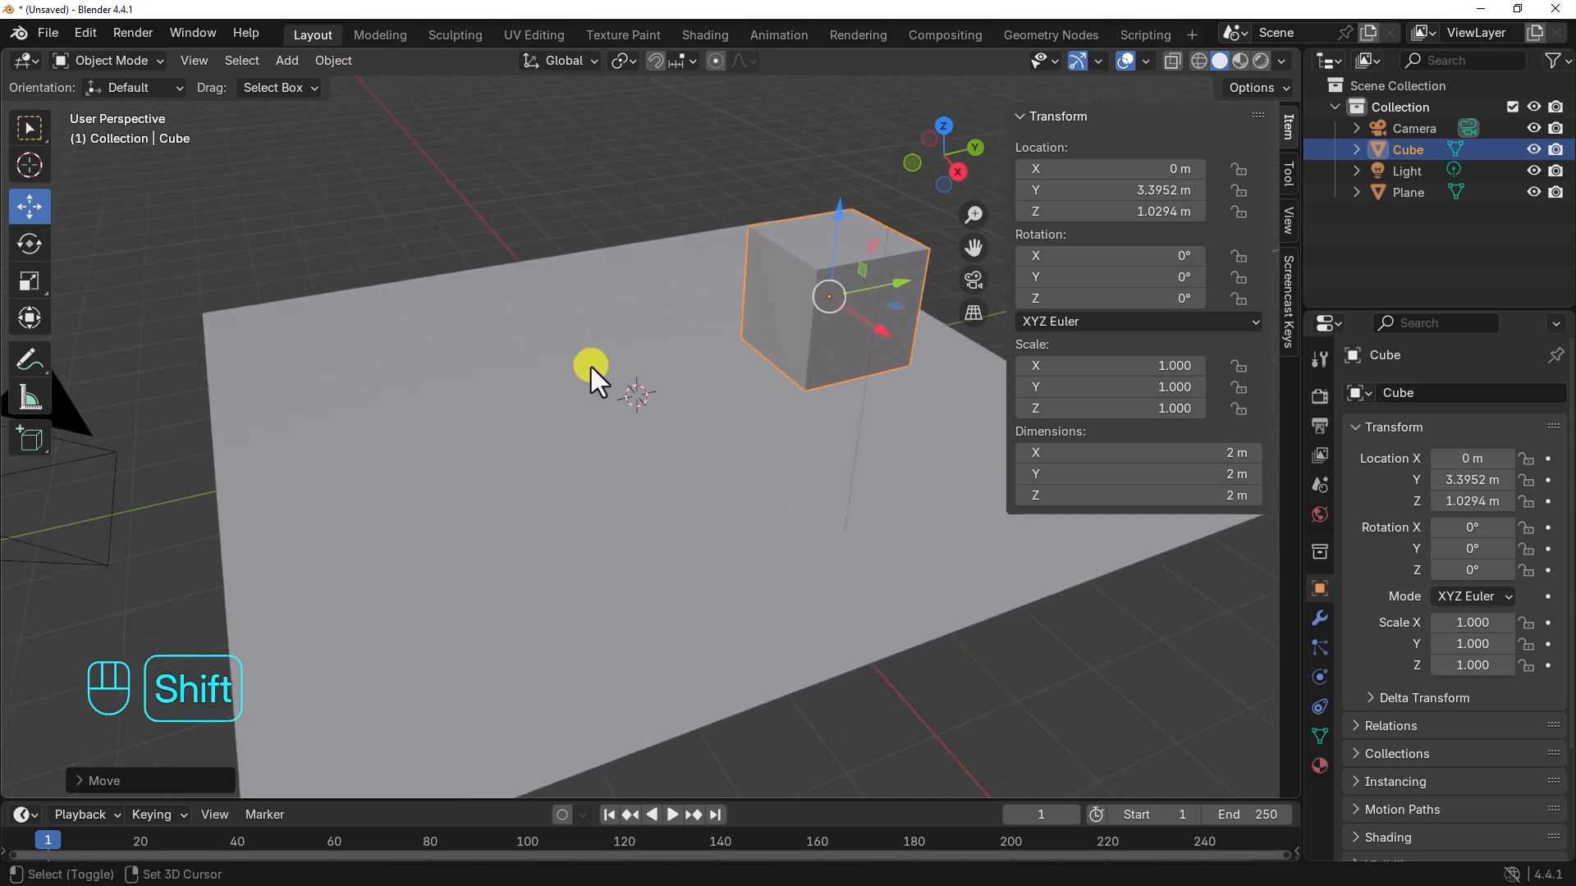
key(shift+a)
mouse_move(566, 367)
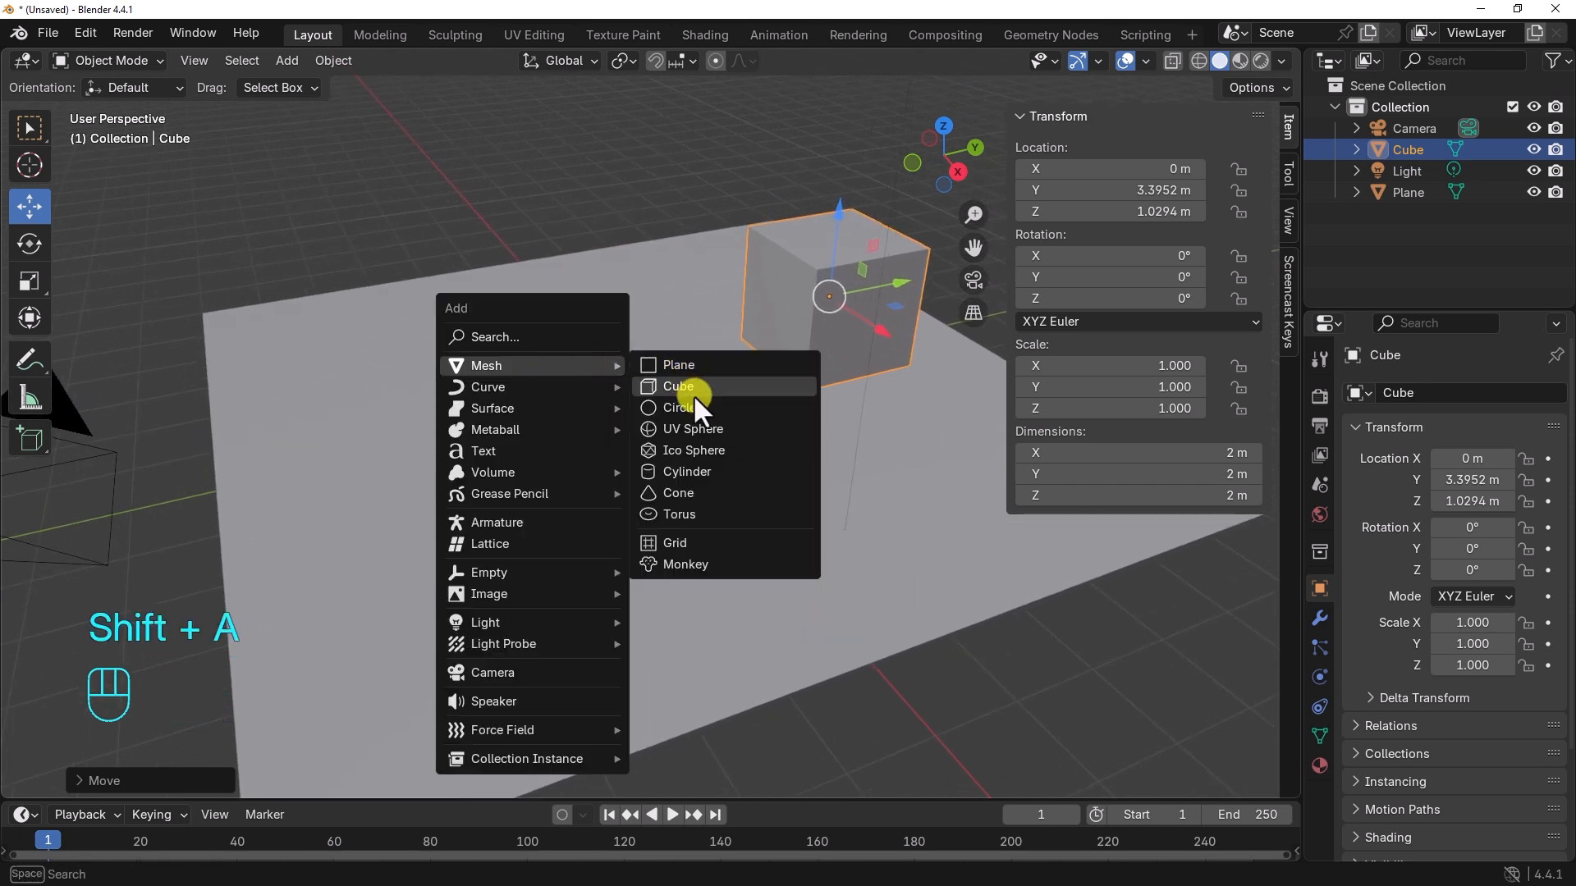
click(703, 428)
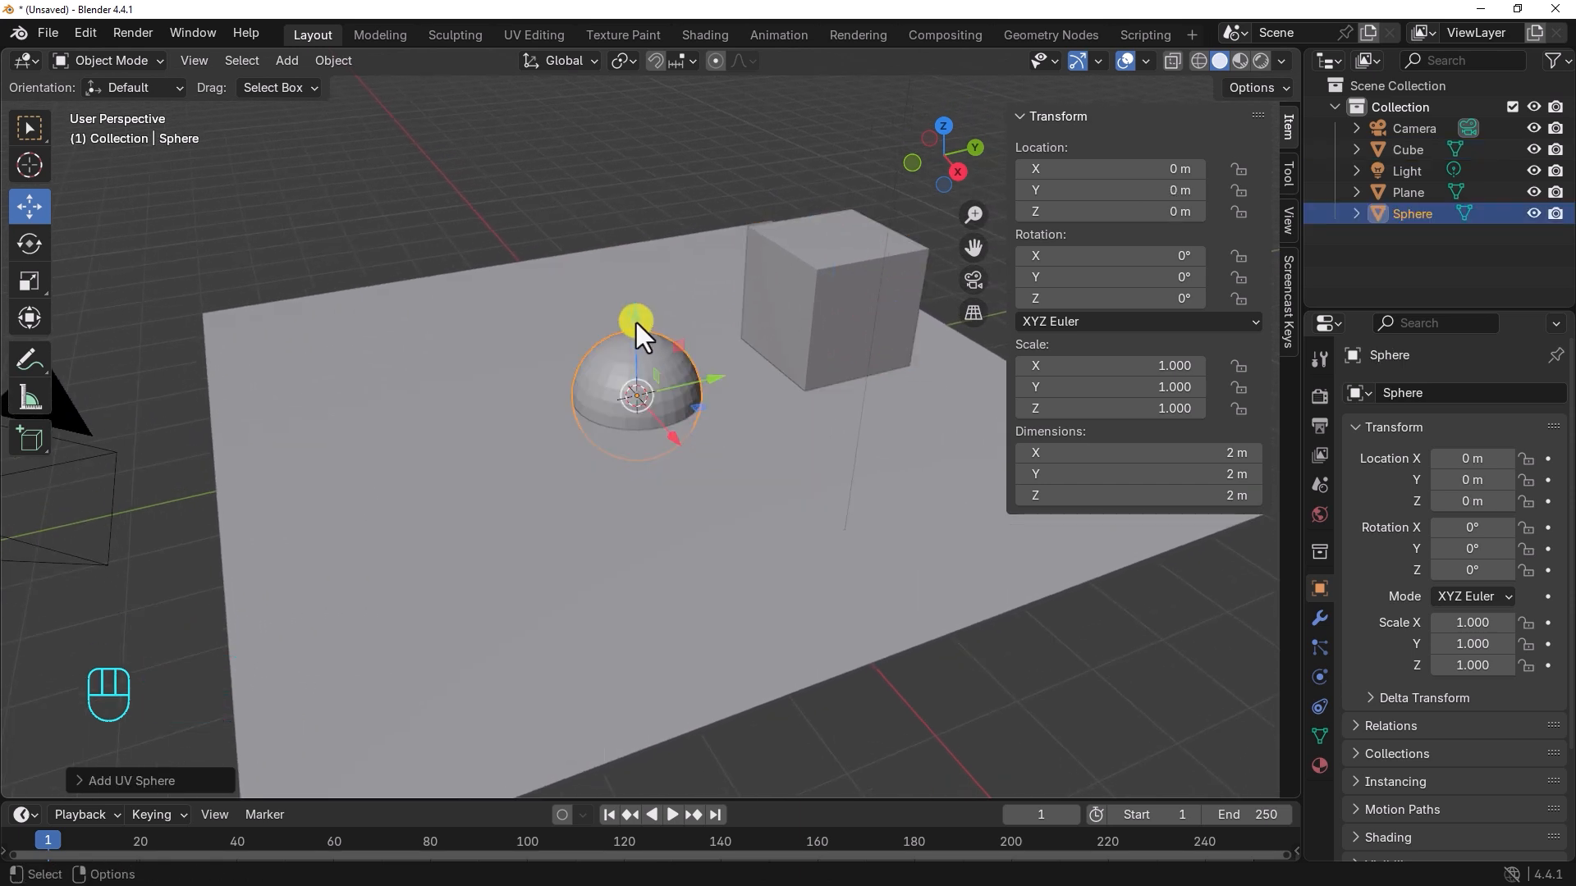
drag(637, 322, 644, 288)
drag(717, 347, 436, 427)
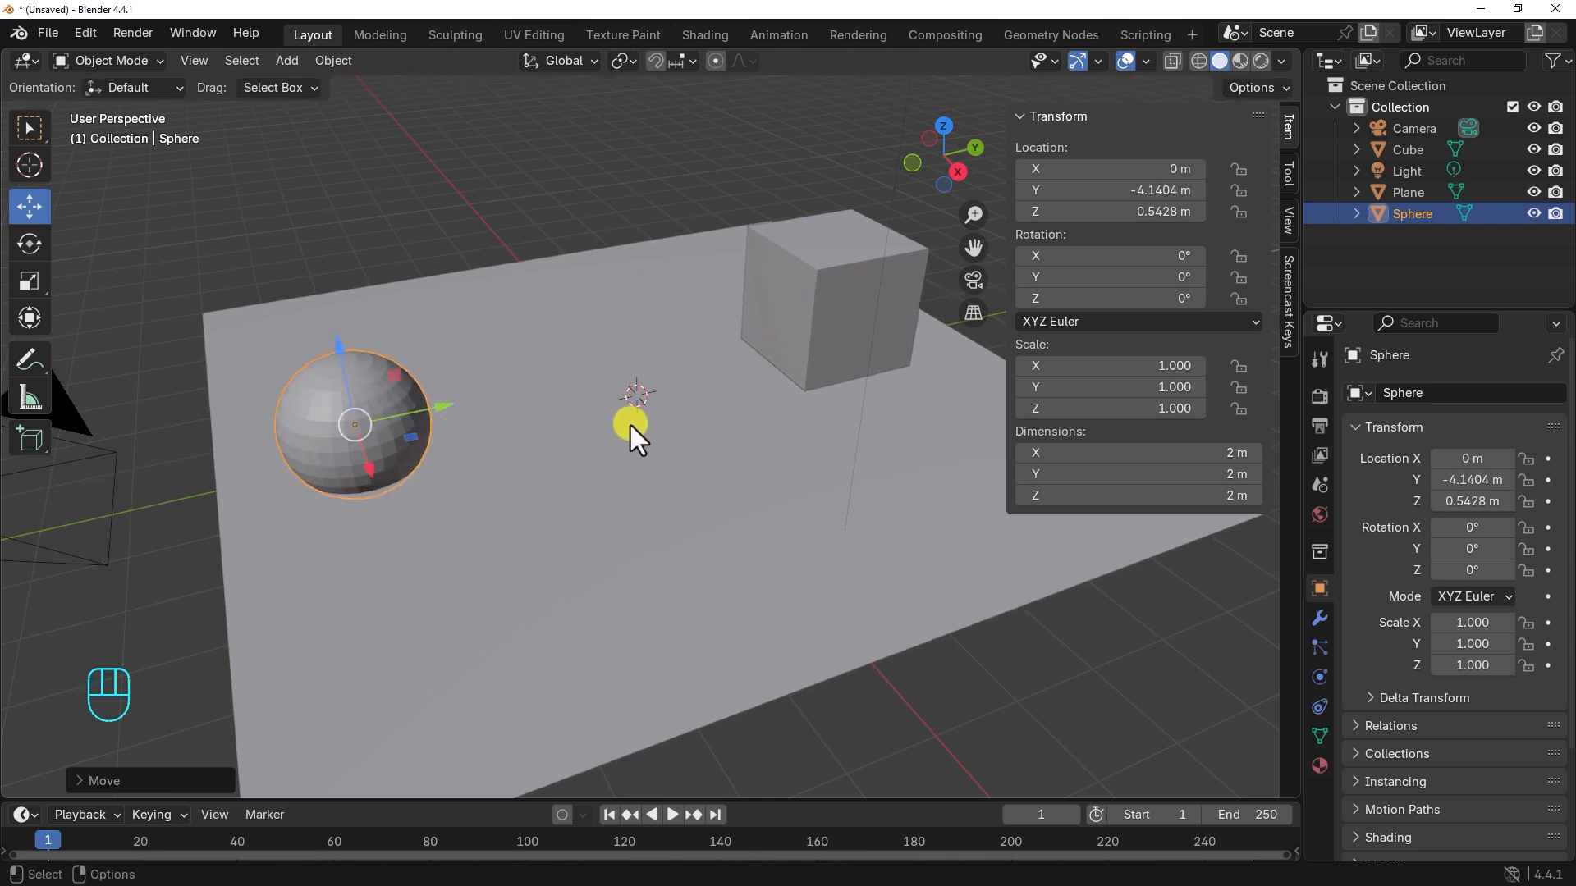
Step: Add a cone at the center of the plane, raise it to about 1.32 m on Z, and hide the transform values
key(shift+a)
mouse_move(671, 405)
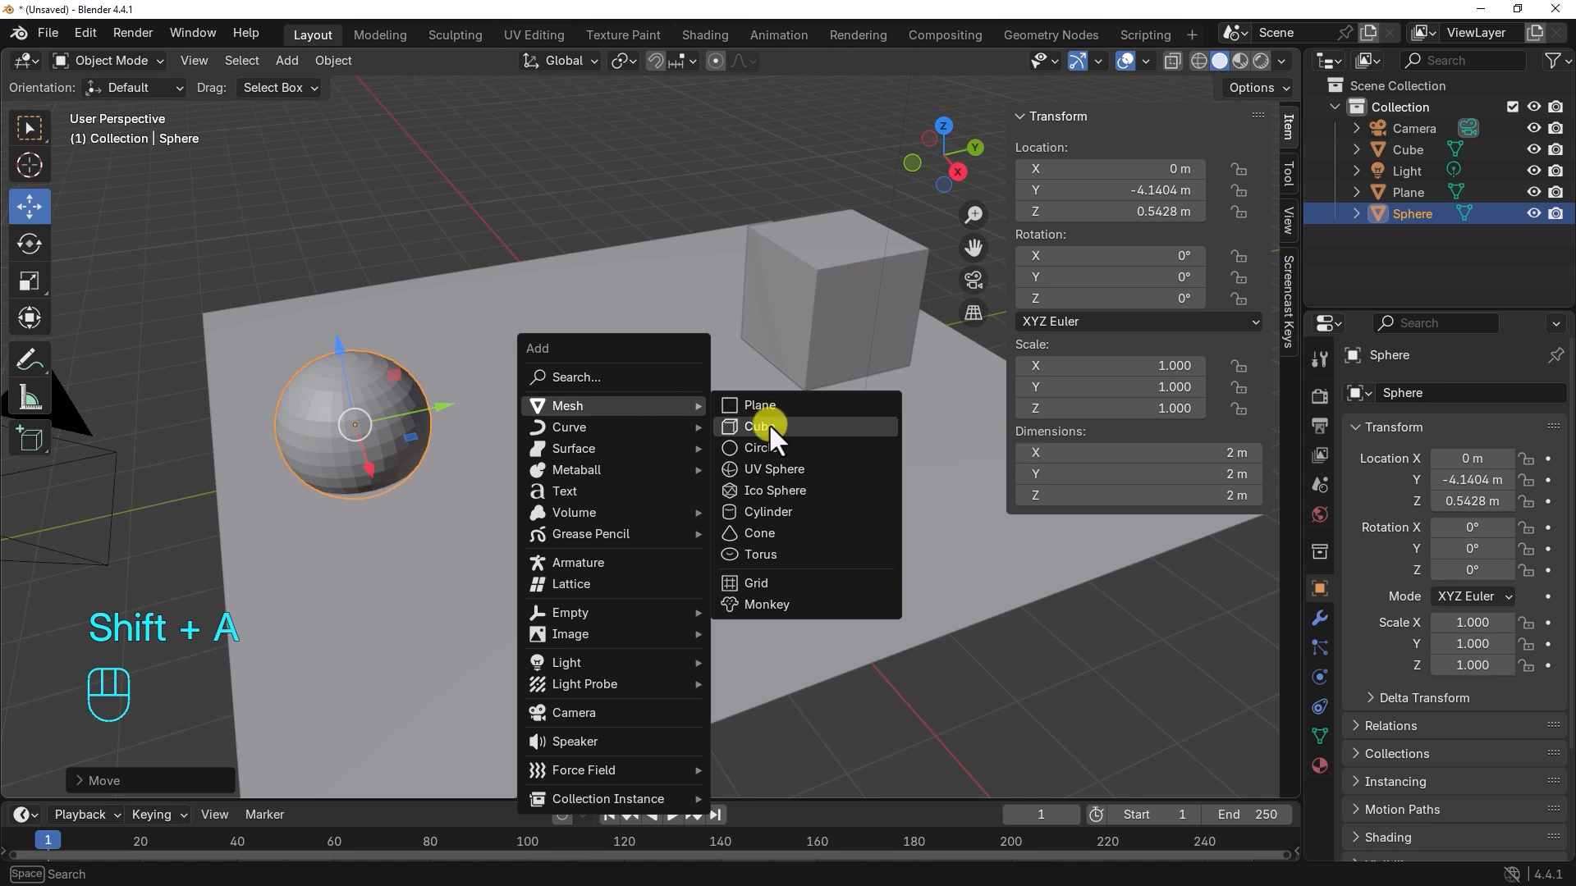
click(779, 532)
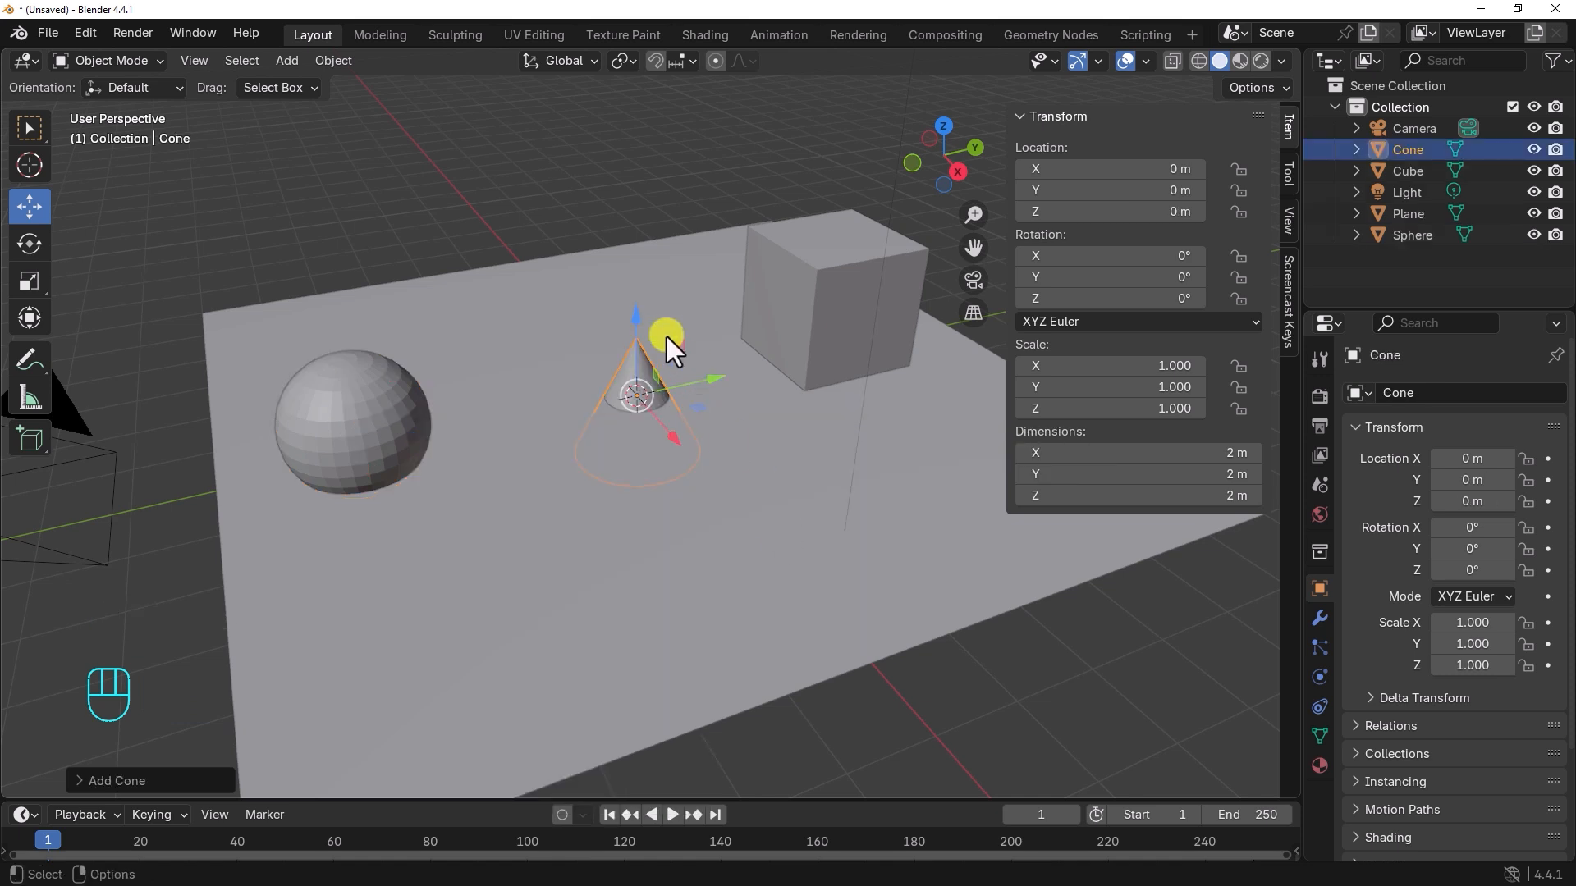
drag(635, 322, 657, 245)
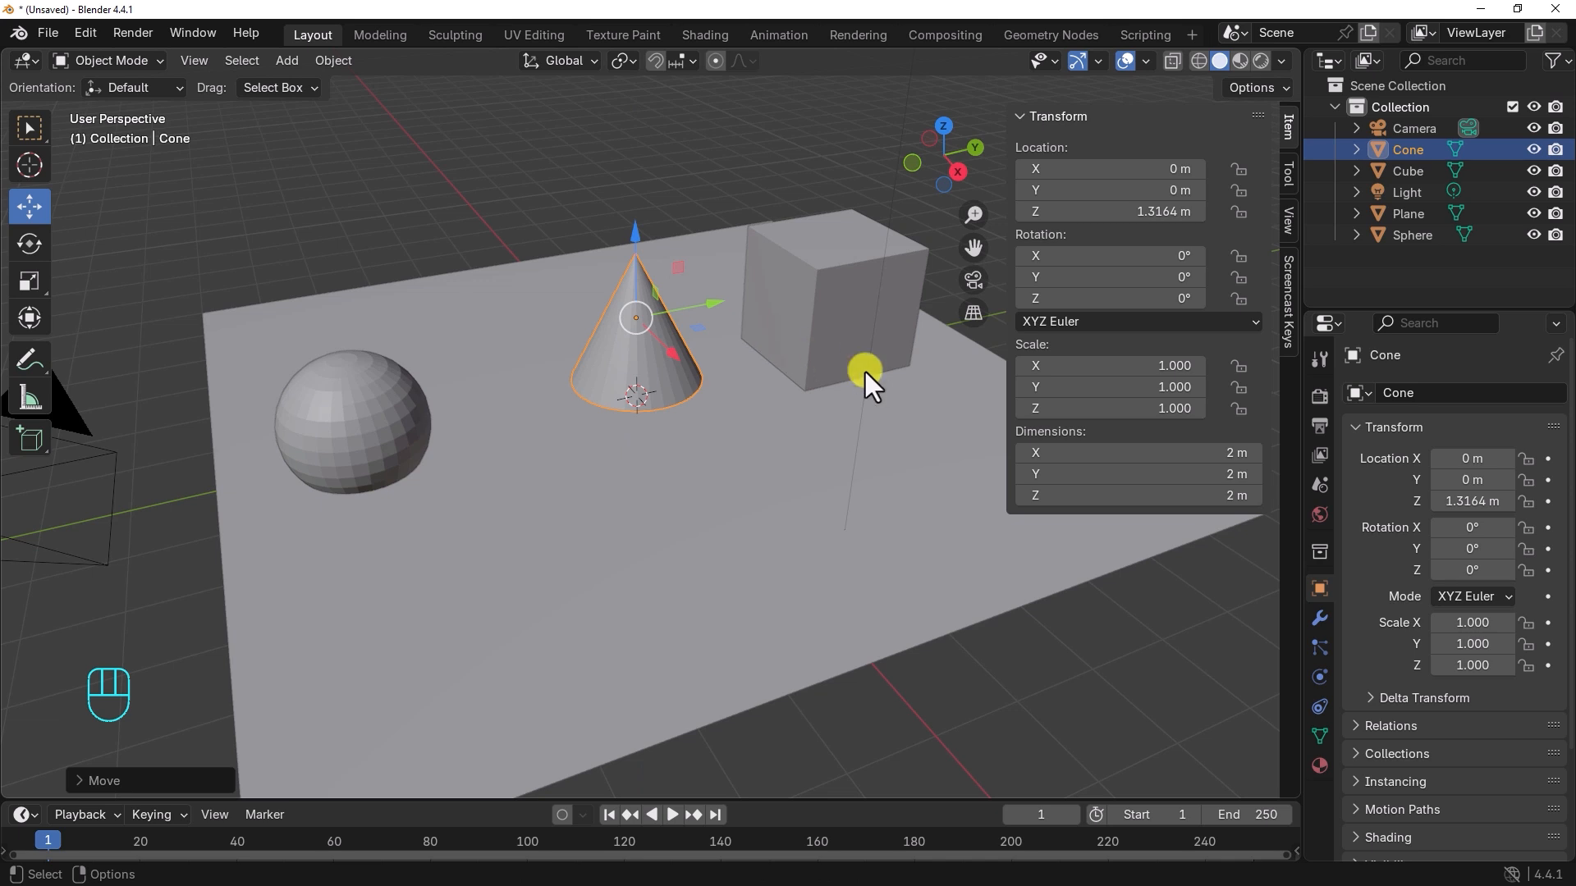
key(n)
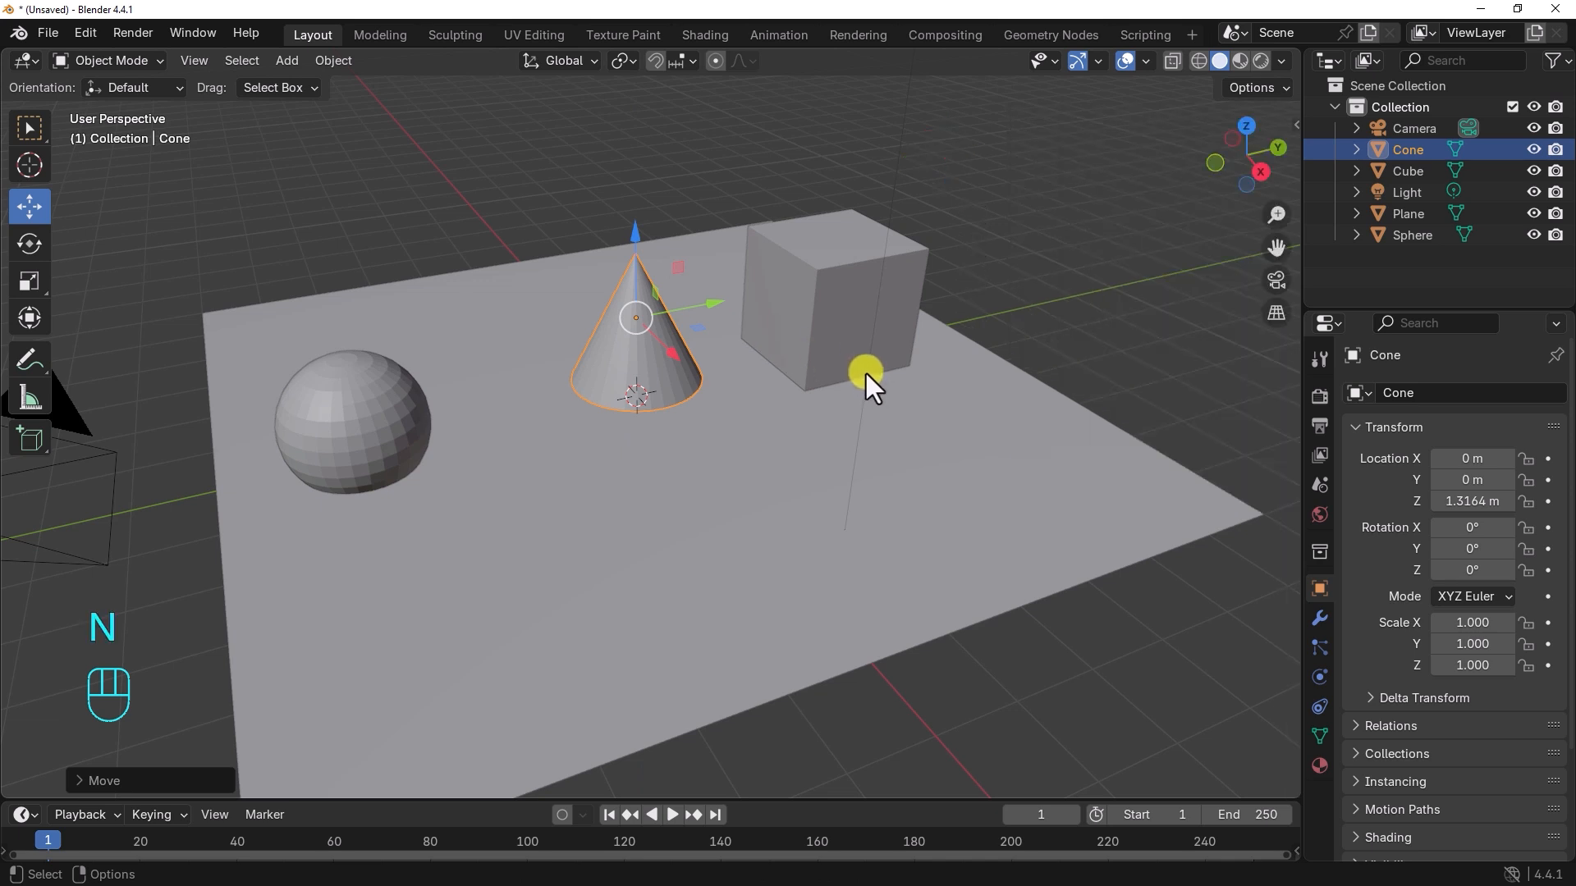
Step: Enable snapping with Face as the target and lower the cone along Z to 1 m
middle_drag(693, 492, 836, 473)
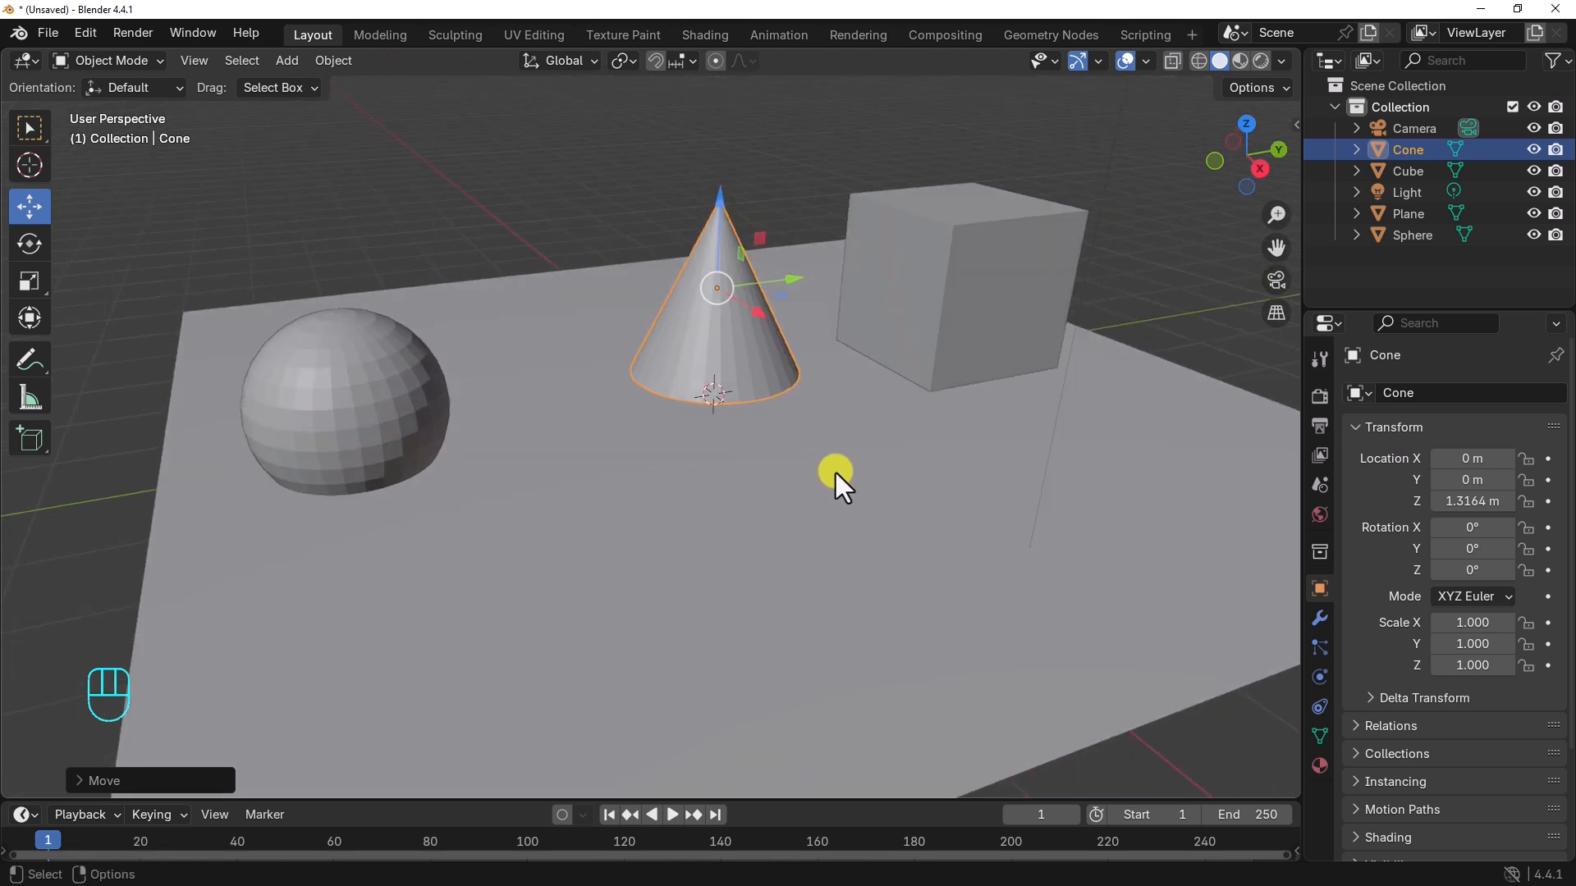
click(755, 494)
mouse_move(711, 497)
alt+middle_down()
mouse_move(686, 434)
mouse_move(648, 440)
mouse_move(688, 451)
mouse_move(702, 428)
mouse_move(593, 461)
mouse_move(703, 465)
mouse_move(754, 421)
mouse_move(725, 495)
alt+middle_up()
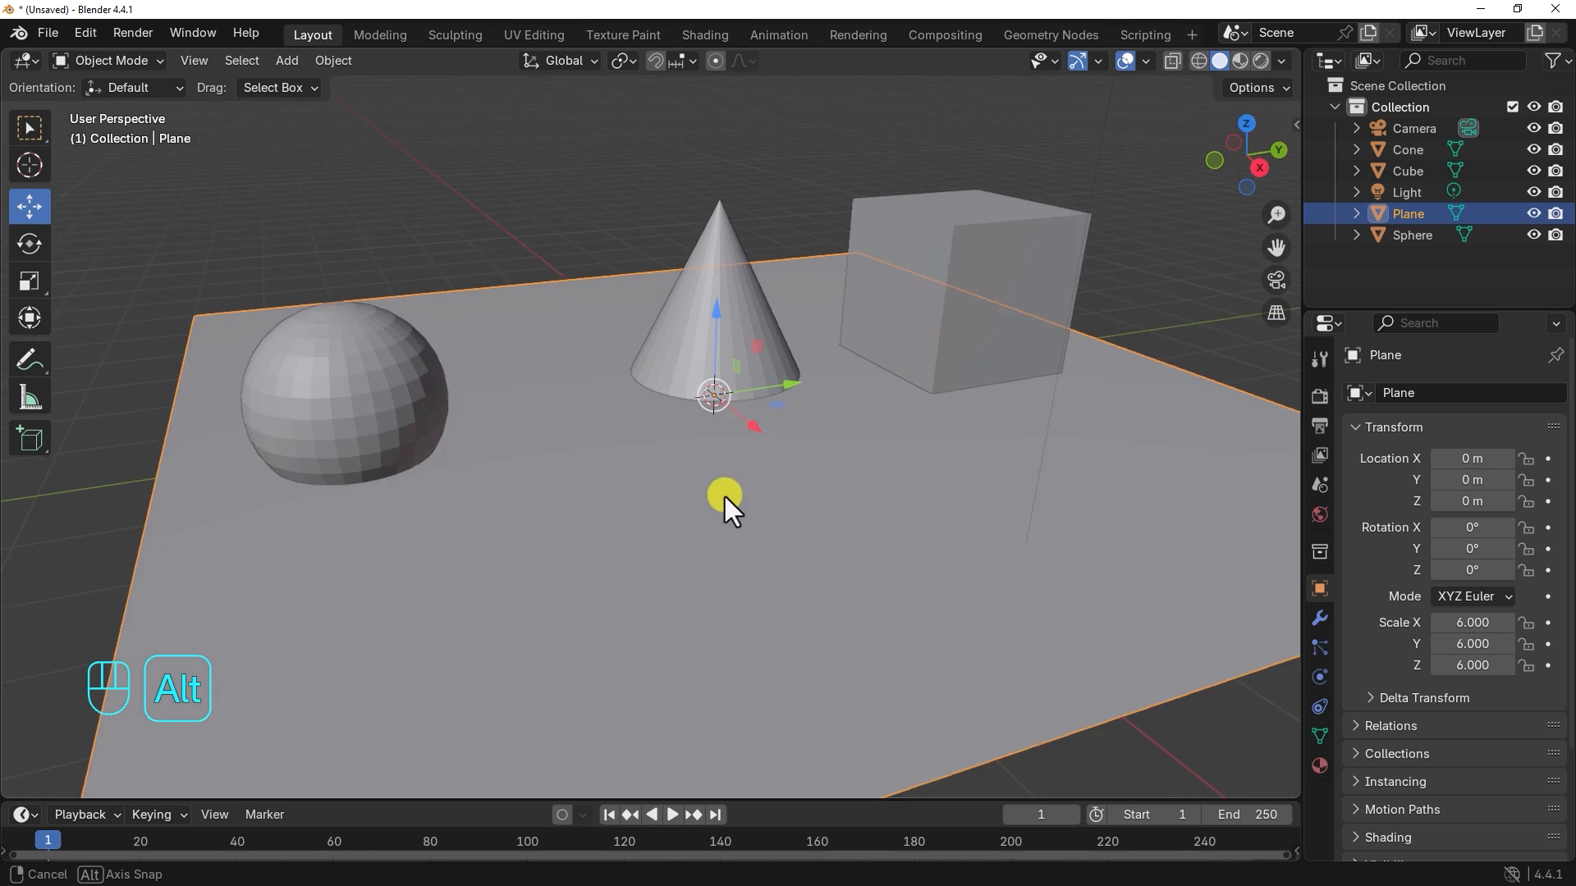
click(684, 317)
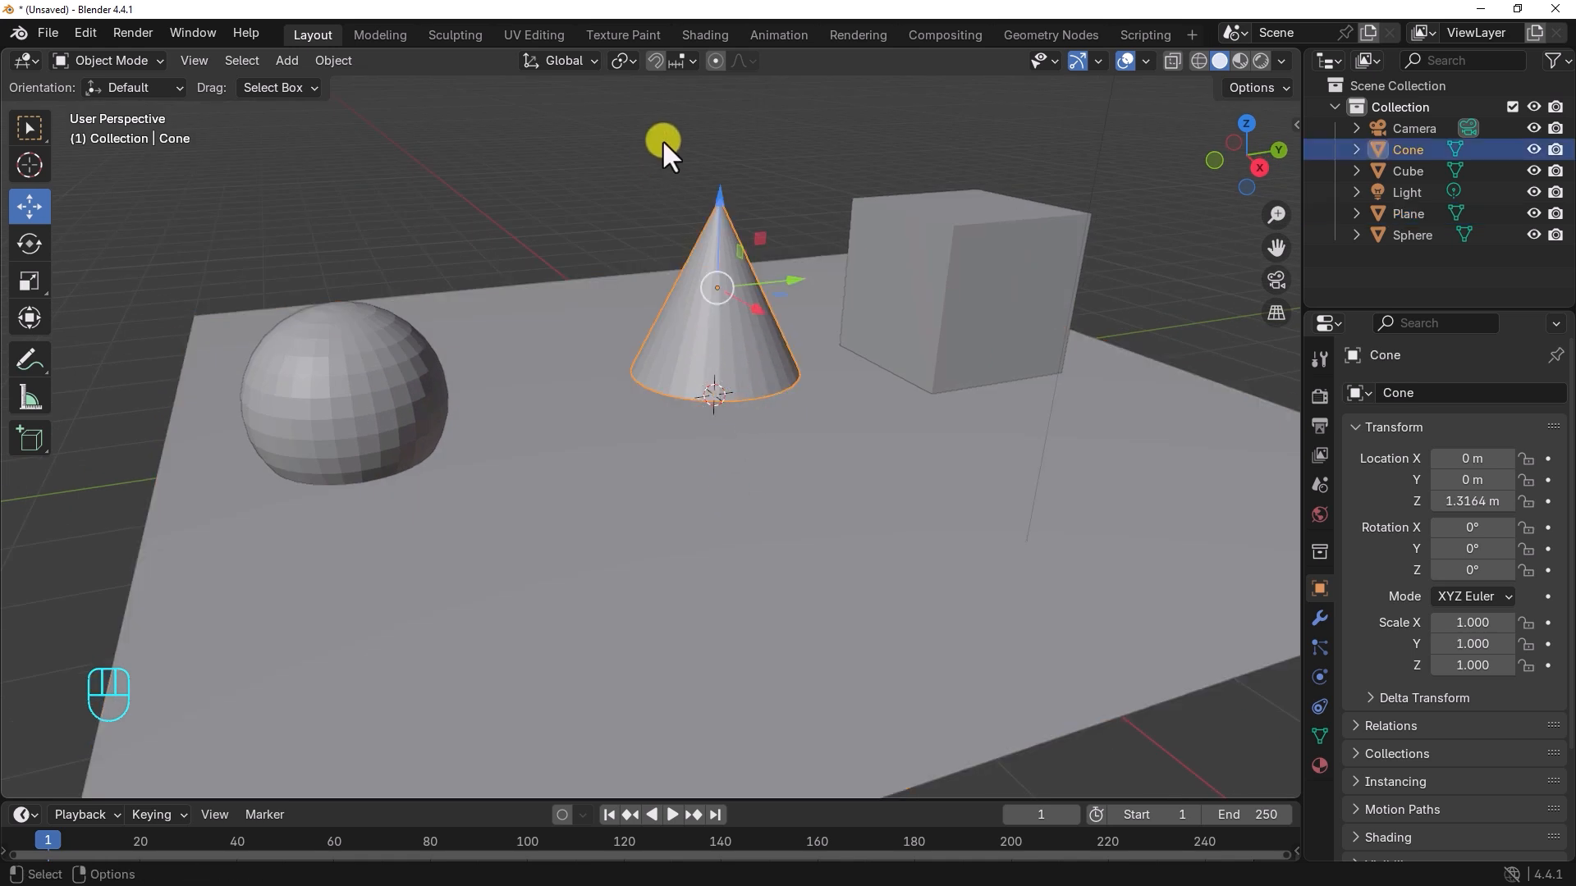
click(682, 57)
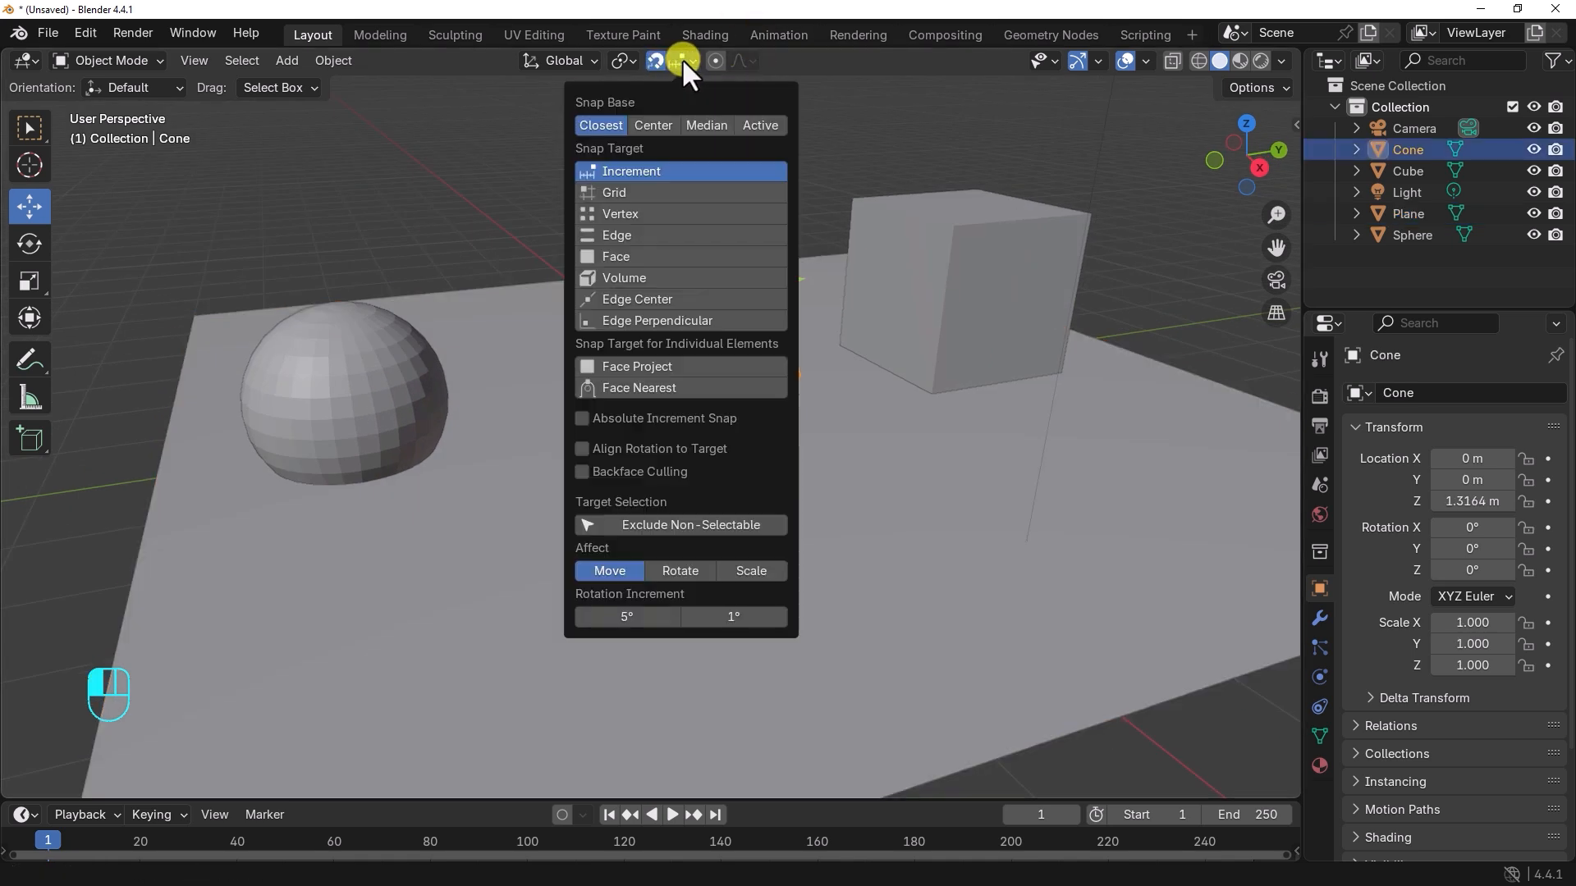
click(614, 258)
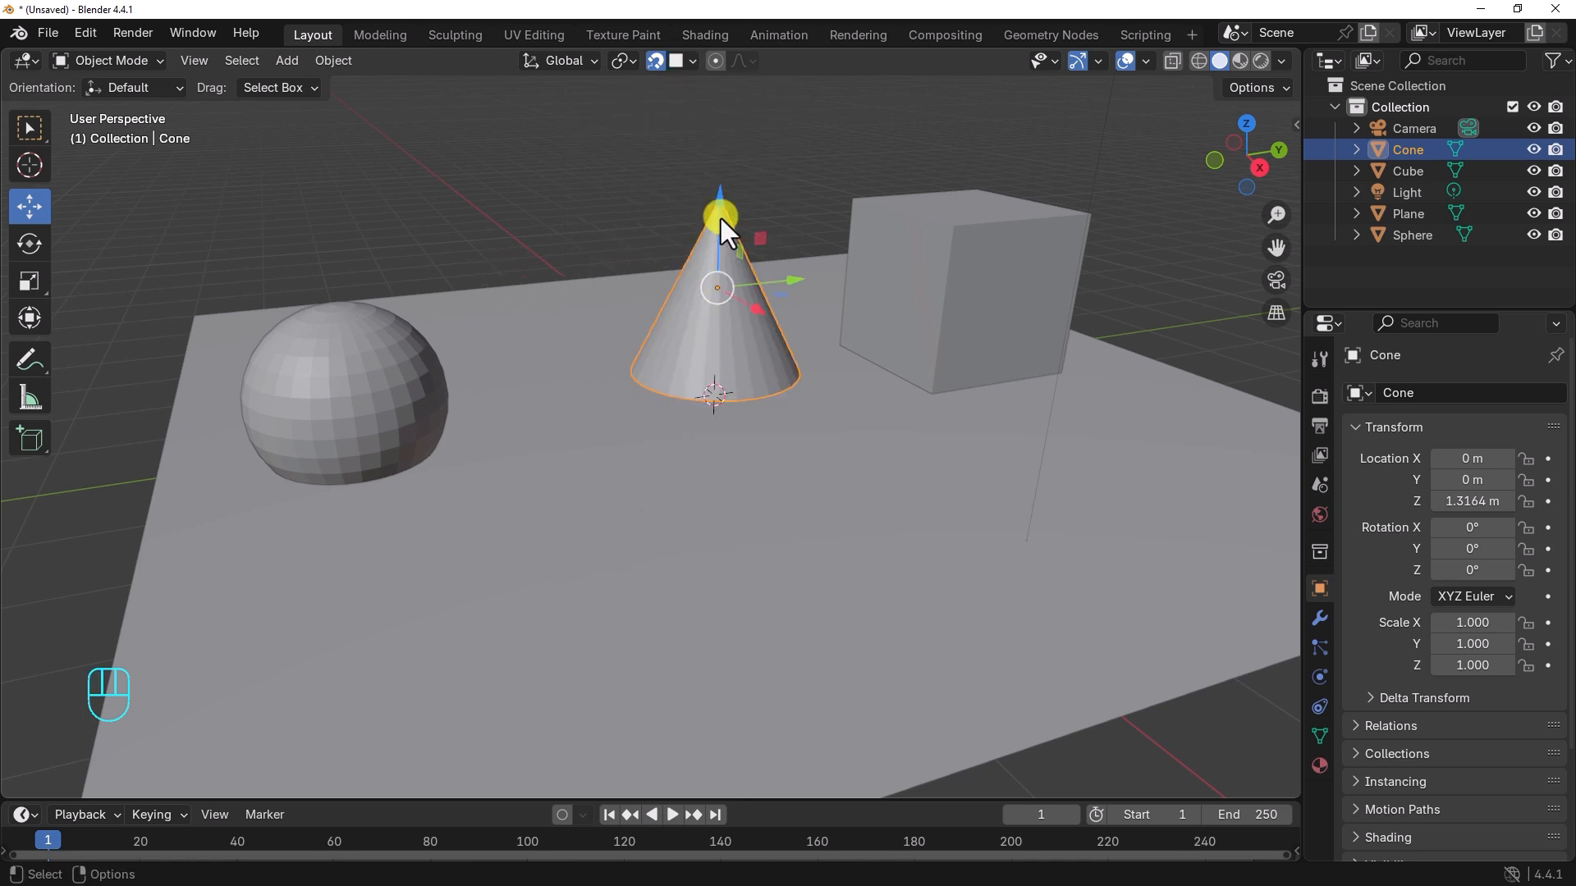
drag(717, 189, 714, 310)
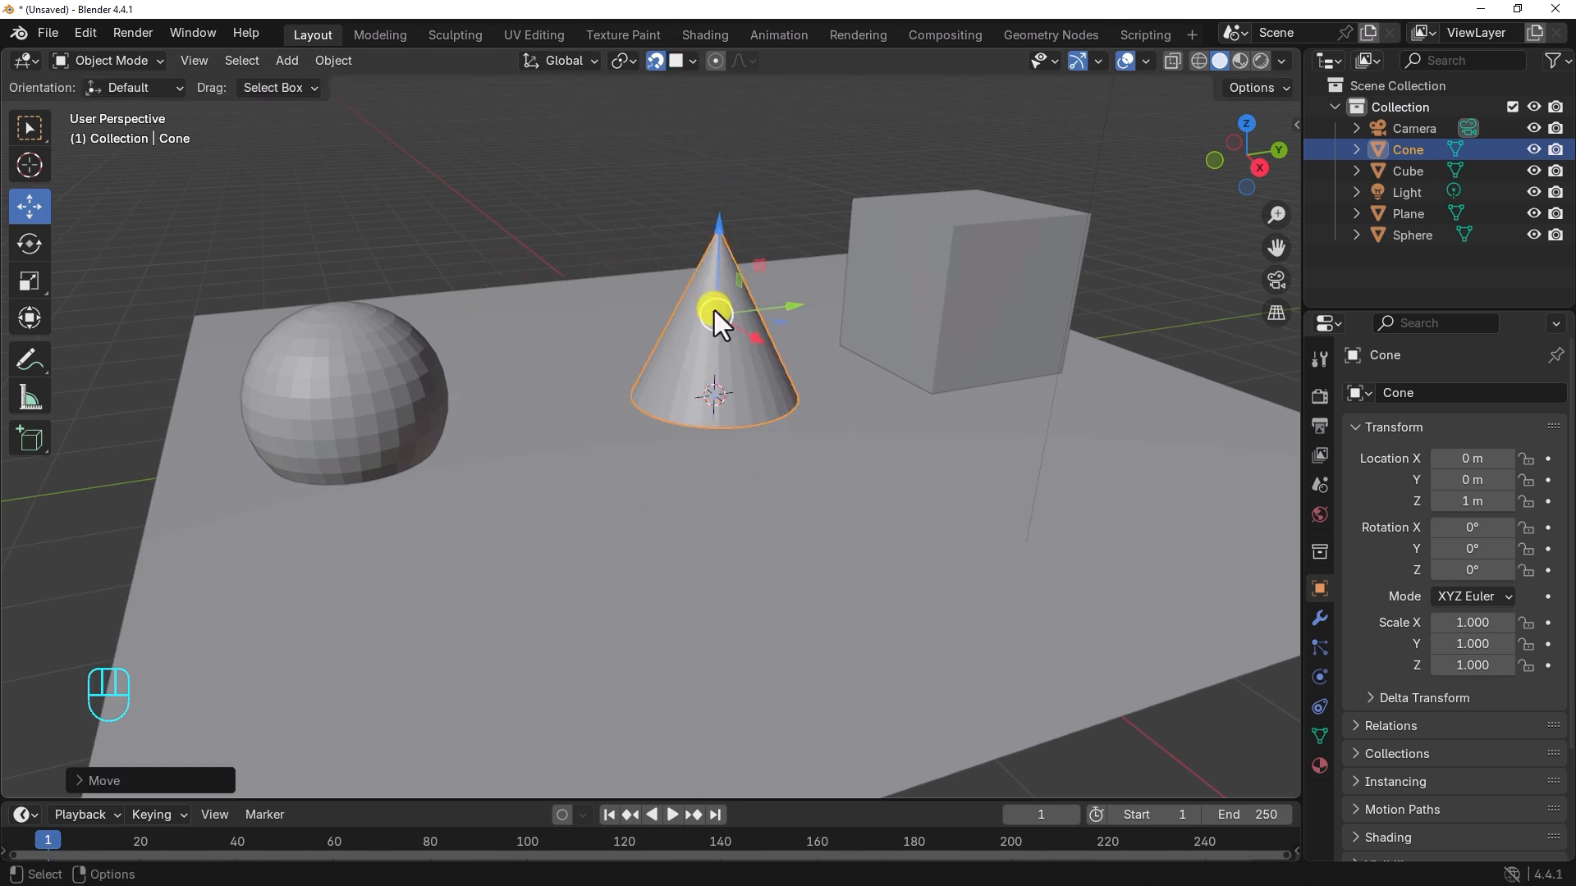
Step: Snap the sphere and the cube vertically onto the plane's surface, with the sphere at 1 m on Z
alt+middle_drag(745, 410, 656, 423)
click(358, 384)
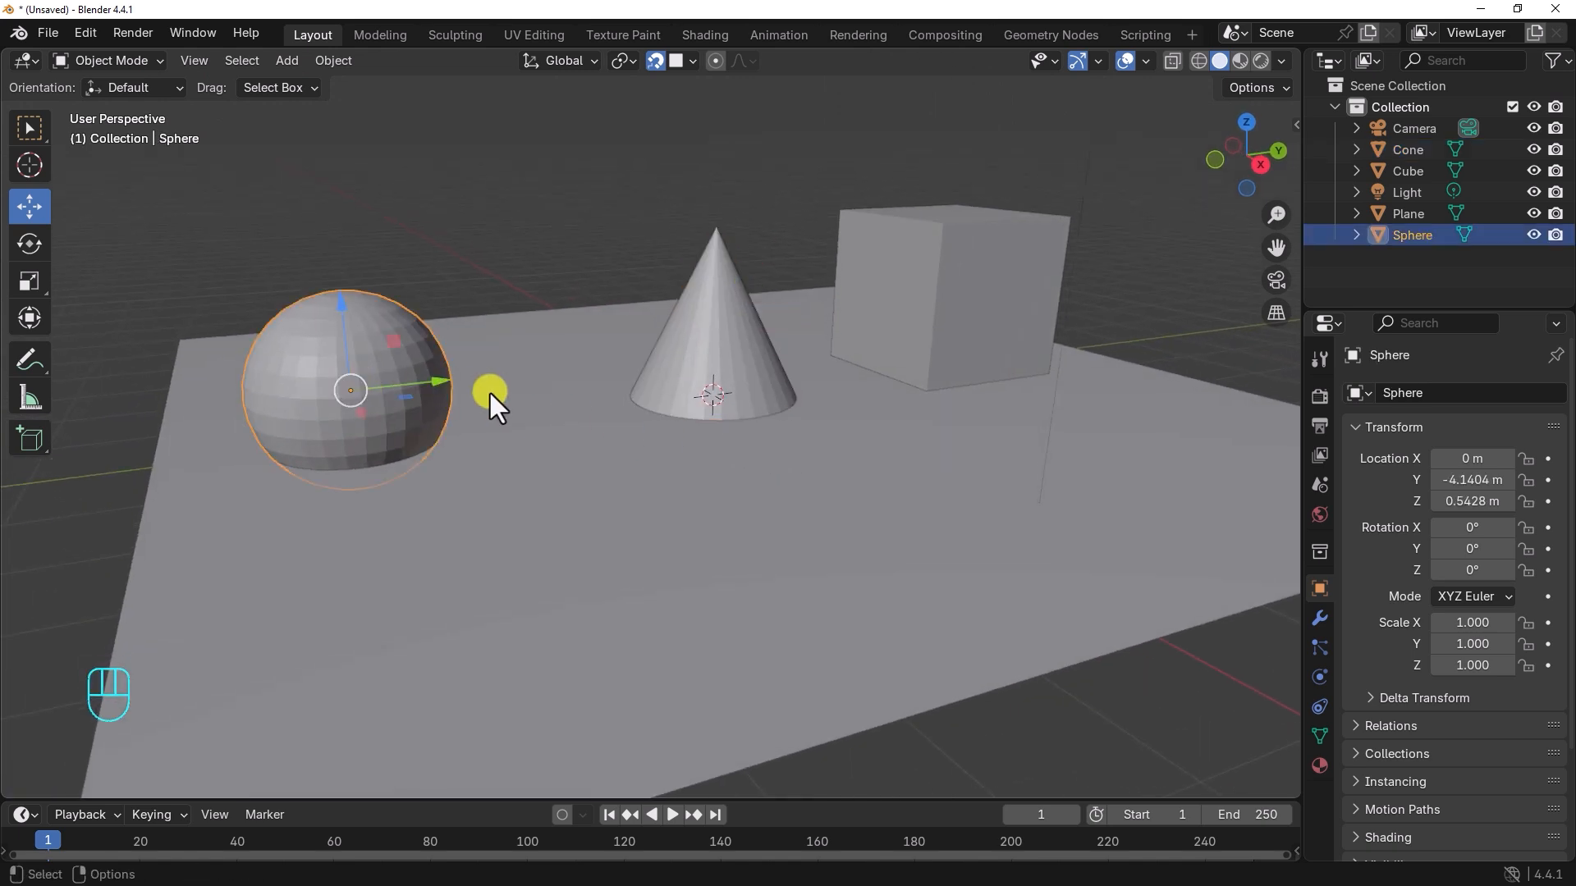
drag(339, 307, 366, 391)
alt+middle_drag(367, 391, 871, 390)
click(882, 373)
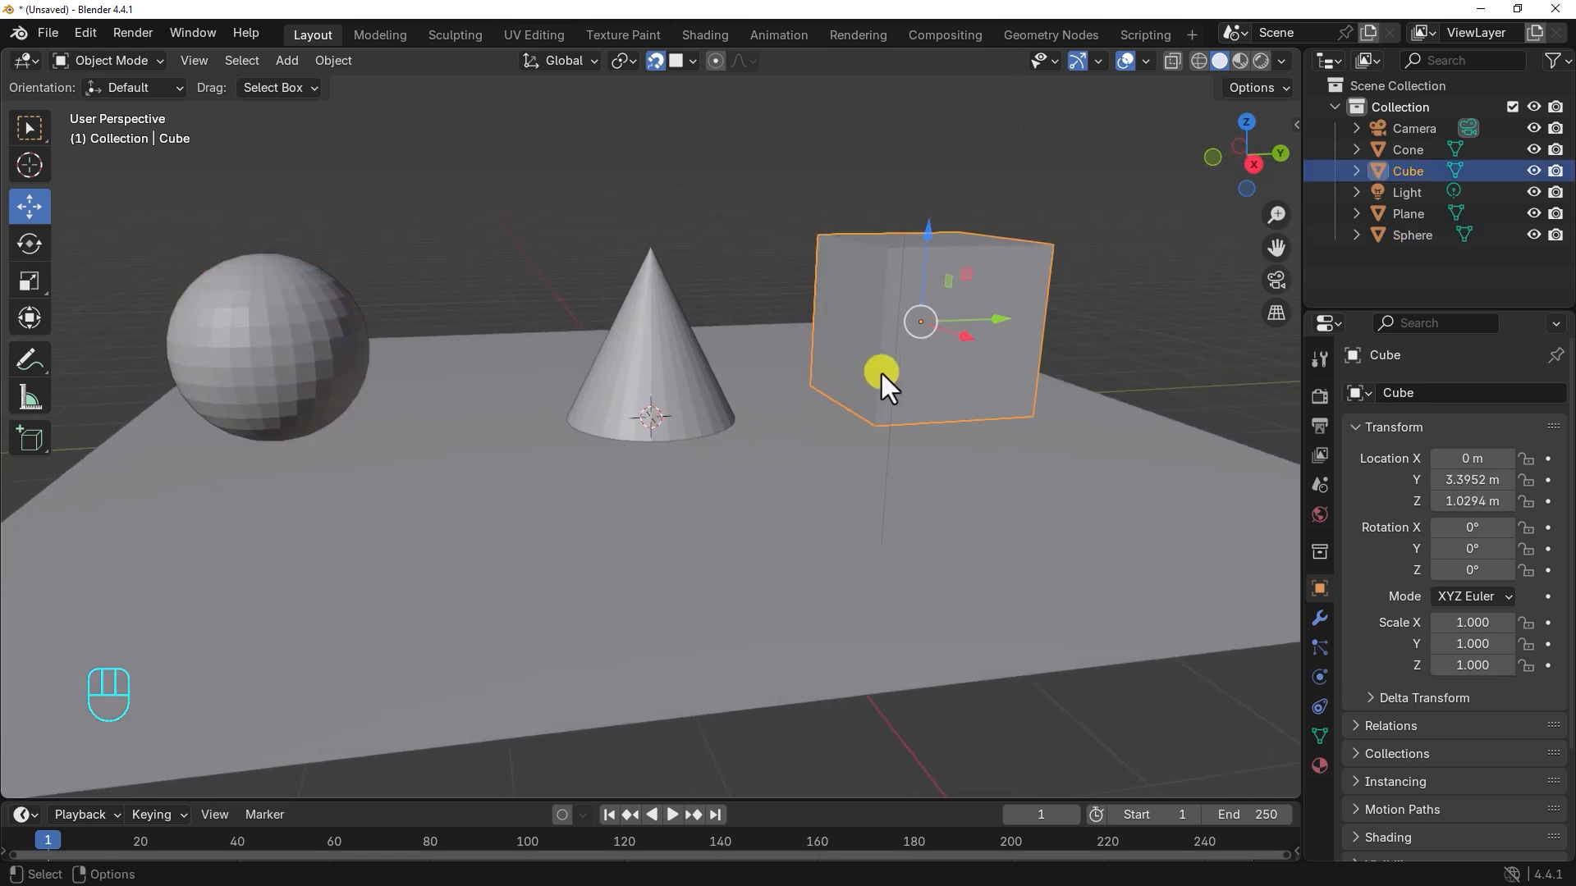
drag(928, 239, 900, 347)
alt+middle_drag(900, 346, 393, 408)
Step: Move the sphere closer to the cone, to about -2.64 m on Y, and deselect it with snapping turned off
click(394, 408)
drag(497, 398, 608, 391)
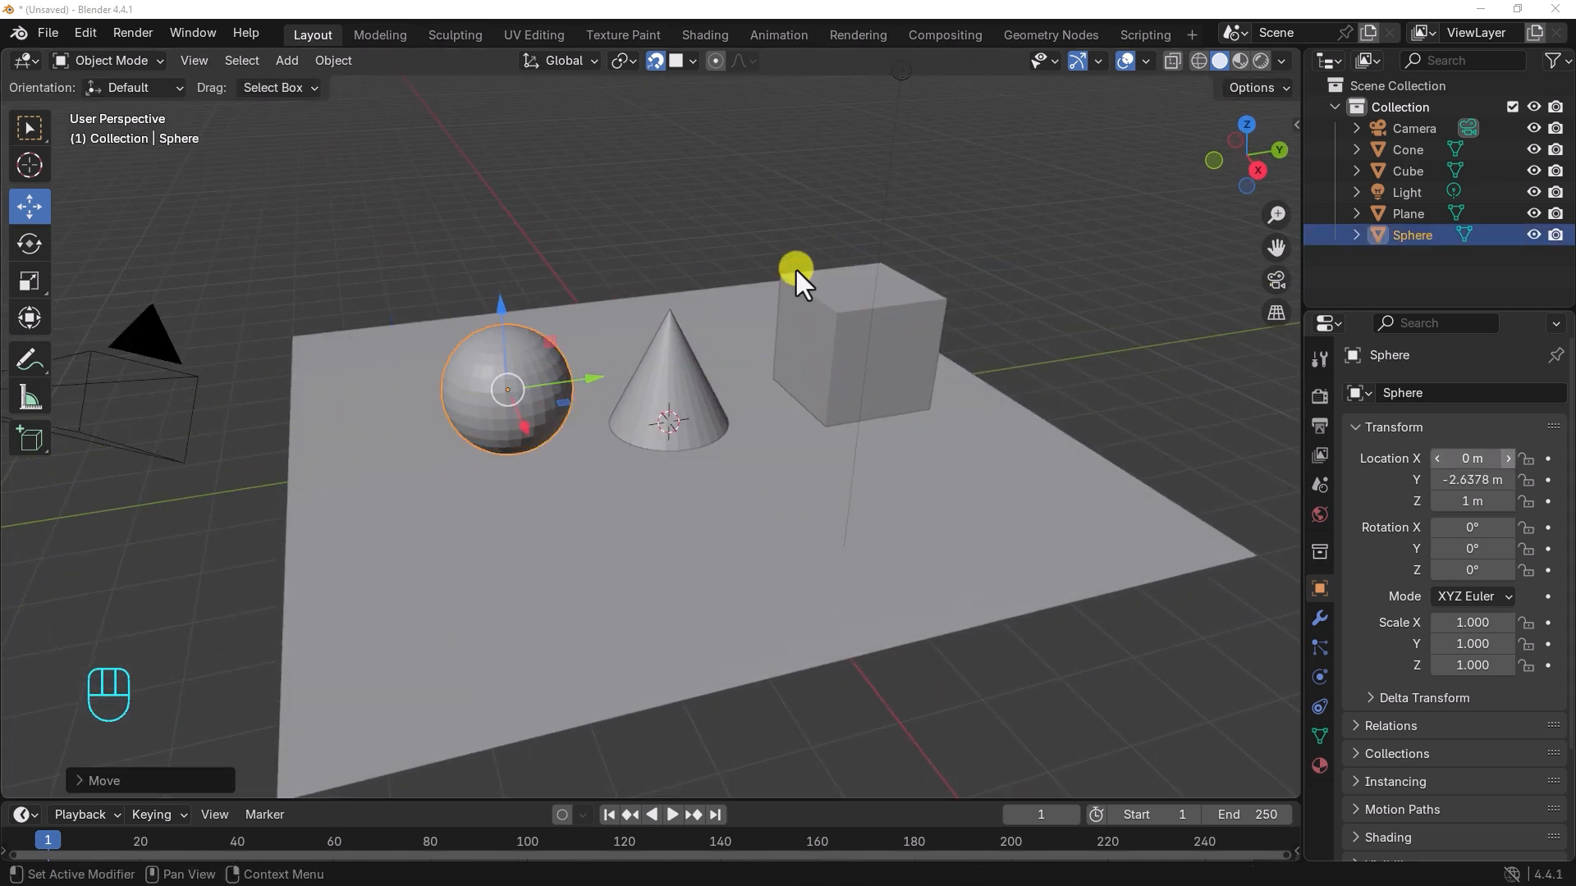
alt+middle_drag(661, 326, 653, 383)
click(666, 268)
scroll(668, 303, up, 1)
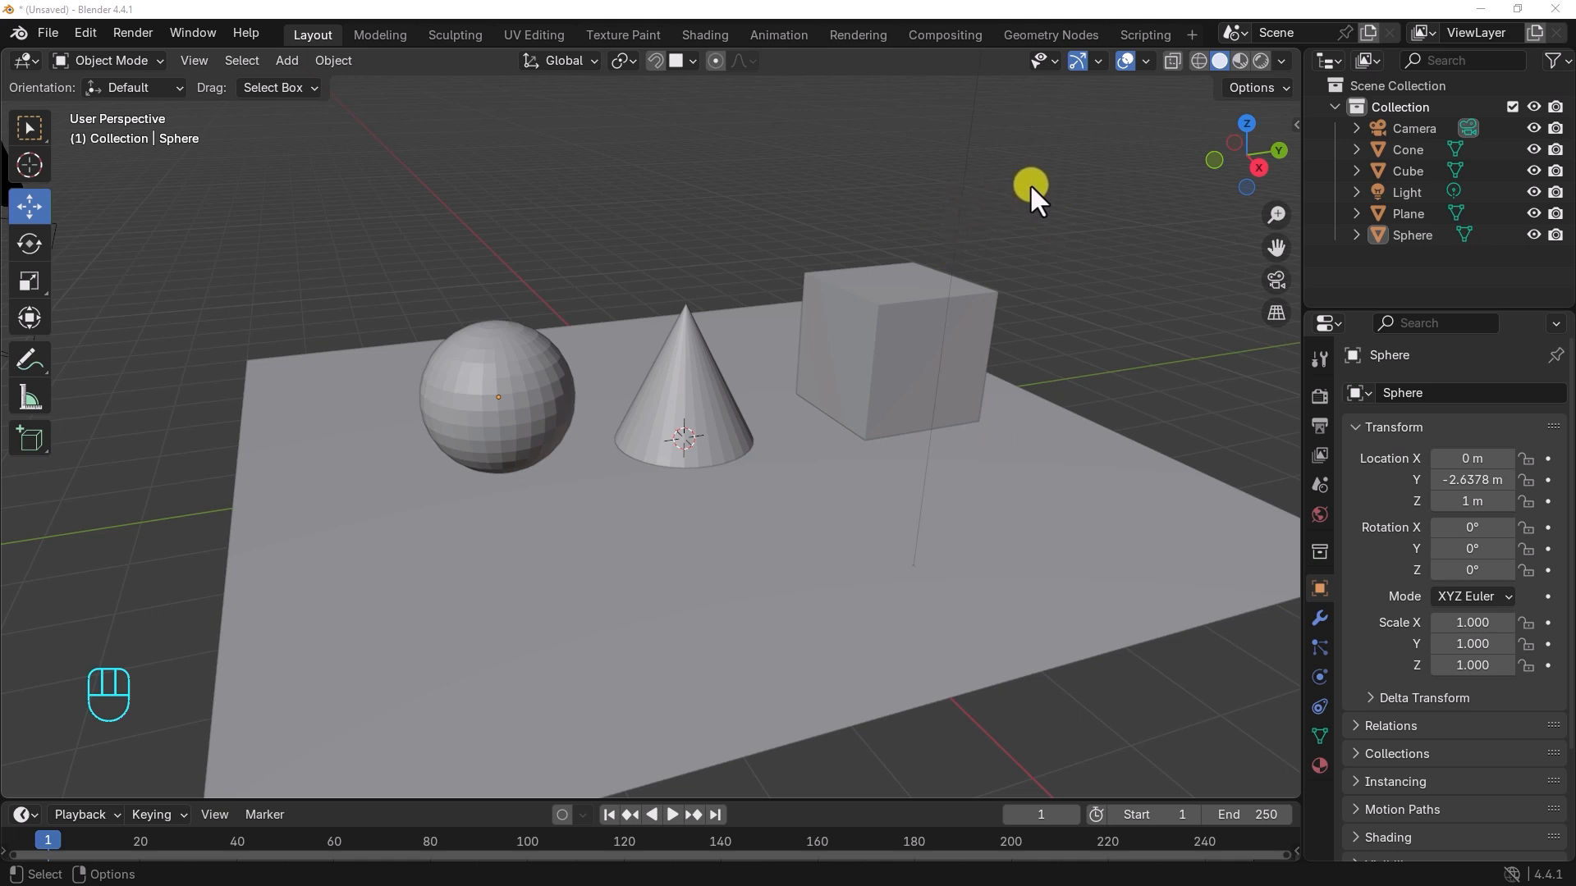
alt+middle_drag(1014, 201, 853, 304)
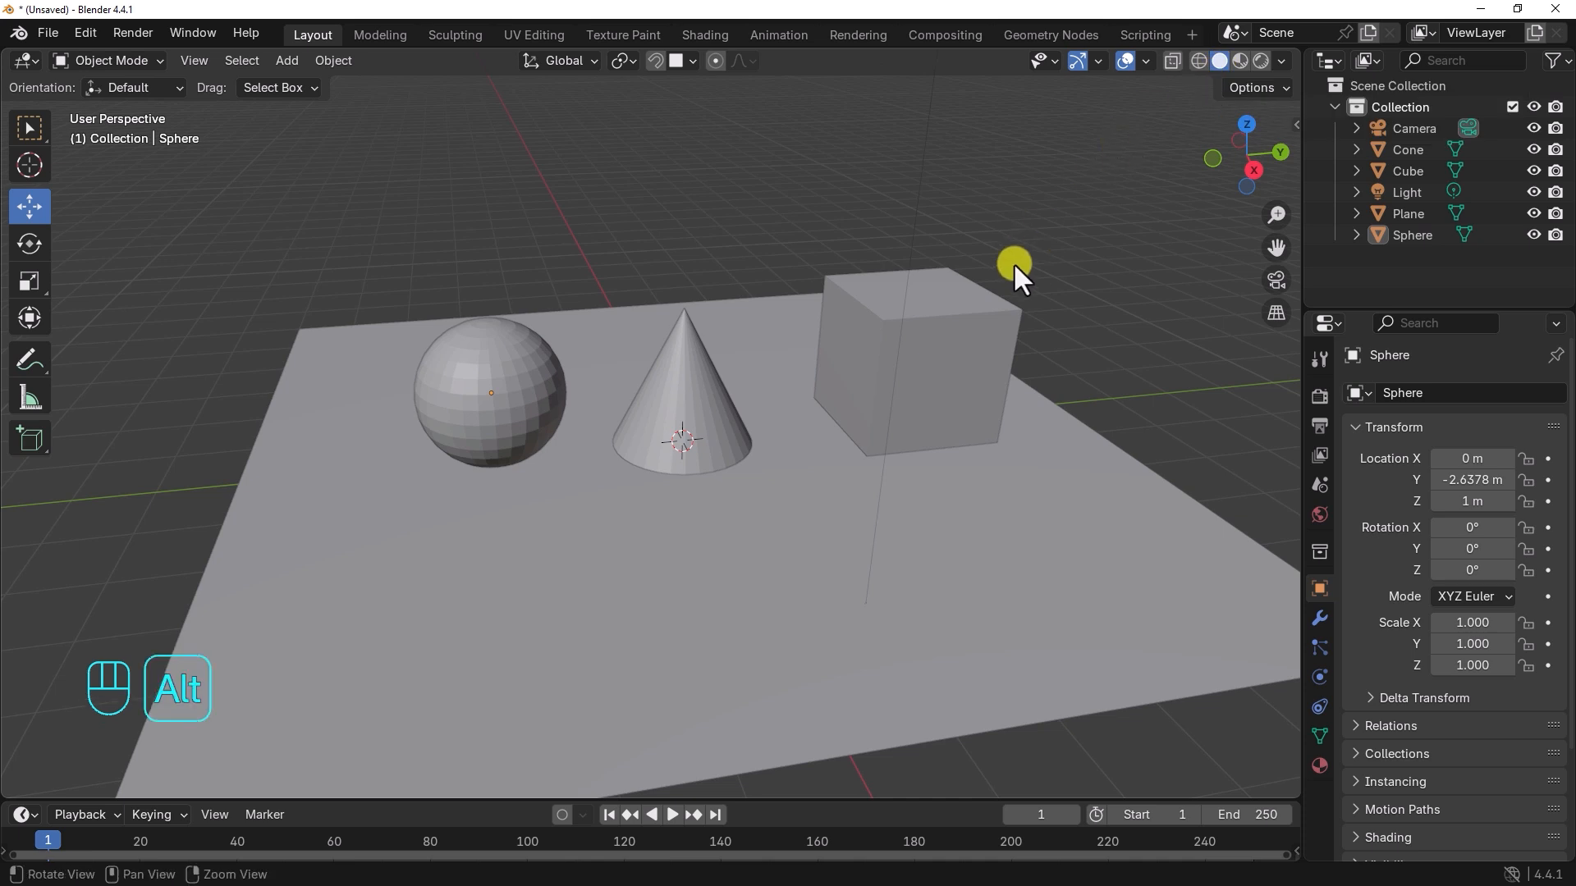
alt+right_drag(1012, 263, 939, 286)
alt+drag(868, 303, 890, 297)
alt+right_drag(891, 299, 856, 330)
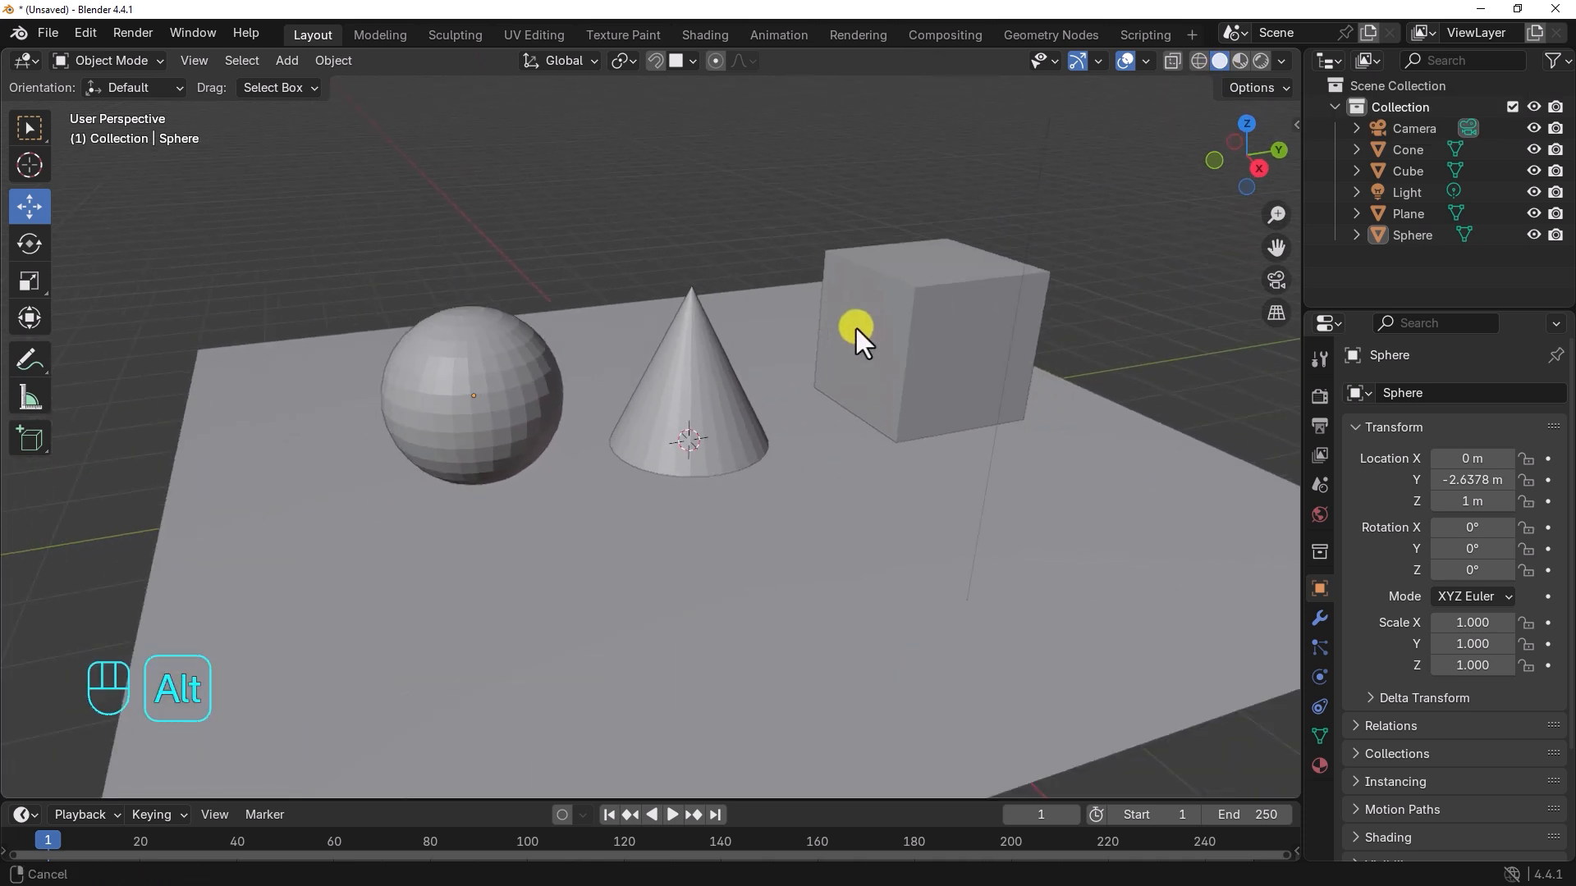
alt+middle_drag(855, 330, 844, 330)
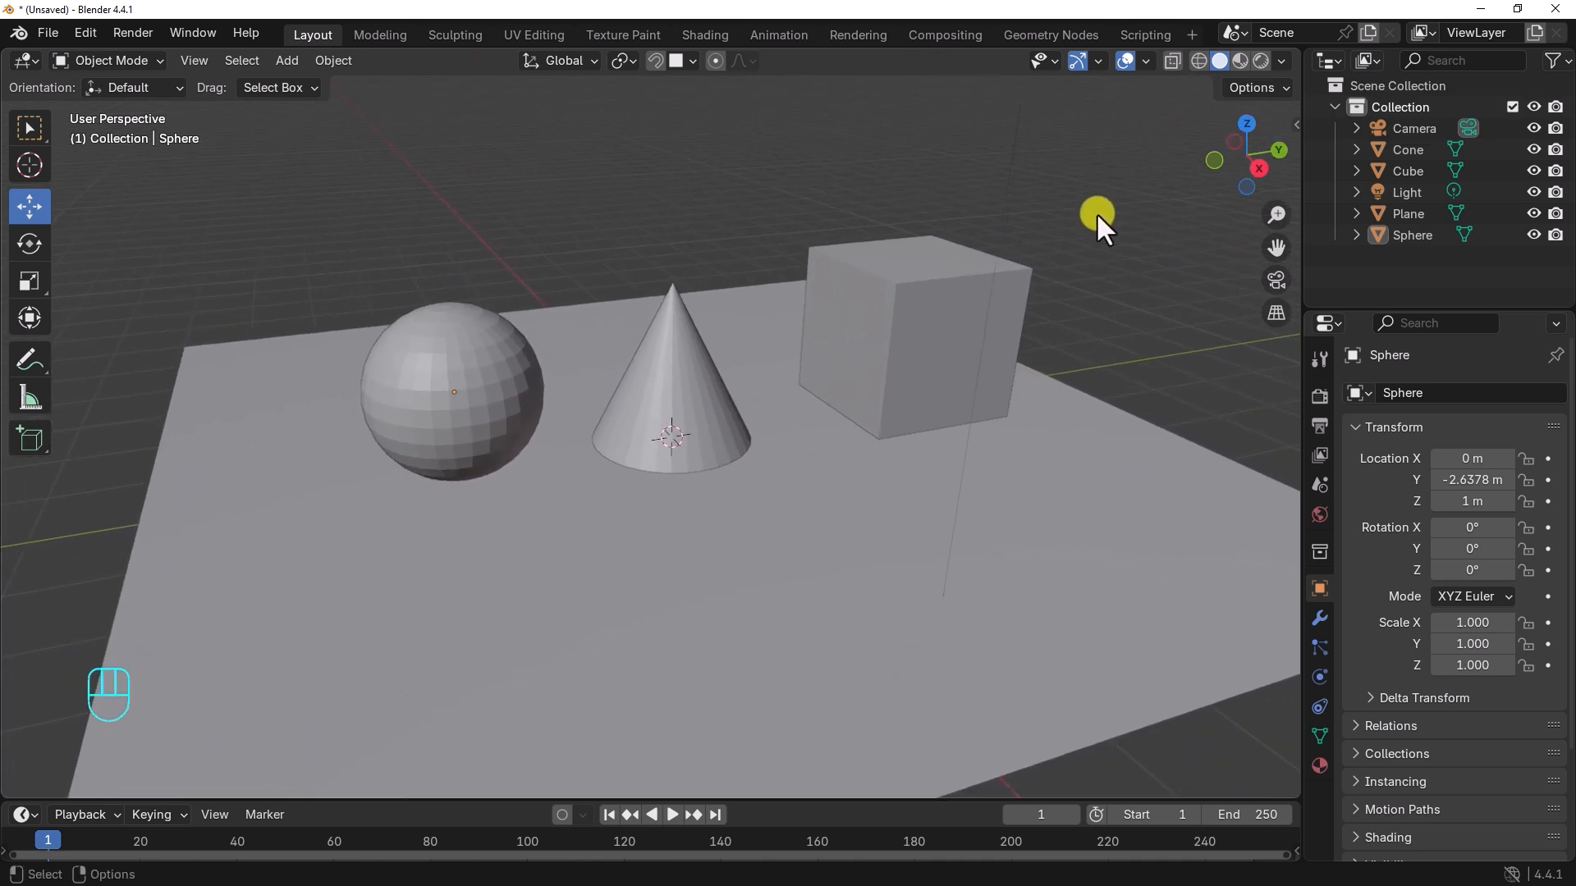
Step: Select the light above the scene, show the viewport in rendered shading, and shift the light along the Y axis
alt+right_drag(1076, 220, 972, 329)
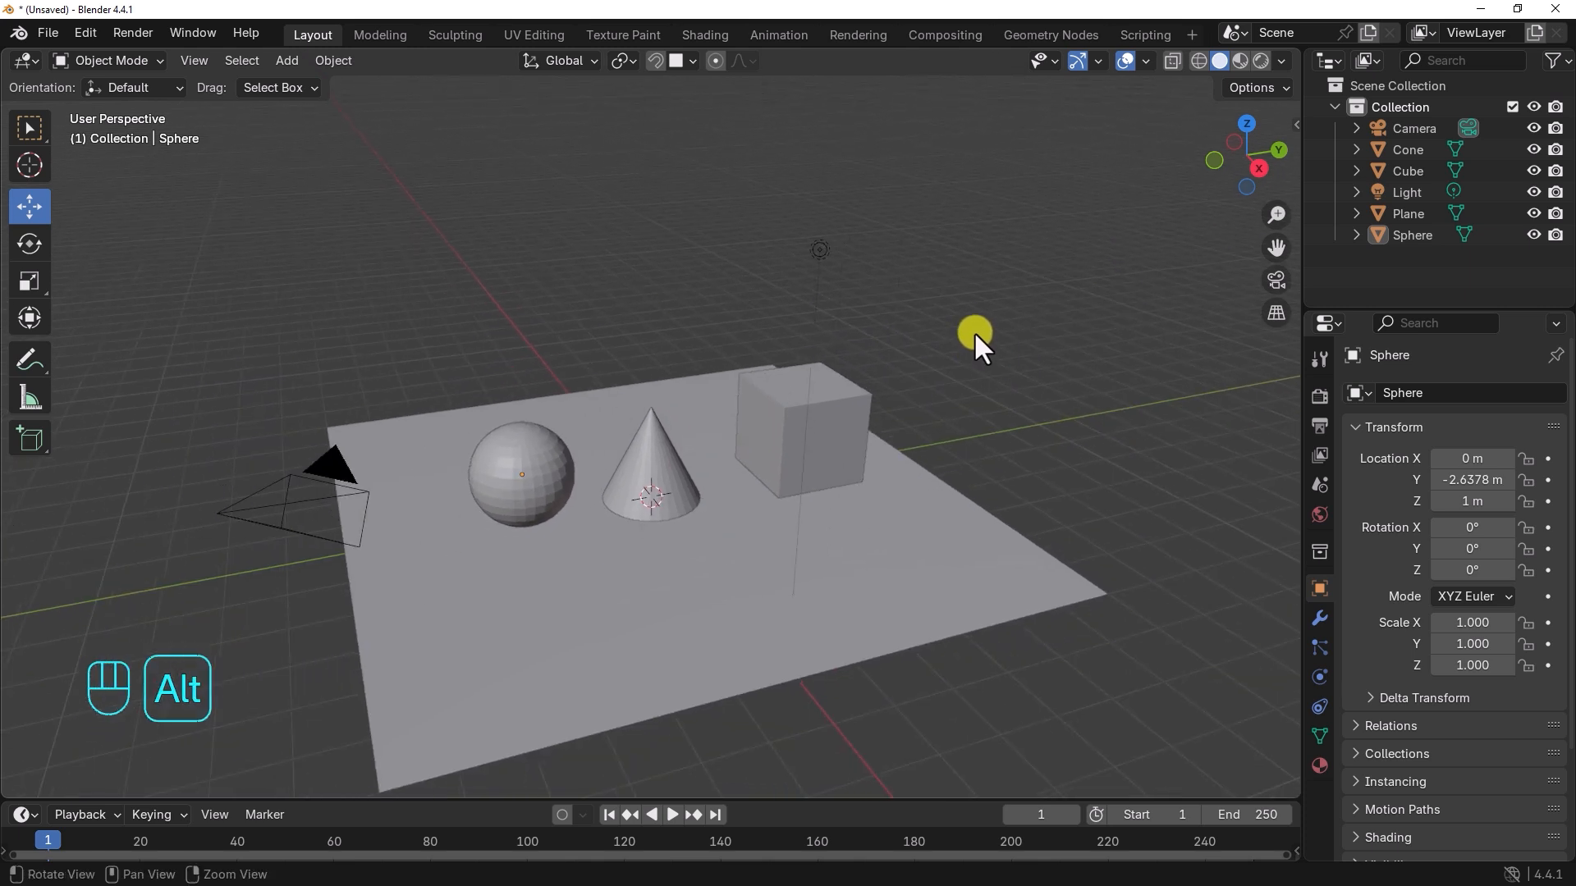
drag(784, 215, 884, 283)
alt+right_drag(726, 345, 824, 372)
alt+middle_drag(824, 373, 928, 368)
alt+drag(912, 374, 908, 375)
alt+right_drag(907, 376, 944, 386)
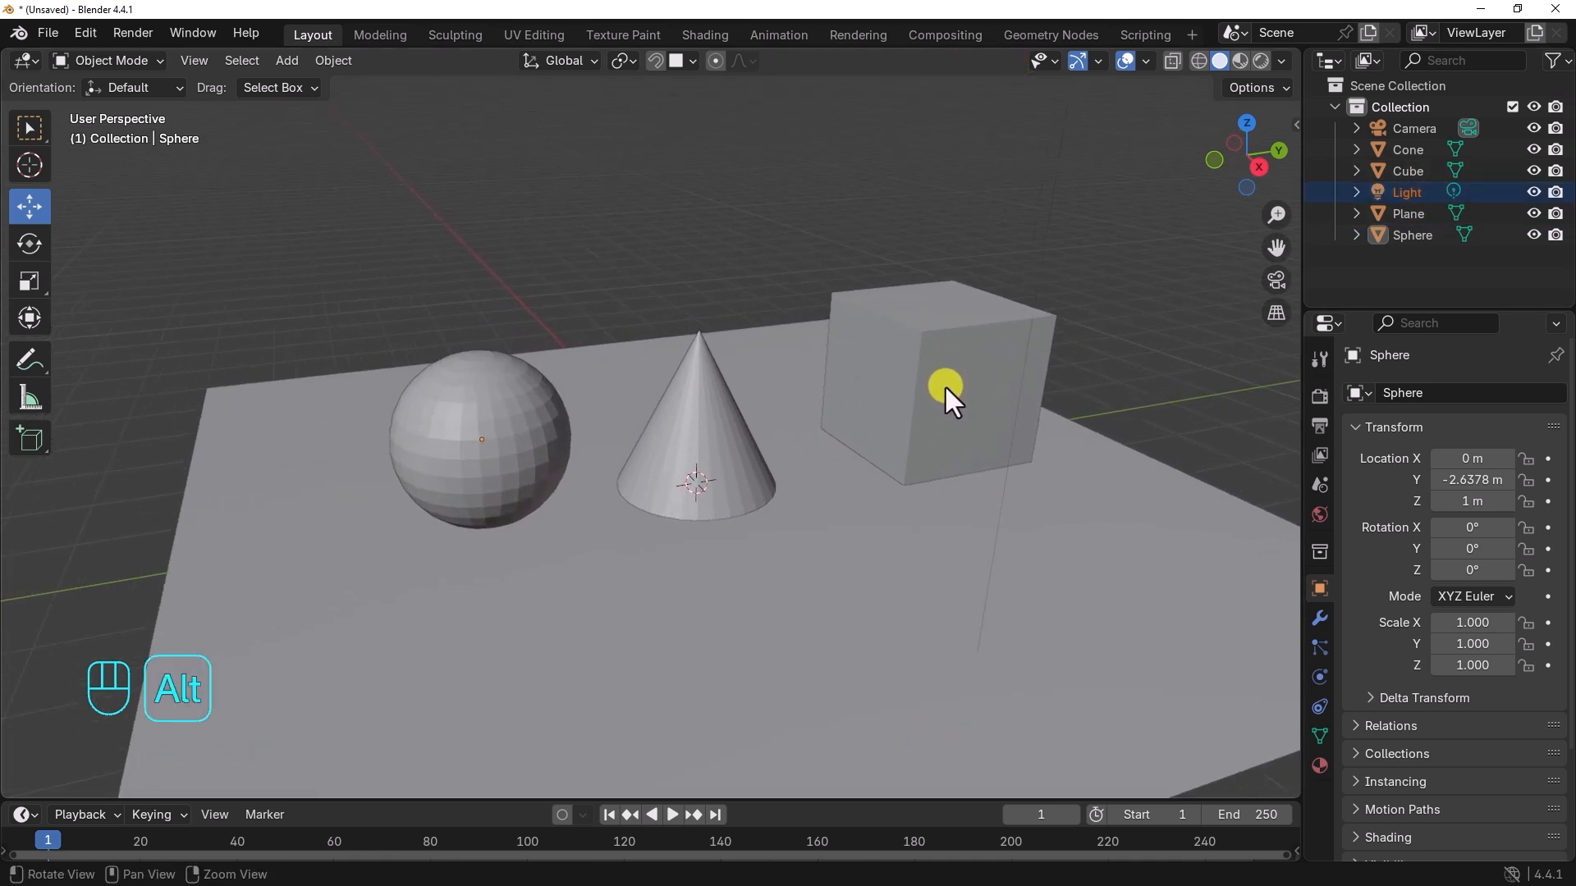
alt+middle_drag(943, 386, 924, 350)
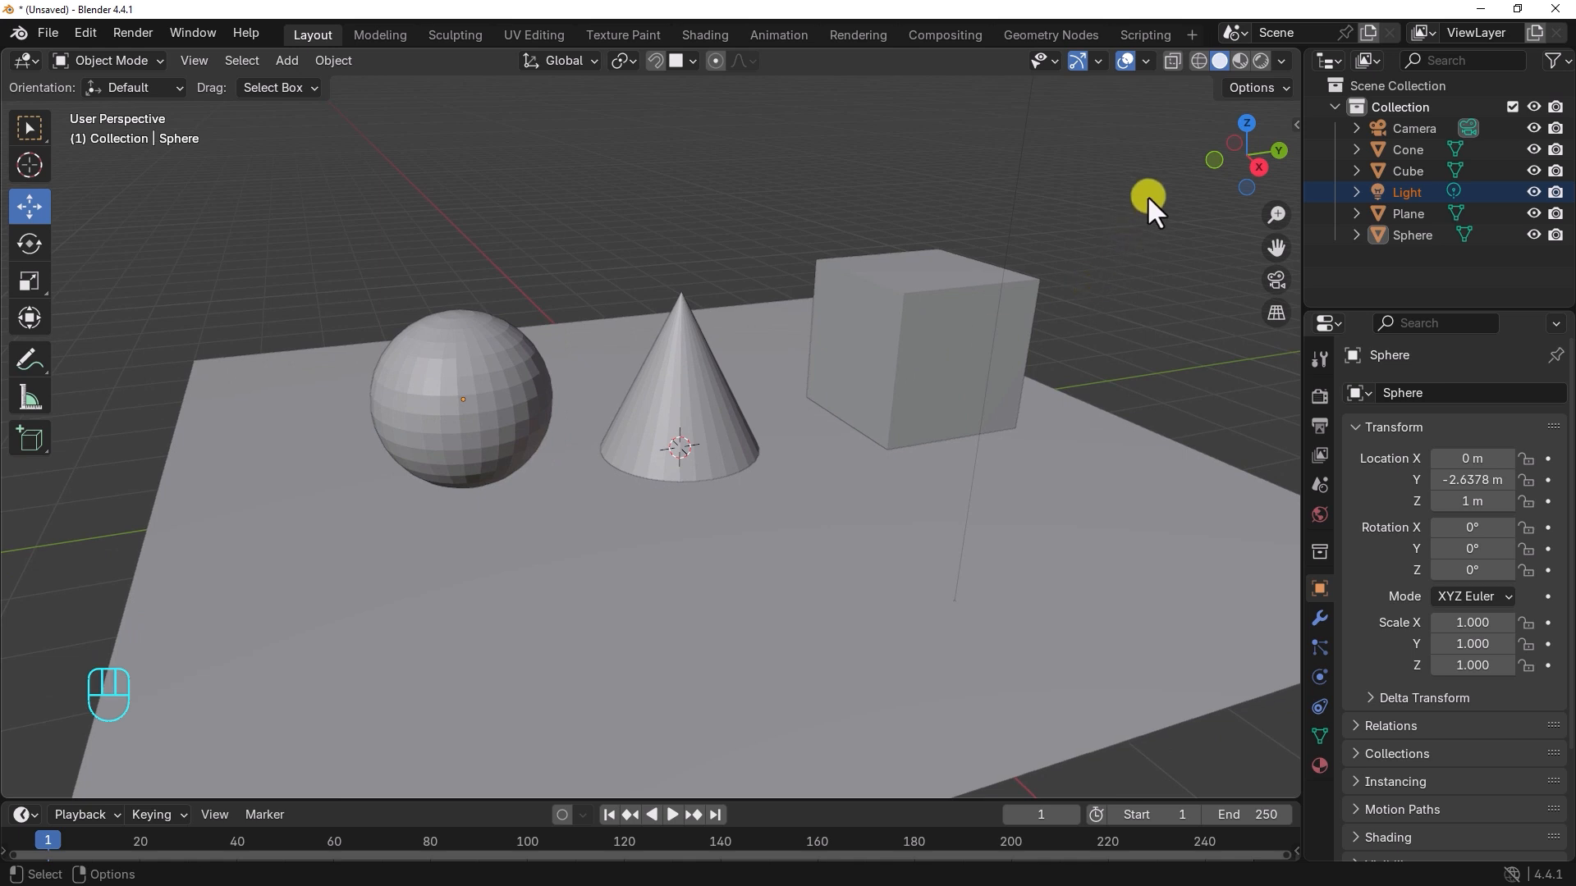
click(1259, 61)
alt+middle_drag(973, 383, 895, 205)
drag(883, 133, 965, 150)
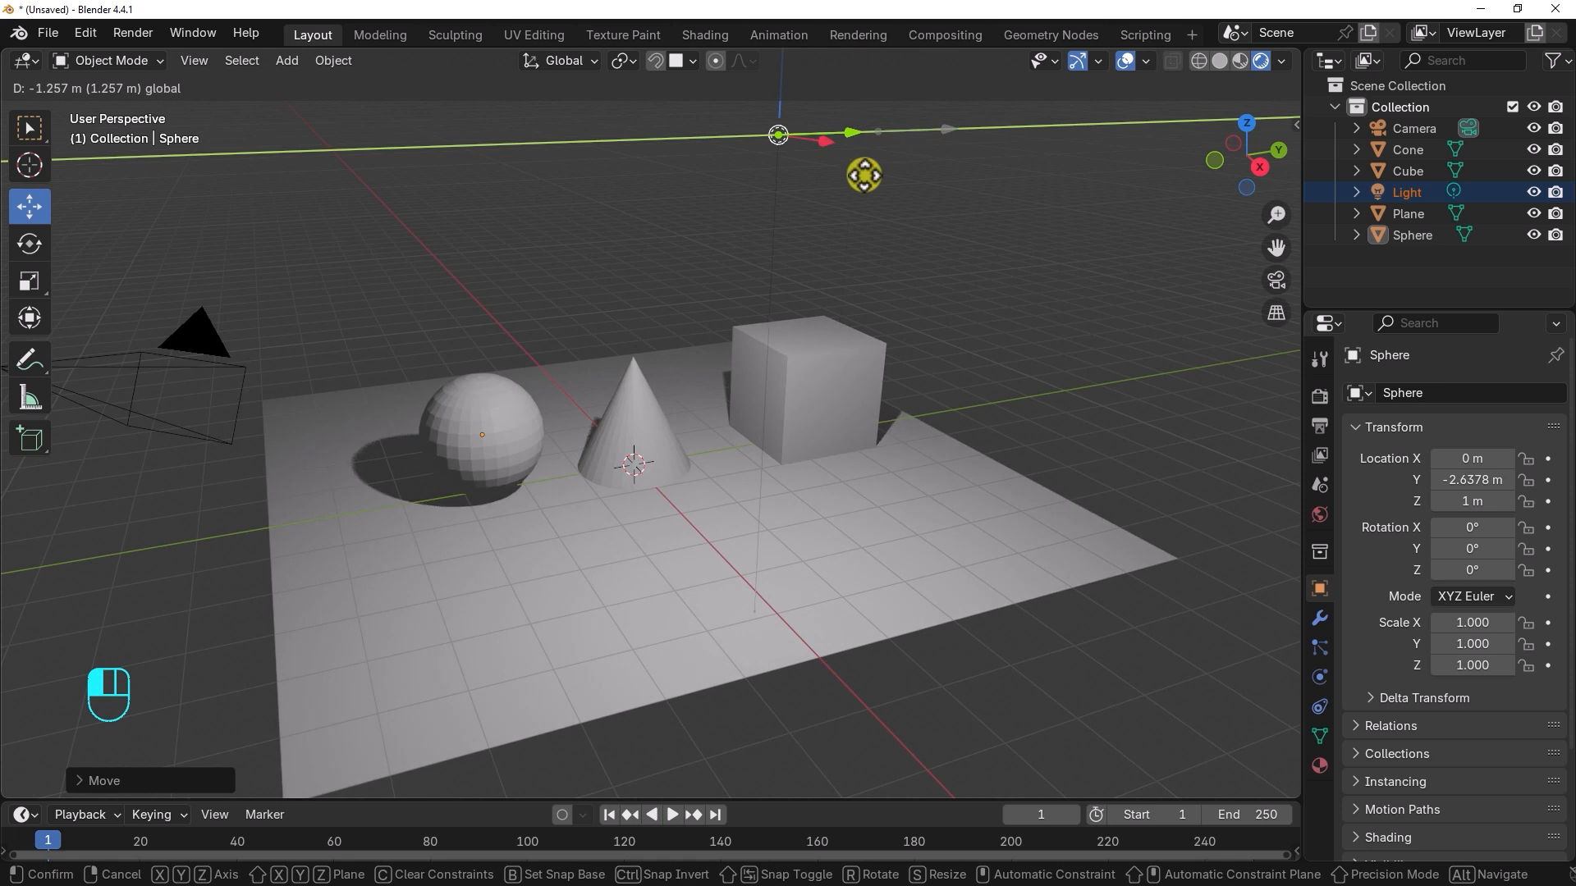
alt+click(632, 416)
alt+drag(632, 415, 783, 366)
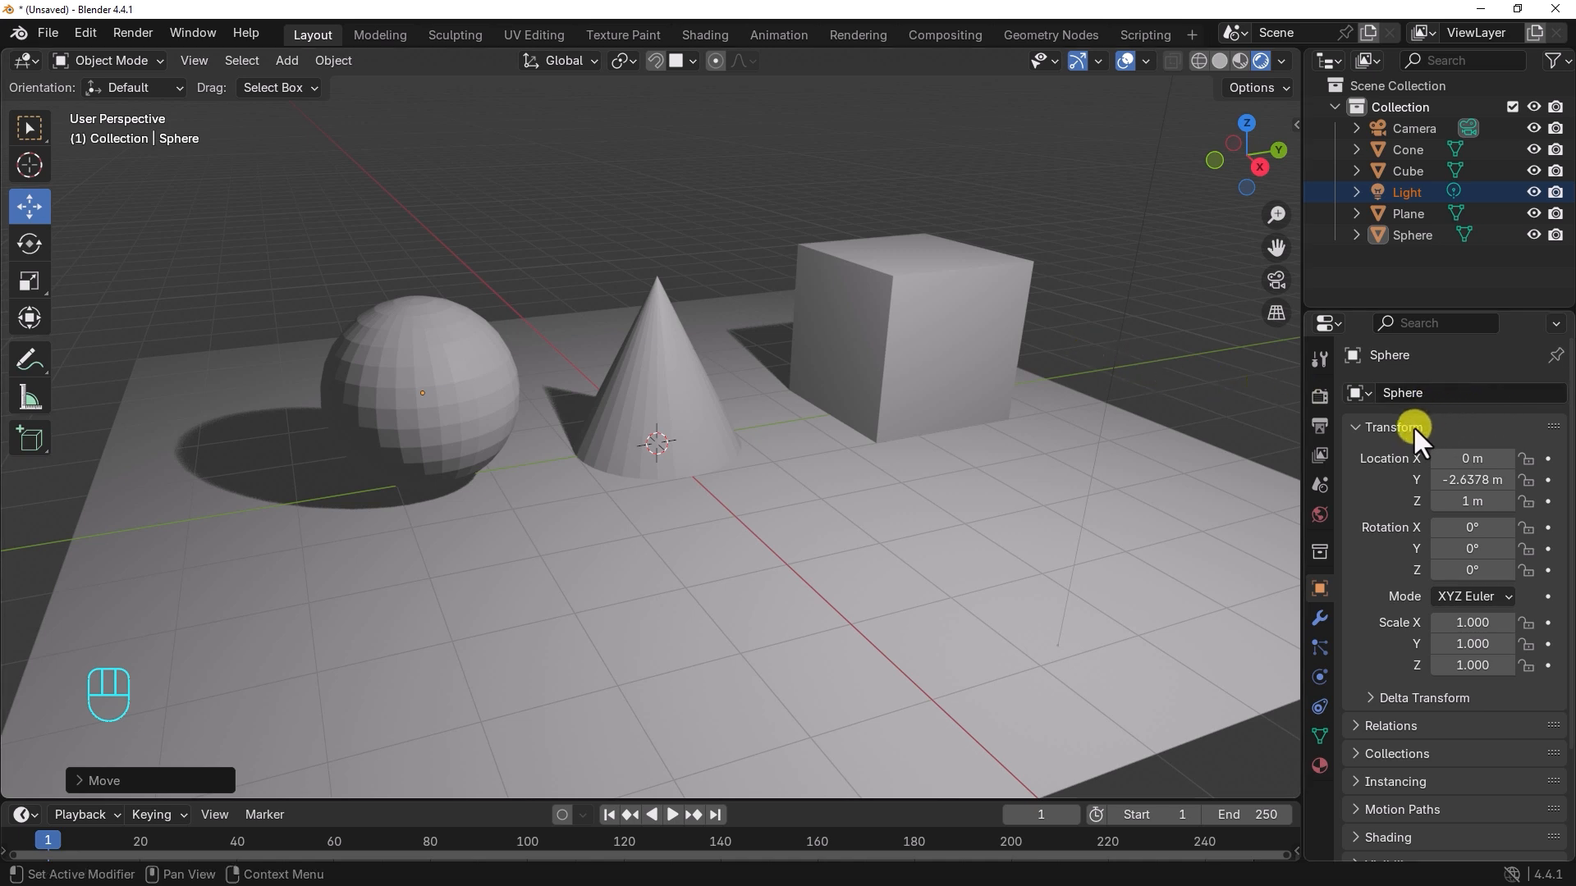
Step: Switch the scene's render engine to Workbench in the render settings
click(1317, 397)
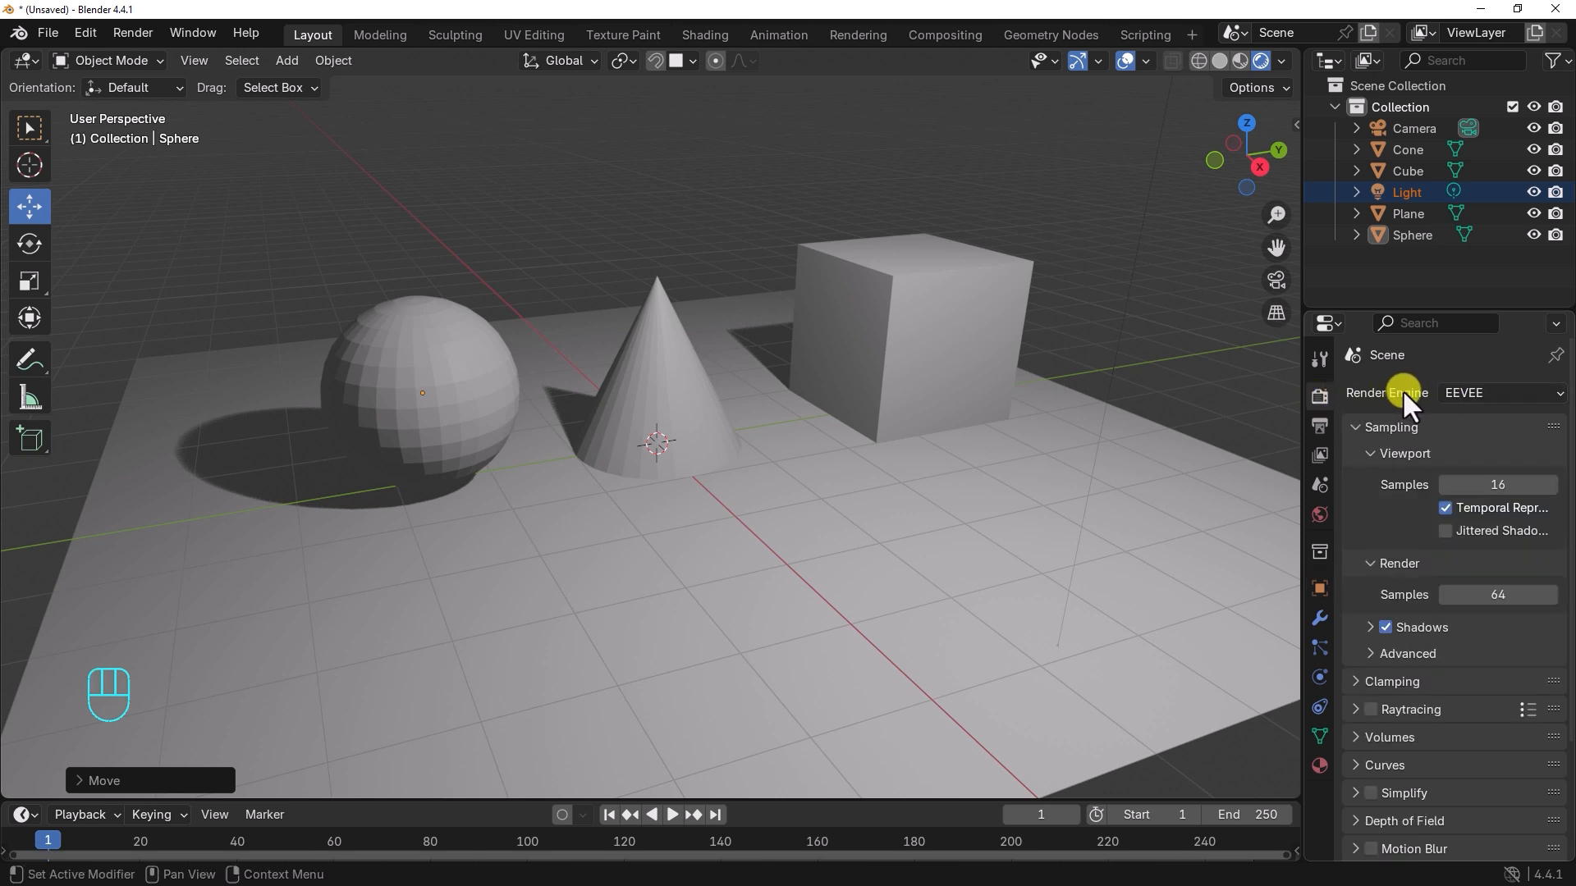
click(1484, 394)
click(1469, 392)
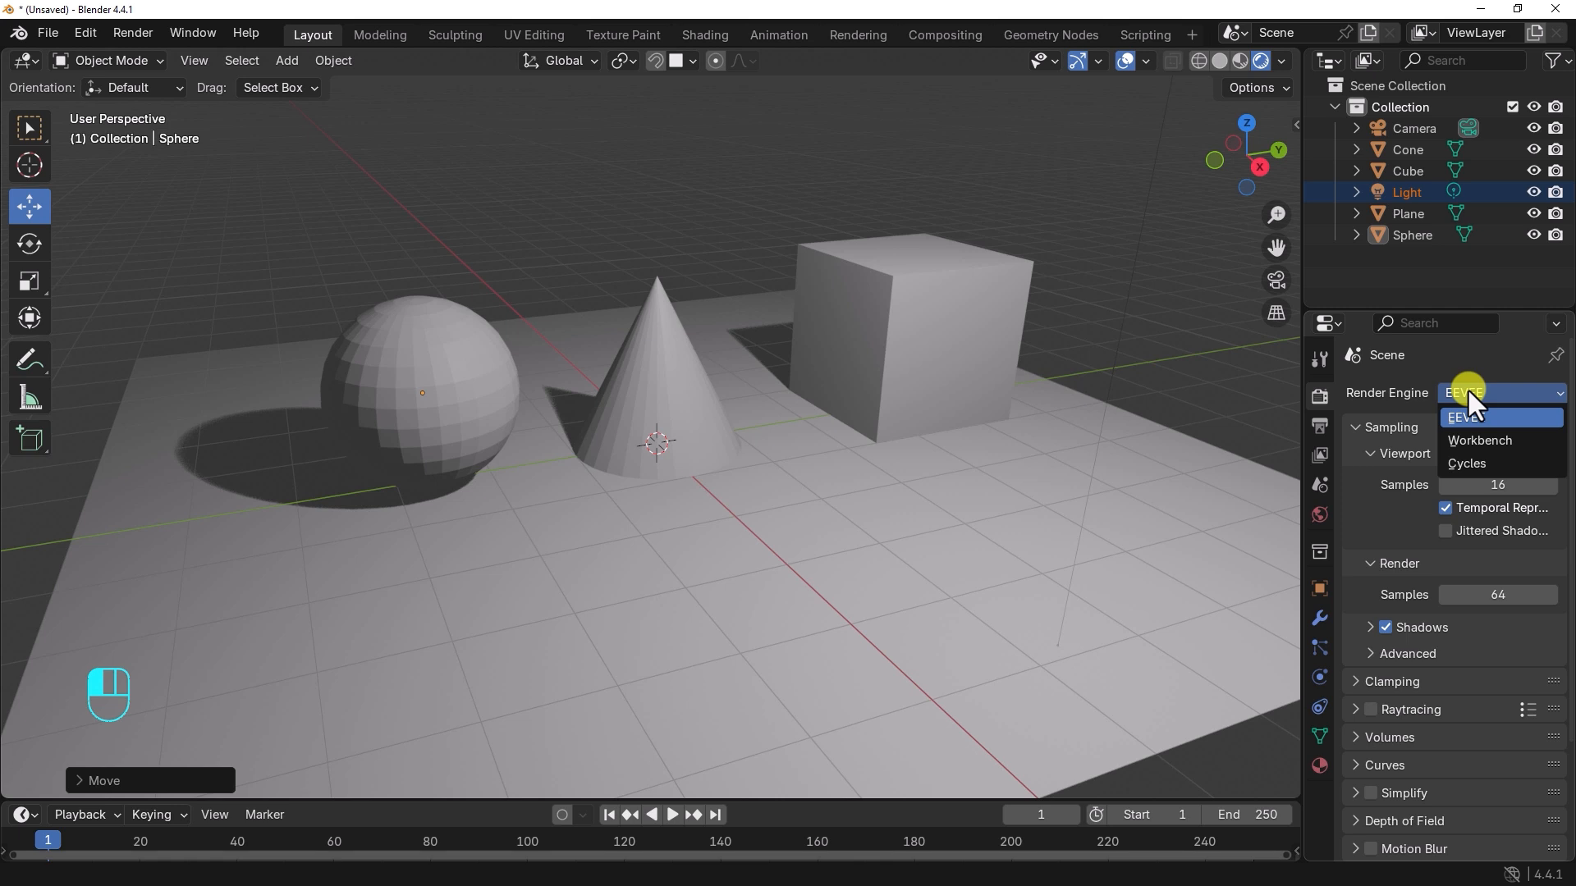
click(1474, 440)
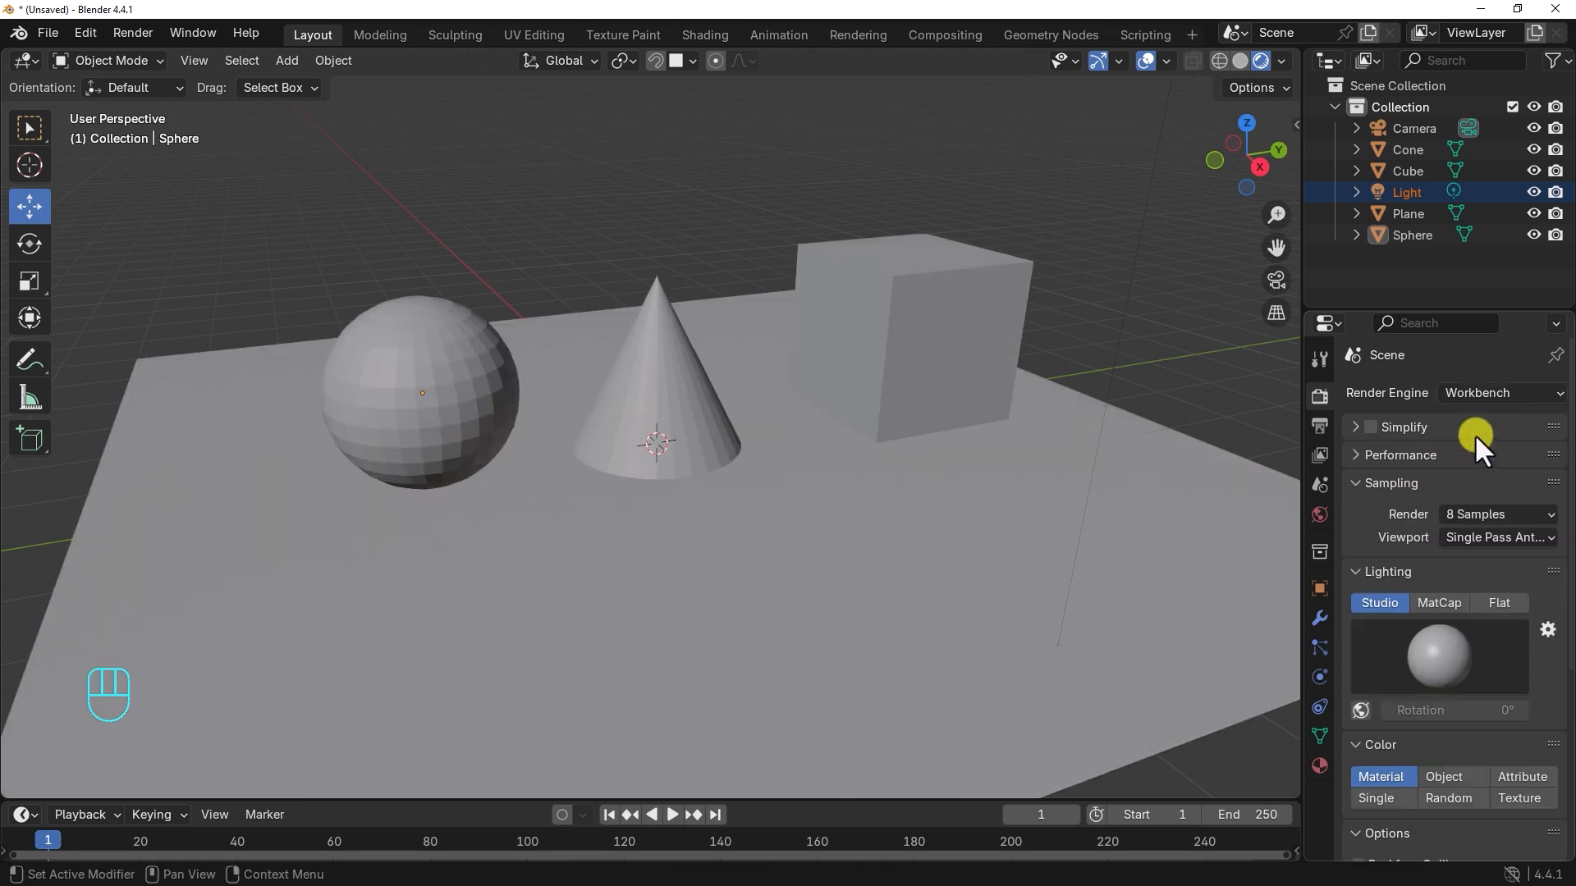
click(1478, 394)
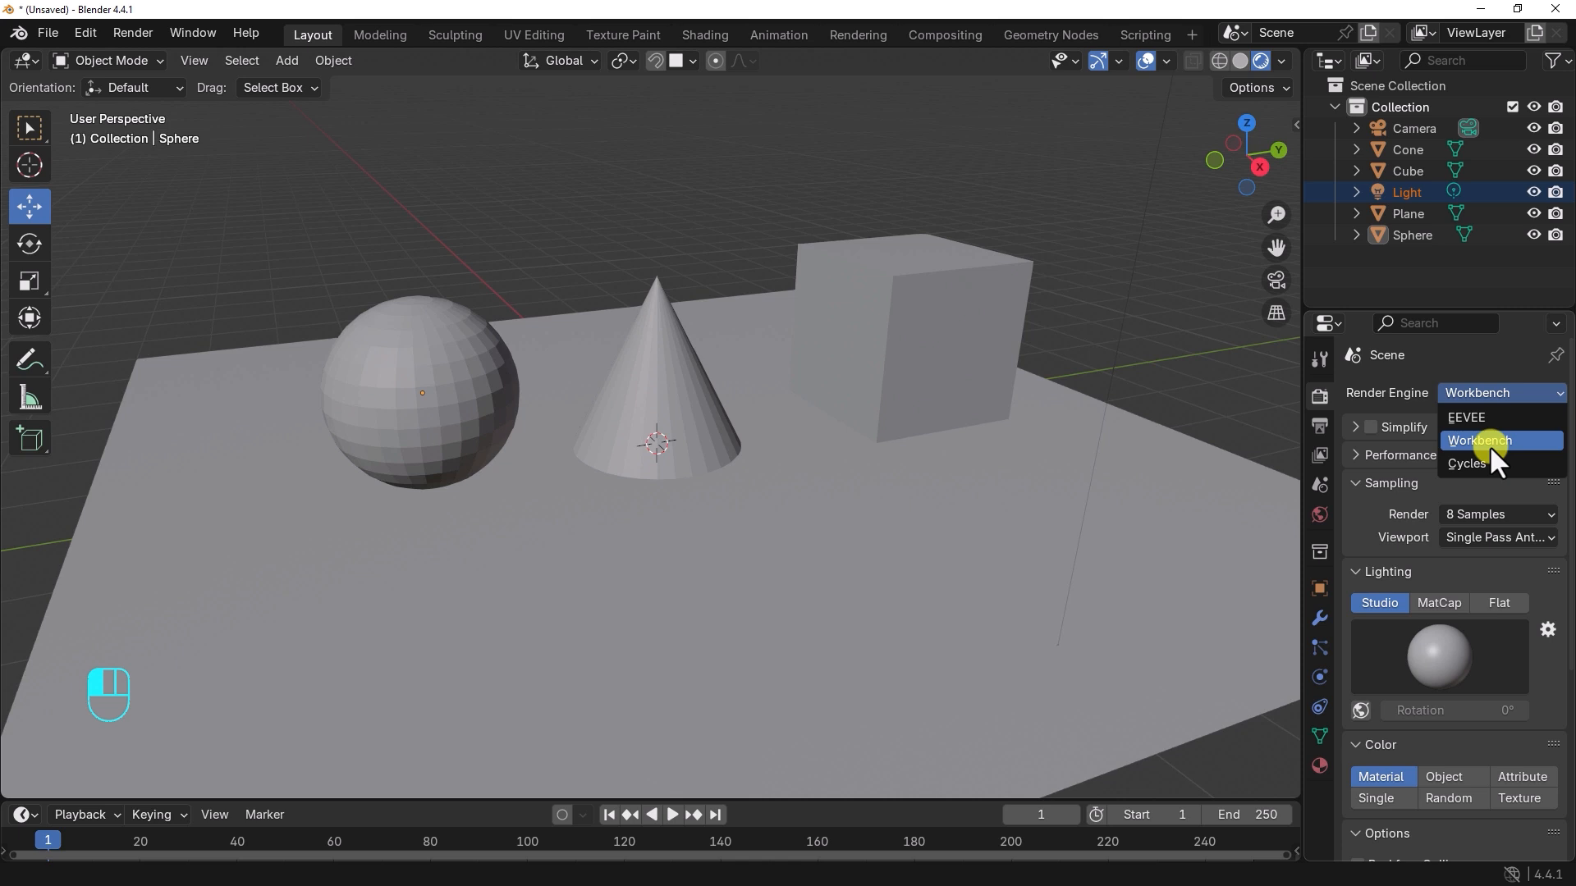
click(1490, 446)
Step: Try the Cycles render engine on the scene and return to EEVEE for comparison
click(1480, 395)
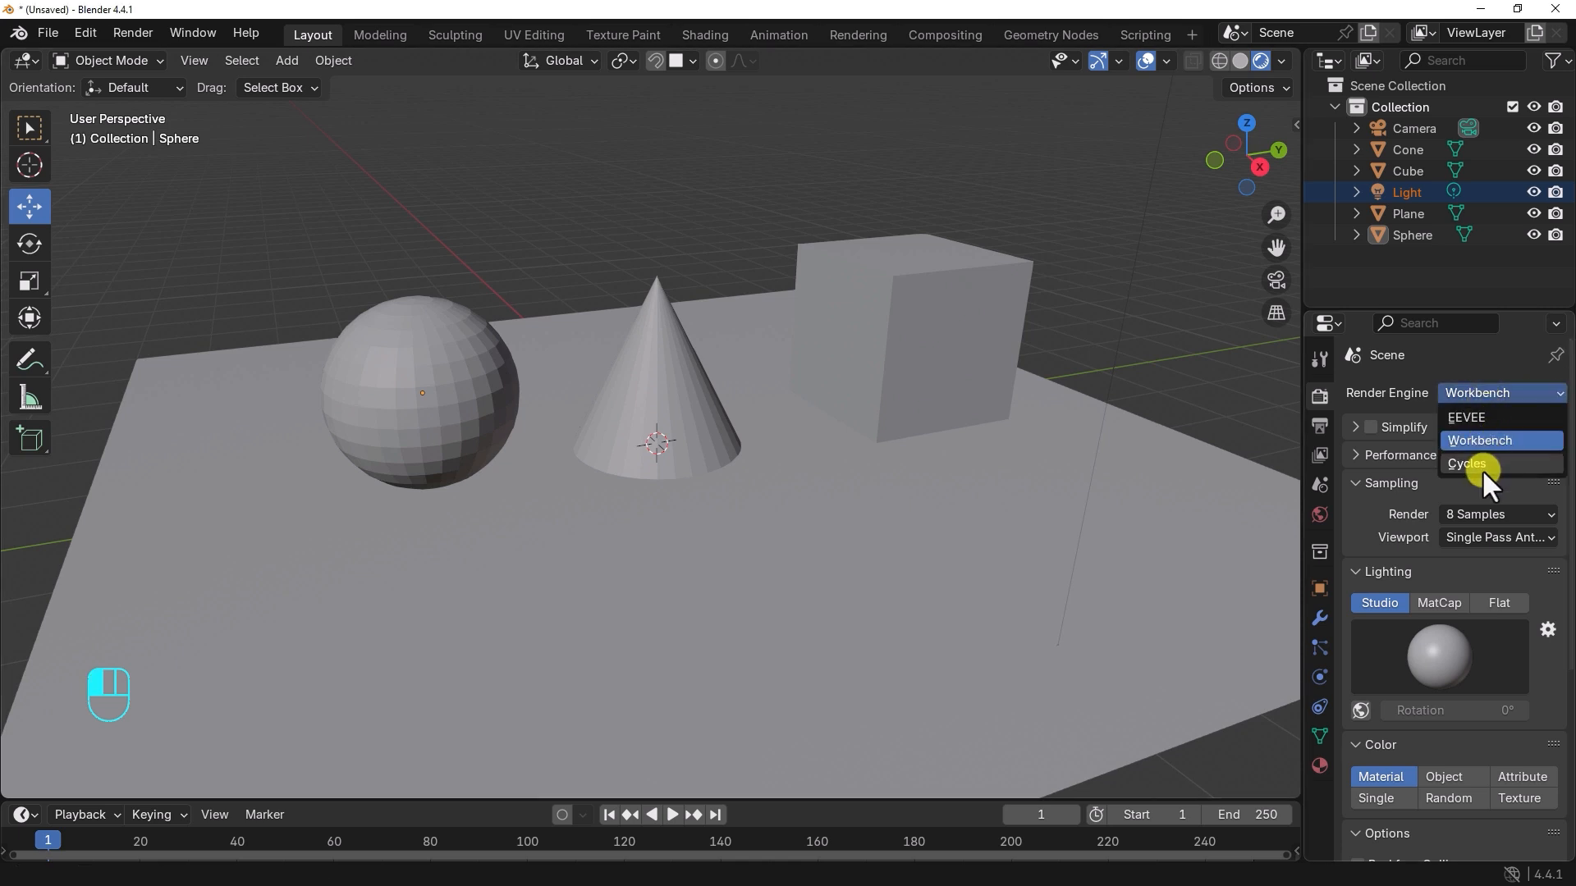
click(1474, 466)
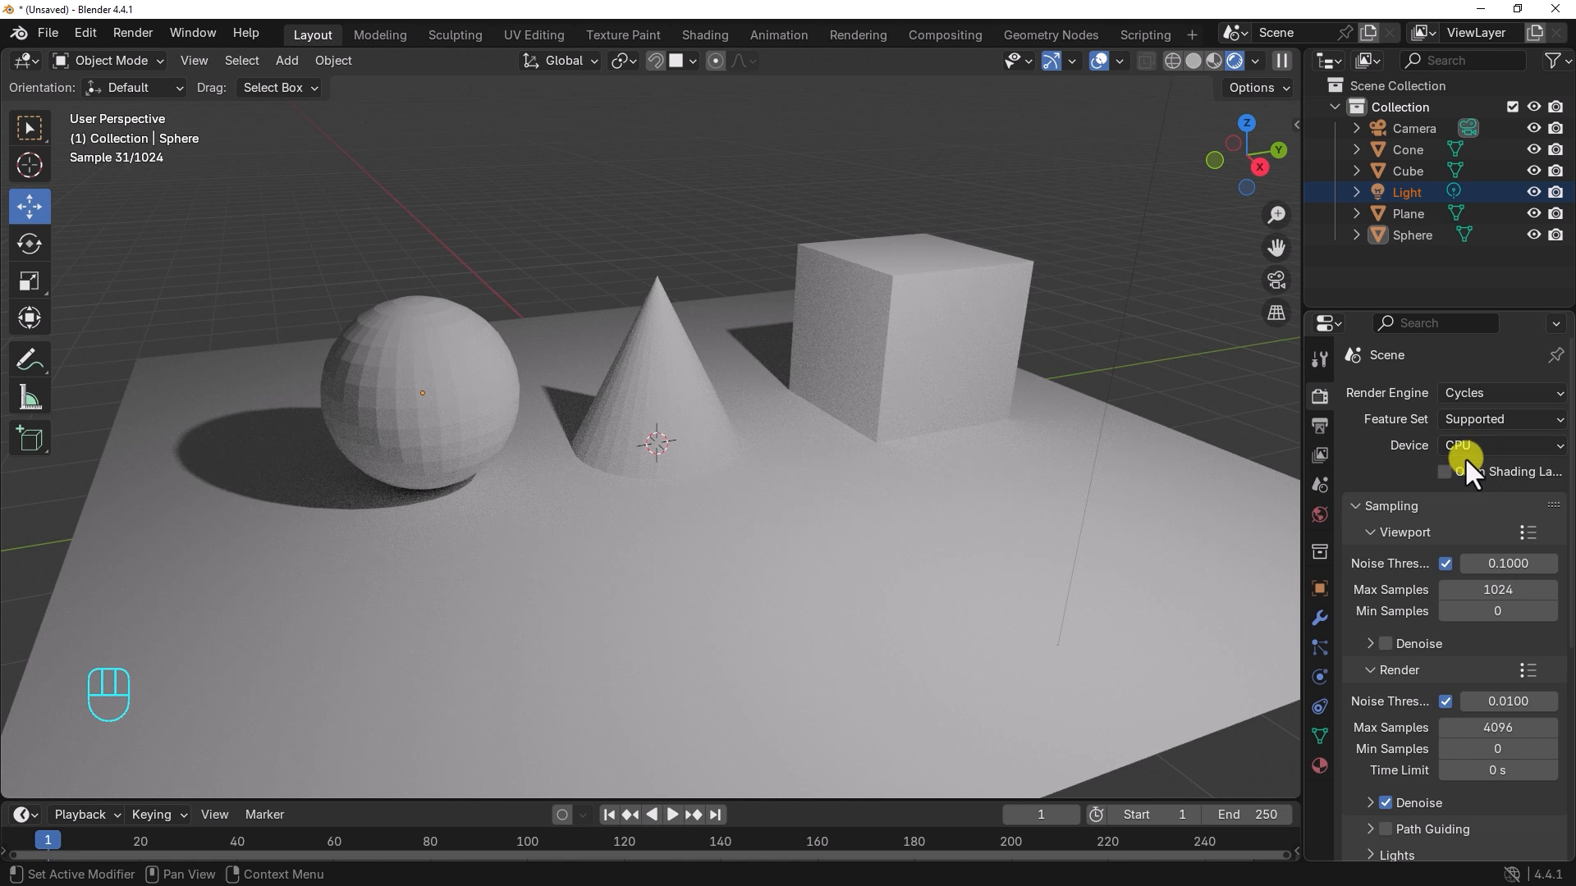
mouse_move(830, 495)
alt+middle_down()
mouse_move(845, 494)
mouse_move(820, 495)
alt+middle_up()
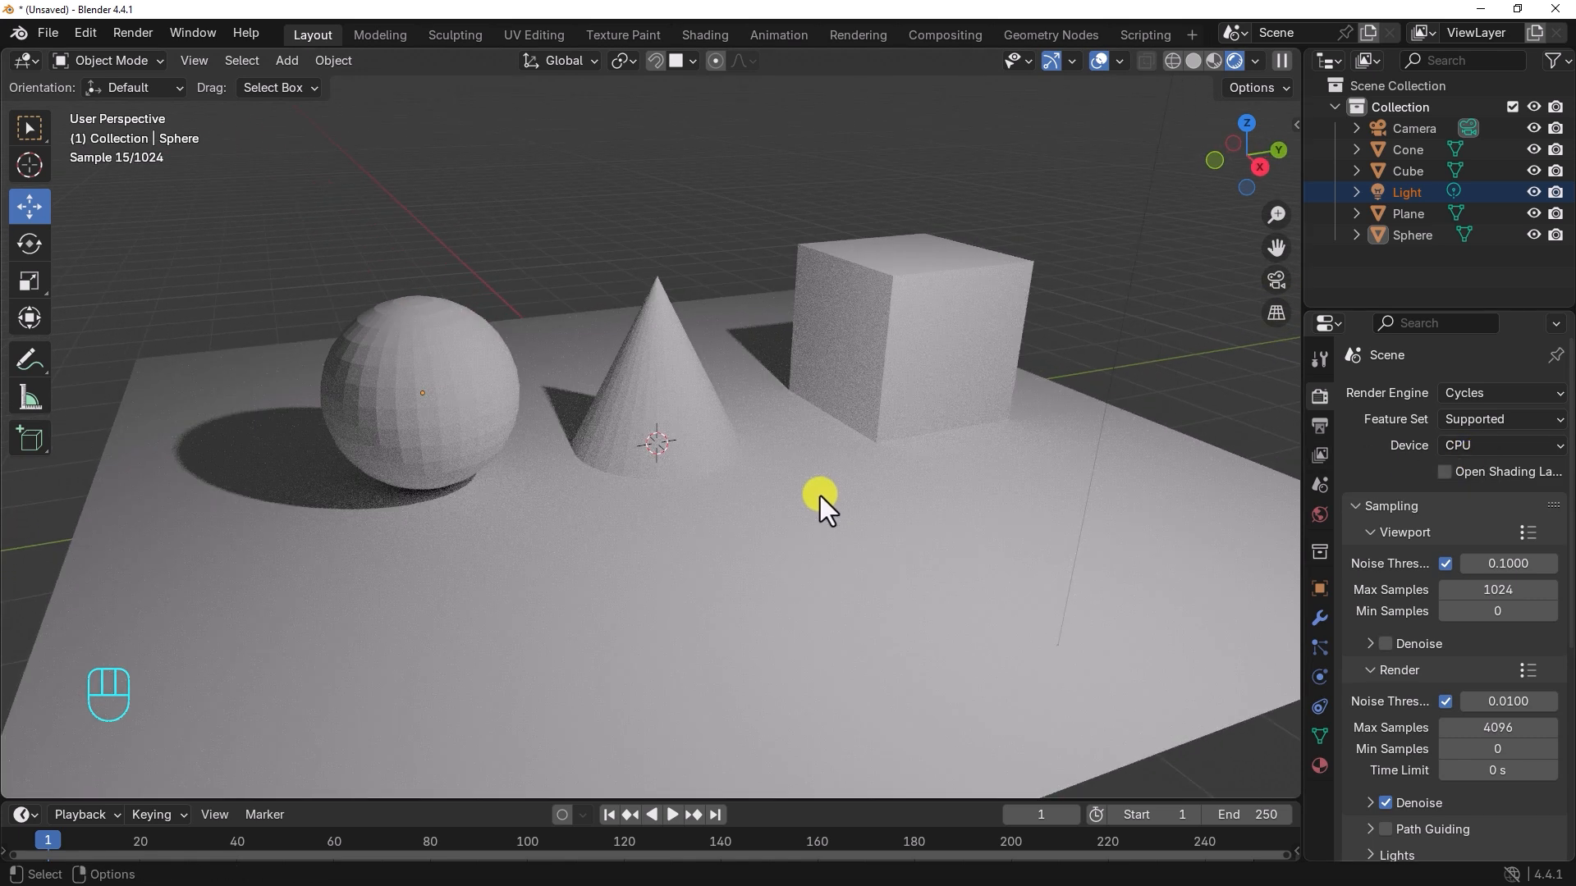
click(1473, 391)
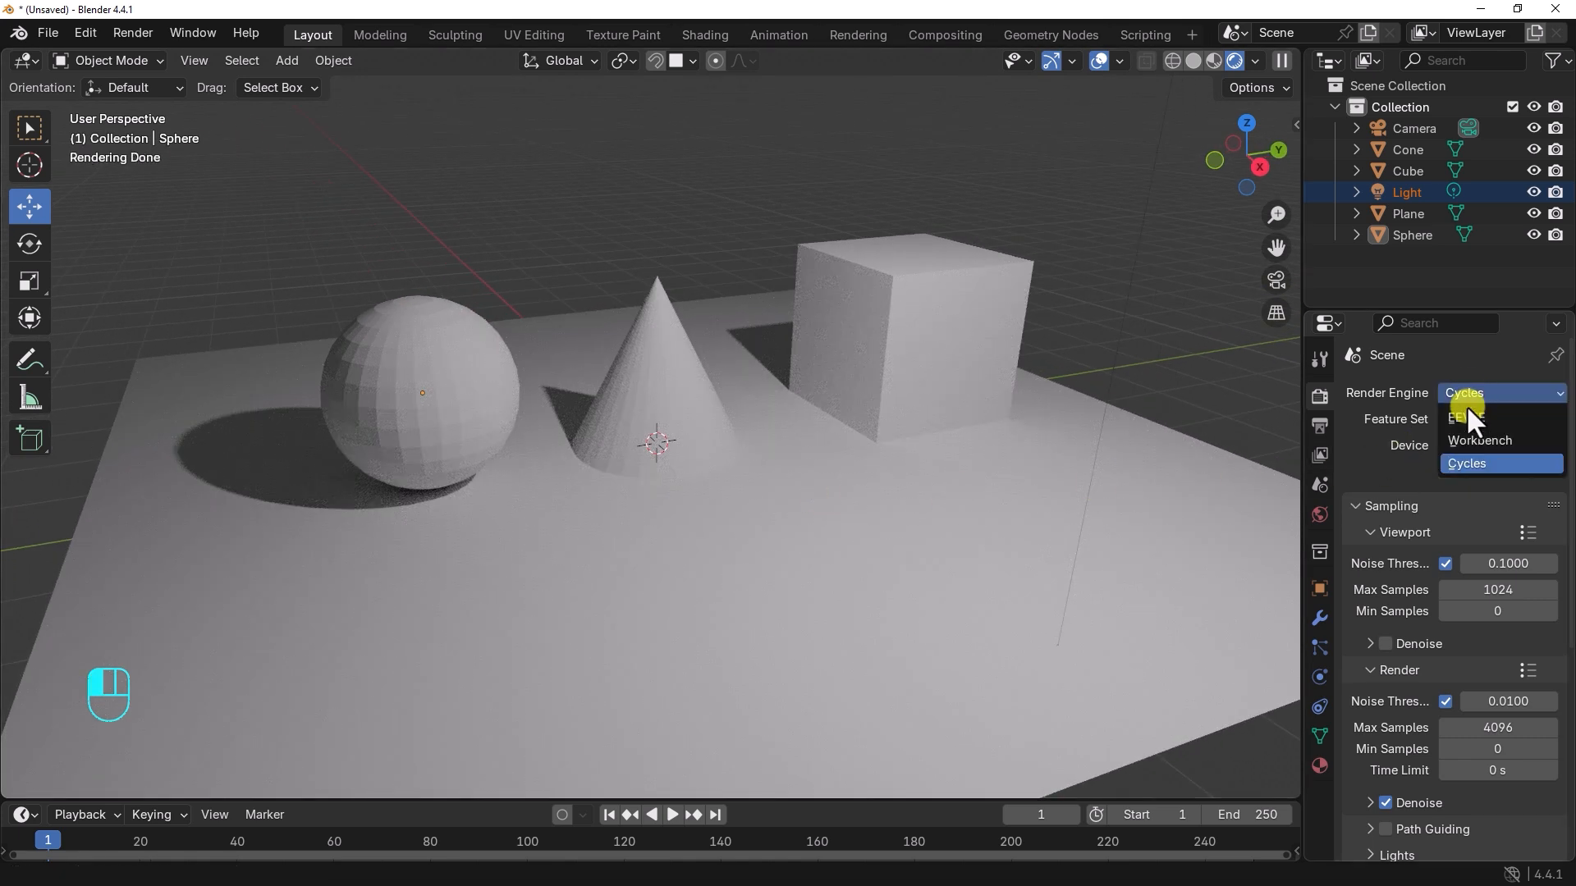
click(1465, 409)
Step: Set the render engine to Cycles and inspect the shadows and viewport sampling settings
click(1465, 395)
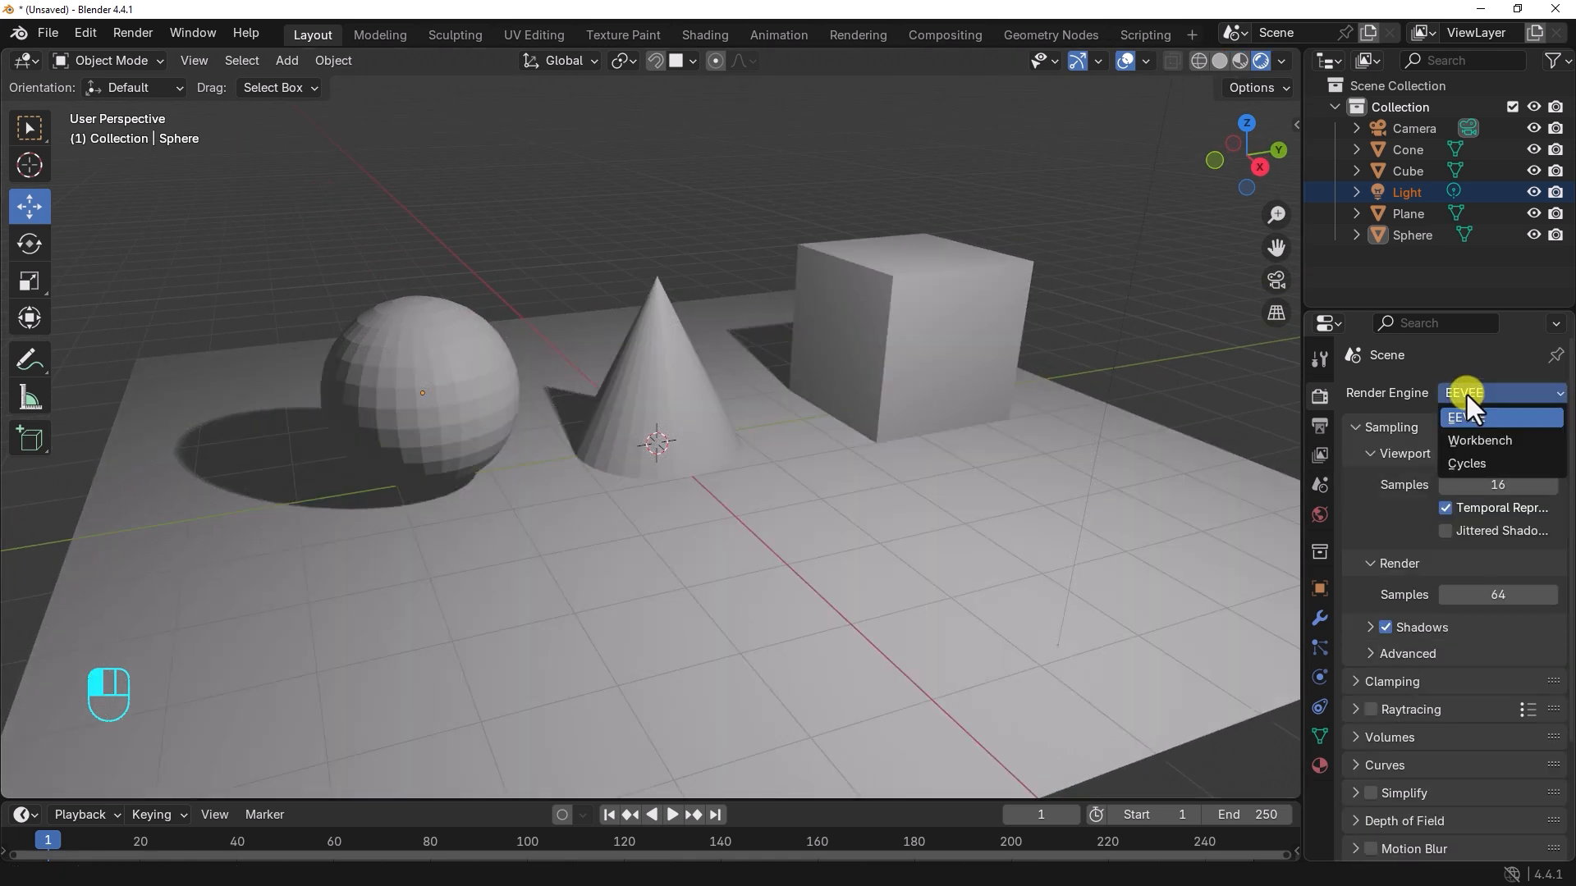
click(1467, 464)
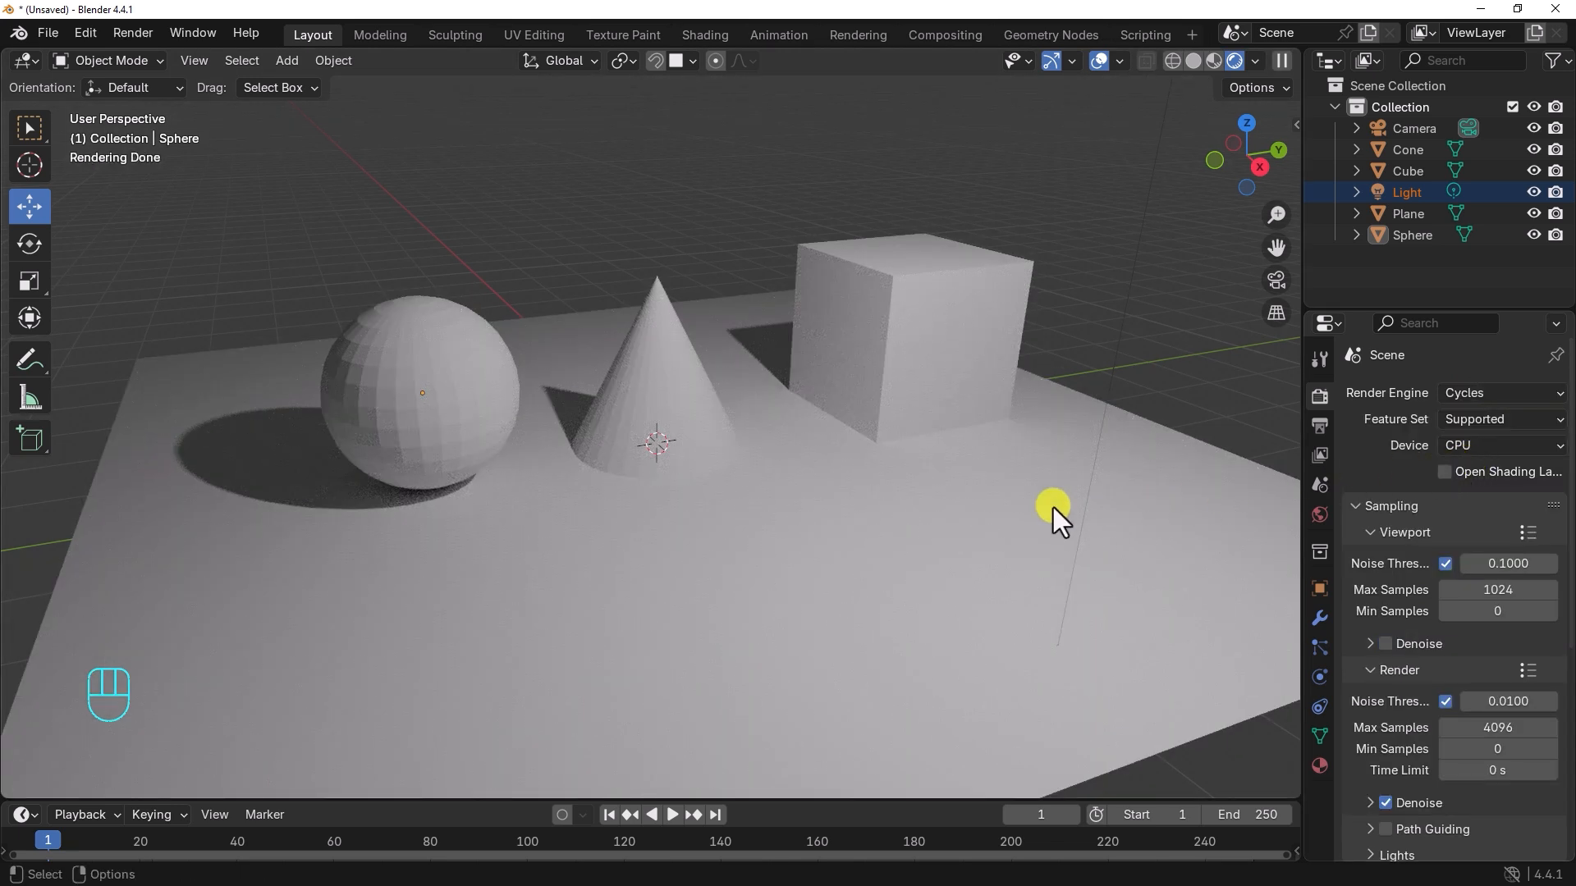
alt+drag(774, 503, 855, 514)
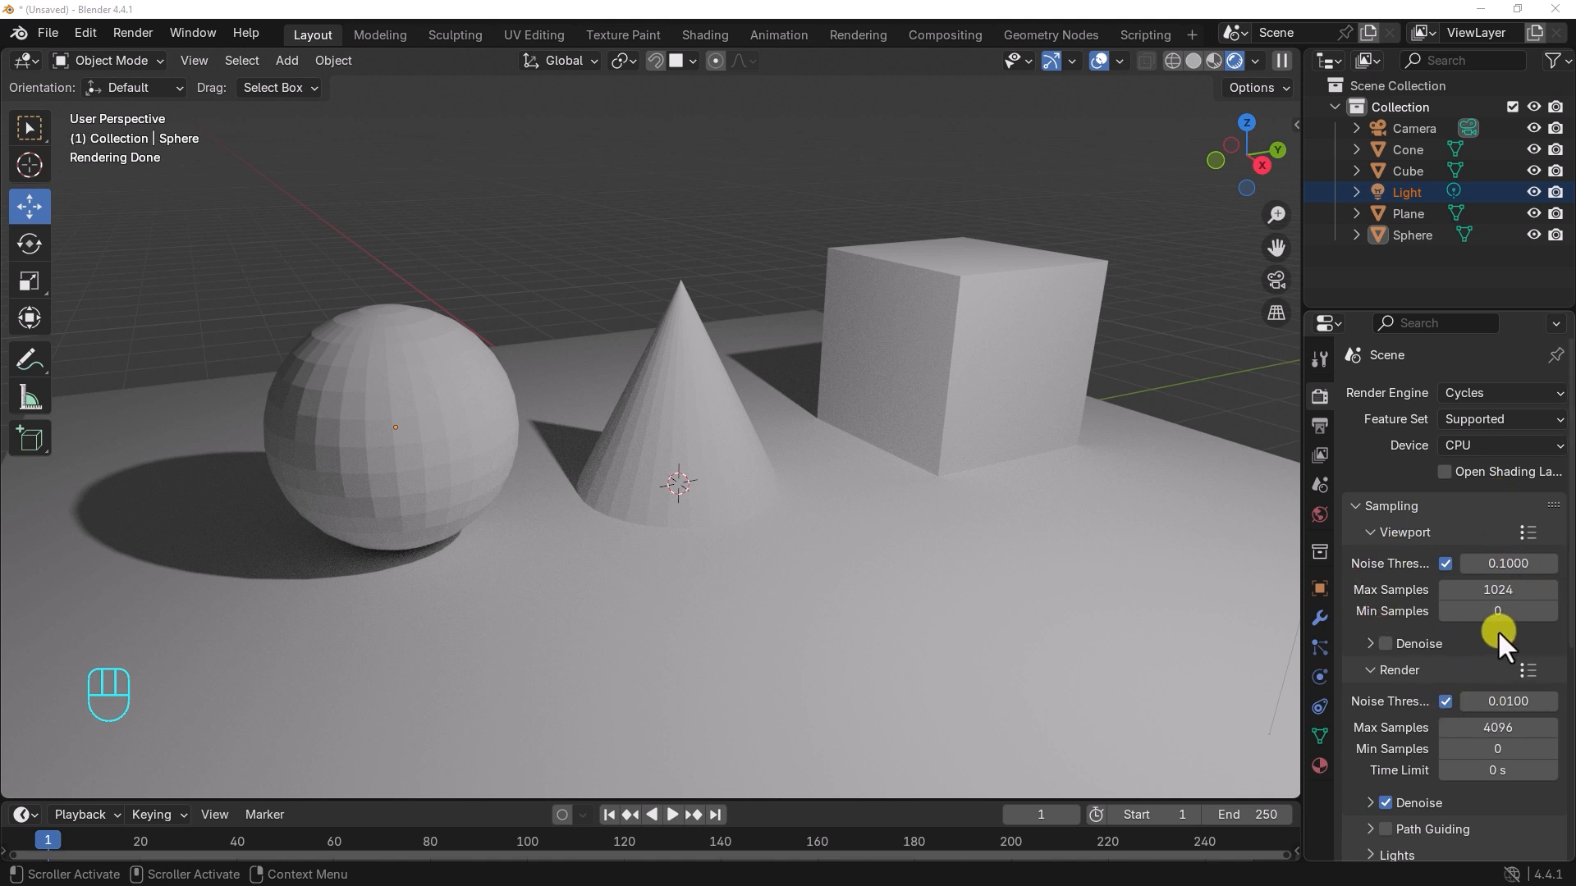
click(1375, 534)
click(1367, 534)
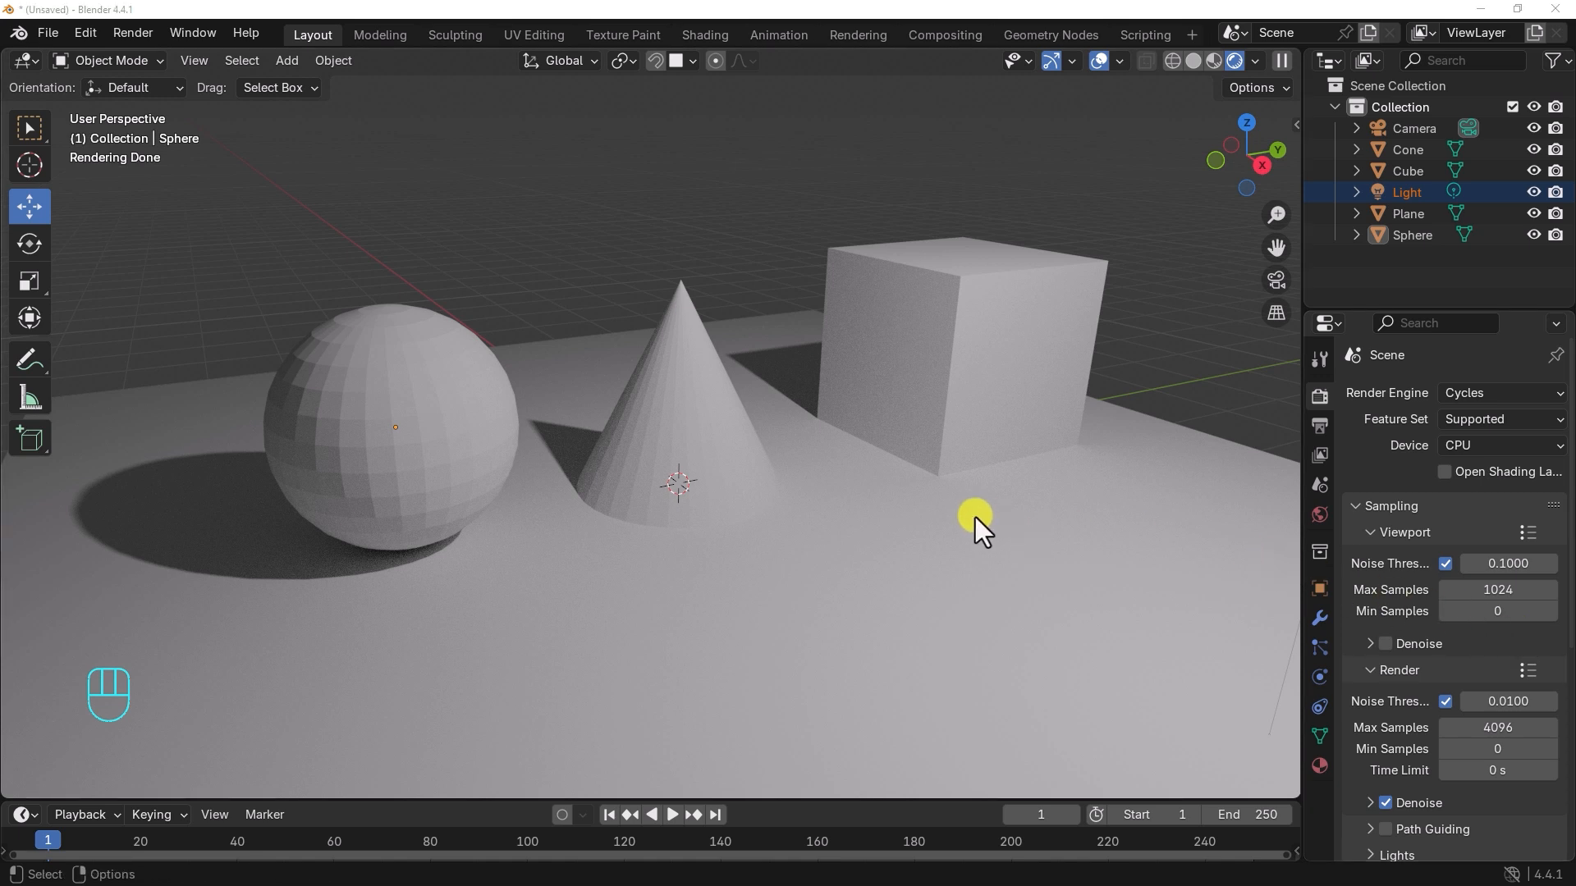
Step: Assign the existing material named Material to the plane
click(923, 548)
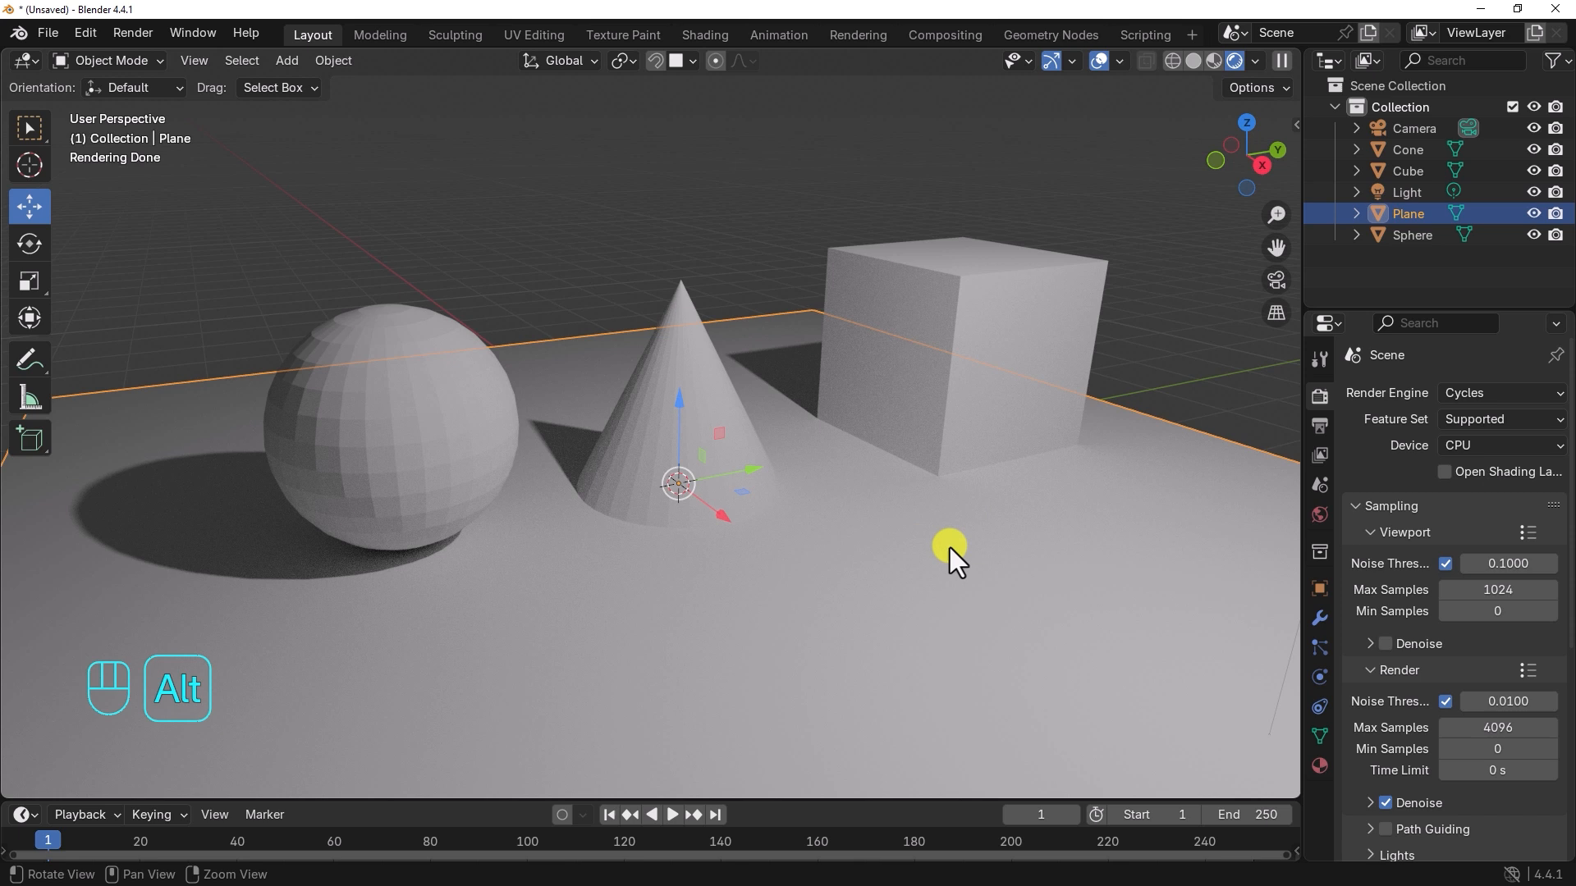
alt+drag(948, 548, 883, 507)
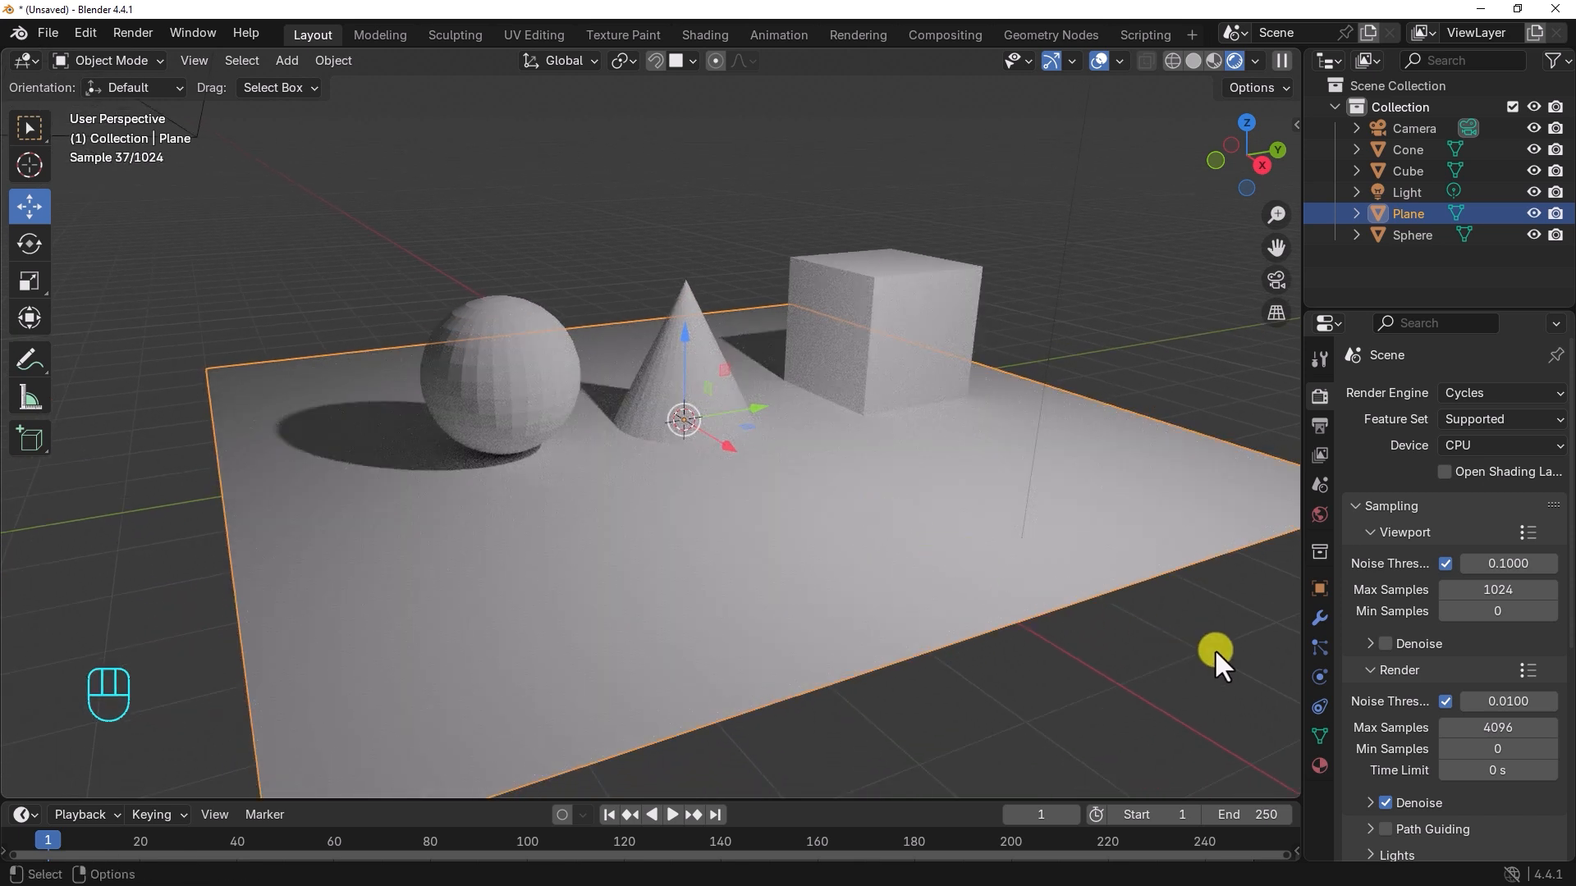
click(1318, 765)
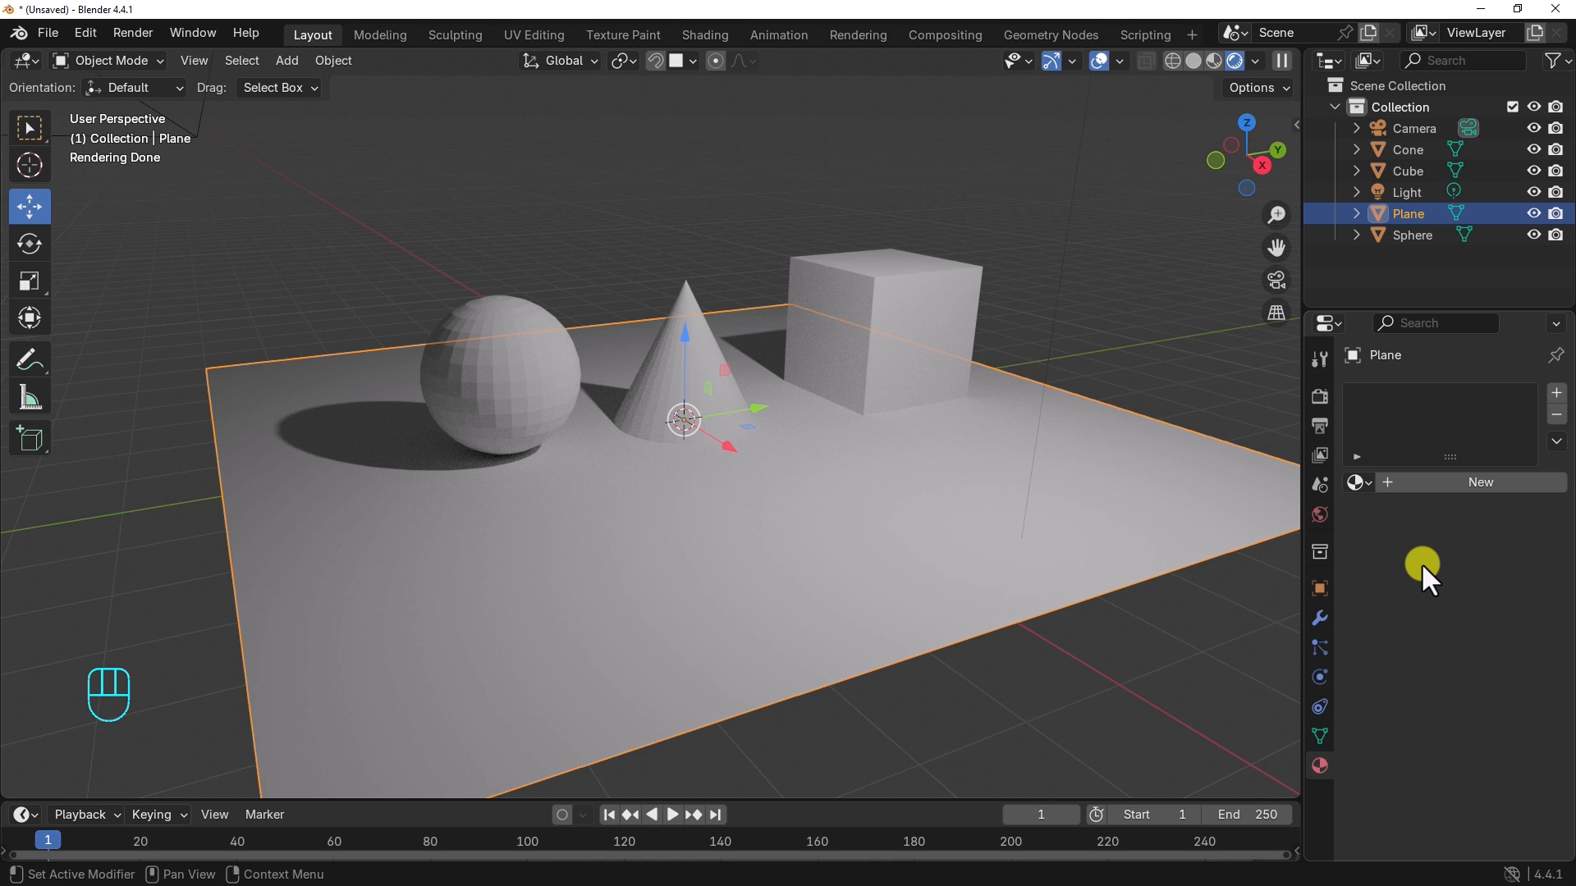
click(1358, 481)
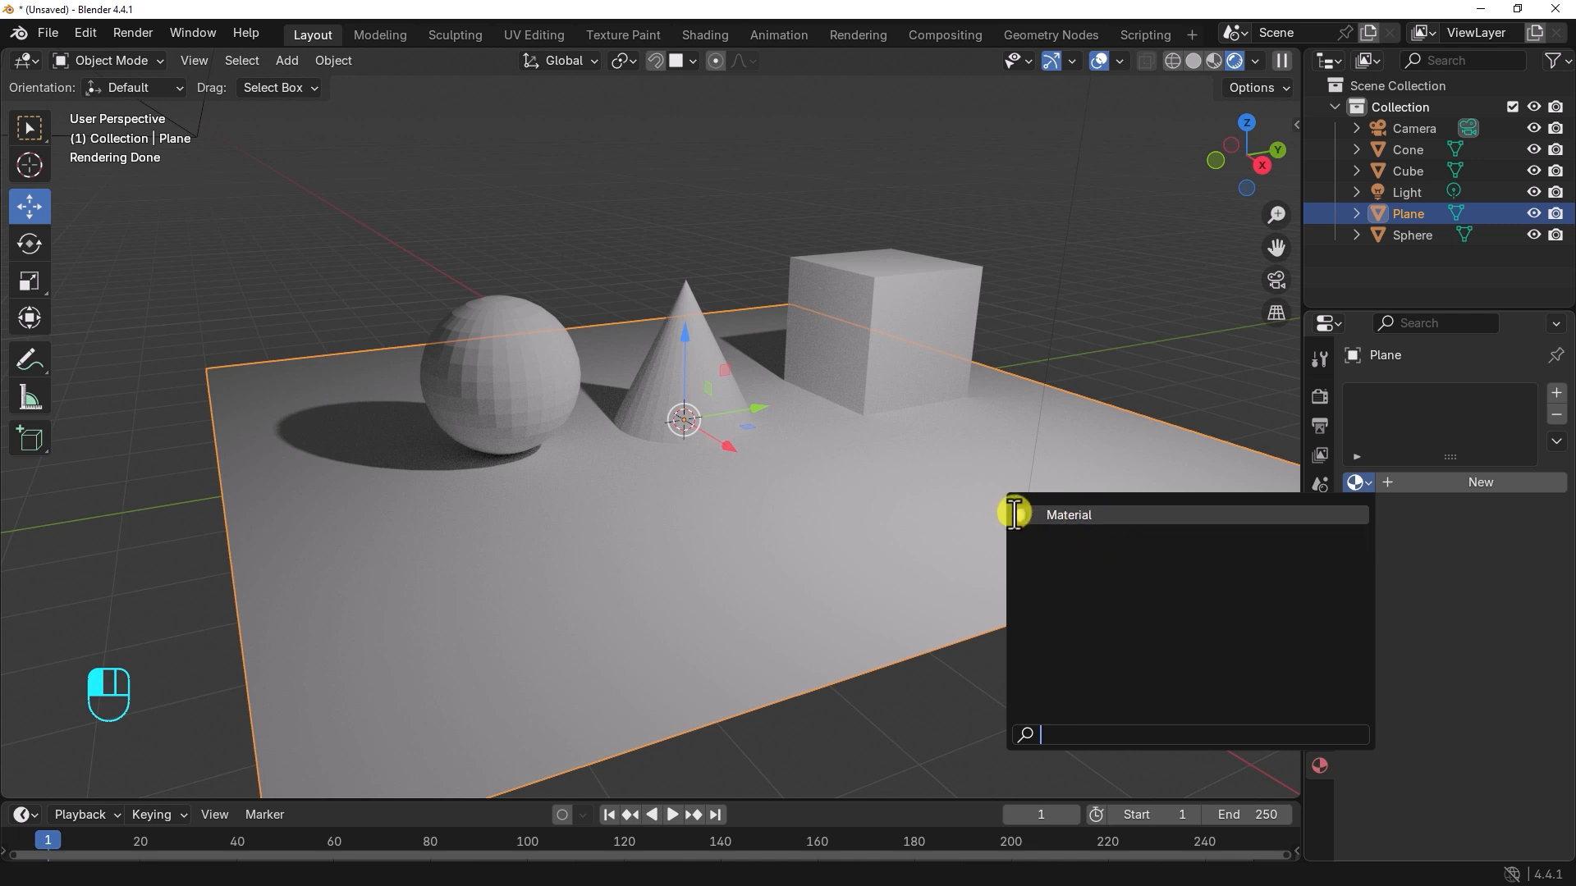
click(1073, 514)
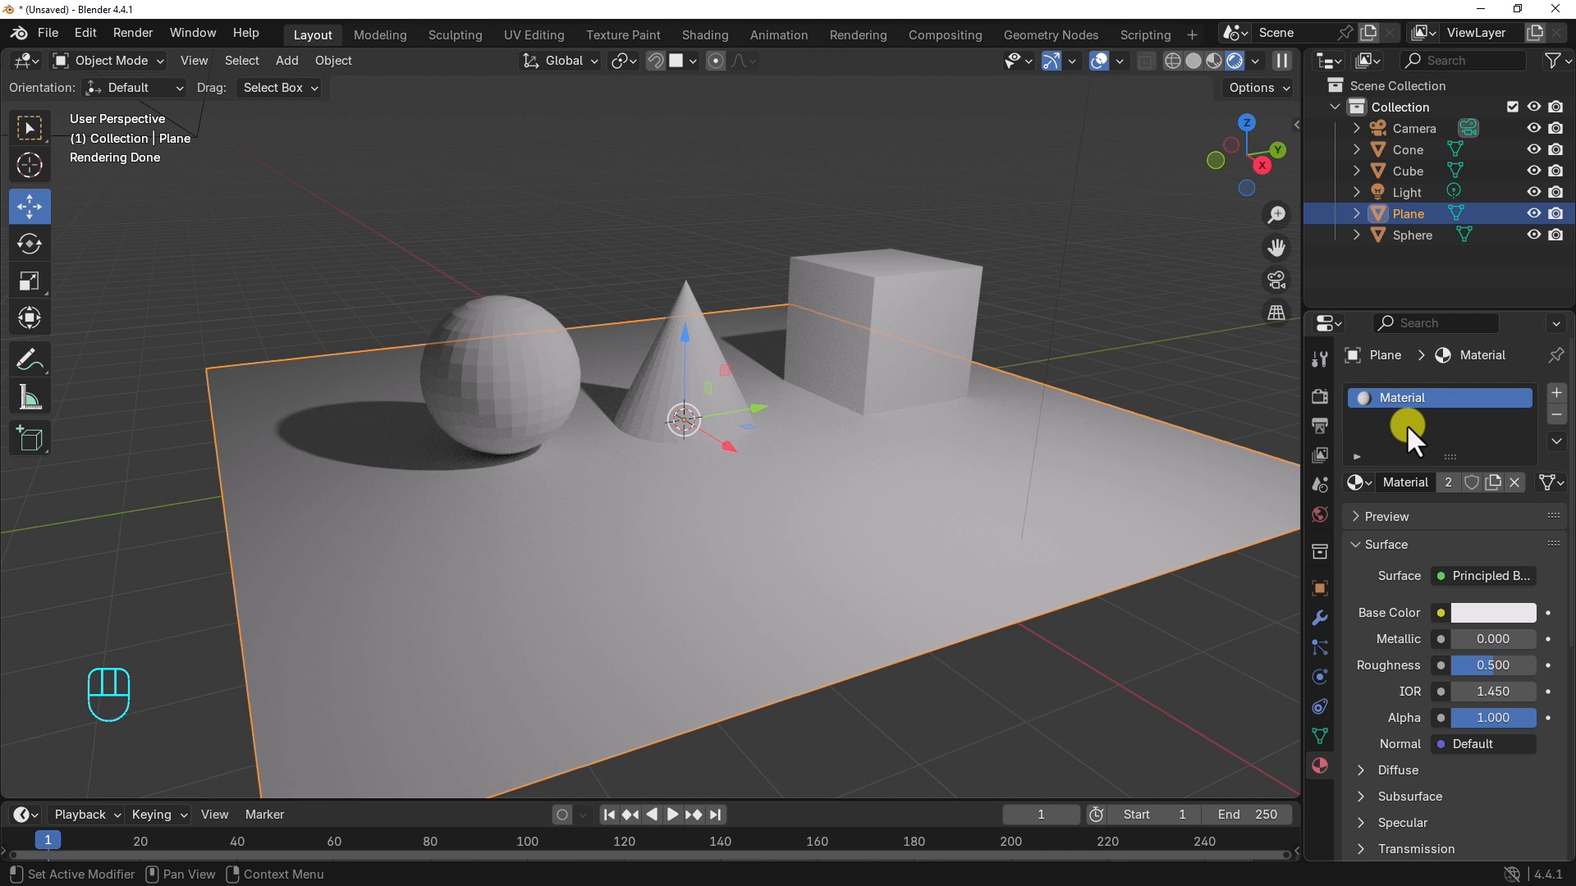
Step: Preview the plane's material on the cube, shader ball and sphere shapes, and look through its surface settings
click(1354, 517)
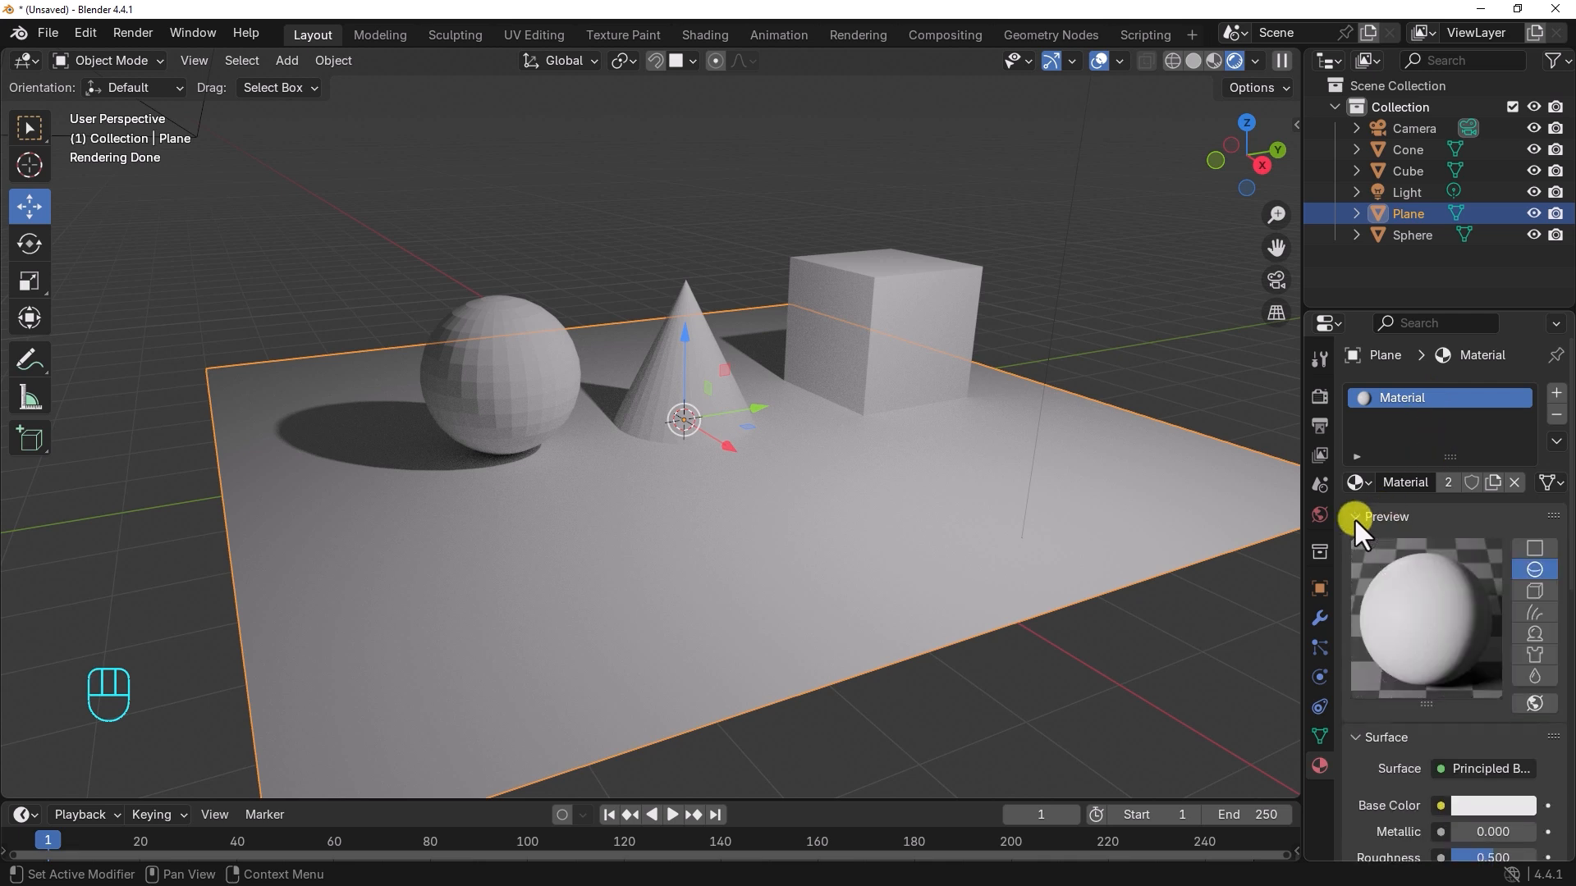
click(1533, 593)
click(1532, 633)
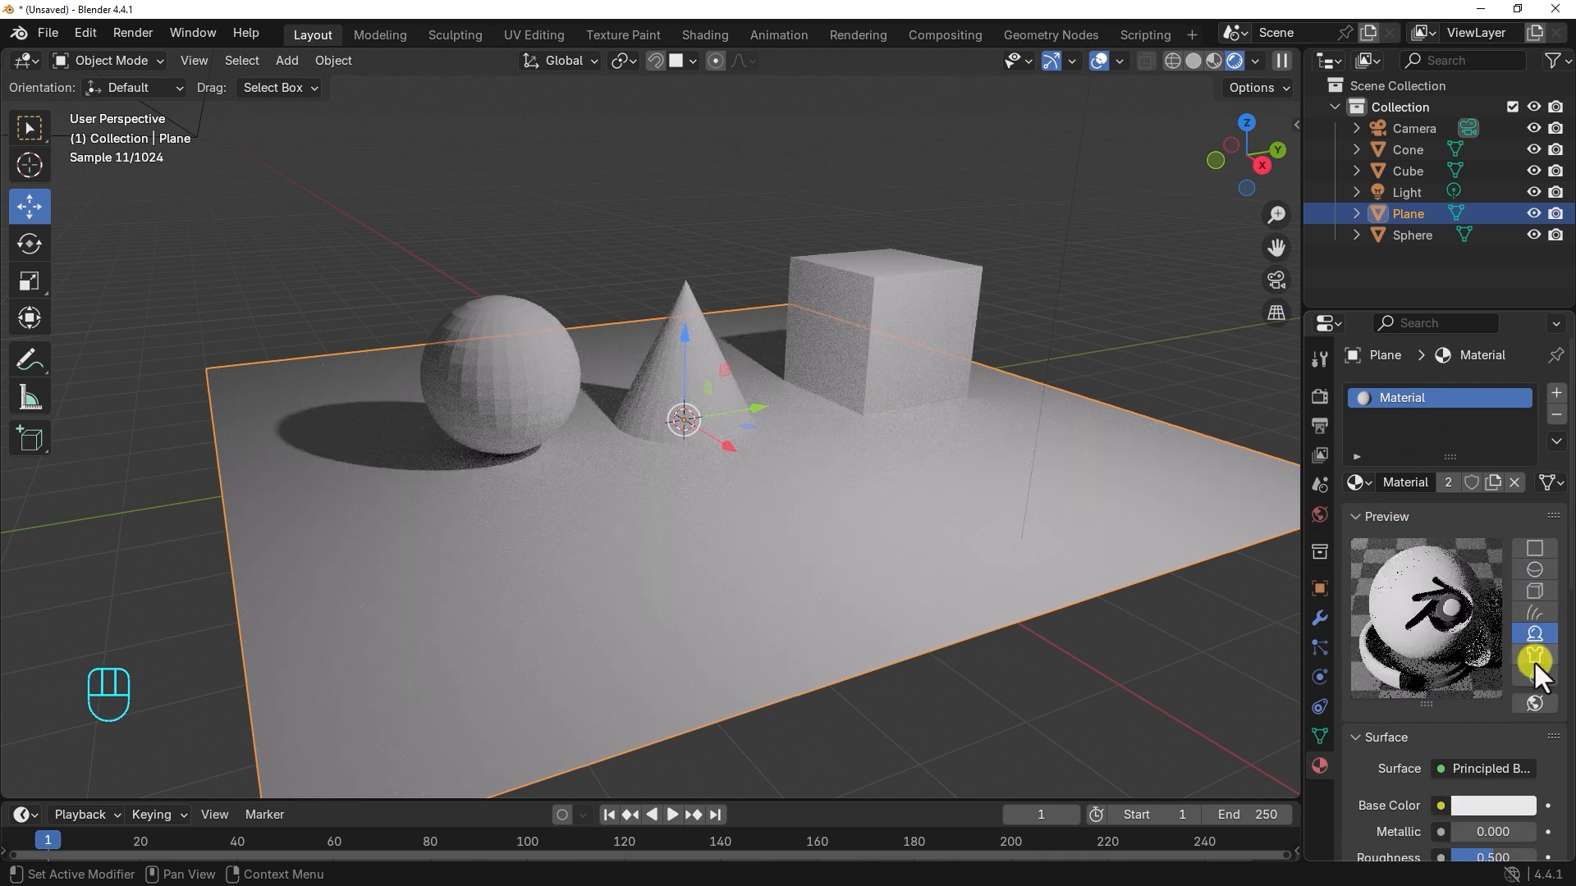
click(1543, 573)
click(1350, 517)
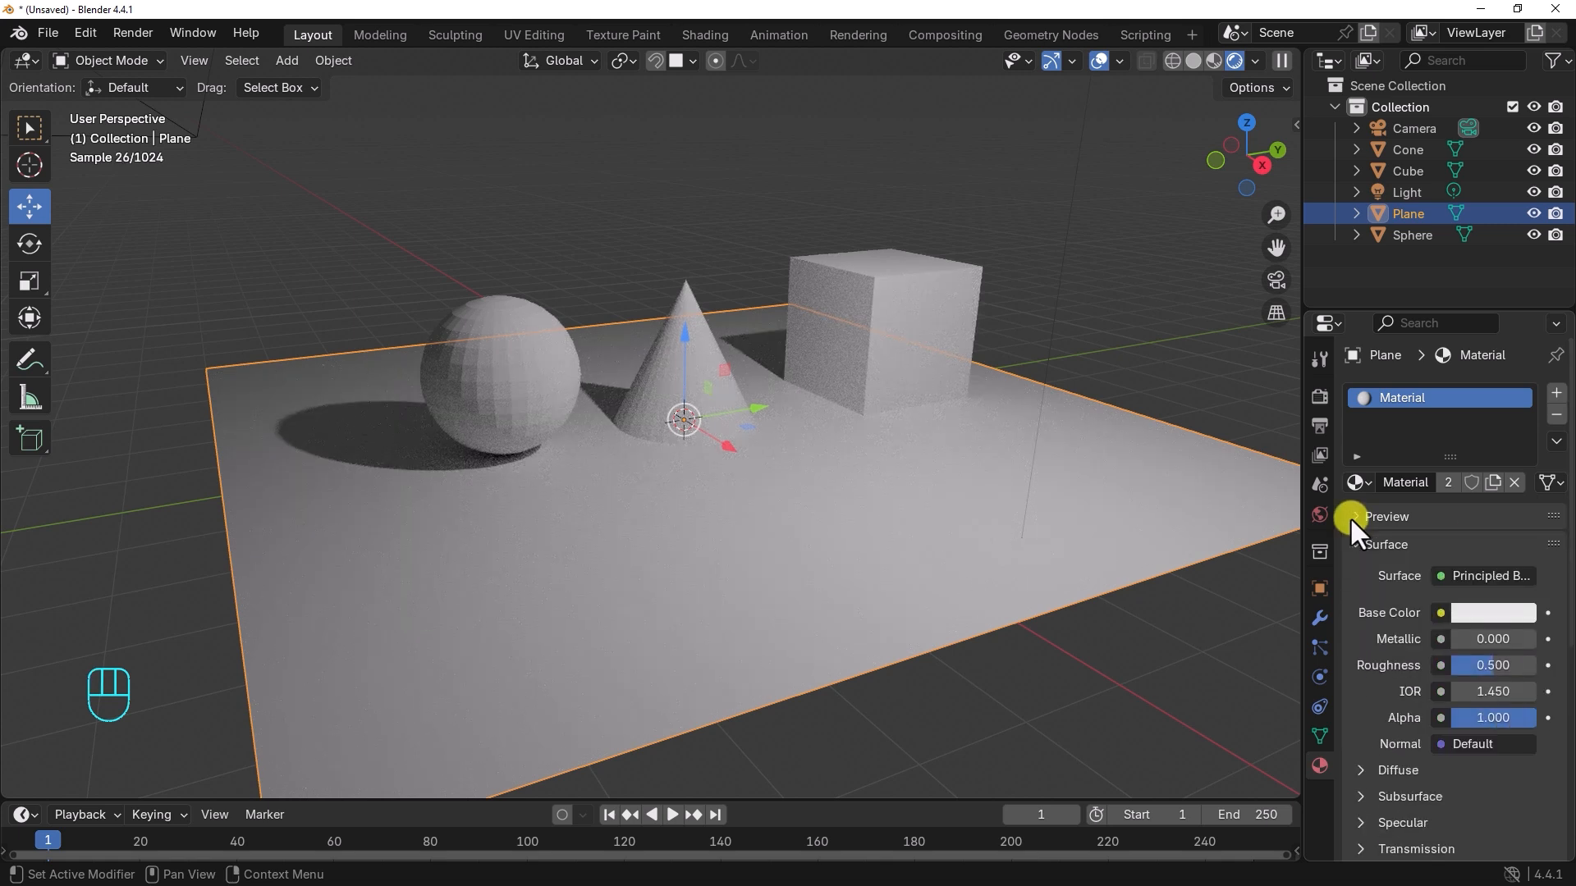
scroll(1412, 603, down, 2)
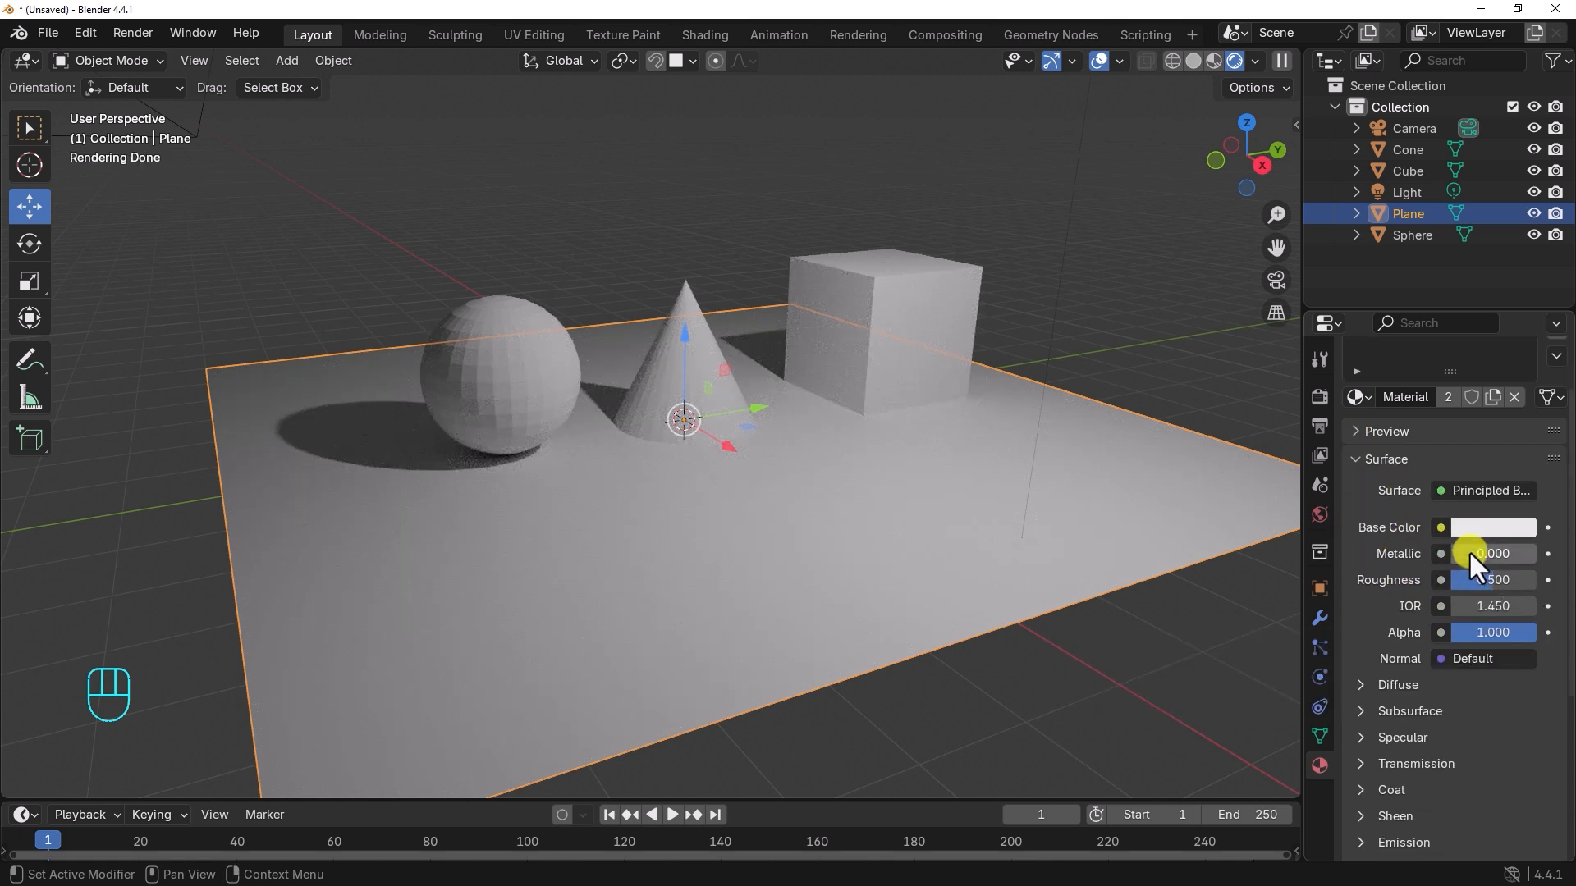
scroll(1407, 570, down, 2)
scroll(1395, 613, down, 4)
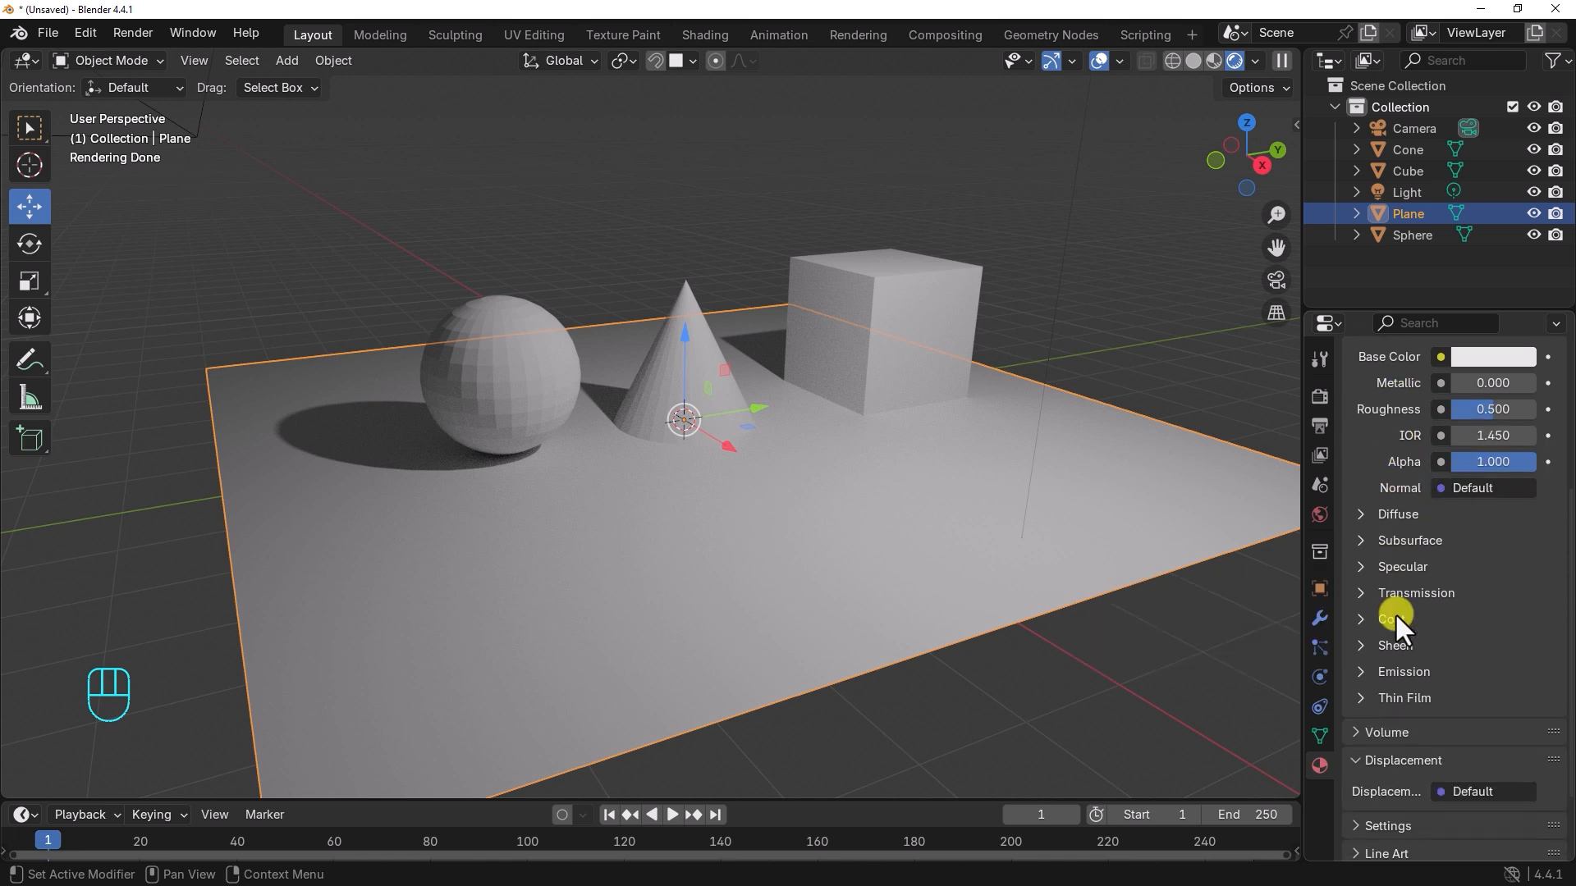
scroll(1395, 622, up, 3)
scroll(1395, 621, up, 4)
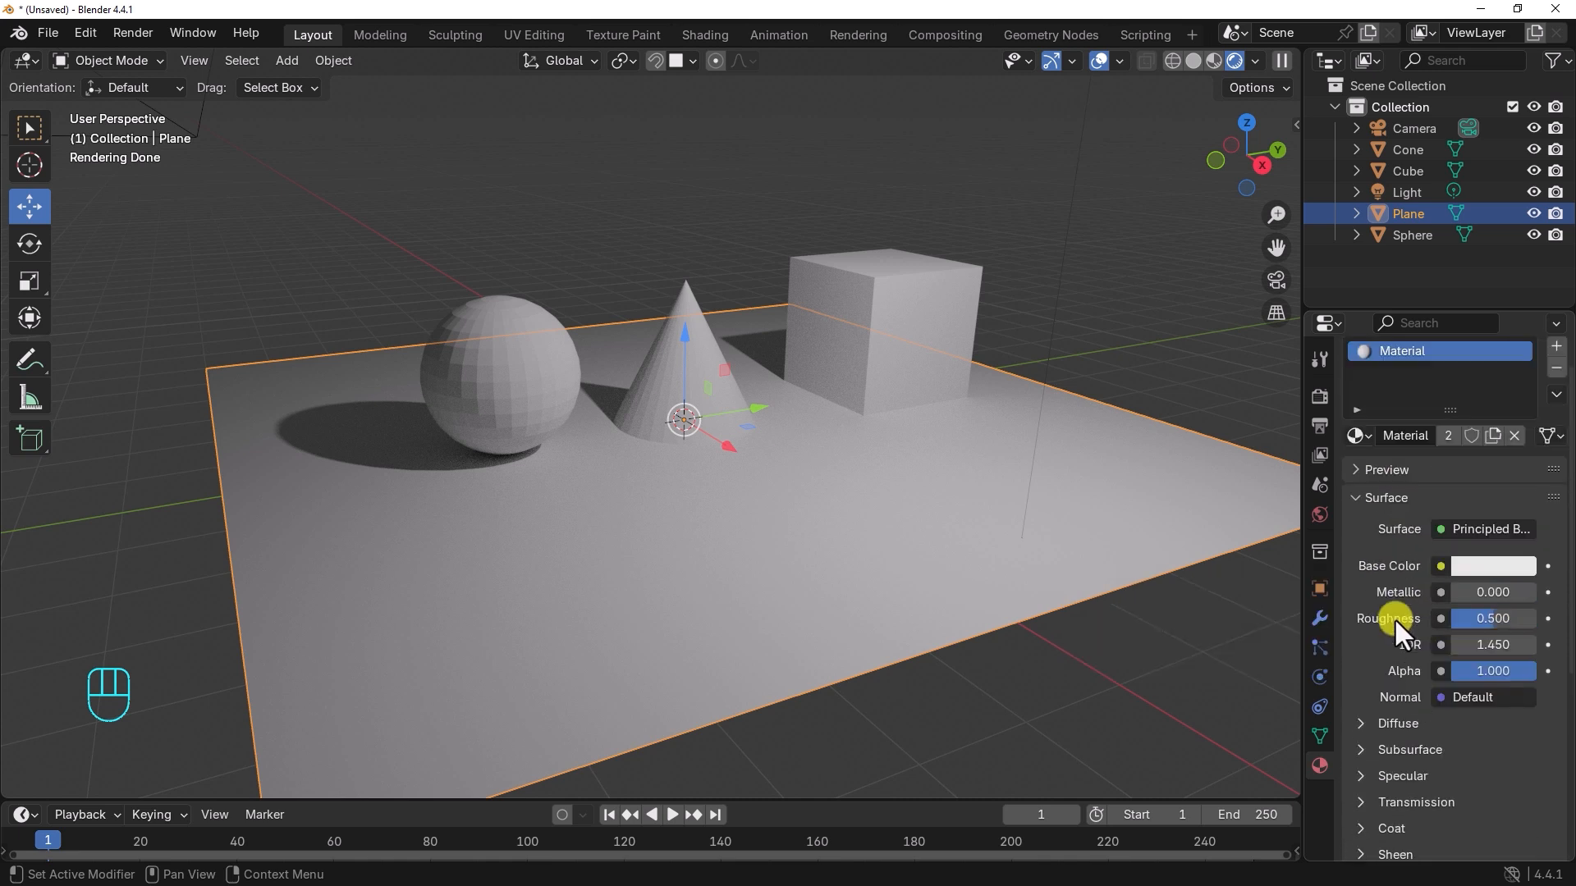
scroll(1393, 617, up, 1)
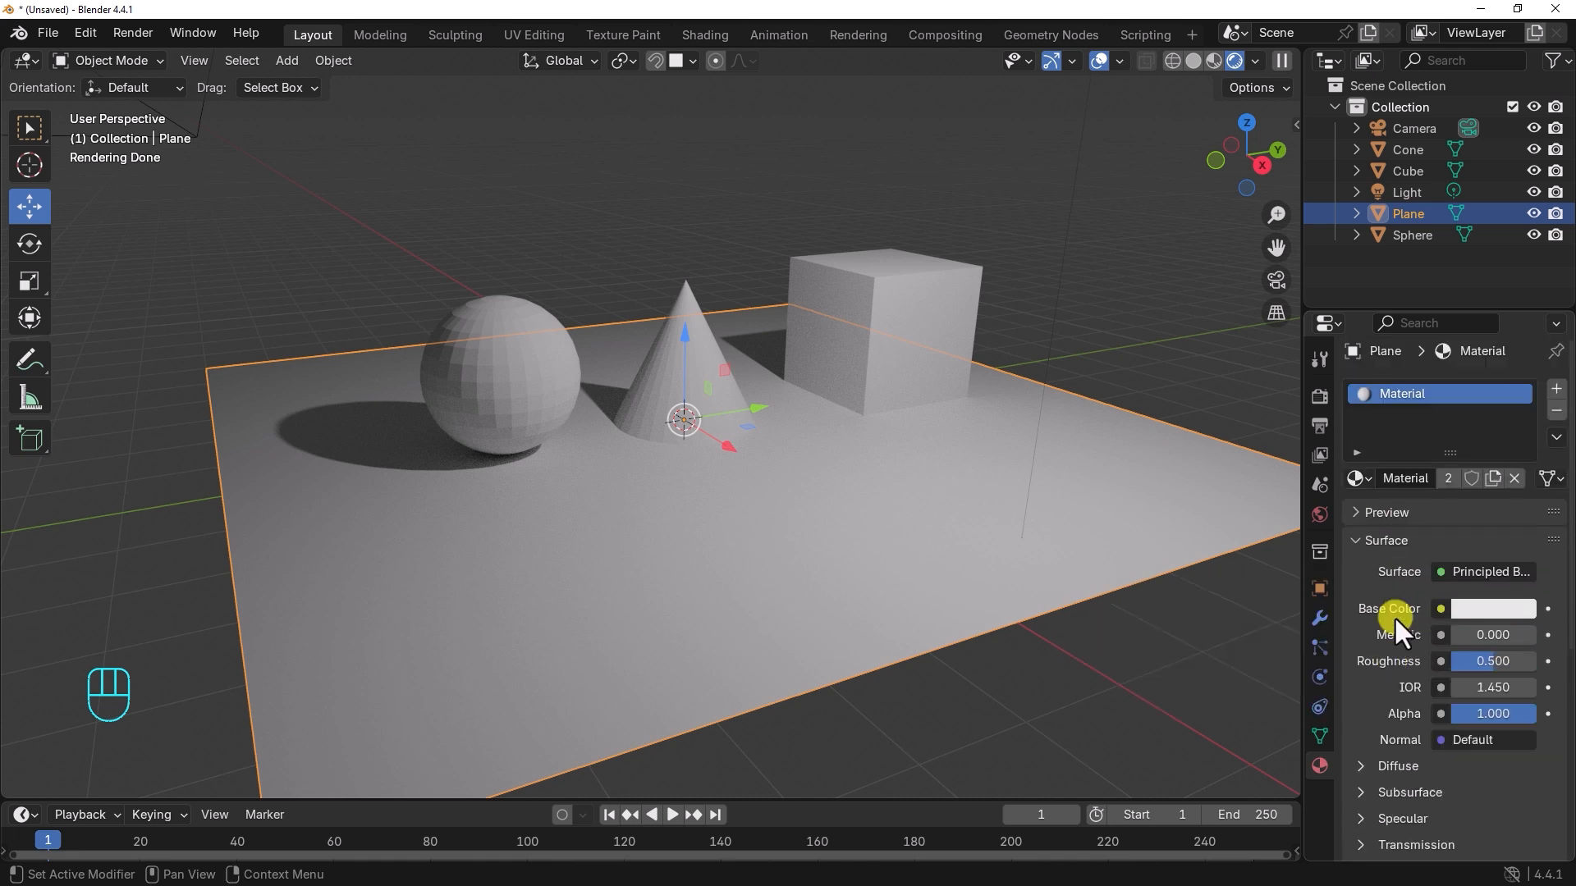
Step: Rename the plane's material as Default_Material
double_click(1402, 395)
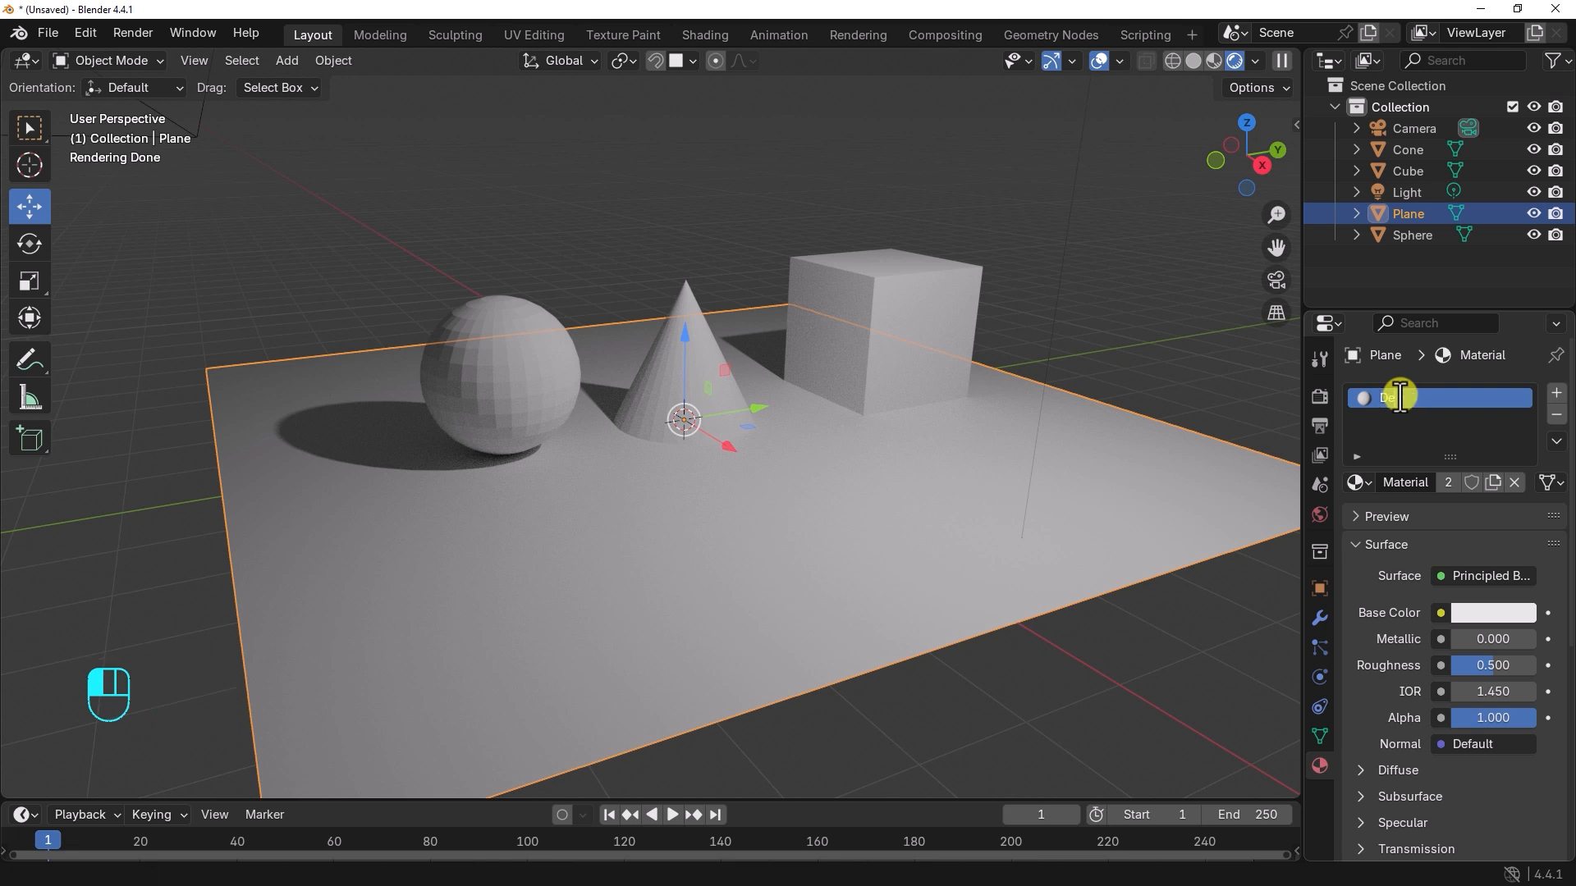
text(Default_Maer)
key(BackSpace)
key(BackSpace)
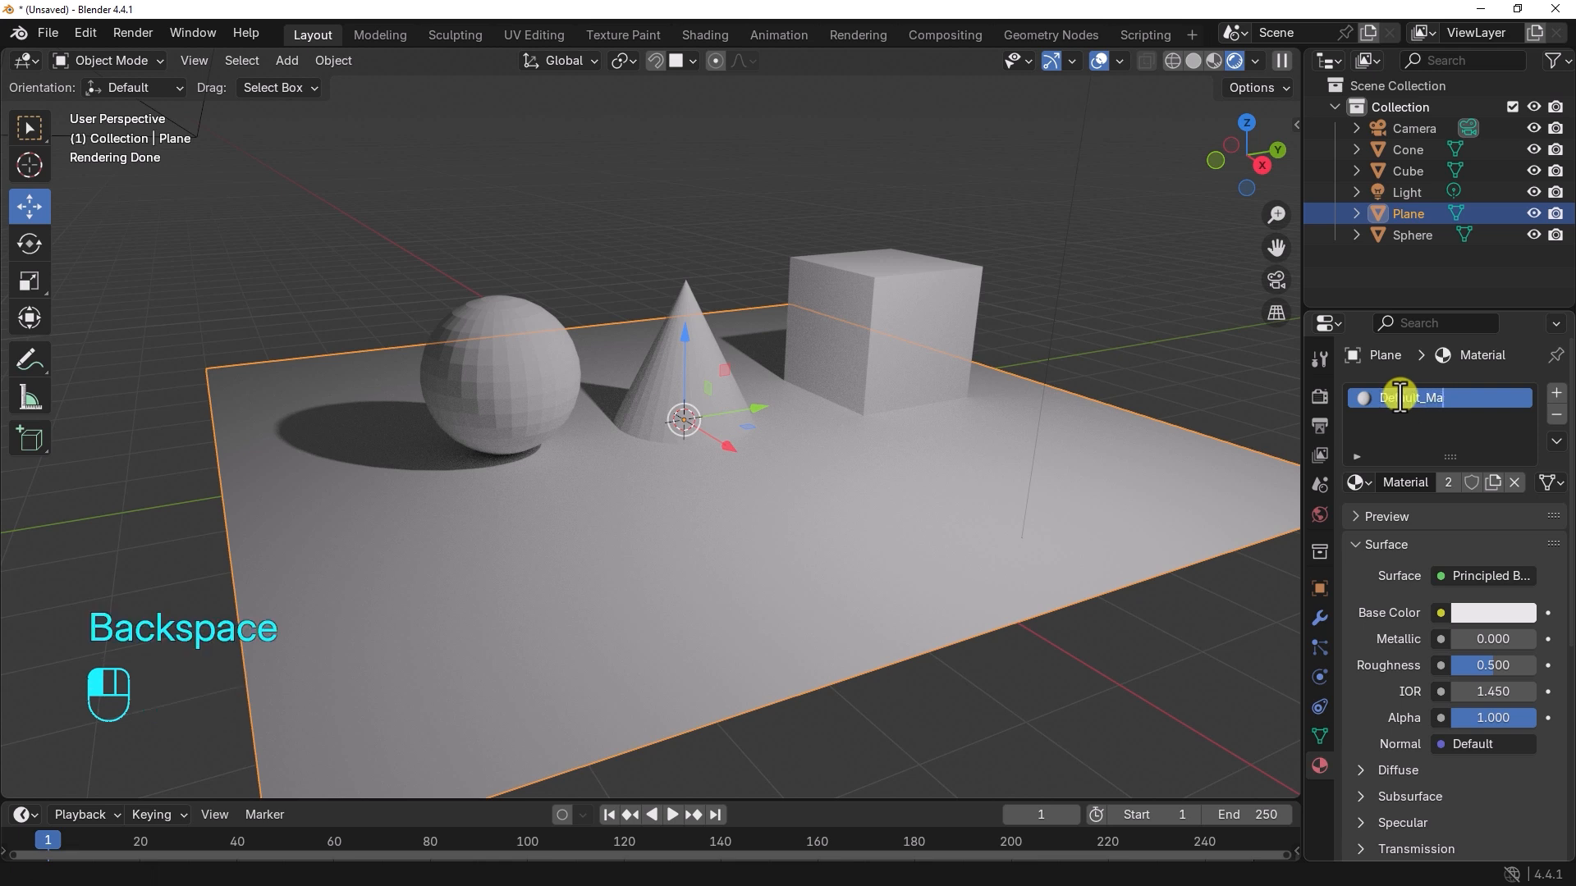
text(terial)
key(Return)
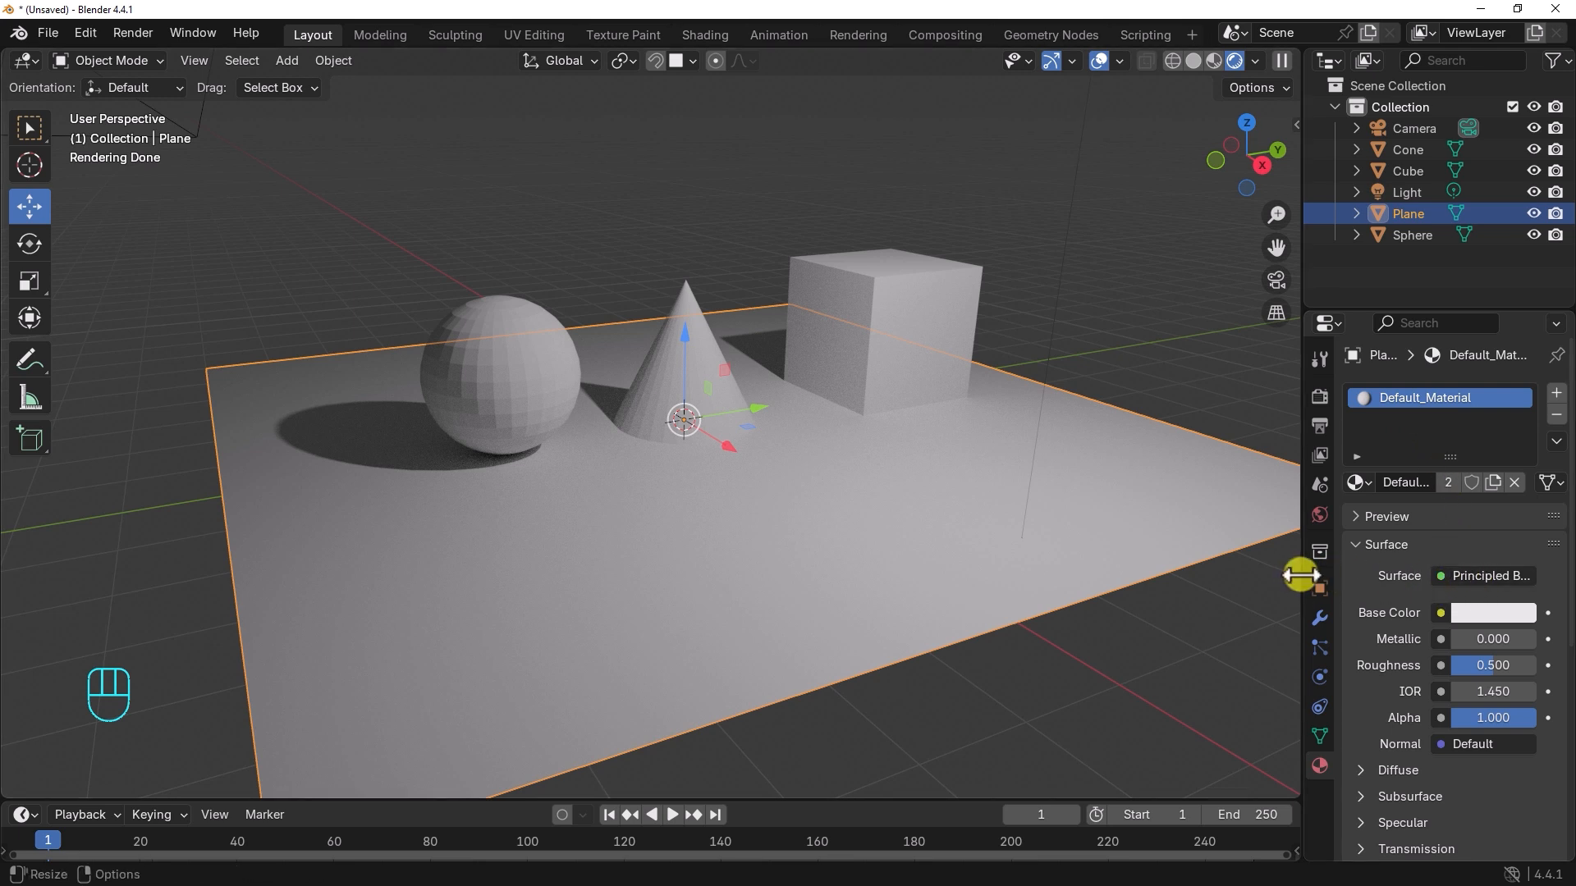
Step: Widen the properties editor and look through the surface shader types available for the material
drag(1301, 574, 1249, 581)
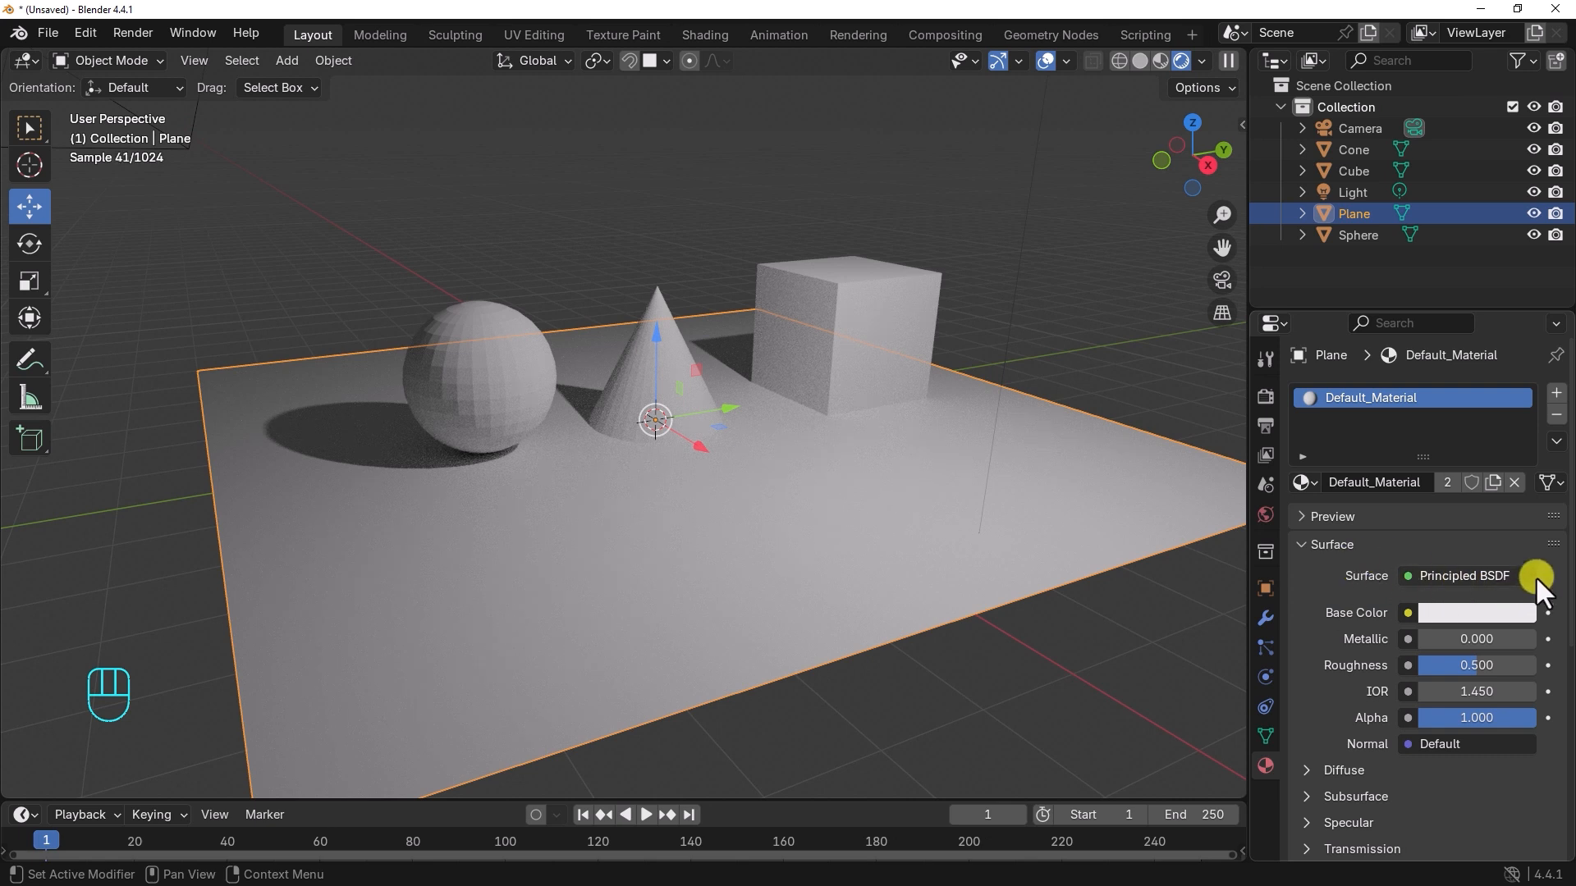
click(1492, 576)
click(1470, 576)
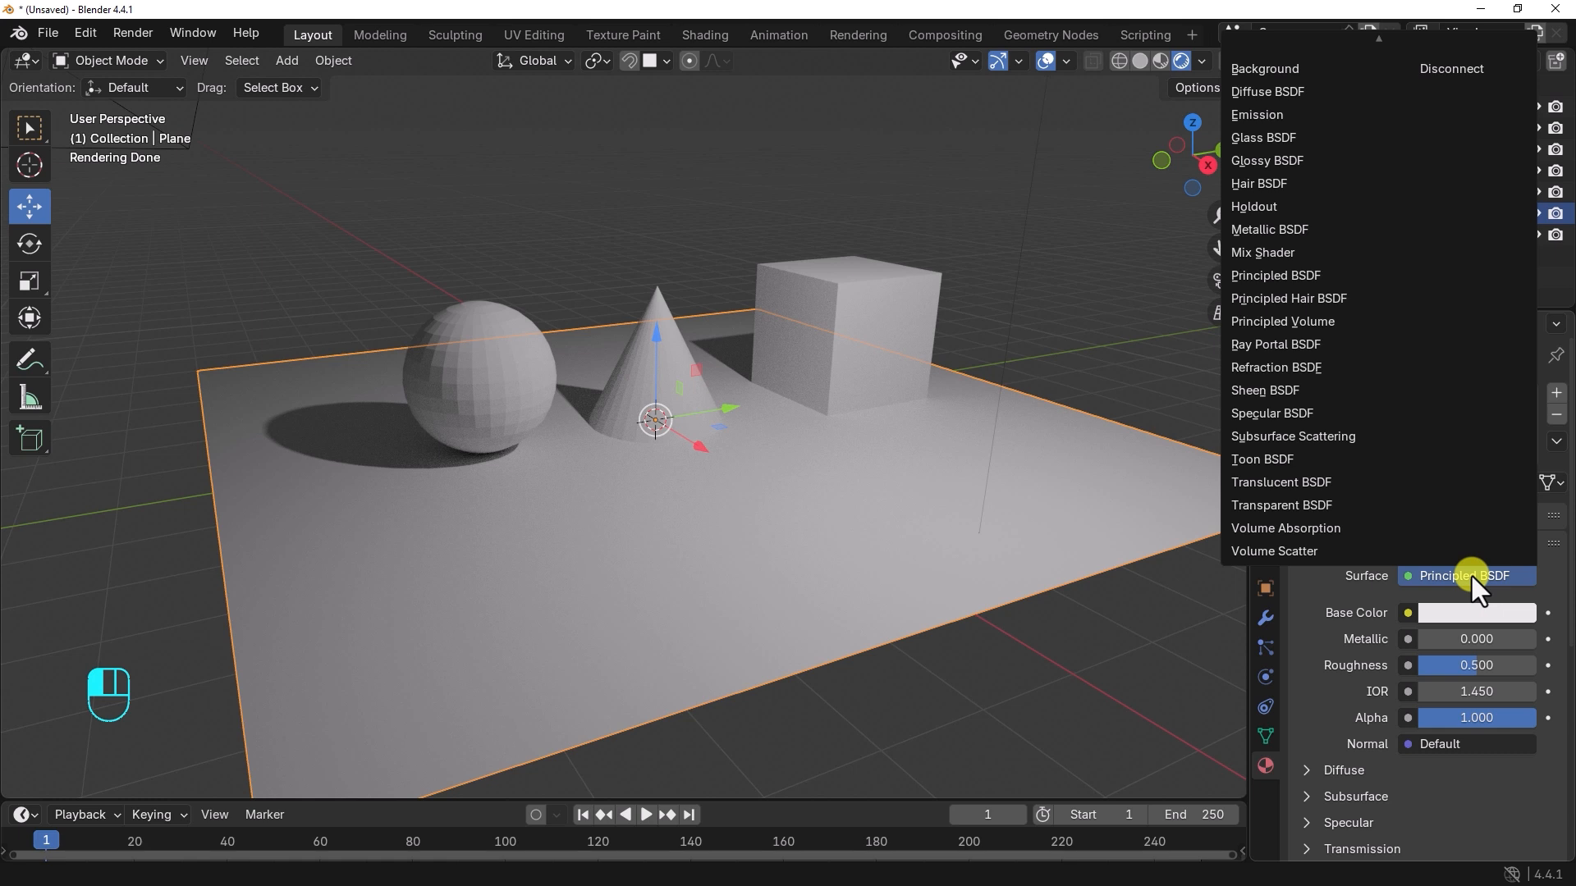
click(1470, 577)
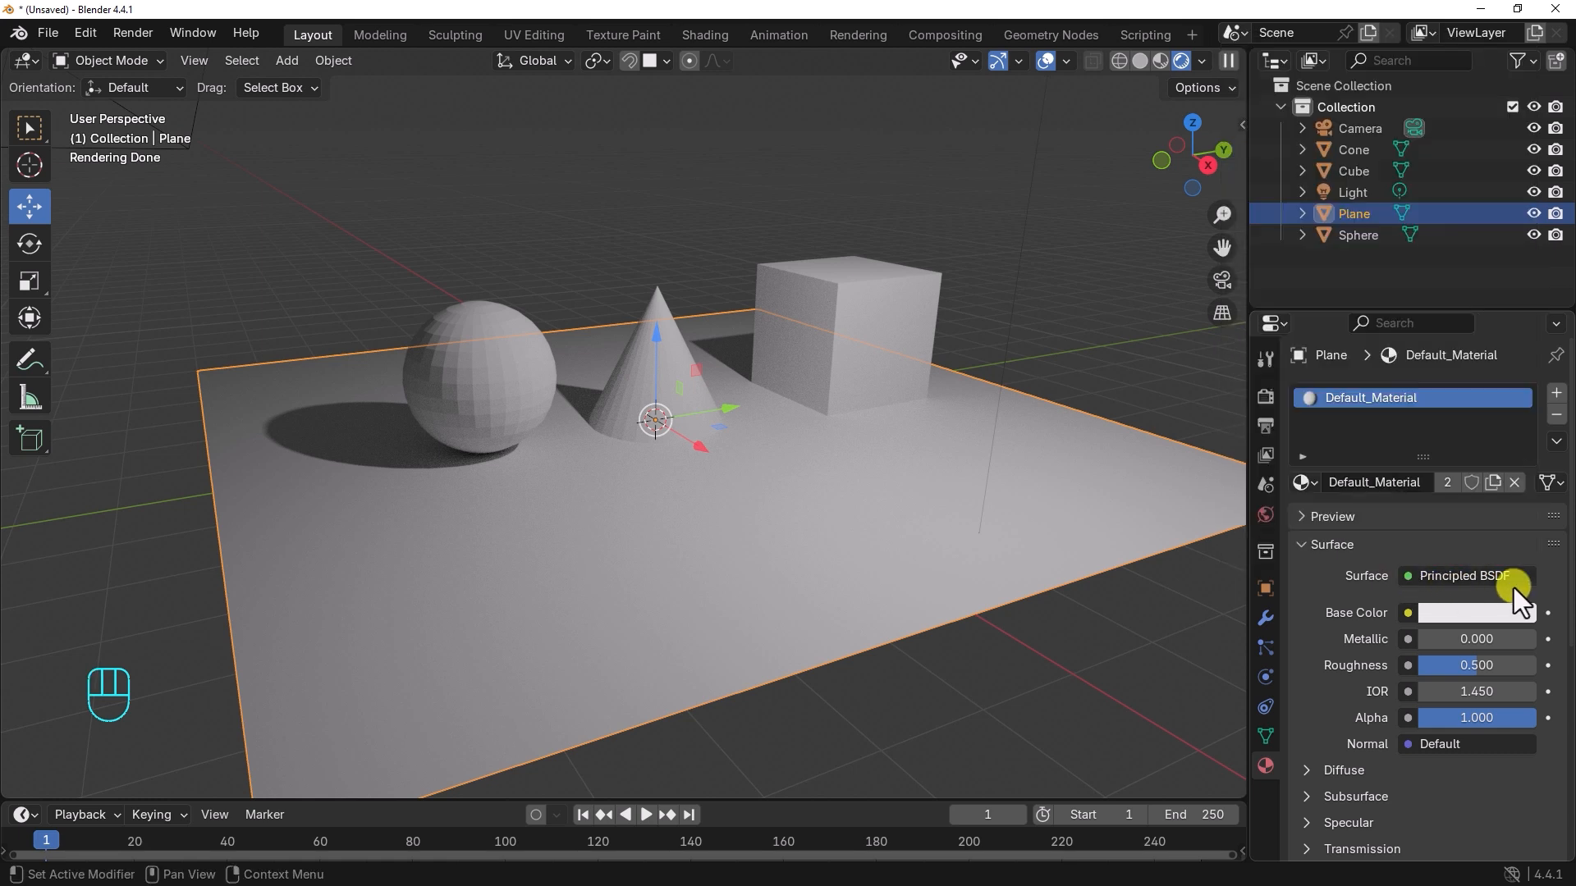
Step: Set the material's base color to a pinkish red and view the texture and color nodes that can drive it
click(1465, 616)
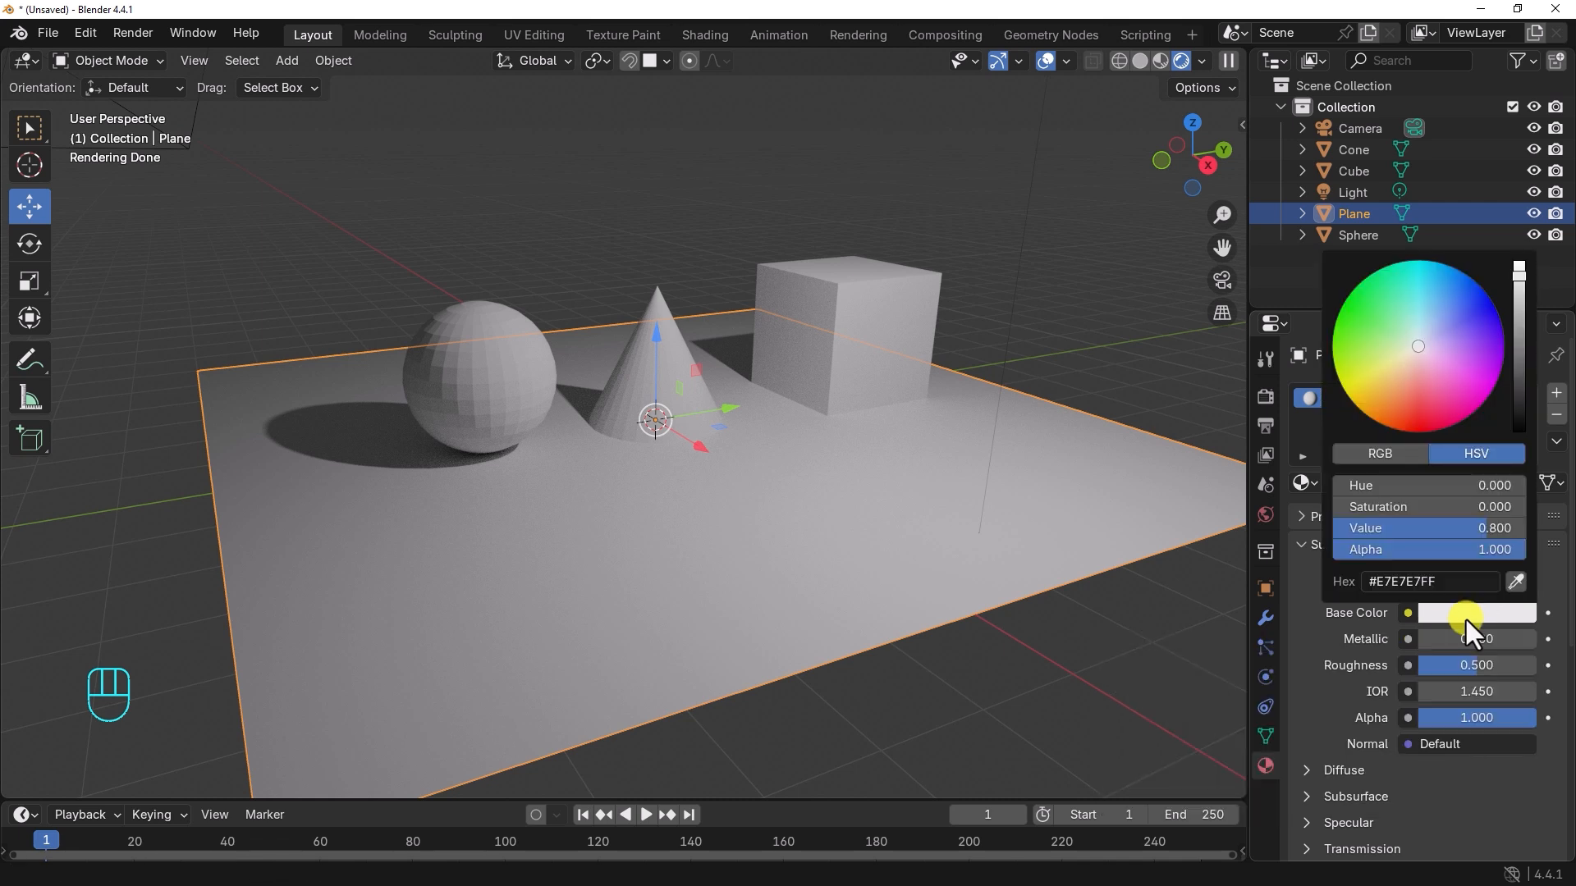
drag(1460, 380, 1432, 408)
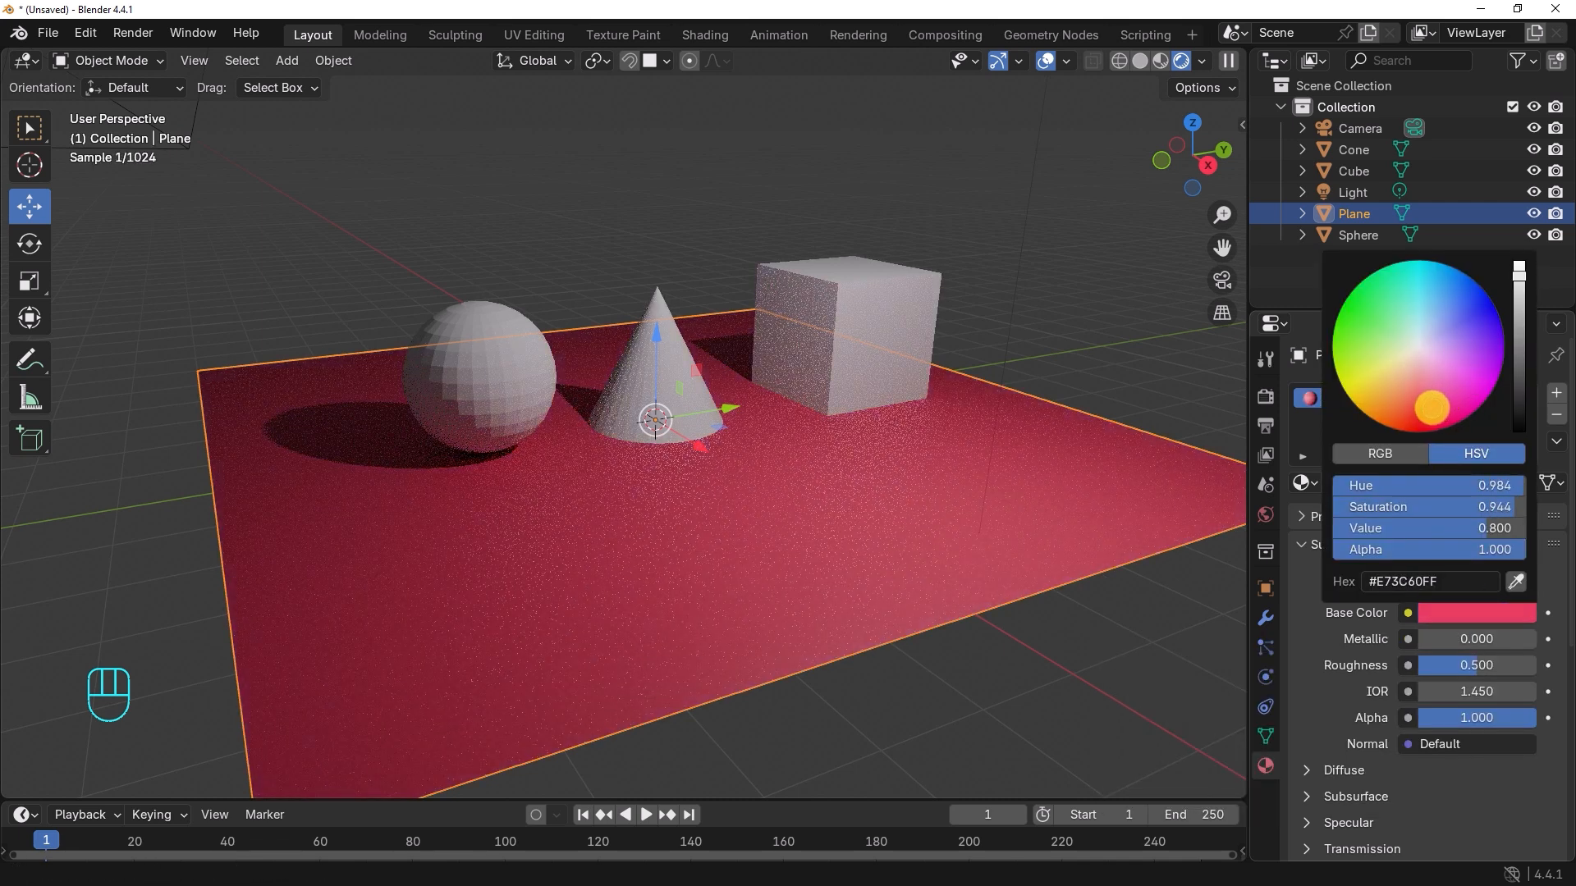
click(1433, 408)
click(1408, 612)
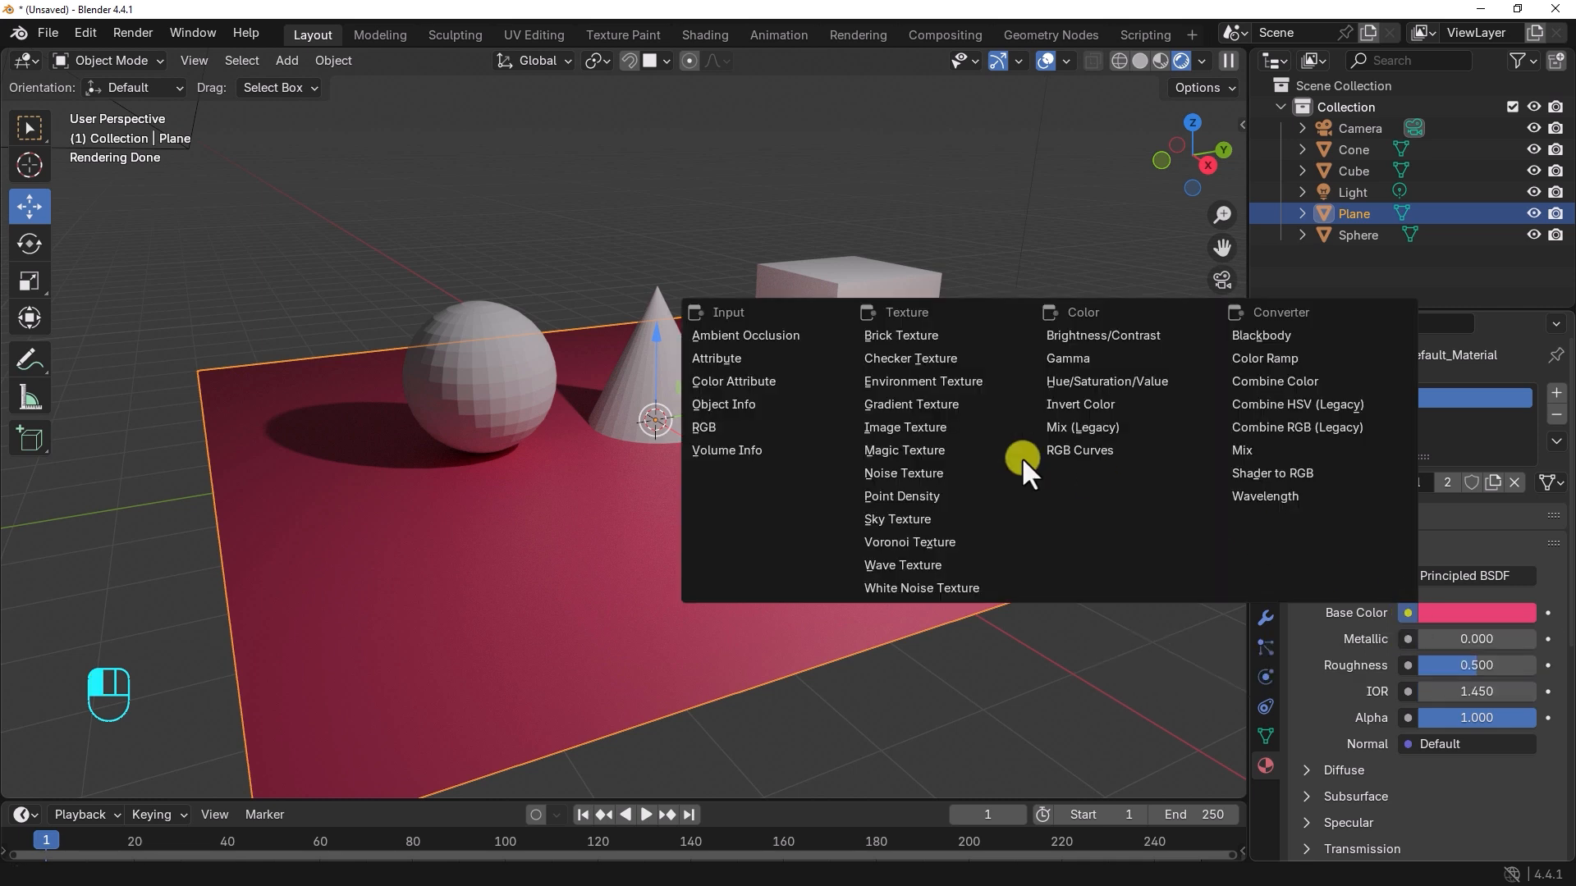
click(1370, 584)
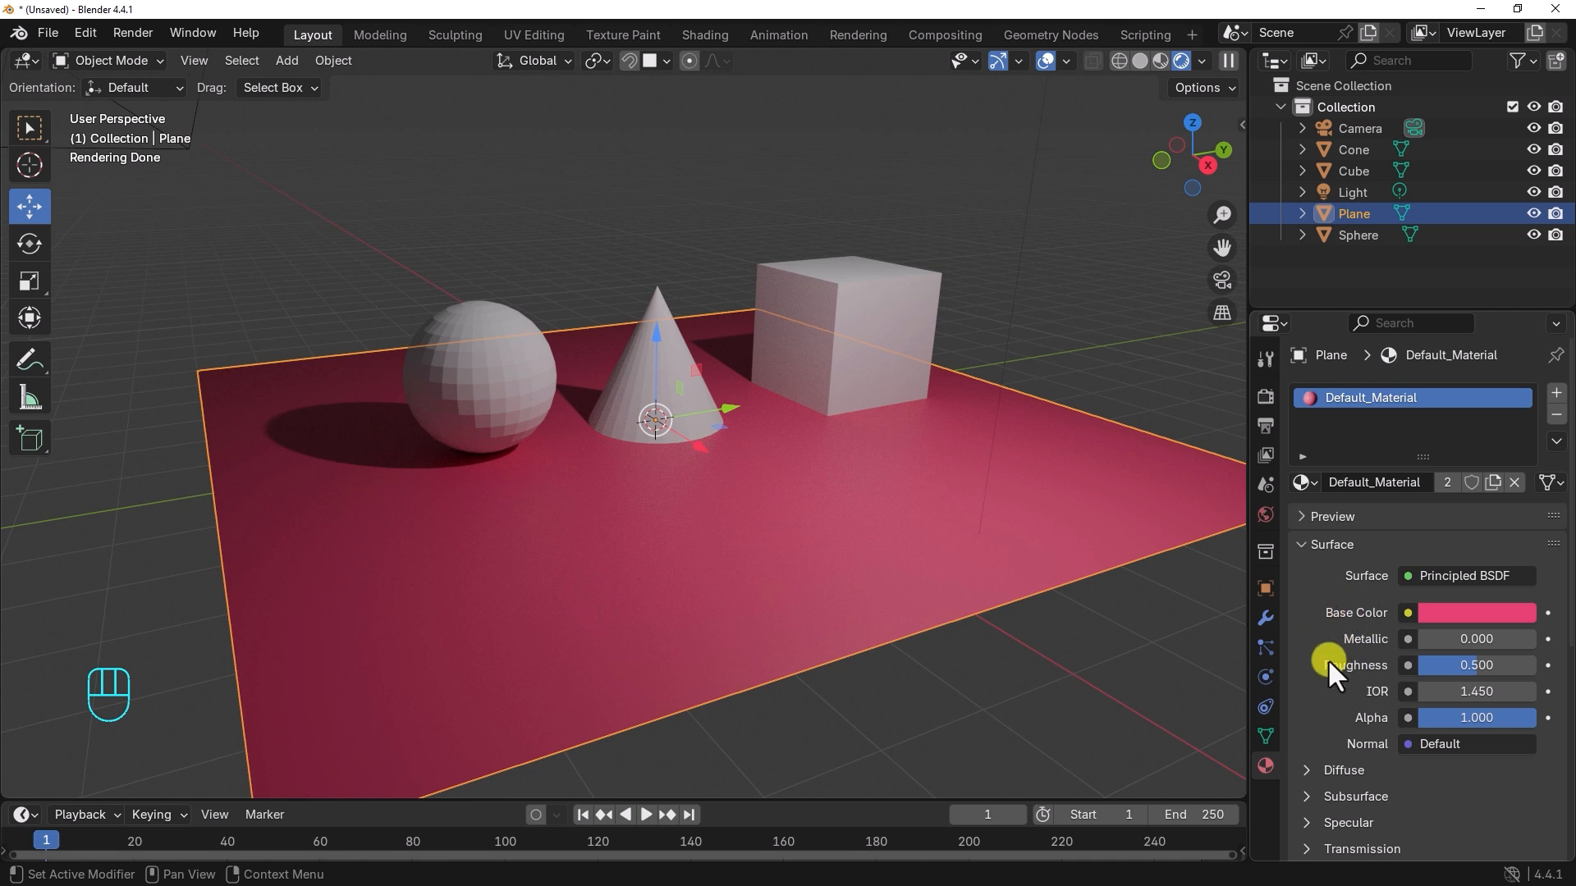
Step: Set Default_Material's Metallic to 1.000 and Roughness to 0.728, and widen the properties editor further
drag(1464, 638, 347, 632)
alt+drag(1200, 604, 1077, 564)
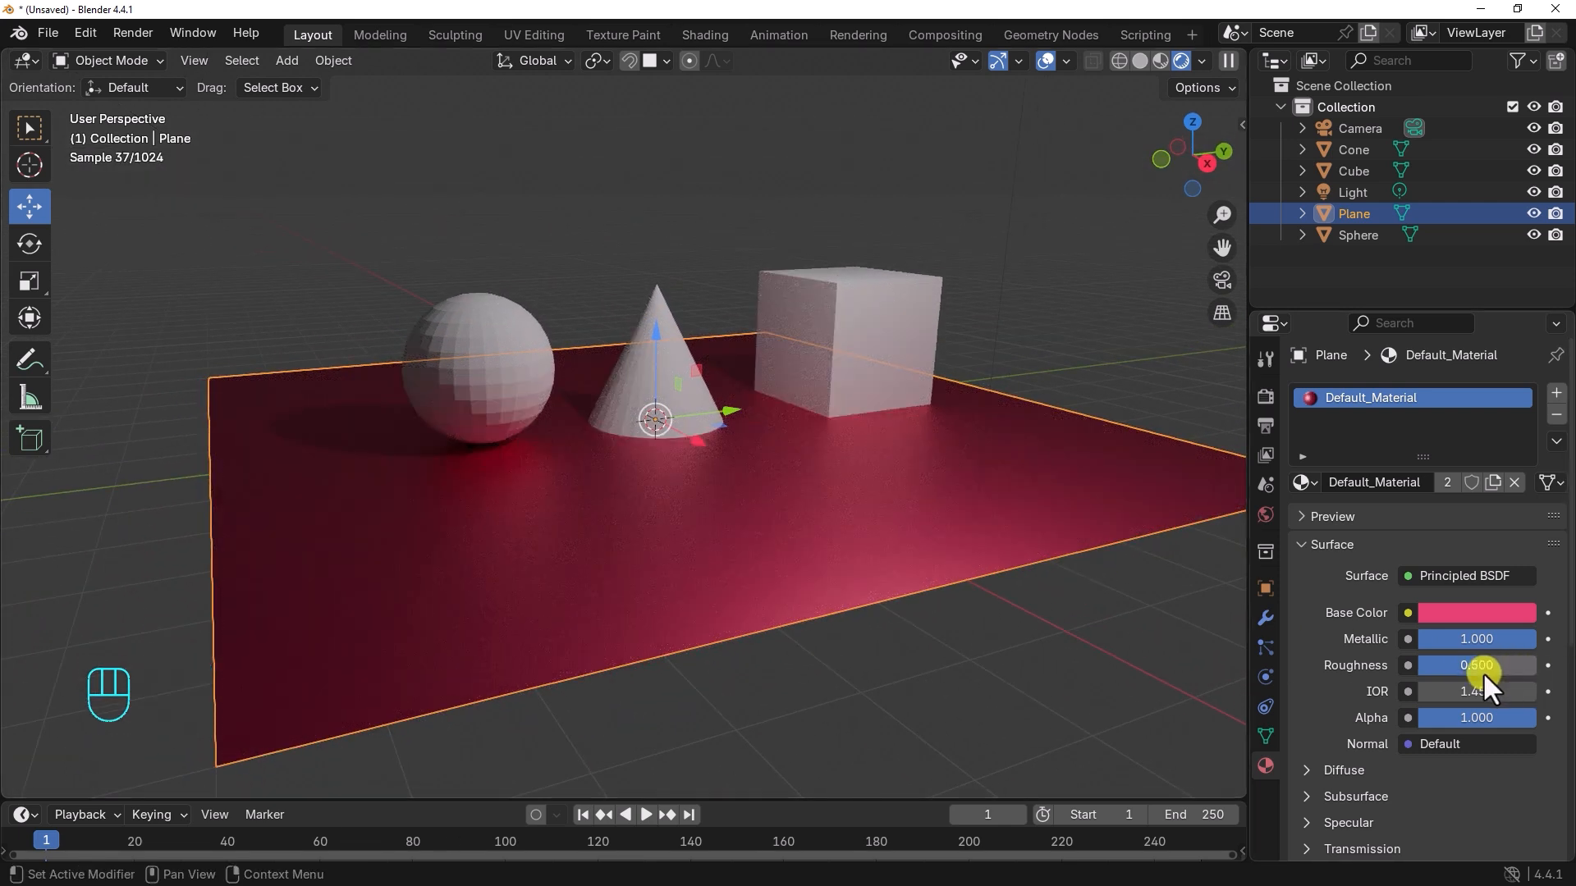
drag(1474, 669, 233, 664)
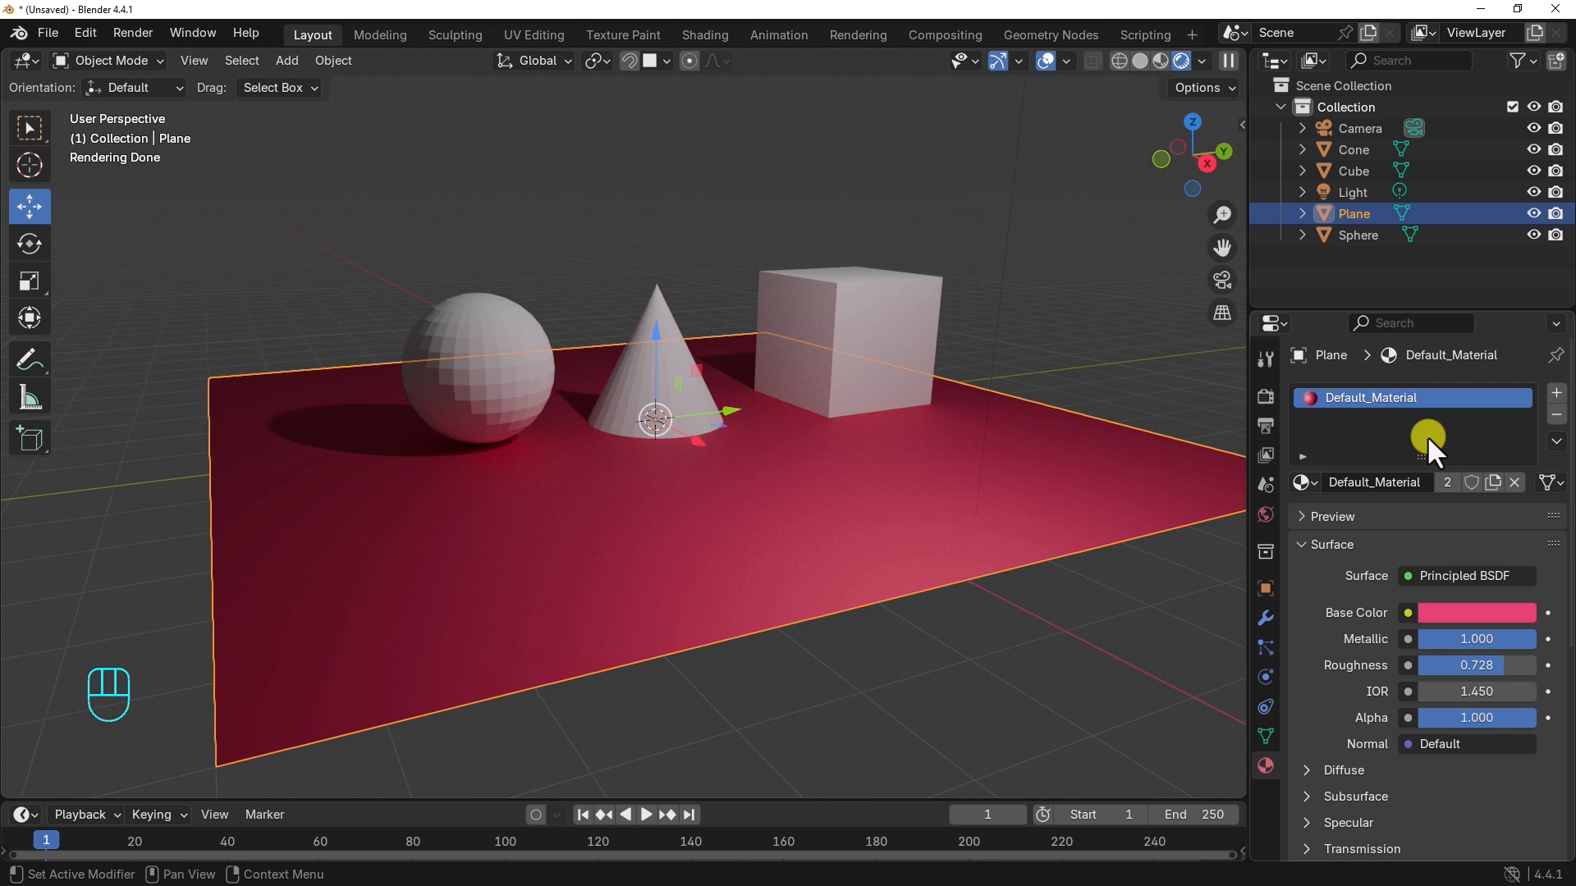
drag(1251, 444, 1204, 457)
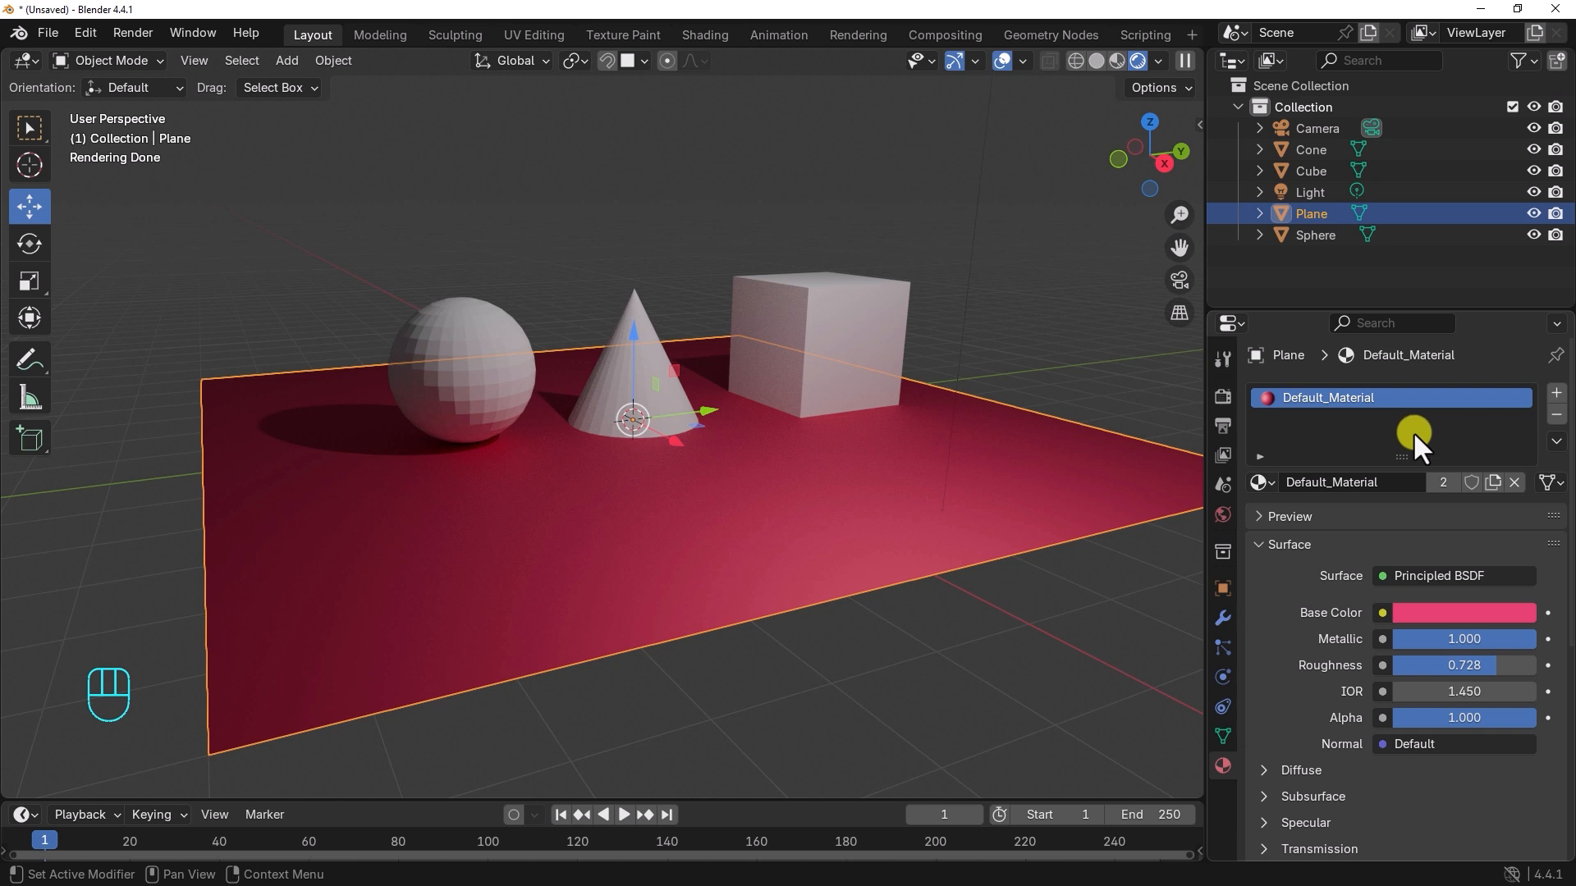
Step: Unlink the material from the plane and assign Default_Material to it again
click(1515, 481)
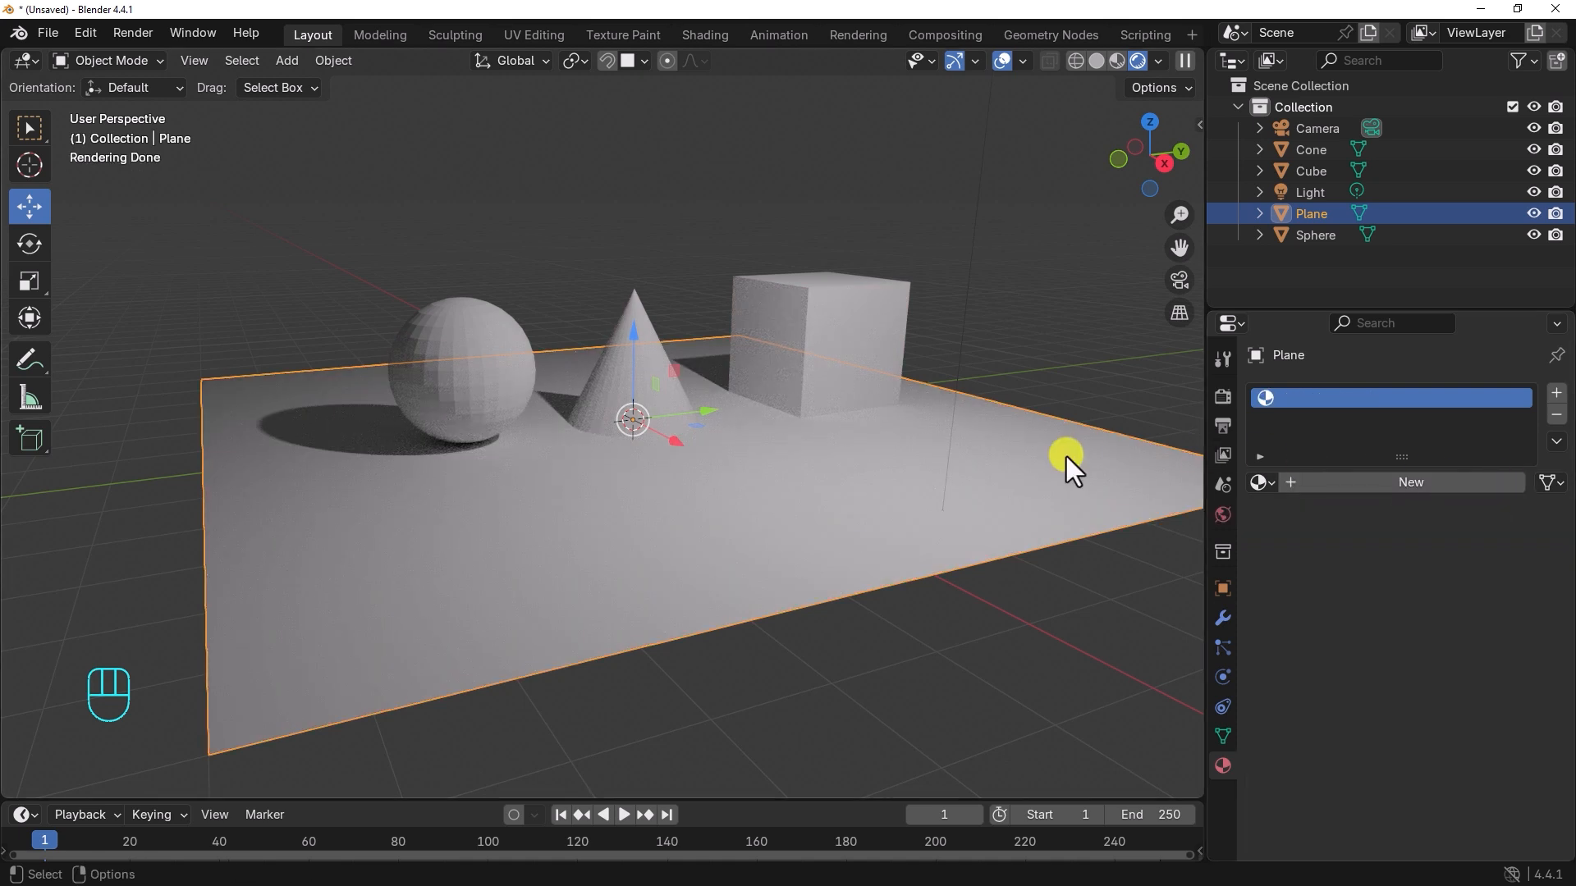
alt+drag(1066, 456, 1014, 459)
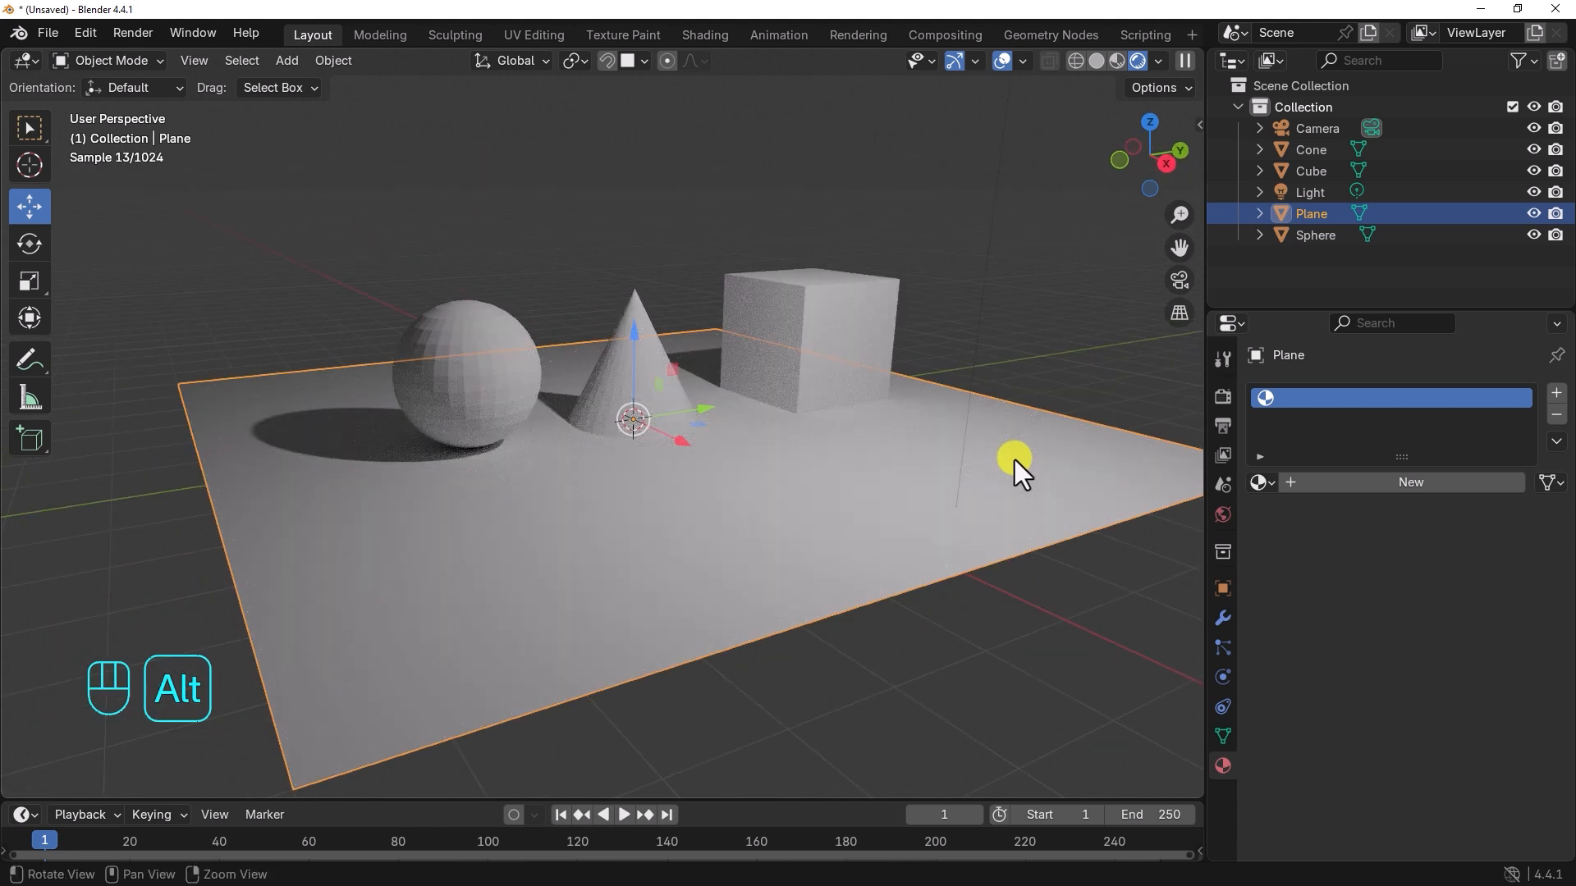
click(1265, 484)
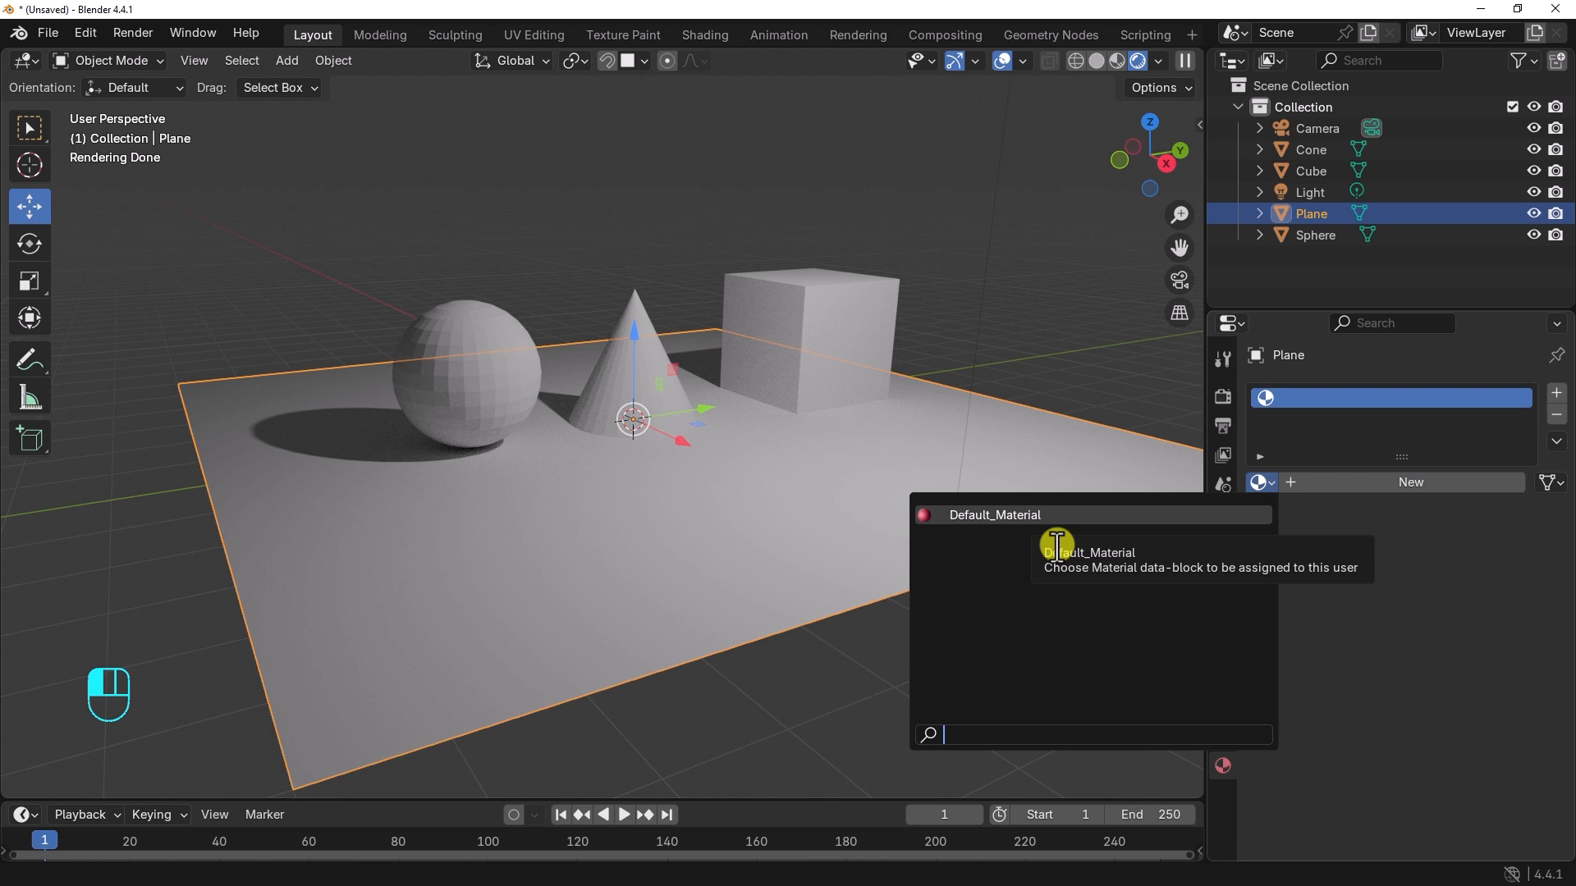
click(1026, 515)
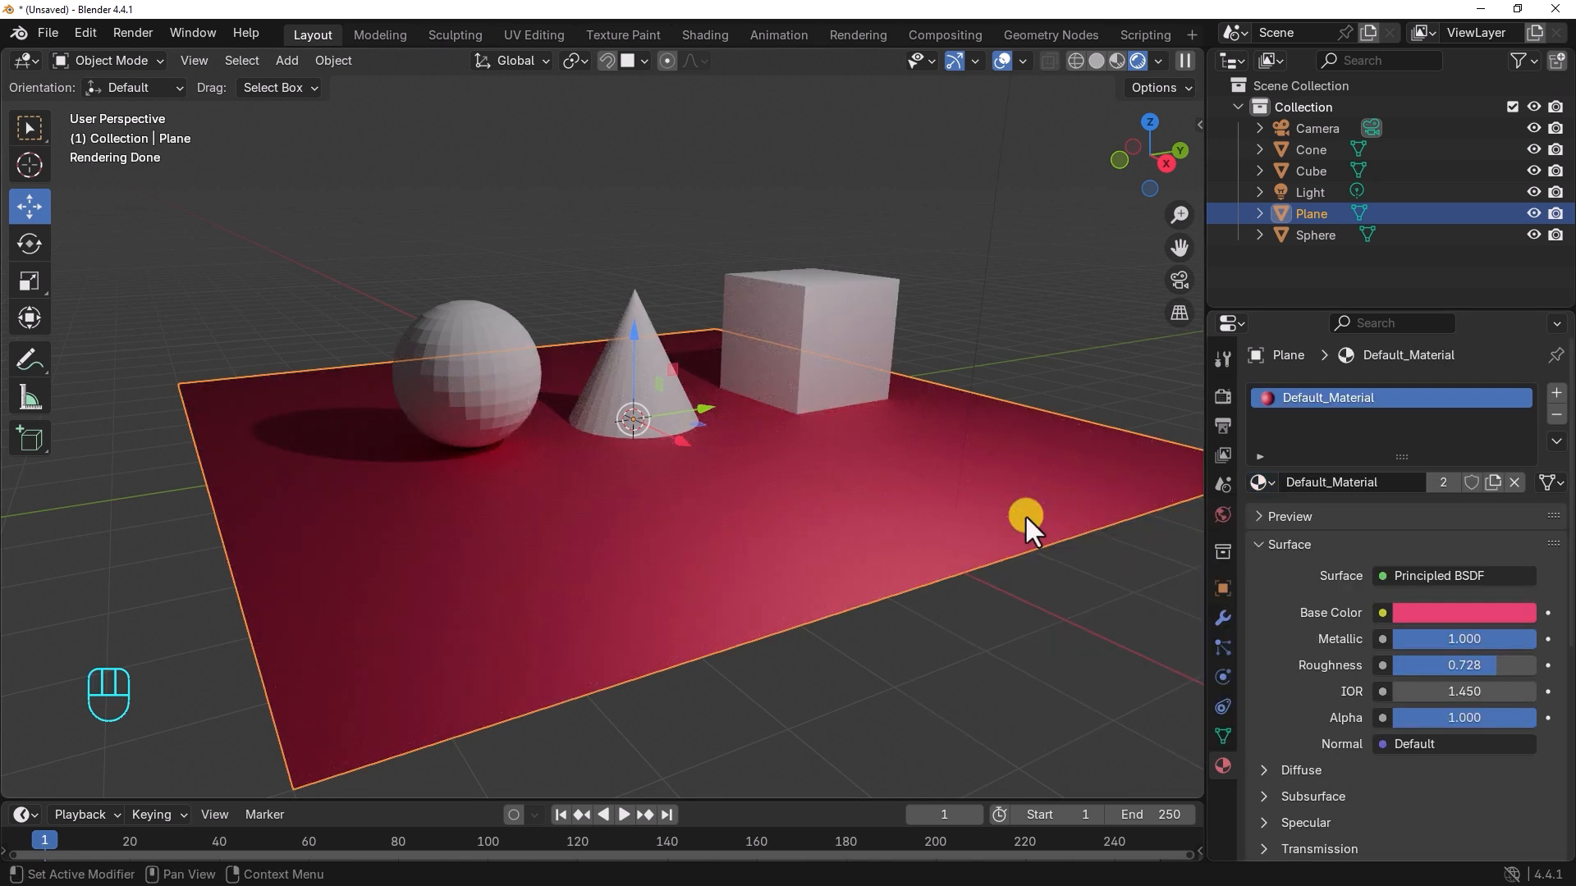
Step: Replace the plane's material with a new one named Plane_Material and set its base color to pale yellow, #E7DB93FF
click(1515, 482)
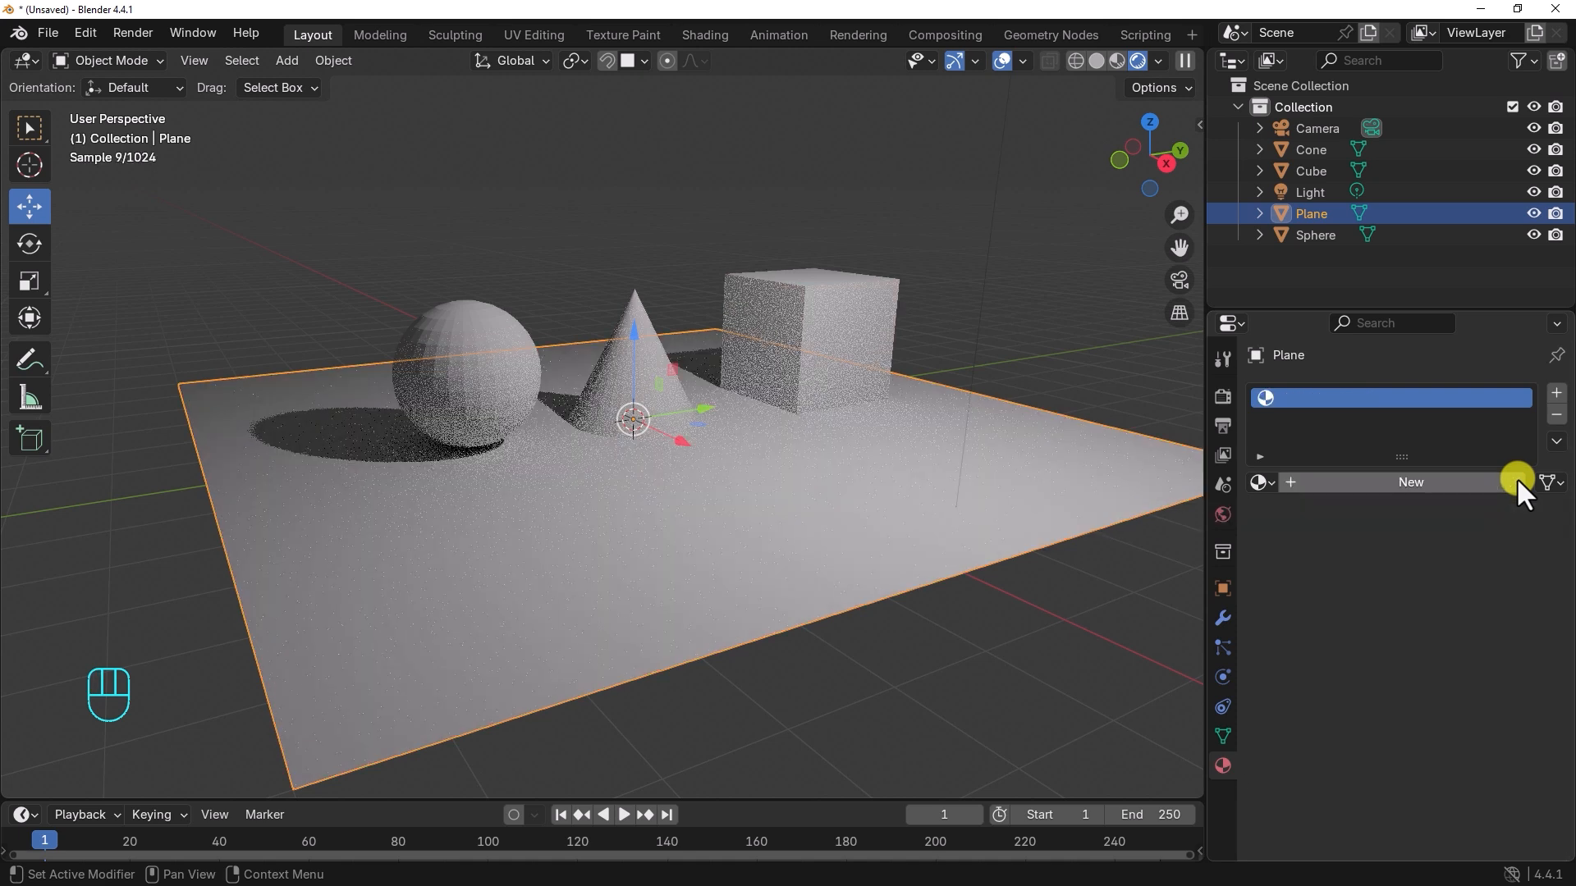
click(1408, 484)
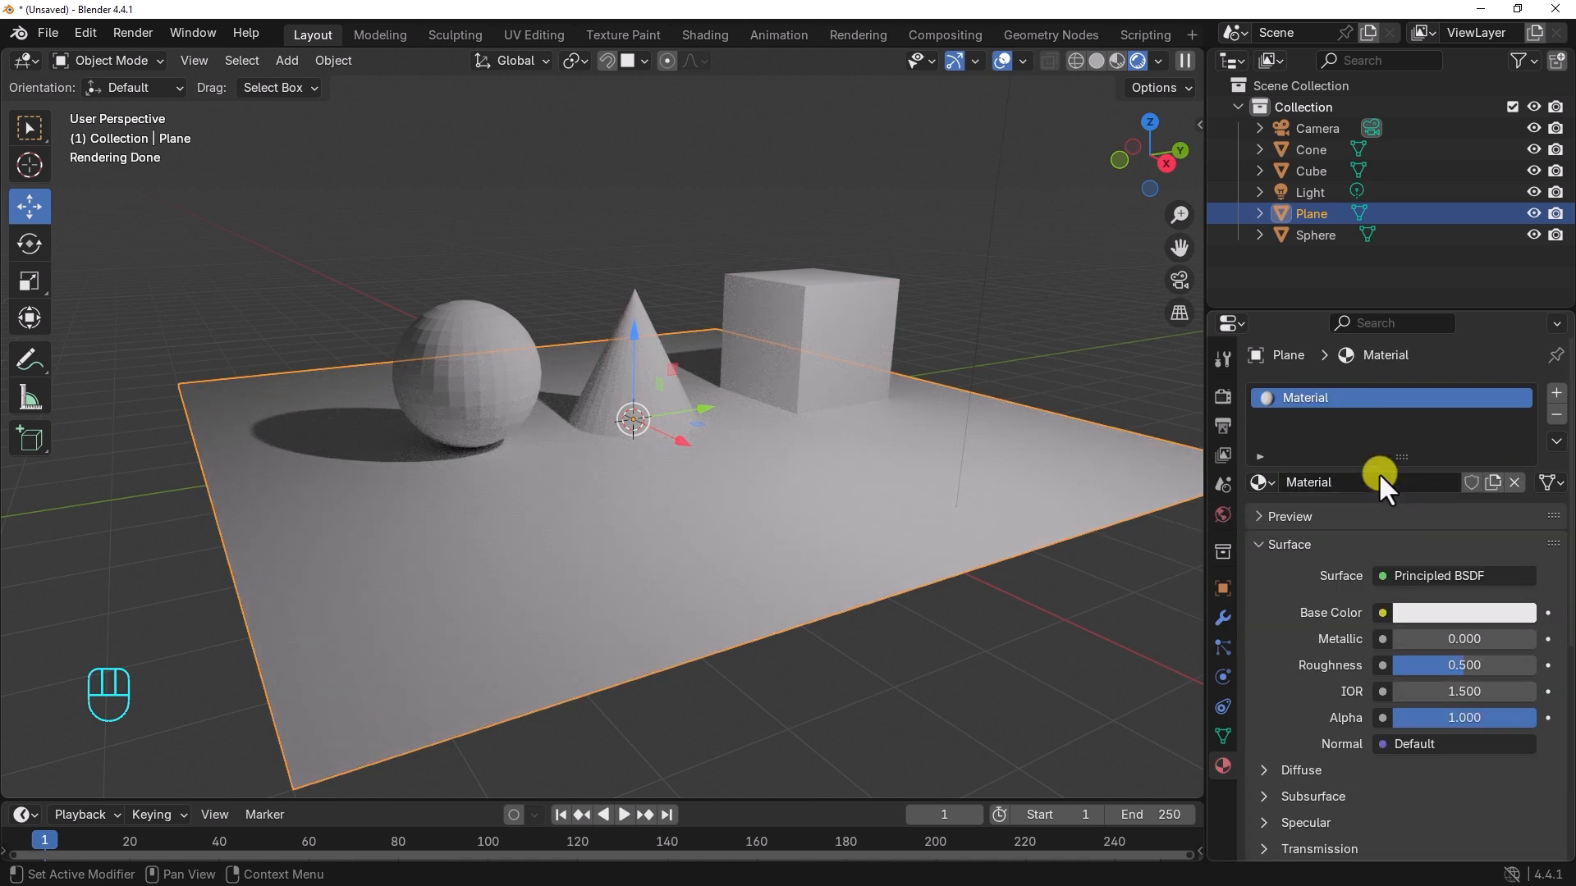
double_click(1305, 398)
text(Pa)
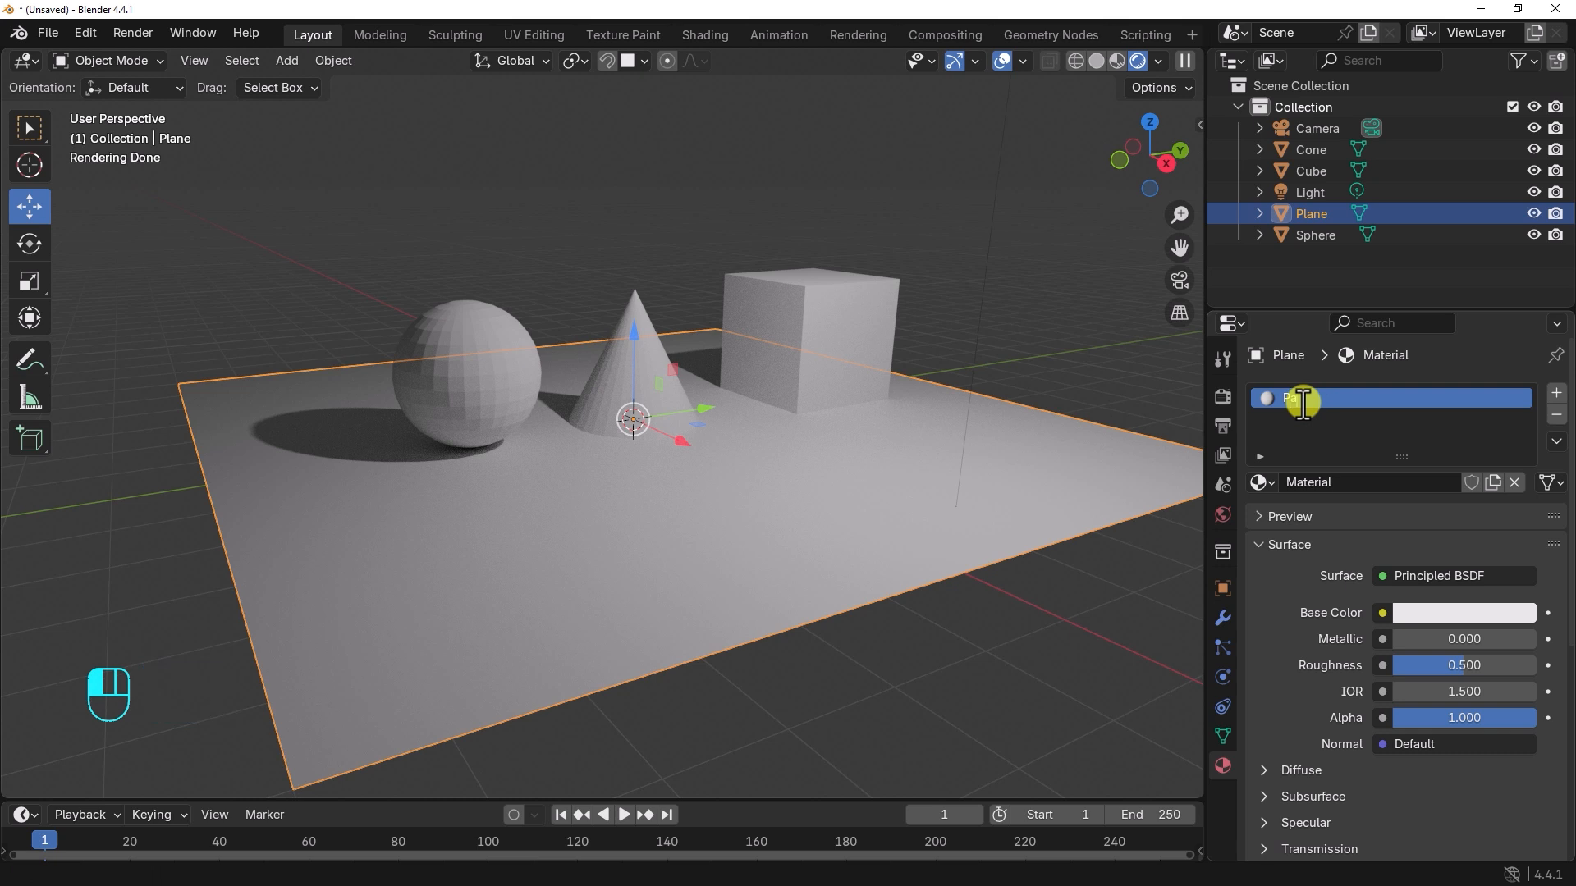
text(ane_Material)
key(Return)
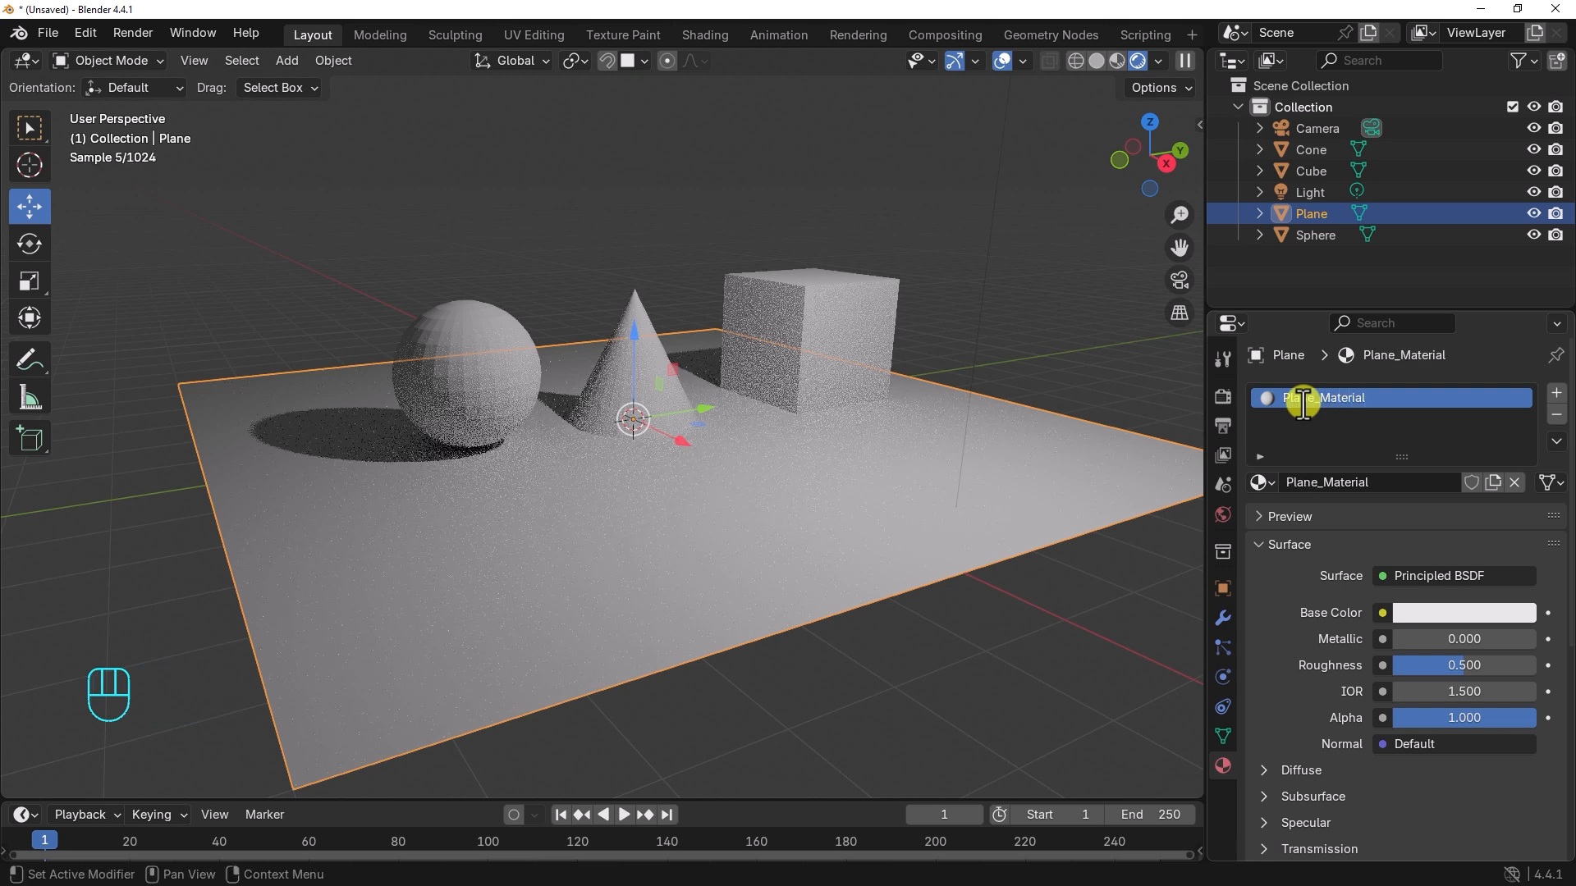
click(1416, 604)
drag(1400, 375, 1393, 366)
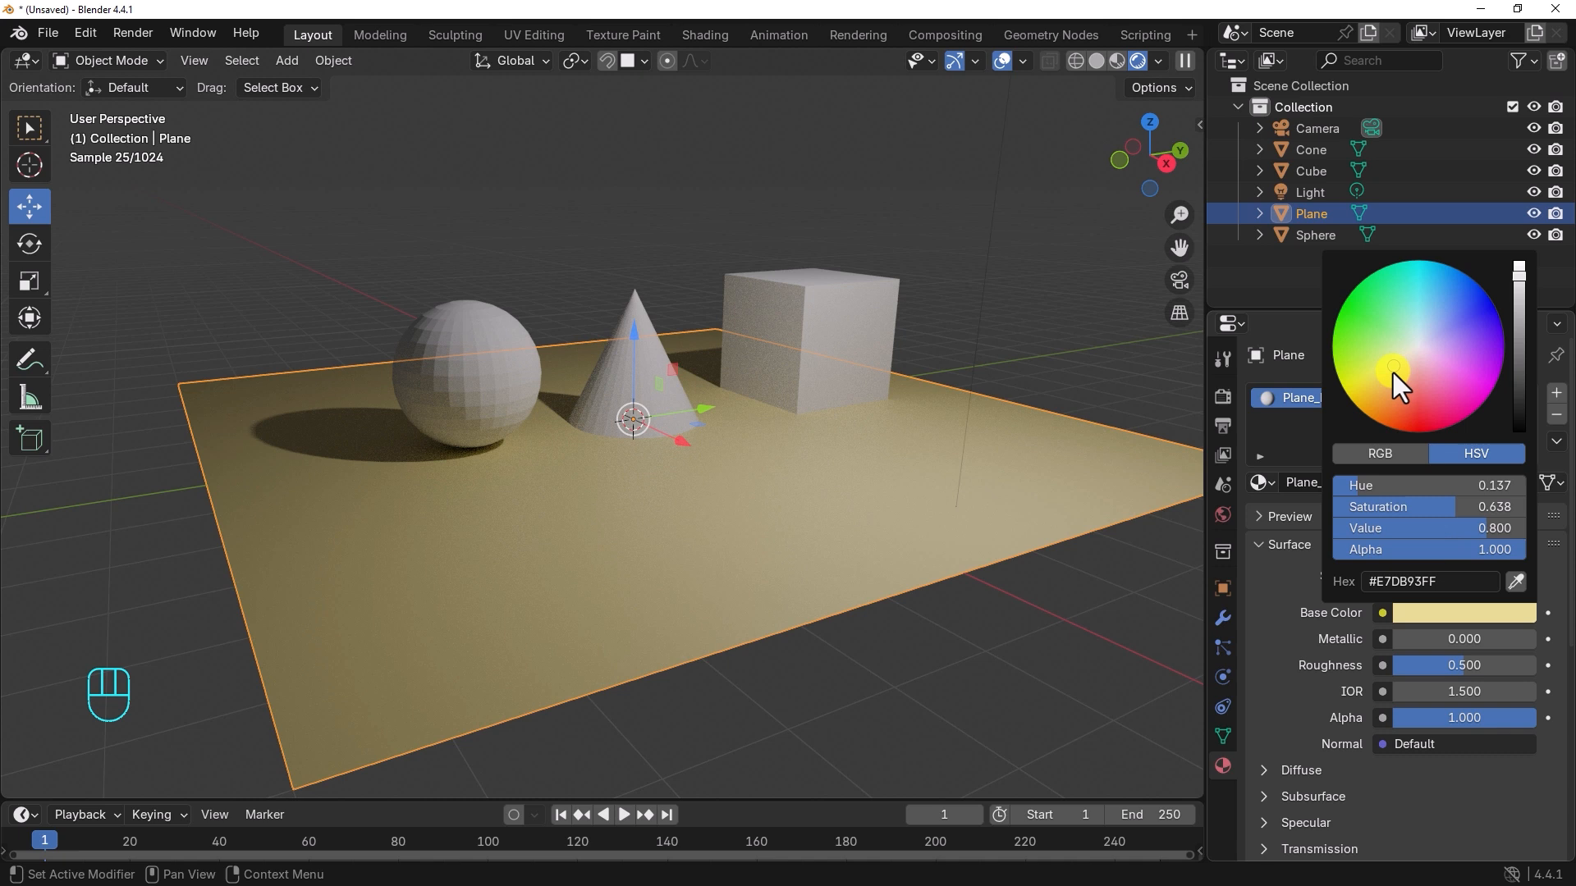
Step: Switch the plane to Default_Material for comparison and back to Plane_Material
click(1260, 482)
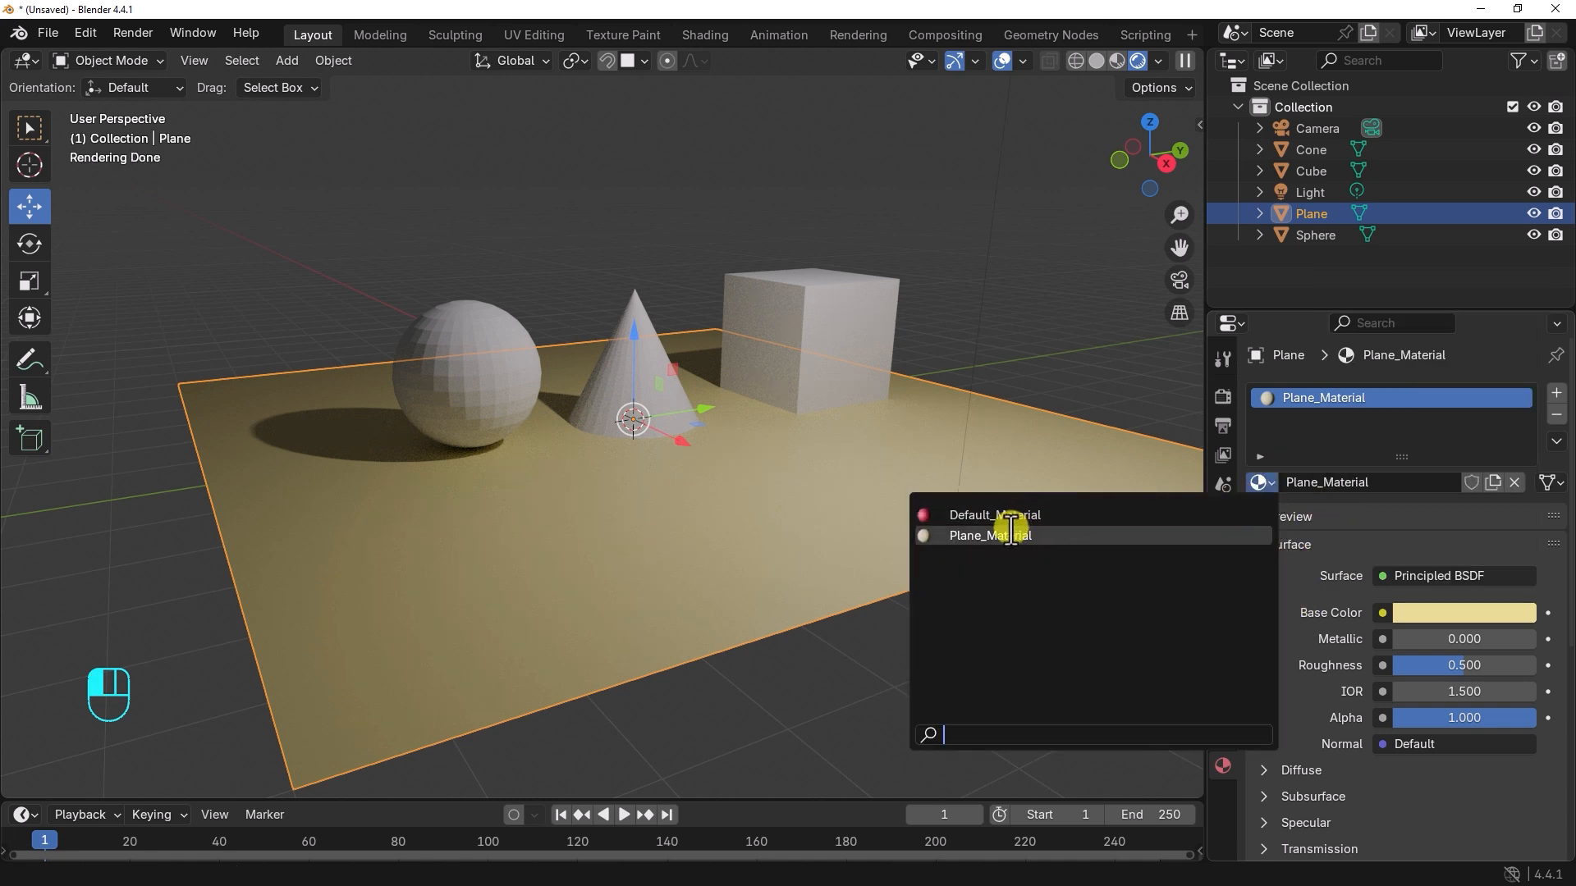
click(976, 516)
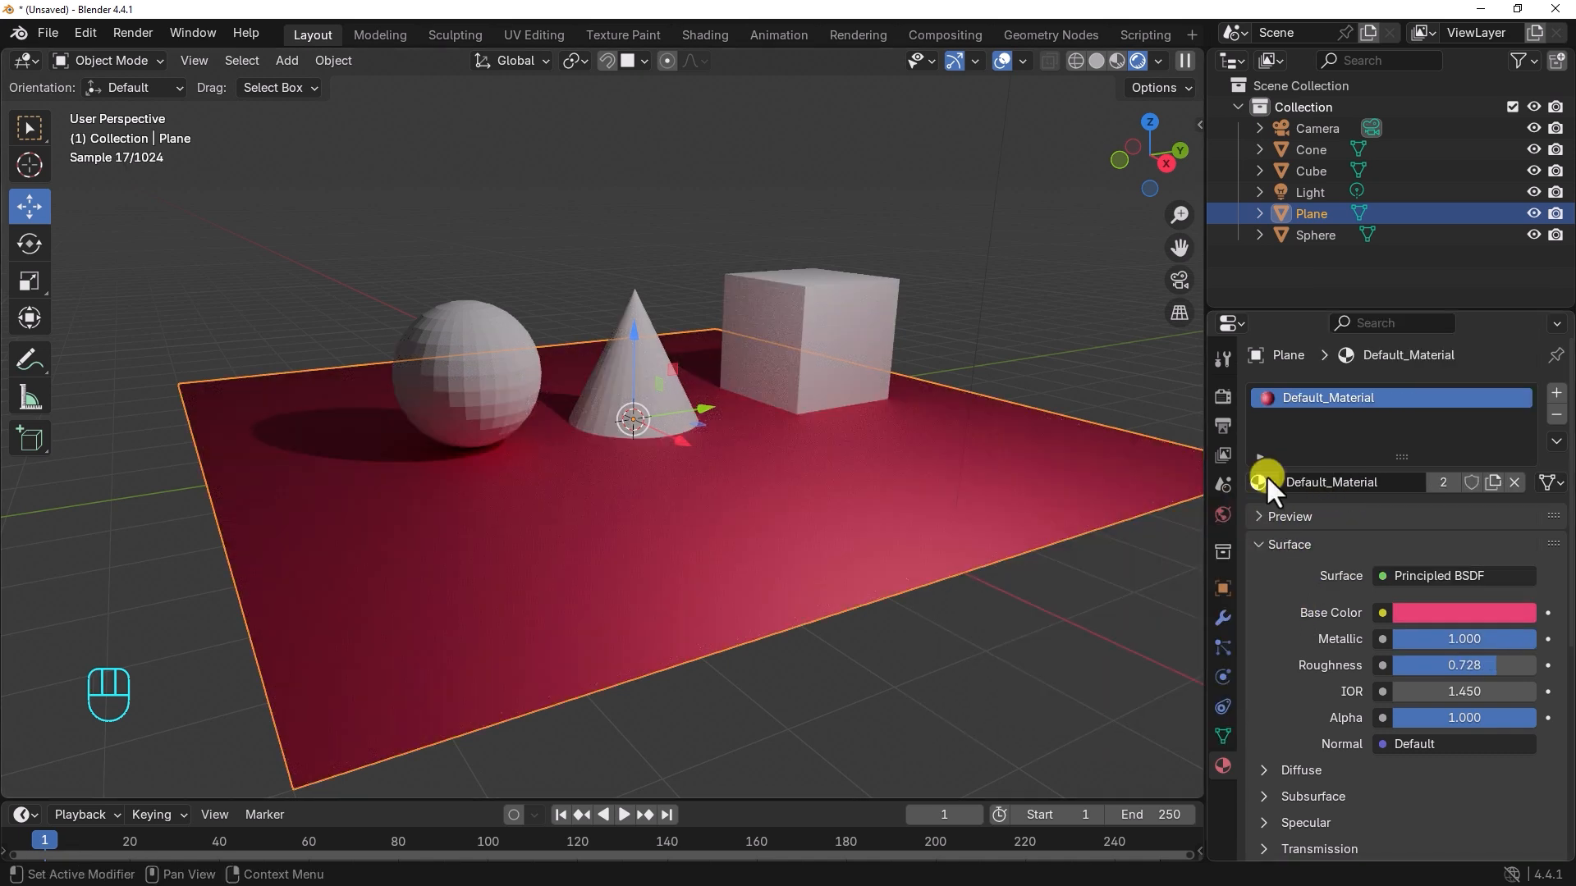
click(1261, 484)
click(993, 536)
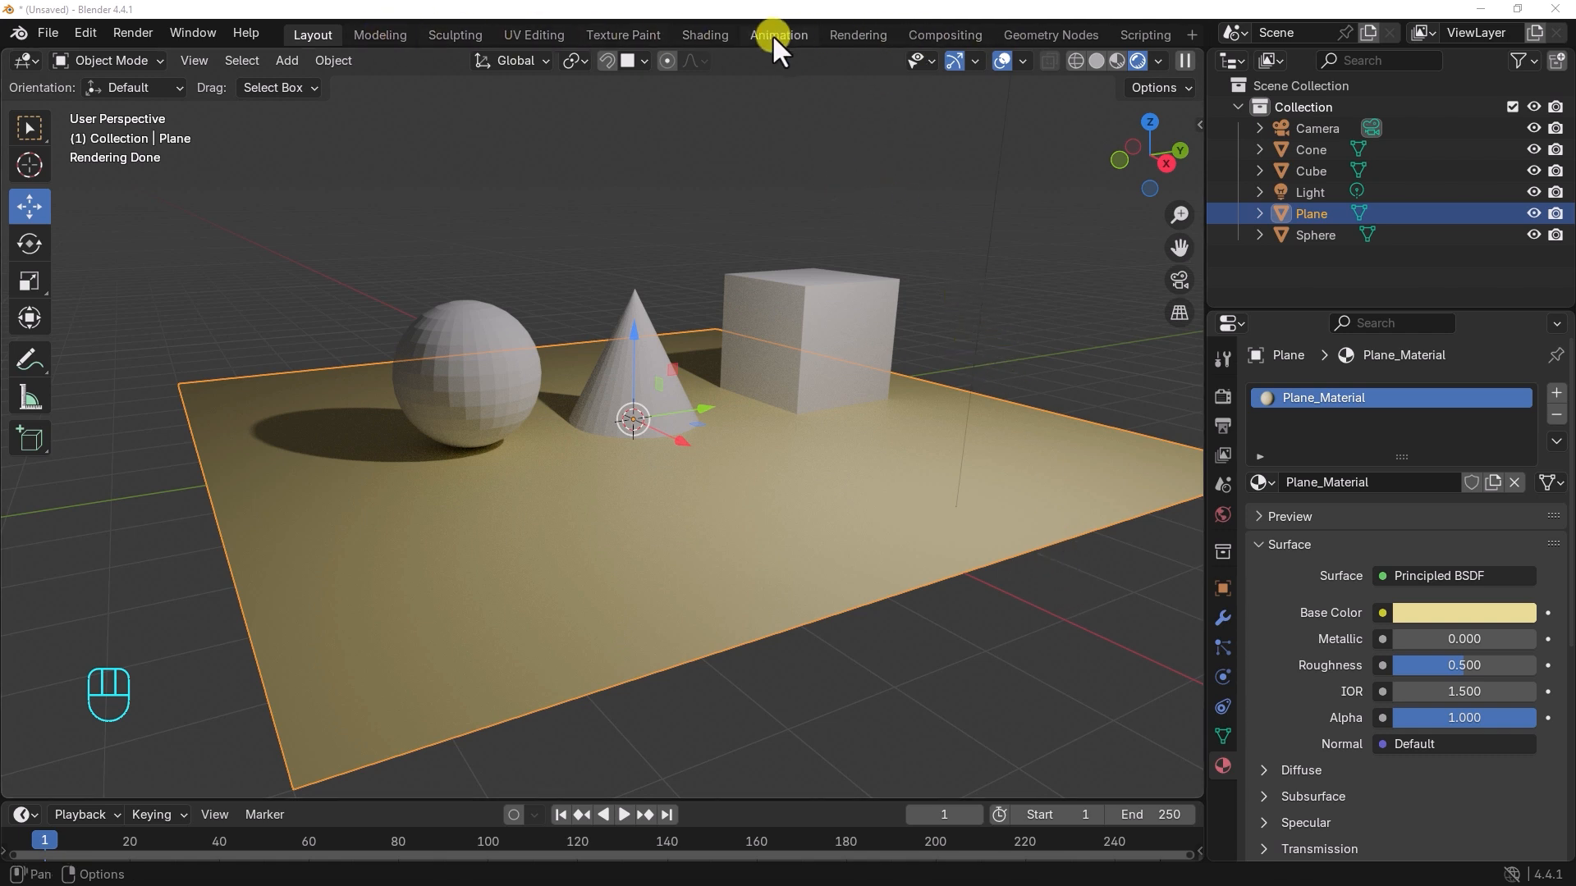
Step: Switch to the Shading workspace and bring the plane and its material's shader nodes into full view
click(708, 35)
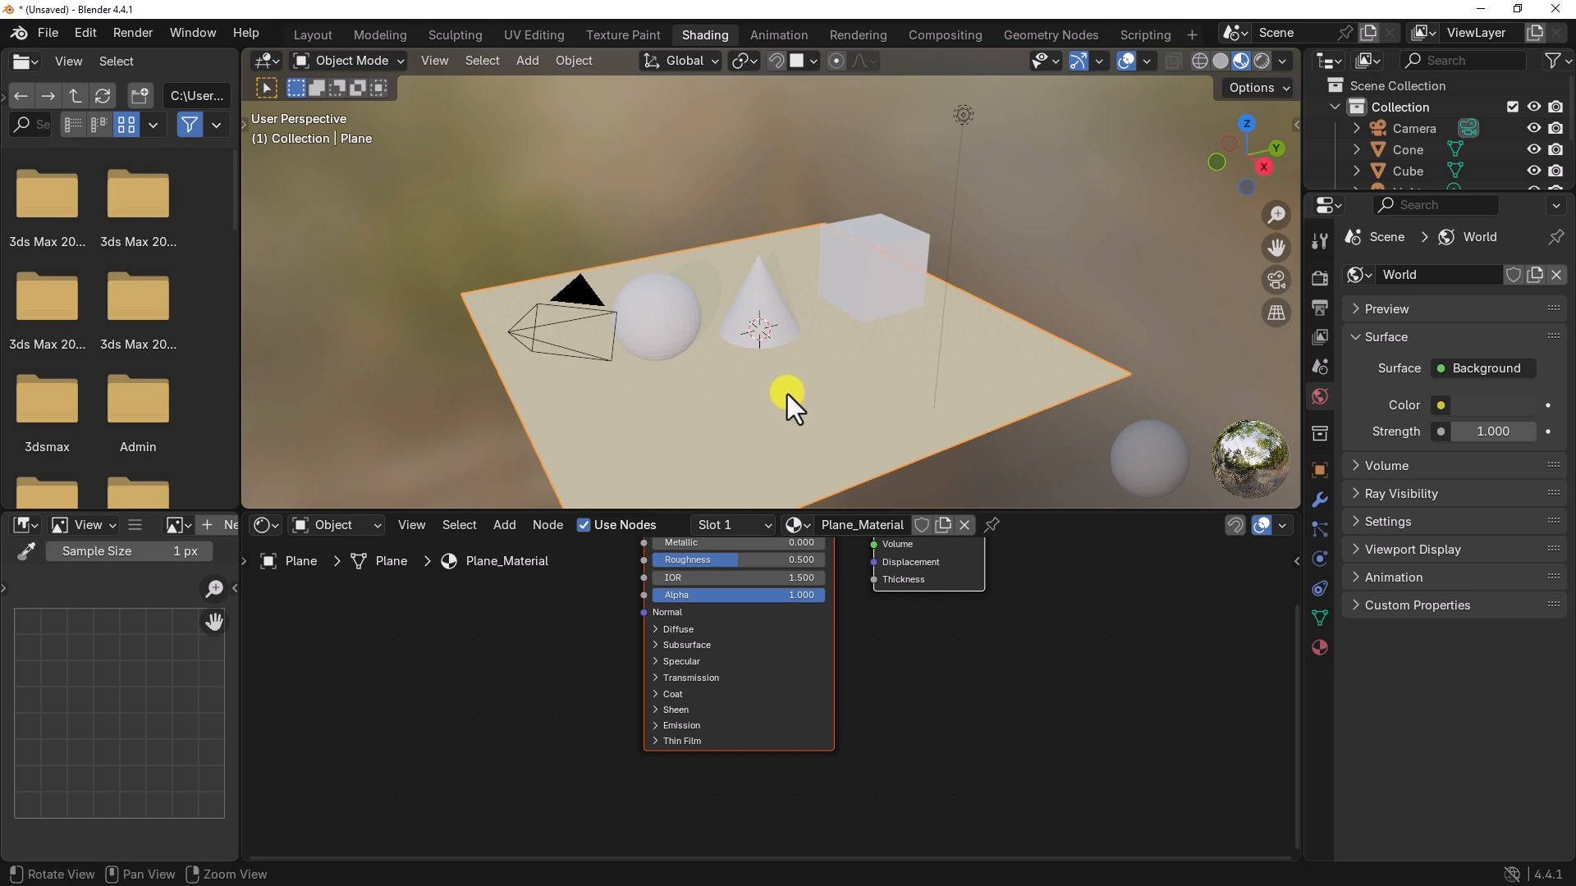
middle_drag(786, 398, 781, 352)
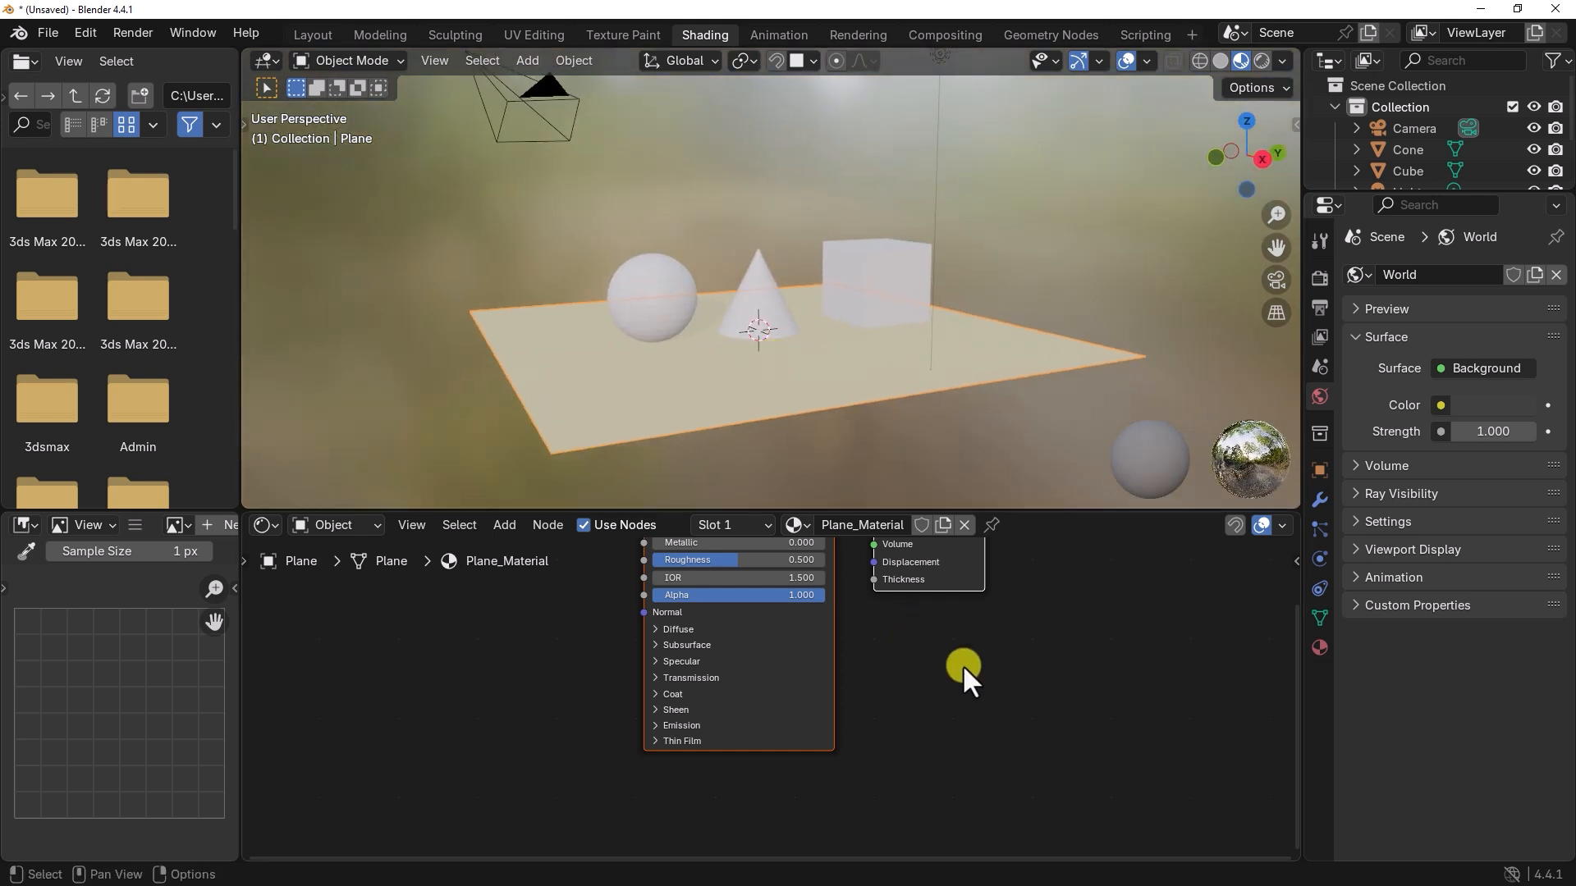
middle_drag(979, 648, 943, 735)
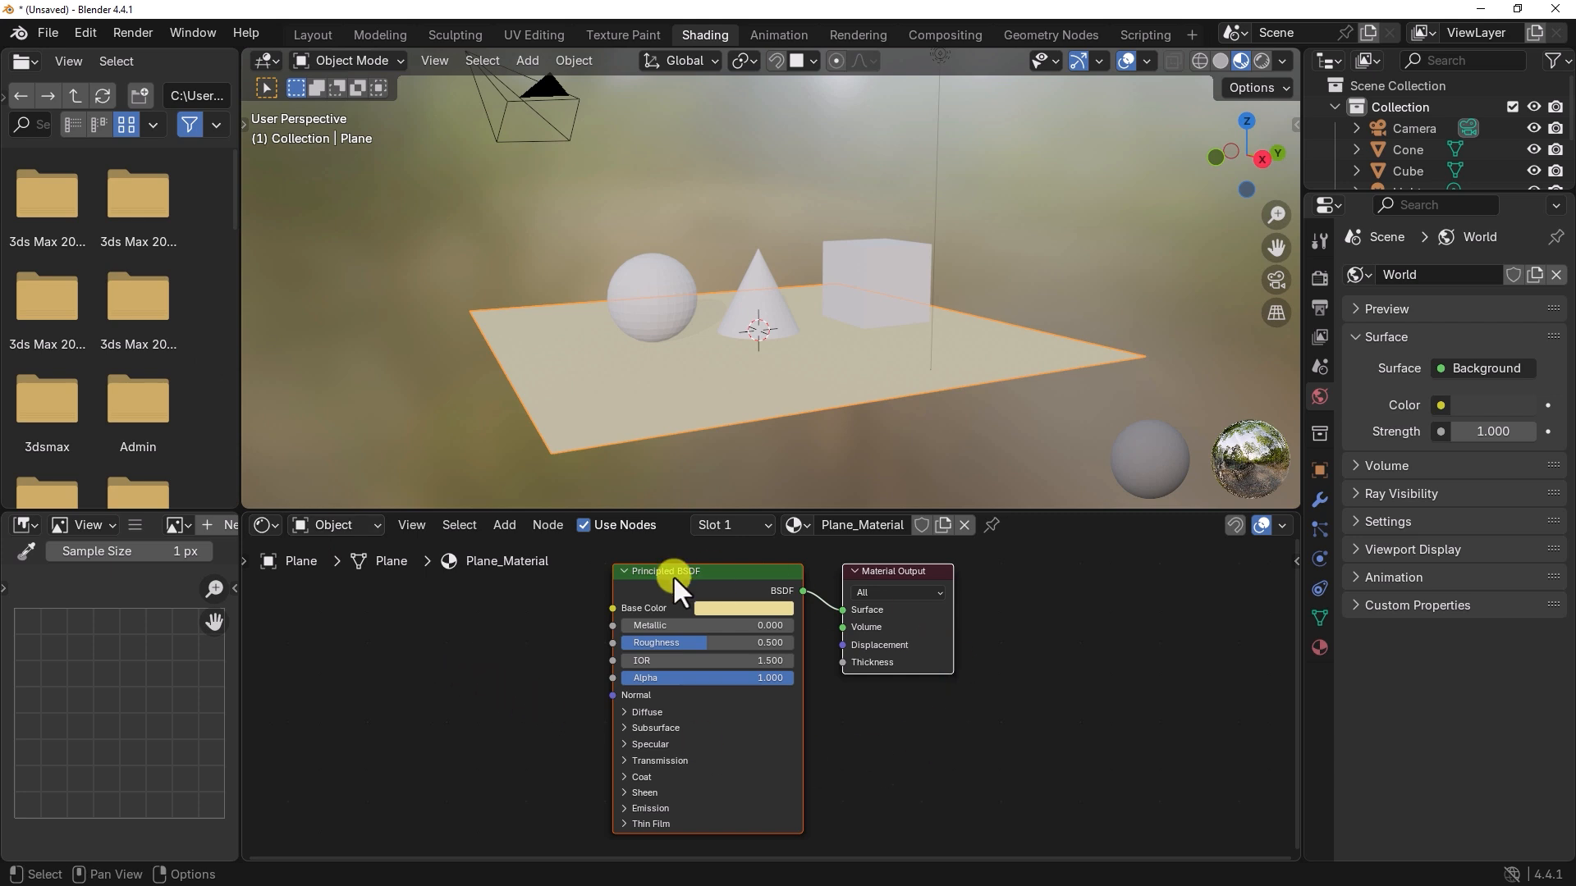
Step: Enlarge the shader editor area upward and fit all of Plane_Material's nodes in its view
middle_drag(1018, 740, 1034, 767)
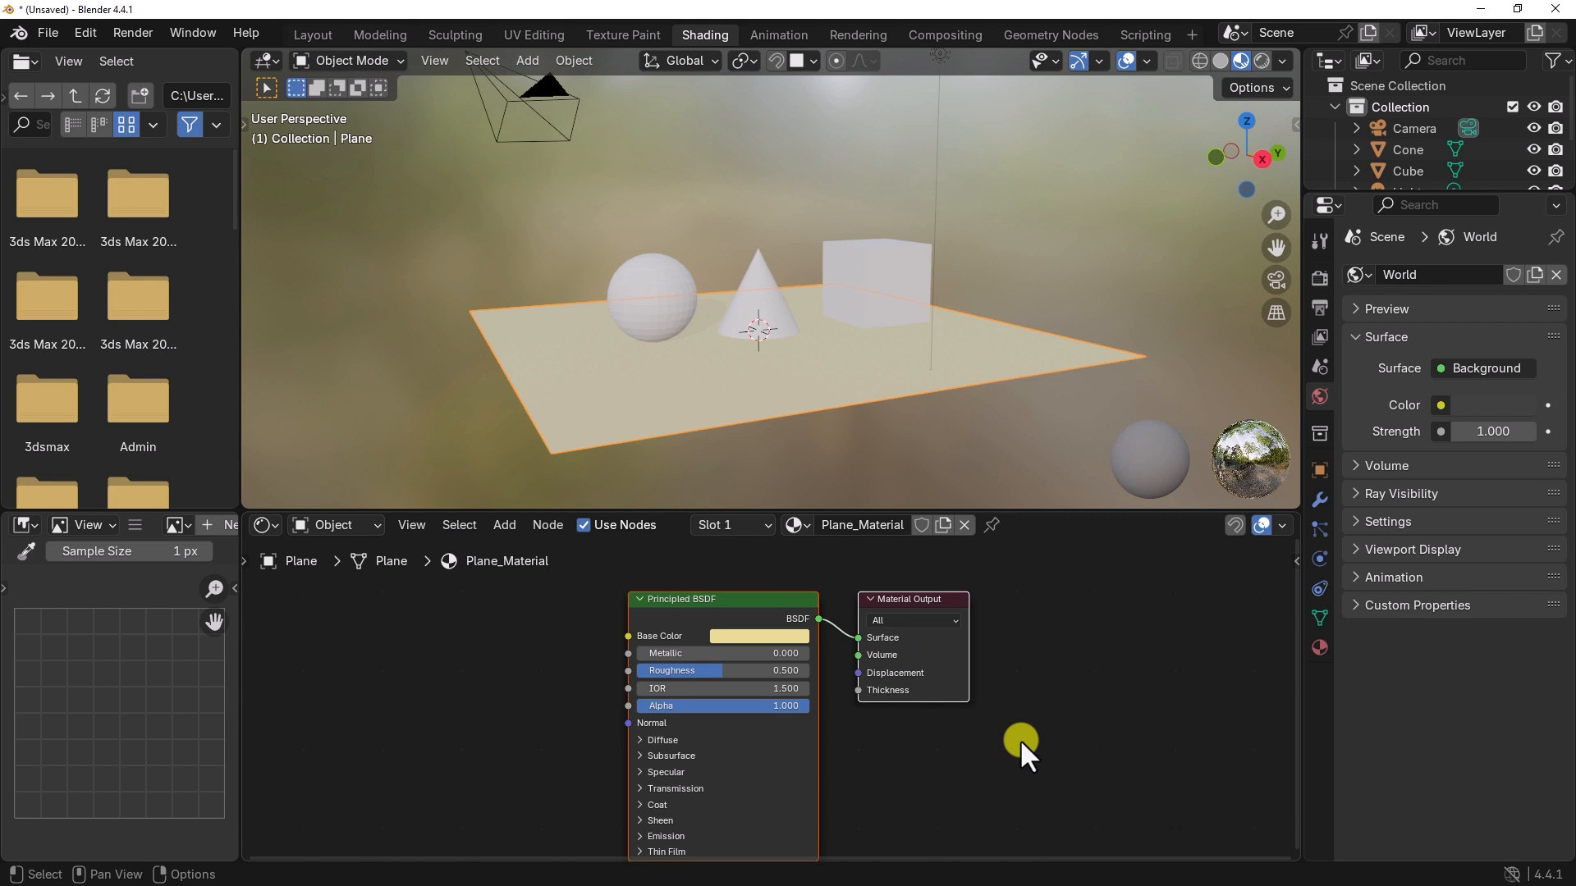
scroll(1021, 740, down, 1)
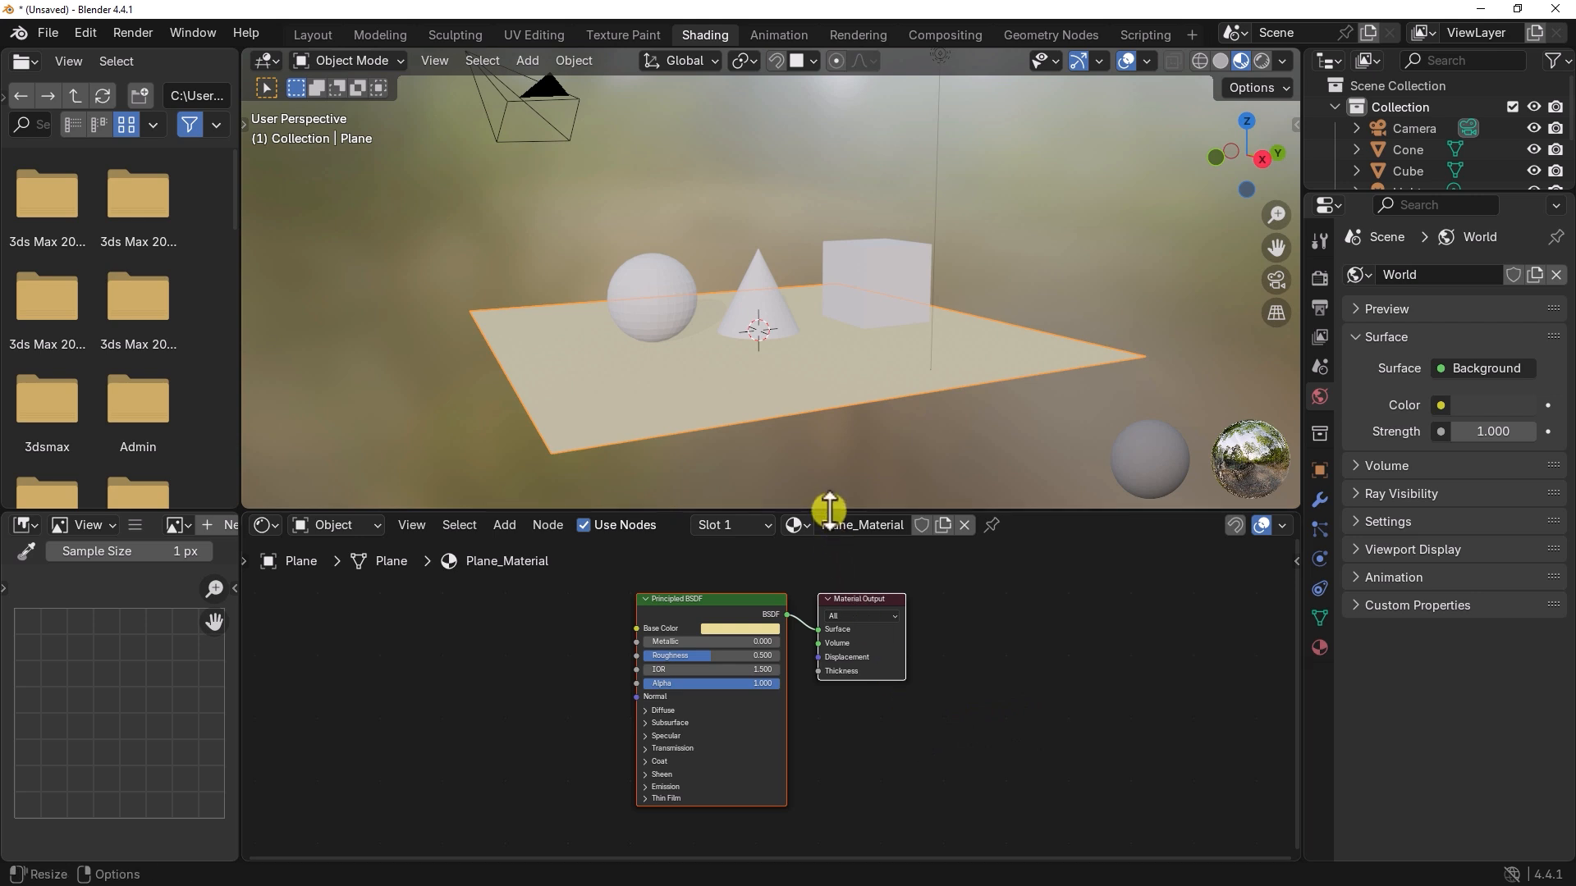
drag(827, 514, 825, 420)
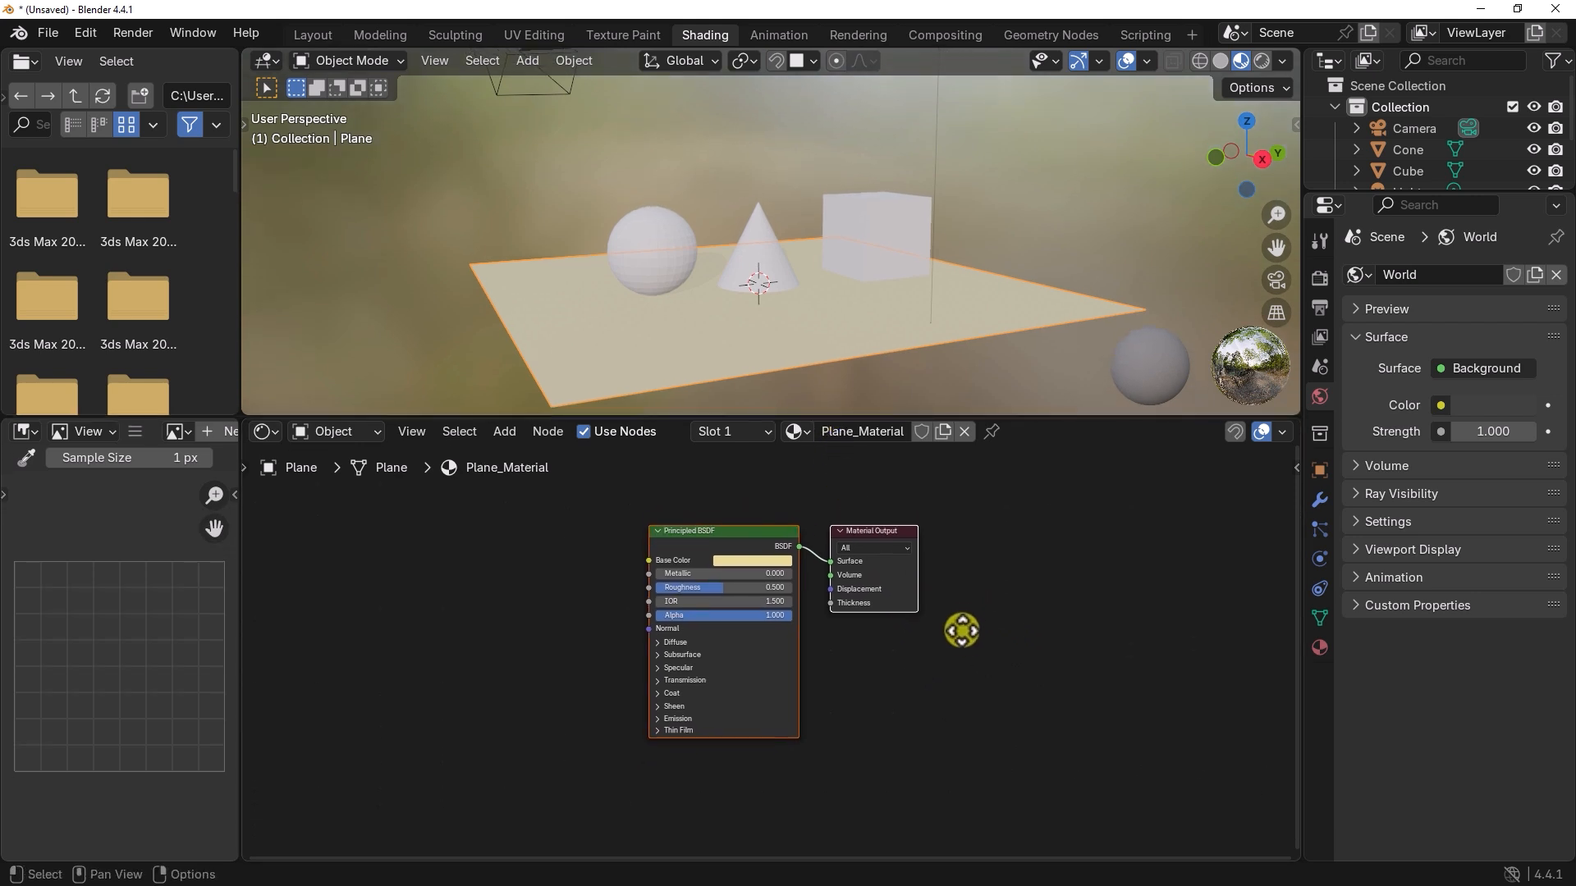
mouse_move(900, 679)
middle_down()
mouse_move(1039, 665)
mouse_move(771, 636)
mouse_move(872, 700)
mouse_move(881, 686)
middle_up()
scroll(879, 686, up, 2)
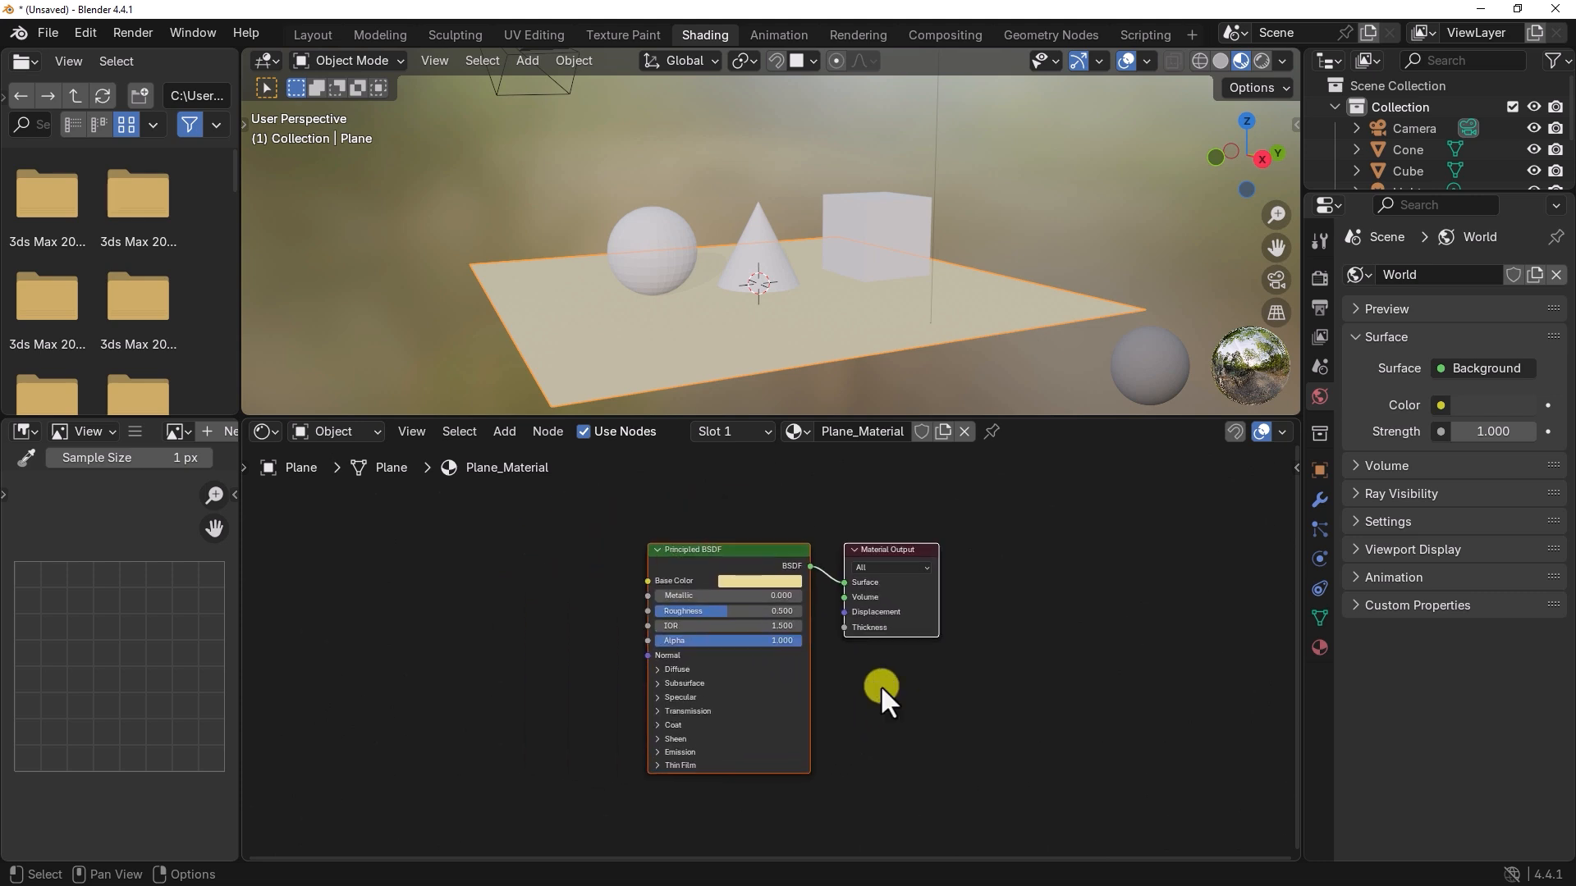
scroll(880, 686, down, 1)
scroll(880, 686, up, 1)
scroll(880, 686, up, 2)
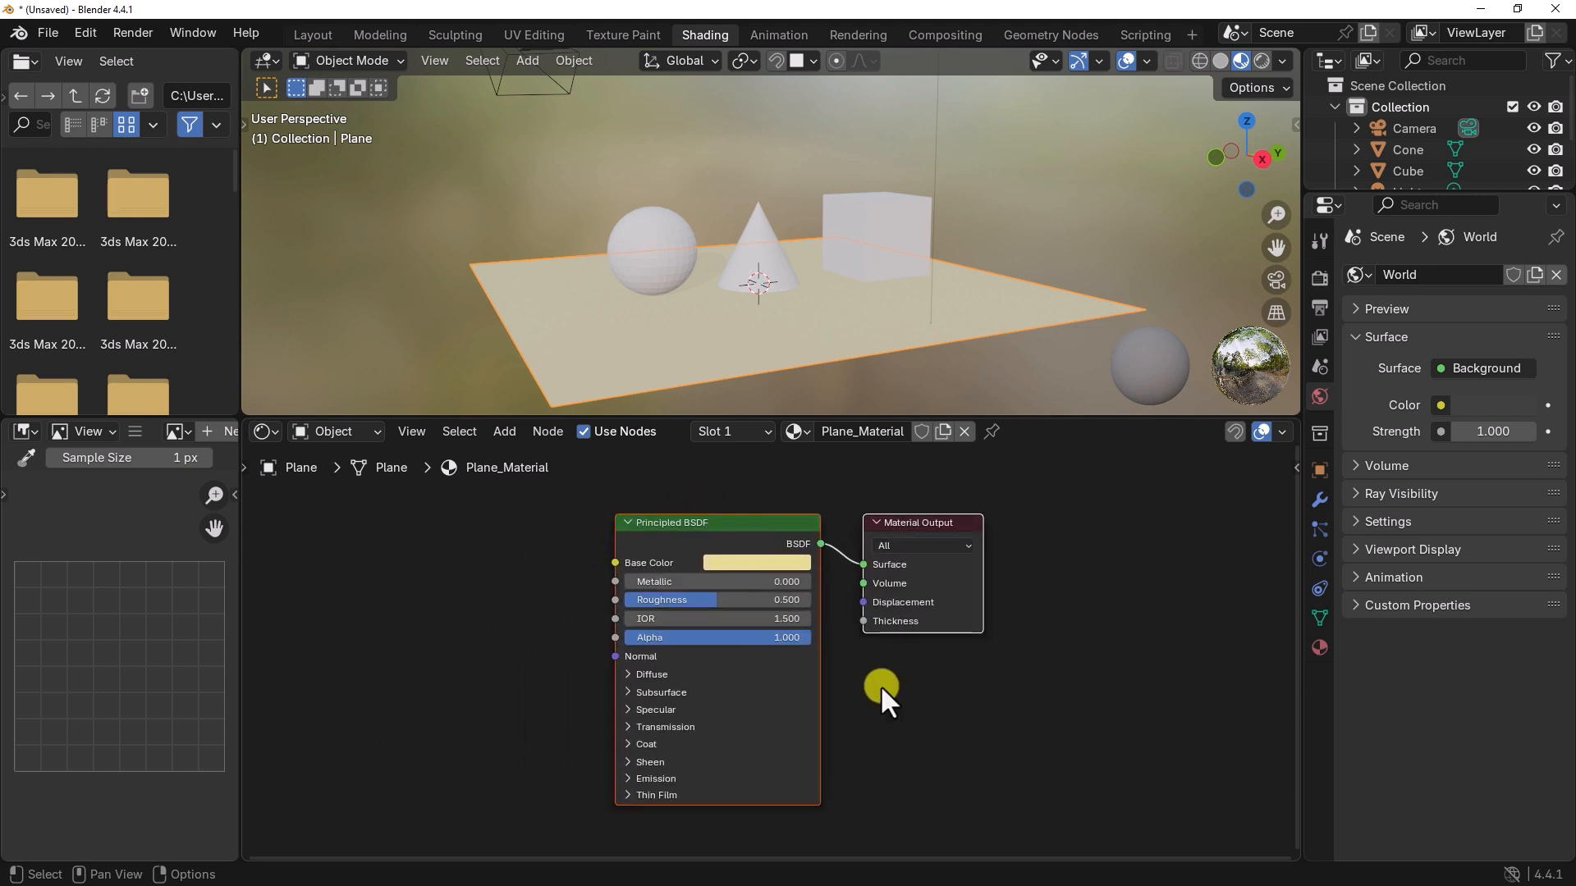
middle_drag(865, 731, 1036, 758)
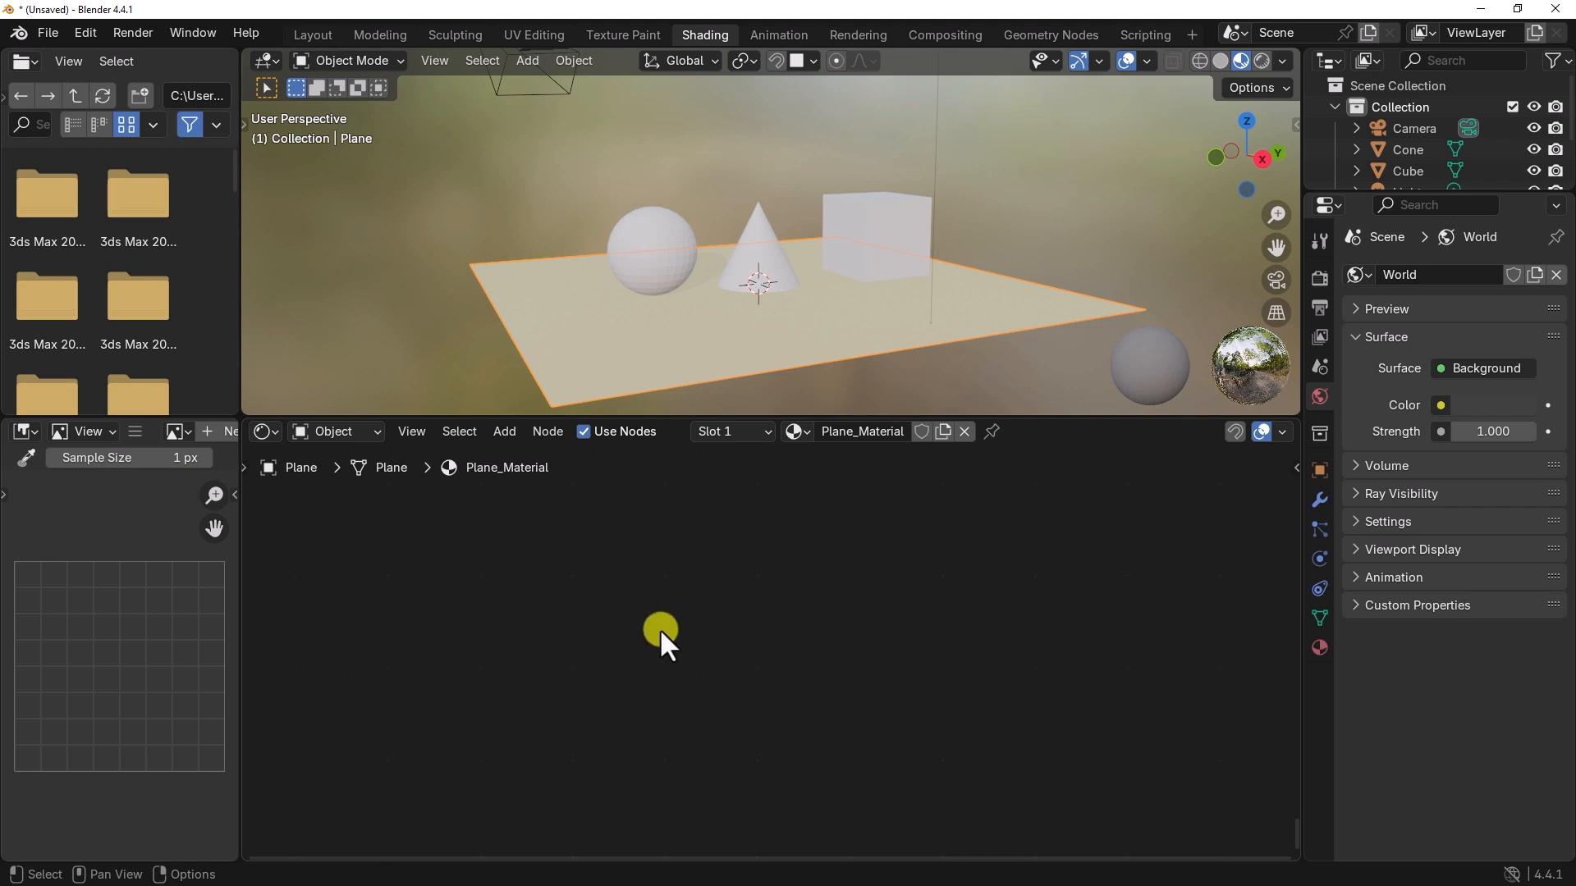
key(Home)
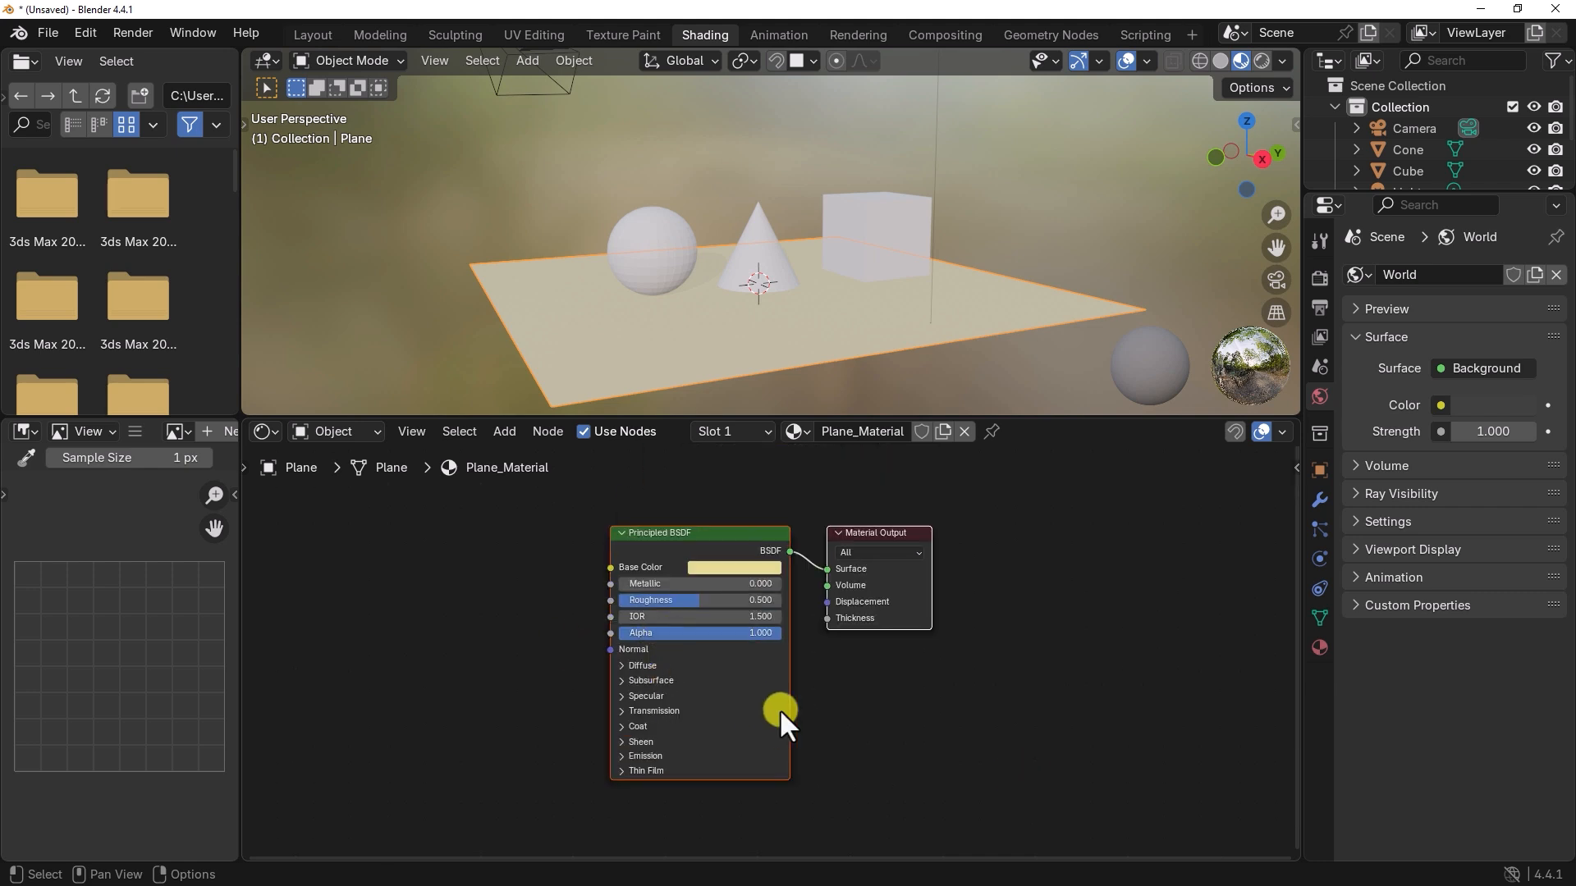
Step: Rearrange the shader nodes by moving Principled BSDF away and placing Material Output close beside it again
drag(700, 539, 449, 564)
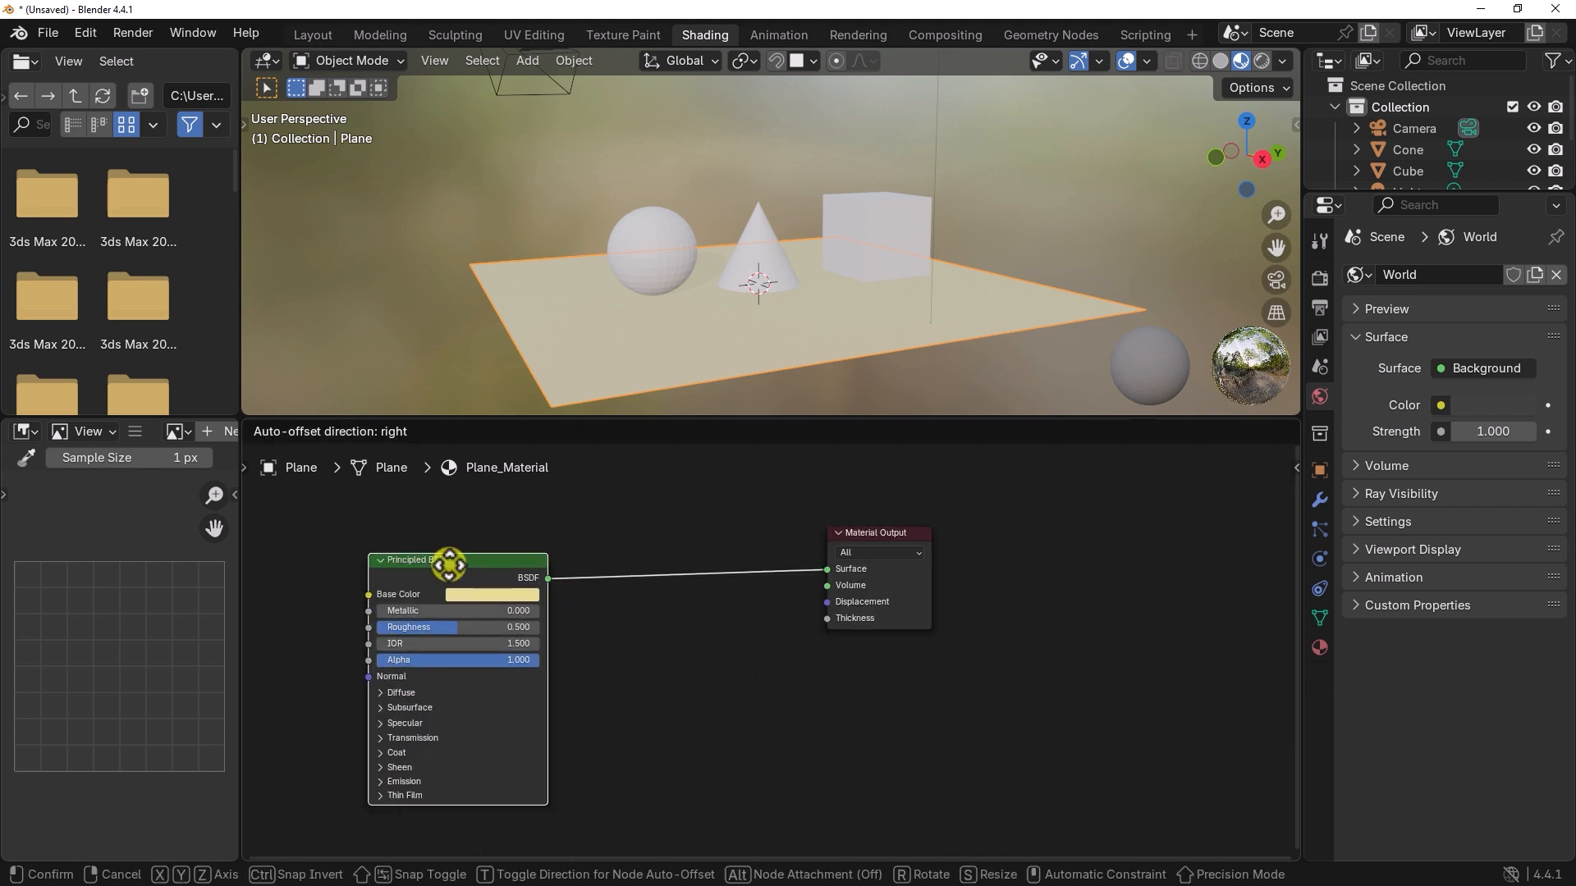
key(Home)
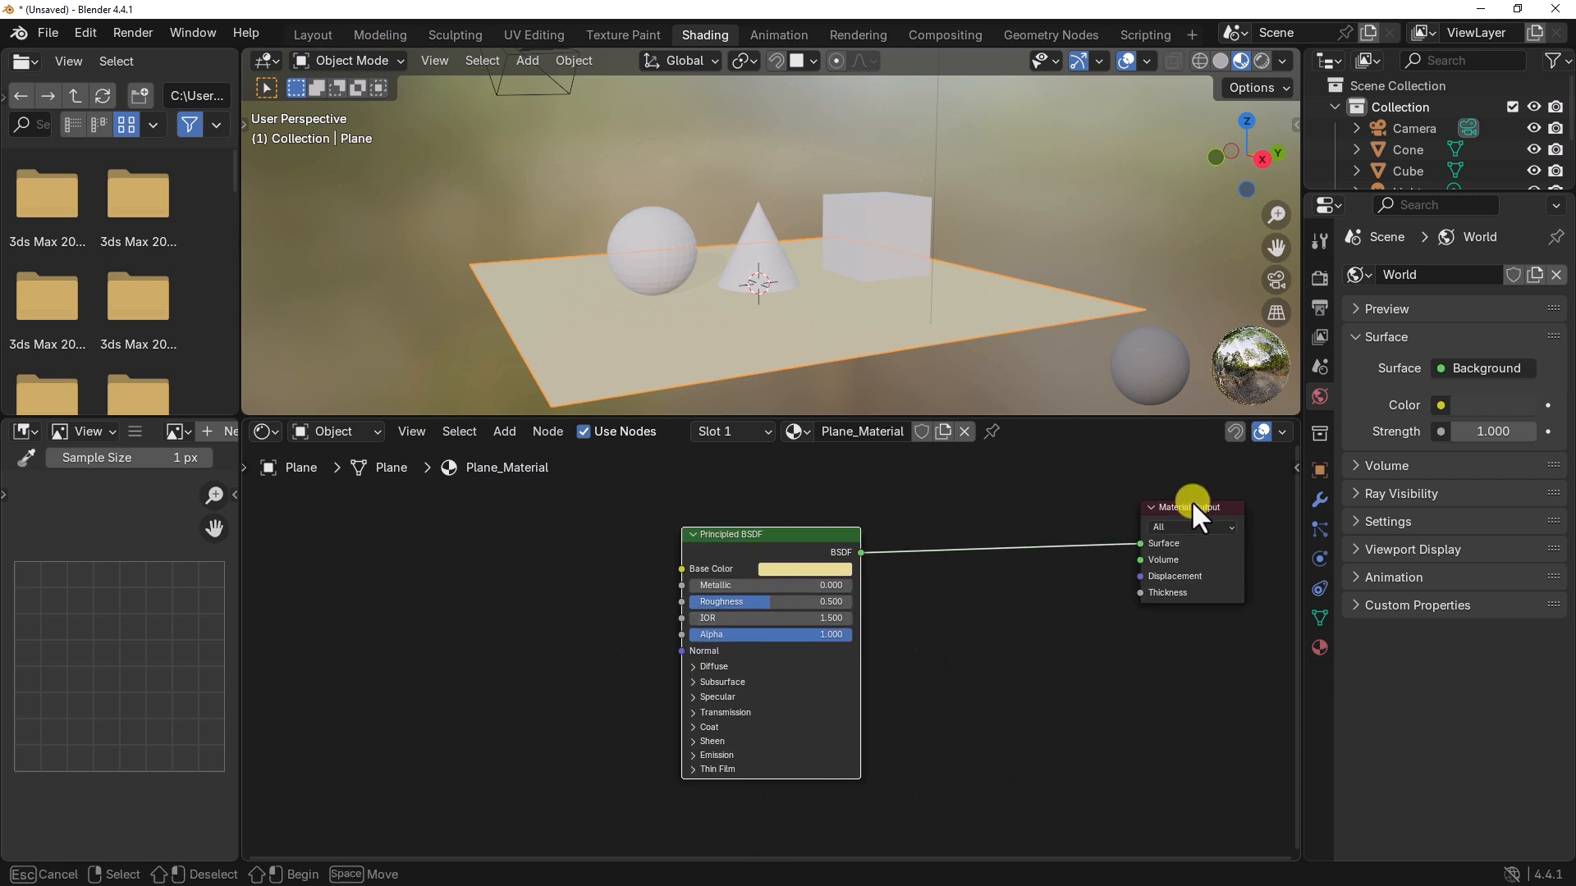
drag(1173, 515, 919, 523)
mouse_move(830, 686)
middle_down()
mouse_move(821, 671)
mouse_move(841, 673)
middle_up()
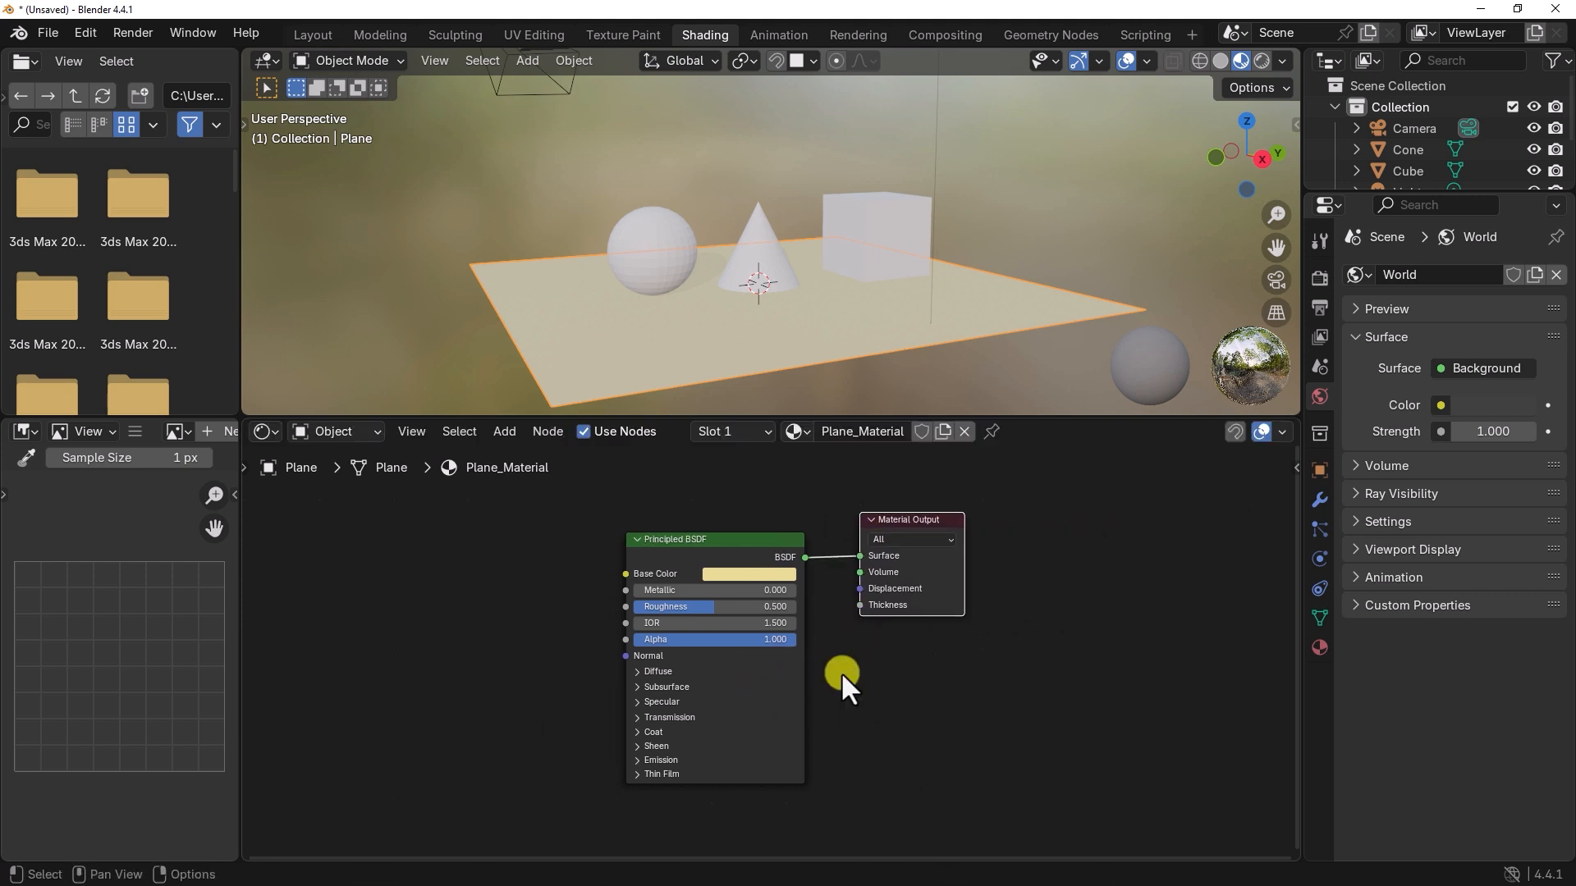
scroll(841, 674, up, 1)
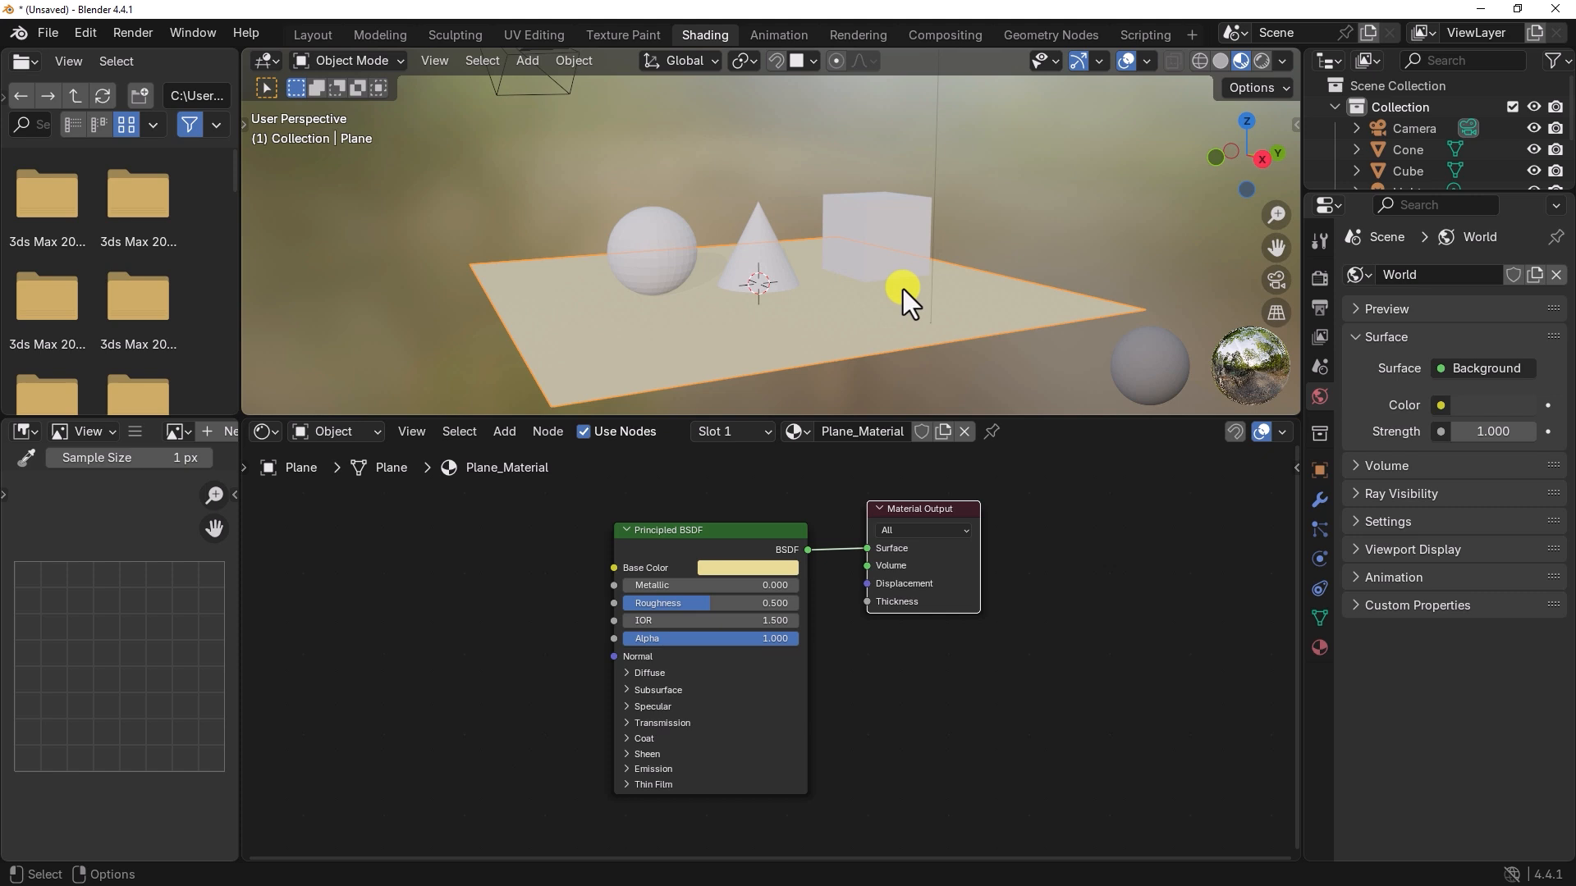
Step: Show the plane's material properties, change the Principled BSDF base color to orange and preview the scene in rendered shading
click(1317, 648)
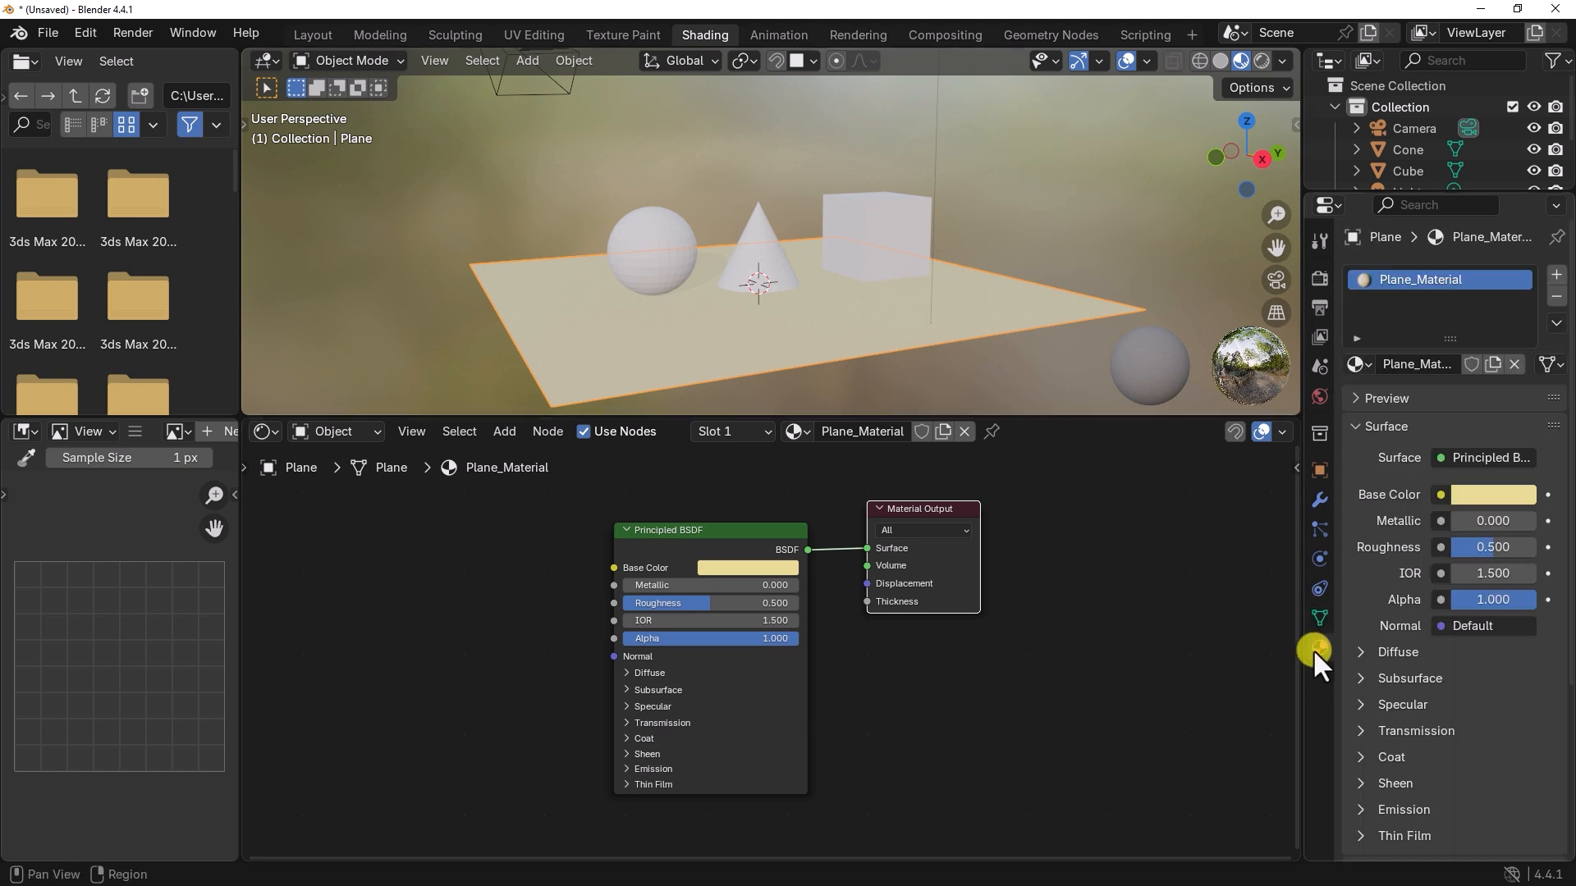
click(790, 568)
mouse_move(760, 394)
mouse_down()
mouse_move(726, 390)
mouse_move(749, 405)
mouse_up()
click(1046, 564)
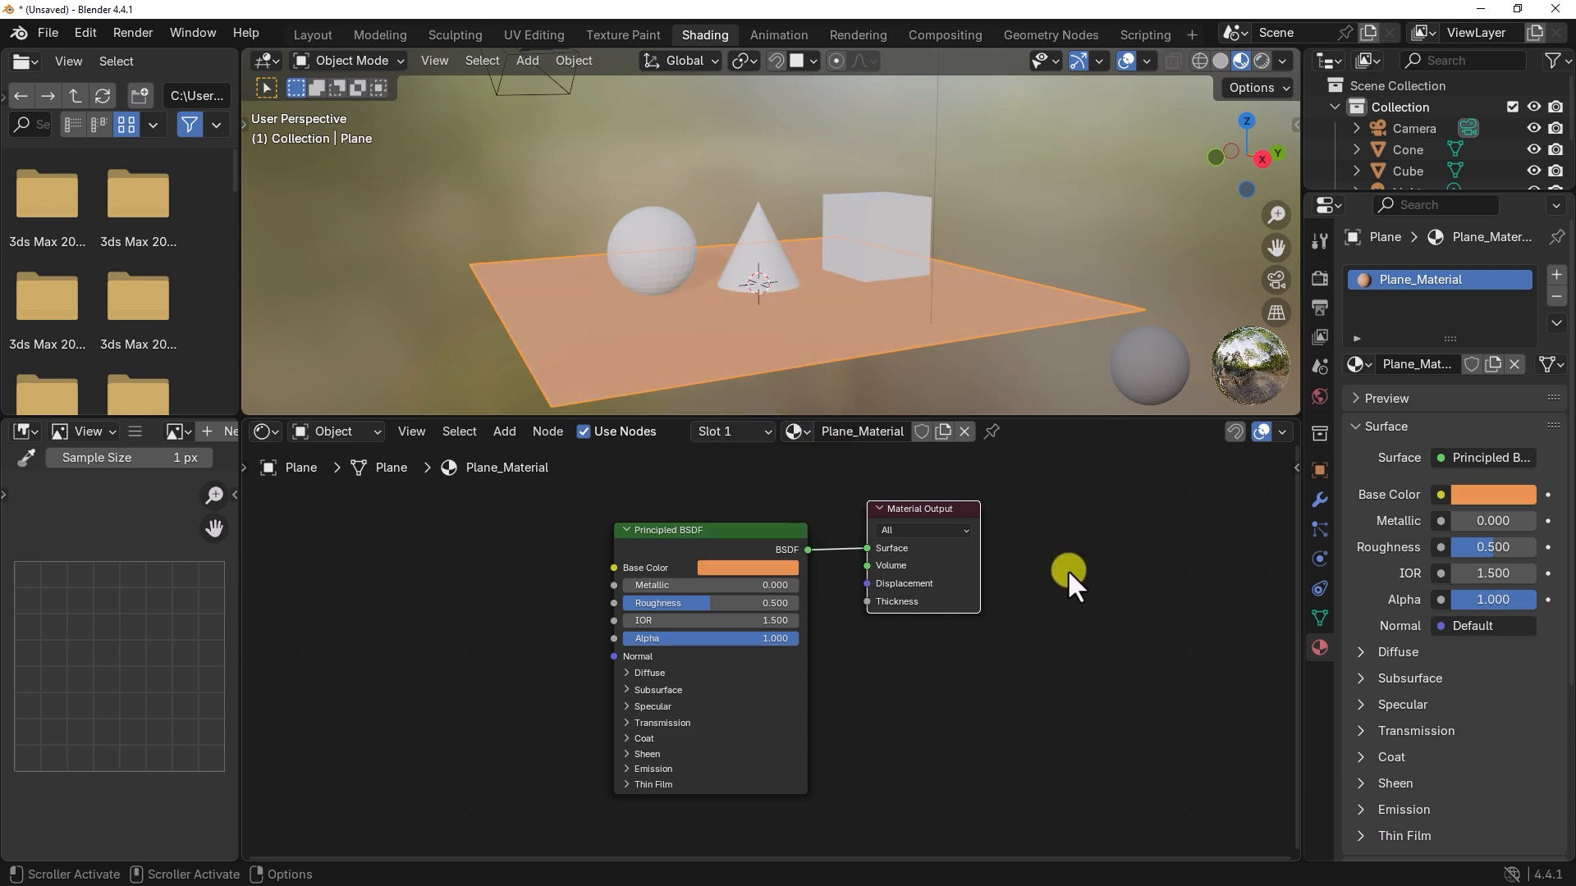
click(1066, 570)
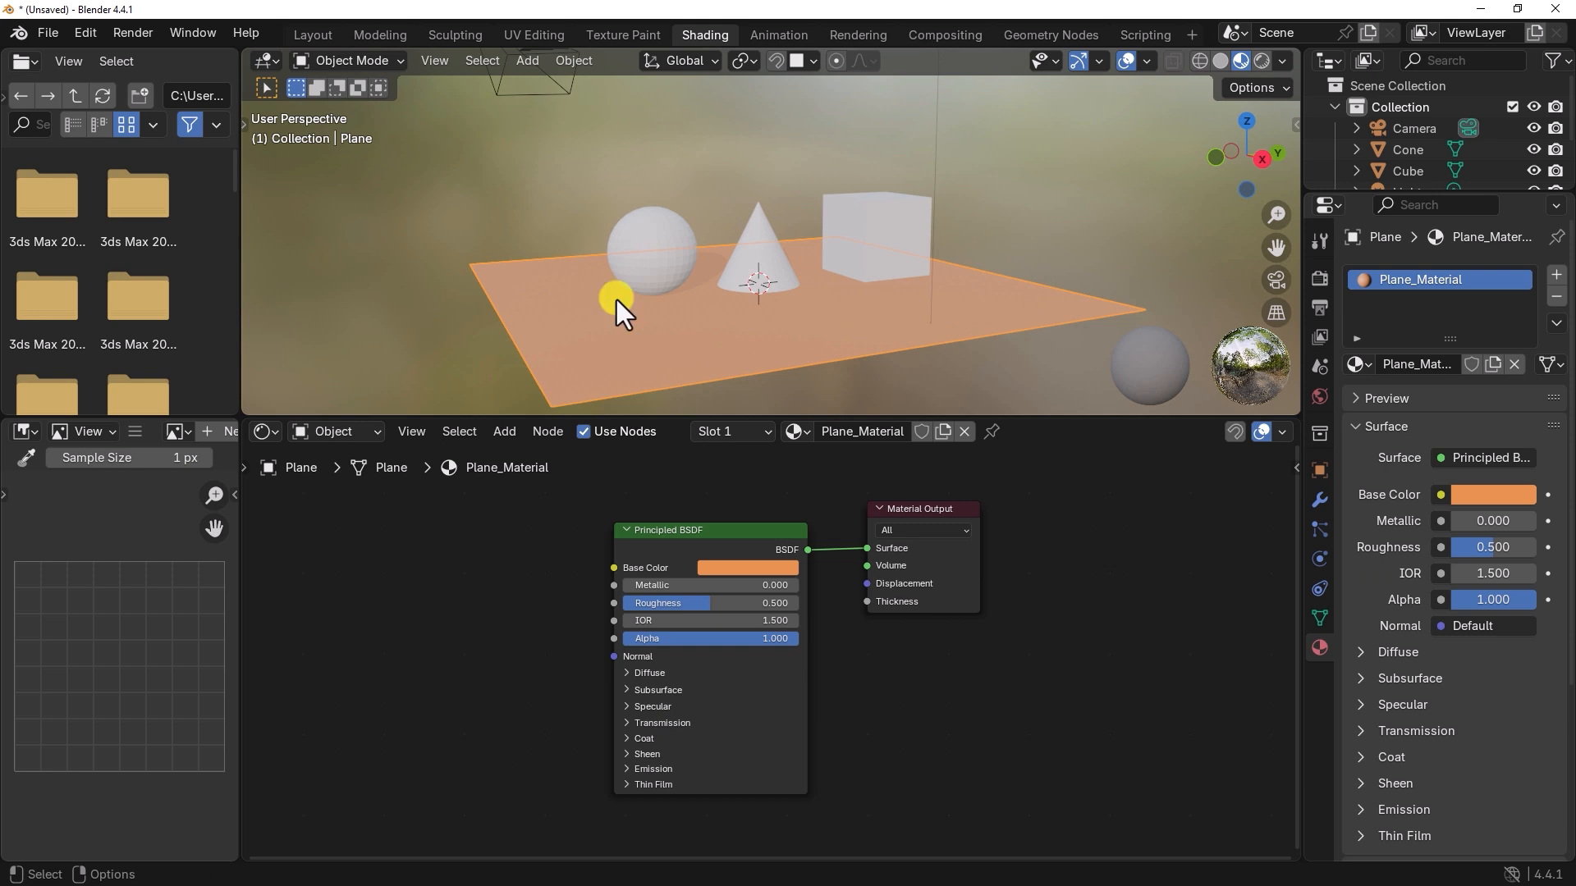
click(1262, 60)
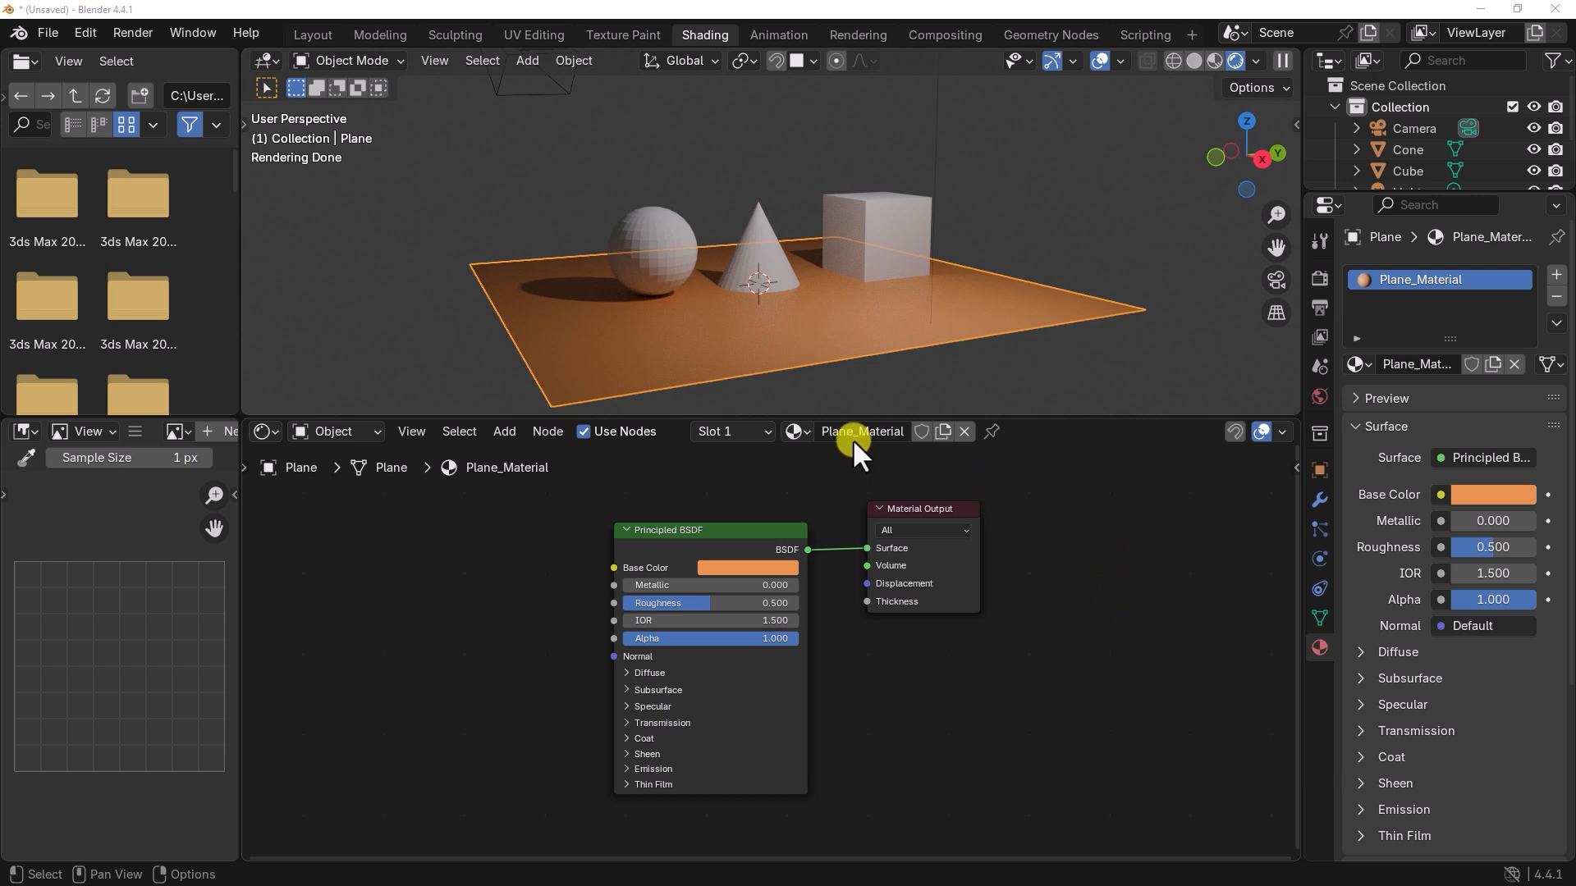
Step: Assign Default_Material to the plane from the shader editor, and switch back to Plane_Material
click(807, 431)
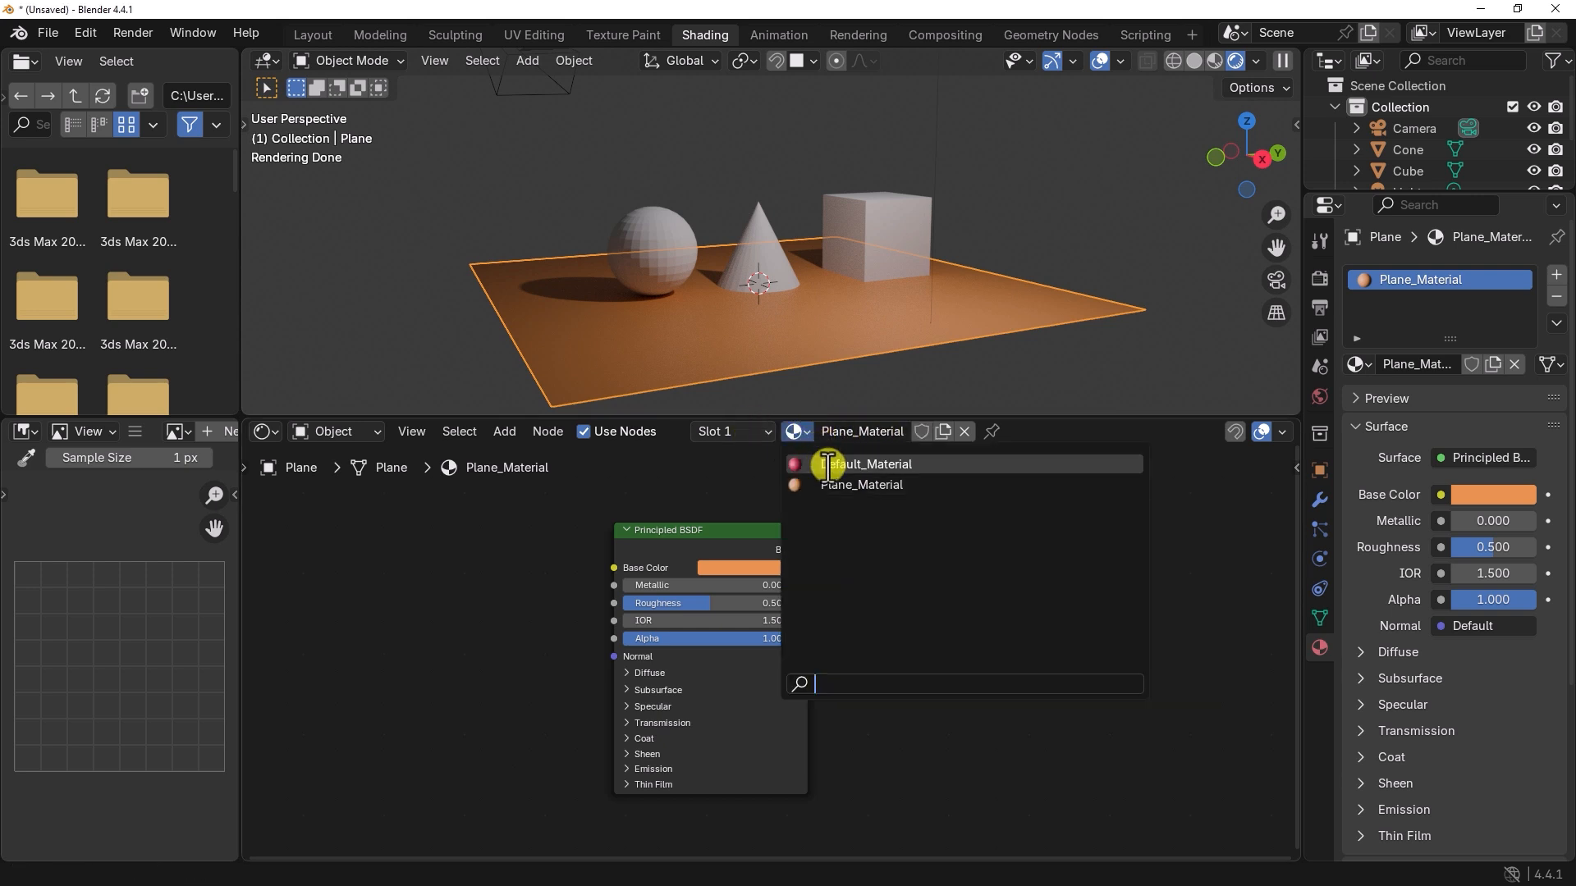
click(828, 464)
click(797, 431)
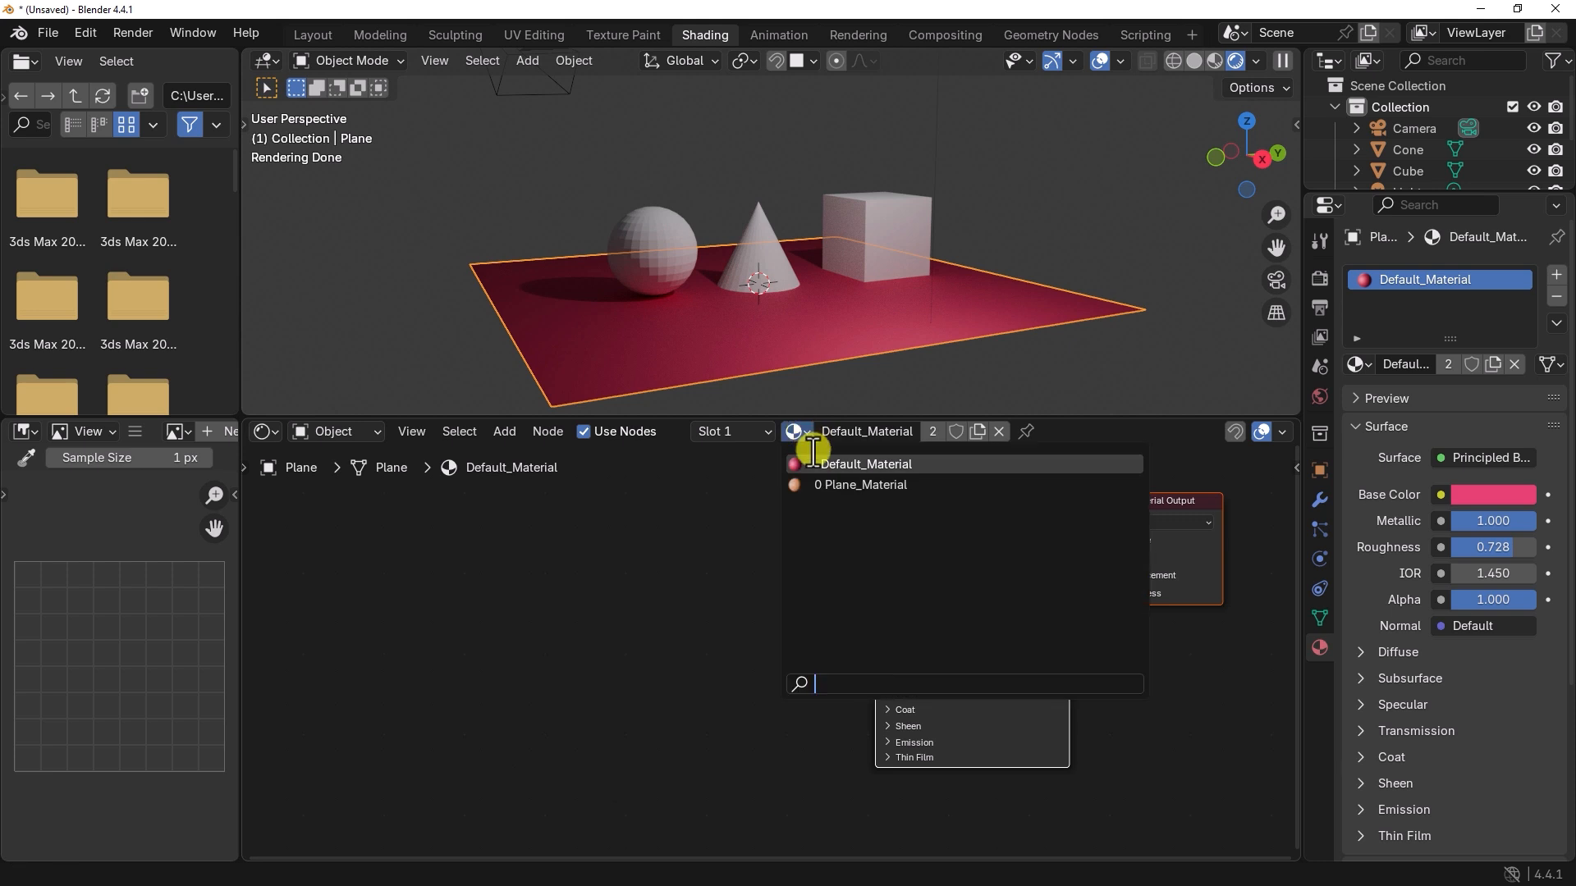
click(819, 484)
click(767, 430)
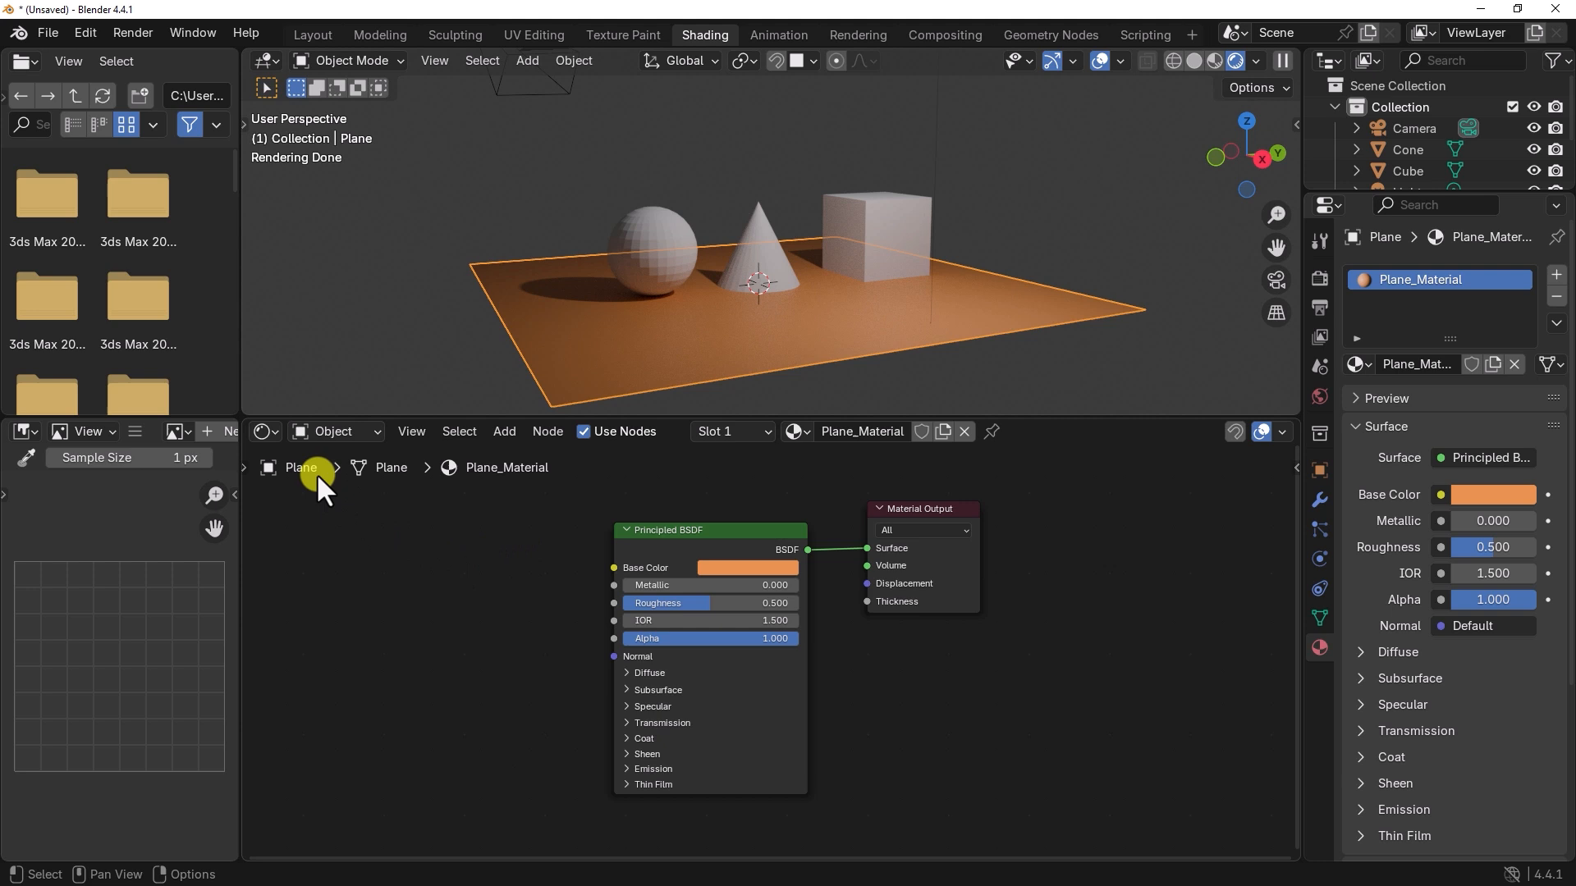
Step: Switch the shader editor to the World shader type and make the Background node's color a slightly lighter gray
click(267, 432)
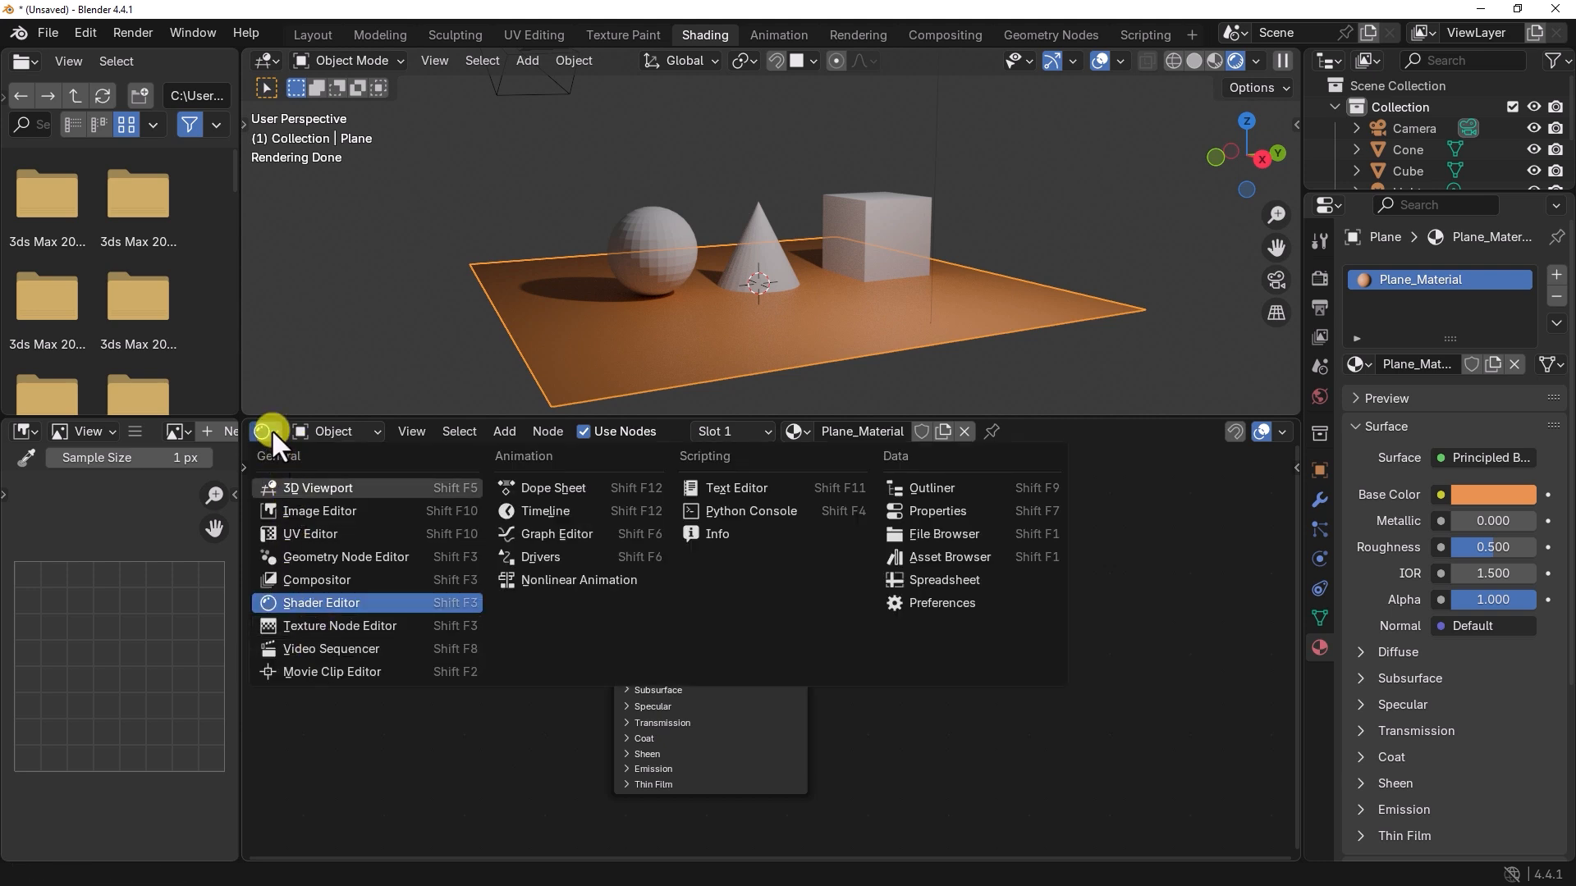
click(271, 430)
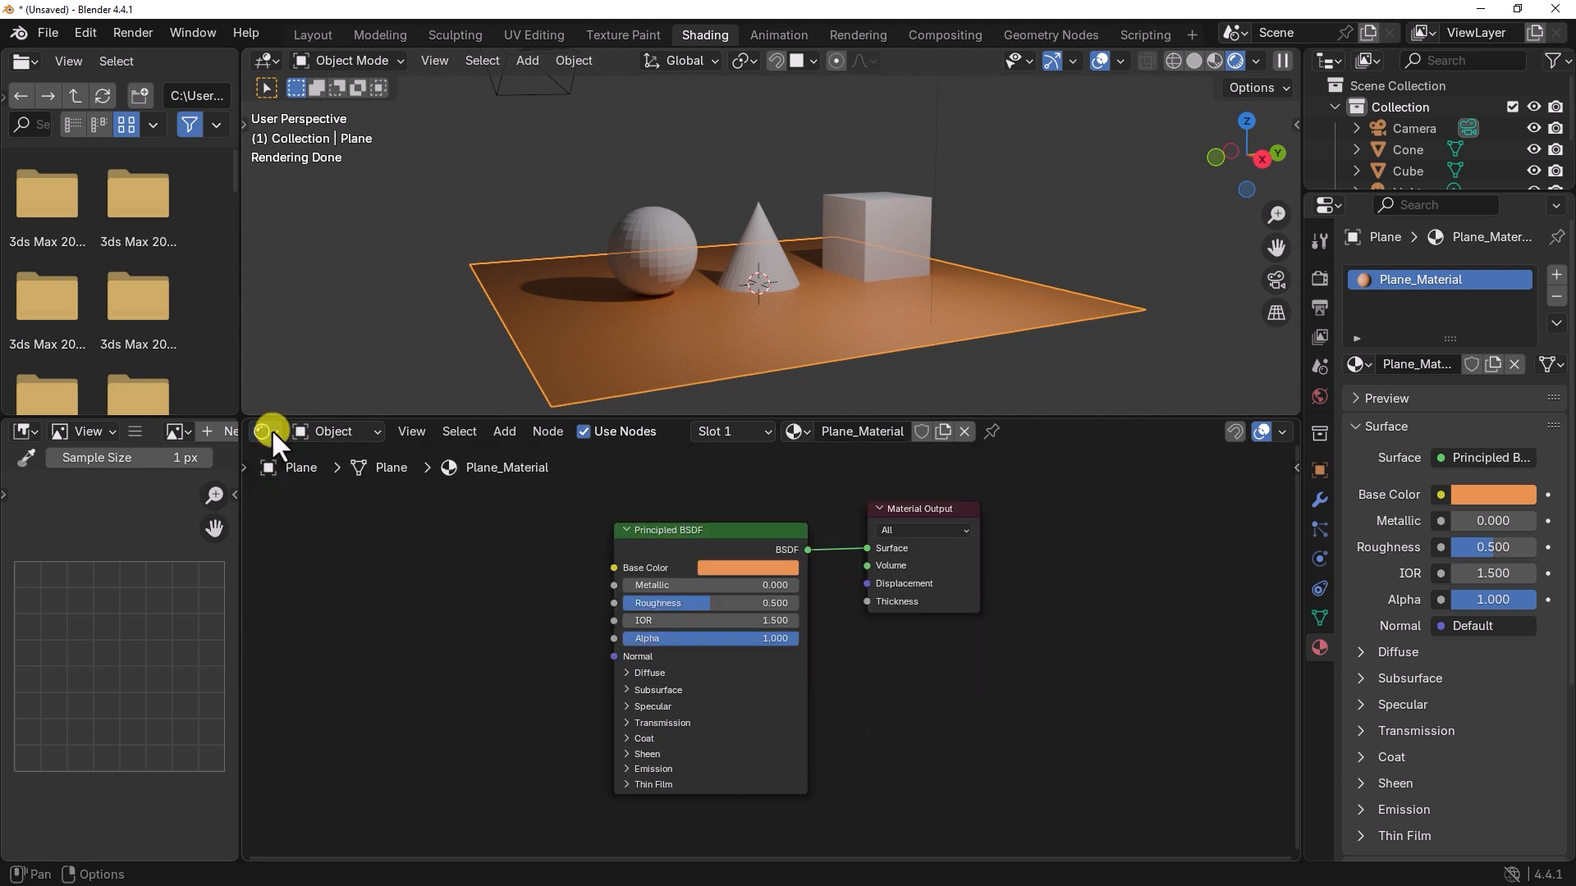
click(356, 433)
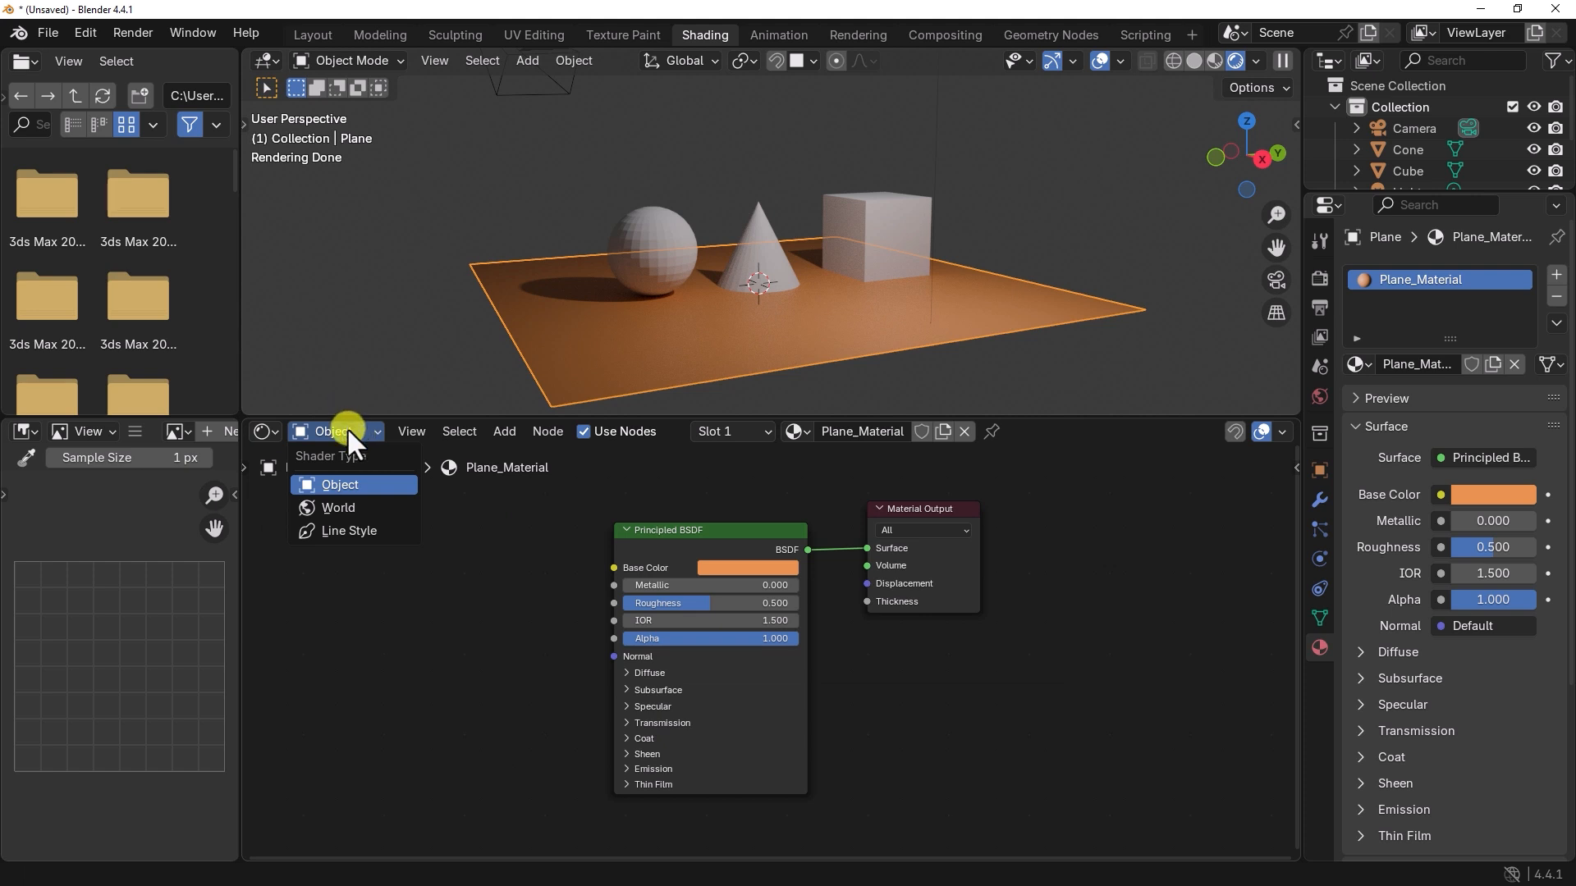
click(335, 510)
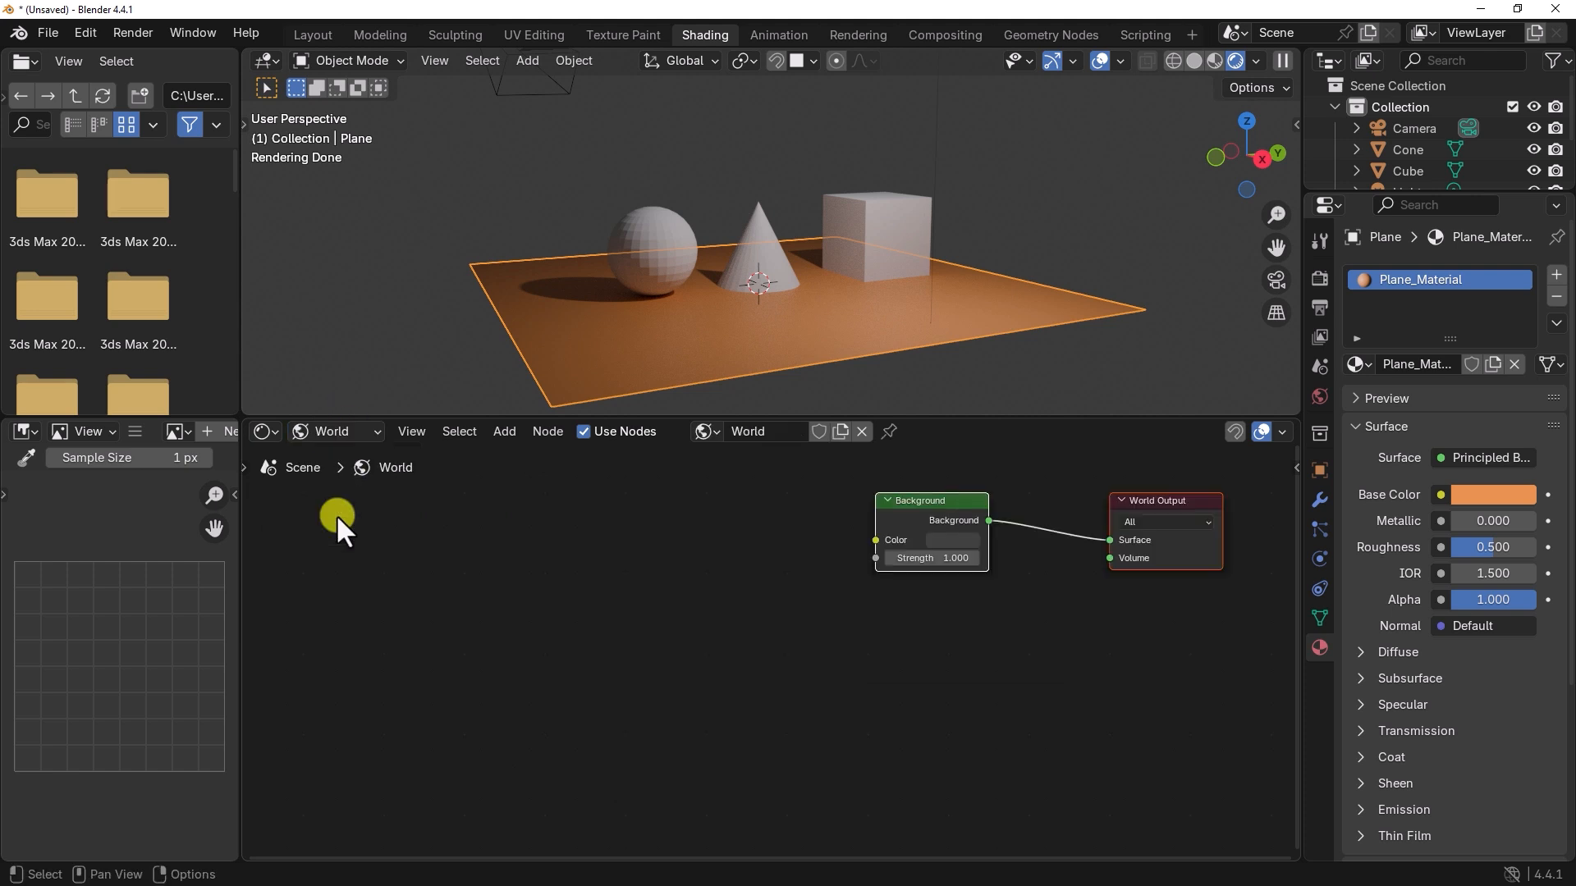
middle_drag(859, 573, 630, 644)
scroll(698, 641, up, 4)
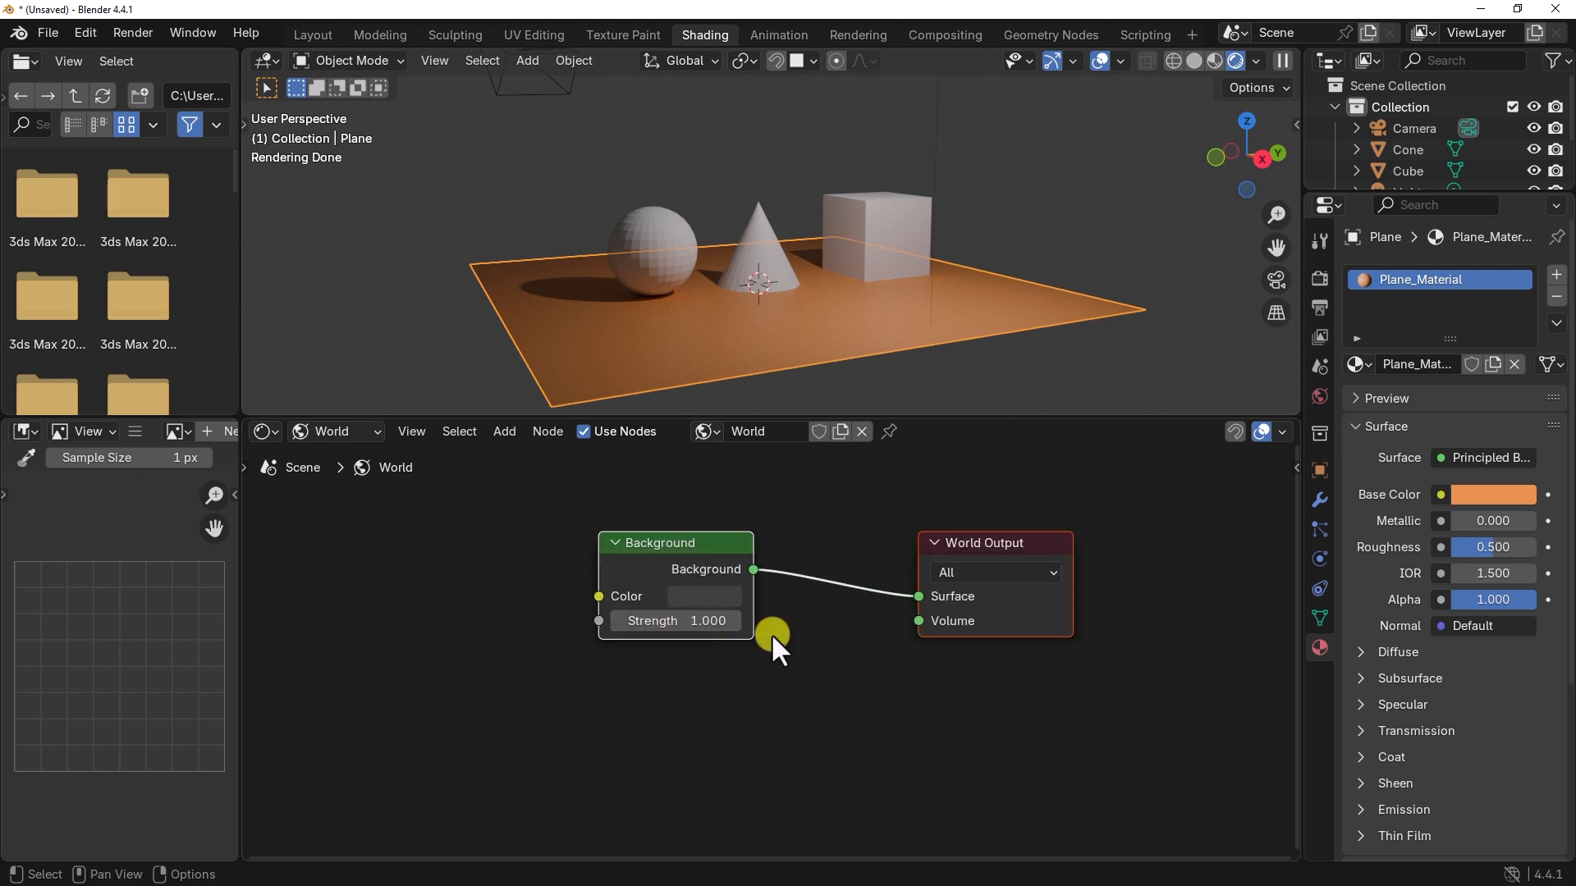
middle_drag(826, 617, 863, 624)
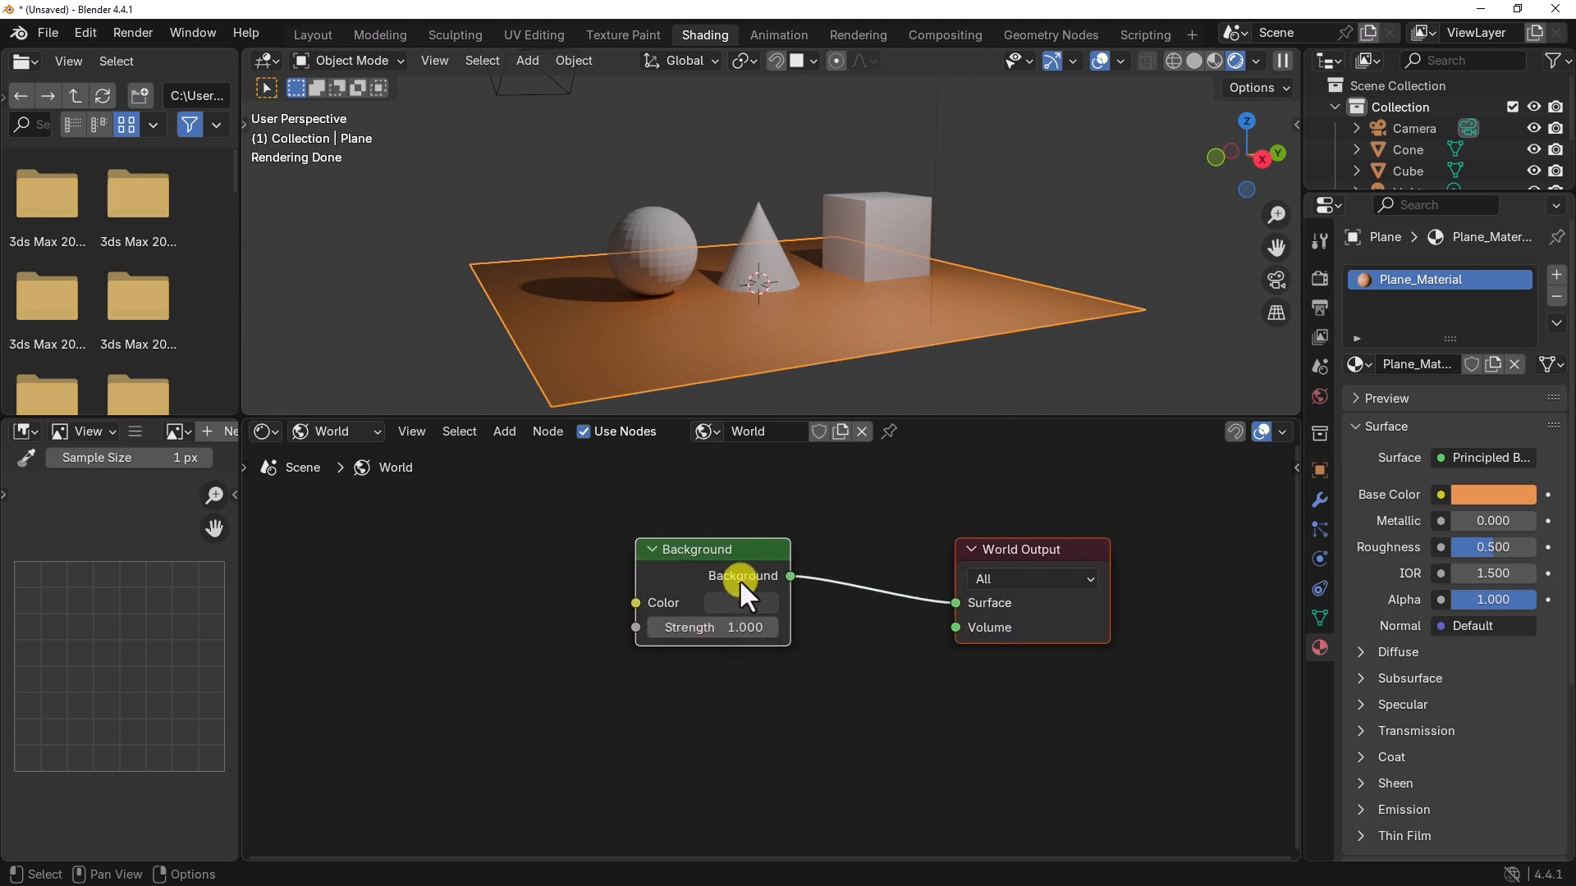
click(721, 602)
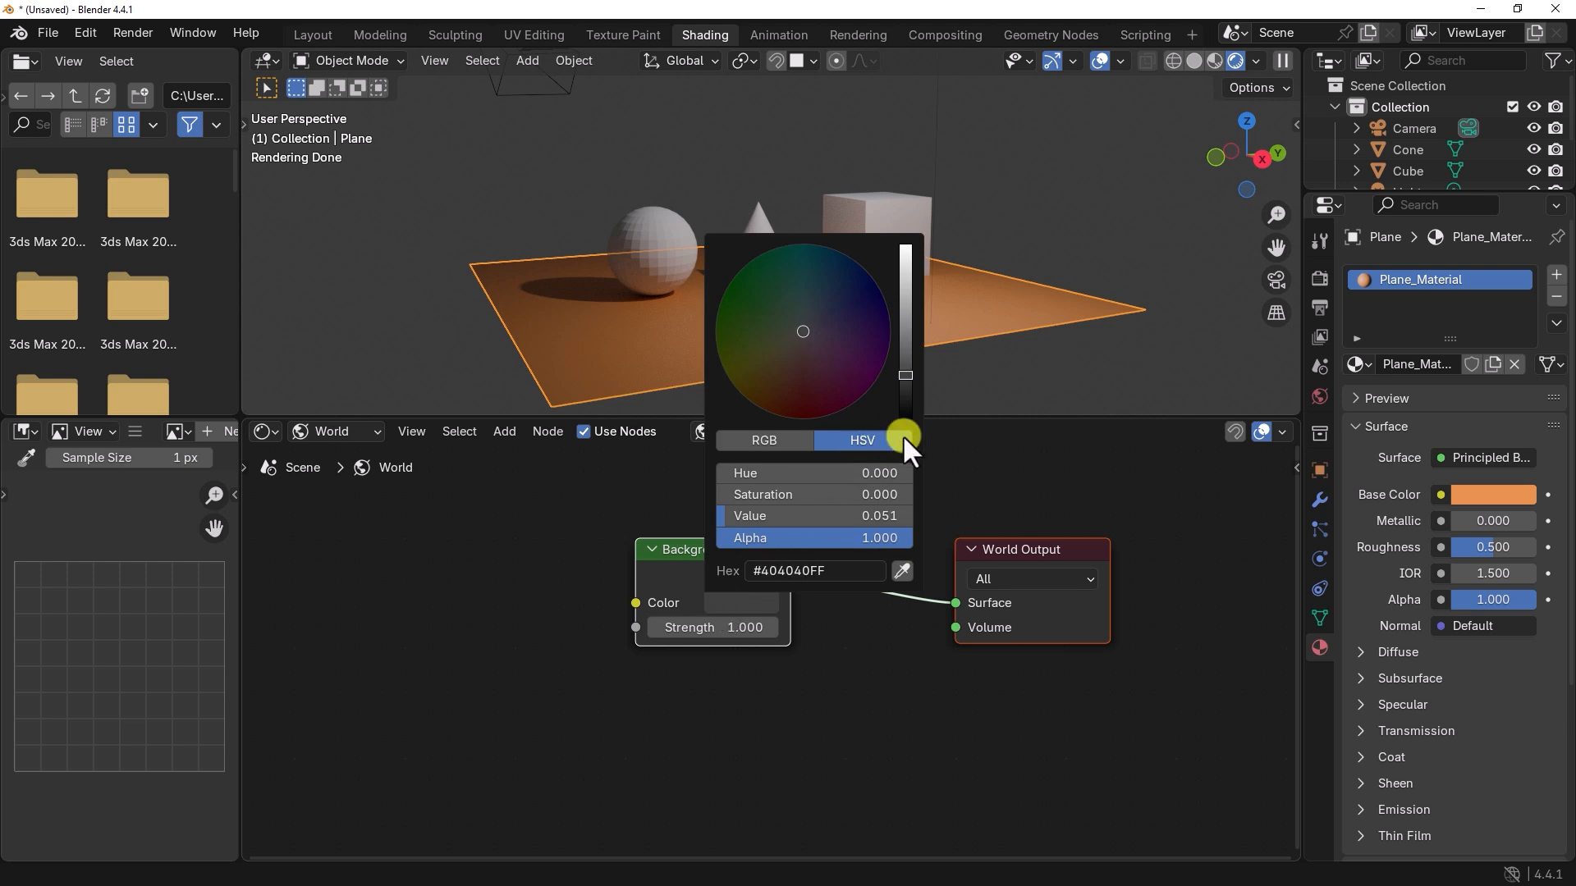
mouse_move(906, 368)
mouse_down()
mouse_move(900, 380)
mouse_move(900, 363)
mouse_up()
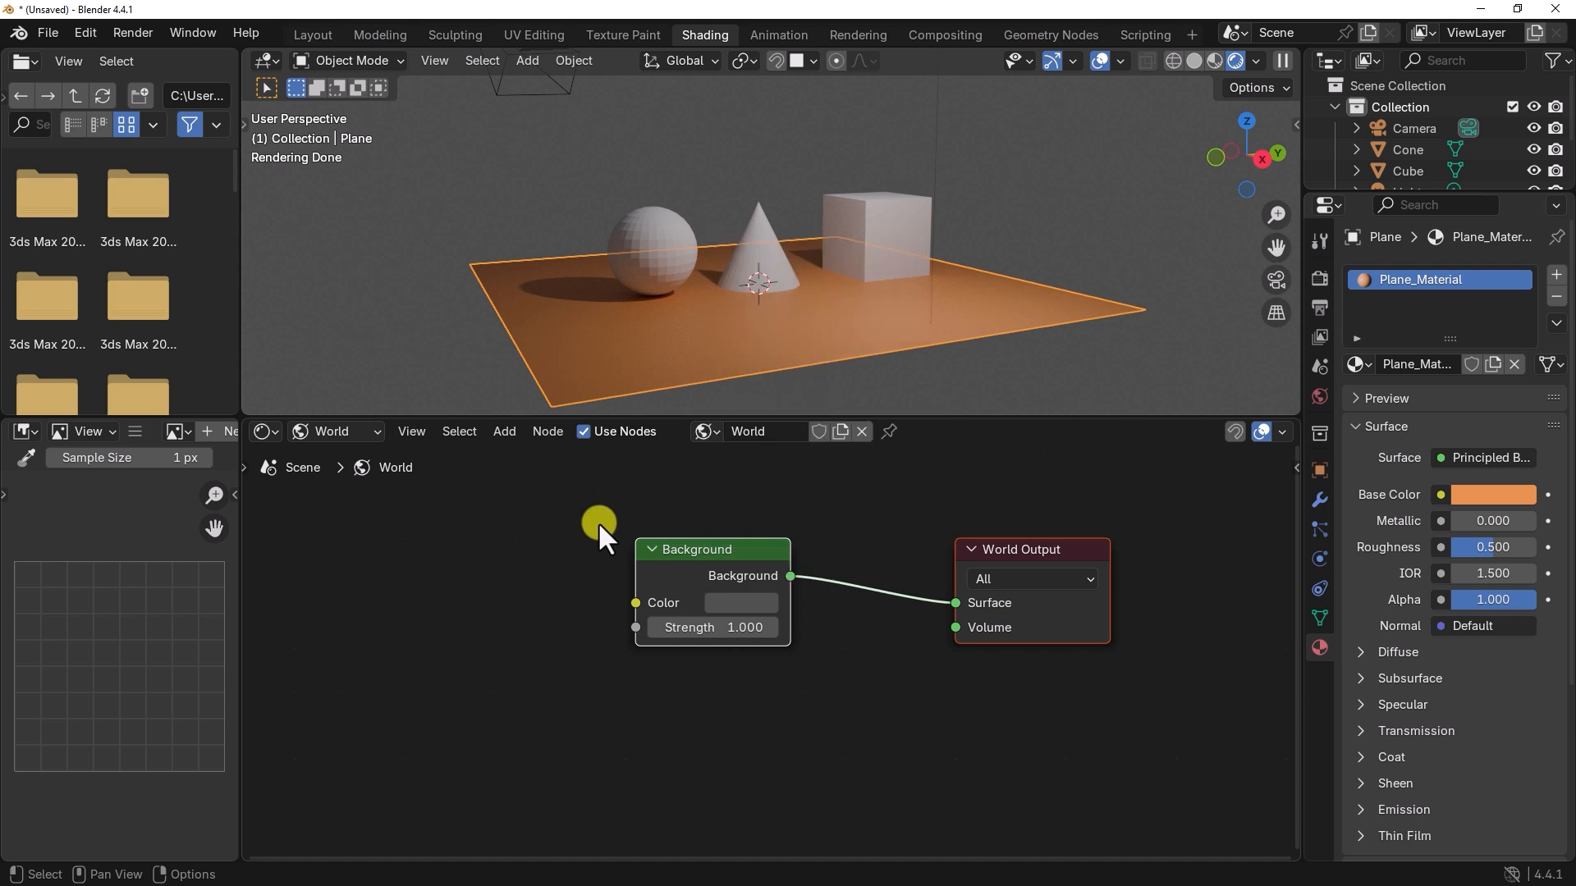
middle_drag(614, 545, 621, 546)
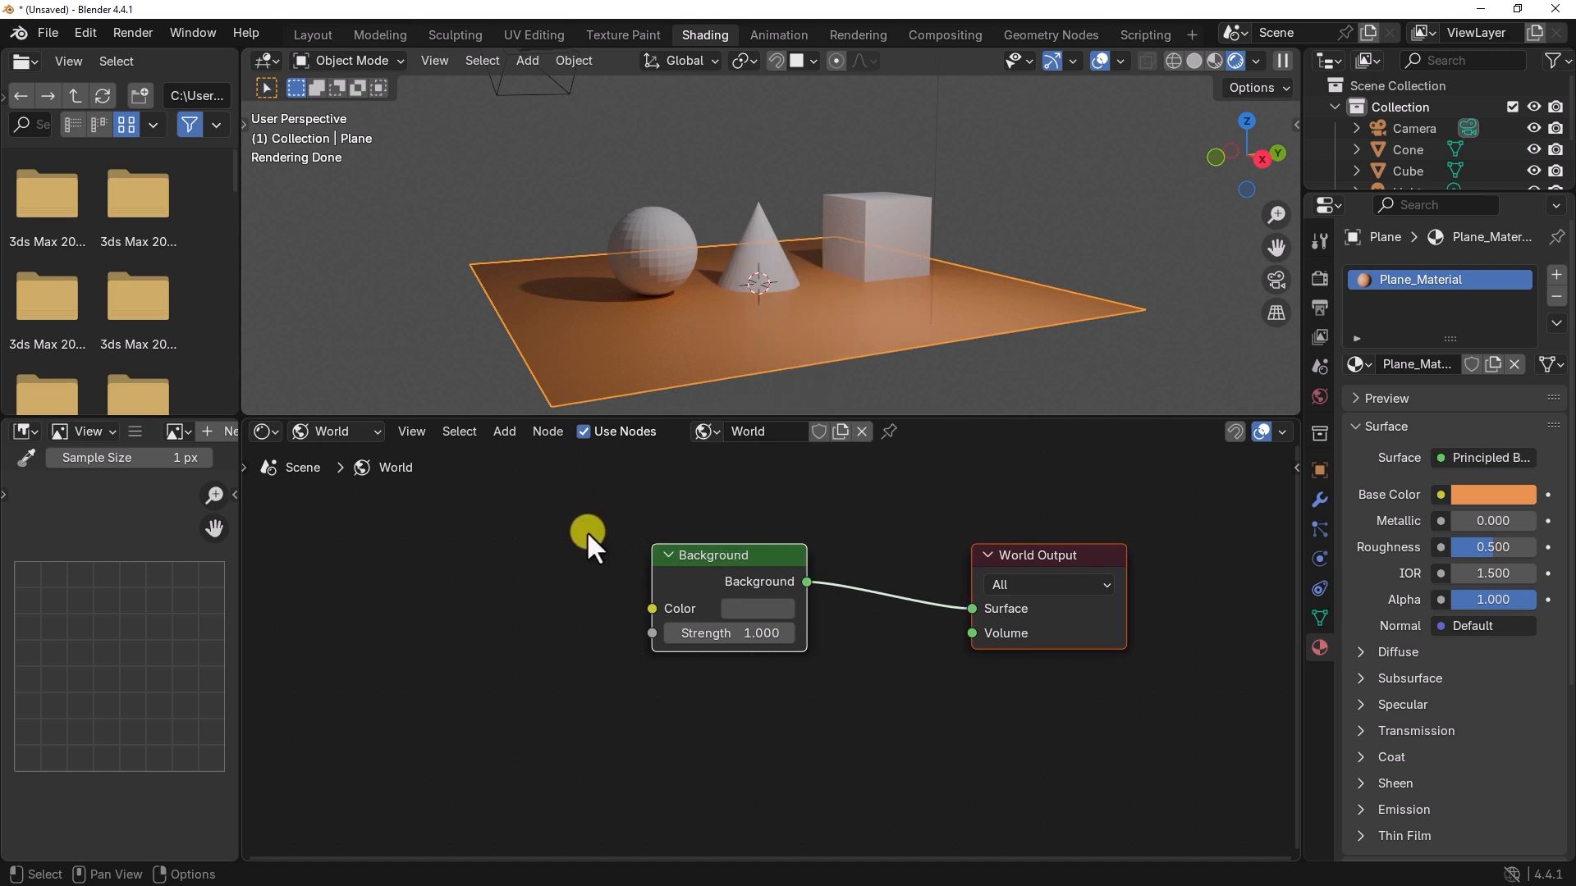
Step: Return the shader editor to the Object shader type and look through the node categories that can be added
click(347, 430)
click(345, 486)
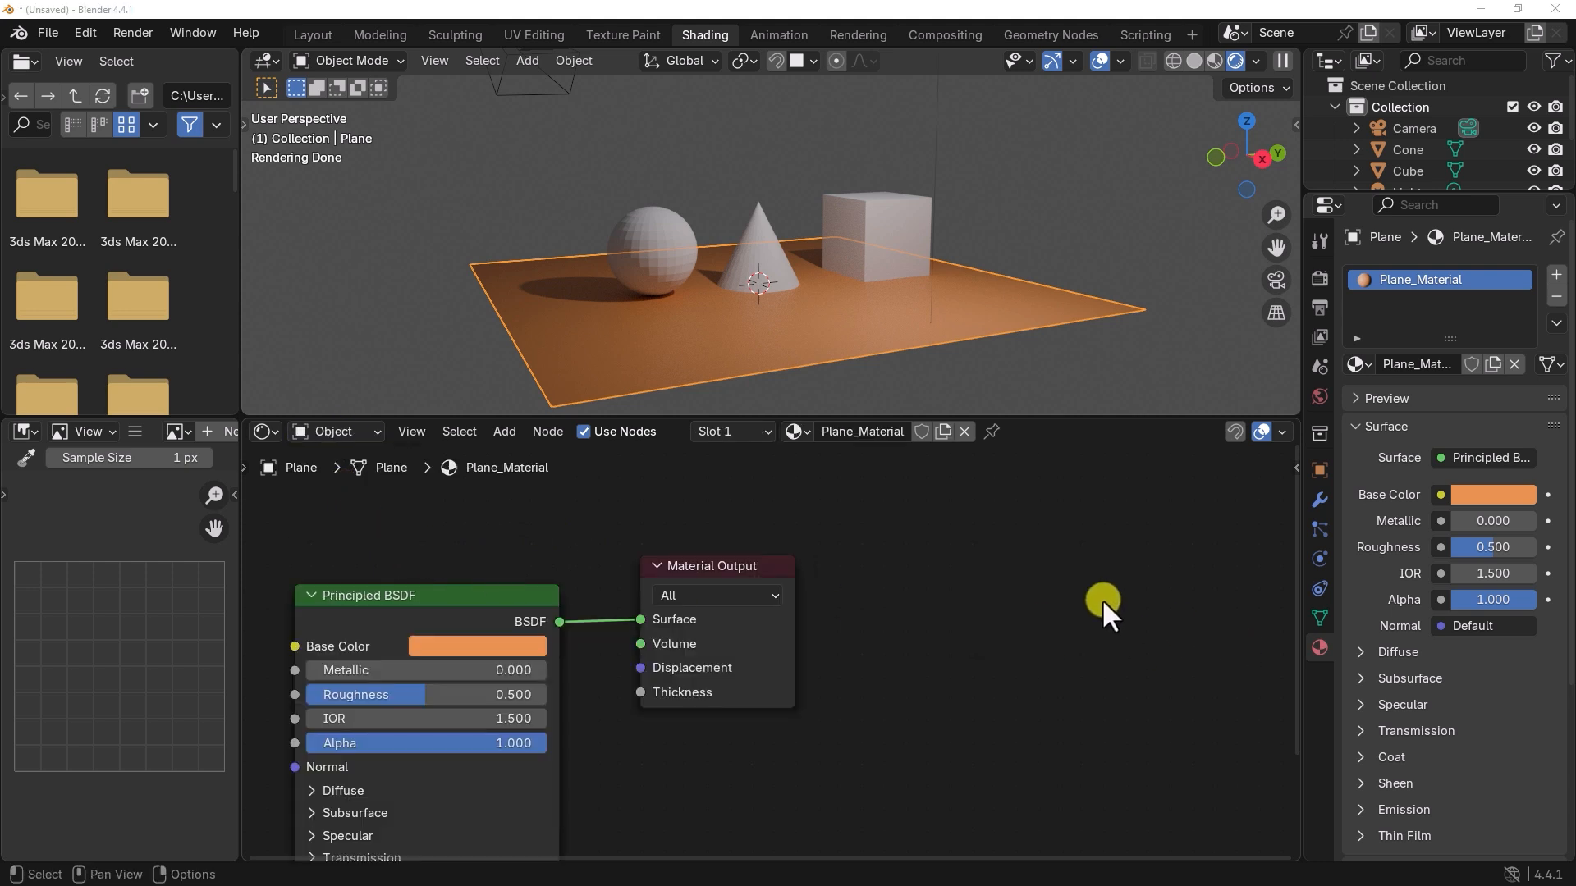
click(503, 432)
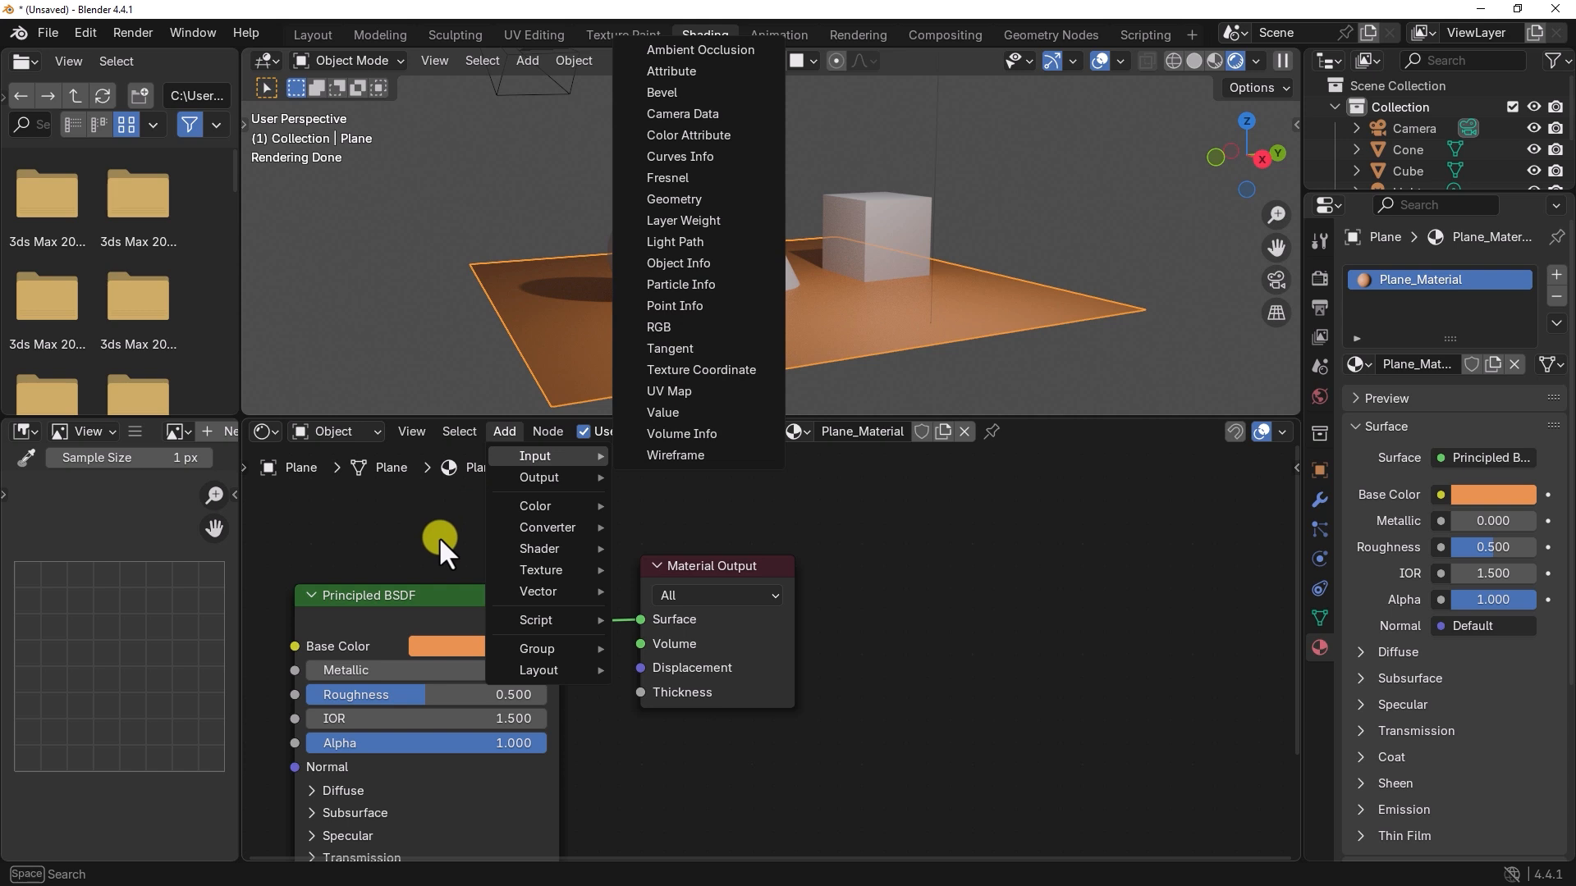
mouse_move(546, 575)
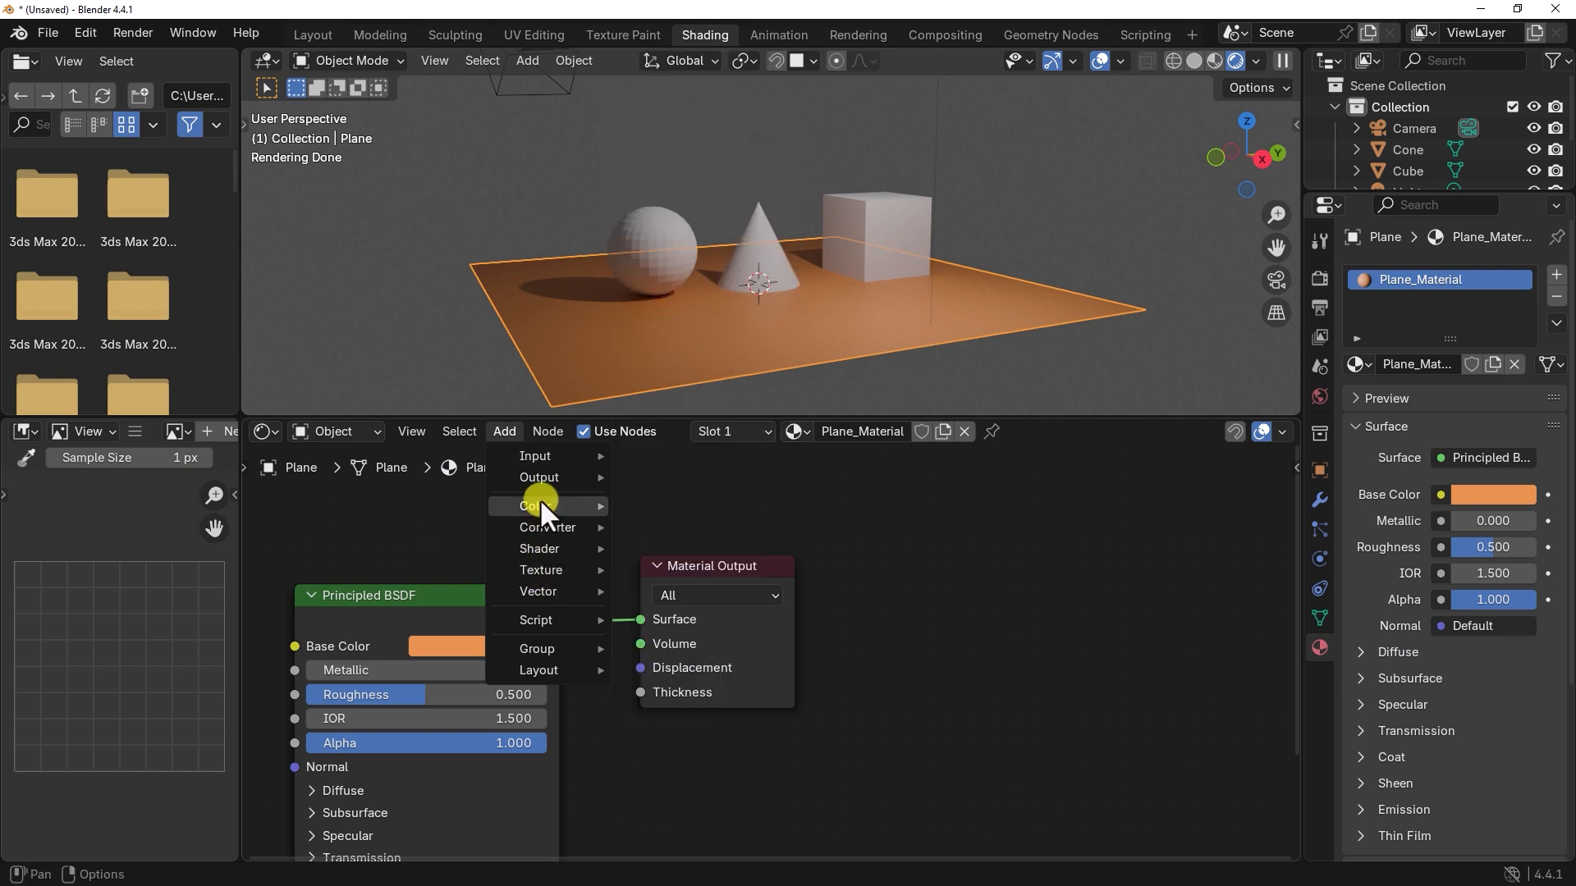
mouse_move(541, 502)
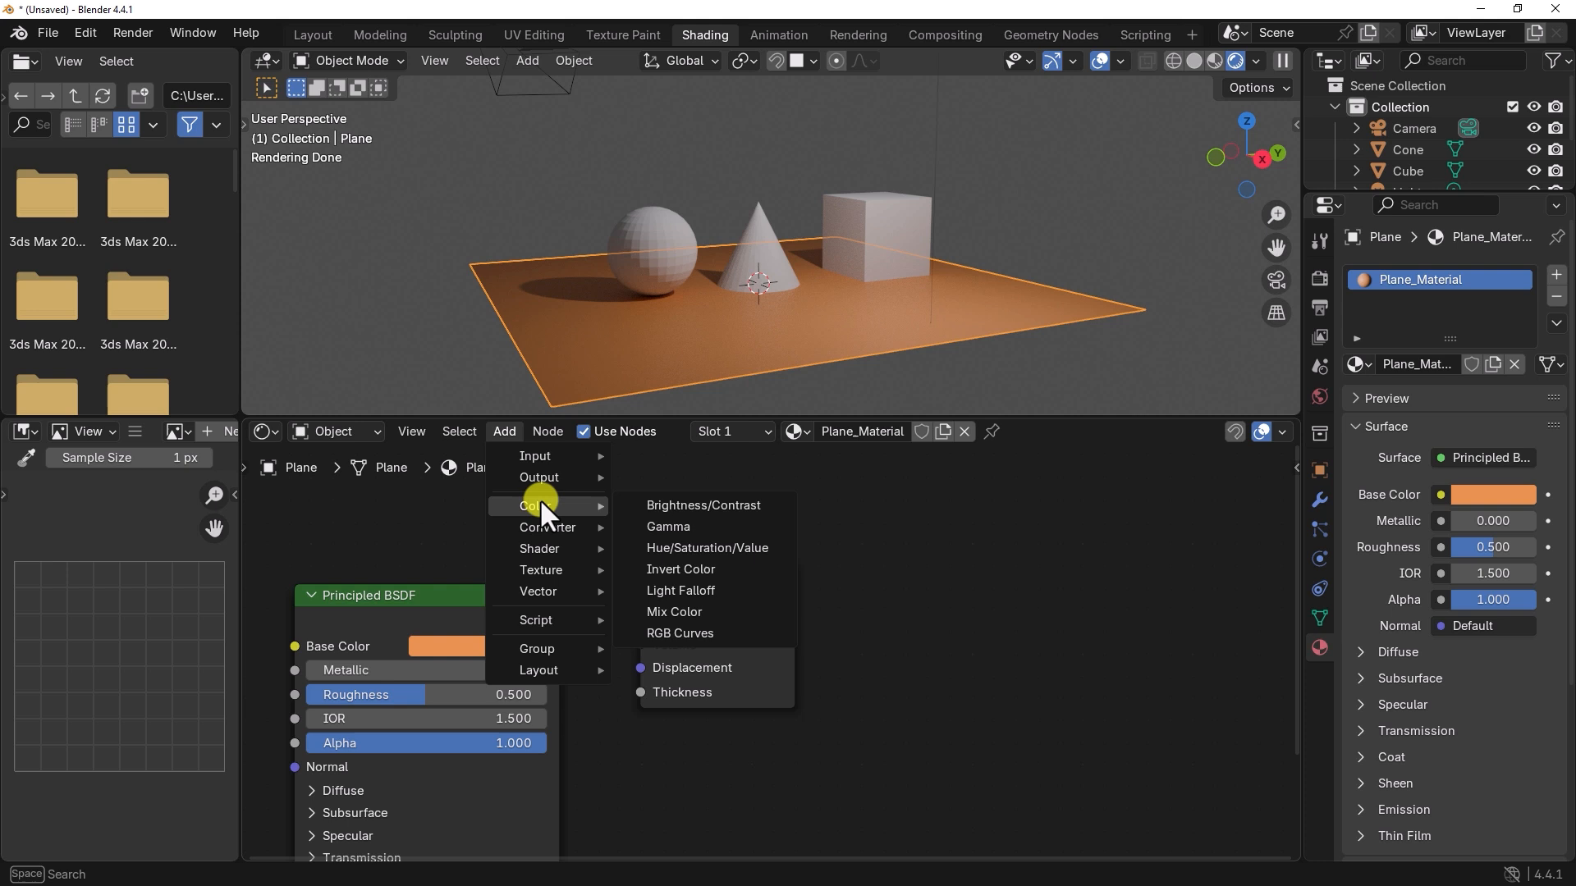
click(470, 560)
middle_drag(520, 579, 778, 448)
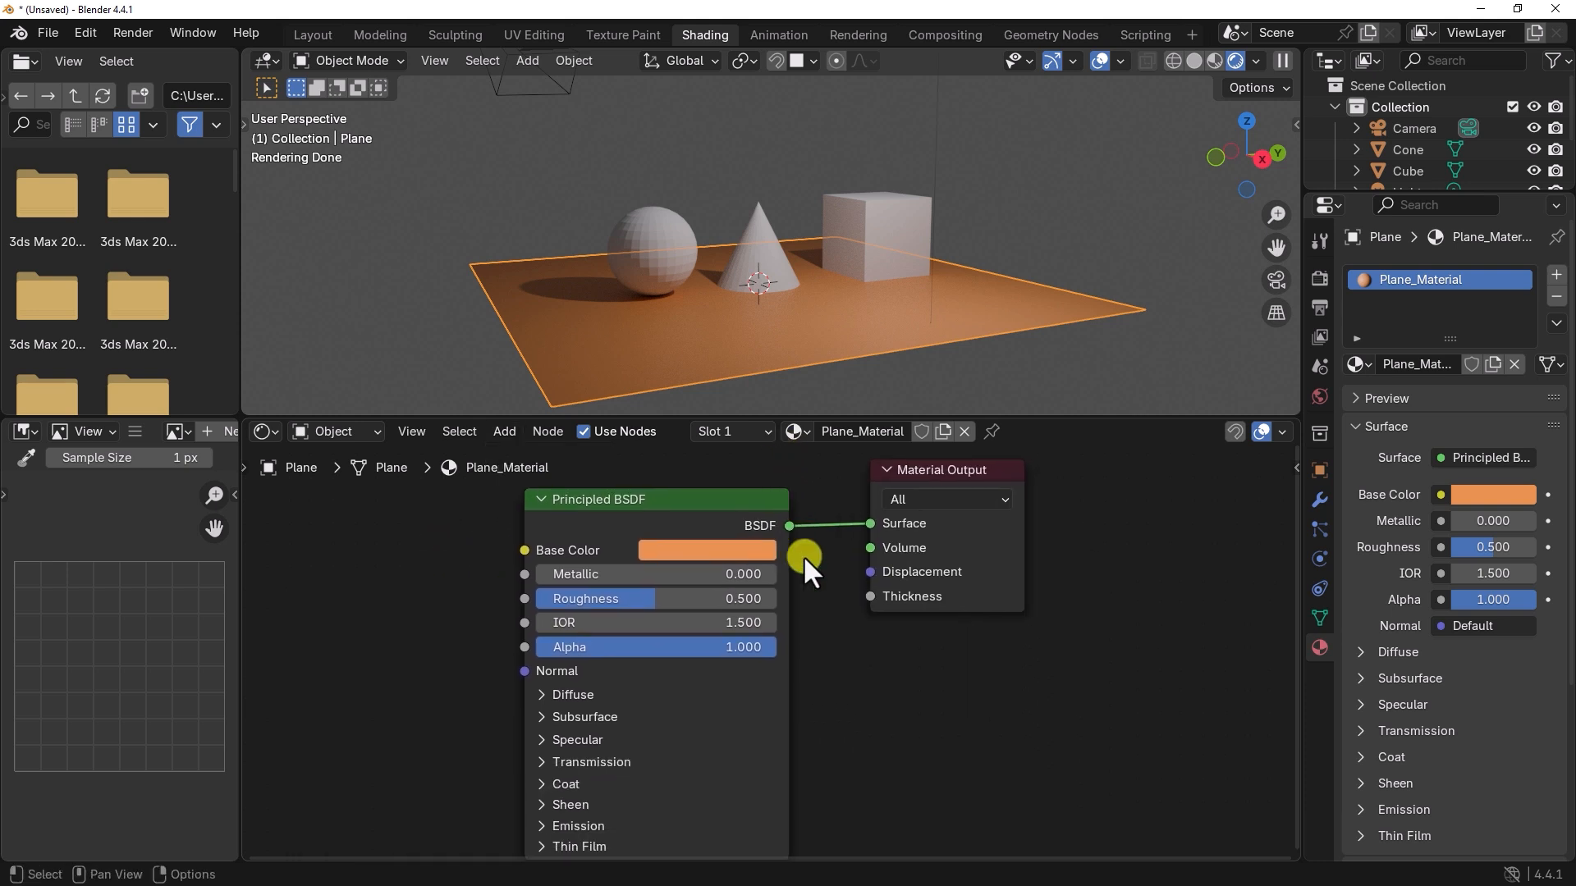
scroll(822, 592, down, 1)
middle_drag(840, 650, 870, 655)
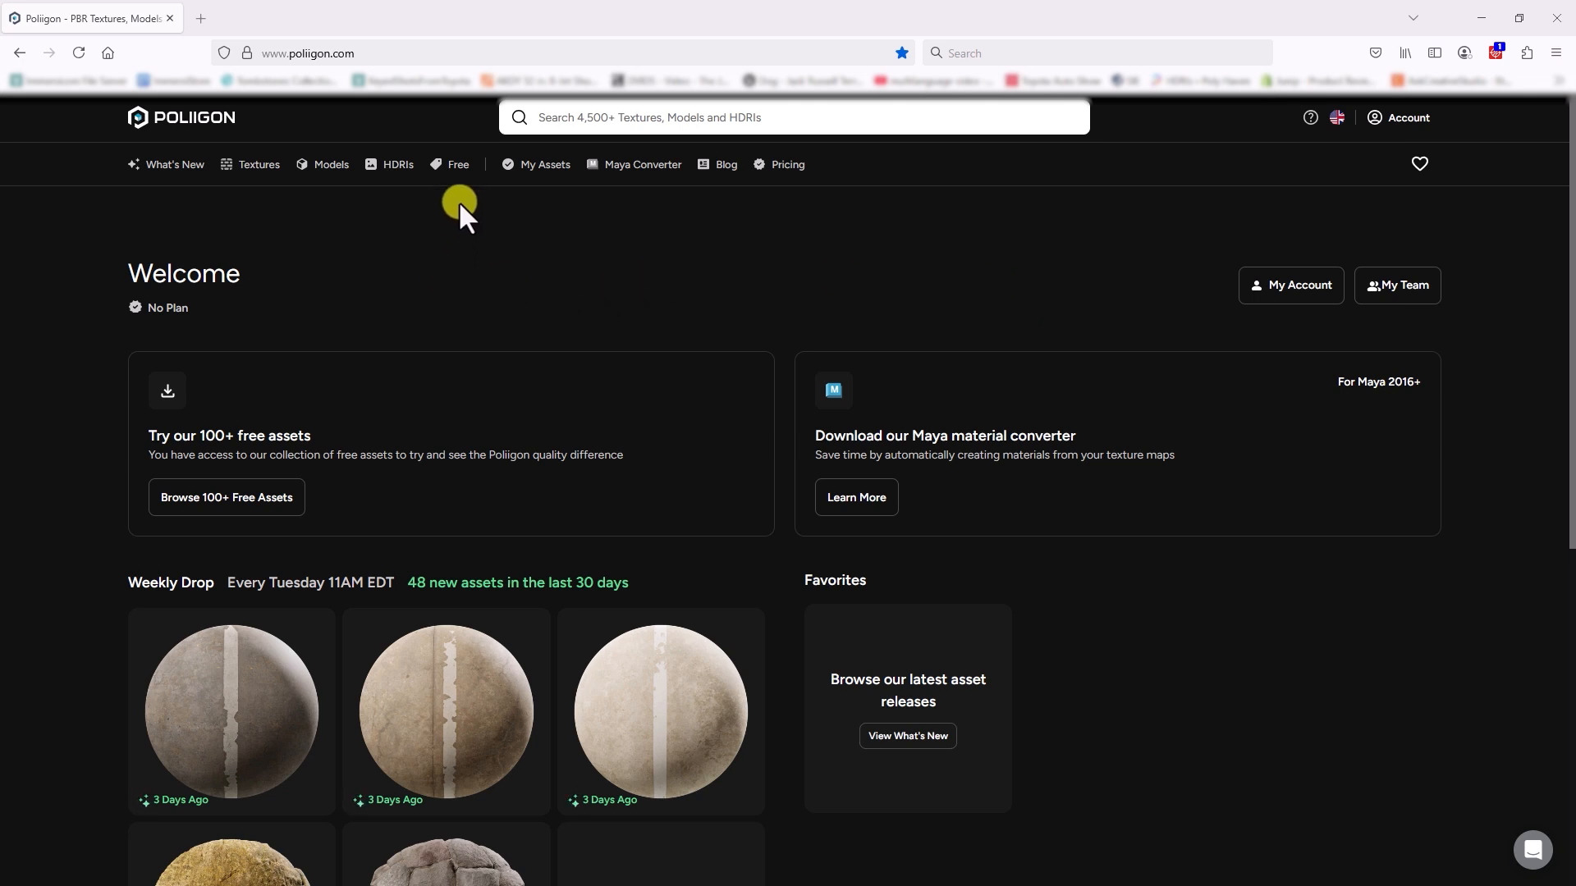
Step: Switch to the Poliigon website in the browser, look at its models and HDRIs, and open the free assets collection
click(306, 167)
click(400, 168)
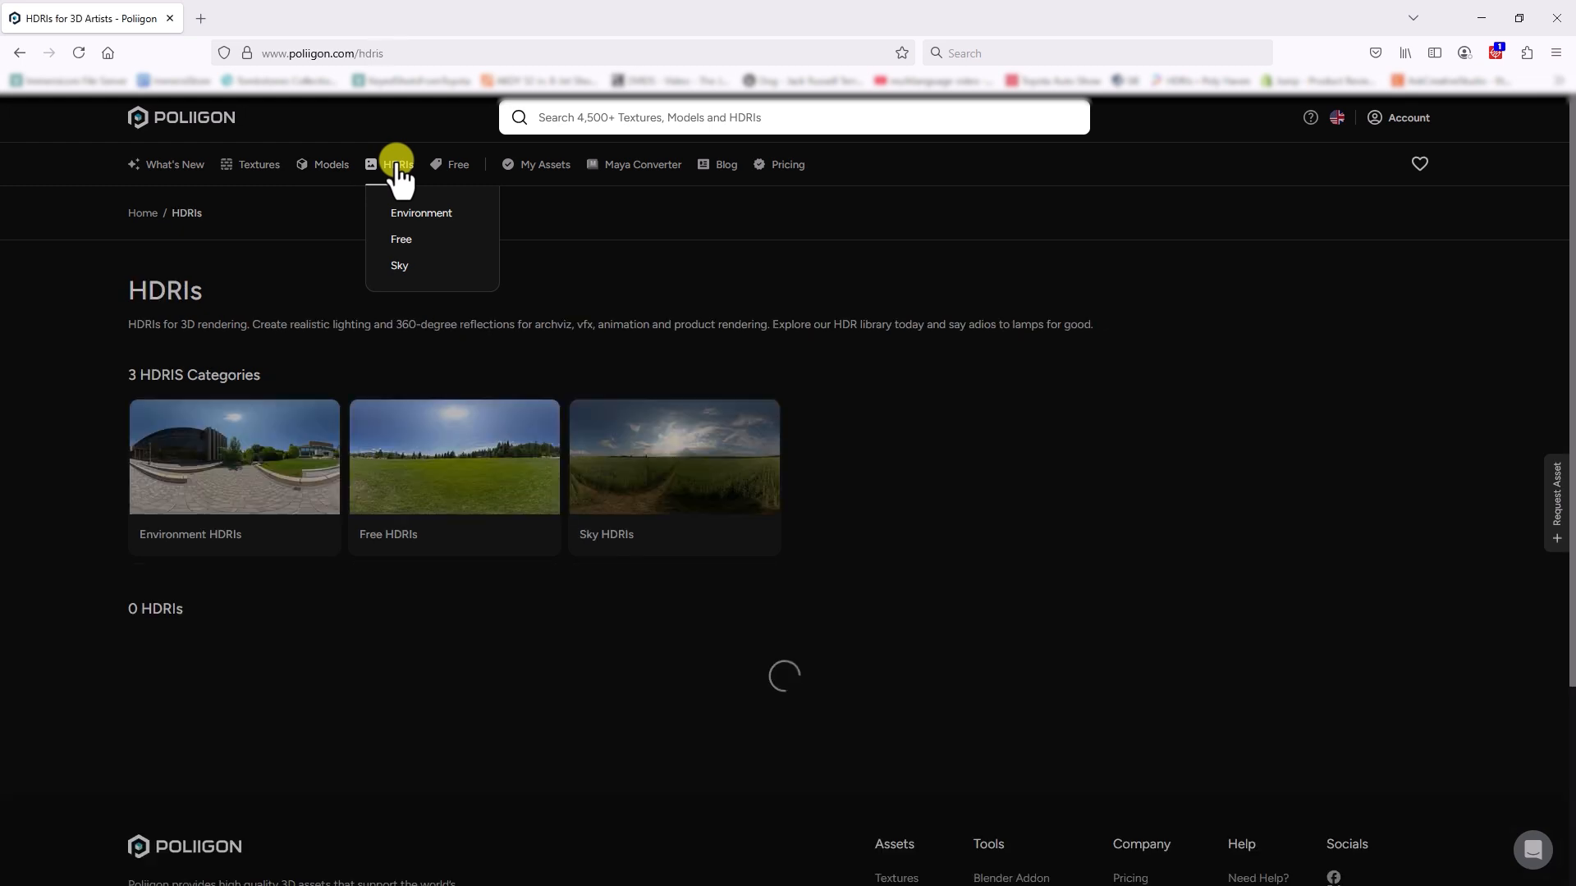
click(462, 169)
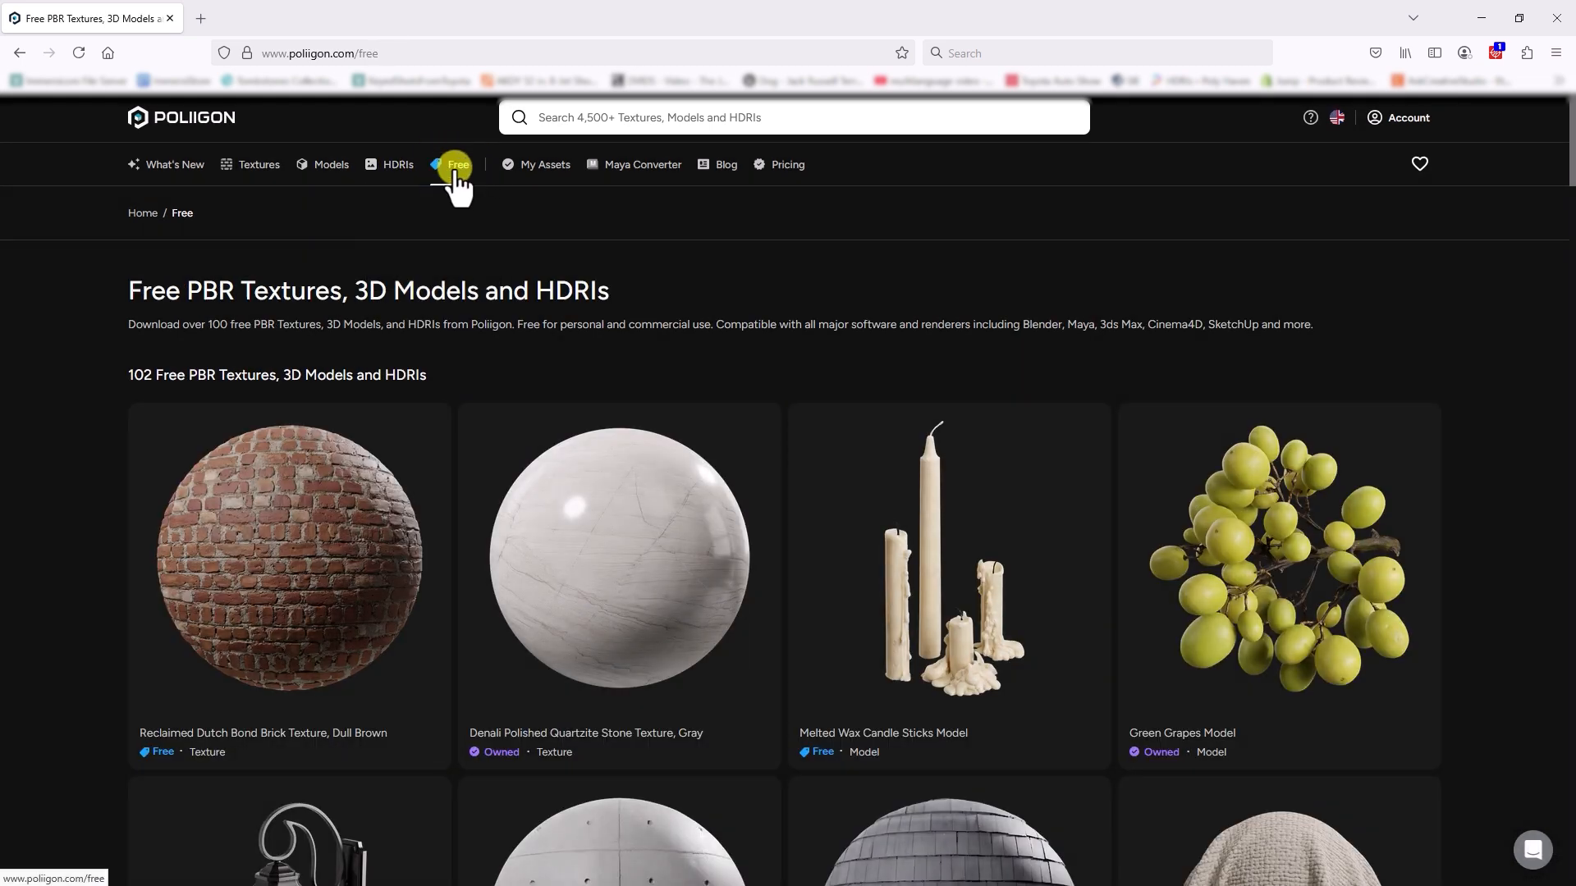
Step: Look over the free assets and open the Denali Polished Quartzite Stone Texture, Gray page to view its preview images
scroll(884, 417, down, 2)
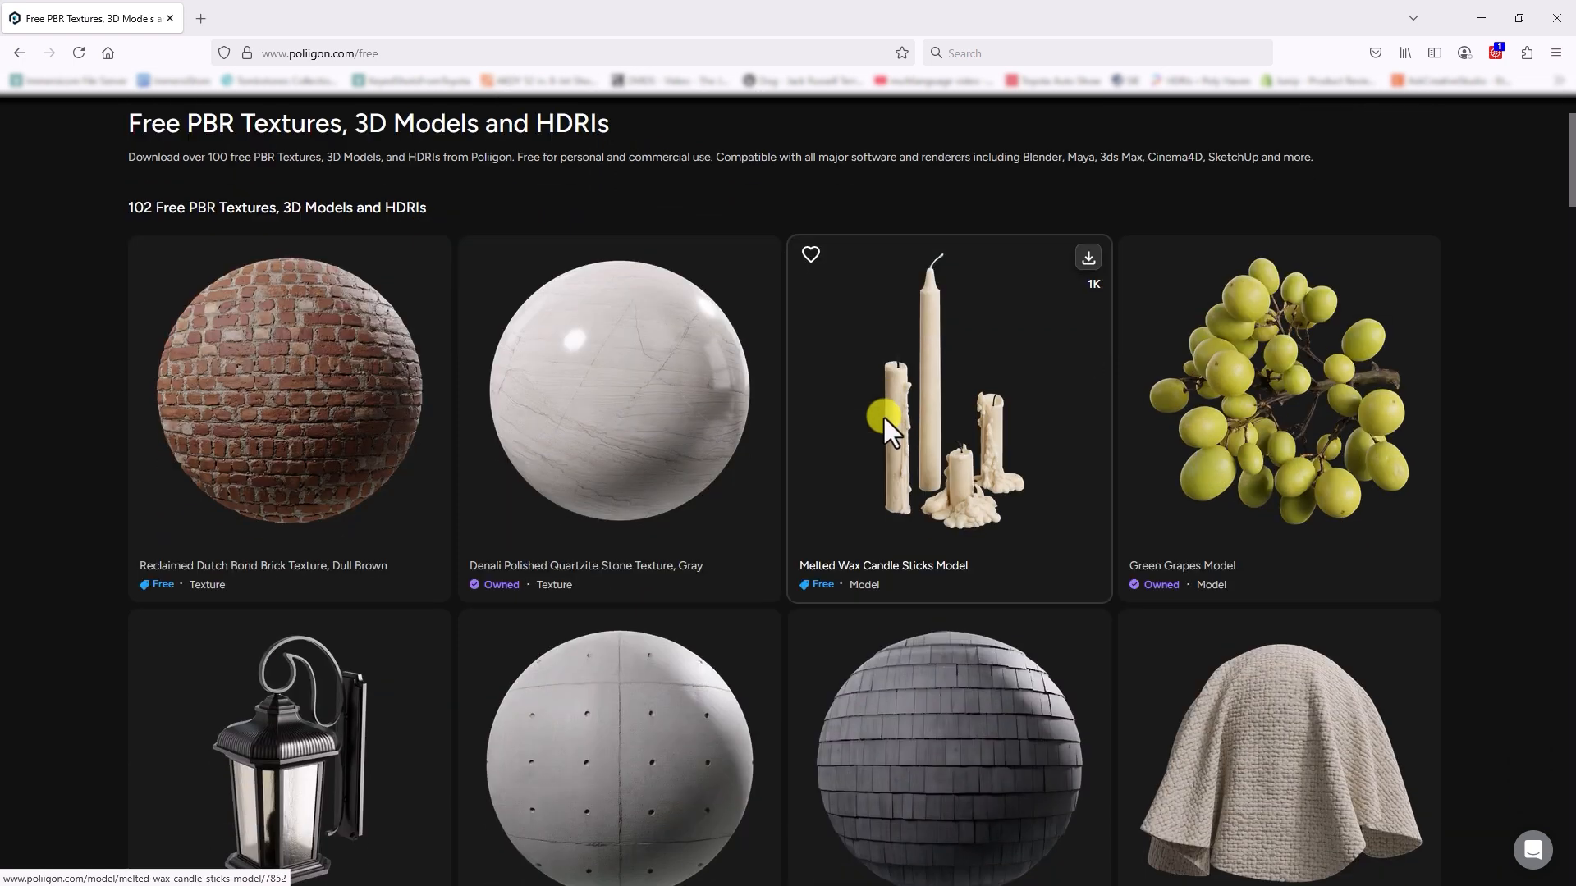
scroll(884, 417, up, 1)
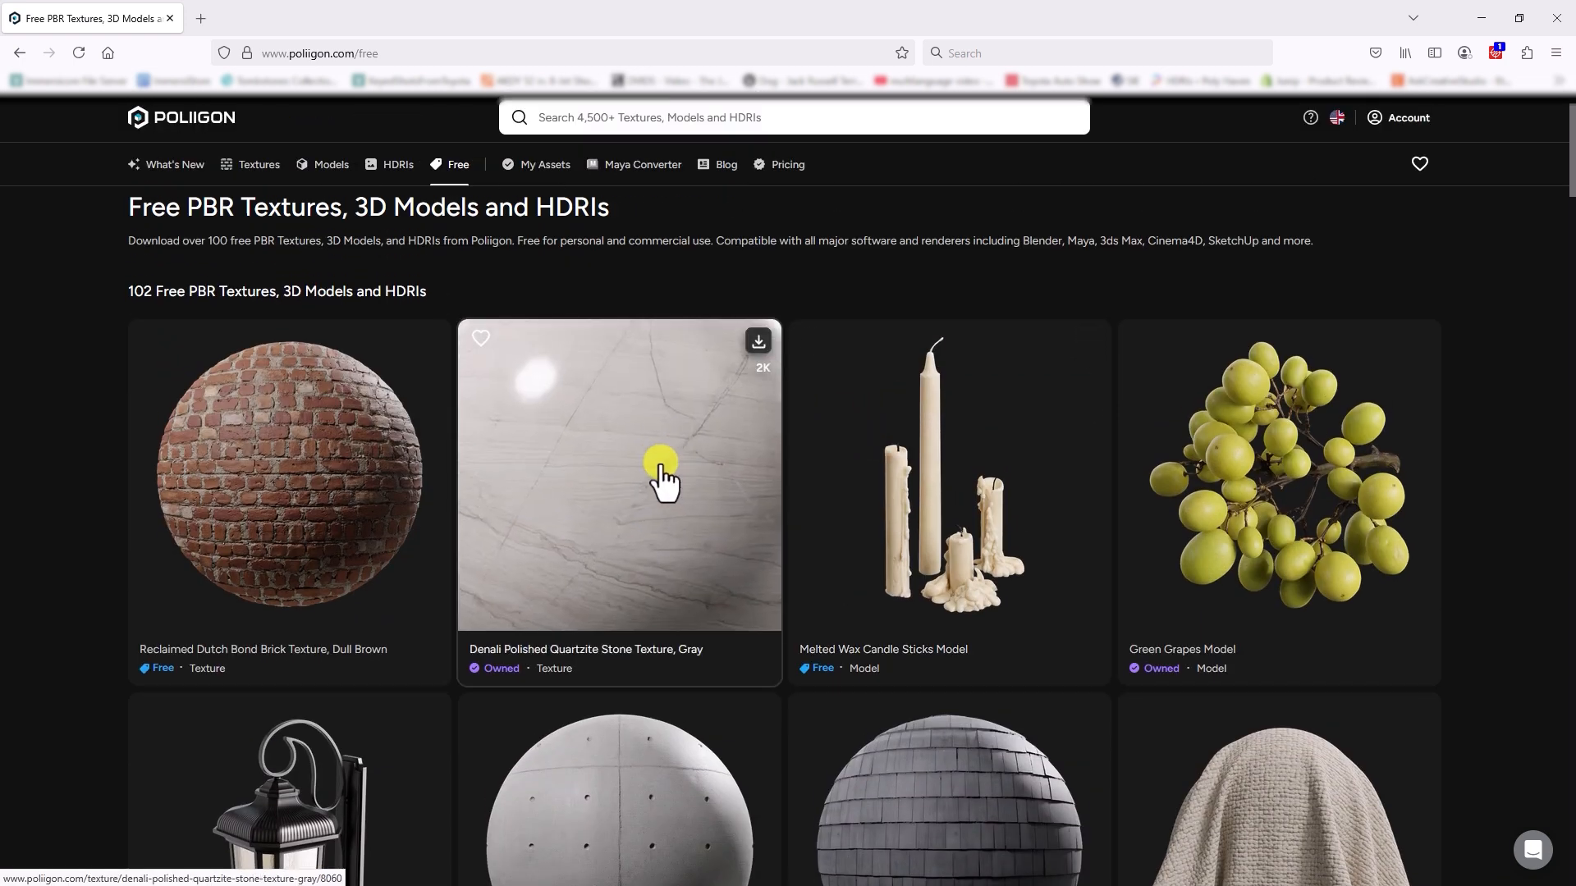
click(663, 476)
scroll(665, 466, down, 3)
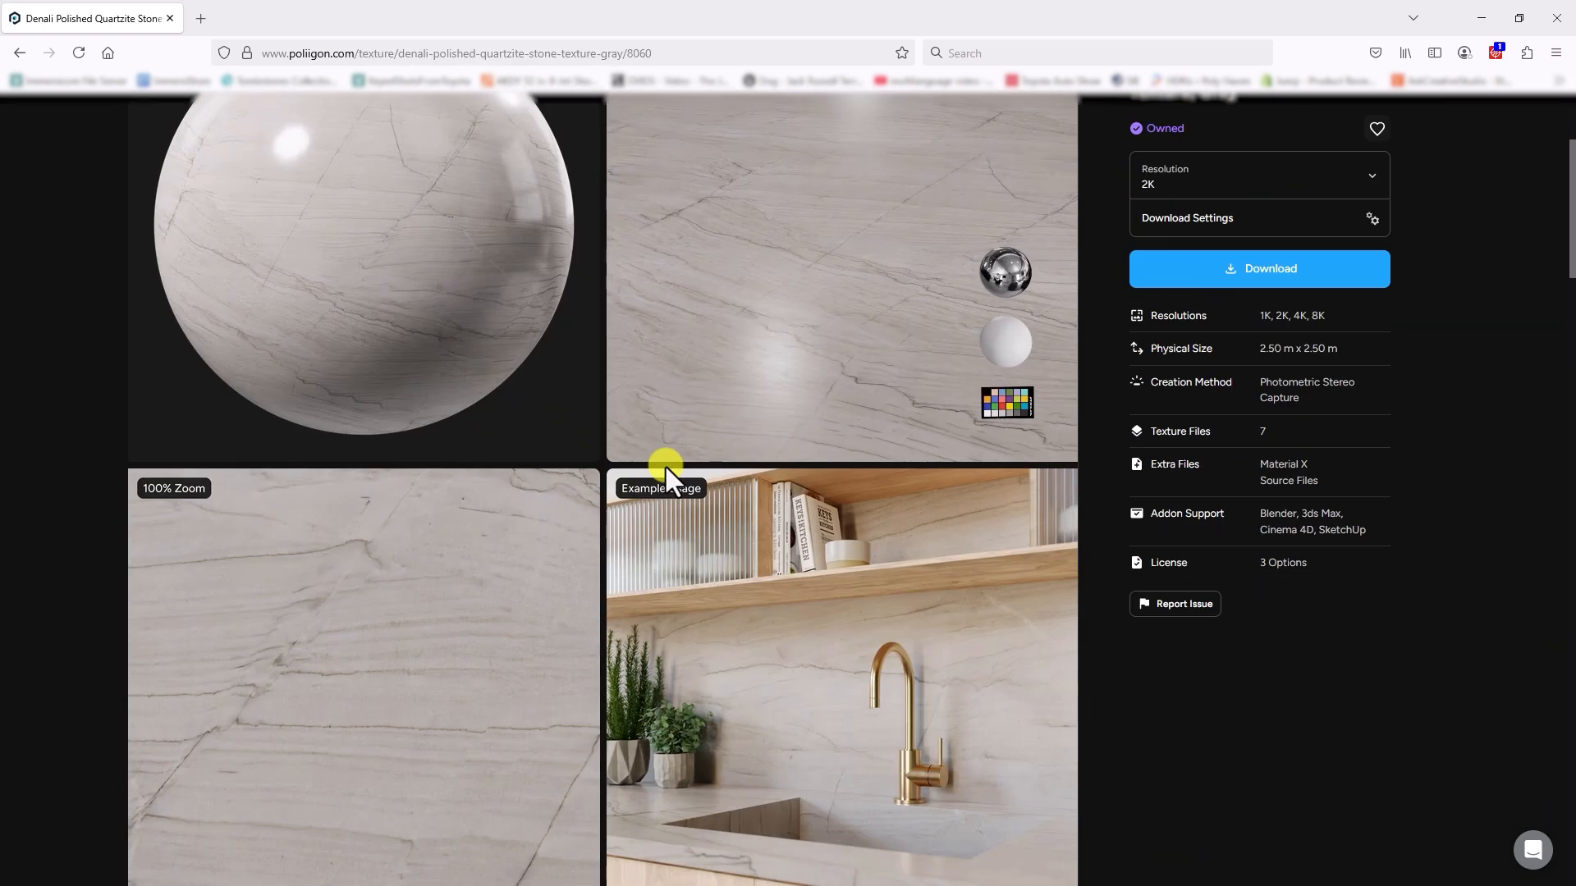
scroll(666, 464, up, 3)
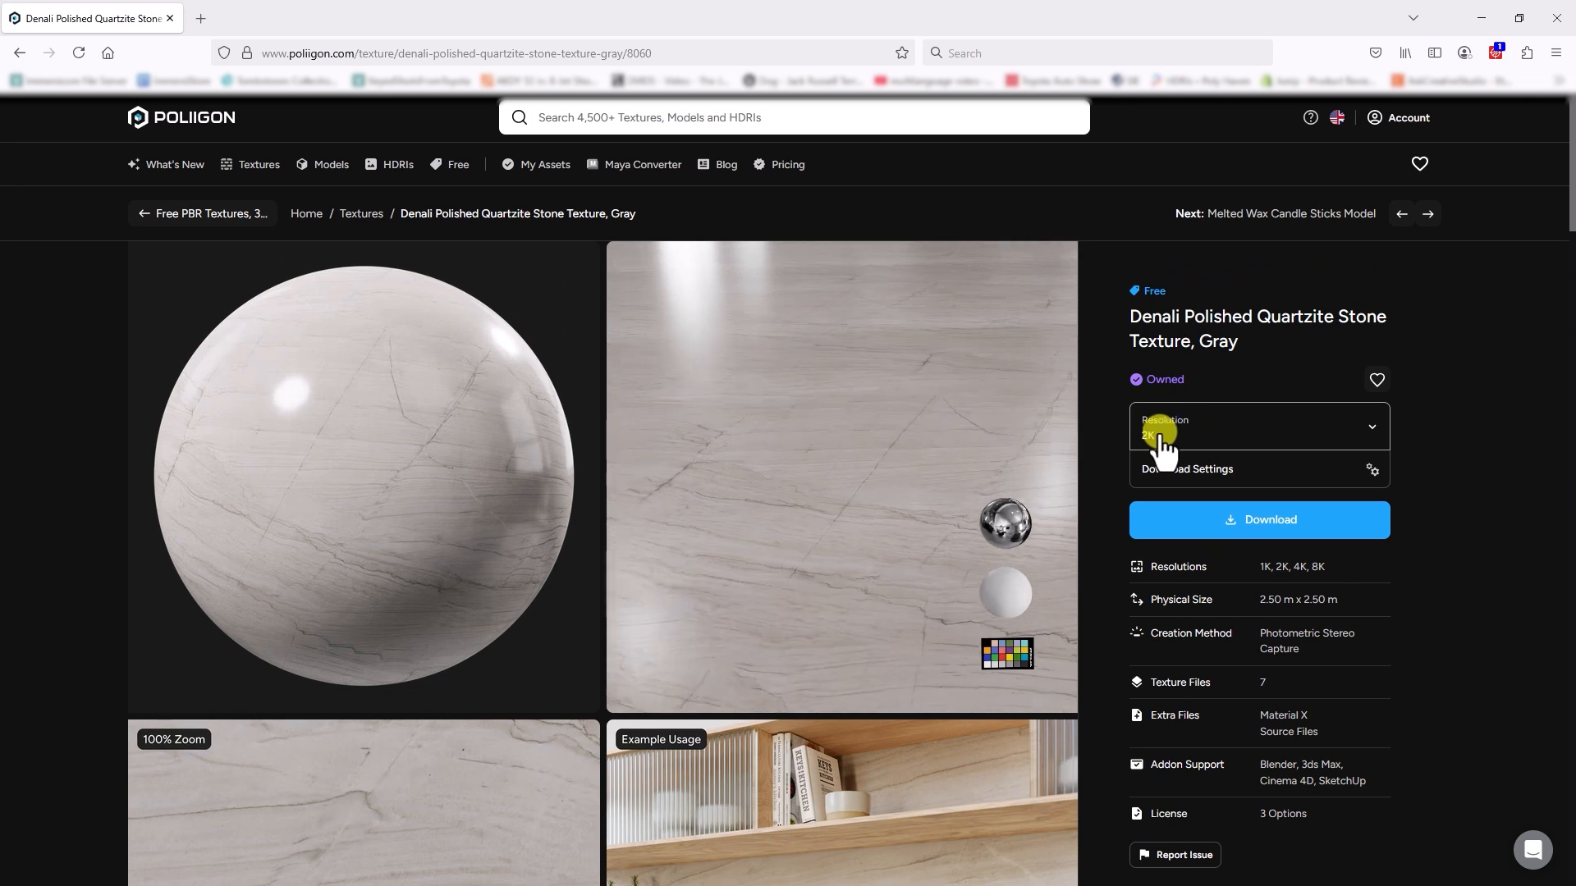
Step: Choose the 2K resolution for the Denali Polished Quartzite Stone texture and download it
click(1173, 425)
click(1145, 486)
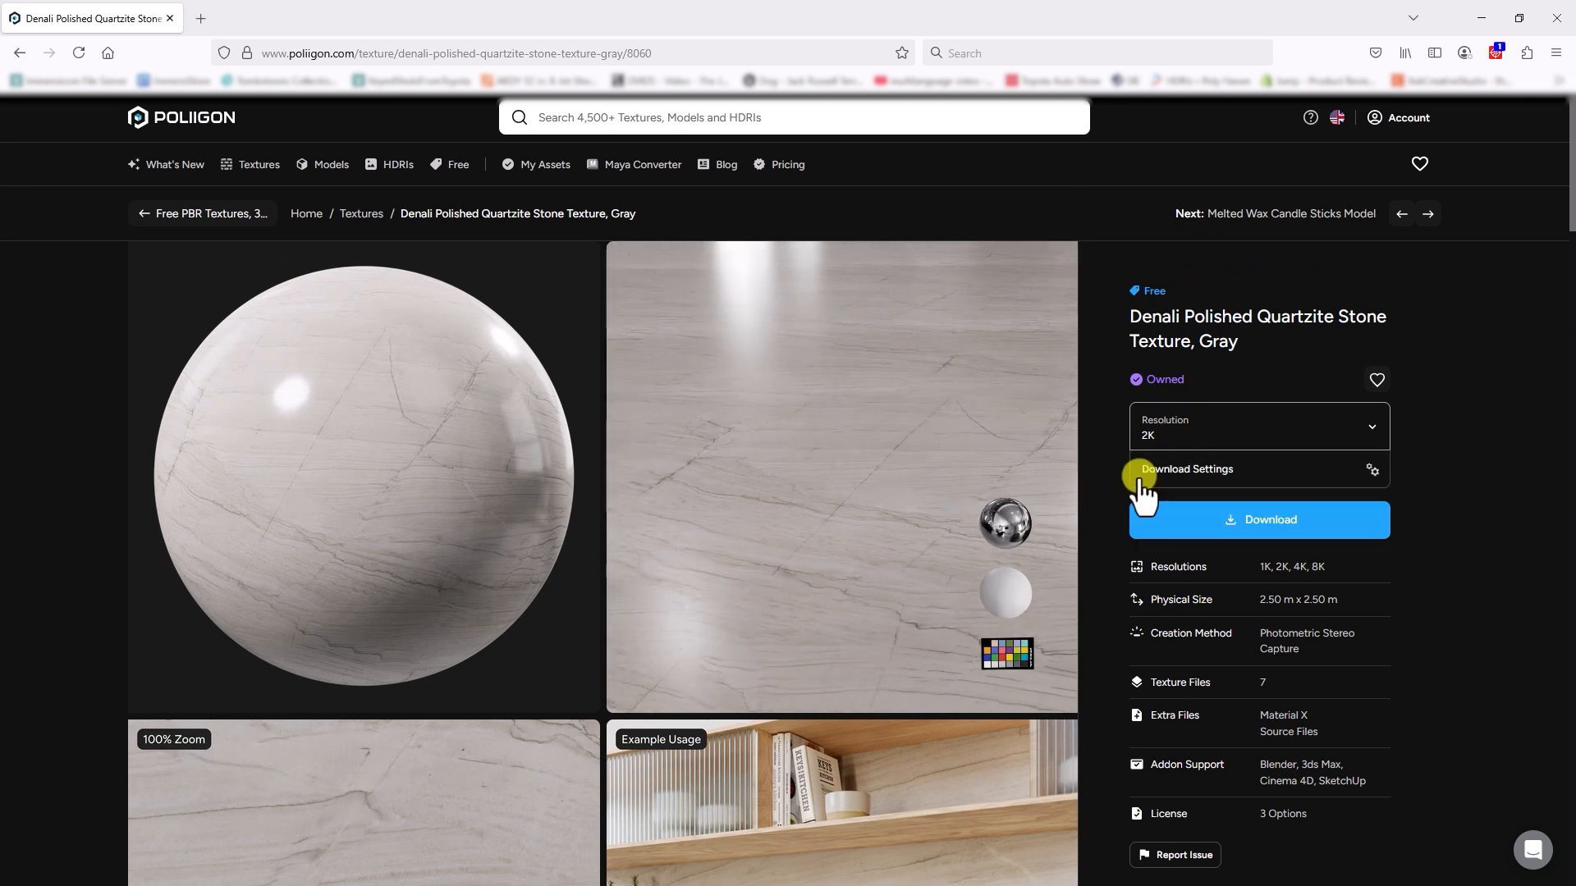
click(1271, 521)
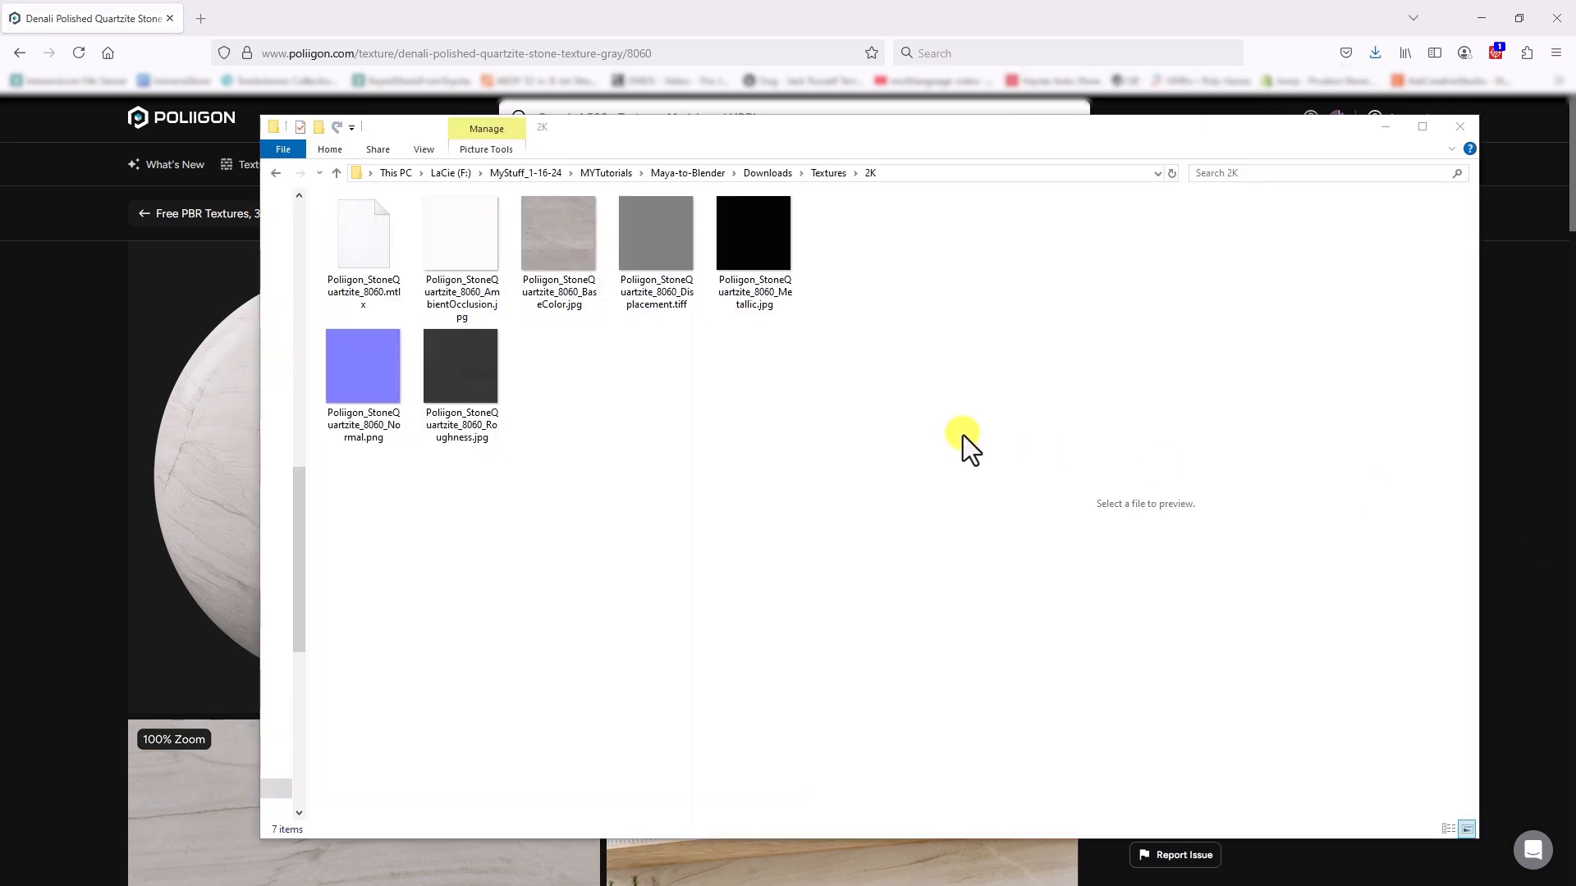
Step: Preview the BaseColor and Displacement images in the downloaded 2K textures folder, and select the folder's full path before closing it
click(570, 259)
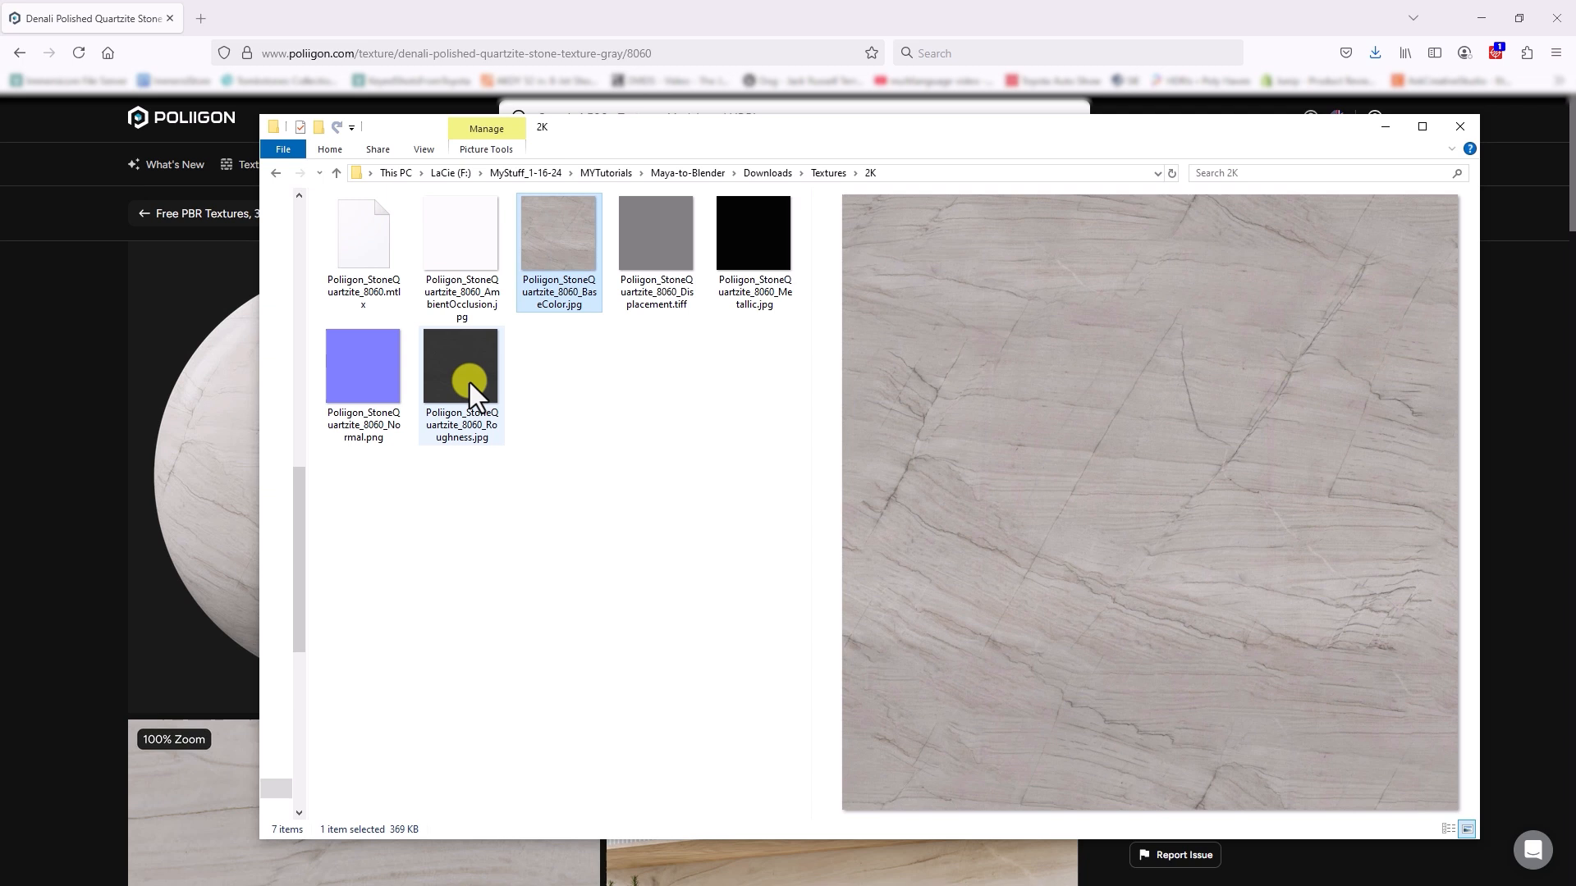
click(640, 267)
click(584, 263)
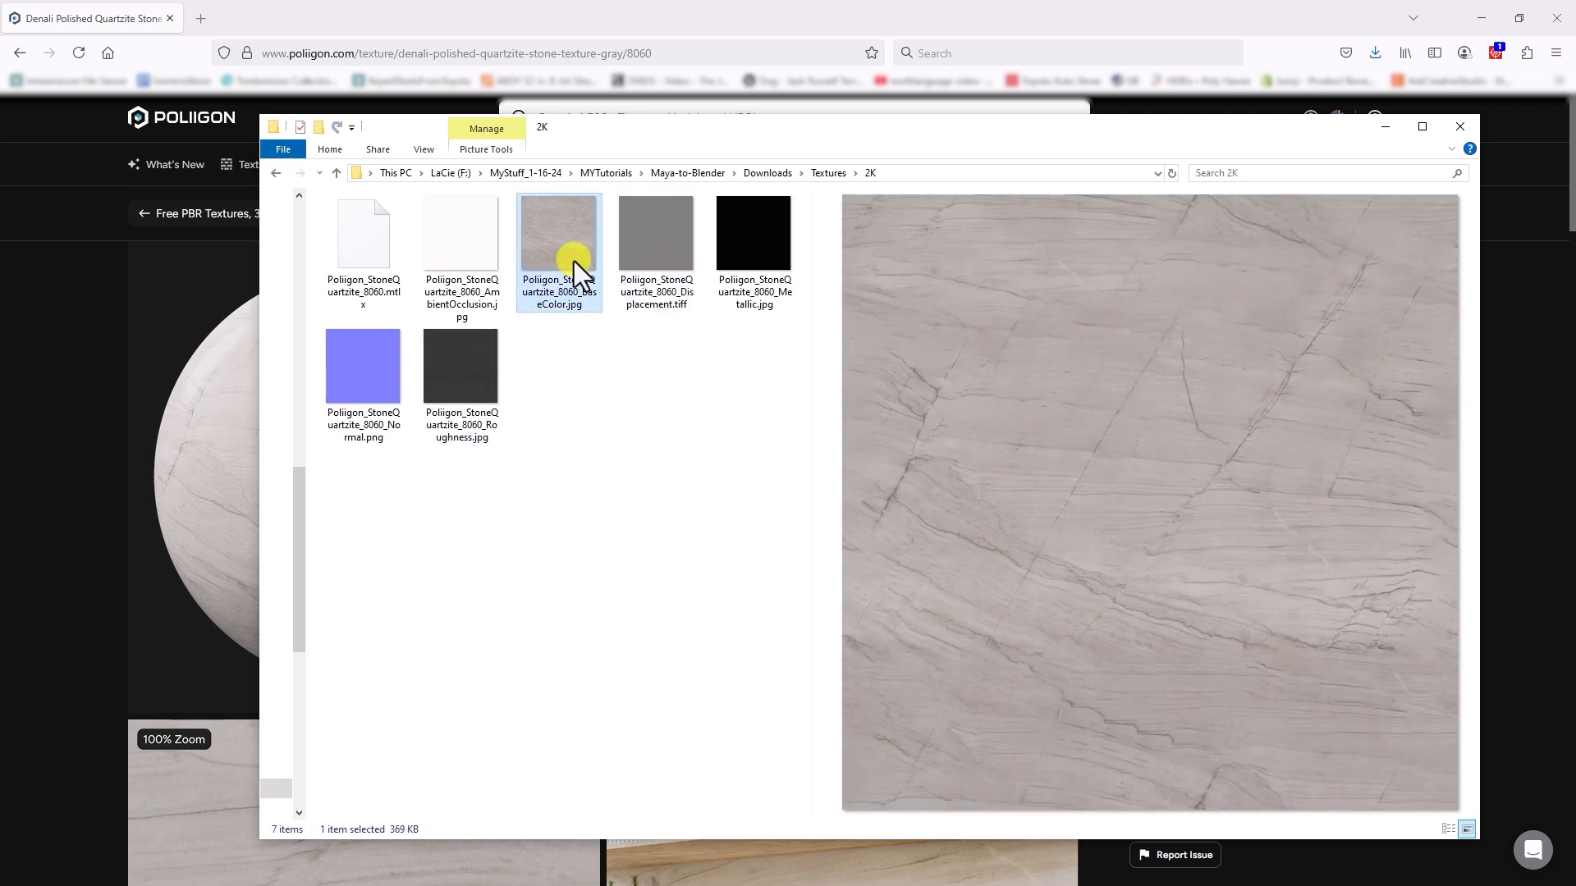
click(901, 173)
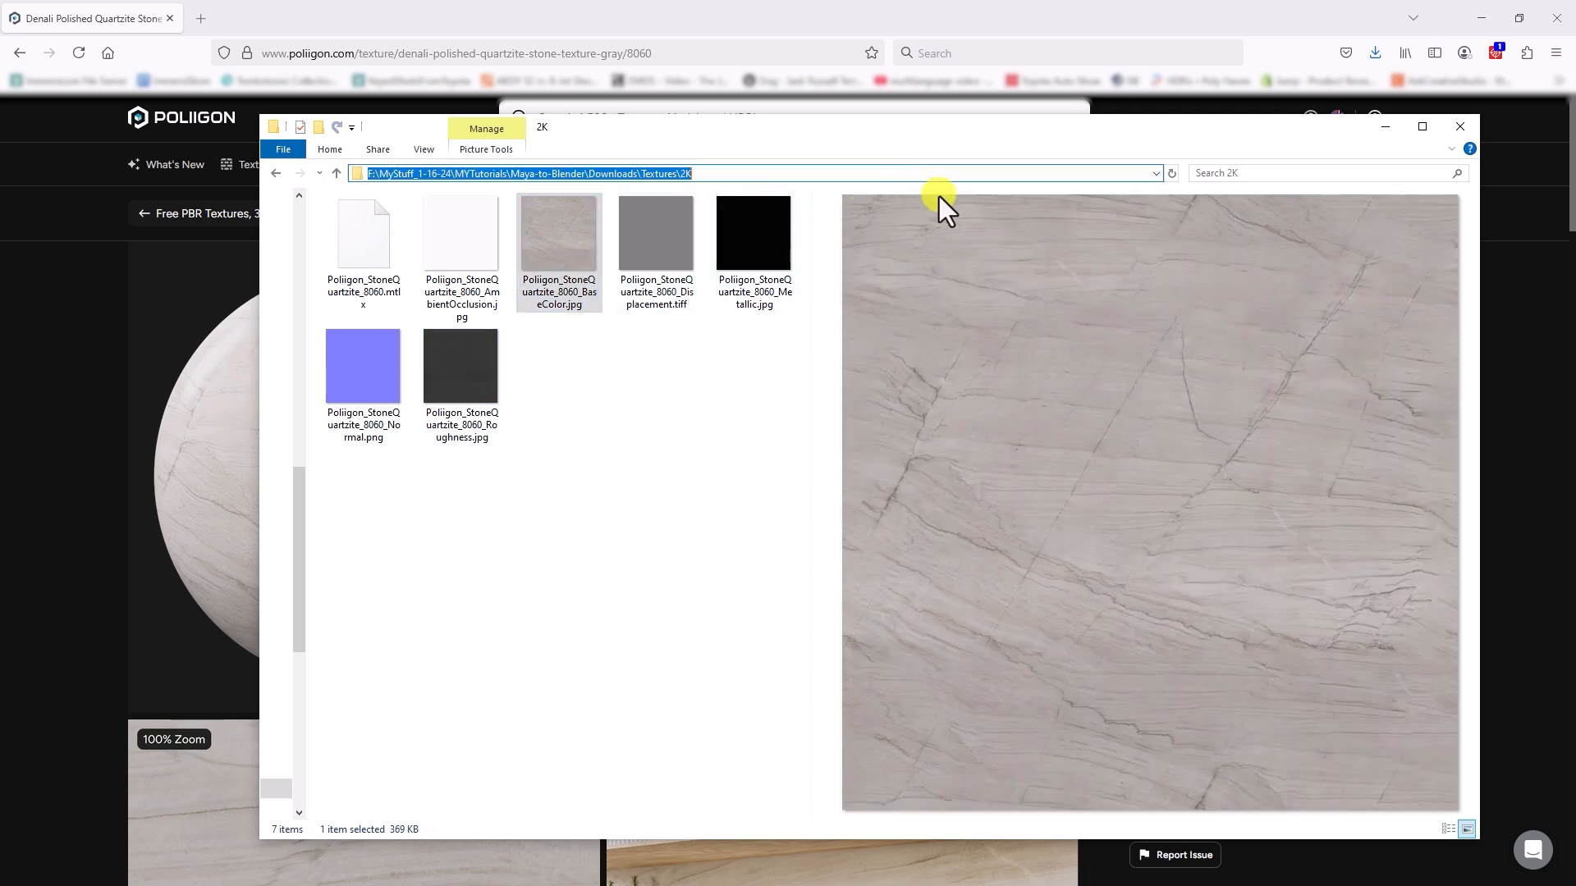
click(1460, 127)
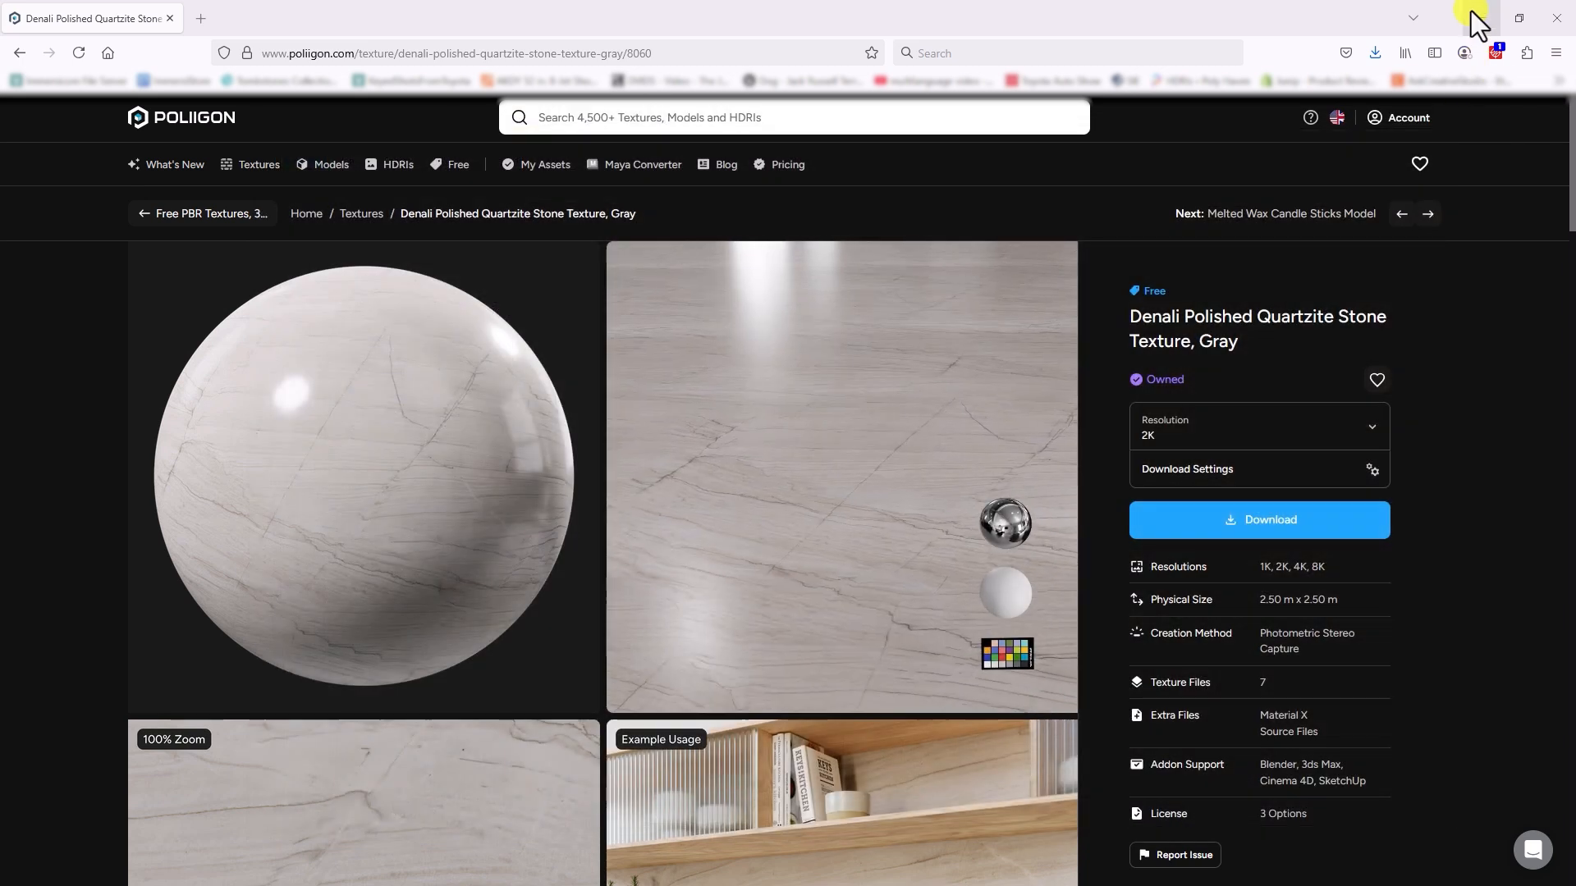
Step: Switch back to Blender and add an Image Texture node beside the Principled BSDF's input side in Plane_Material
click(1473, 17)
middle_drag(481, 568, 566, 552)
key(shift+a)
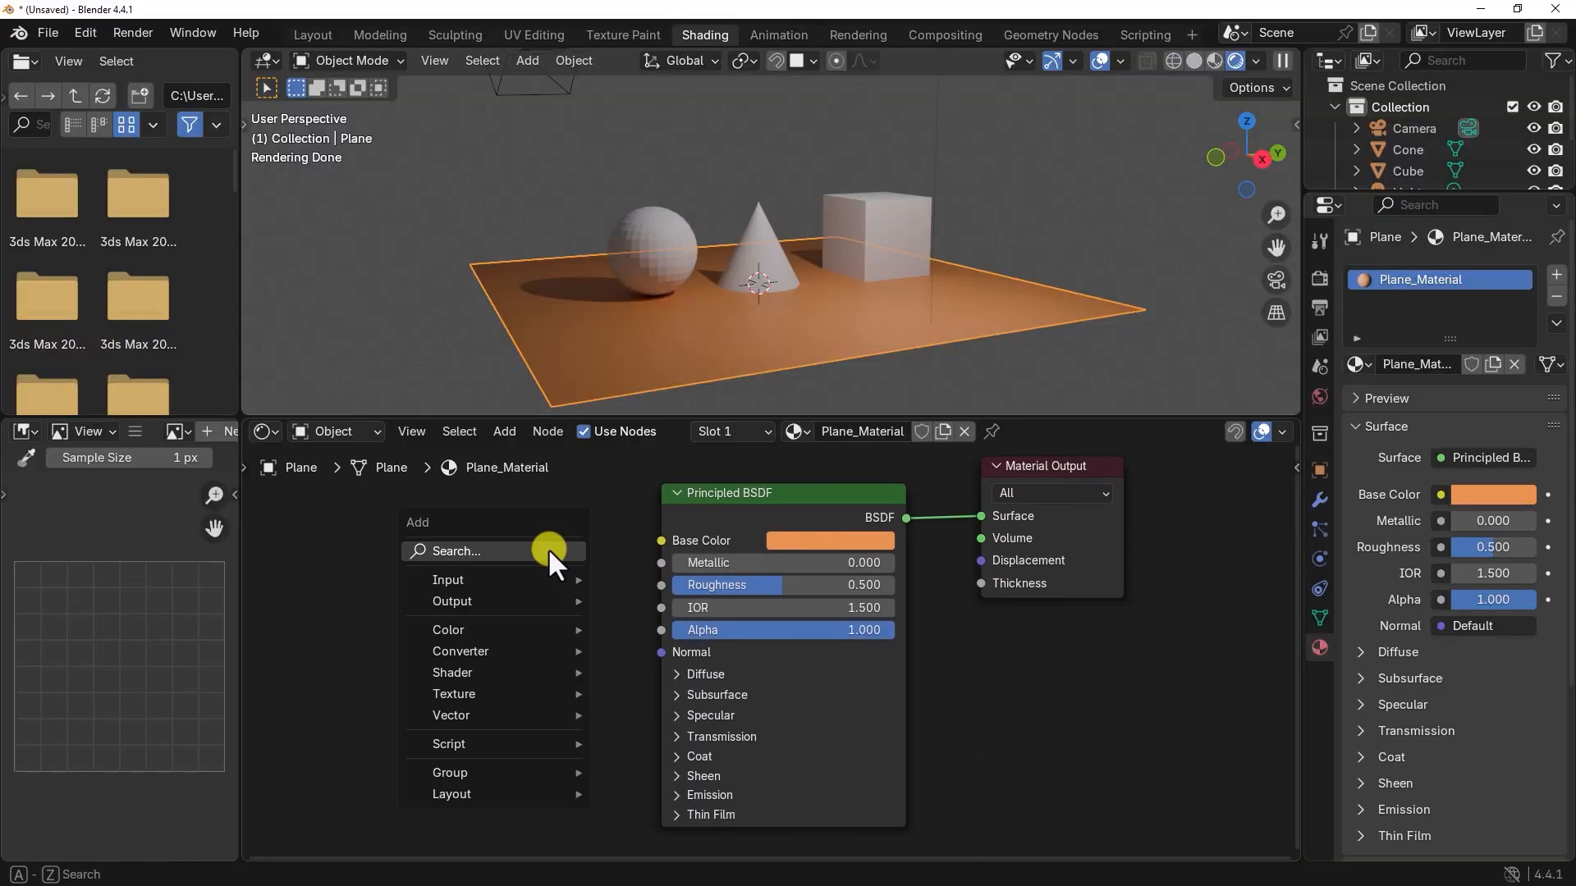
mouse_move(466, 694)
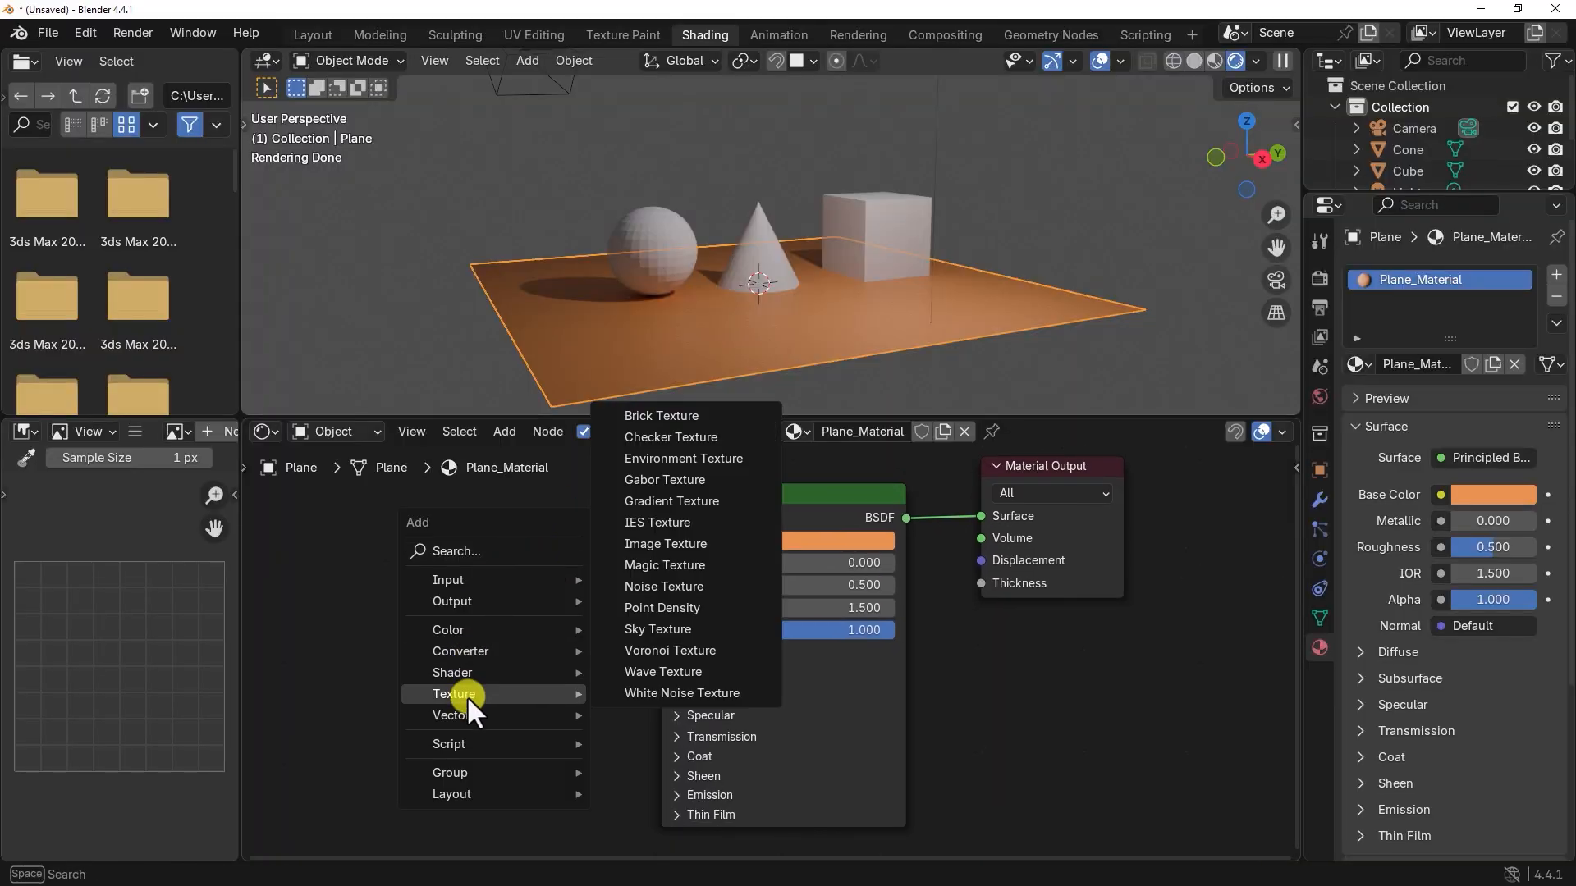
click(677, 545)
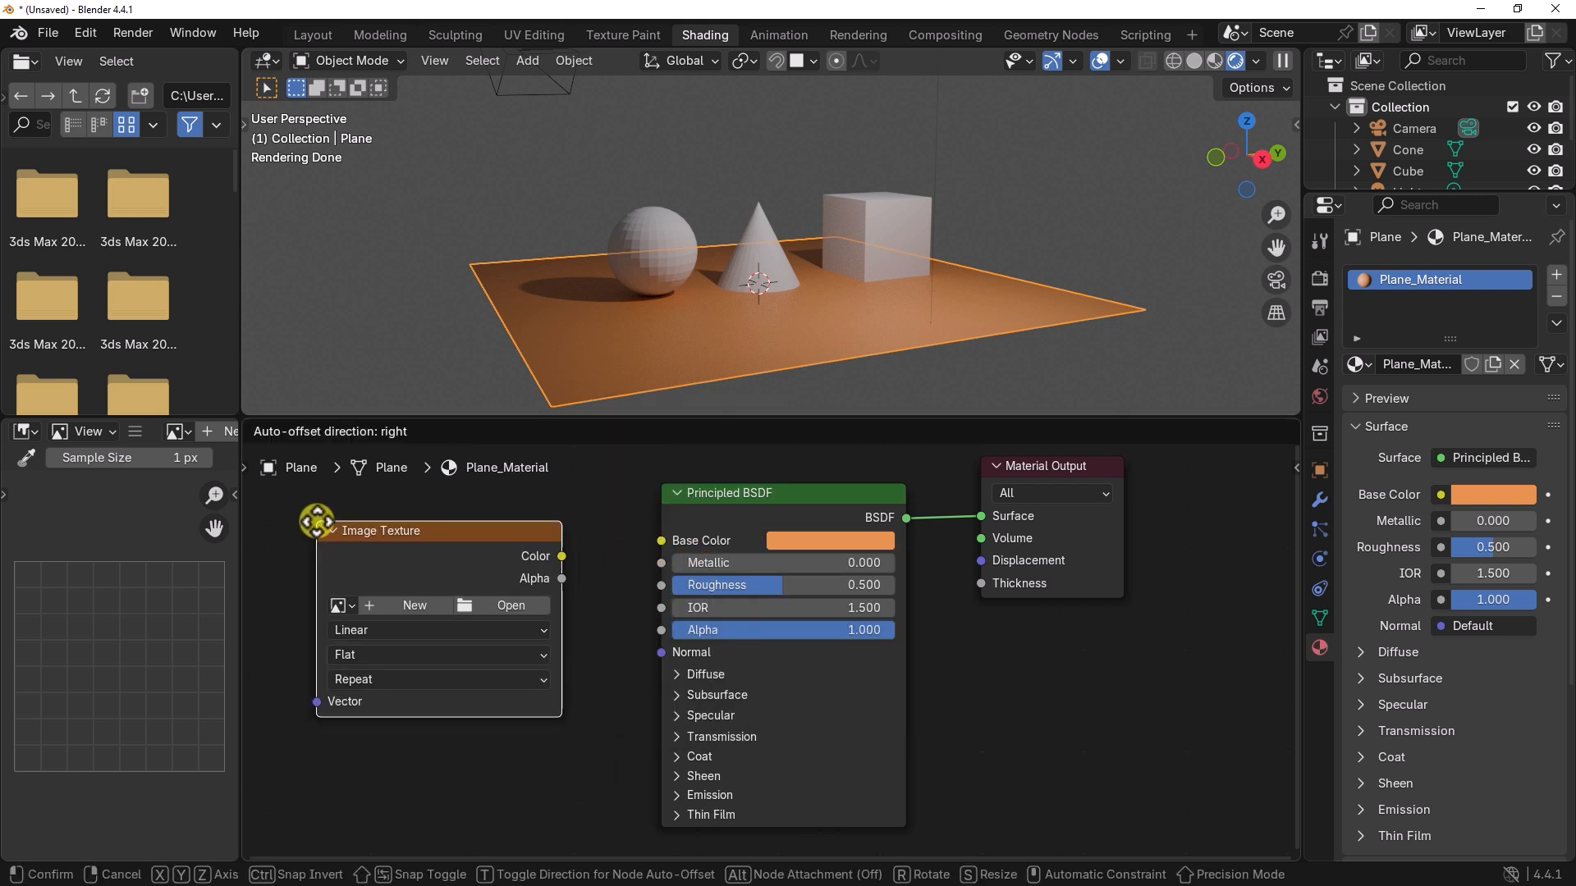
click(313, 520)
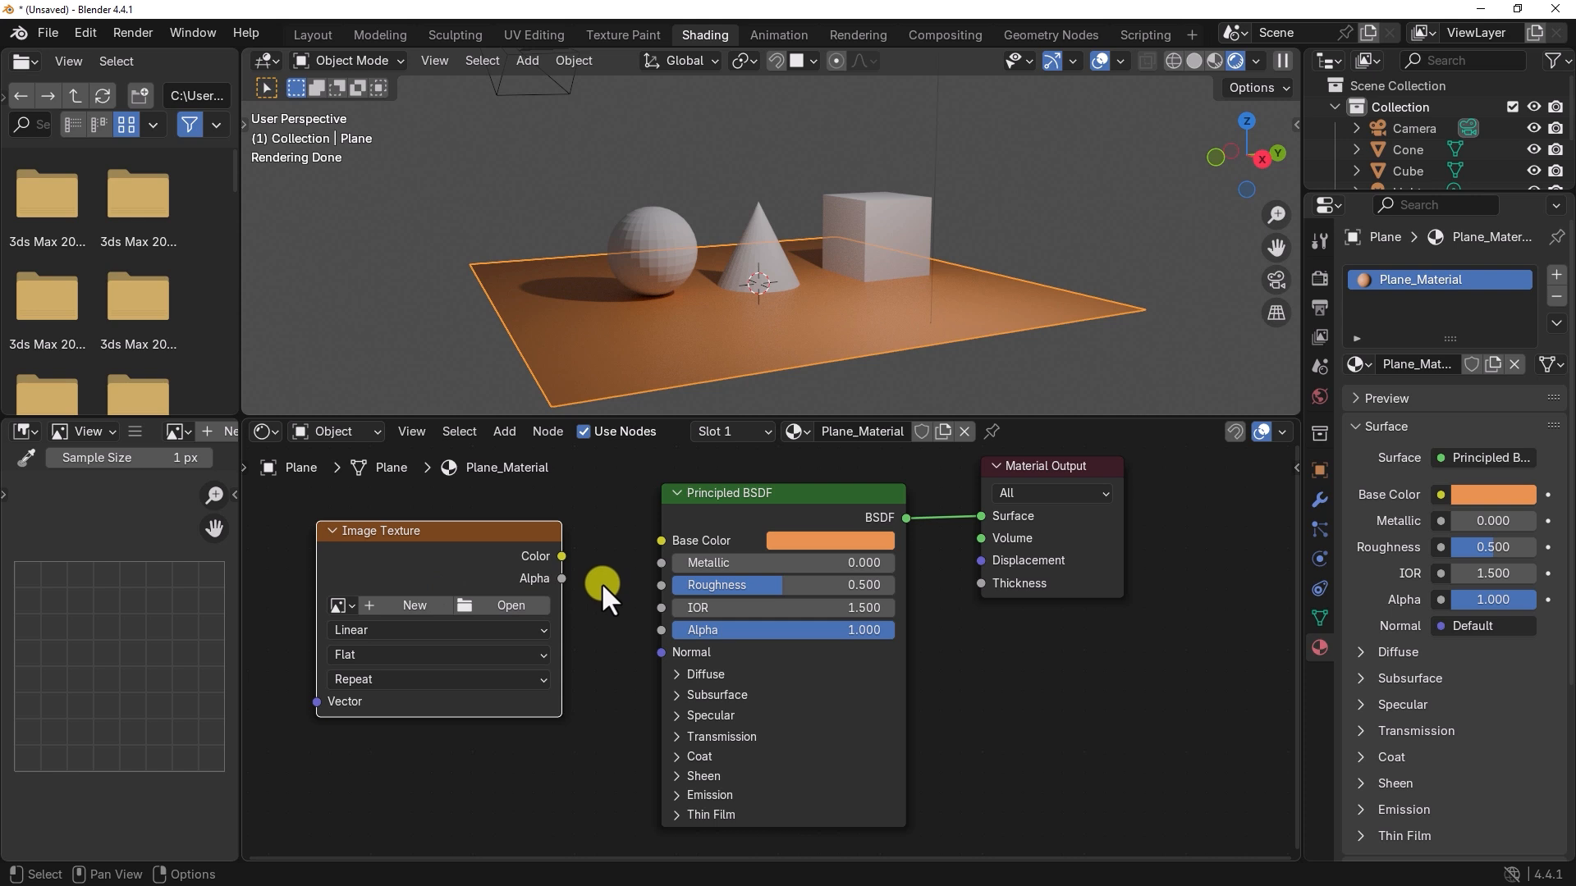
Step: Load Poliigon_StoneQuartzite_8060_BaseColor.jpg into the Image Texture node and connect its Color output to the Principled BSDF's Base Color
click(530, 606)
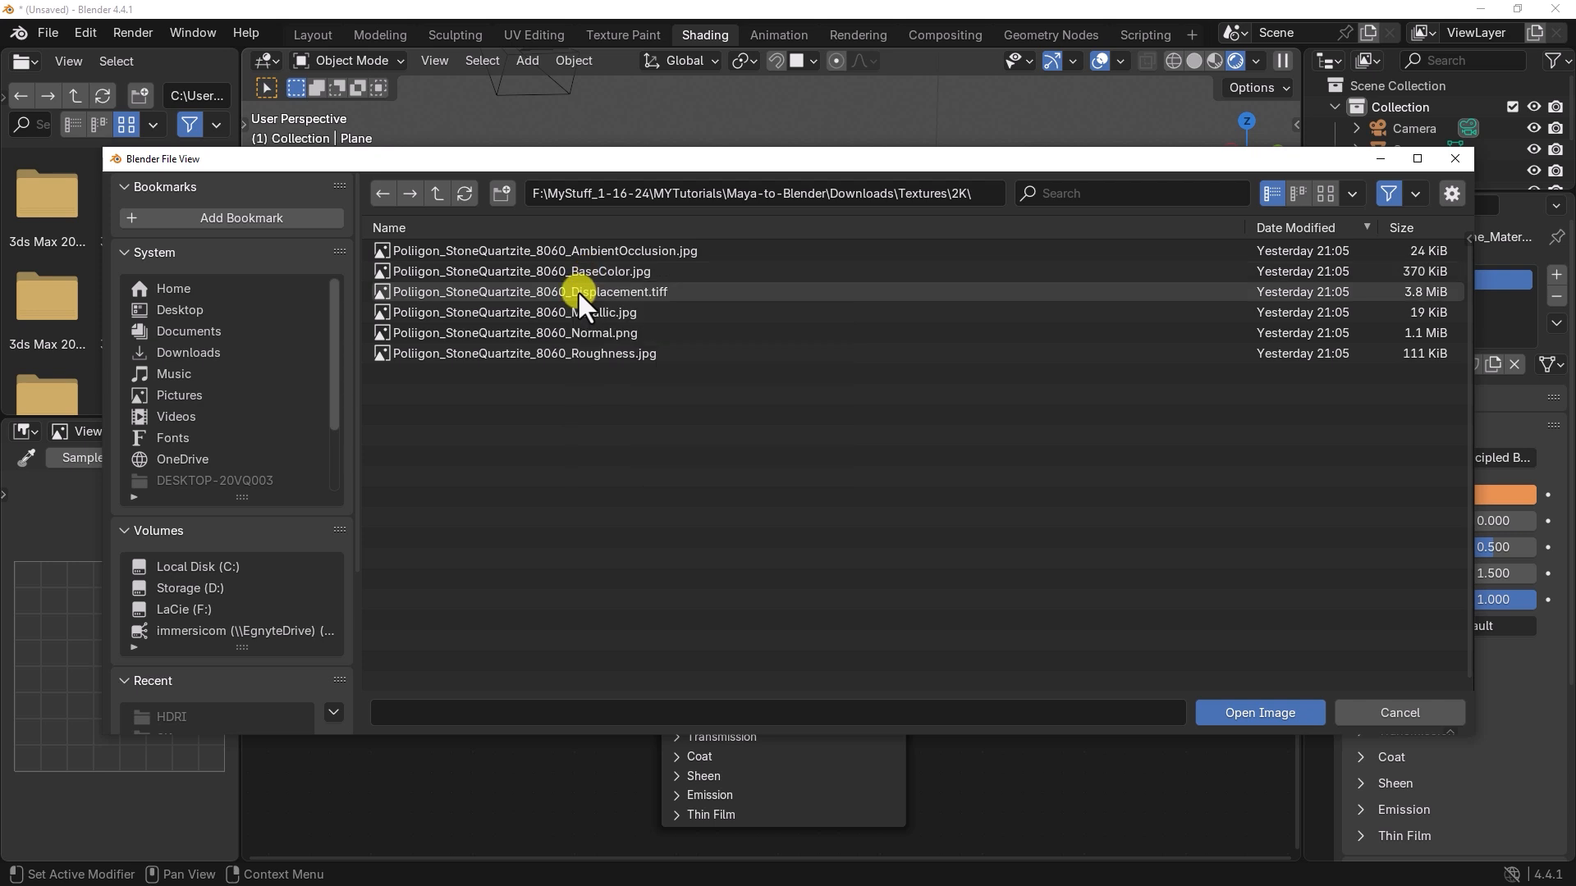
click(593, 274)
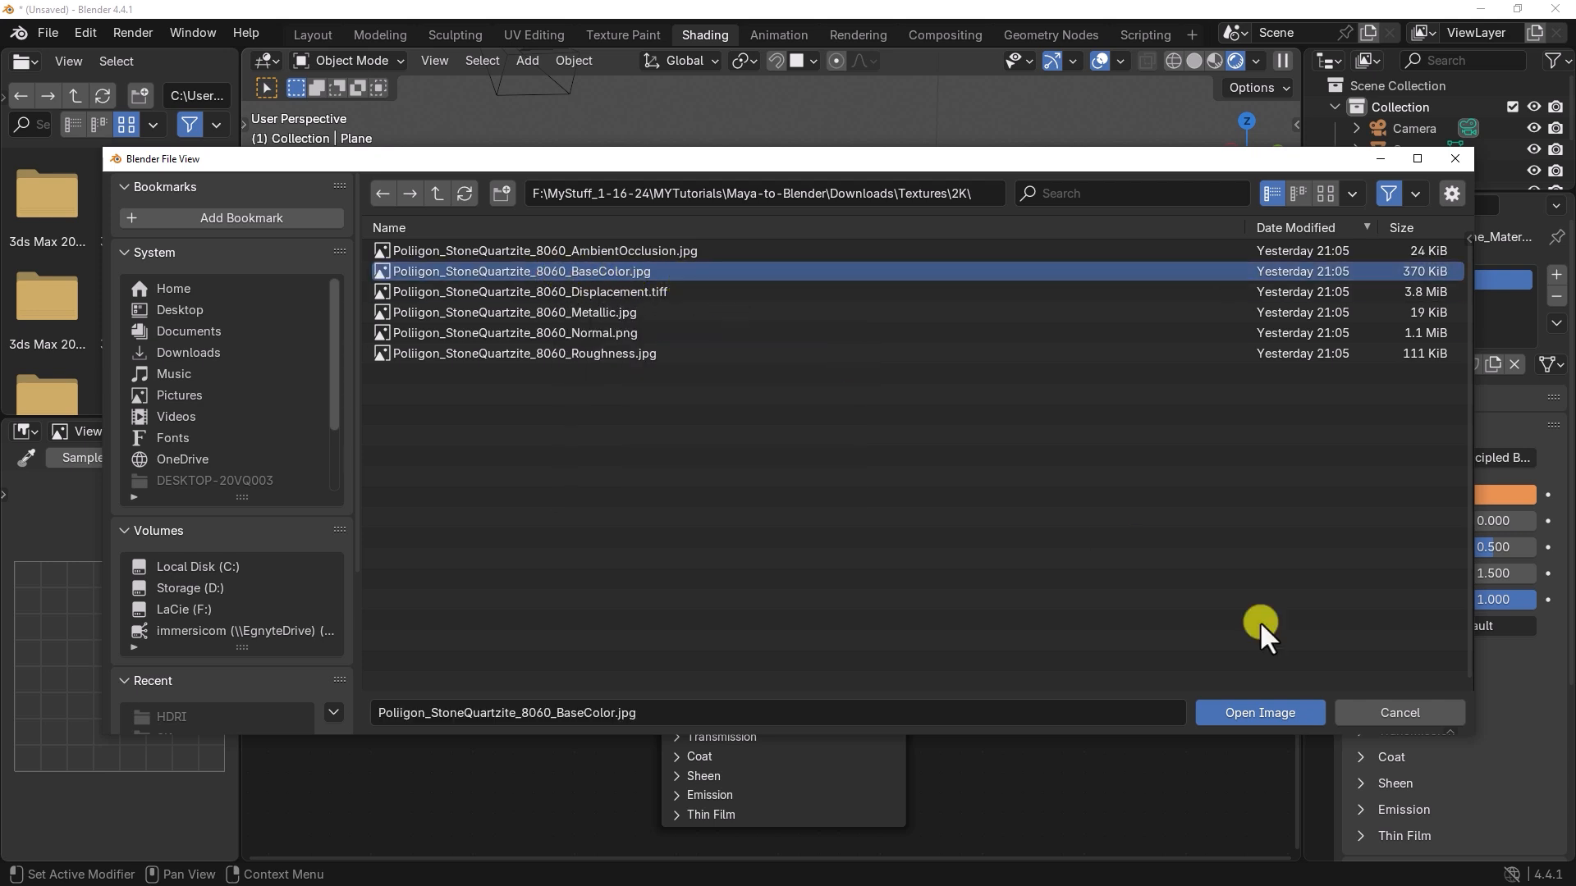
click(1260, 712)
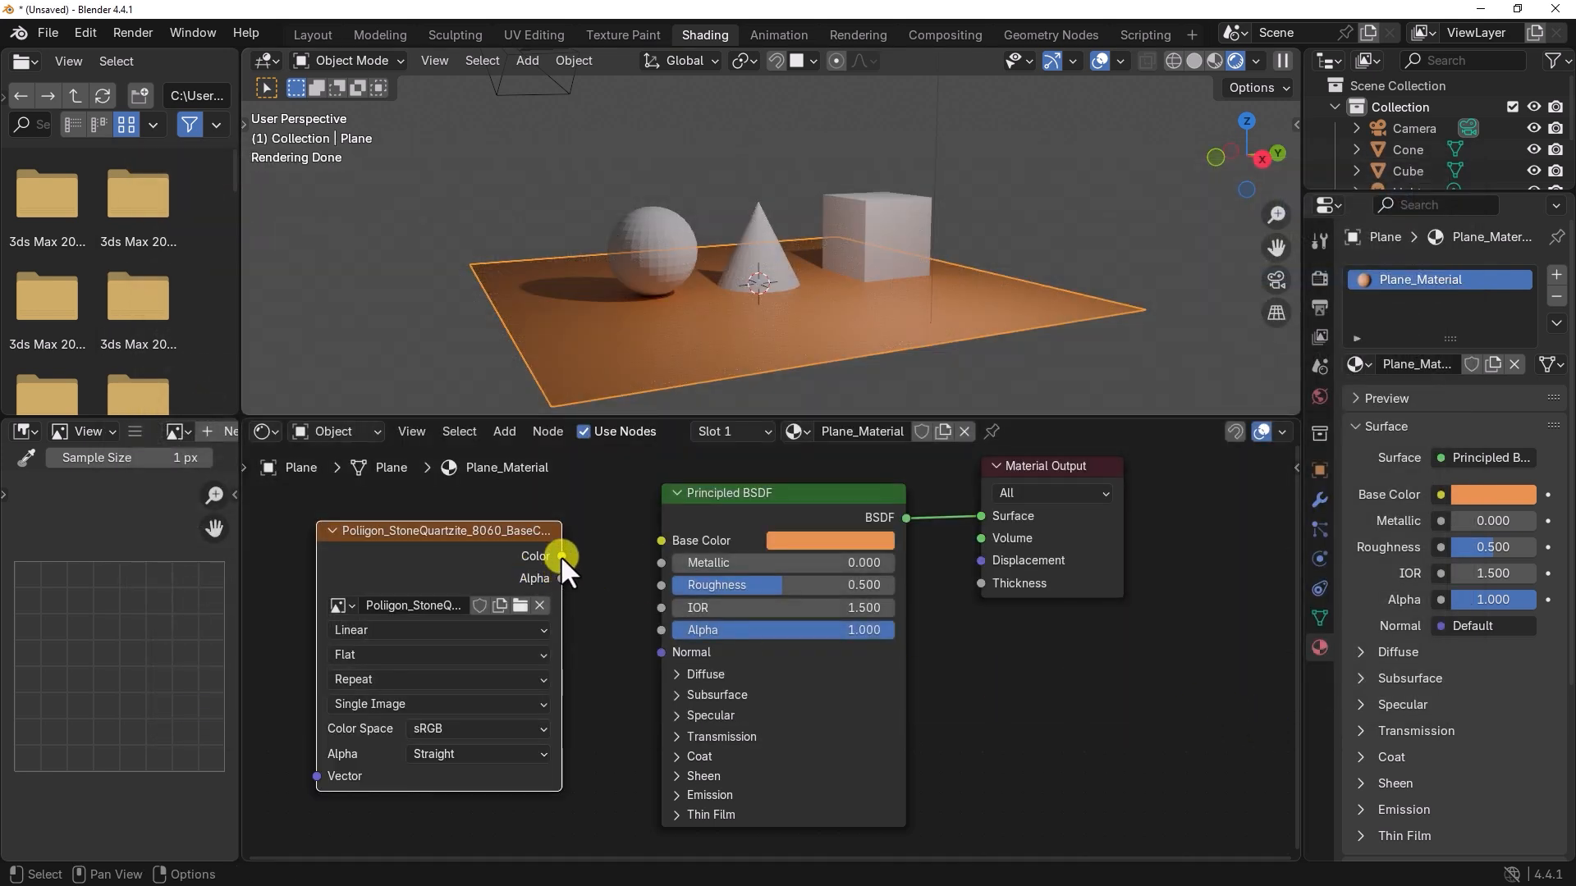
drag(561, 557, 659, 545)
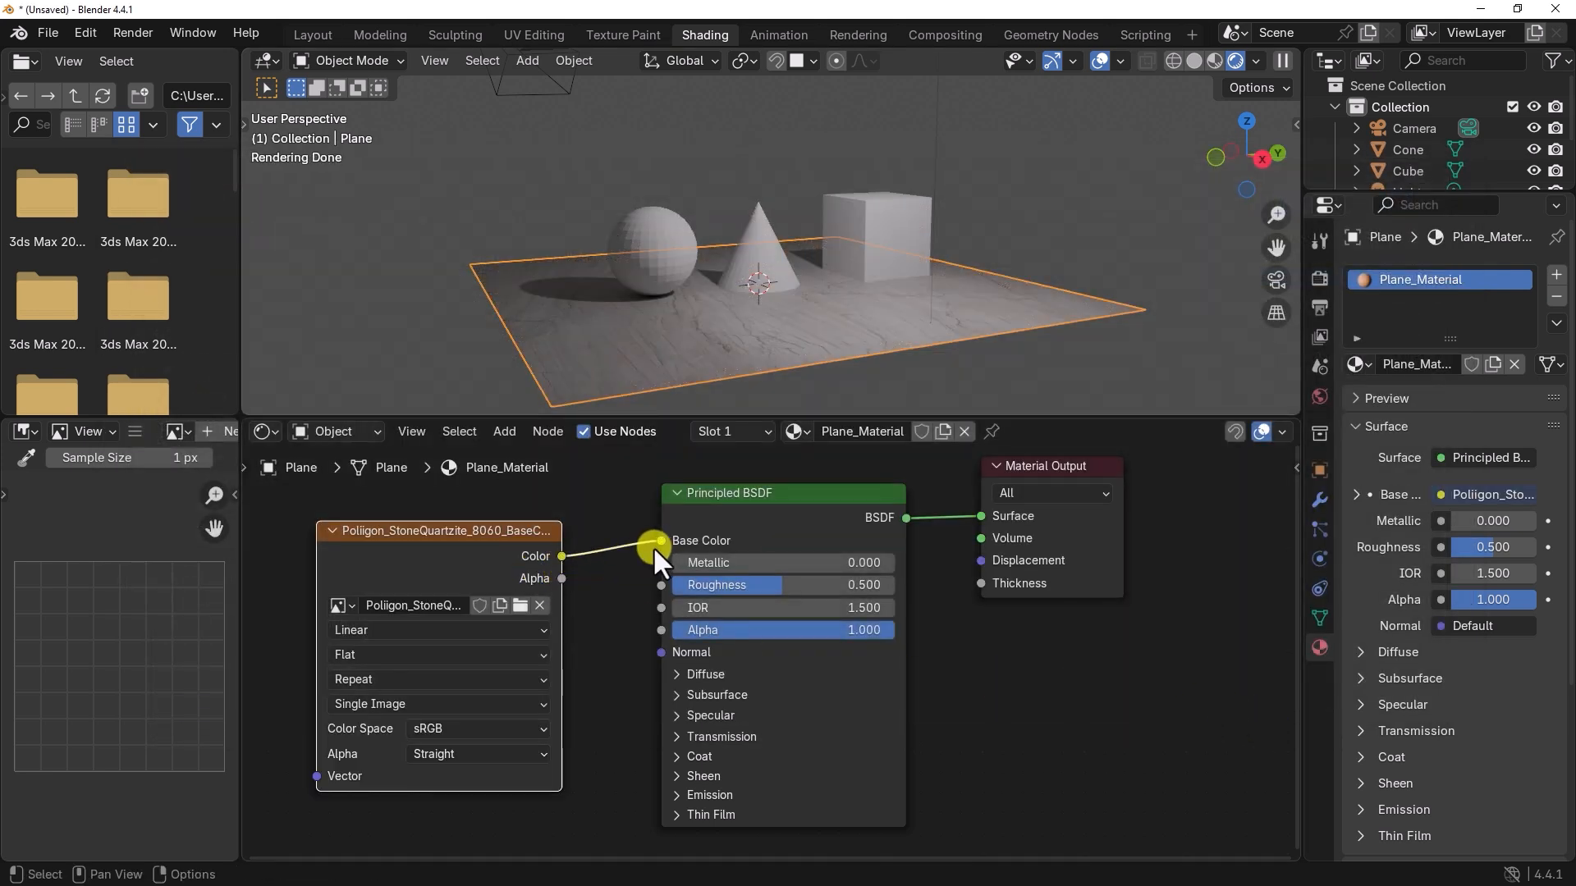
middle_drag(767, 369, 820, 289)
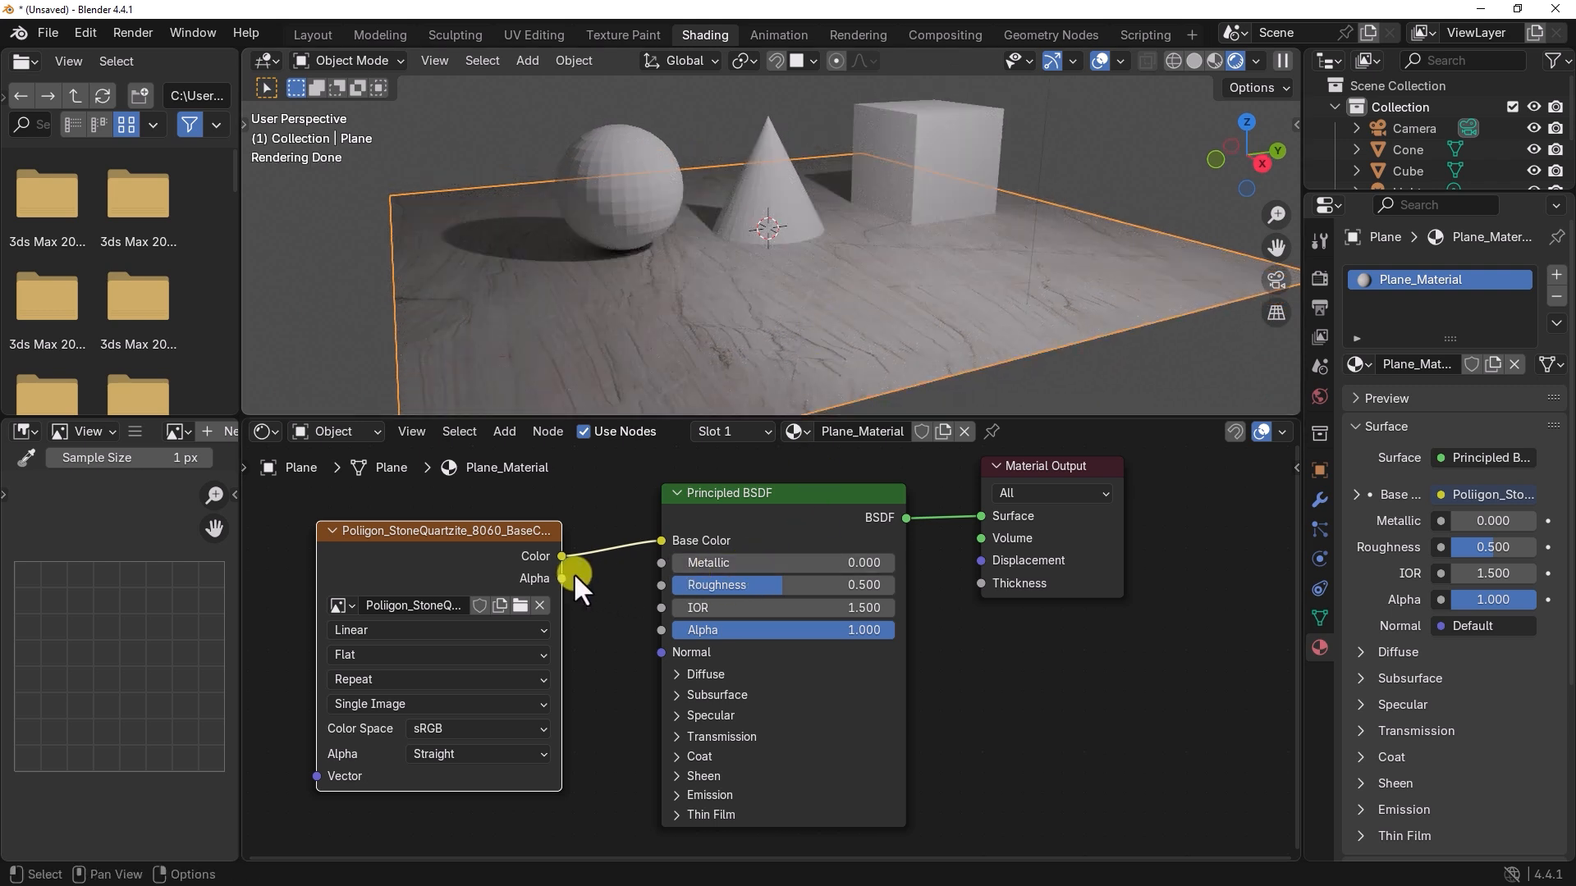
Step: Move the BaseColor image texture node slightly higher in the node graph
scroll(611, 586, down, 3)
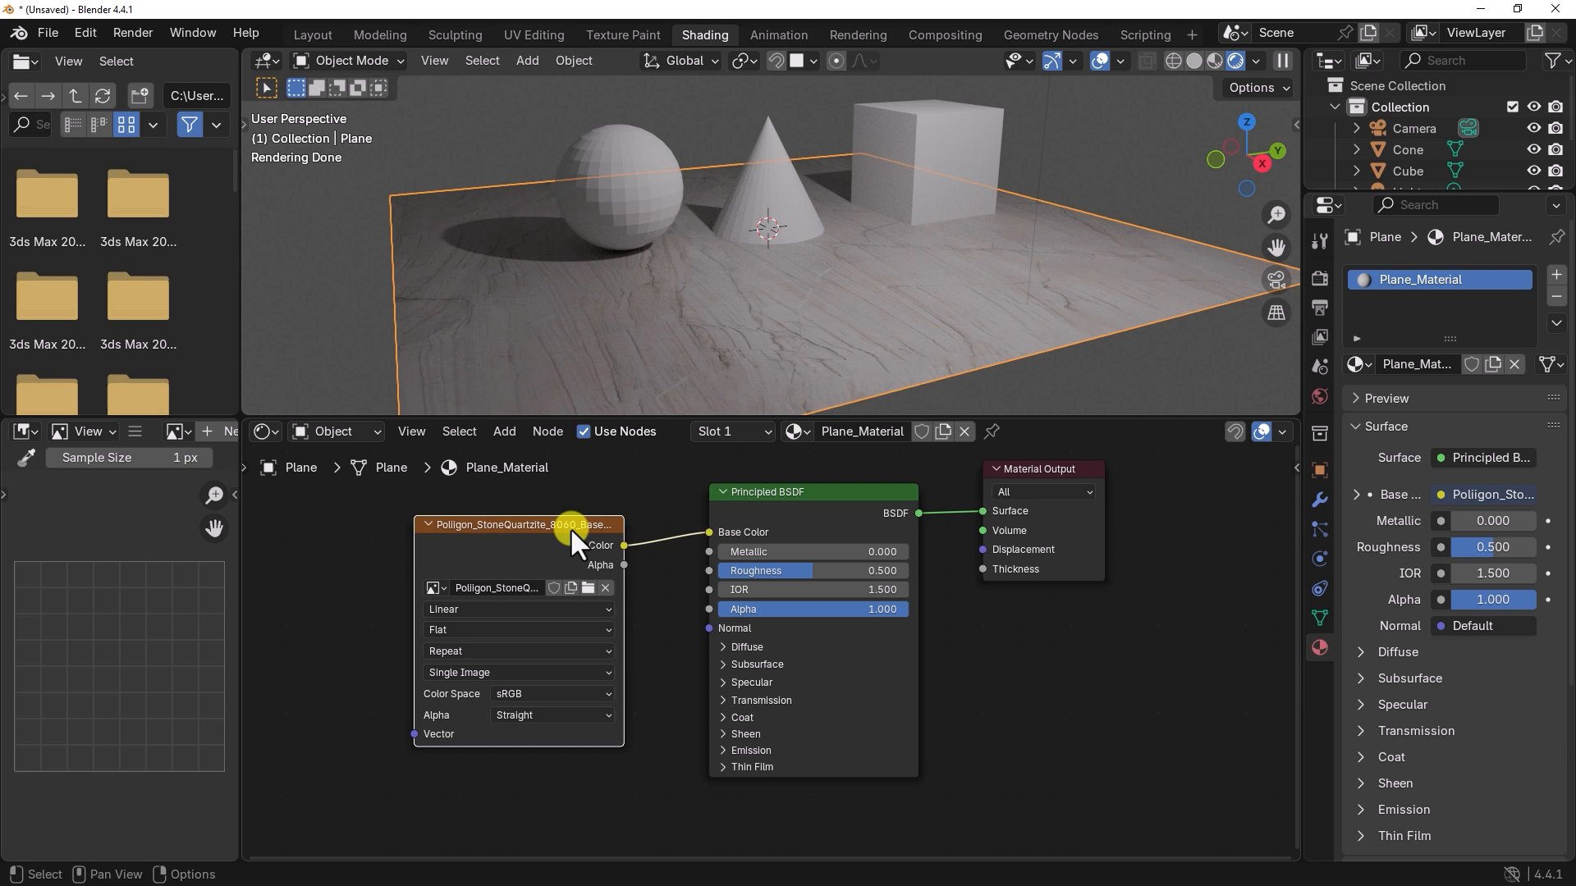
drag(569, 526, 562, 507)
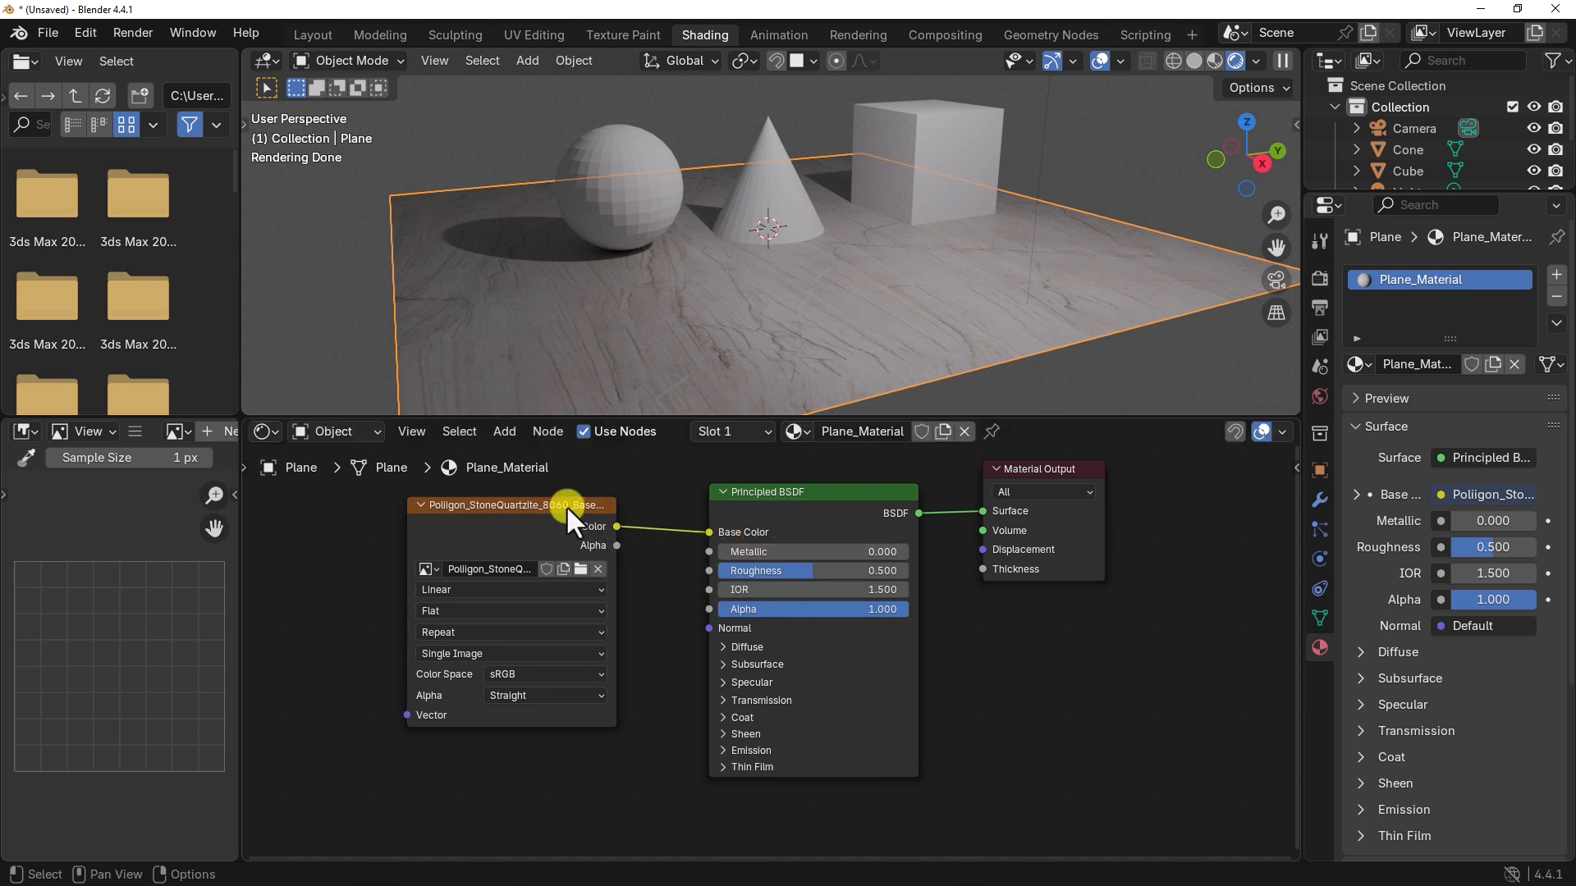
drag(567, 506, 567, 482)
Step: Add a second Image Texture node directly below the BaseColor node
middle_drag(644, 755, 668, 669)
scroll(595, 714, down, 1)
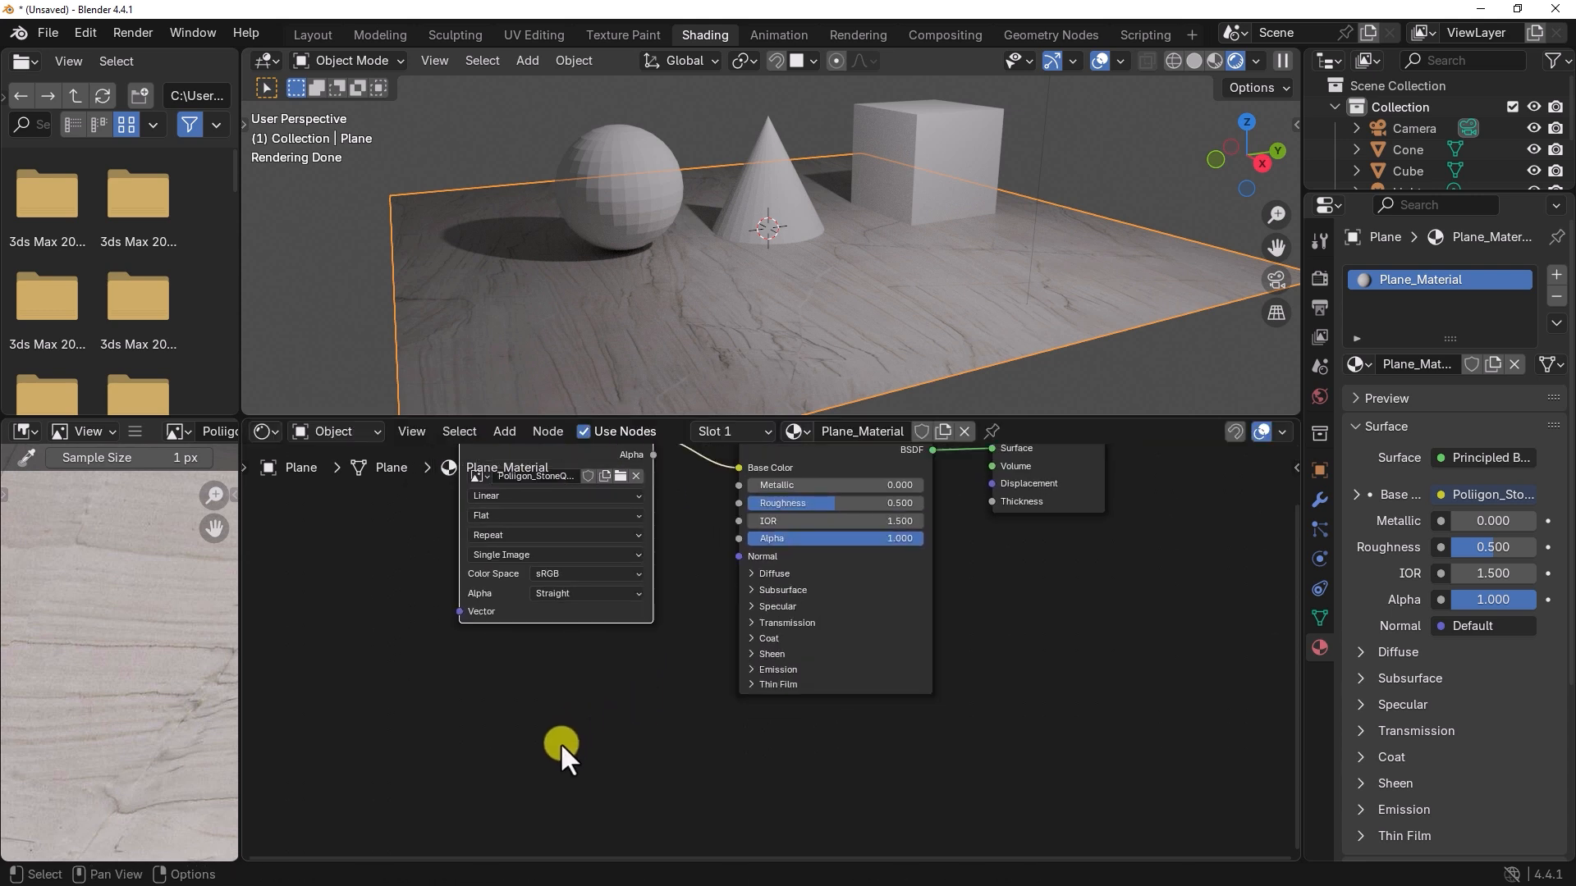
click(559, 741)
key(shift+a)
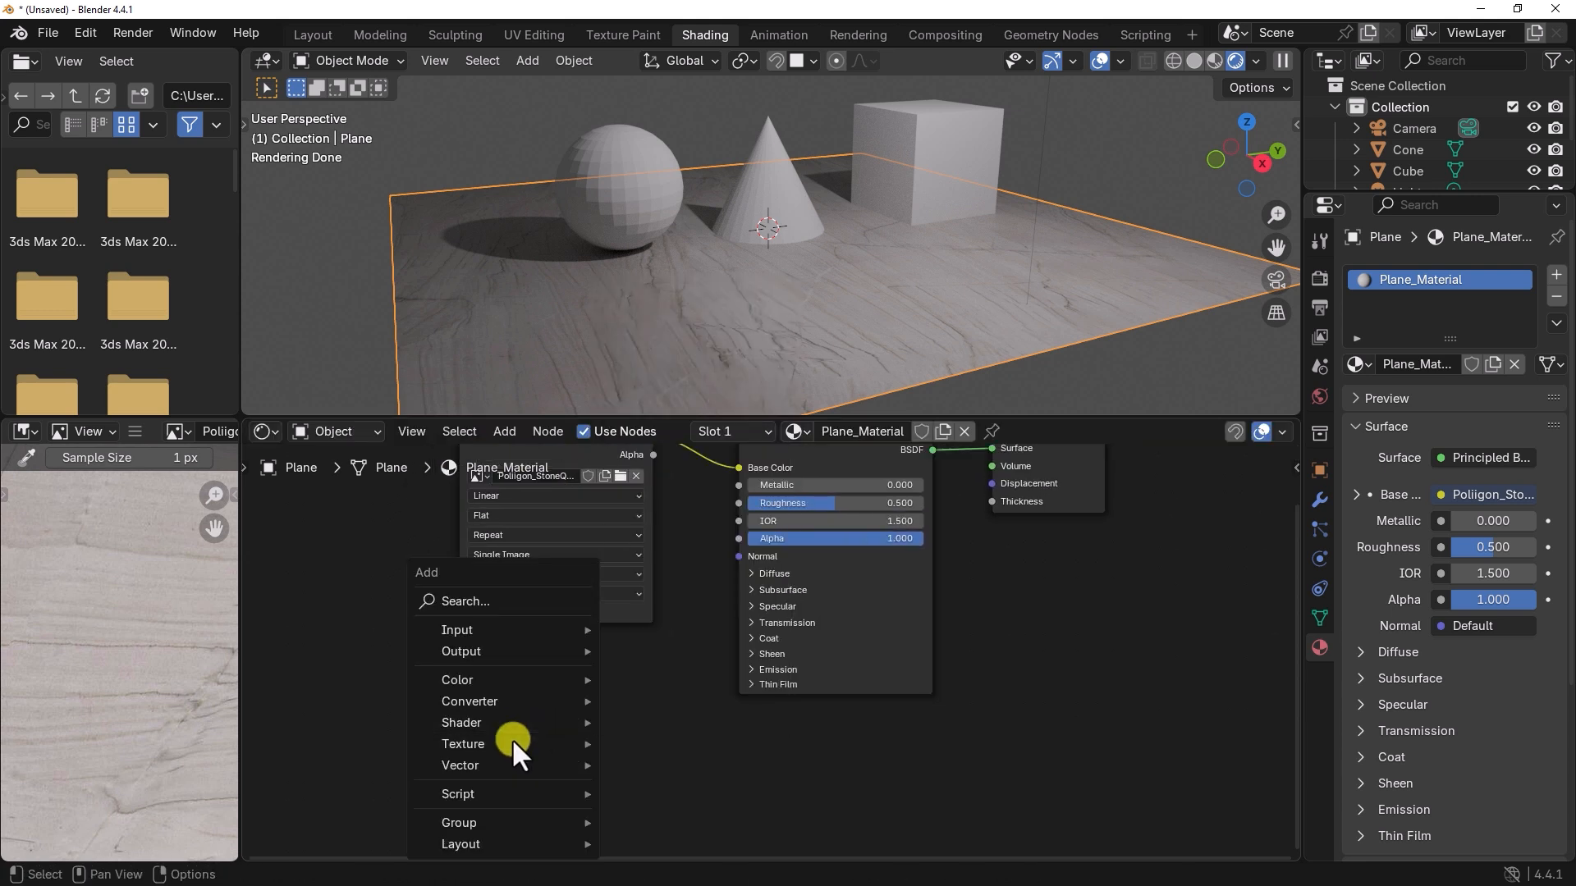
mouse_move(512, 739)
click(682, 611)
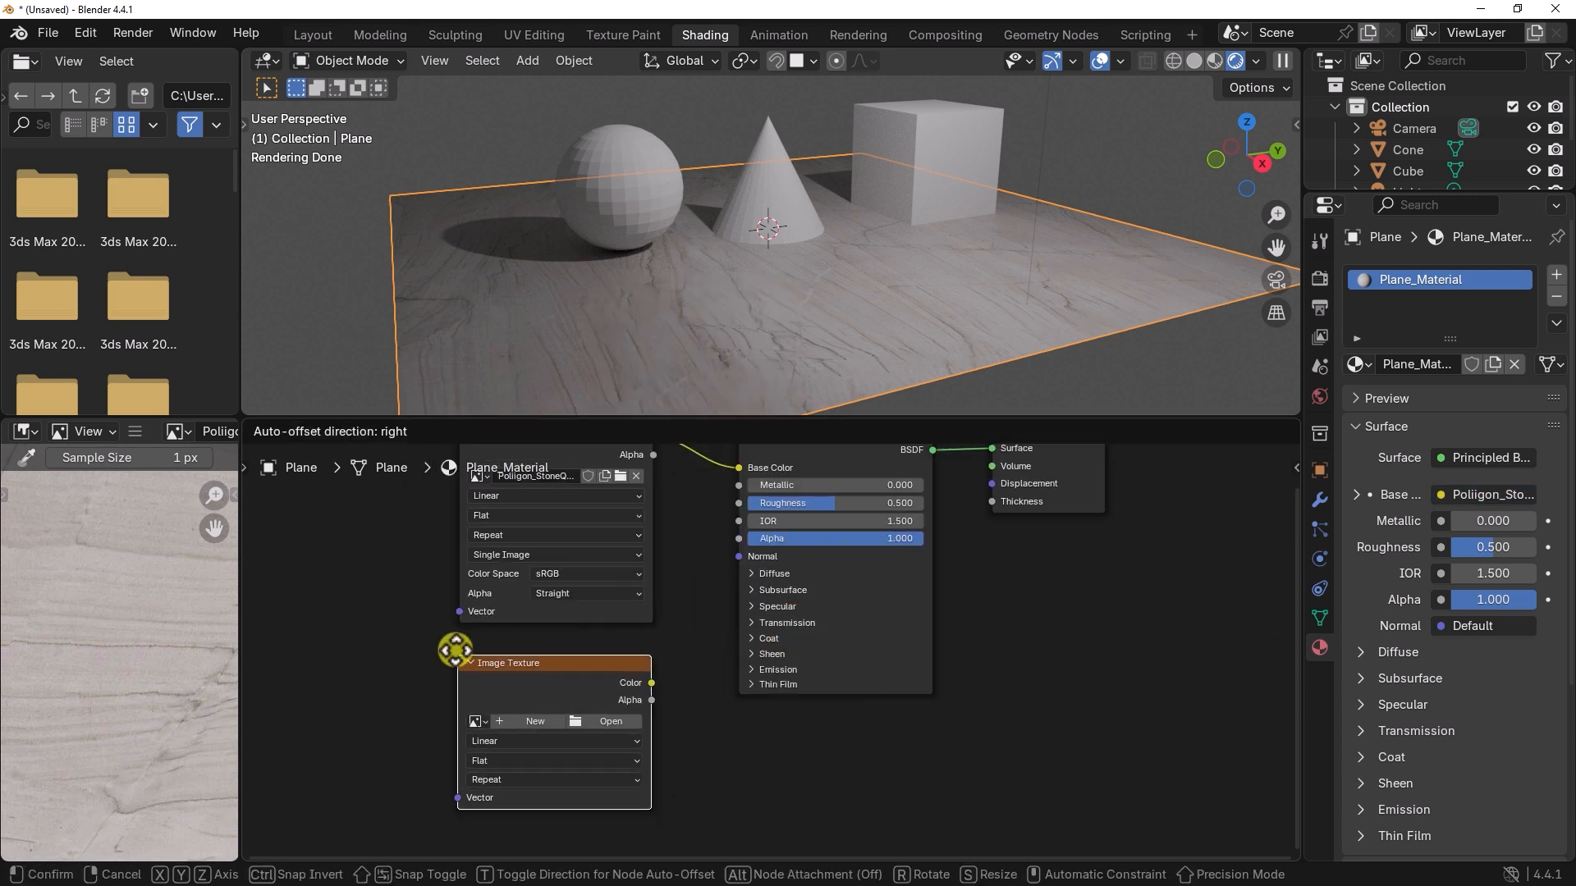
click(450, 642)
Step: Load Poliigon_StoneQuartzite_8060_Roughness.jpg into the new Image Texture node and connect its Color output to the Principled BSDF's Roughness
click(624, 715)
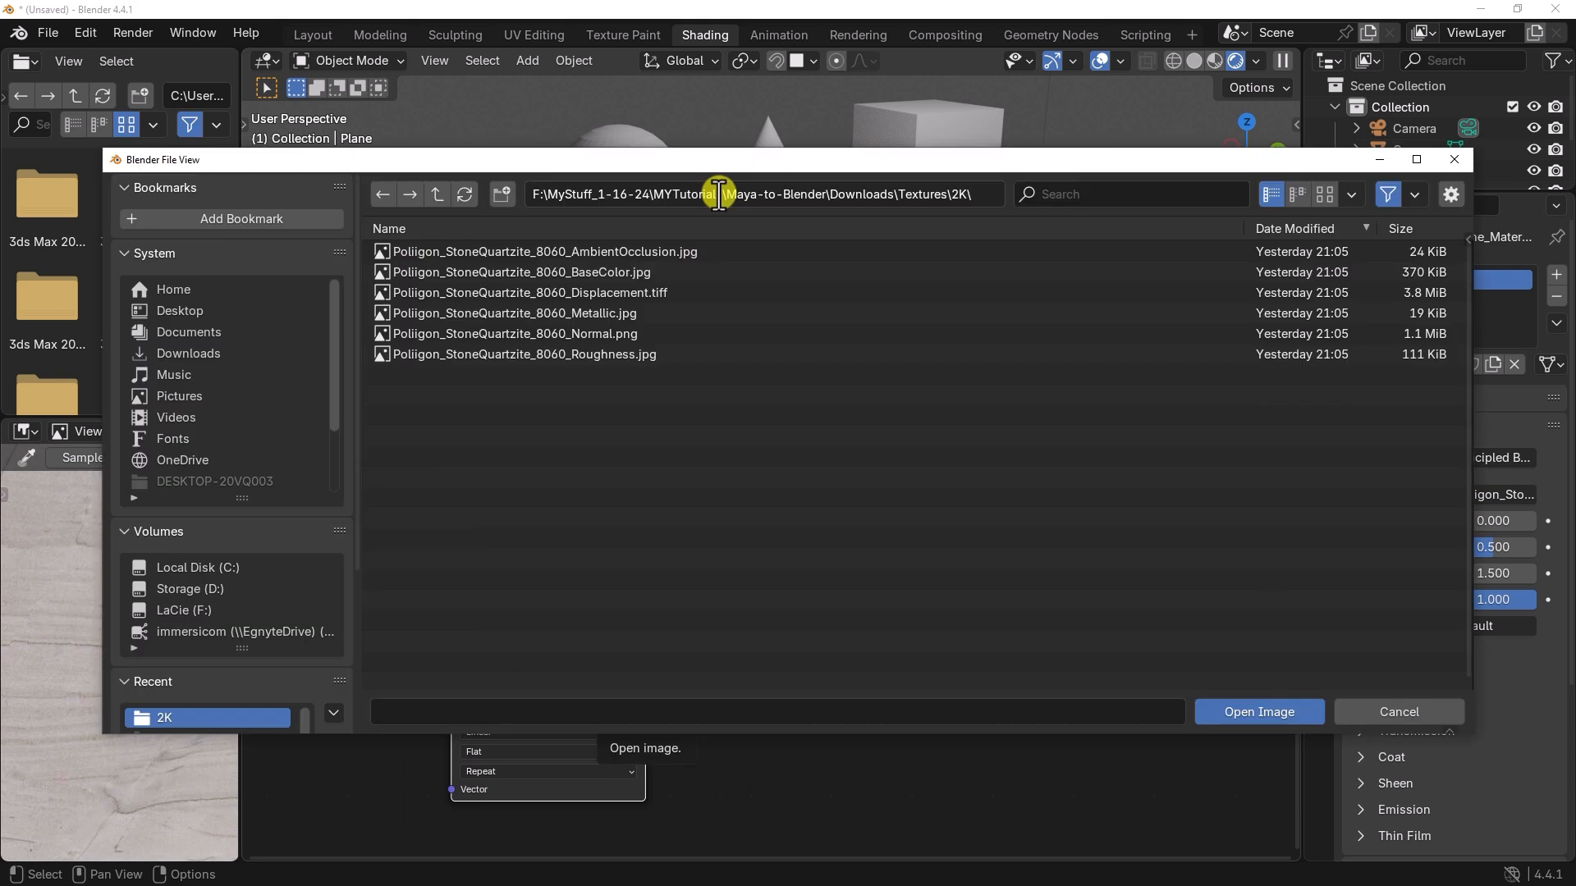
click(617, 356)
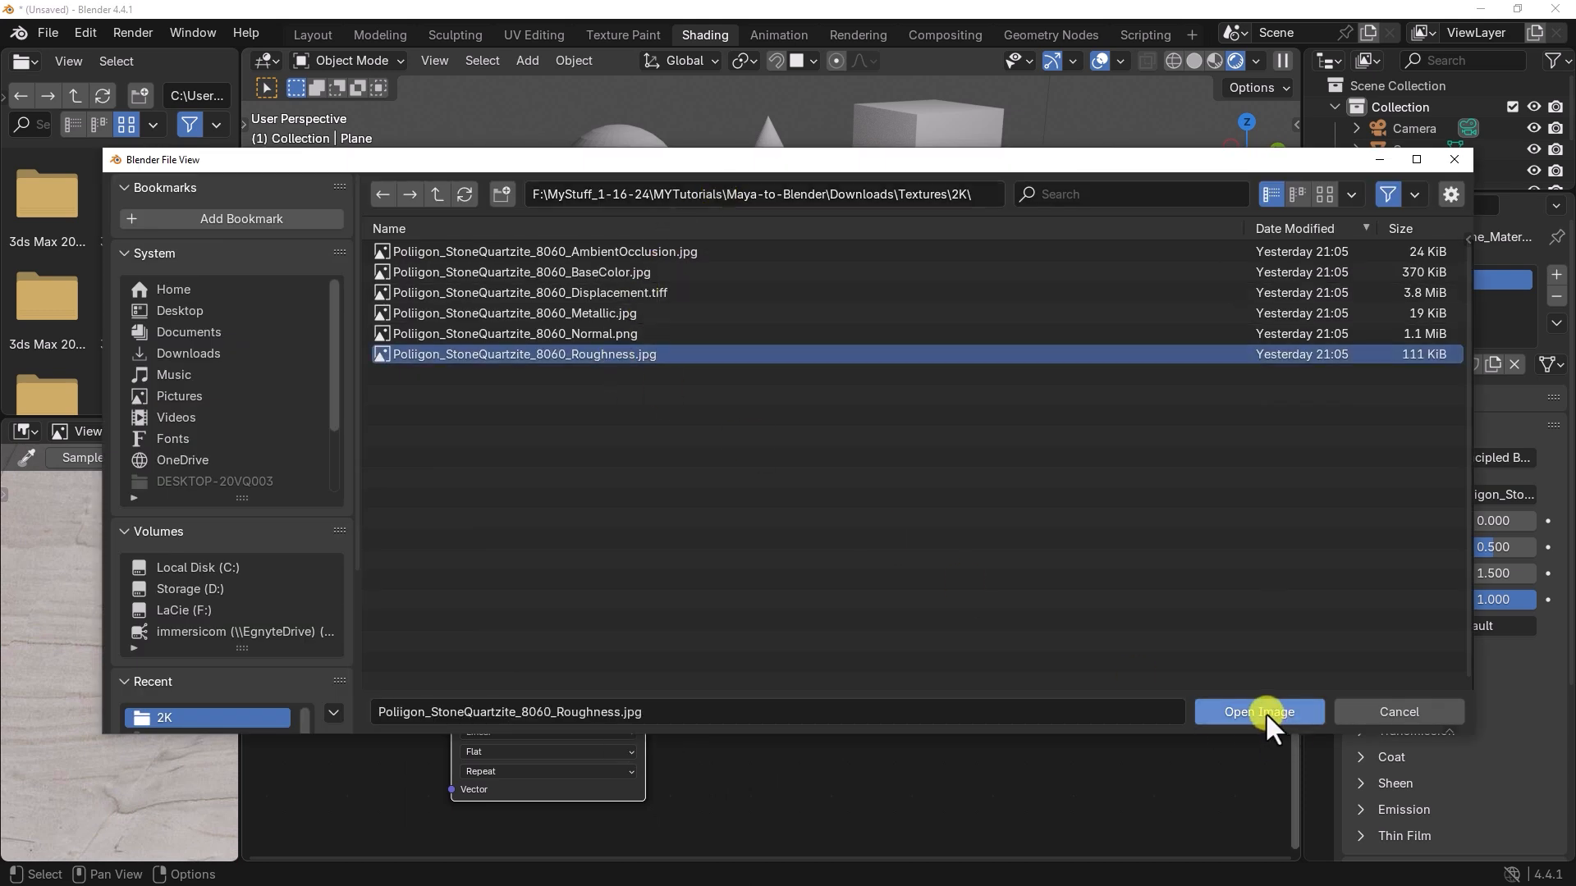
click(1266, 712)
middle_drag(671, 667, 671, 686)
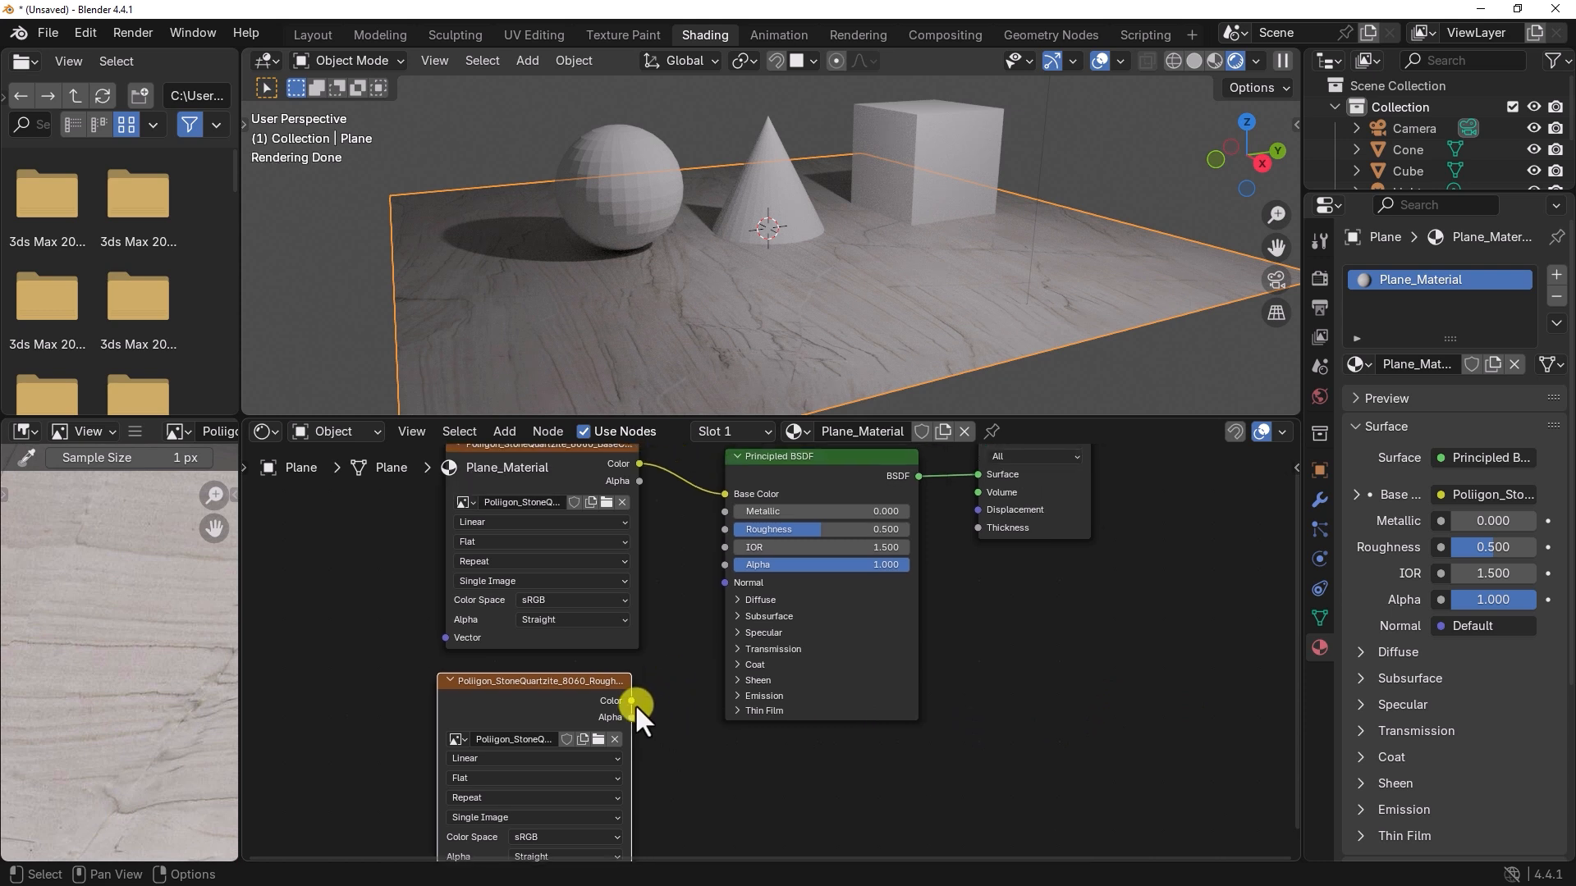
drag(632, 700, 707, 529)
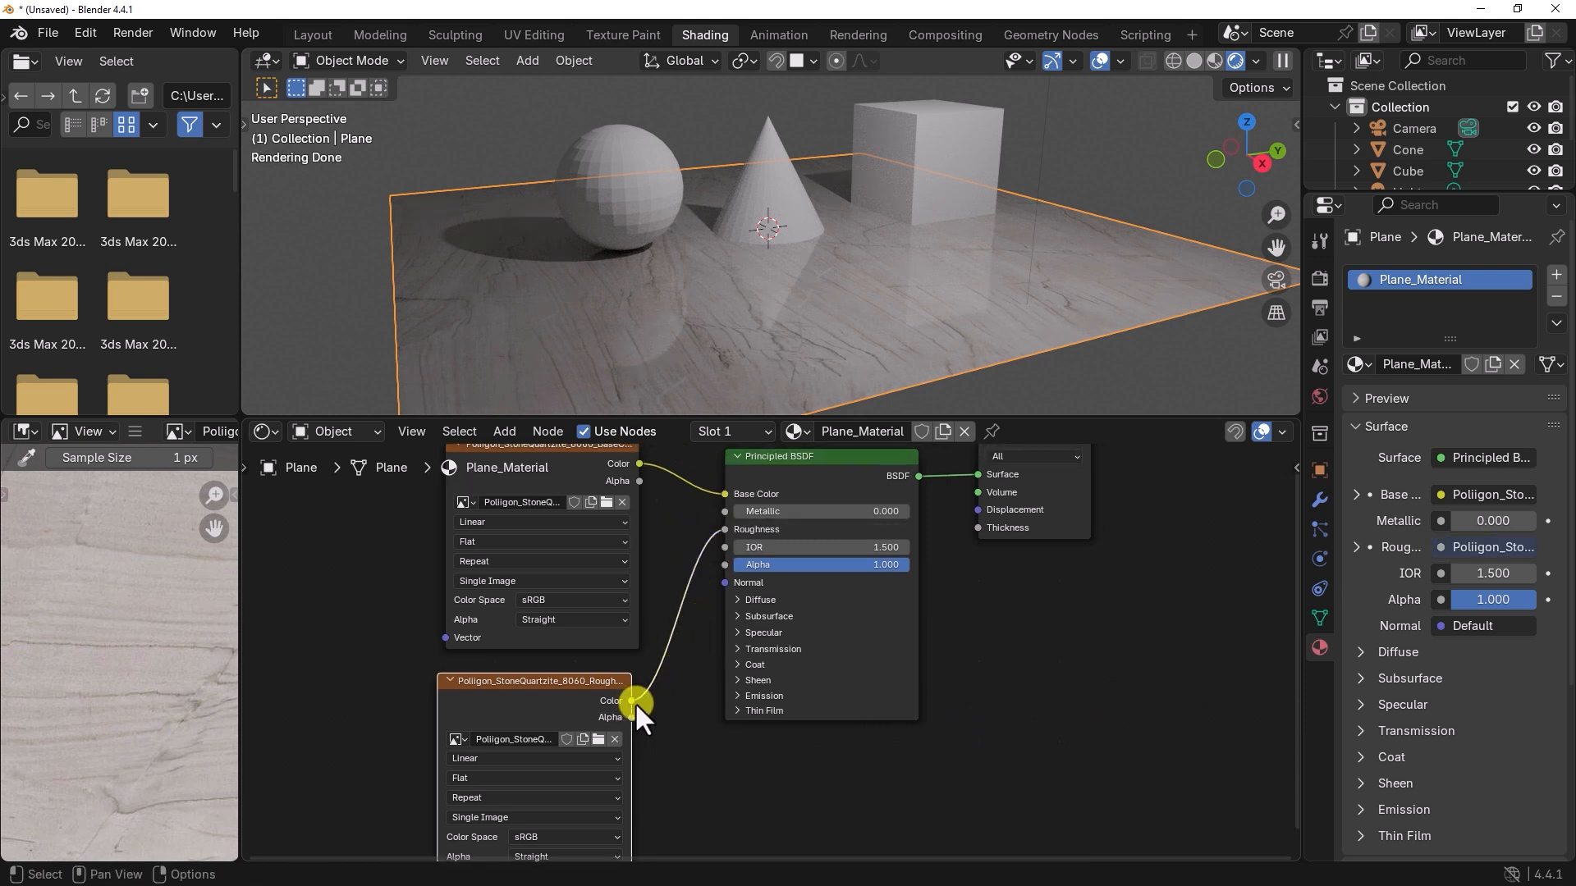
Step: Set the Roughness image texture node's color space to Non-Color and check the plane's reflections in the viewport
middle_drag(676, 772, 708, 673)
scroll(727, 658, up, 2)
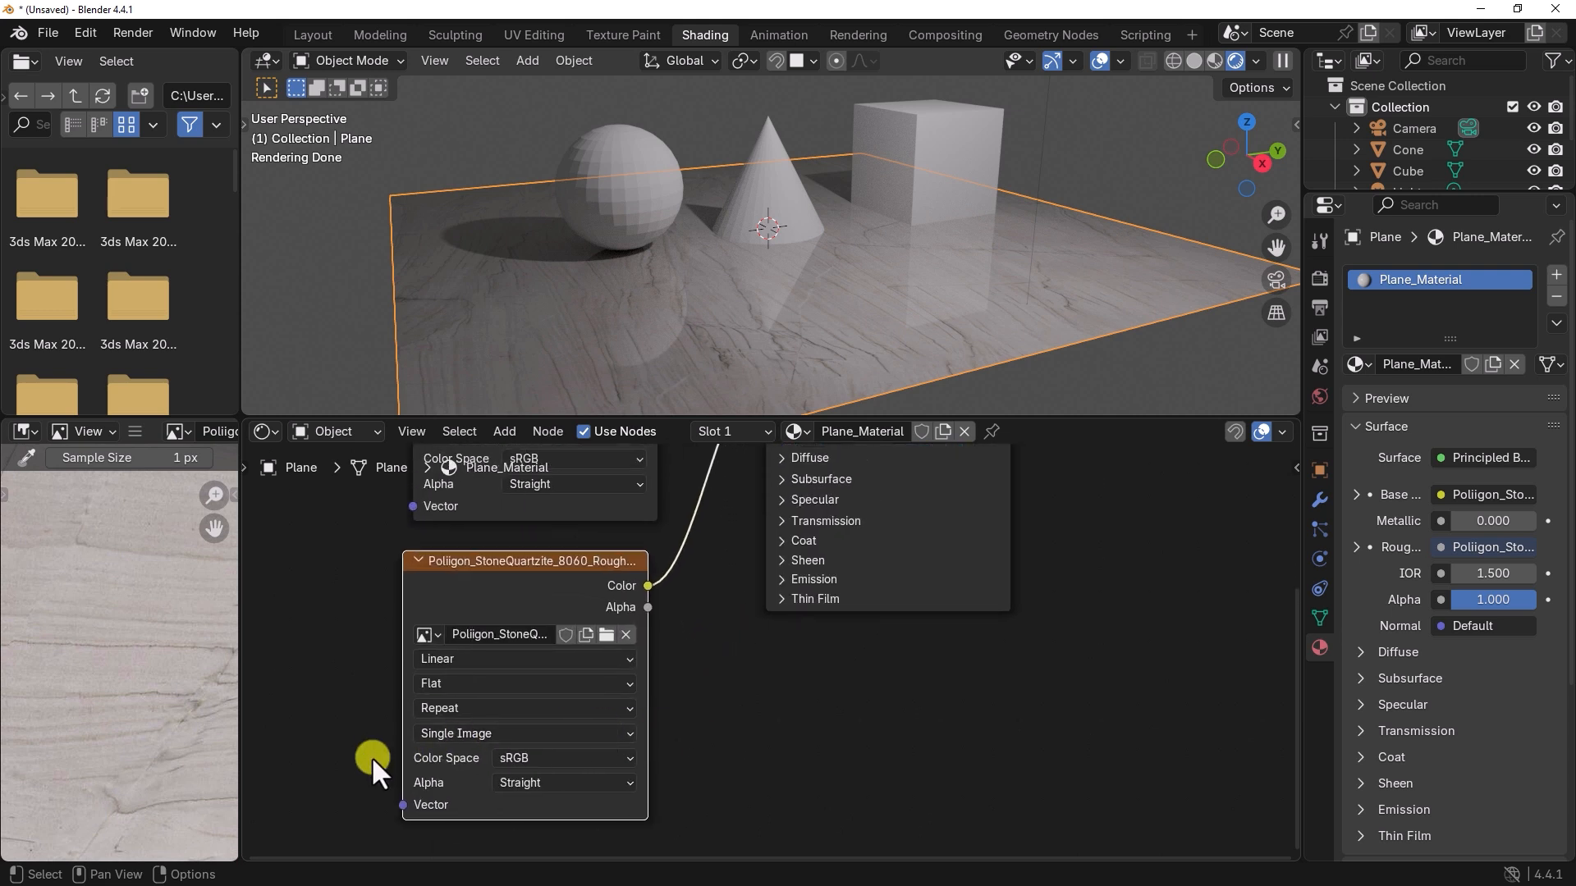
click(579, 755)
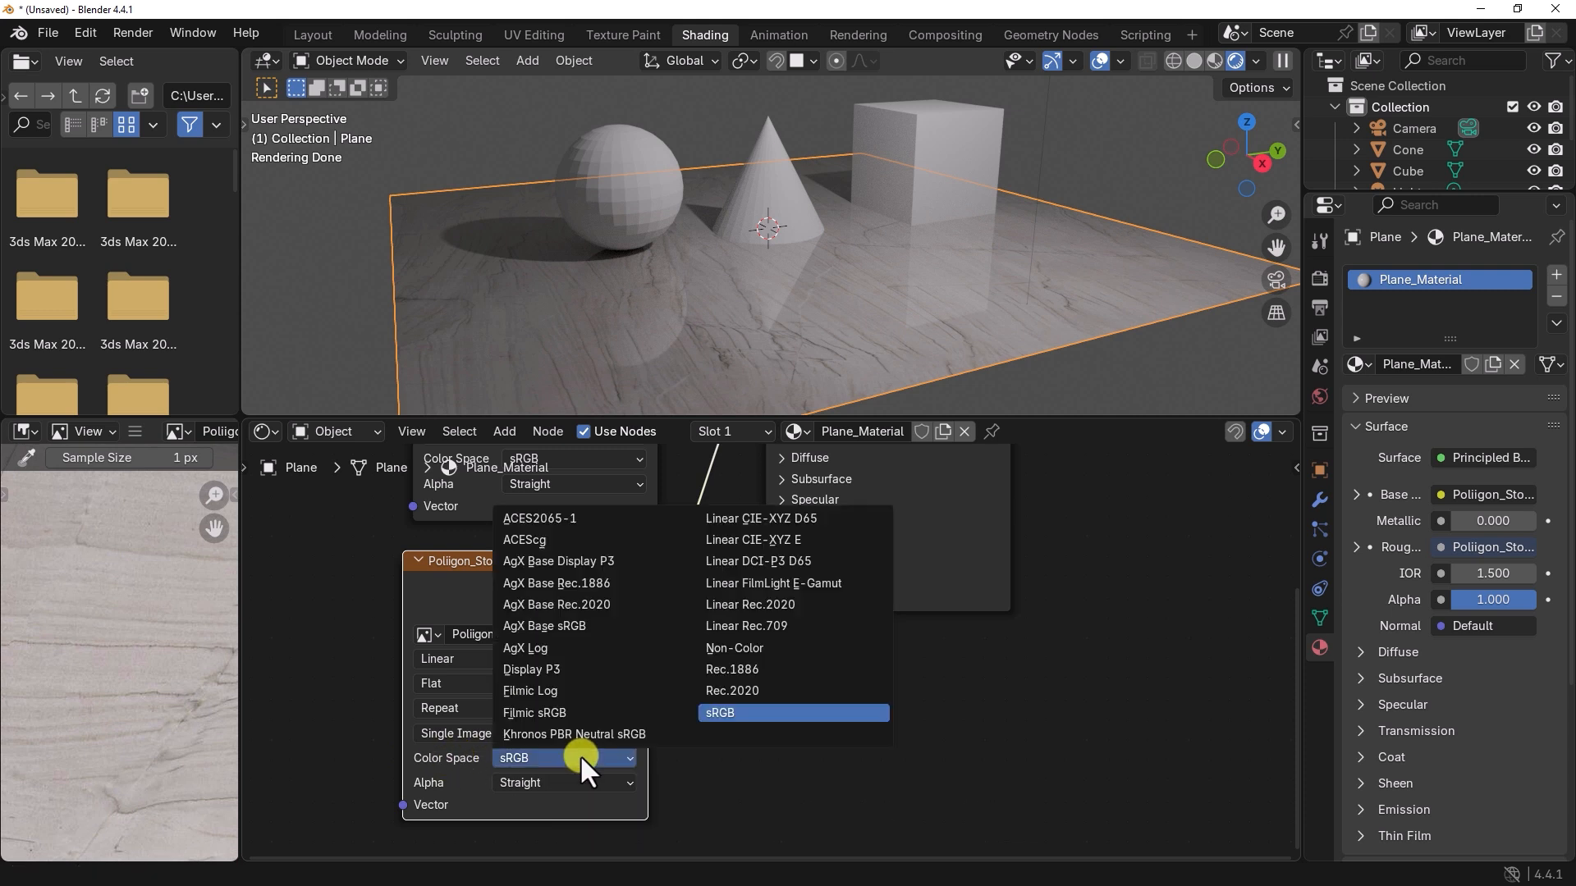
click(731, 648)
middle_drag(720, 563, 715, 714)
scroll(716, 676, down, 3)
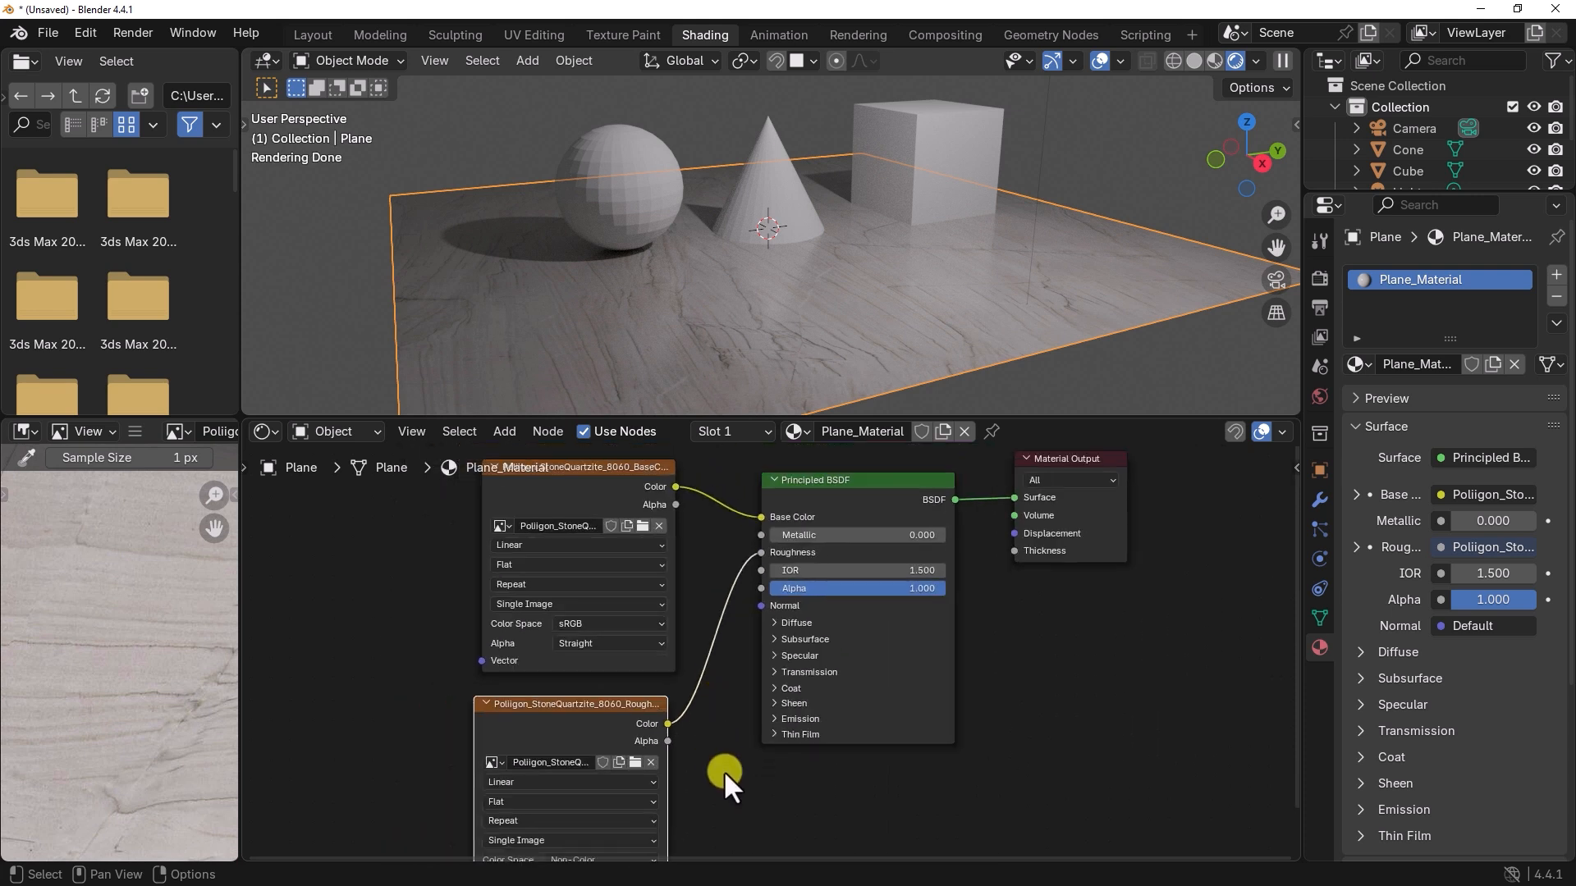
middle_drag(723, 770, 737, 696)
mouse_move(845, 333)
middle_down()
mouse_move(779, 347)
mouse_move(868, 335)
mouse_move(849, 327)
middle_up()
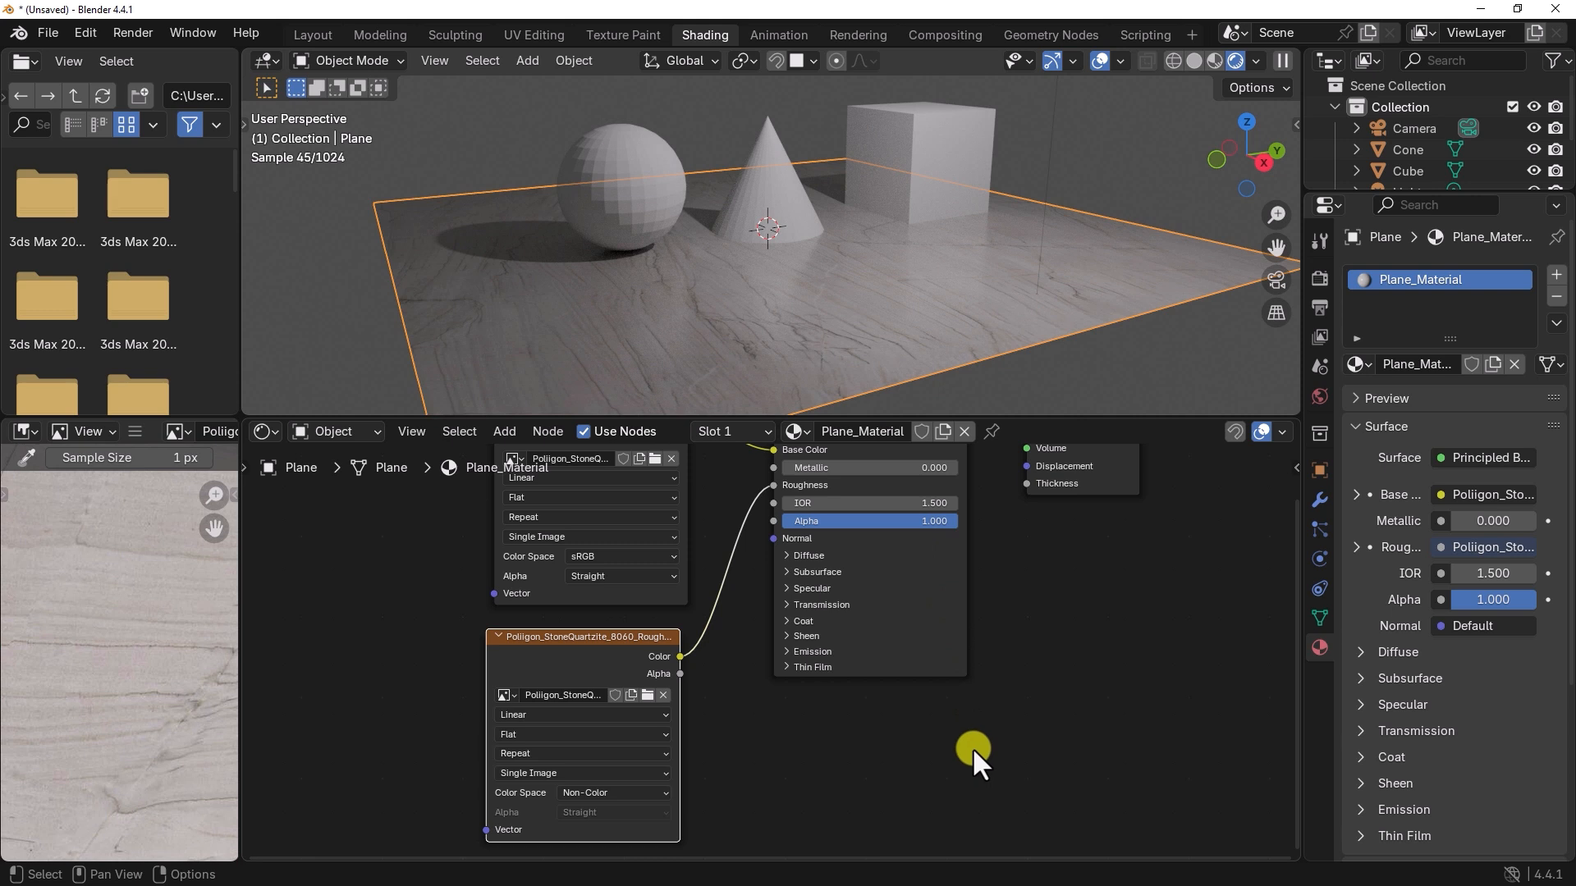
Step: Move the BaseColor and Roughness image nodes higher in the graph and collapse both of them
middle_drag(772, 760, 765, 689)
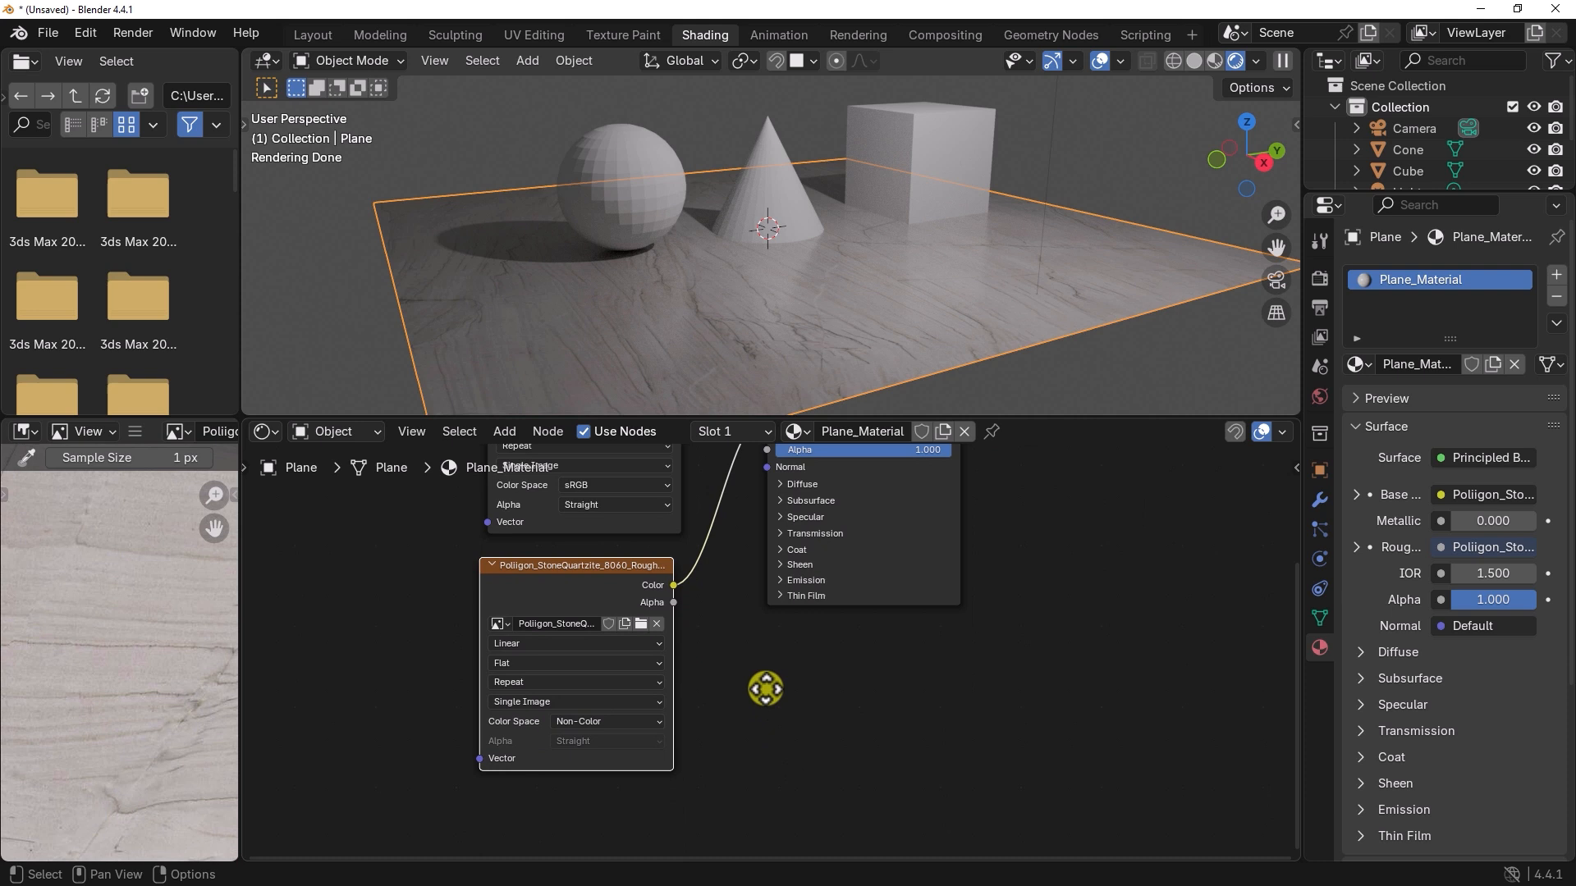
middle_drag(765, 689, 735, 746)
drag(583, 569, 585, 495)
drag(596, 804, 598, 725)
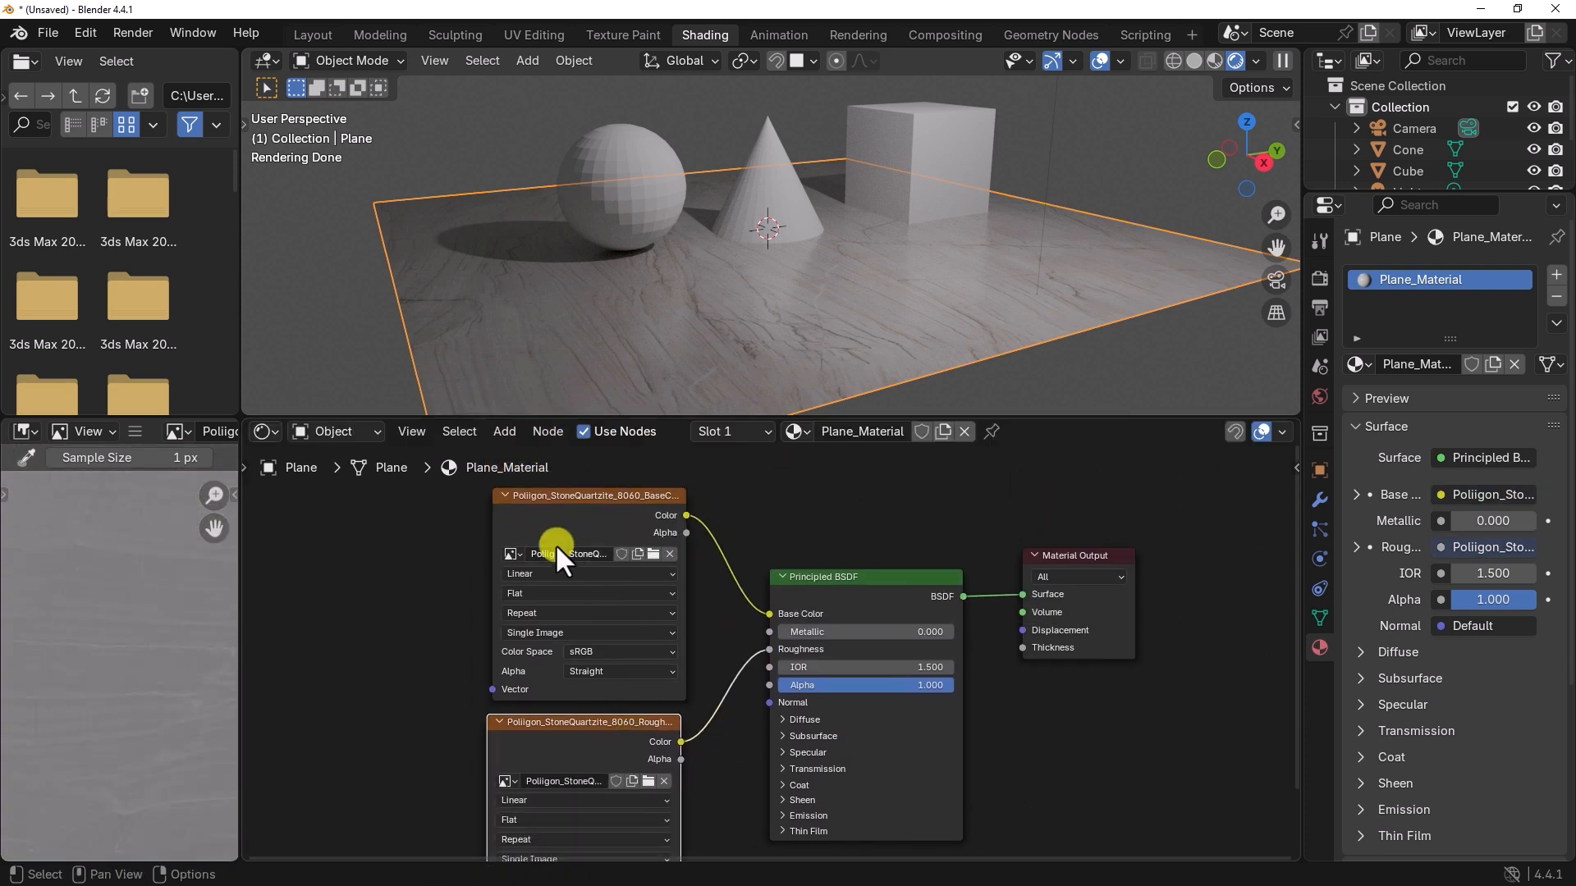
click(501, 495)
click(499, 721)
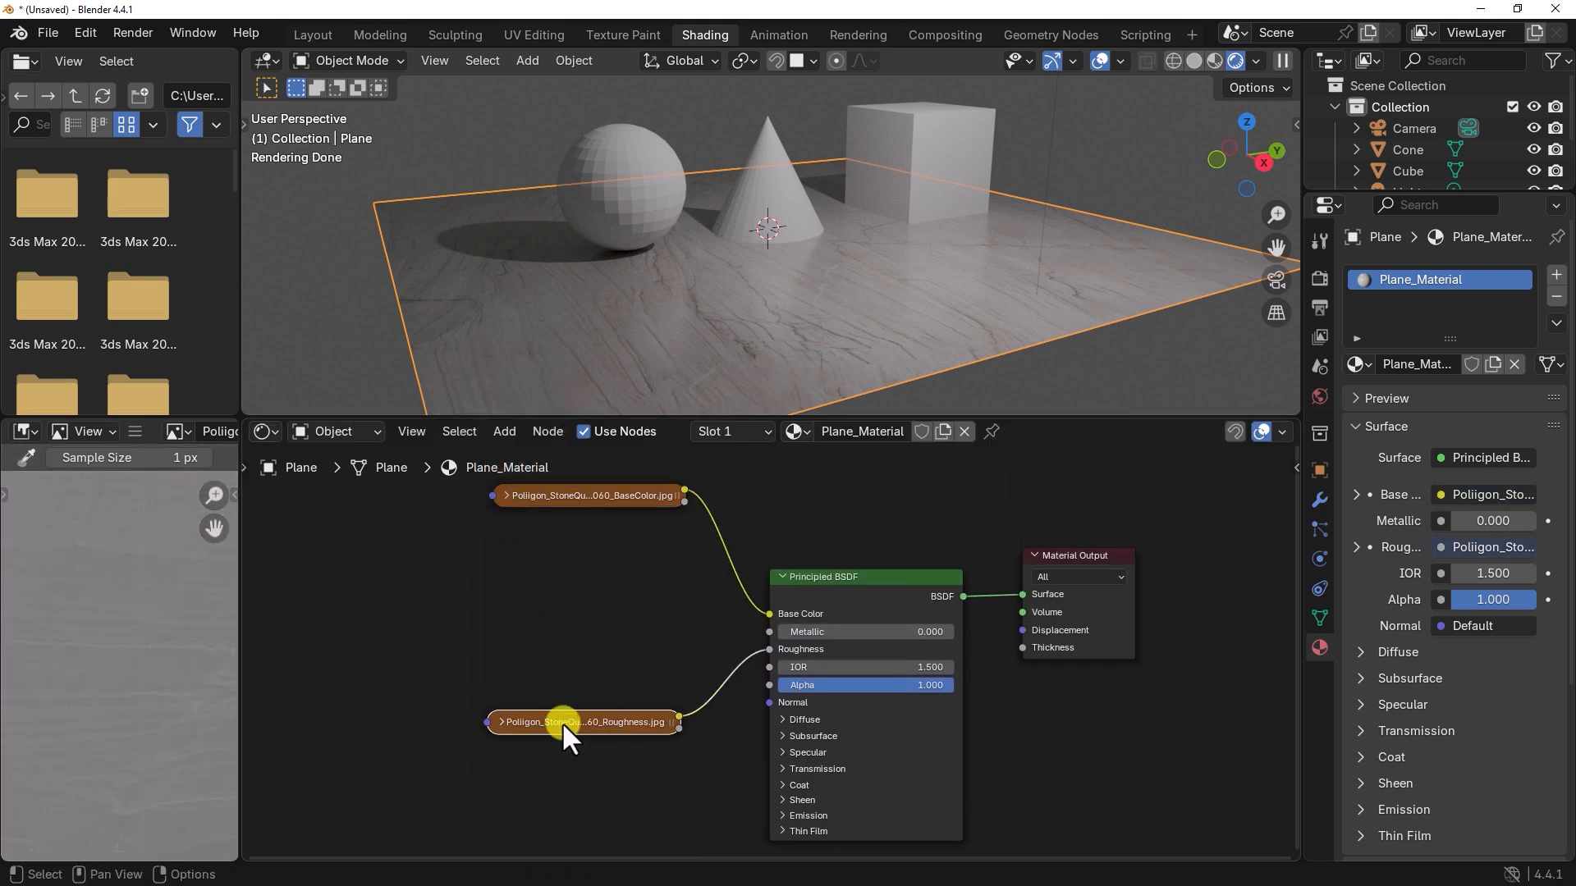
Step: Move the Roughness image node up beneath the BaseColor node and add a third Image Texture node below it
drag(563, 723, 570, 581)
middle_drag(647, 743, 649, 694)
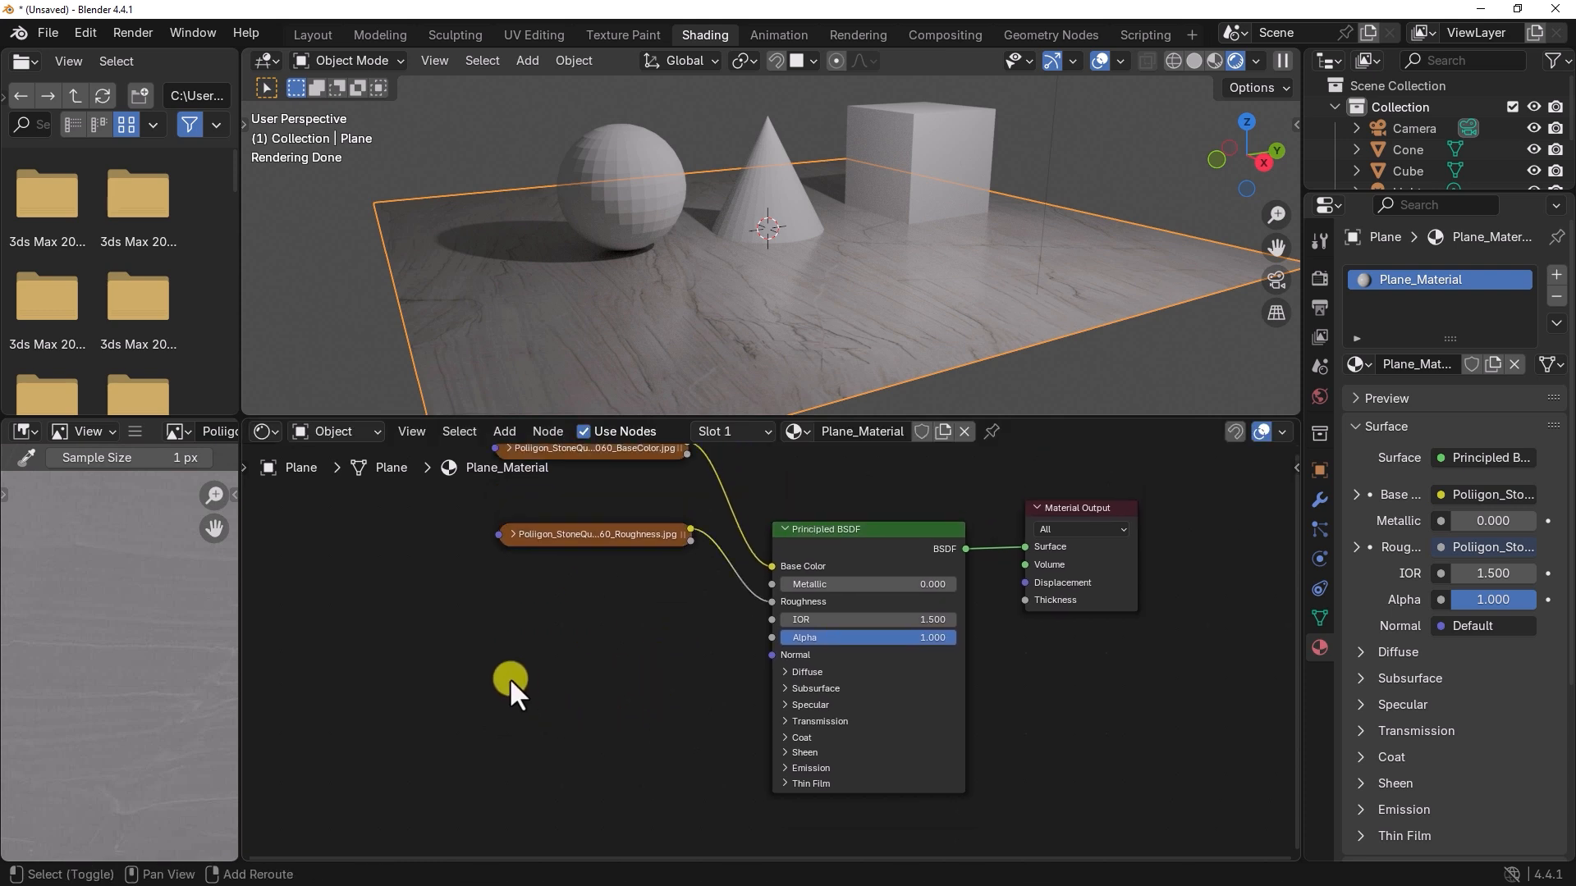
key(shift+a)
mouse_move(509, 679)
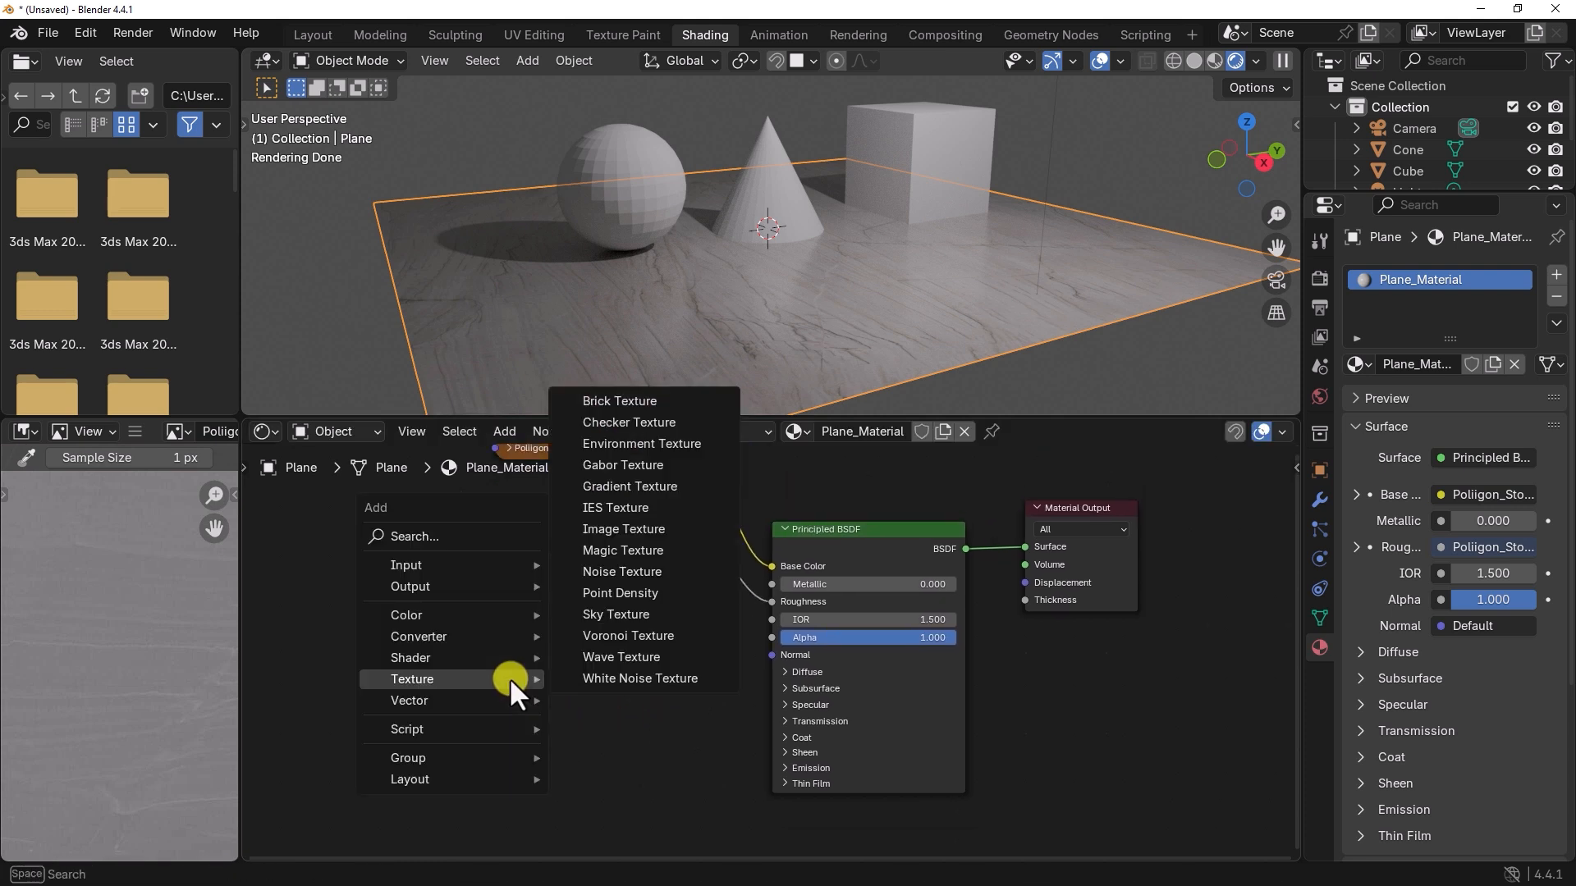
click(663, 535)
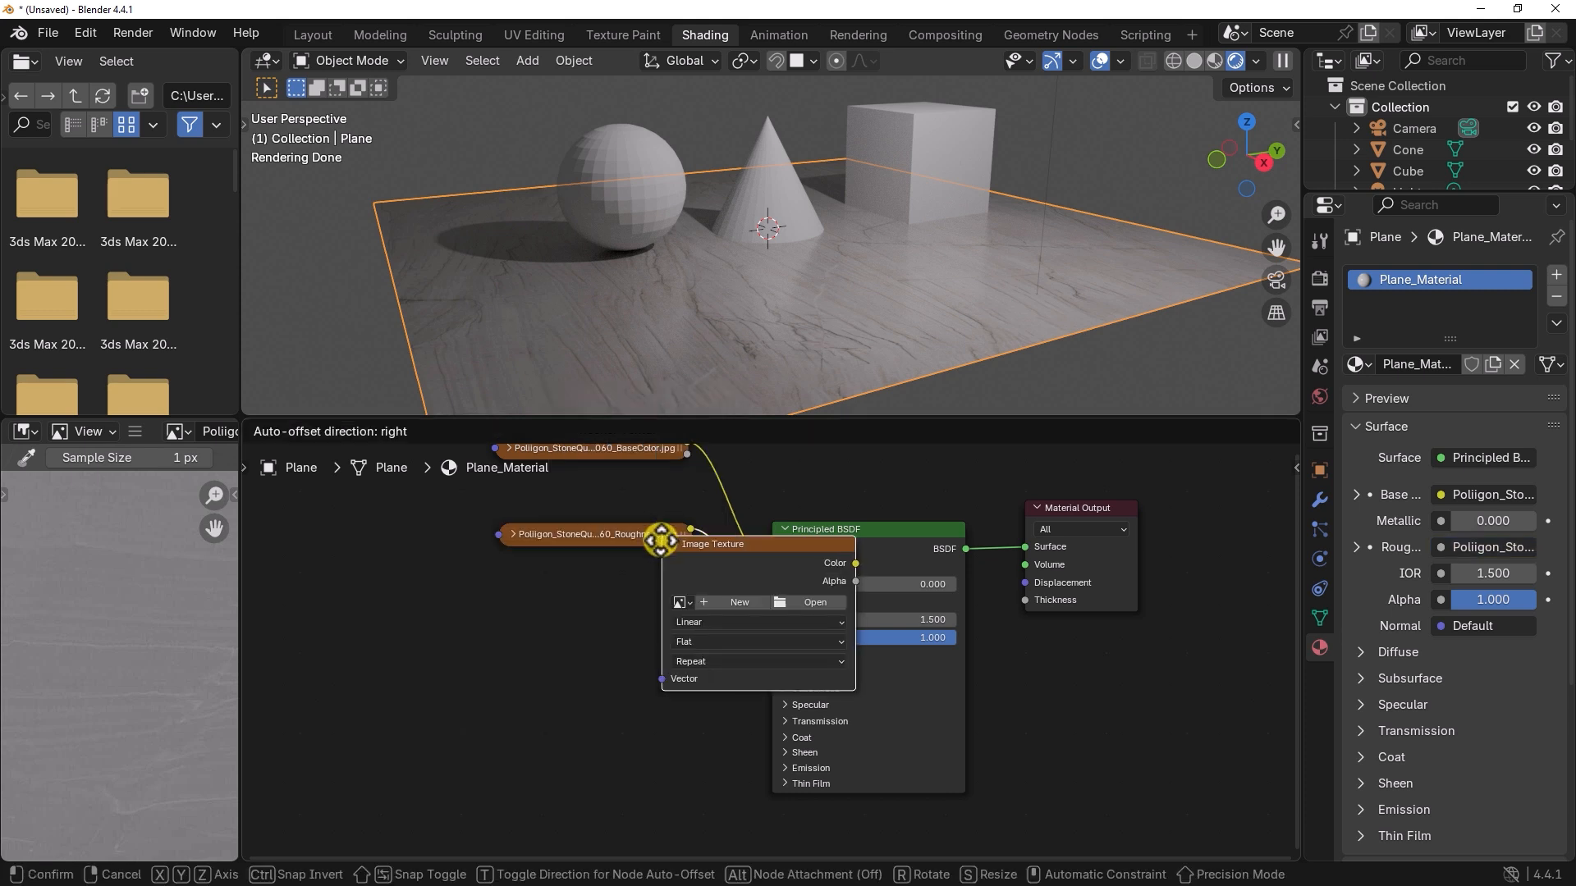
click(471, 600)
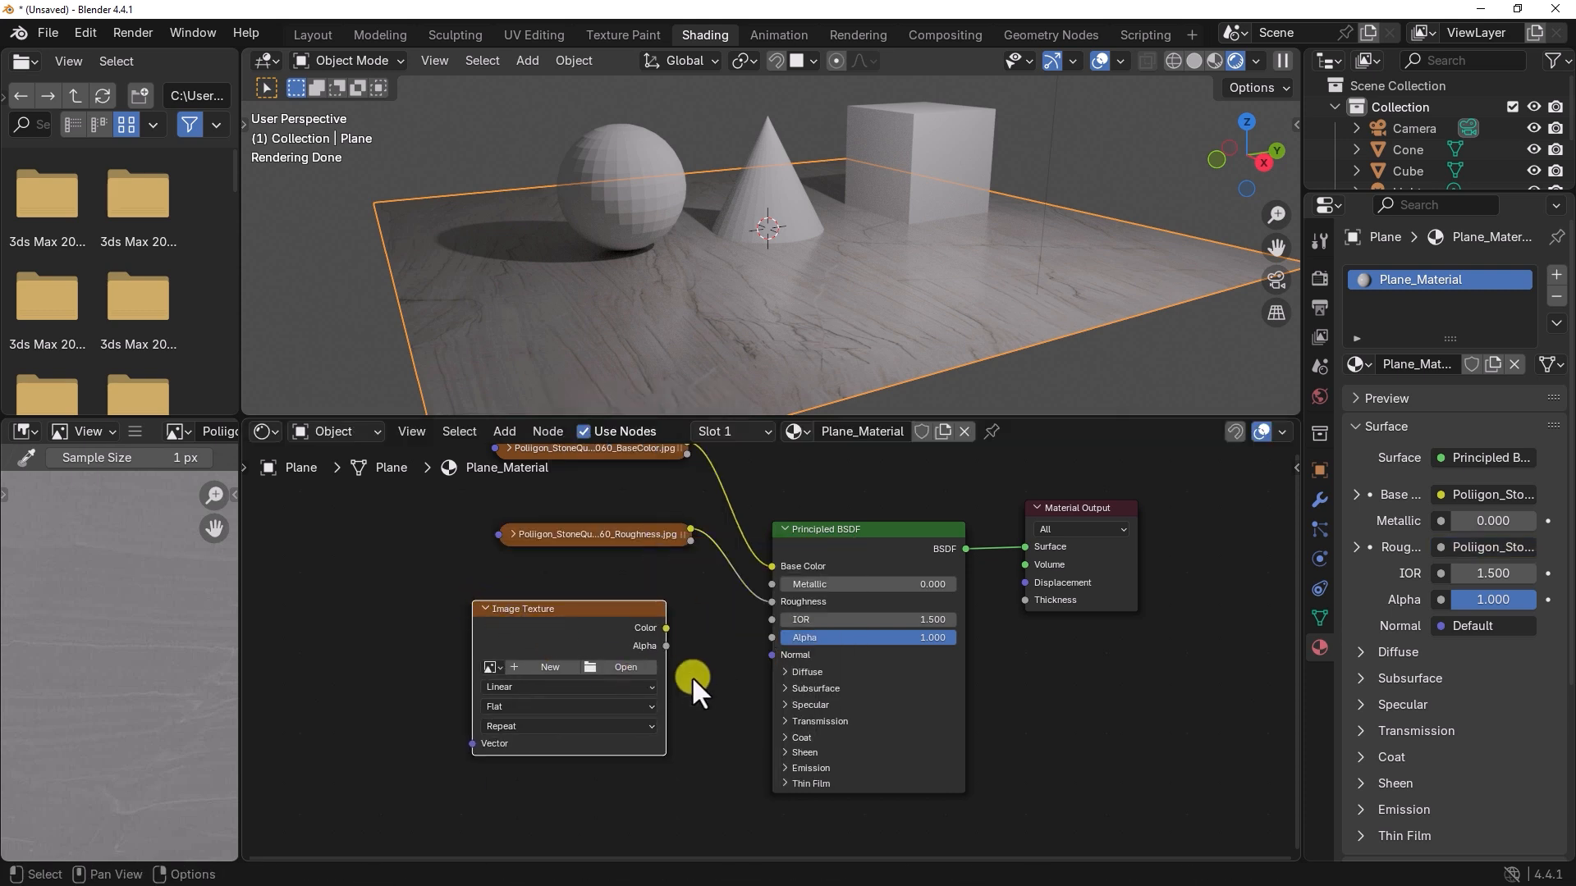
drag(587, 610, 526, 618)
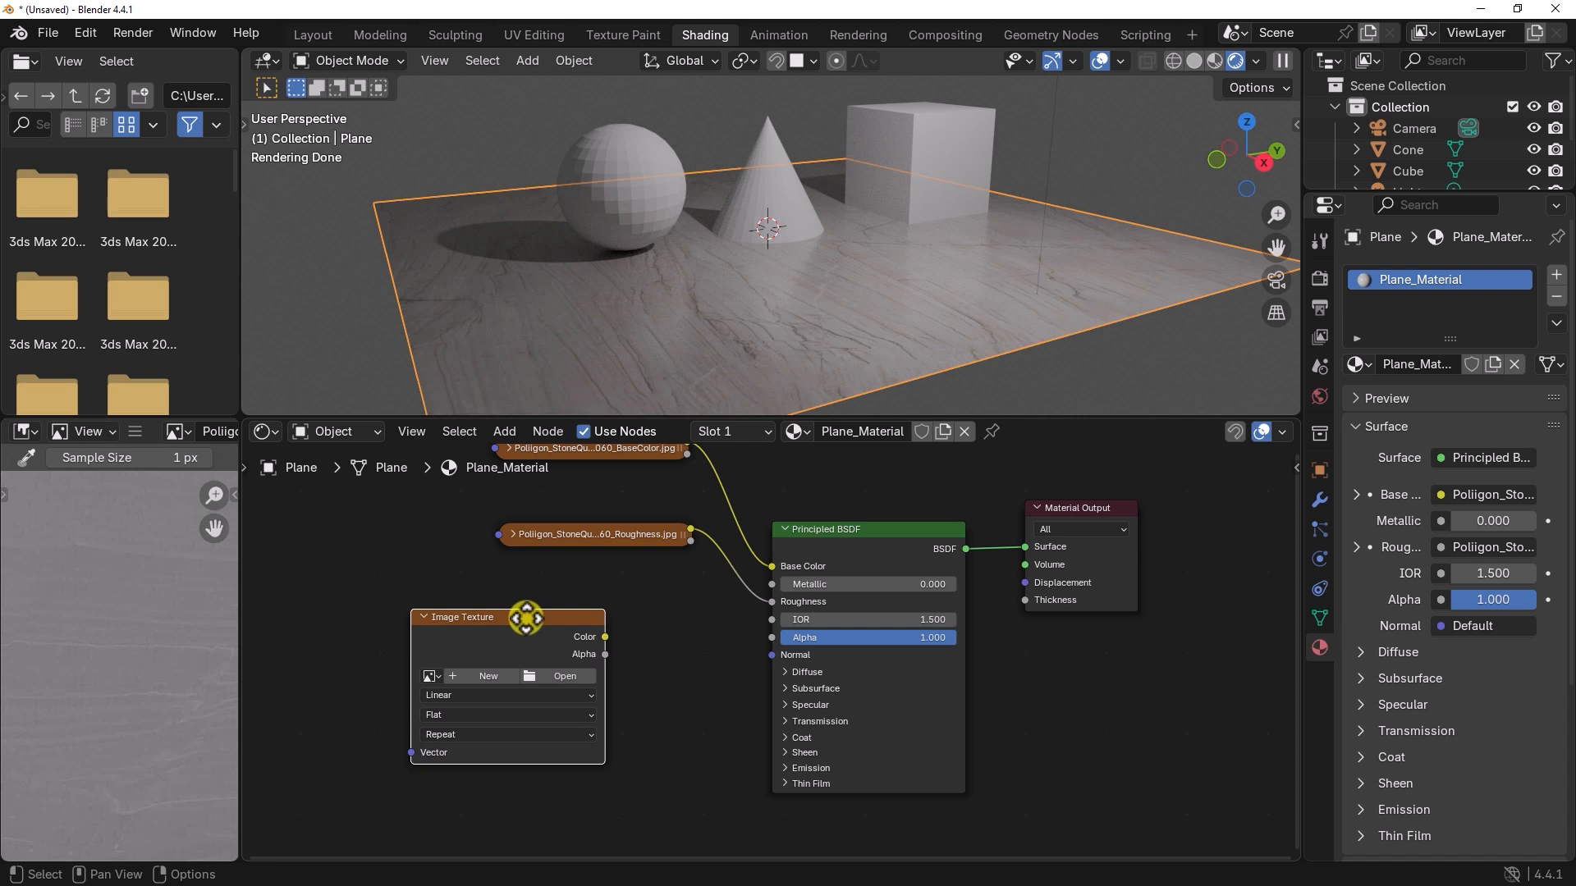
Step: Load Poliigon_StoneQuartzite_8060_Normal.png into the new Image Texture node and connect its Color output to the Principled BSDF's Normal input
key(Home)
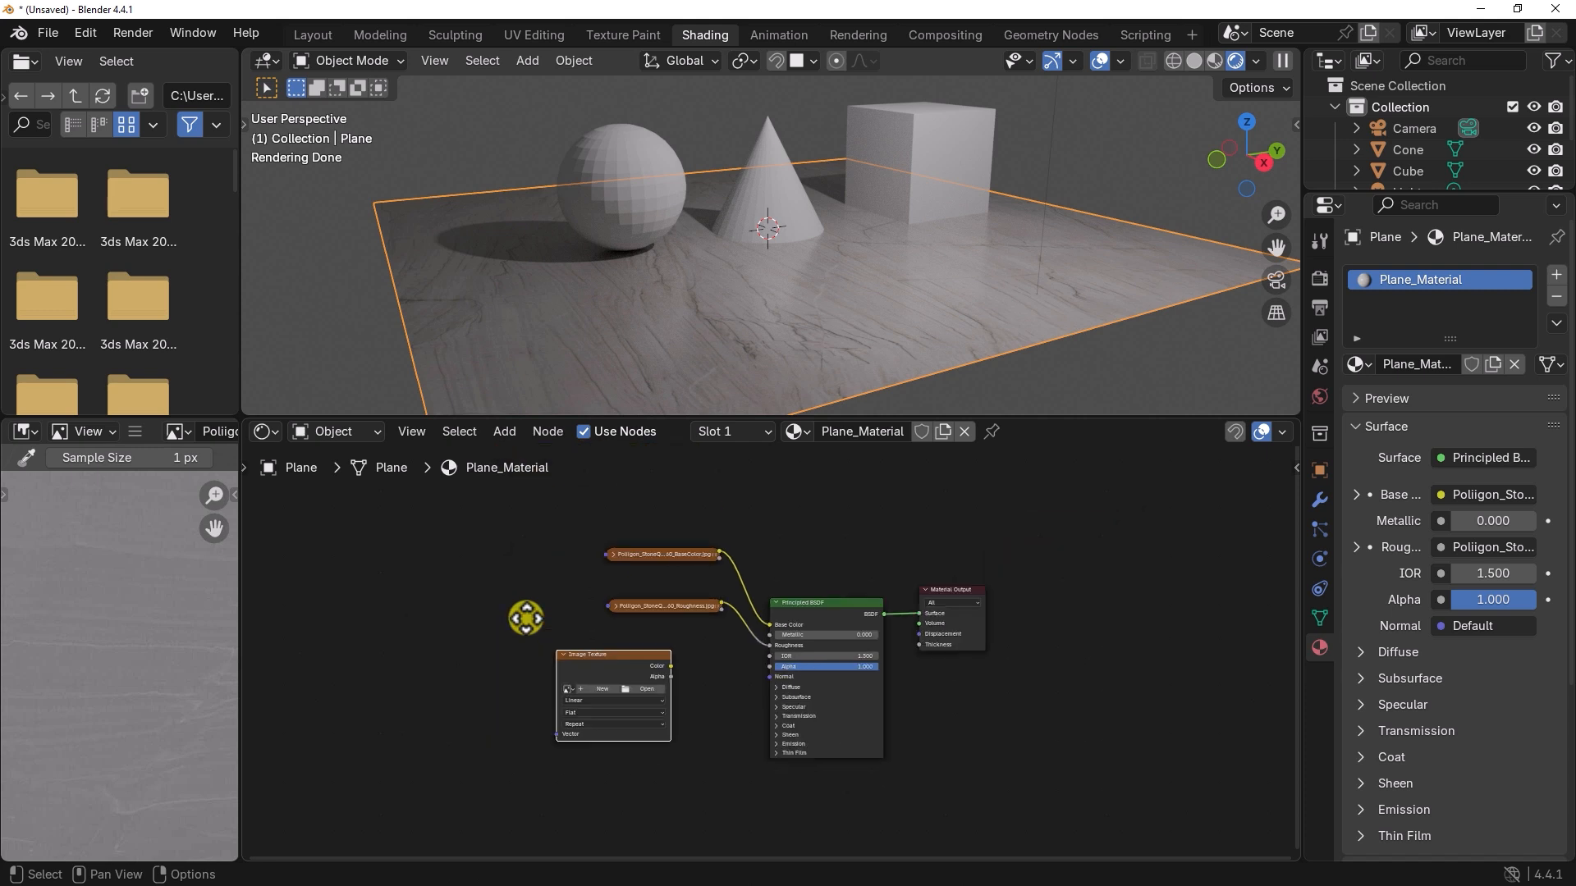
scroll(737, 676, up, 2)
scroll(737, 676, up, 2)
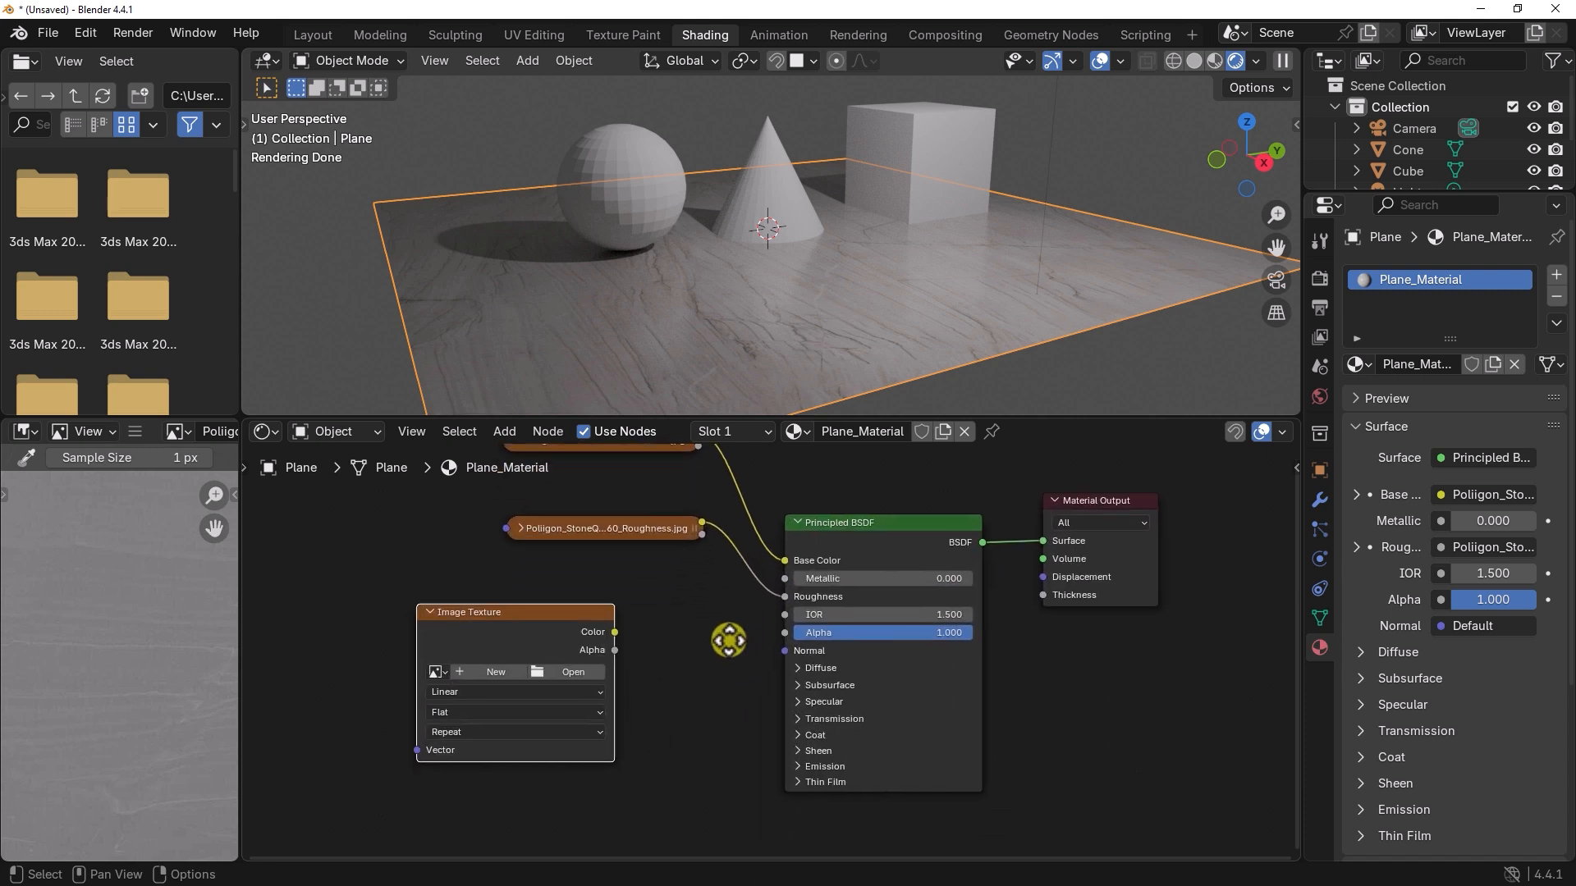
click(587, 657)
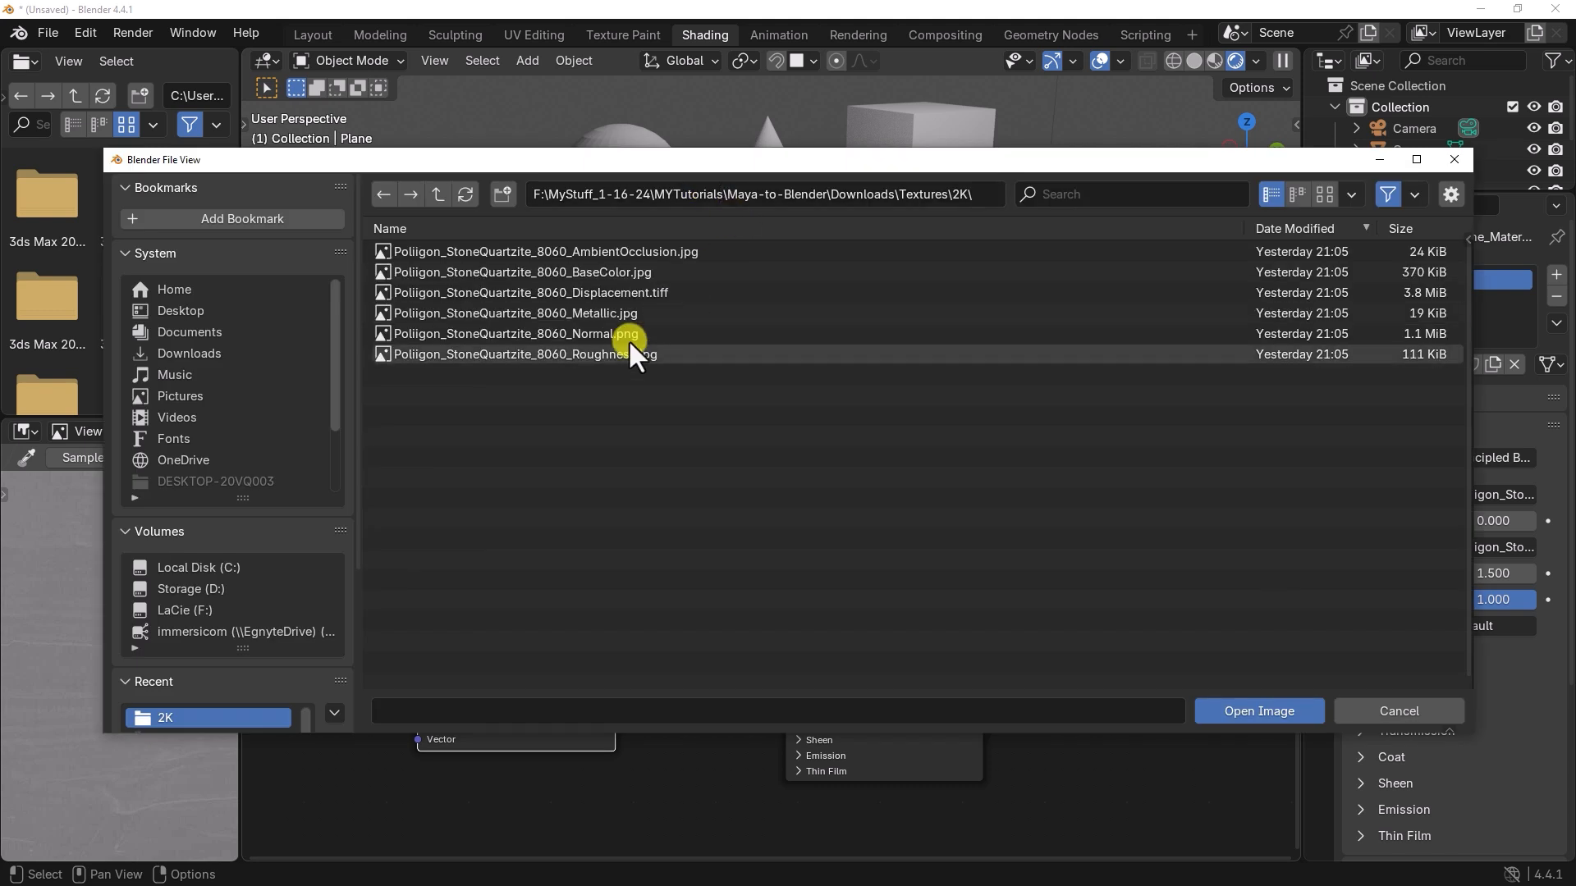
click(618, 334)
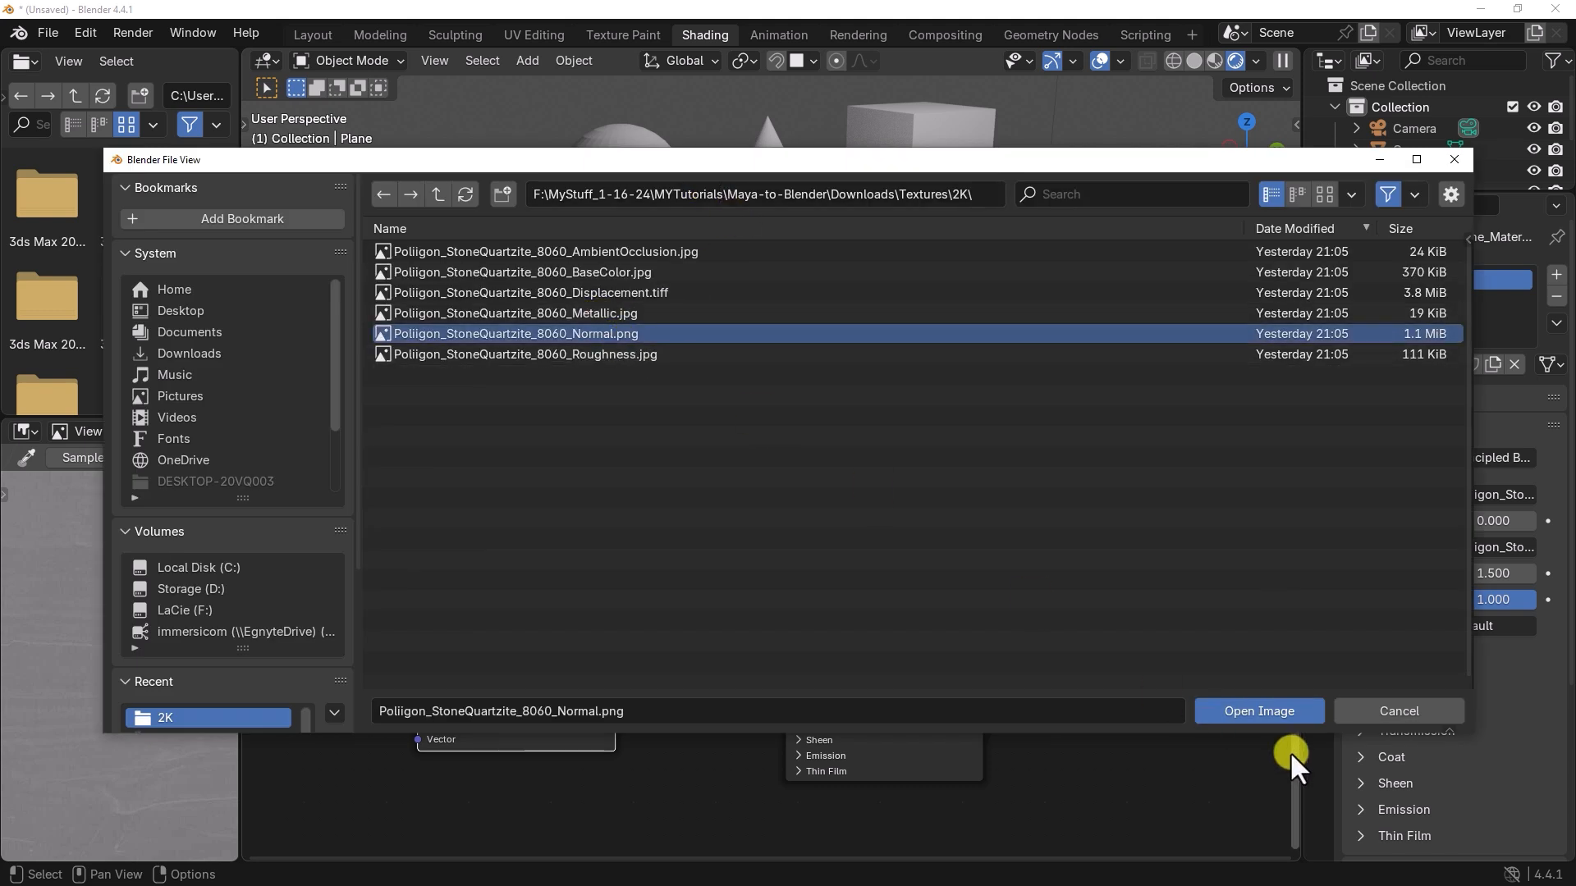
click(1263, 712)
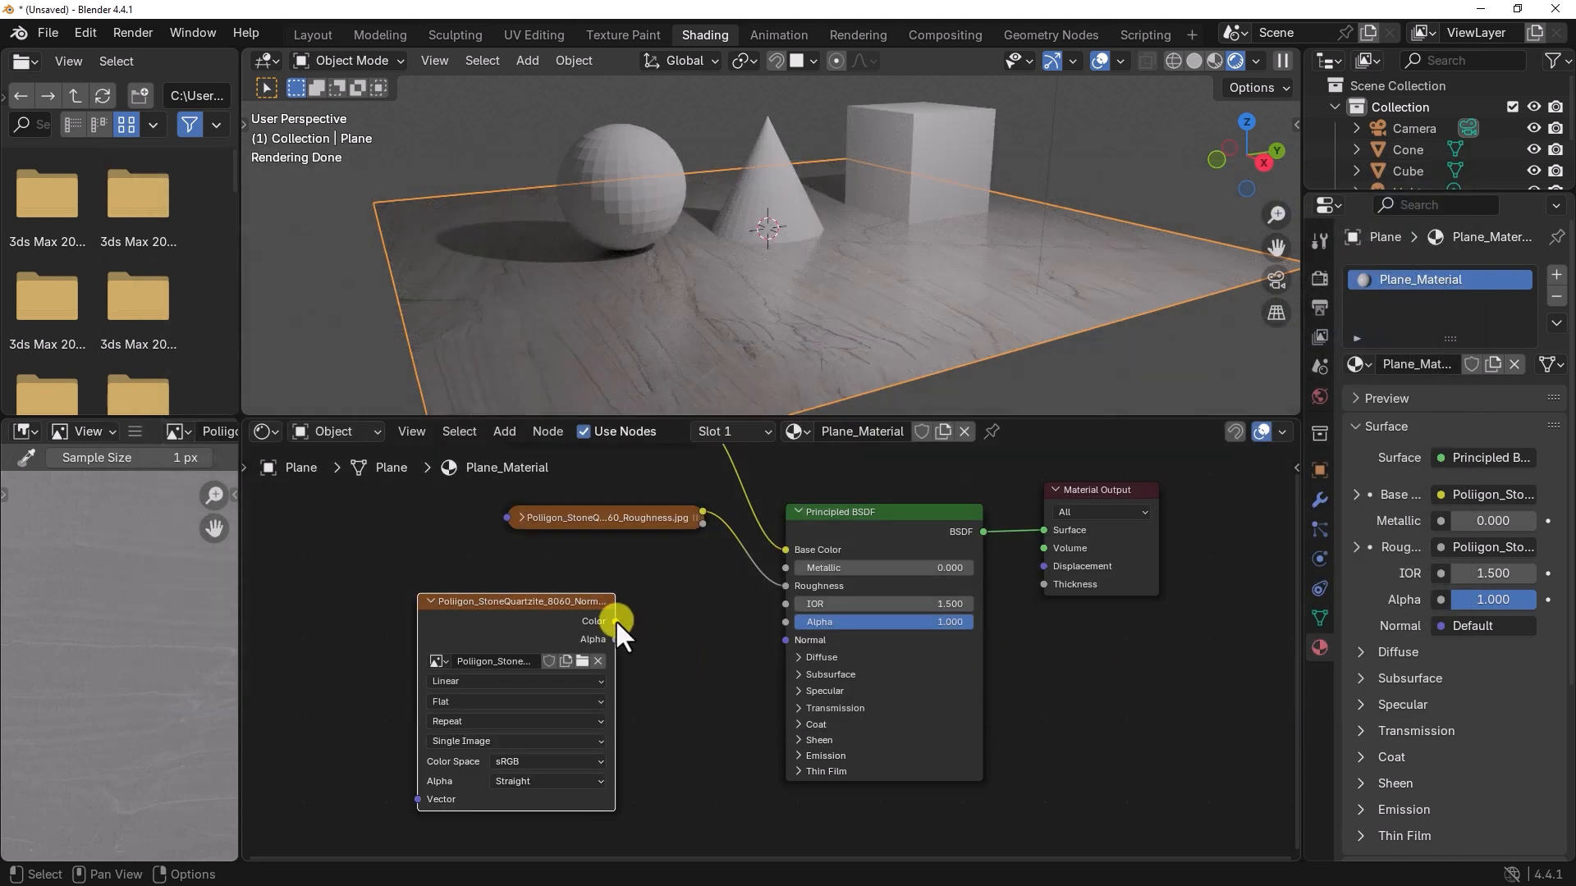
drag(616, 621, 780, 641)
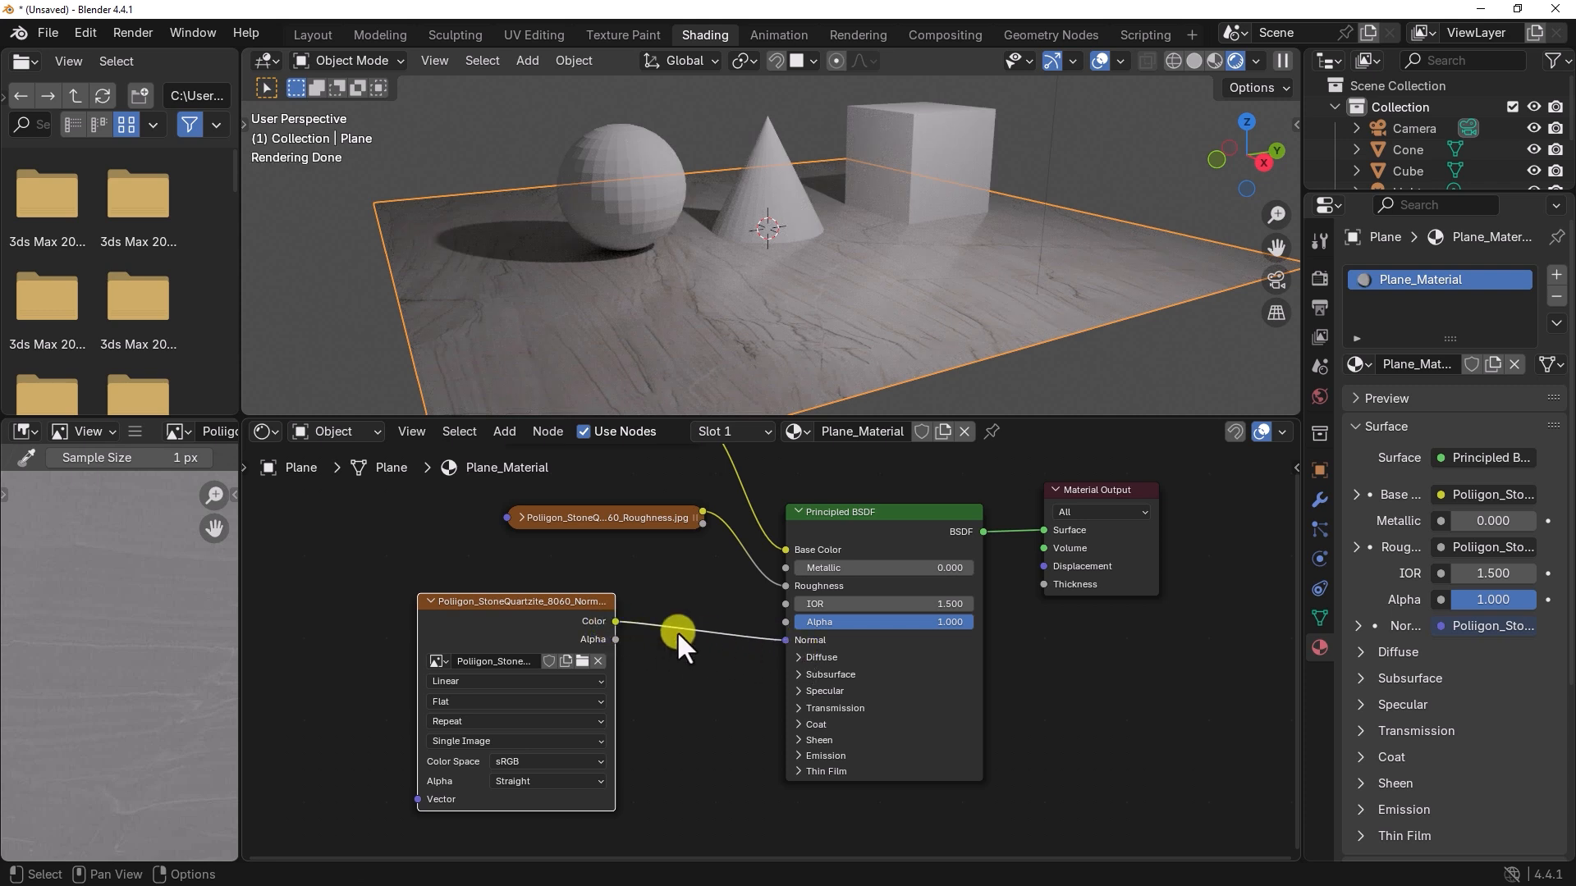
drag(513, 601, 438, 588)
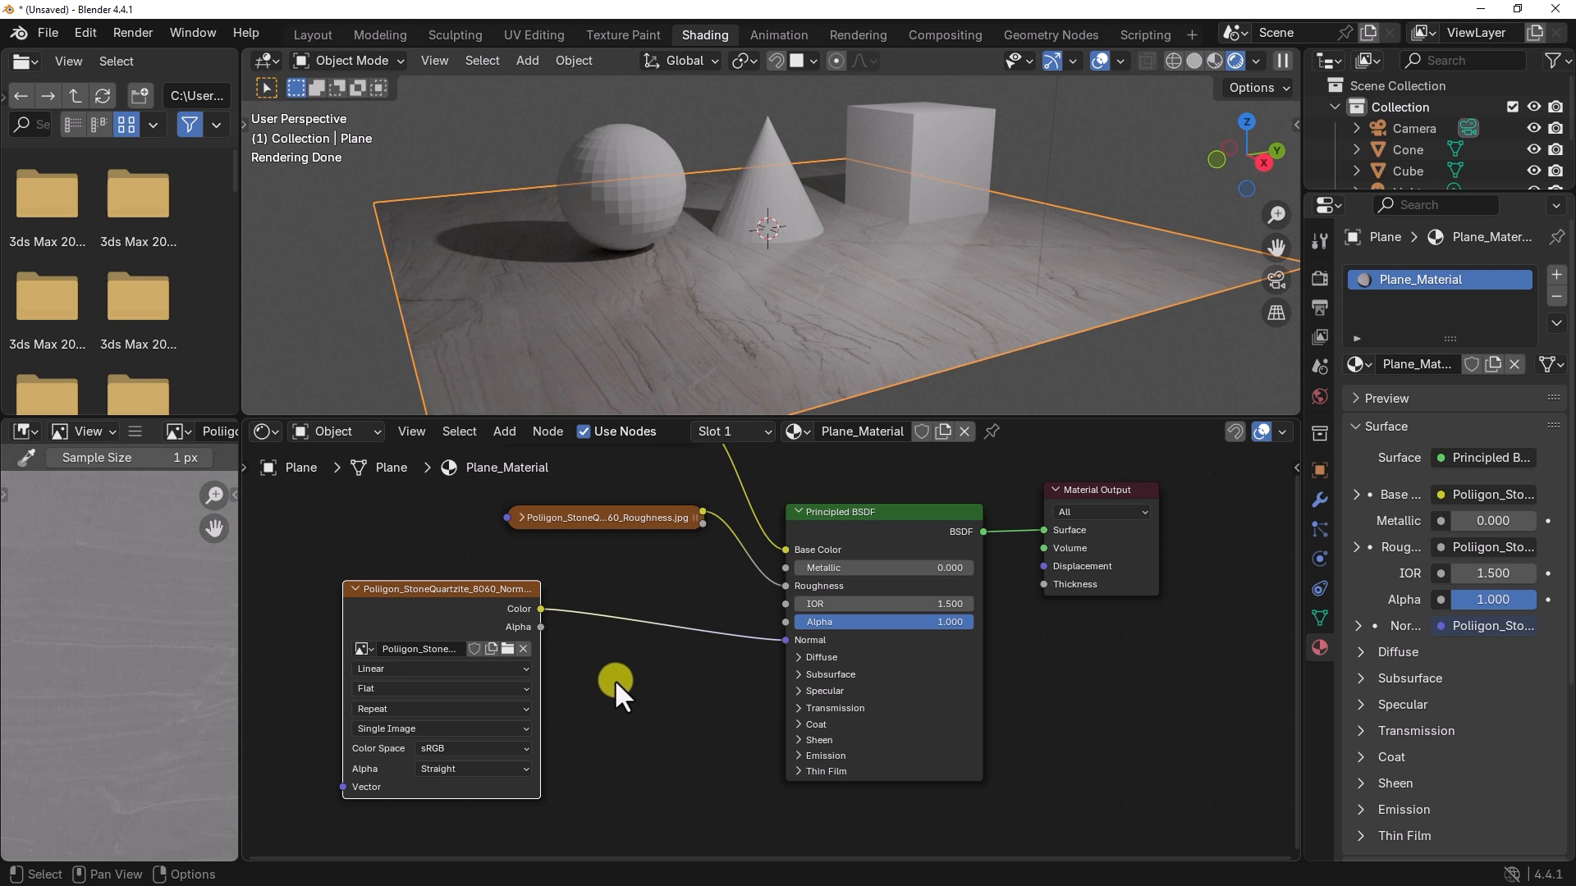
Step: Set the normal image texture node's color space to Non-Color and move the node farther from the Principled BSDF
scroll(456, 750, up, 1)
middle_drag(651, 699, 744, 644)
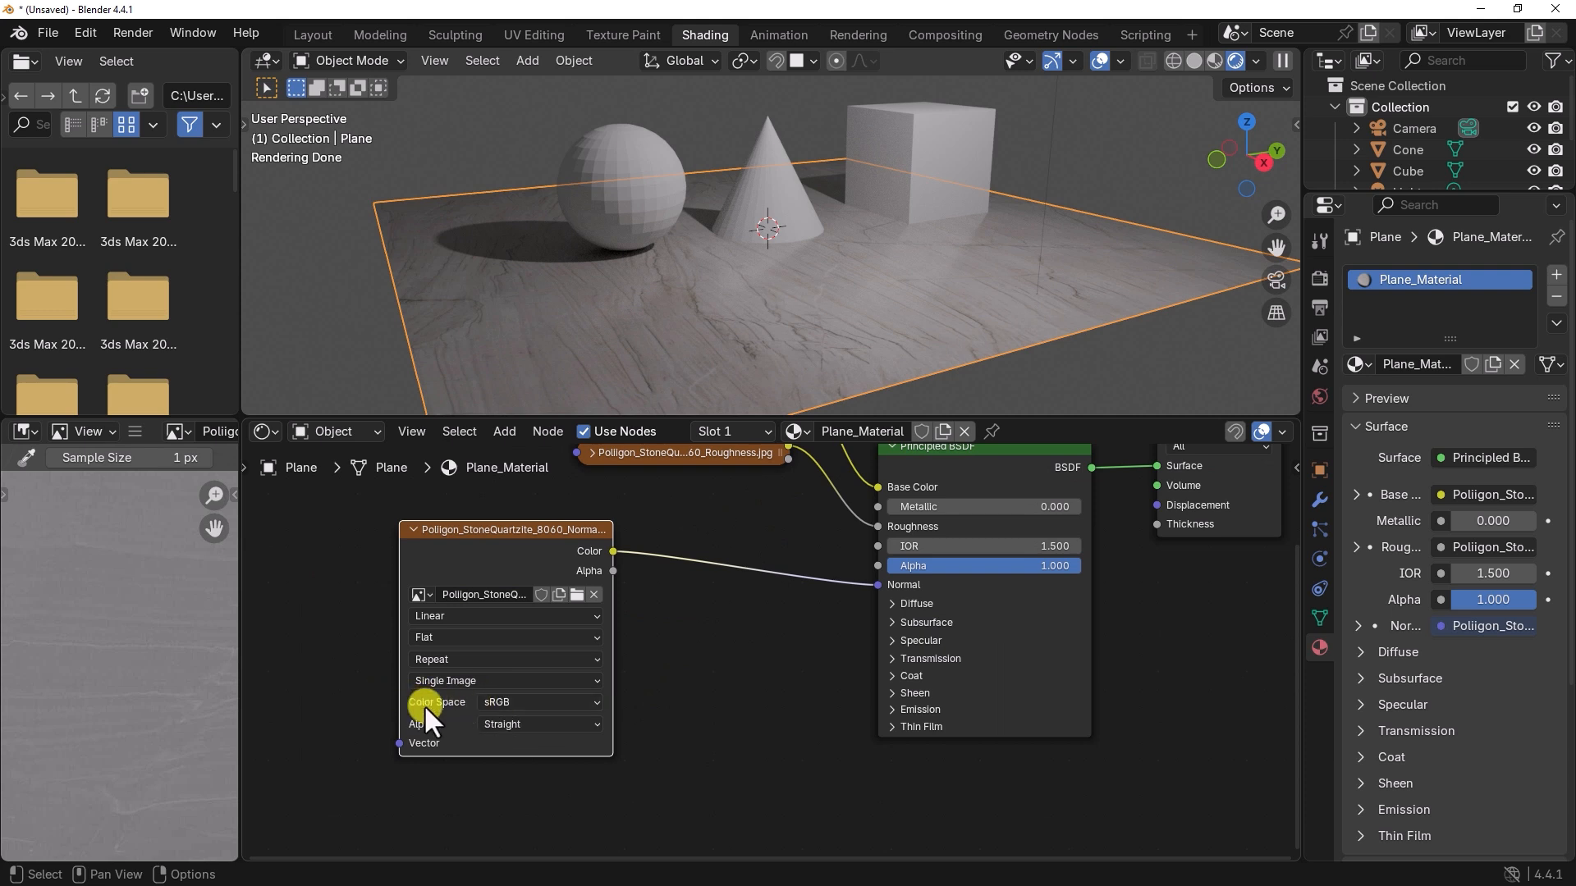
click(502, 701)
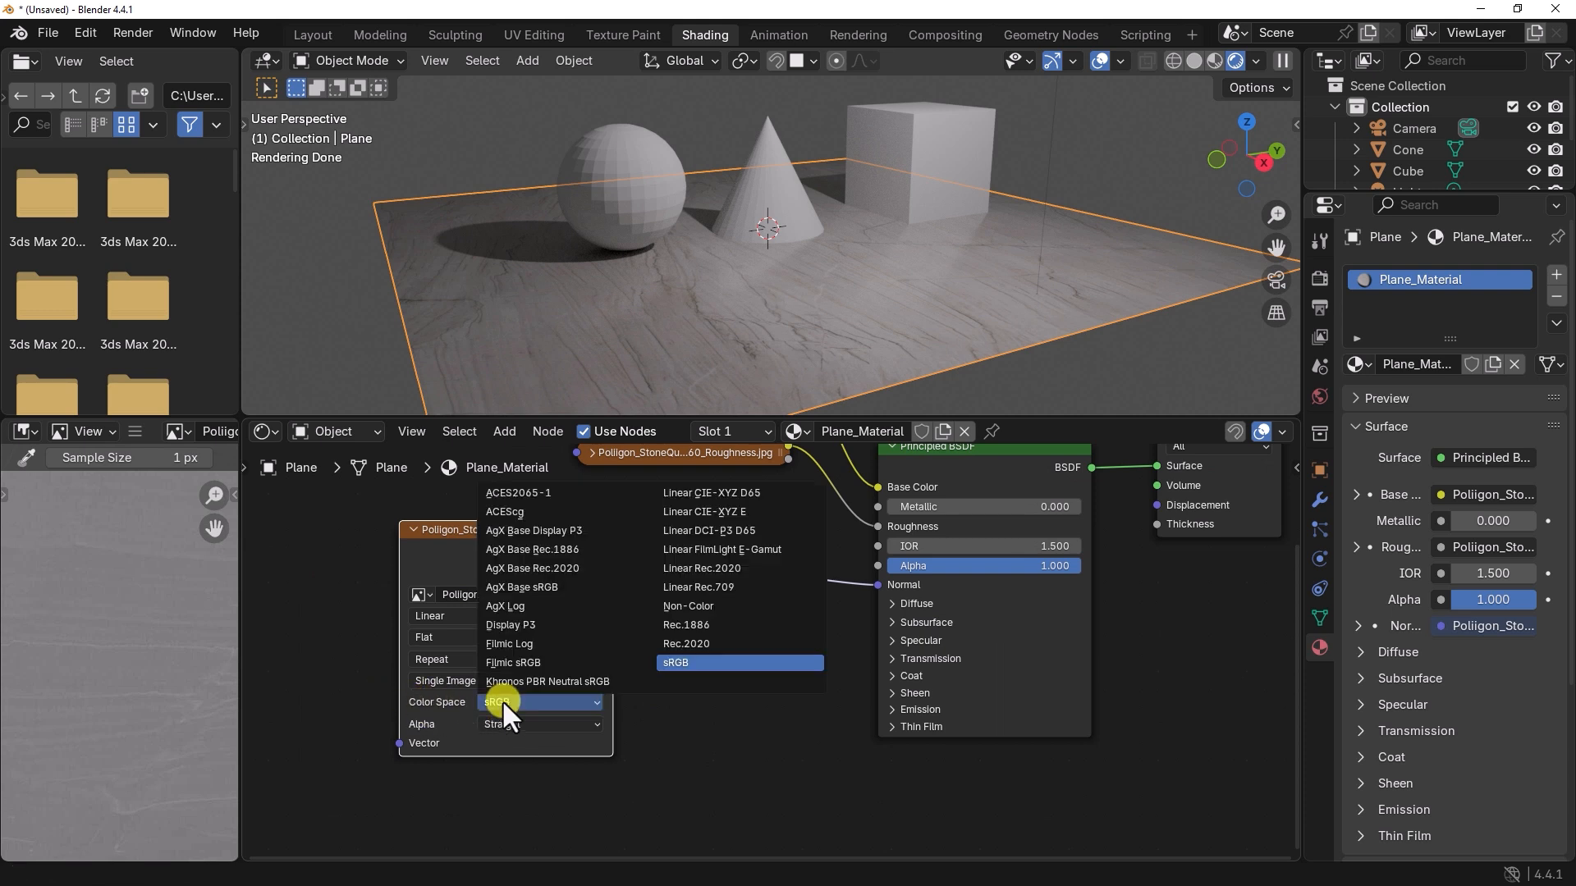
click(684, 610)
middle_drag(737, 617, 651, 663)
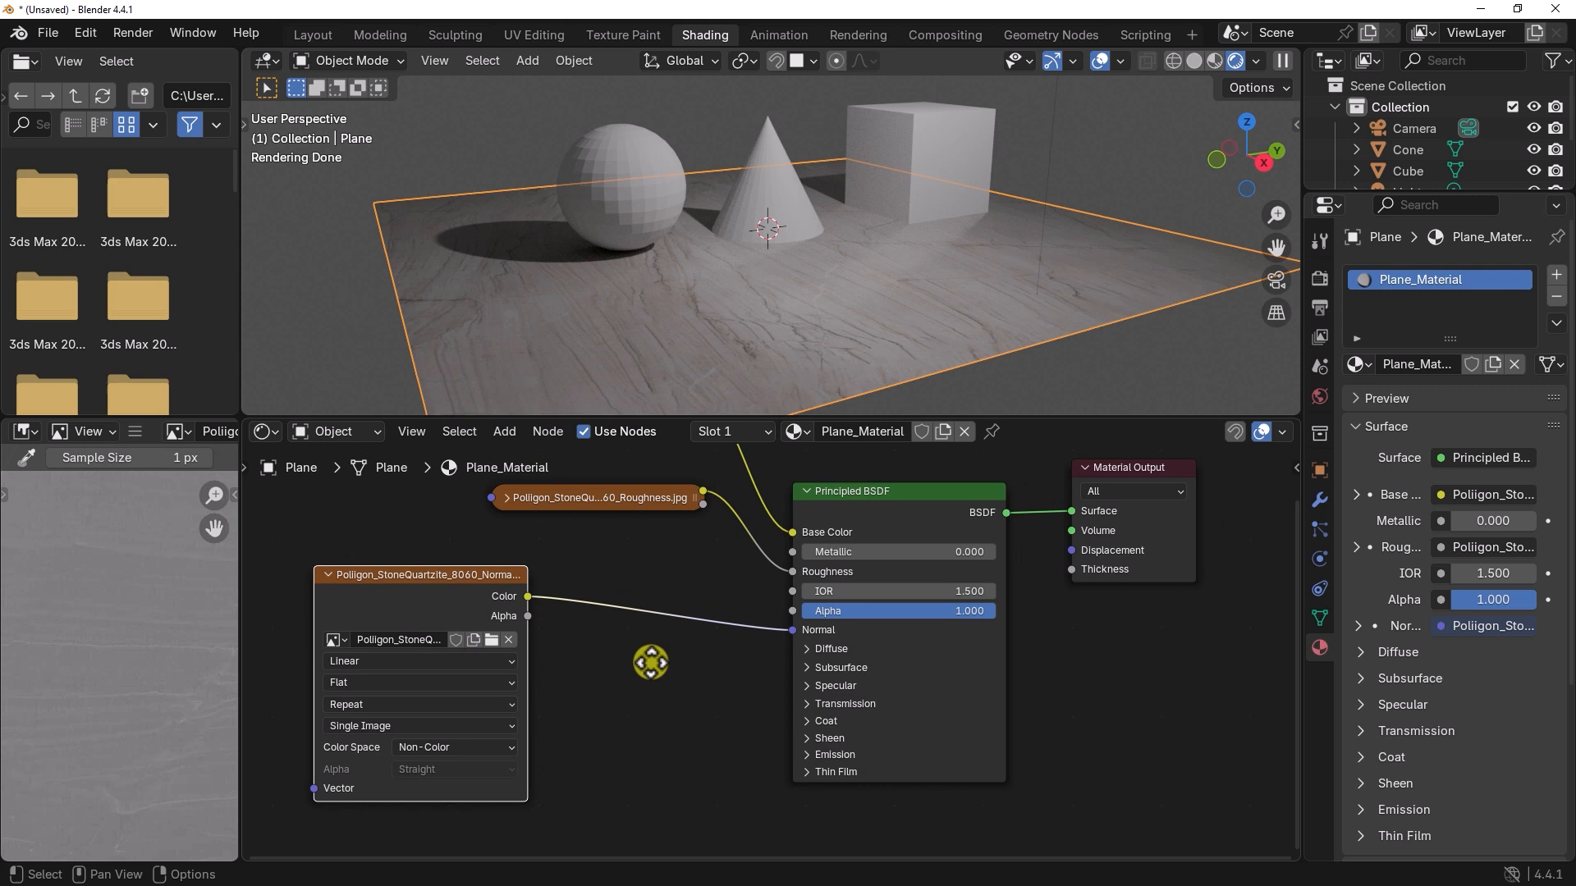
click(633, 651)
drag(480, 576, 438, 576)
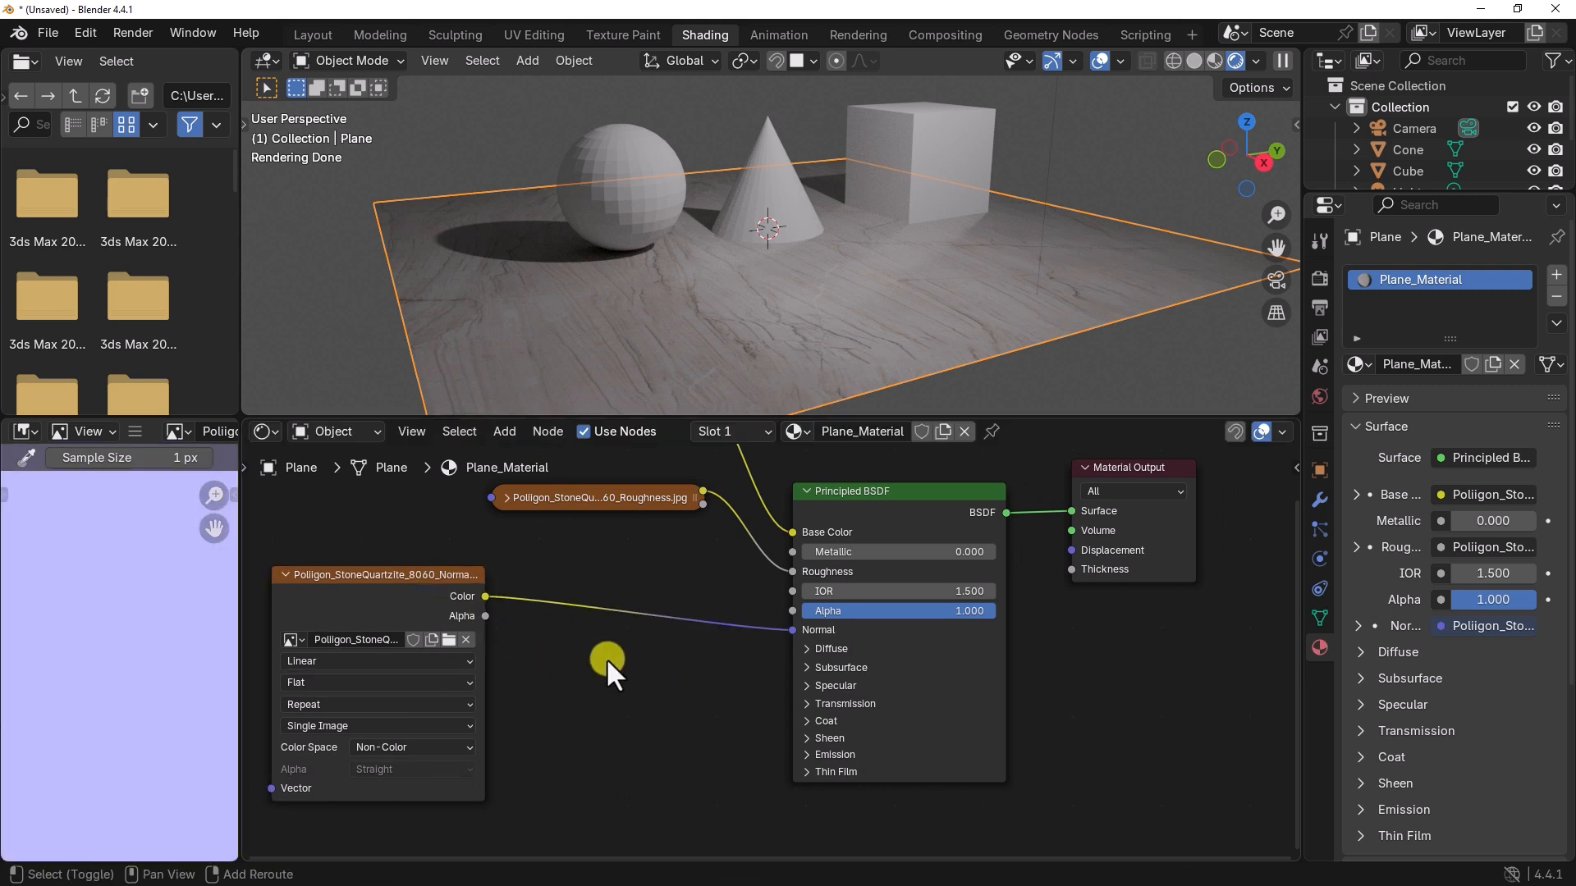
Step: Add a Normal Map node and insert it into the link between the normal image texture and the Principled BSDF's Normal input
key(shift+a)
mouse_move(607, 658)
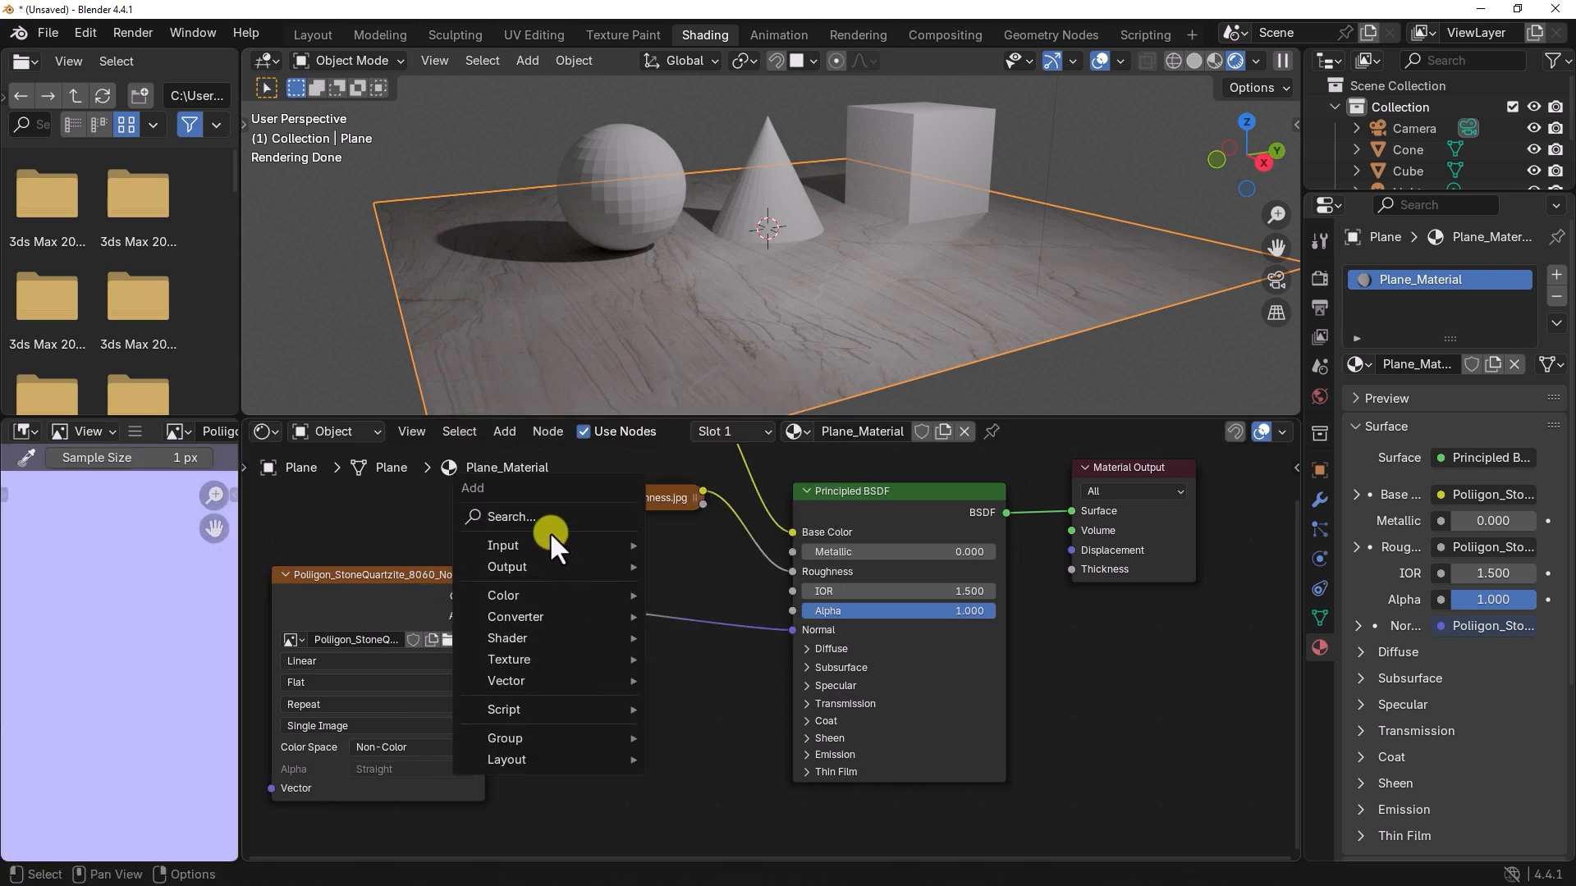
click(530, 515)
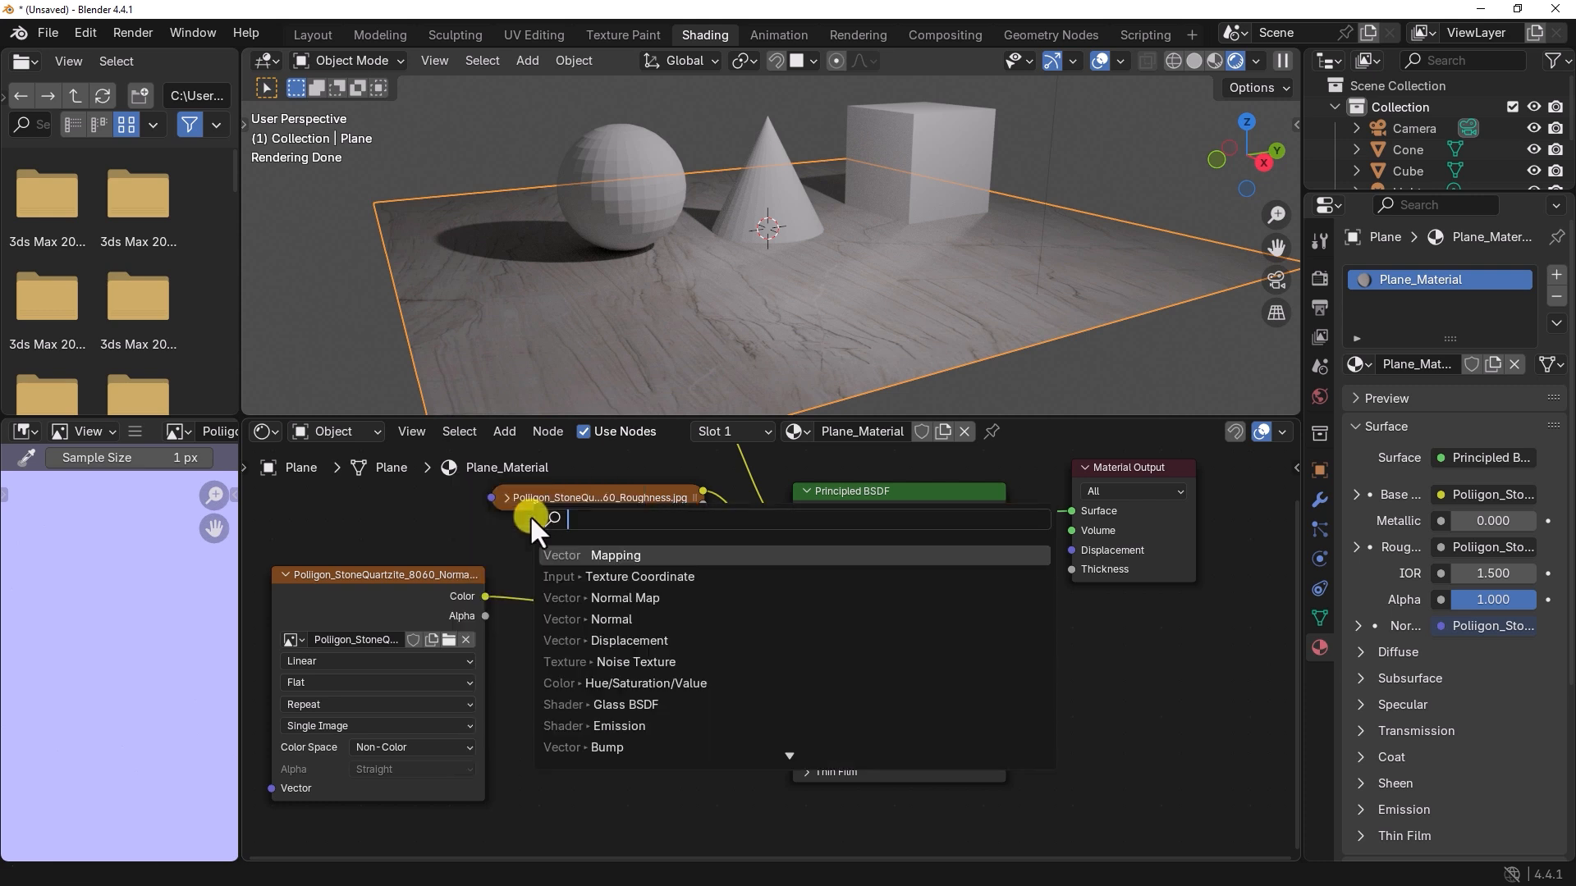
text(normal)
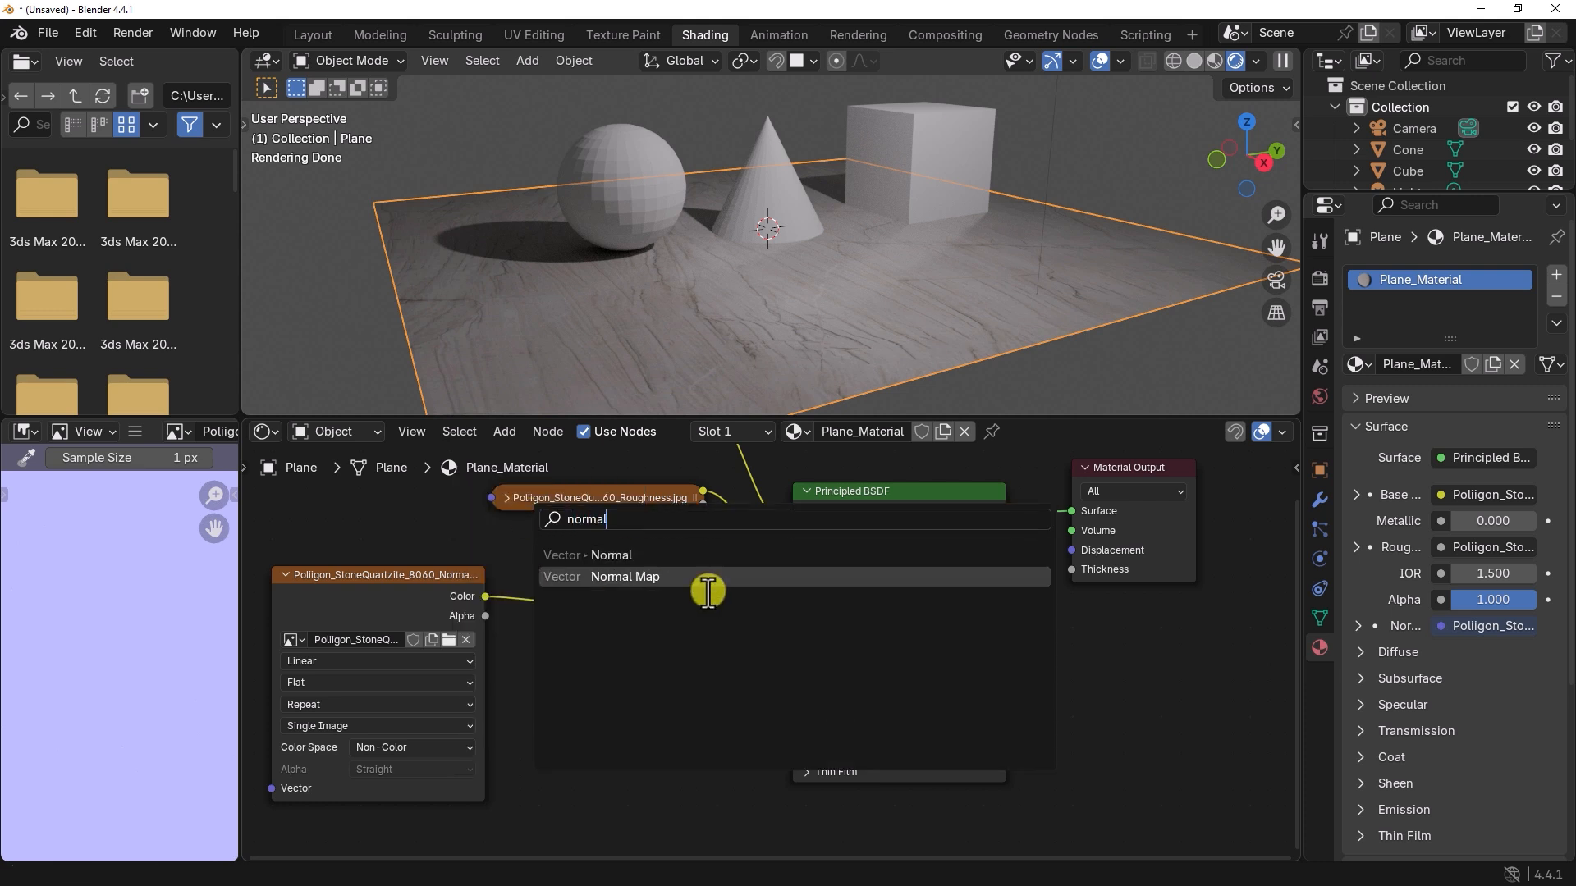
click(630, 578)
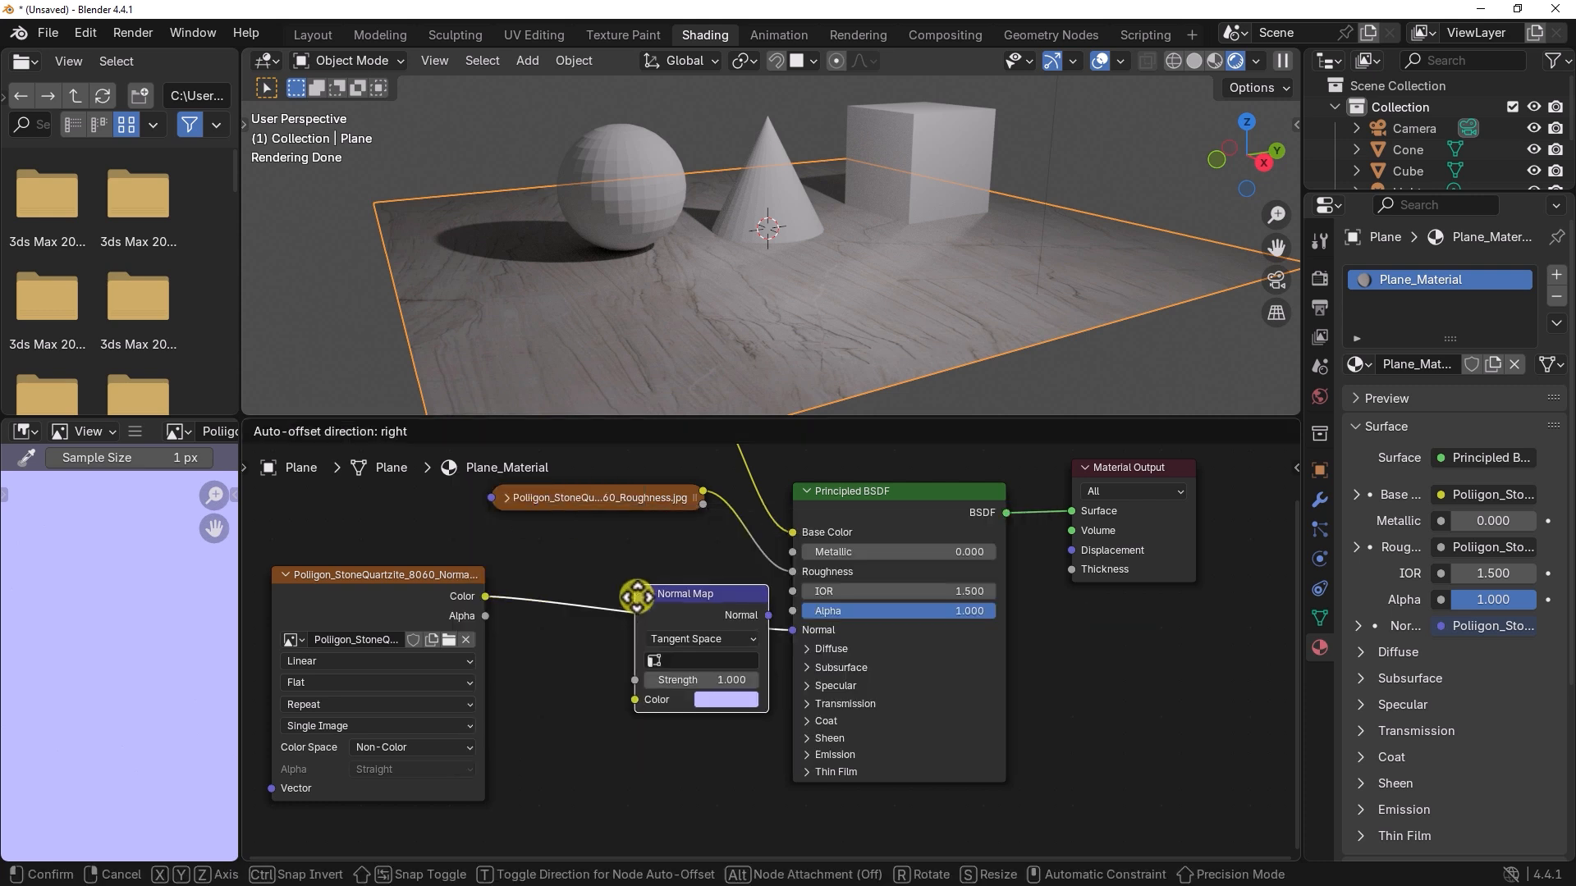
click(563, 673)
drag(623, 679, 625, 660)
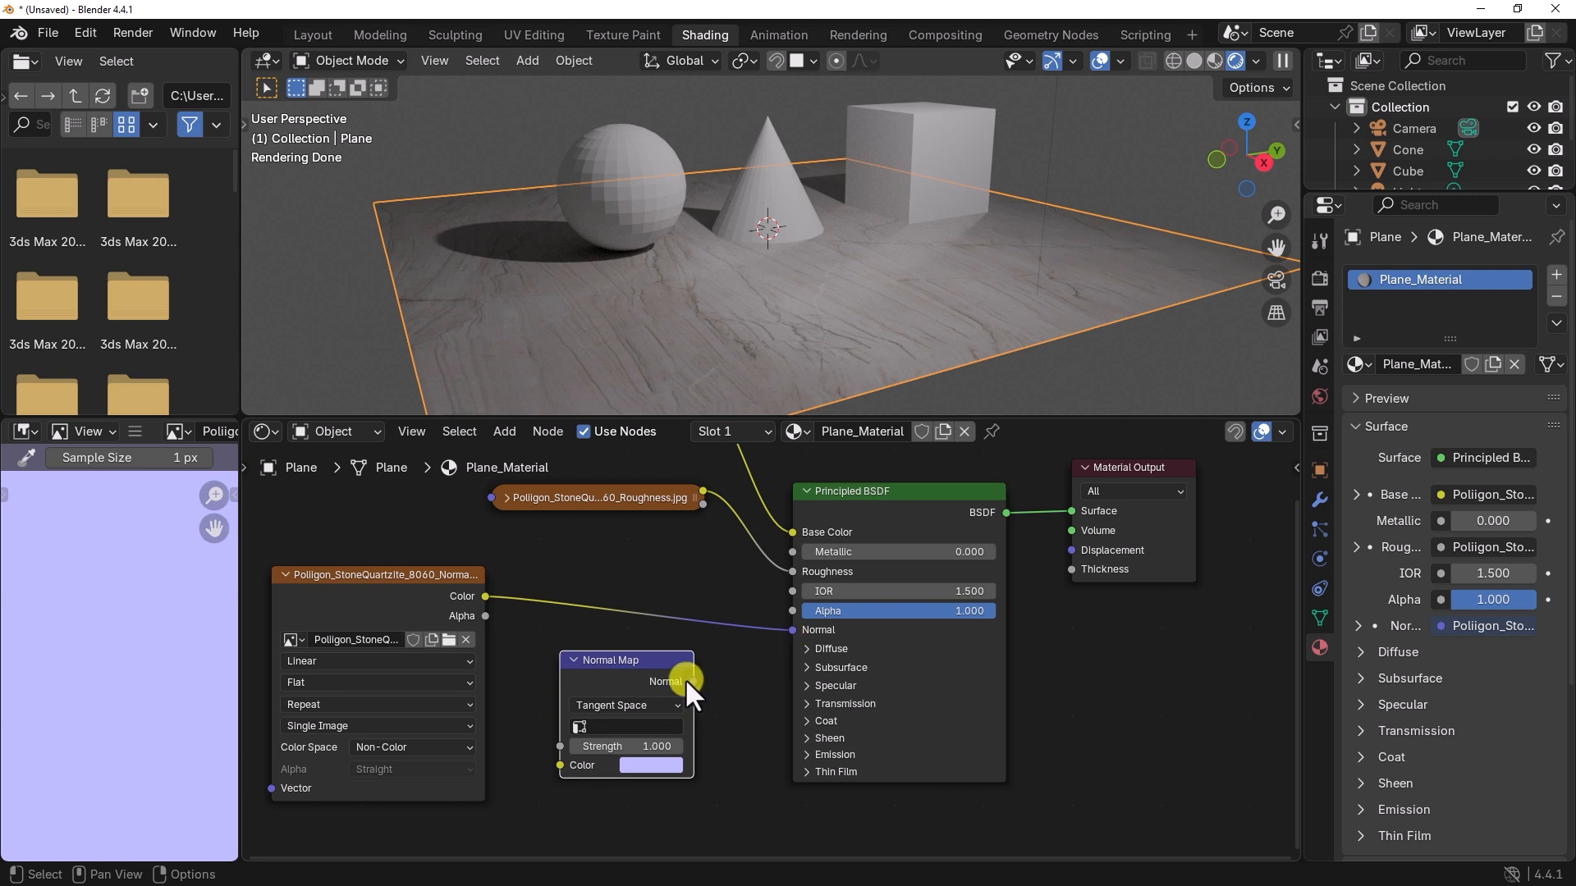
drag(629, 662, 640, 591)
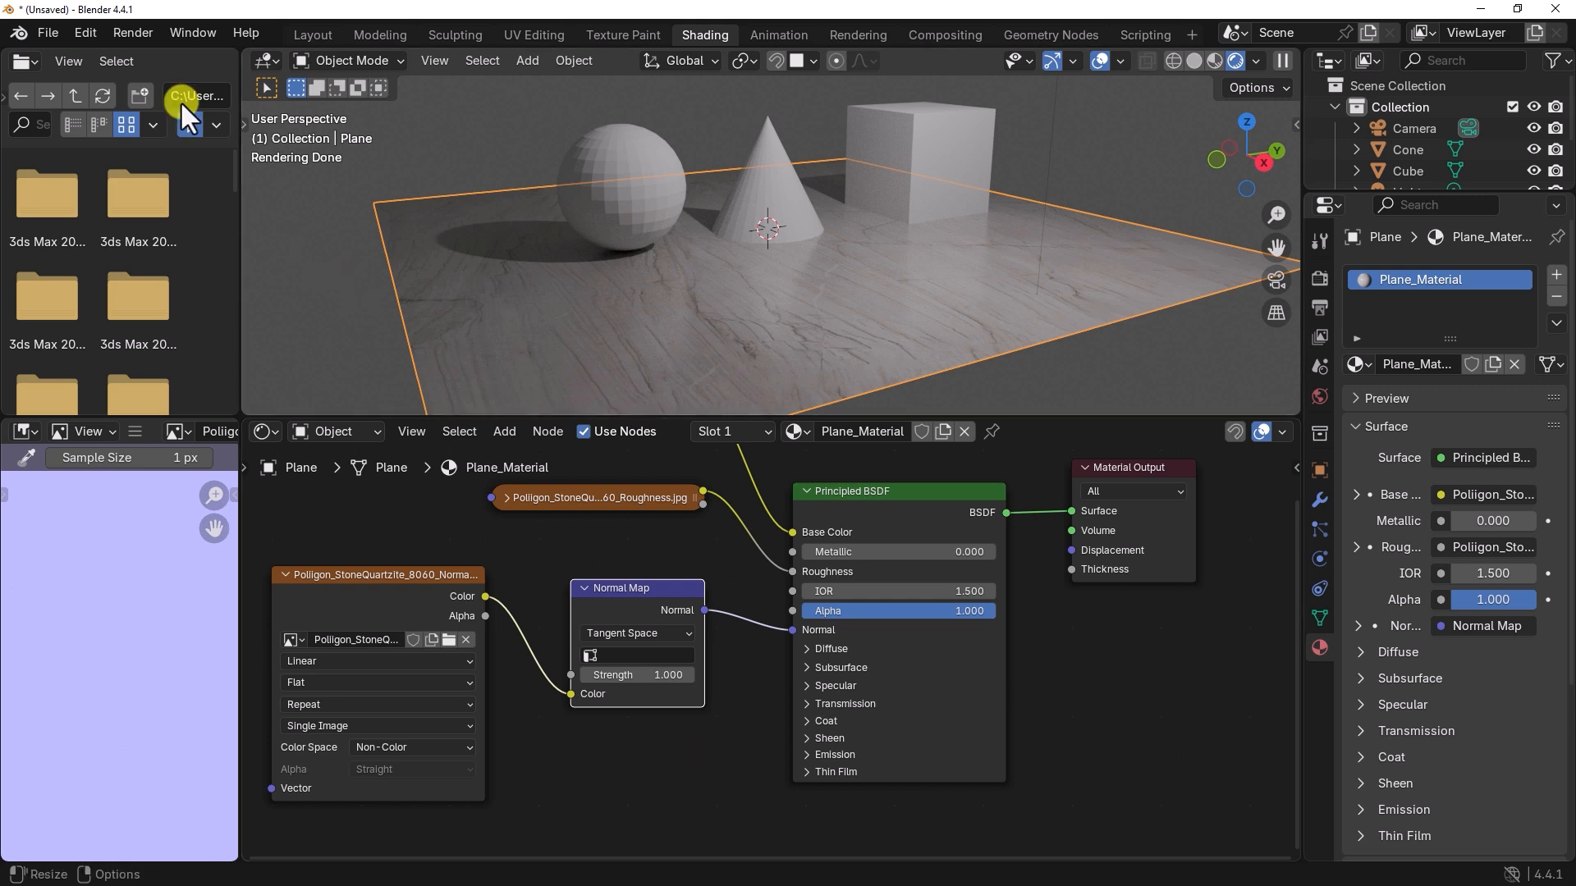
click(47, 29)
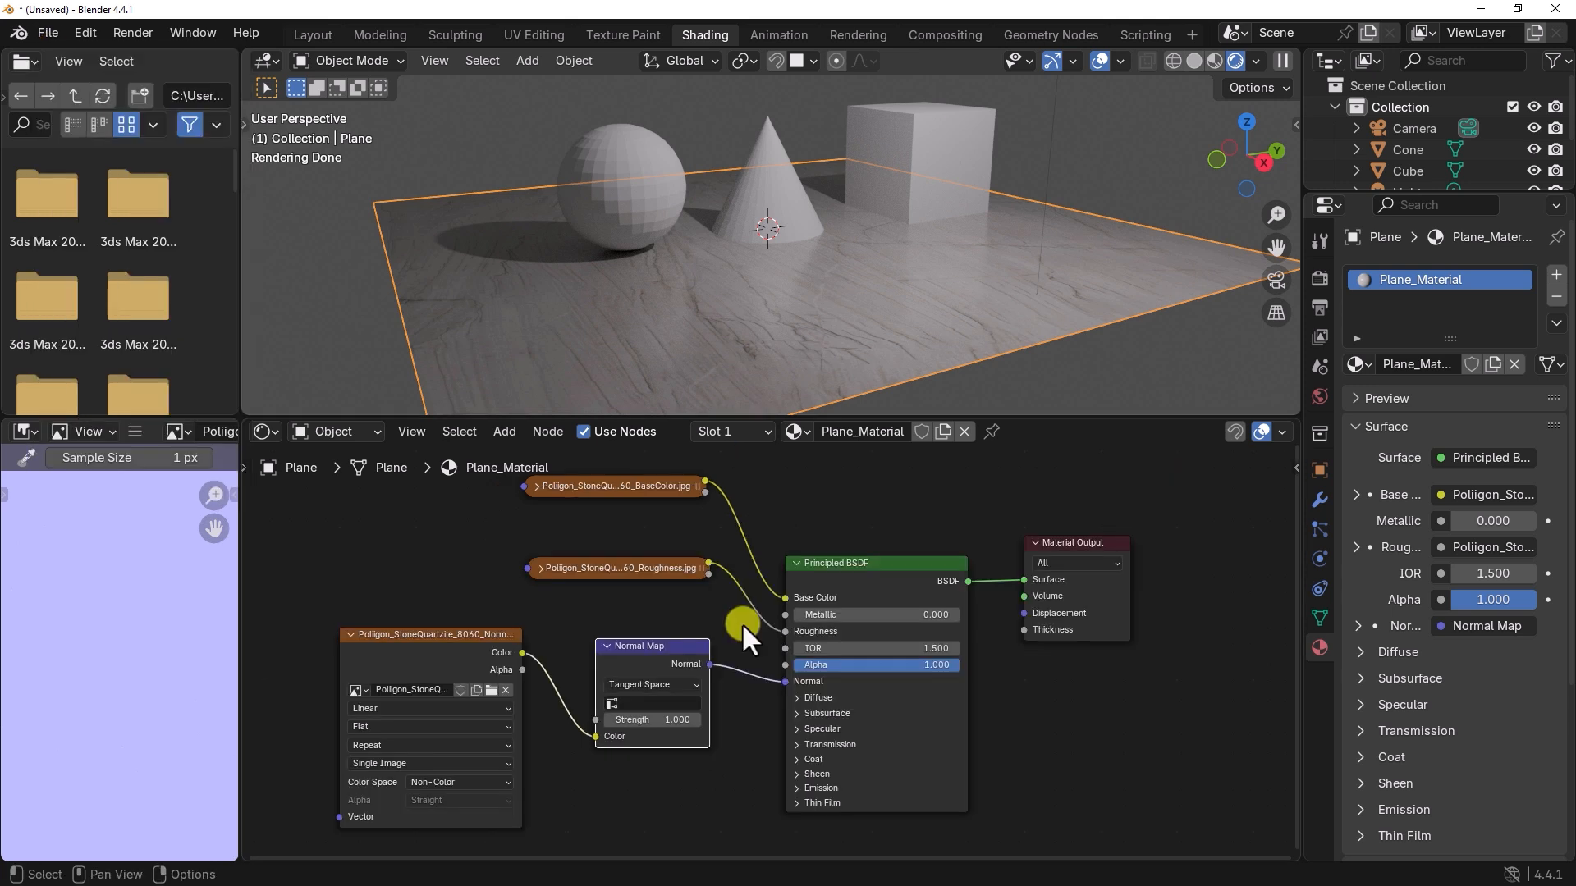
Step: Apply Shade Auto Smooth to the sphere
drag(756, 628, 785, 631)
middle_drag(775, 319, 727, 326)
click(622, 223)
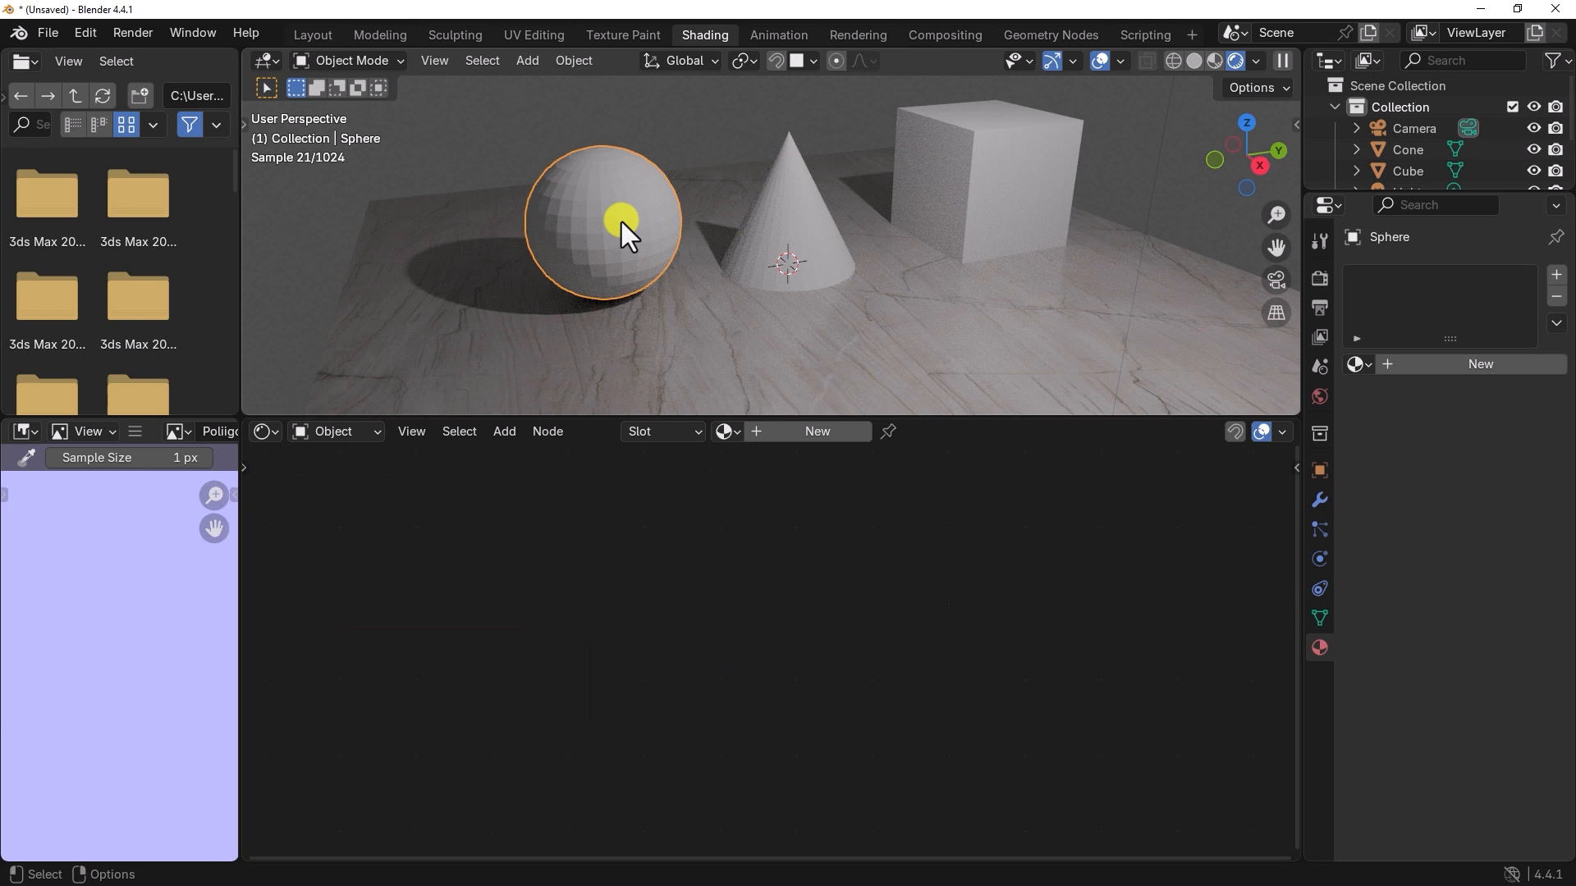
right_click(633, 226)
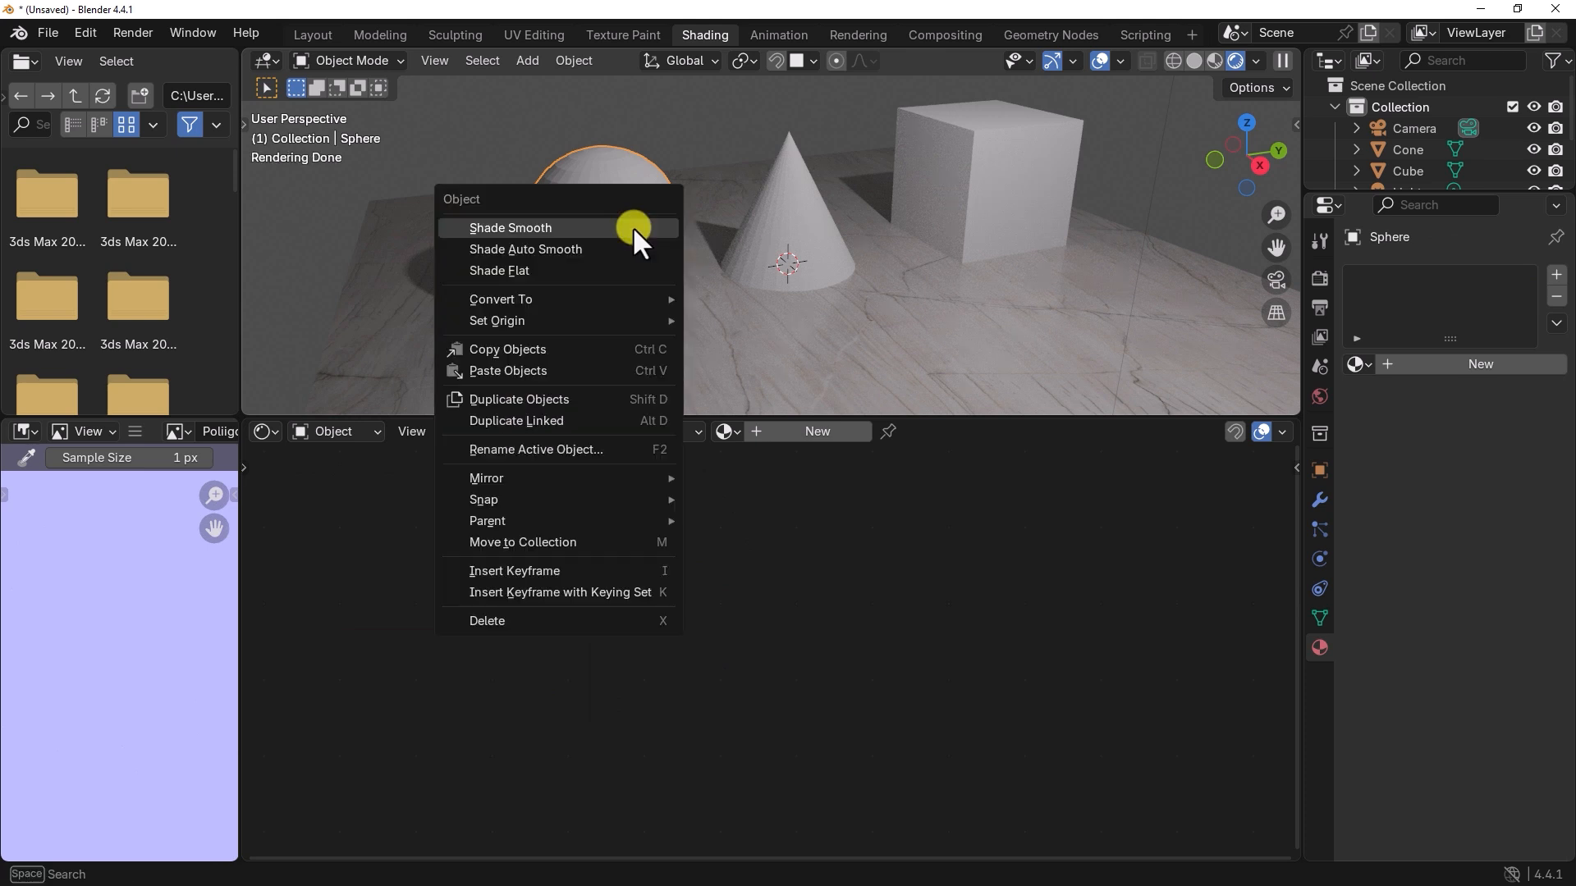
click(578, 250)
Step: Apply Shade Auto Smooth to the cone
scroll(799, 238, up, 2)
click(800, 238)
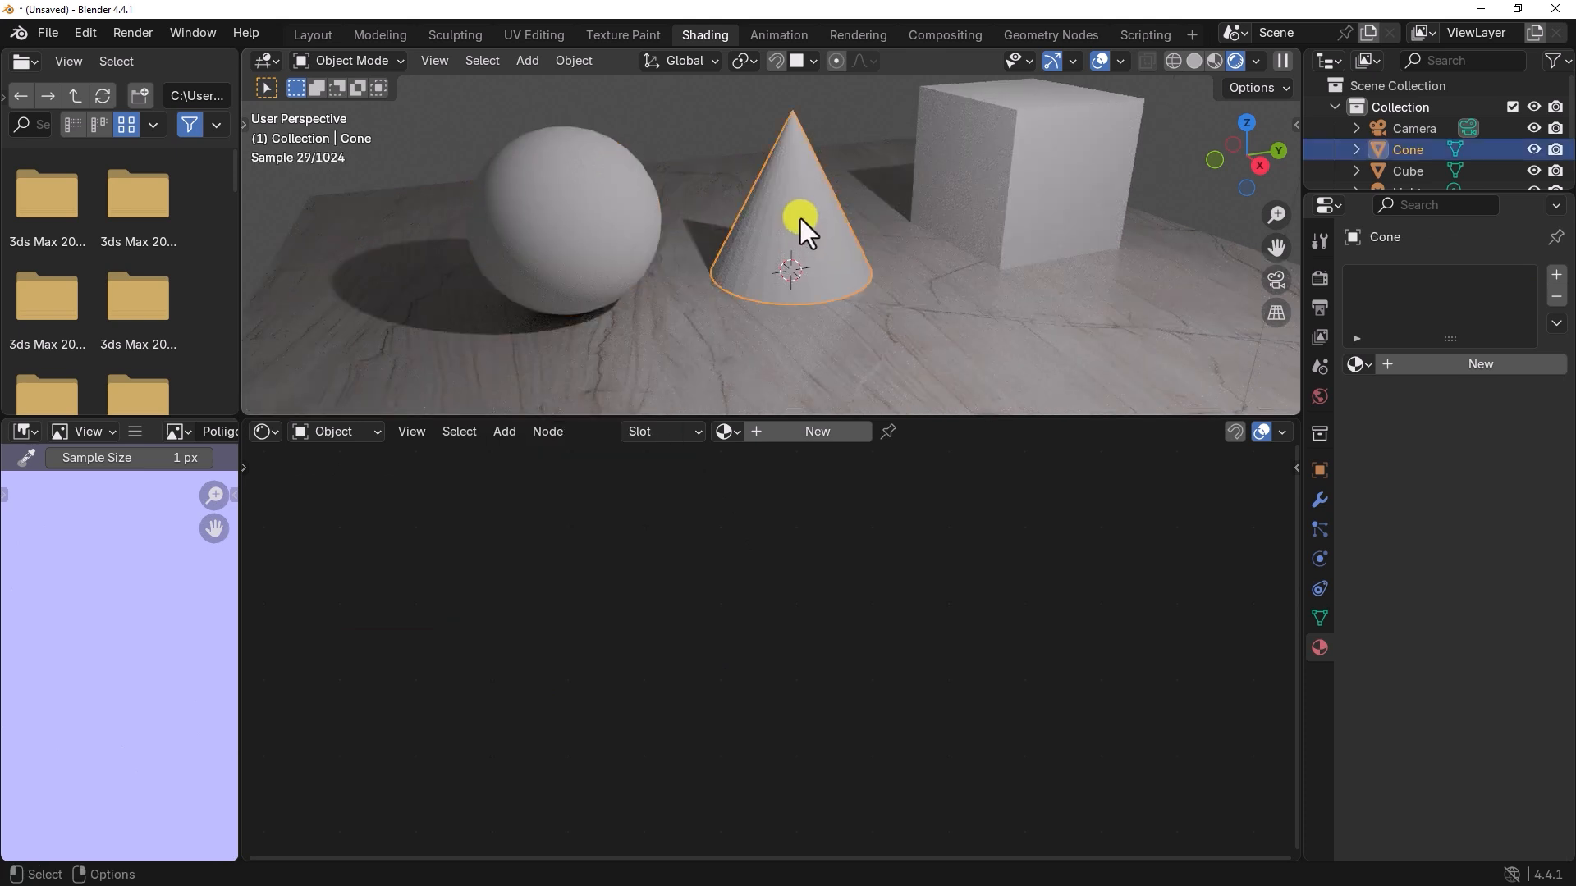
right_click(800, 218)
click(745, 219)
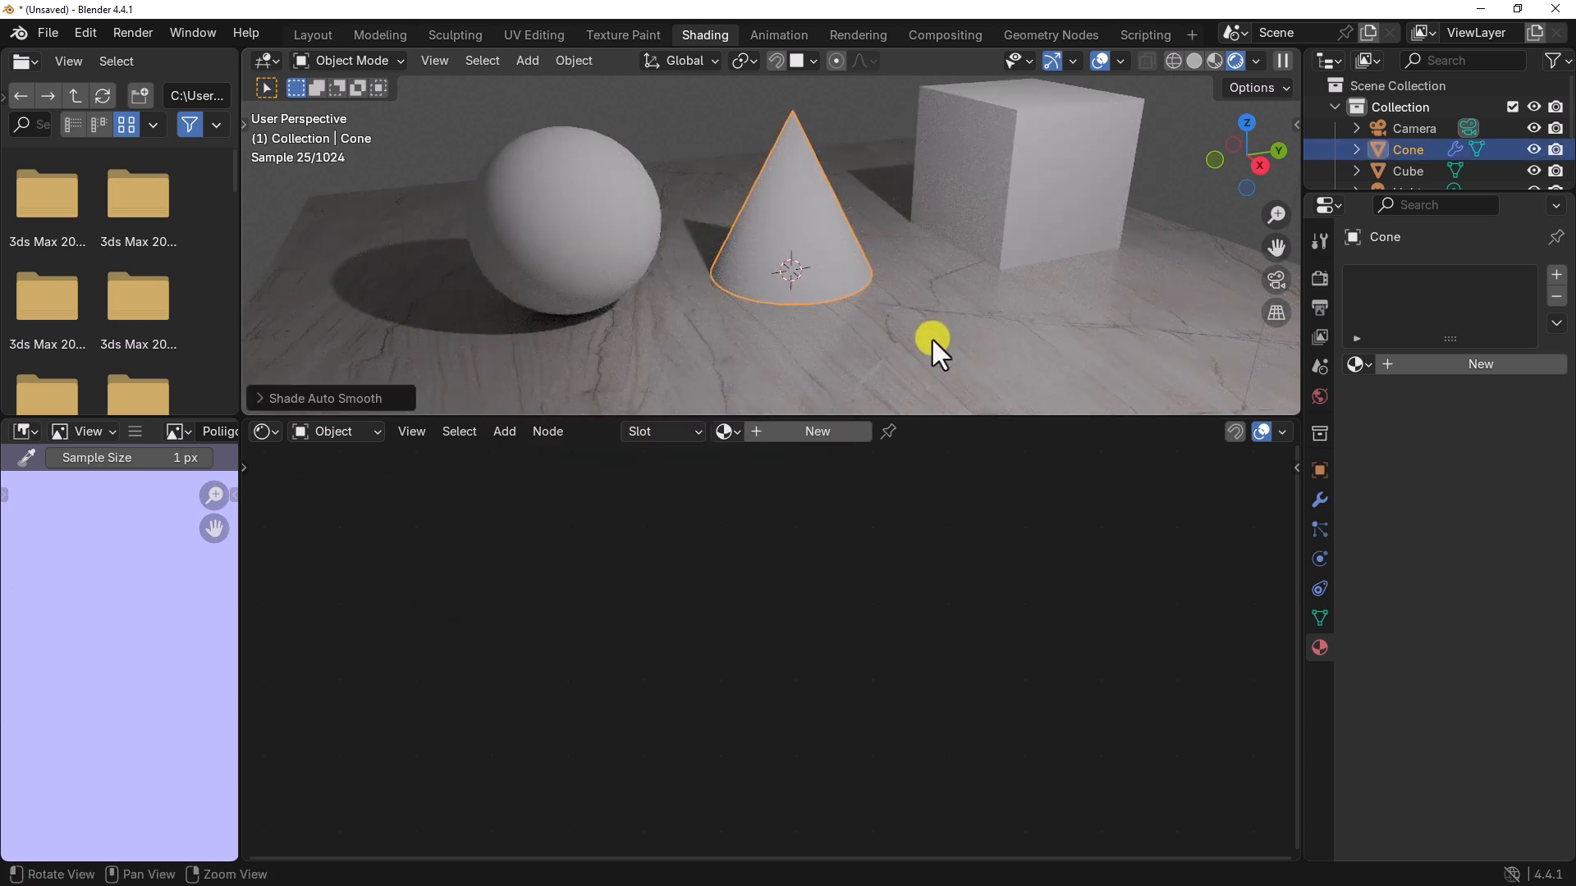
Step: Select the sphere and create a new material for it
scroll(860, 351, down, 2)
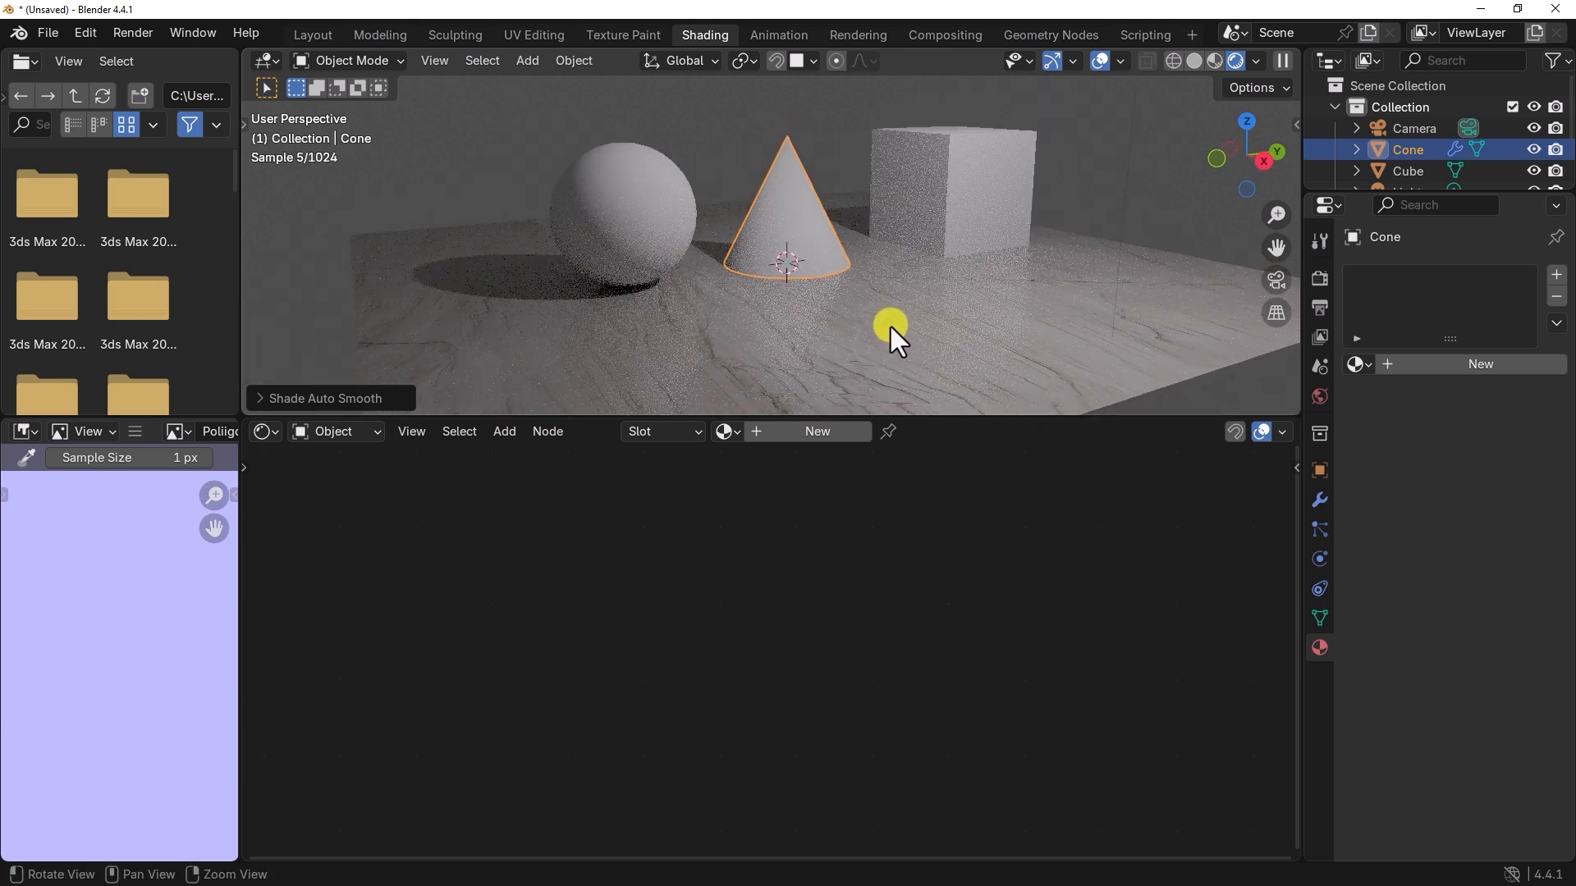
middle_drag(893, 330, 848, 342)
click(609, 243)
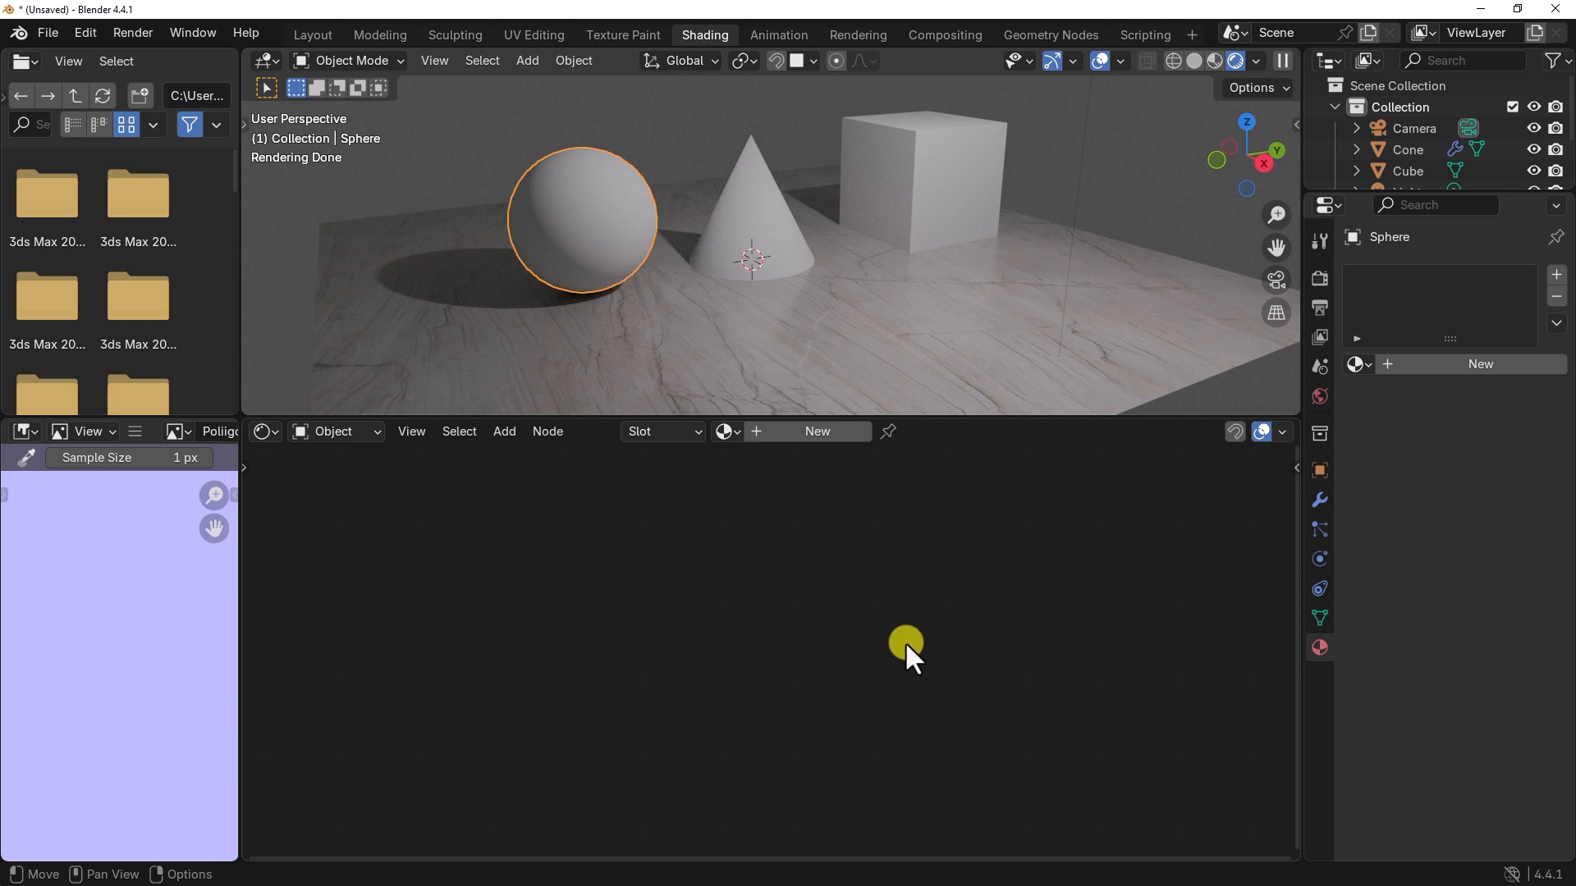
click(808, 431)
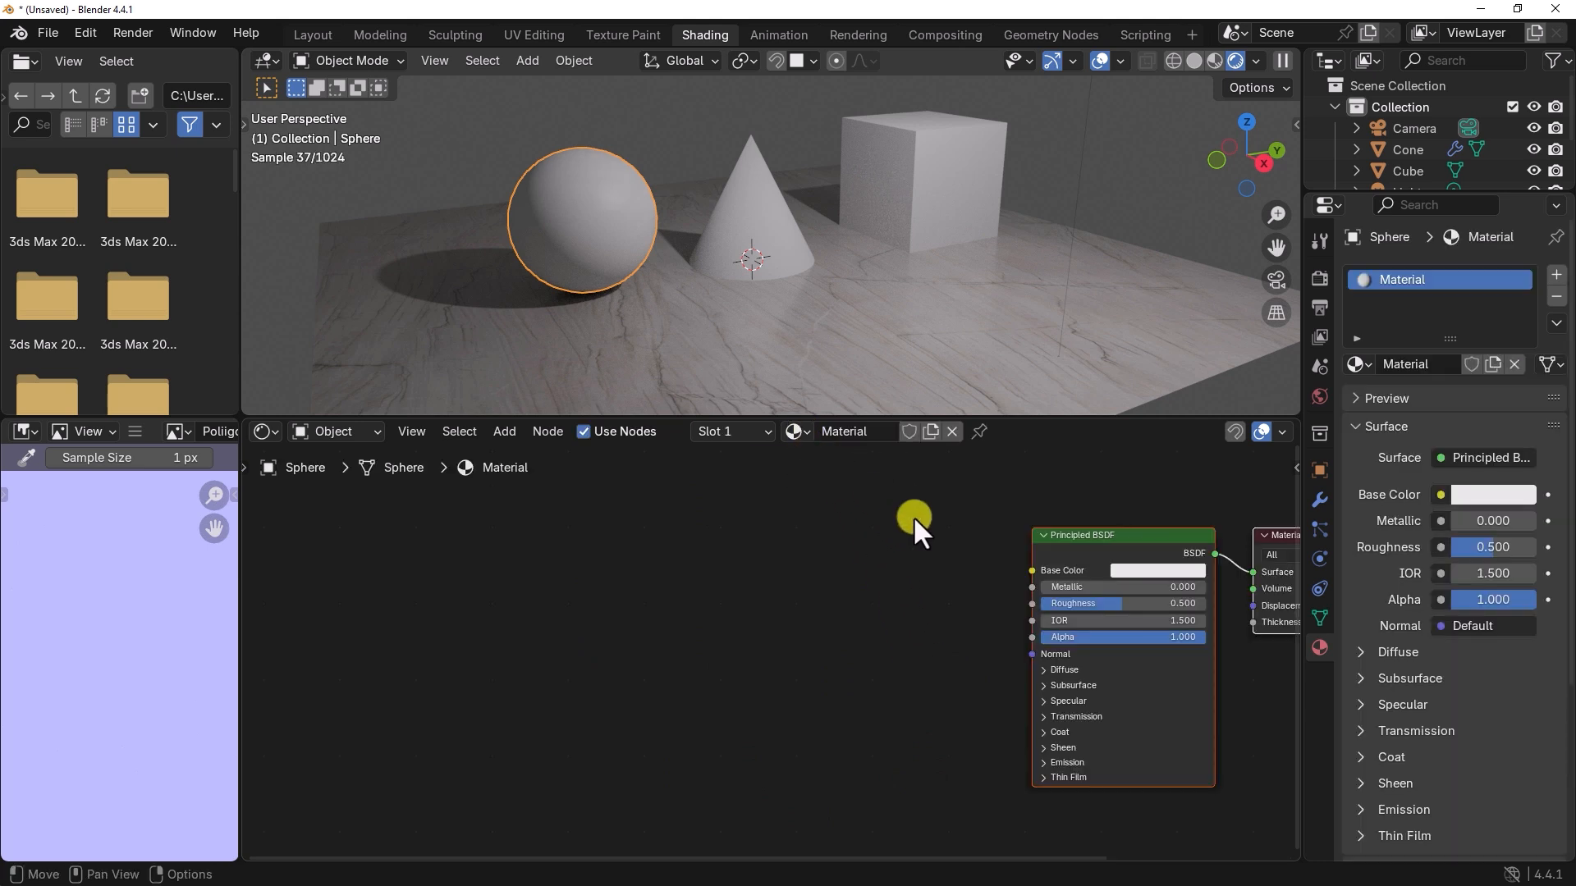
middle_drag(913, 517, 561, 544)
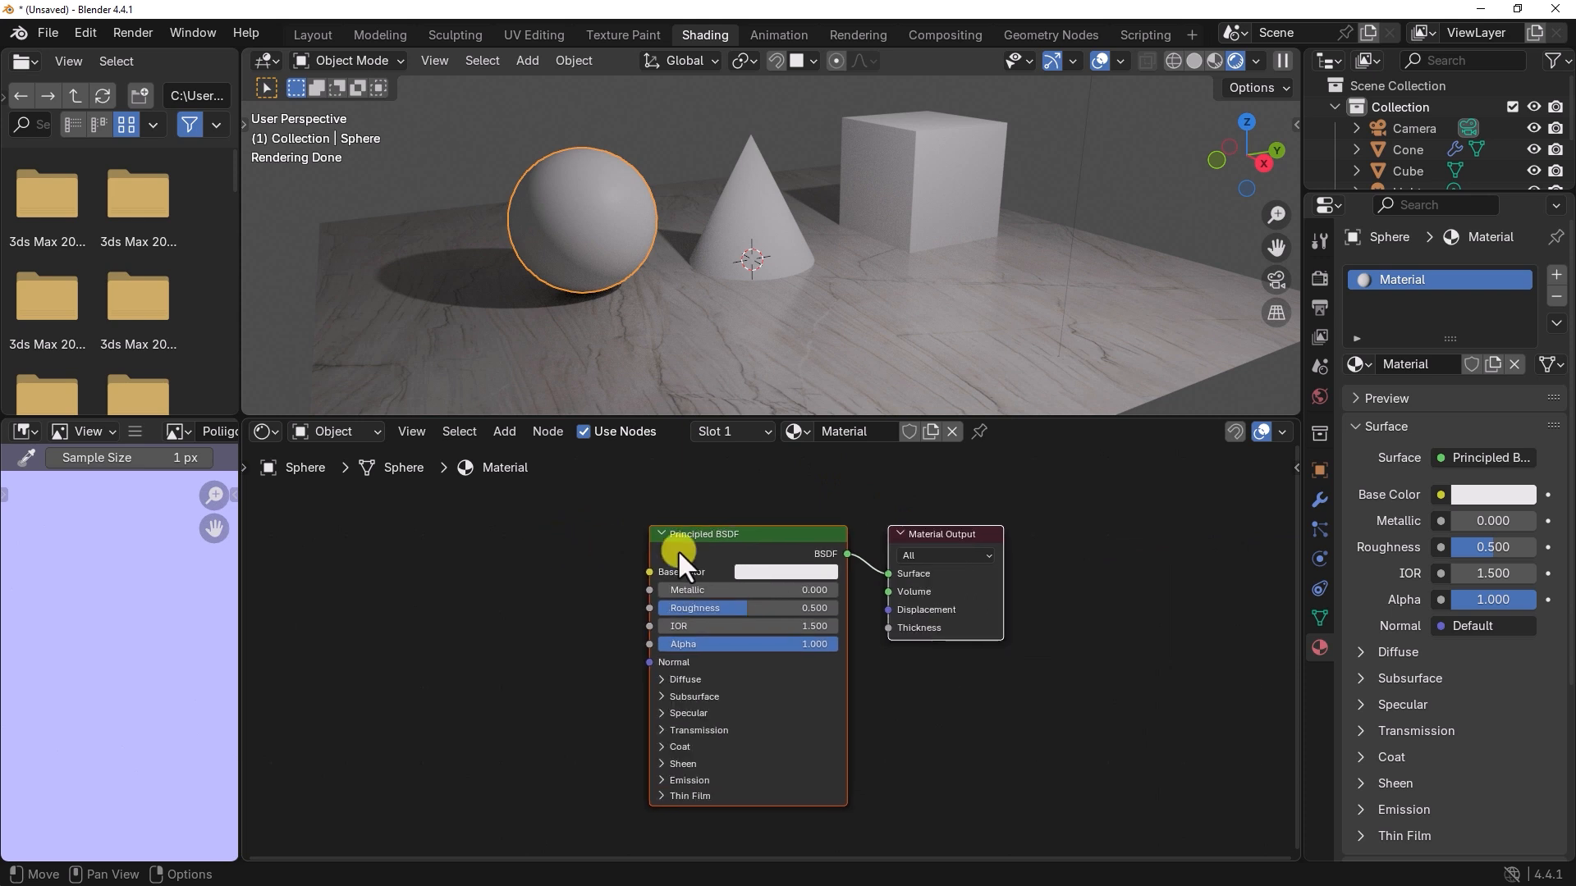
Step: Set the sphere material's Base Color to red (#E72320FF) and lower its Roughness to 0.241
click(799, 571)
click(806, 427)
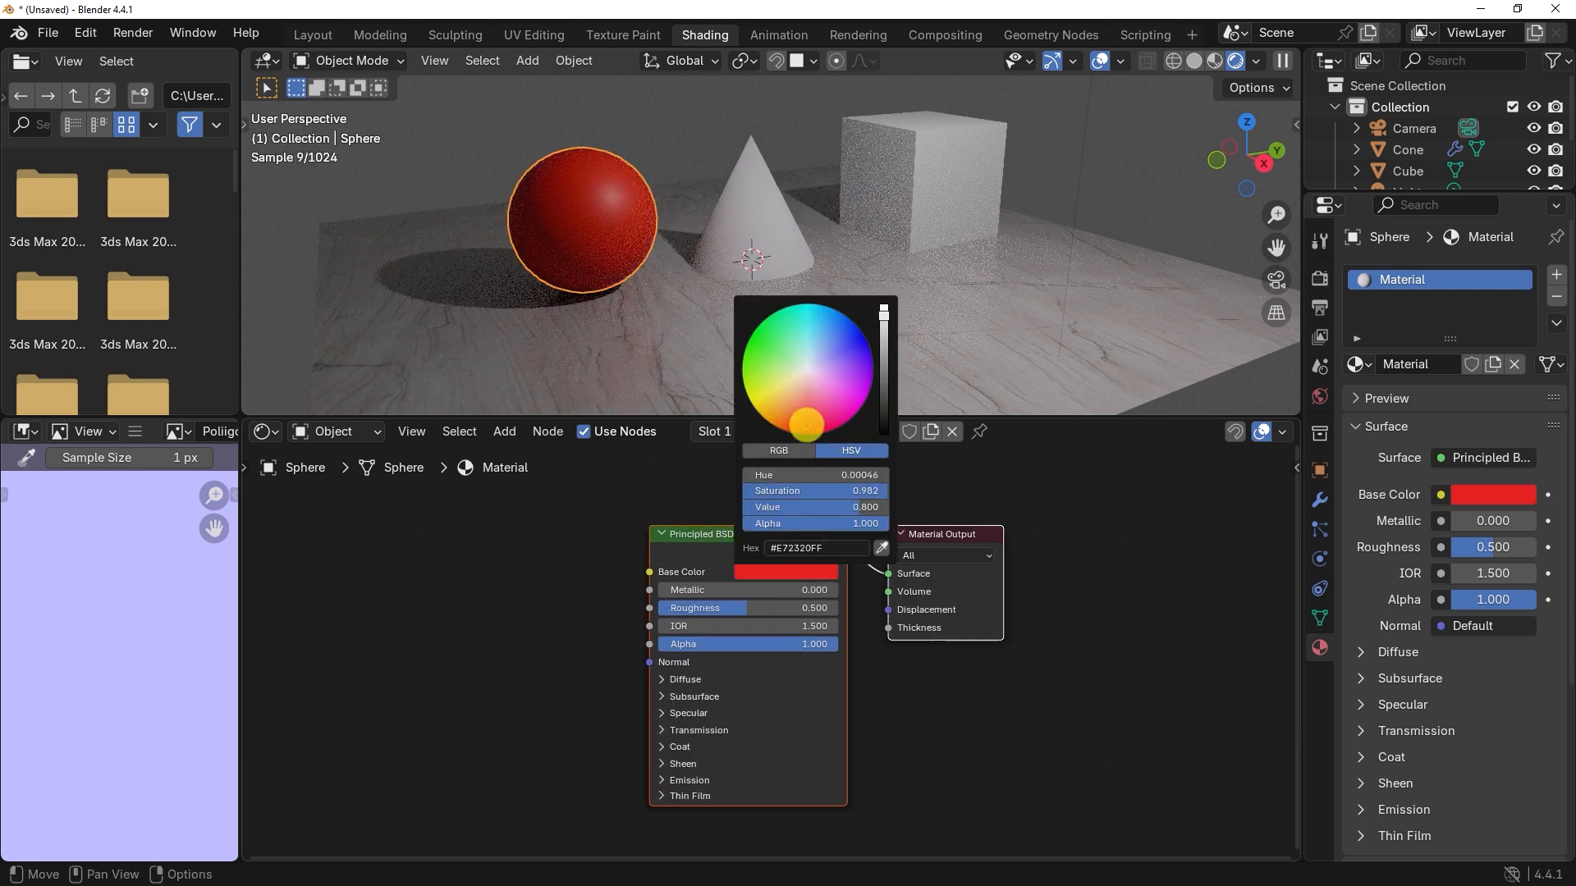
drag(746, 614, 691, 613)
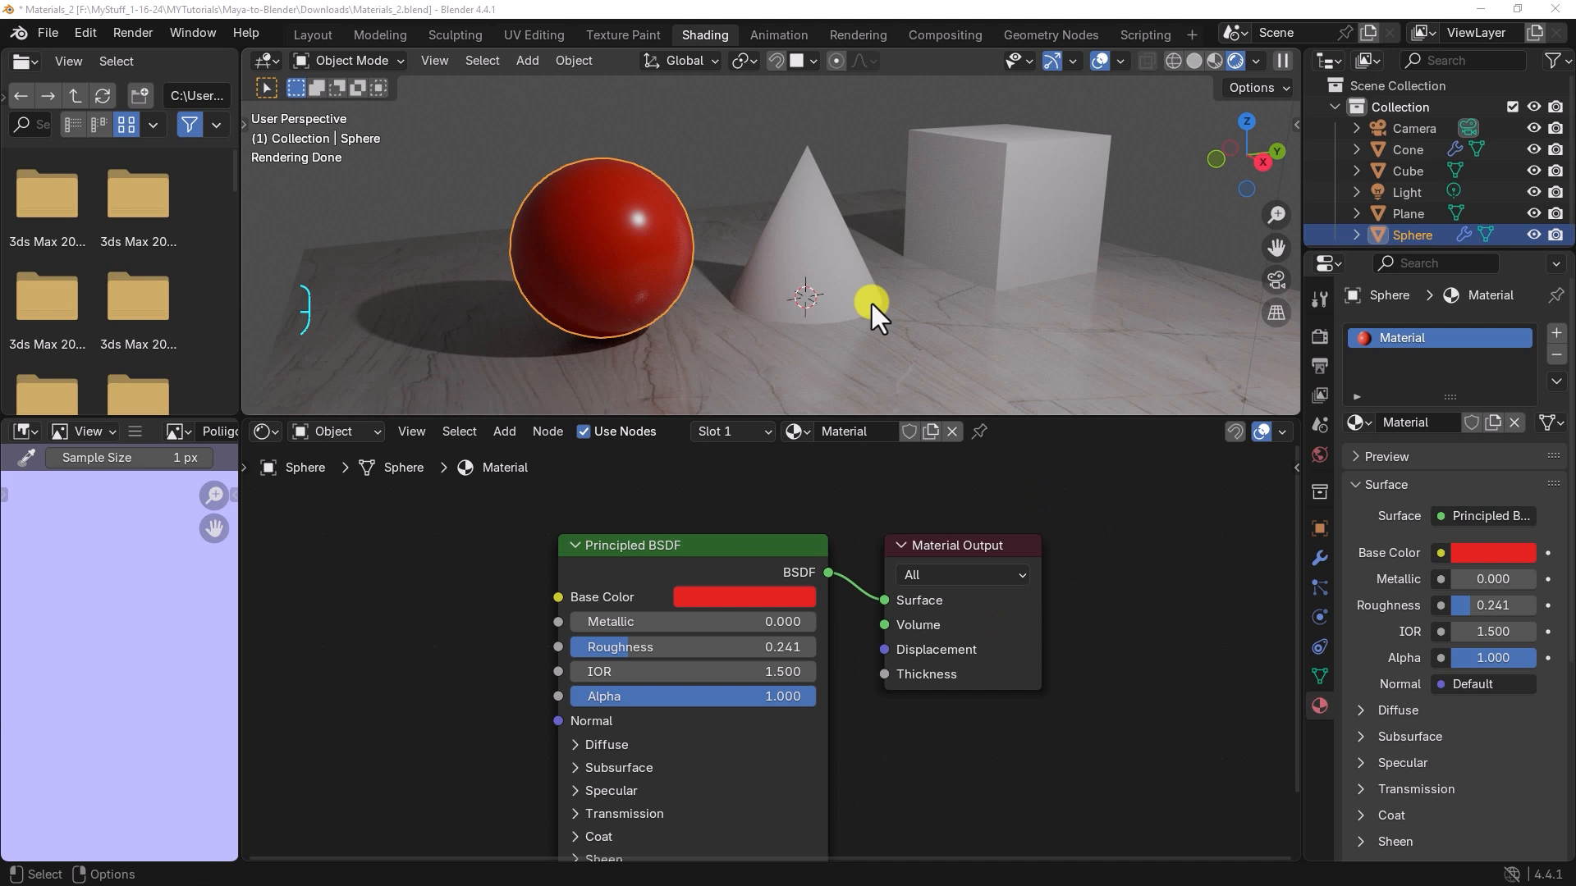
Step: Select the cone and create a new material in its empty material slot
click(827, 235)
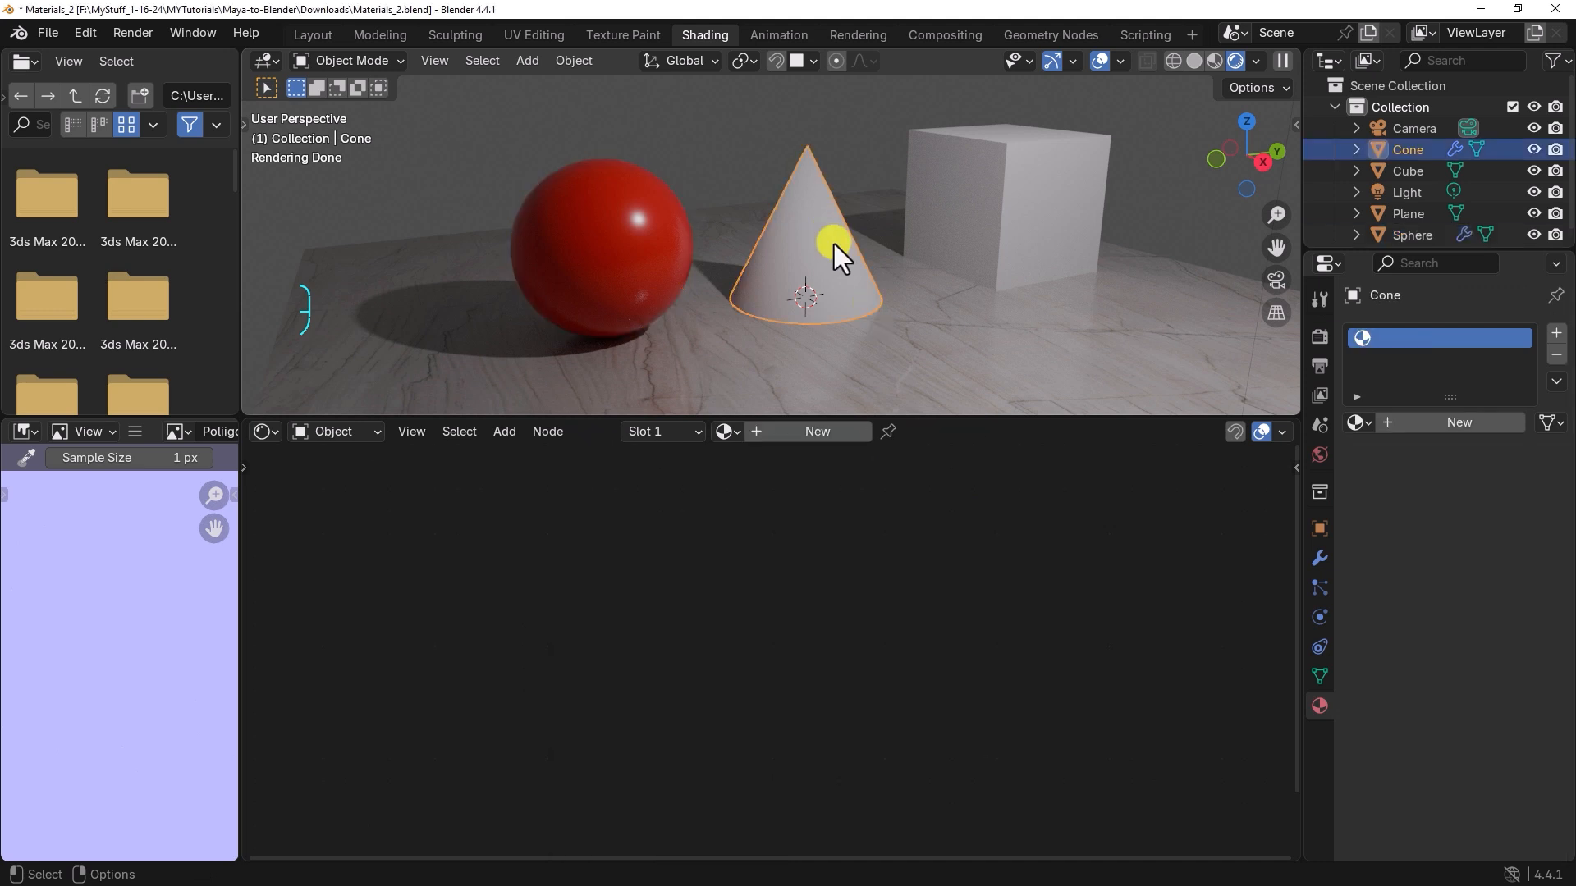
click(809, 431)
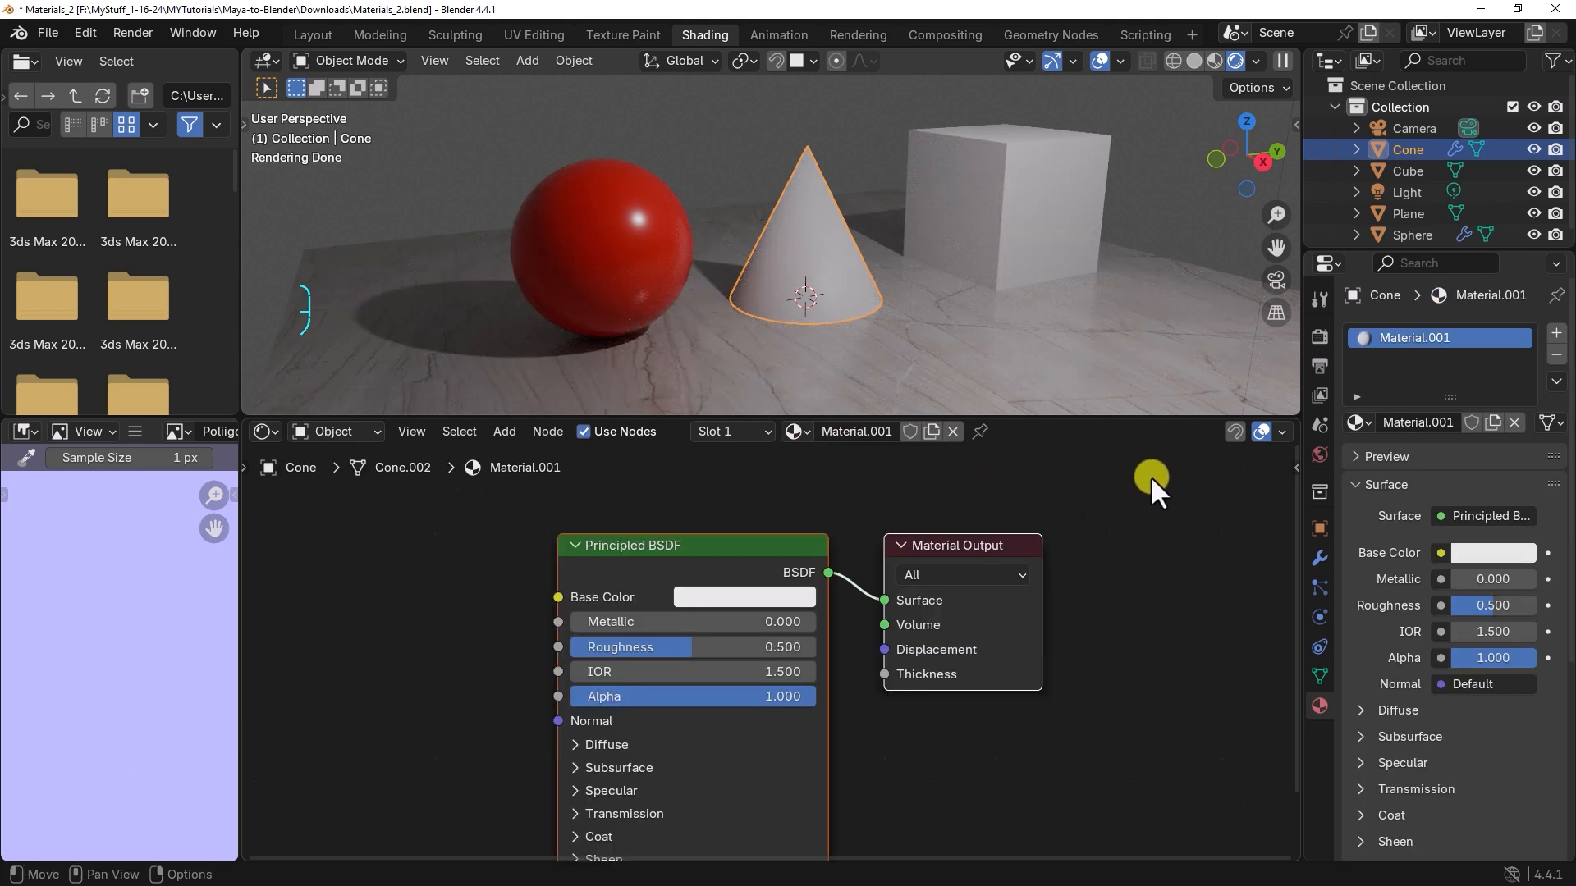
Step: Change the cone material's surface shader to Glass BSDF
drag(722, 543, 723, 536)
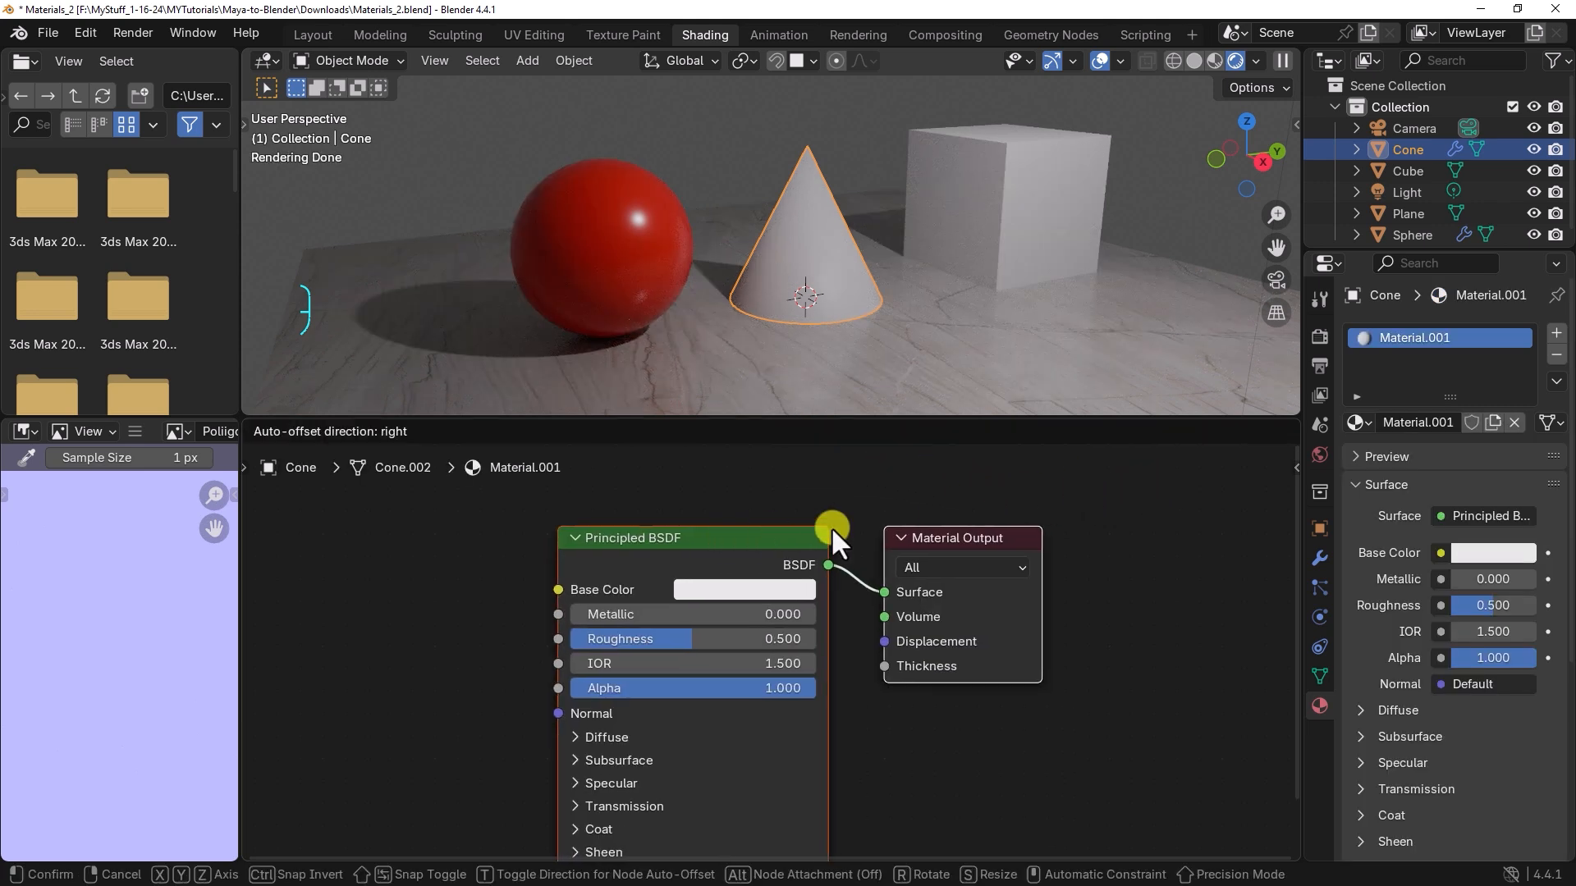
click(1111, 526)
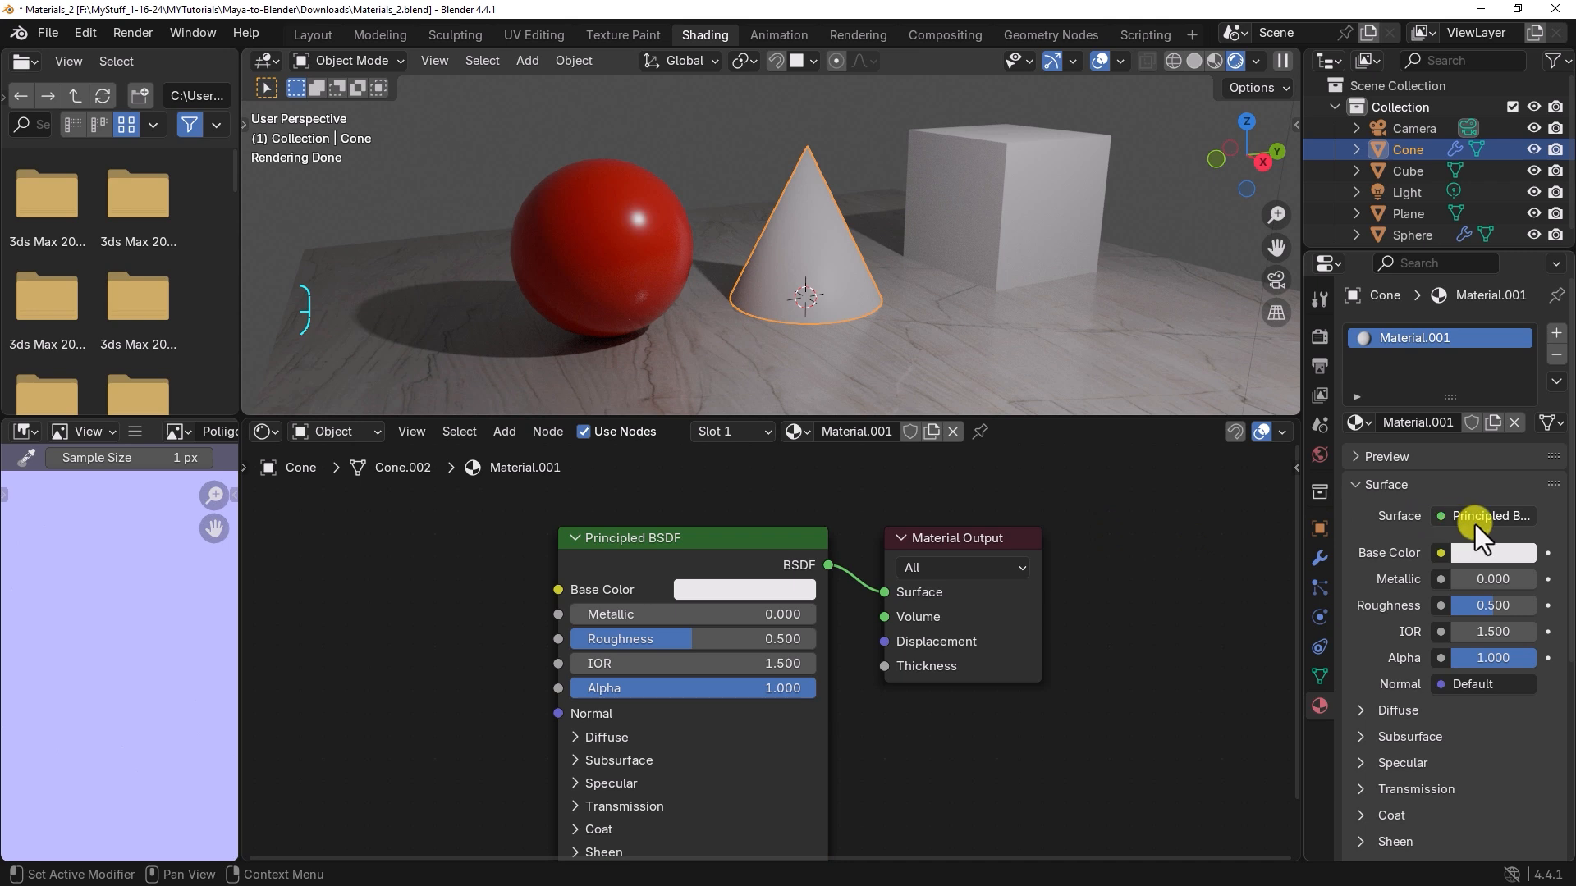
click(1525, 522)
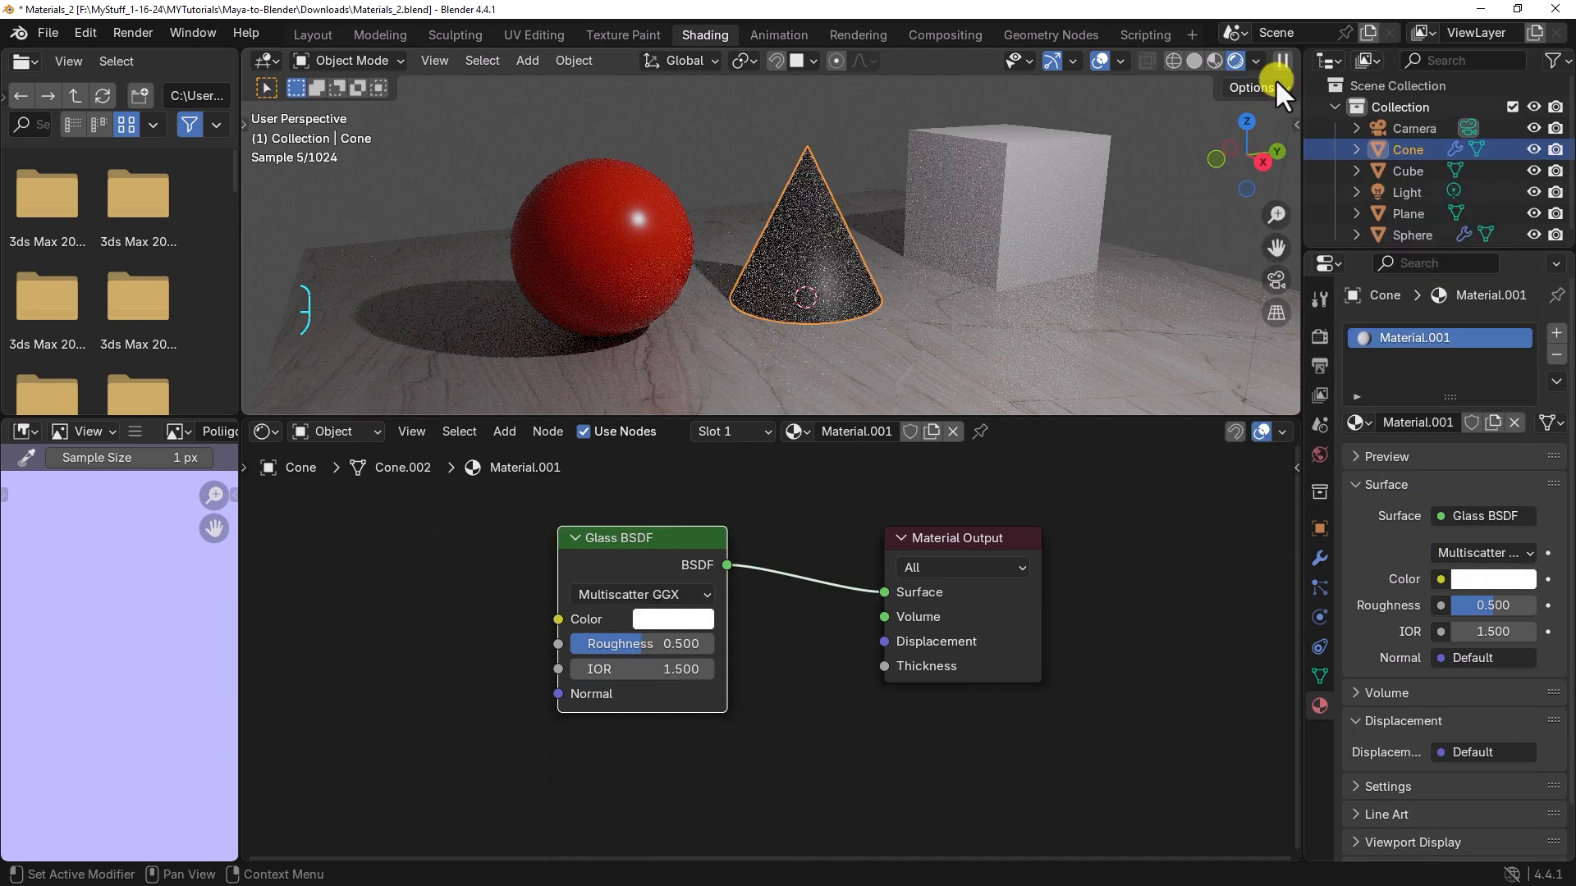
click(1274, 77)
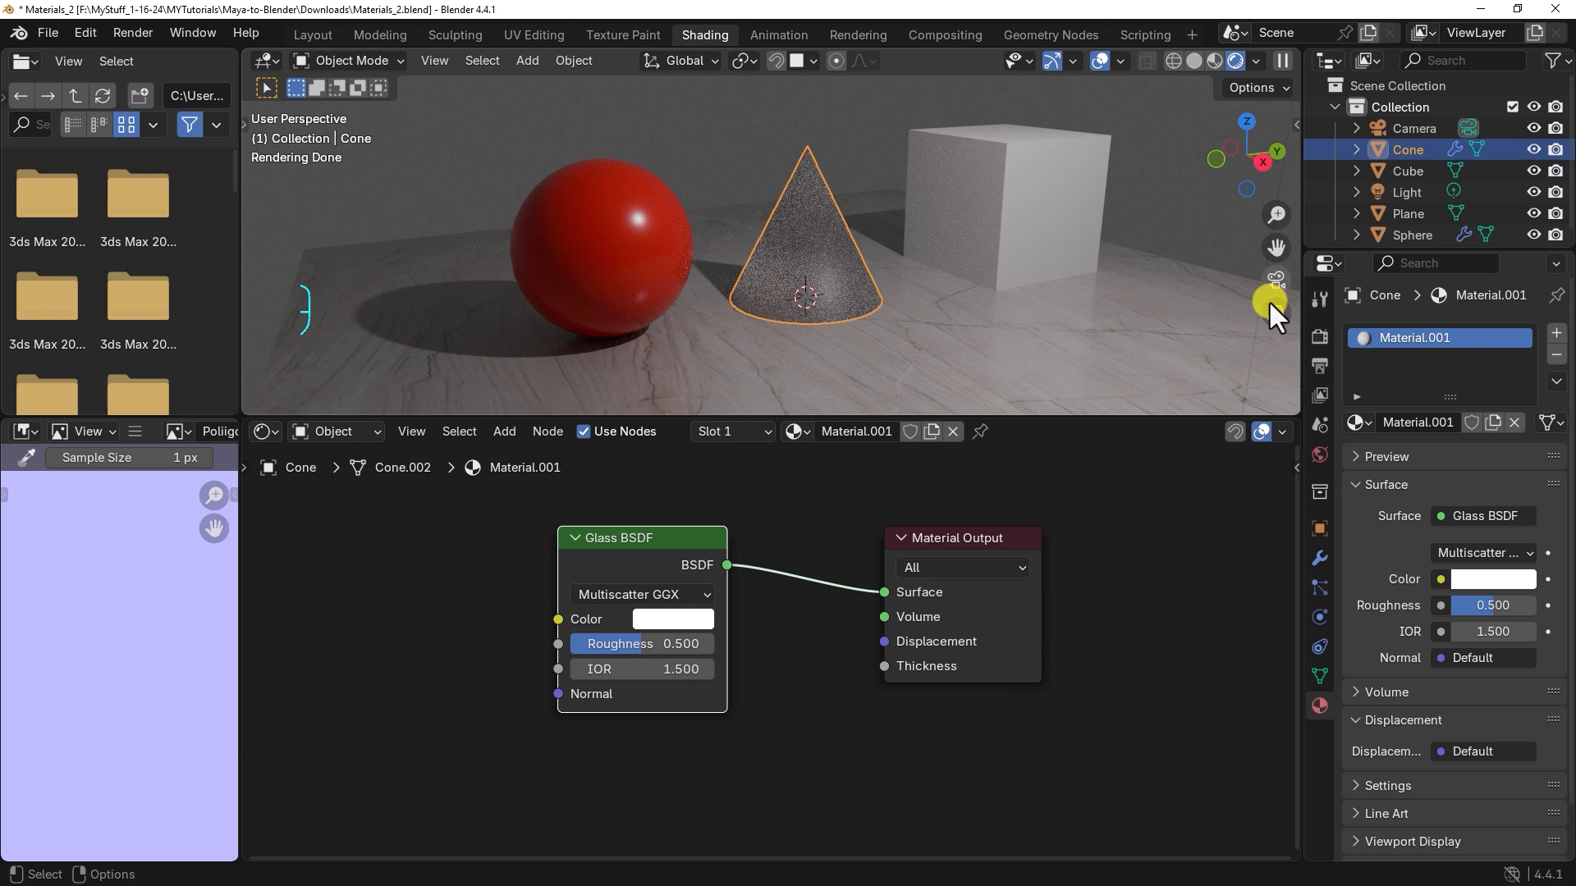
Step: Lower the cone's glass Roughness to 0.284 and rename its material to Glass_Material
middle_drag(1119, 533, 1099, 541)
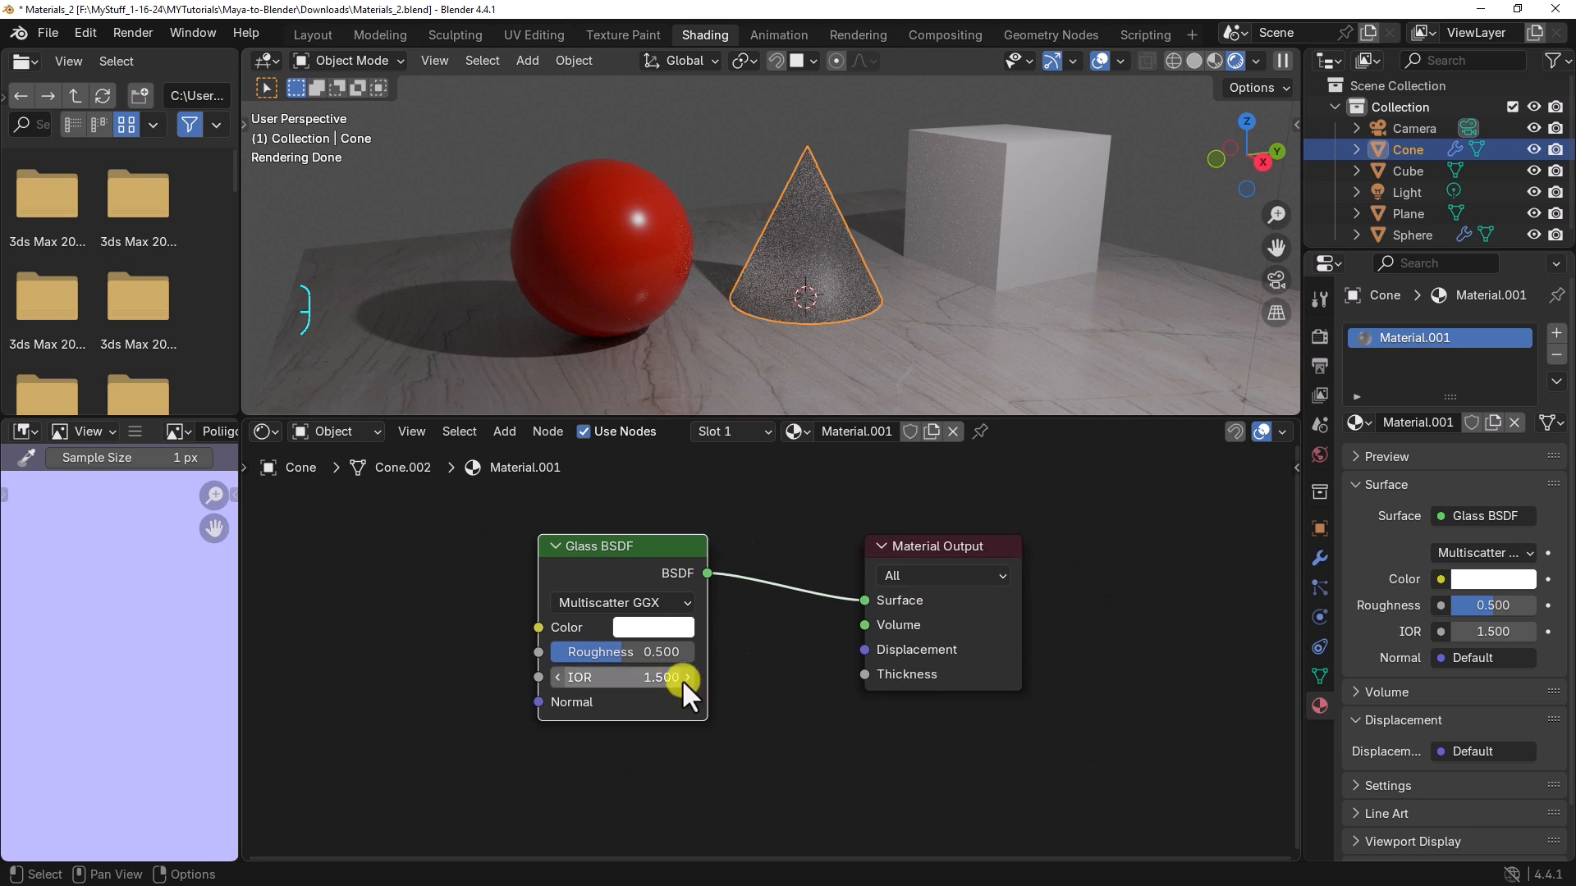
drag(616, 657, 577, 666)
double_click(1409, 336)
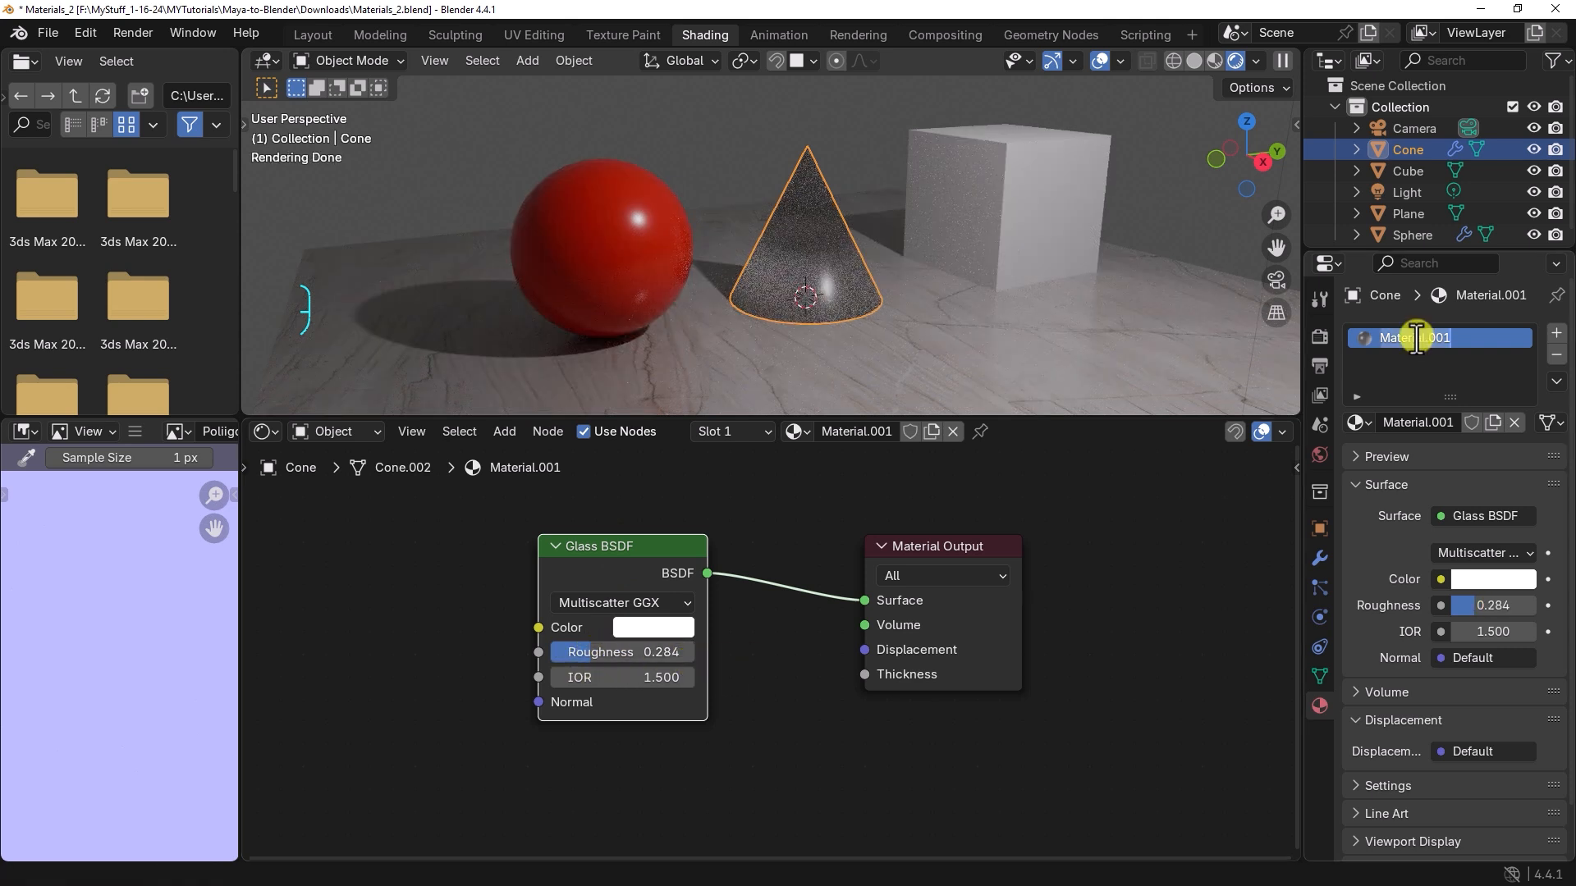
text(Glass Ma)
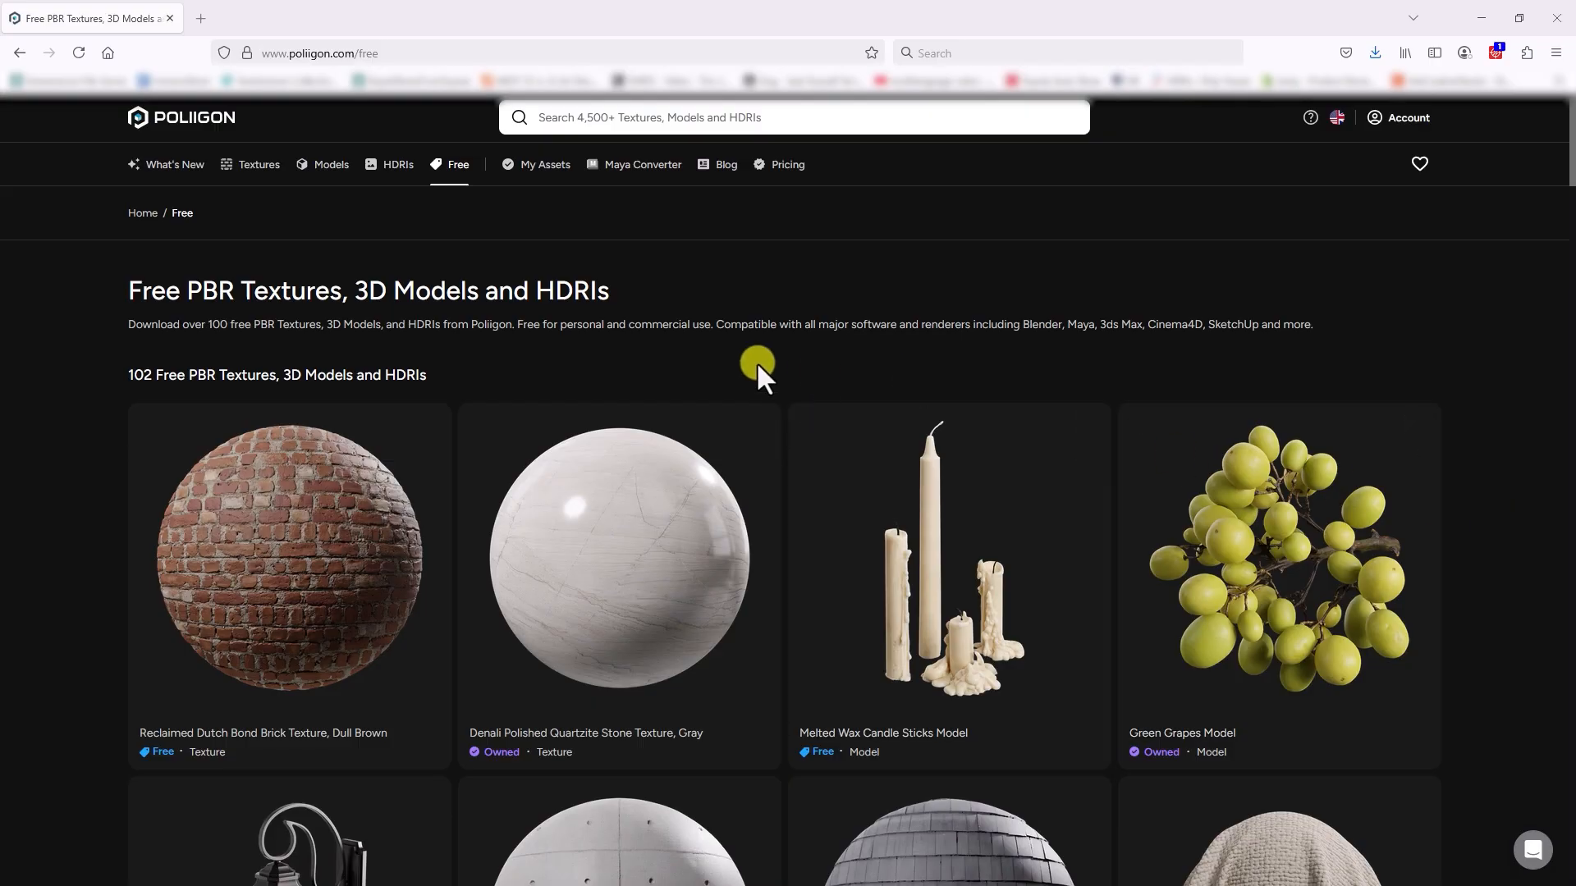
Step: Switch to the Poliigon free assets page in the browser and download the Slip Match Oak Wood Veneer Texture, Beige in 2K
scroll(602, 326, down, 5)
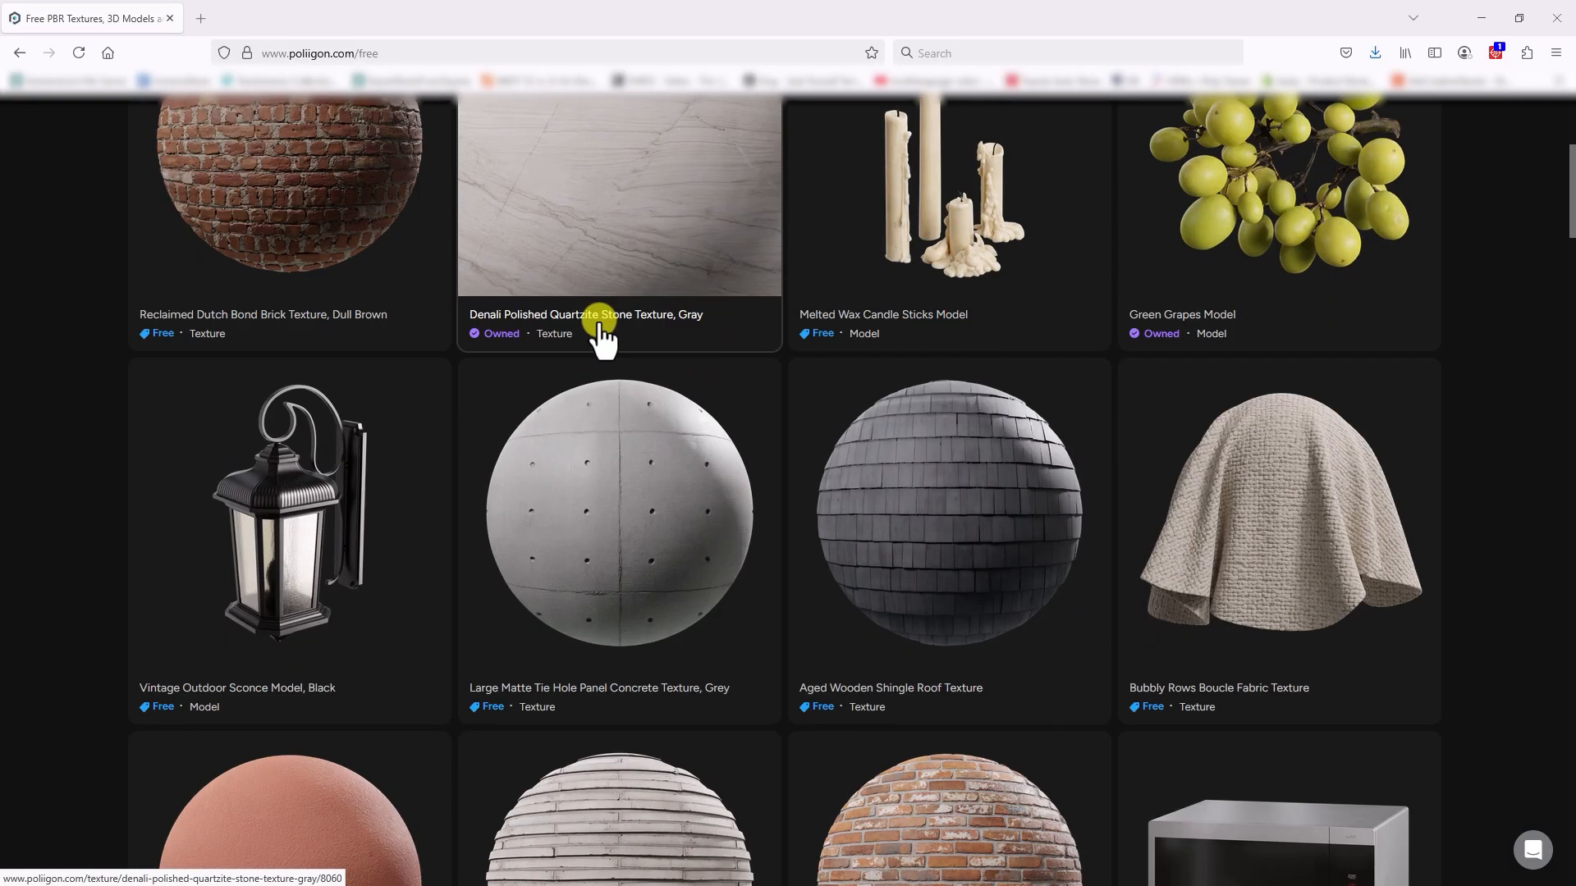
scroll(601, 326, down, 10)
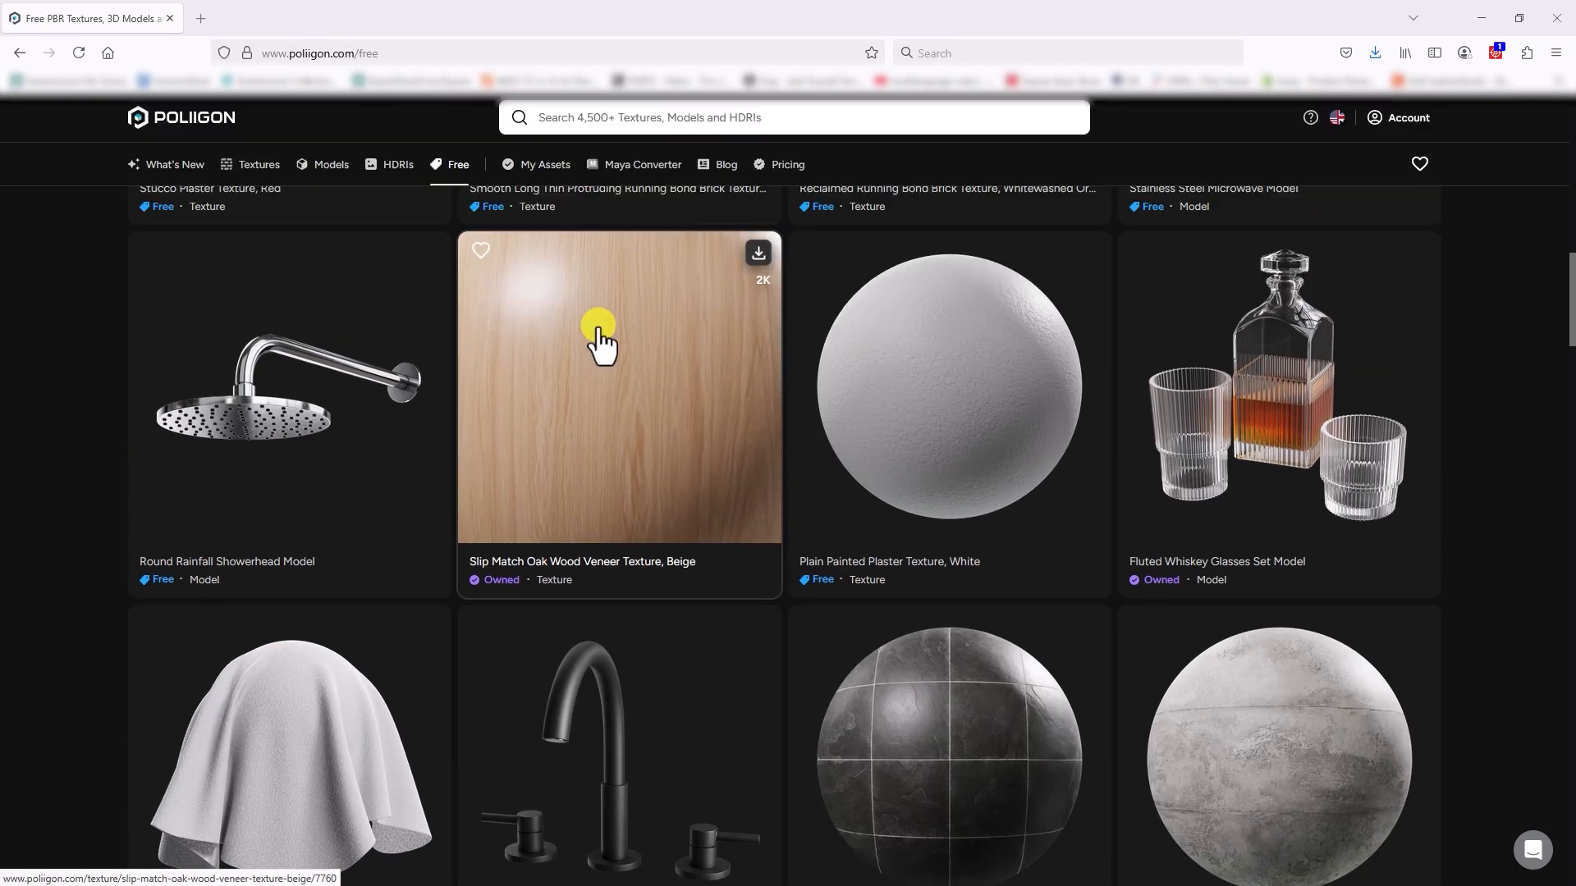
click(626, 398)
scroll(637, 397, down, 4)
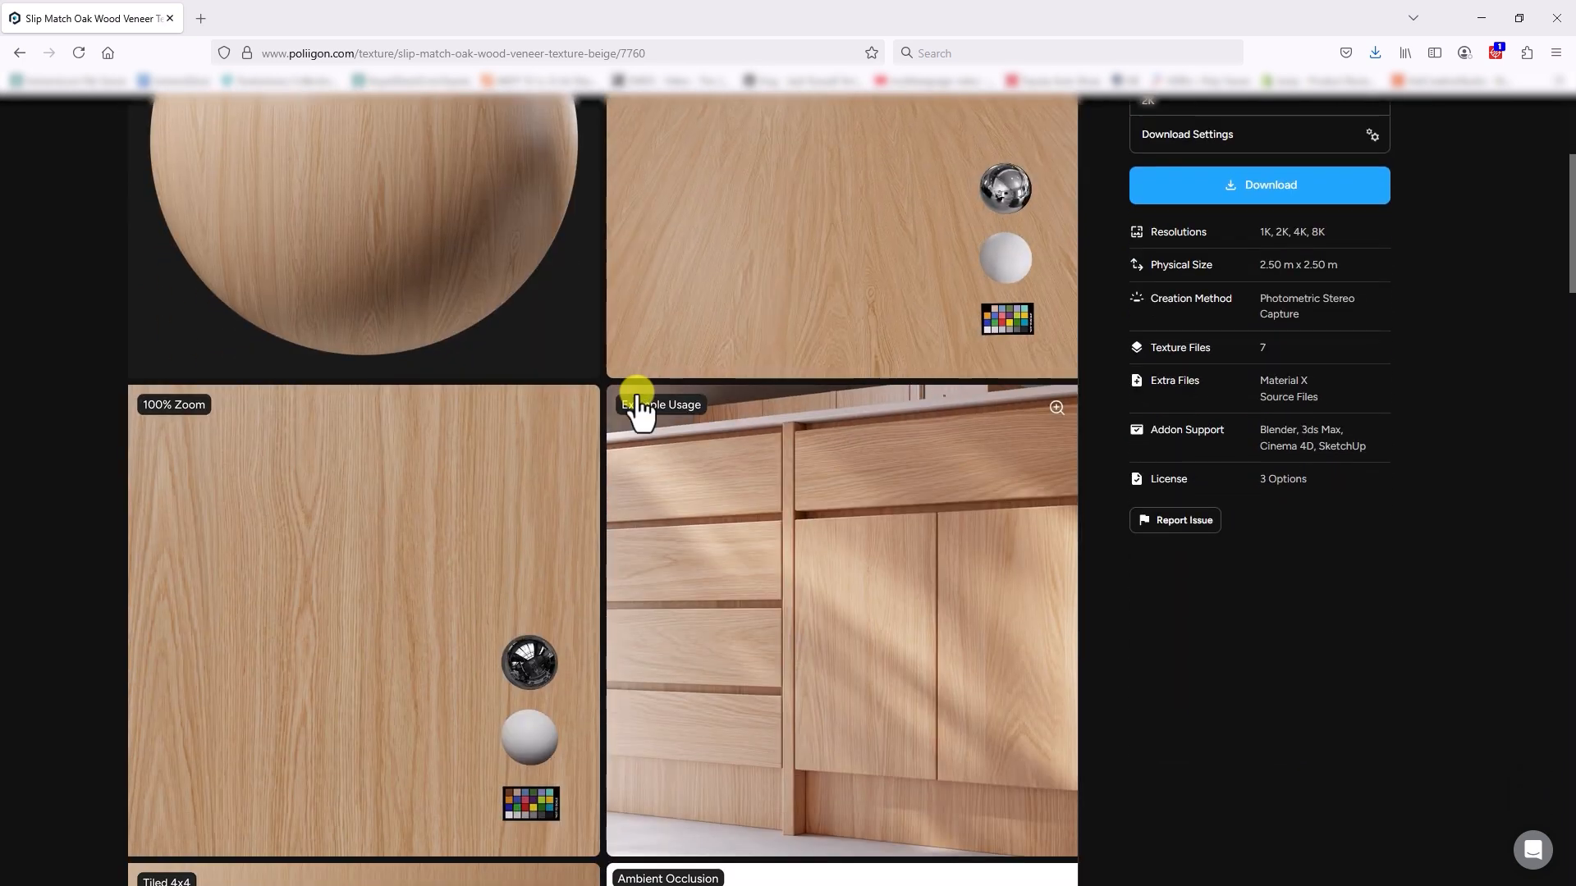
scroll(636, 400, up, 4)
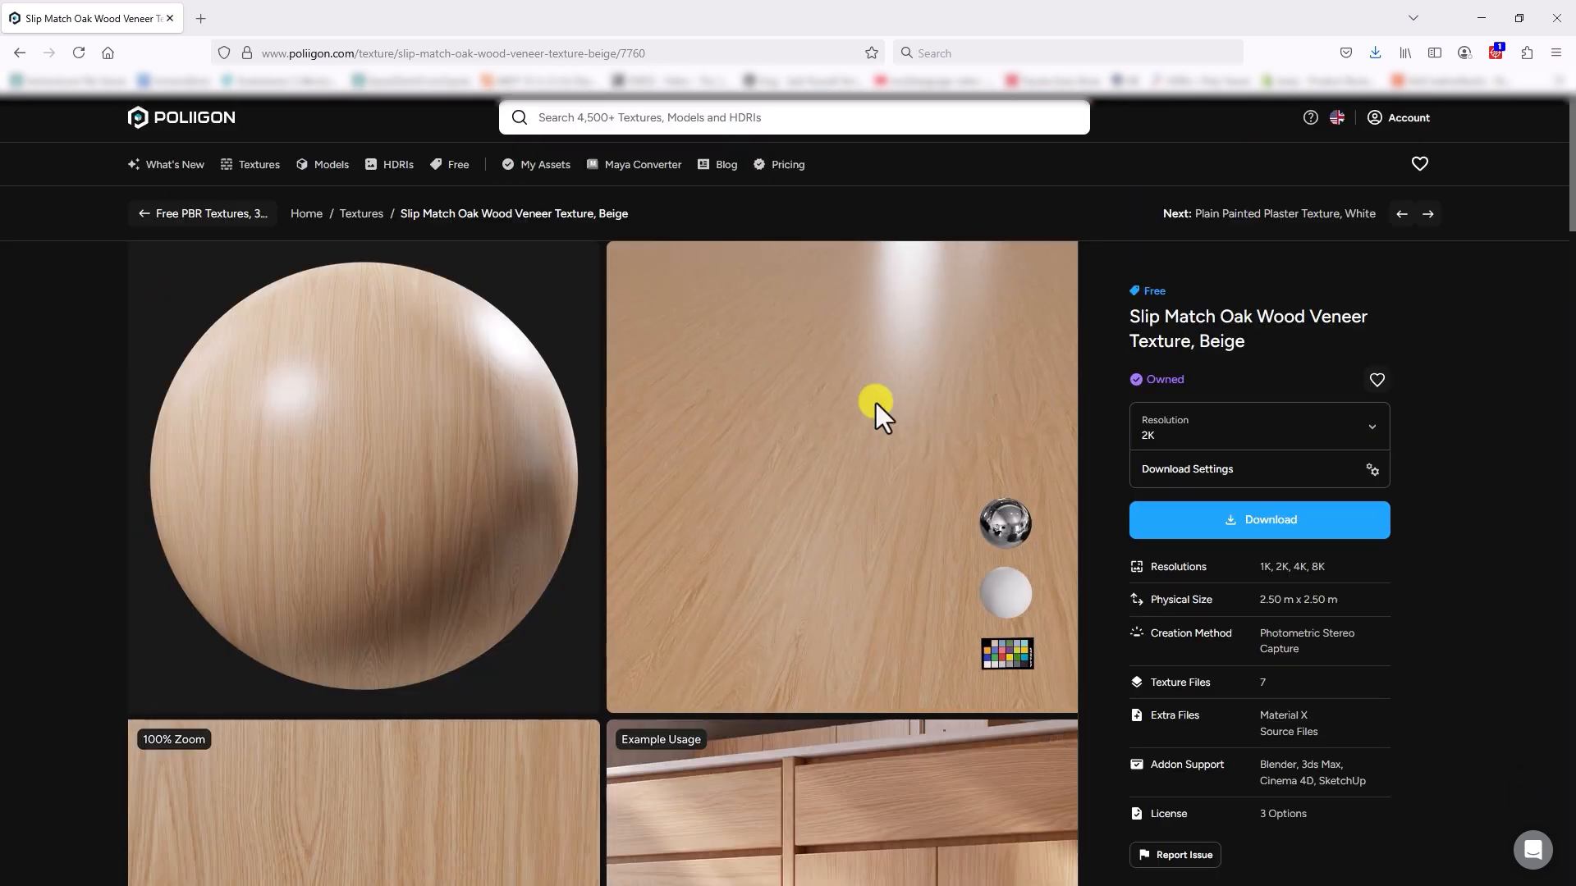
click(1284, 525)
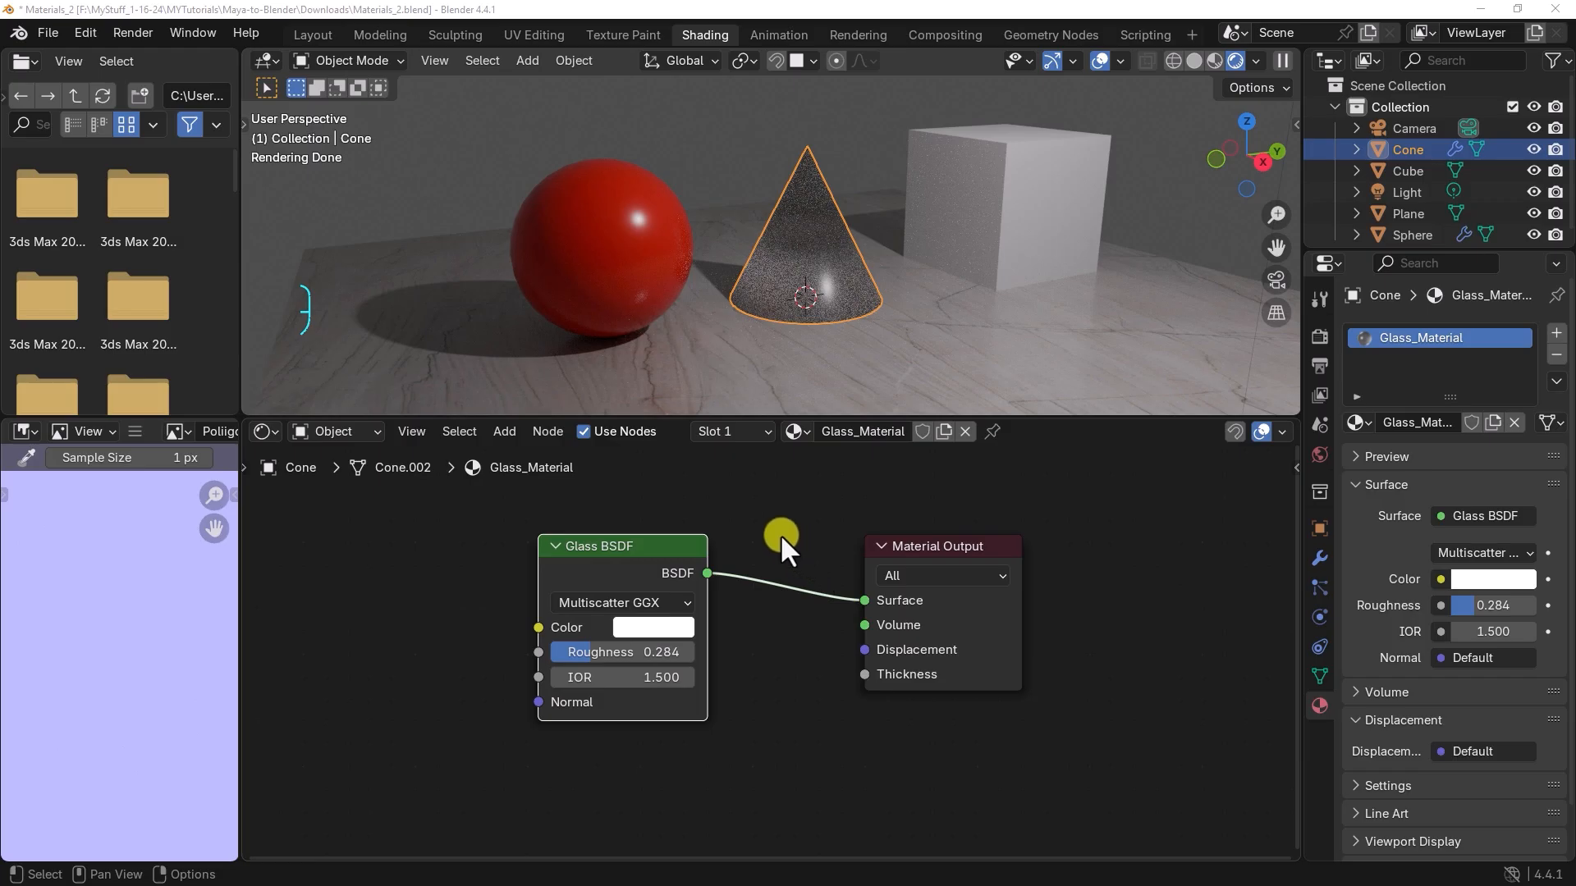
Step: Back in Blender, create a new material for the cube and shift its shader nodes to make room for textures
click(987, 228)
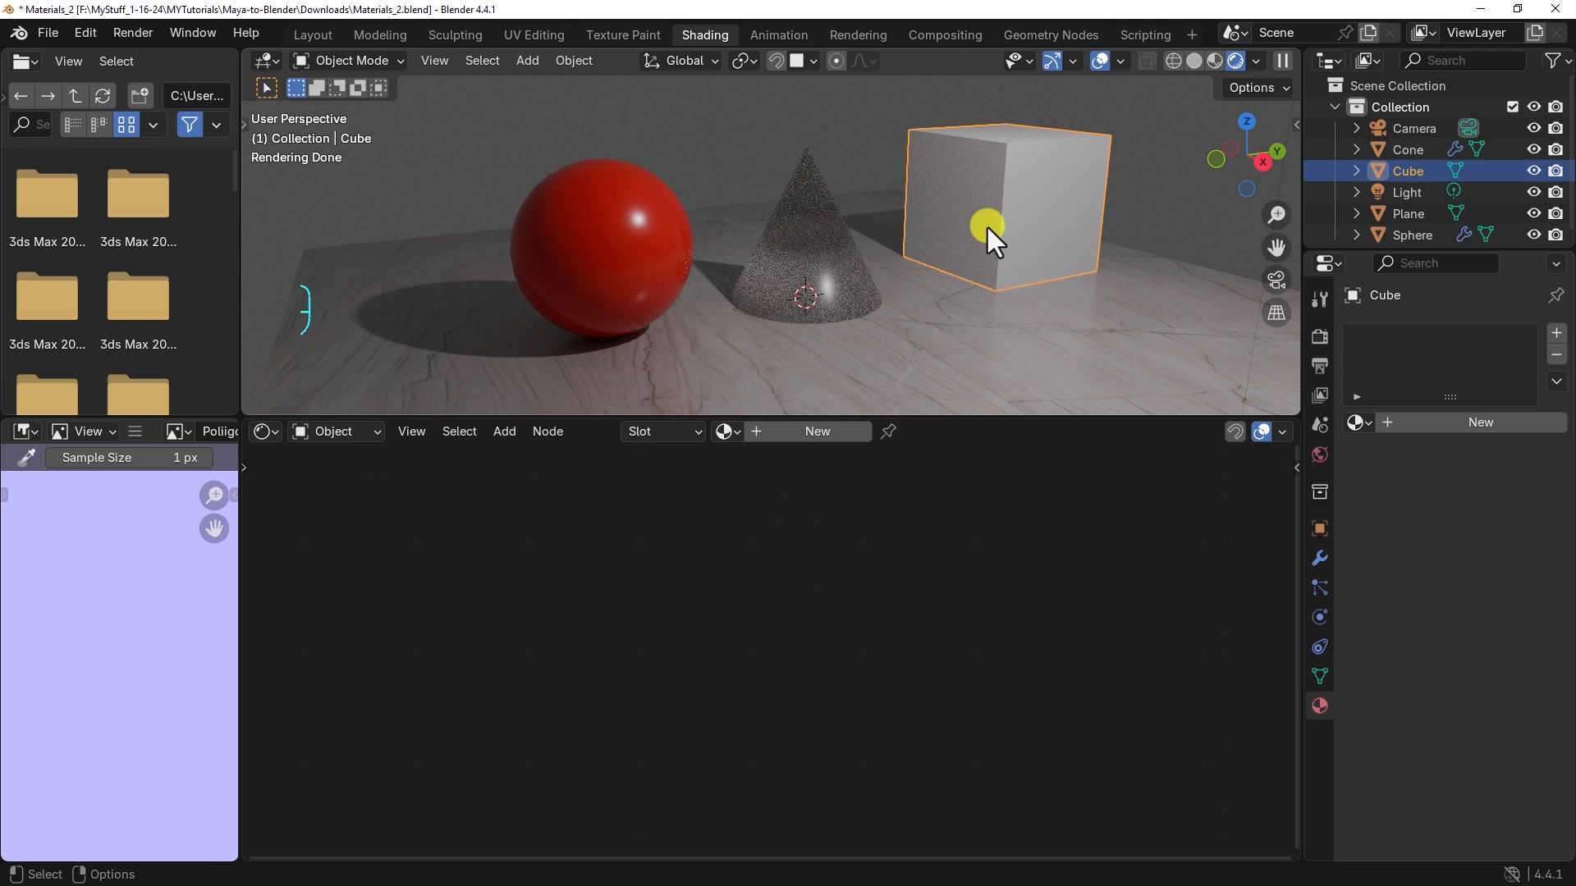
click(811, 430)
drag(729, 542, 895, 535)
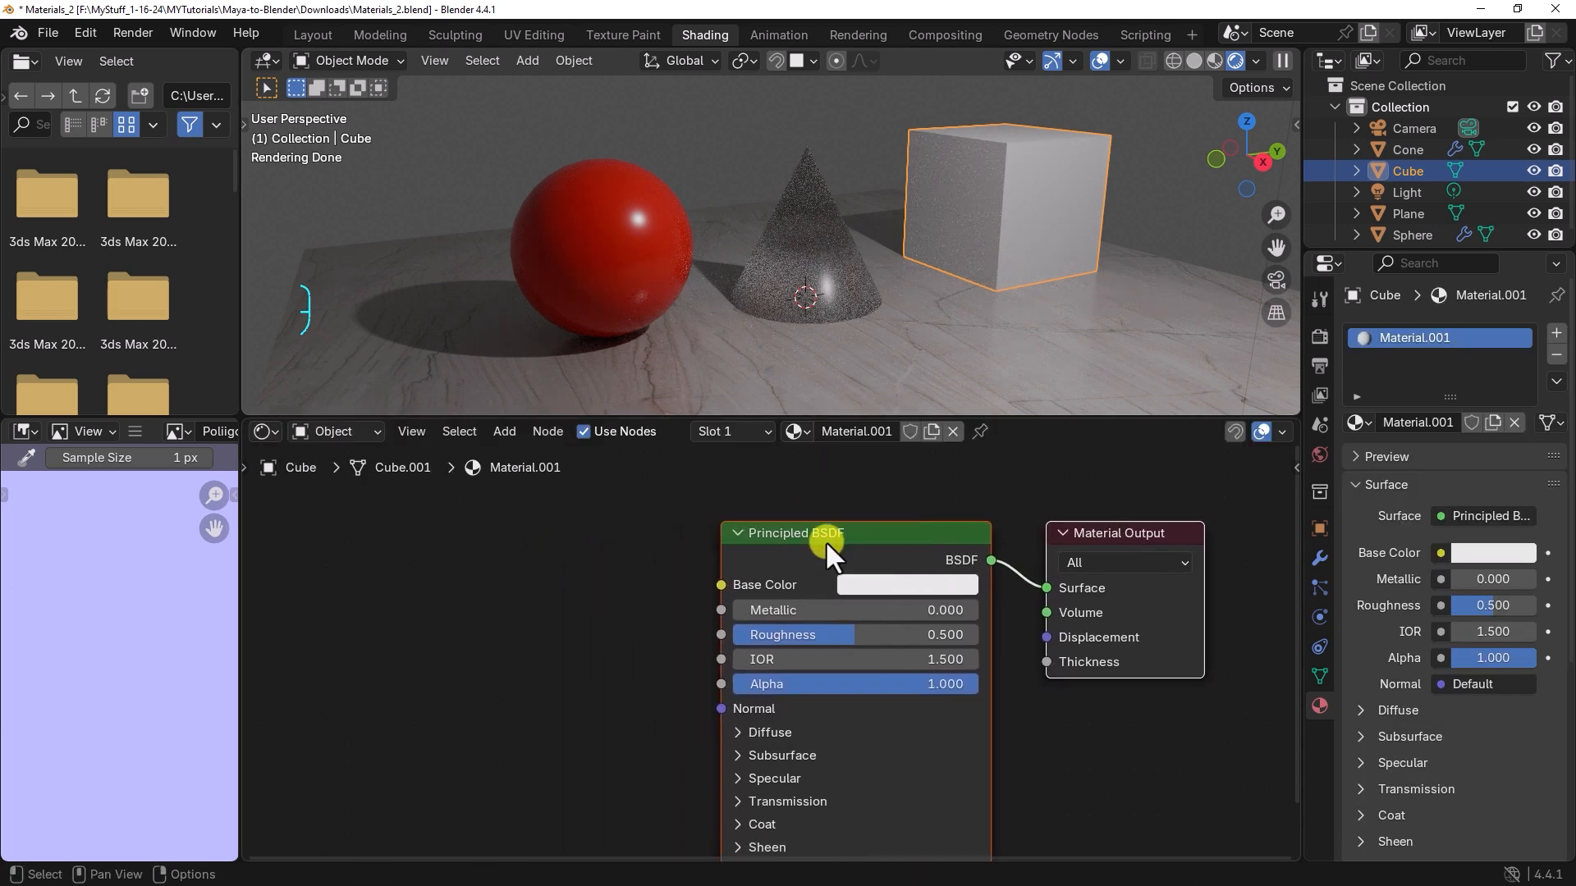
click(530, 550)
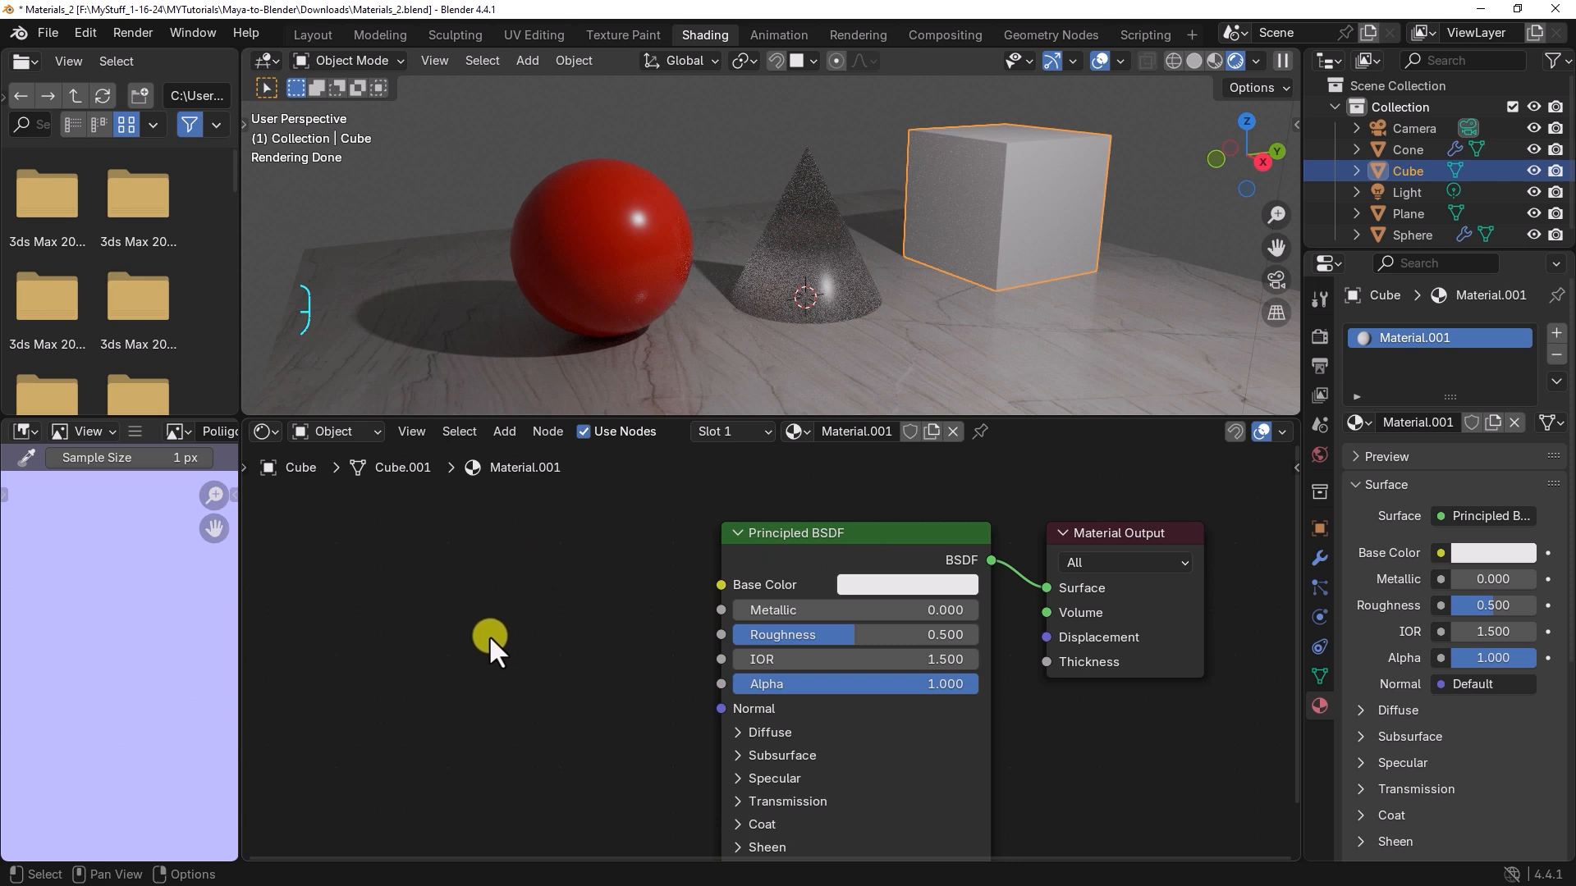
Step: Add an Image Texture node beside the cube's Principled BSDF and link its Color output to Base Color
key(shift+a)
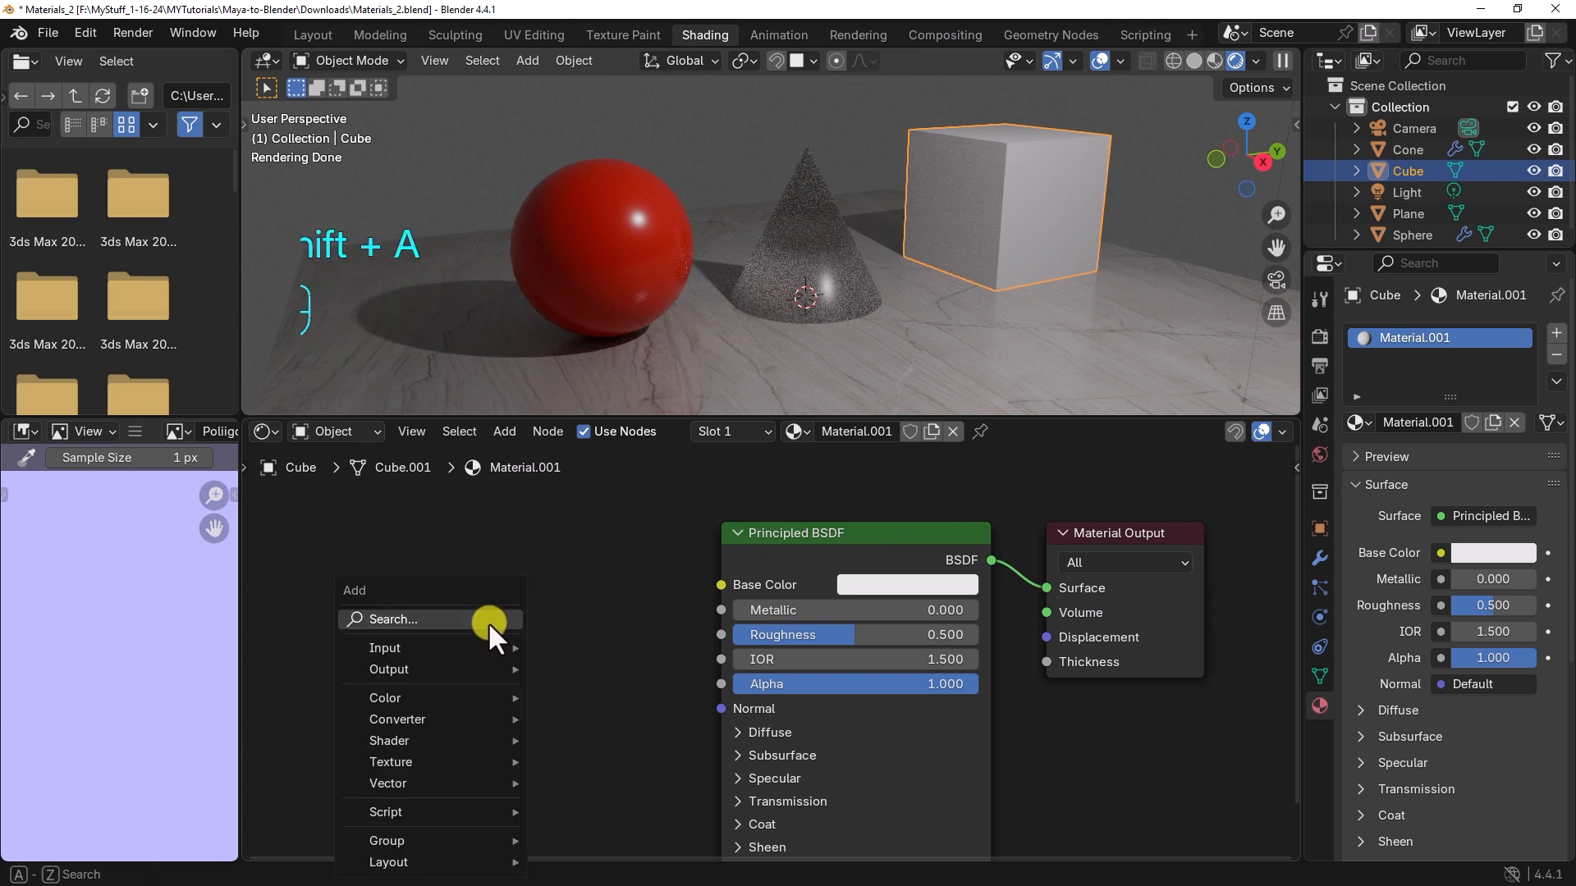
mouse_move(445, 753)
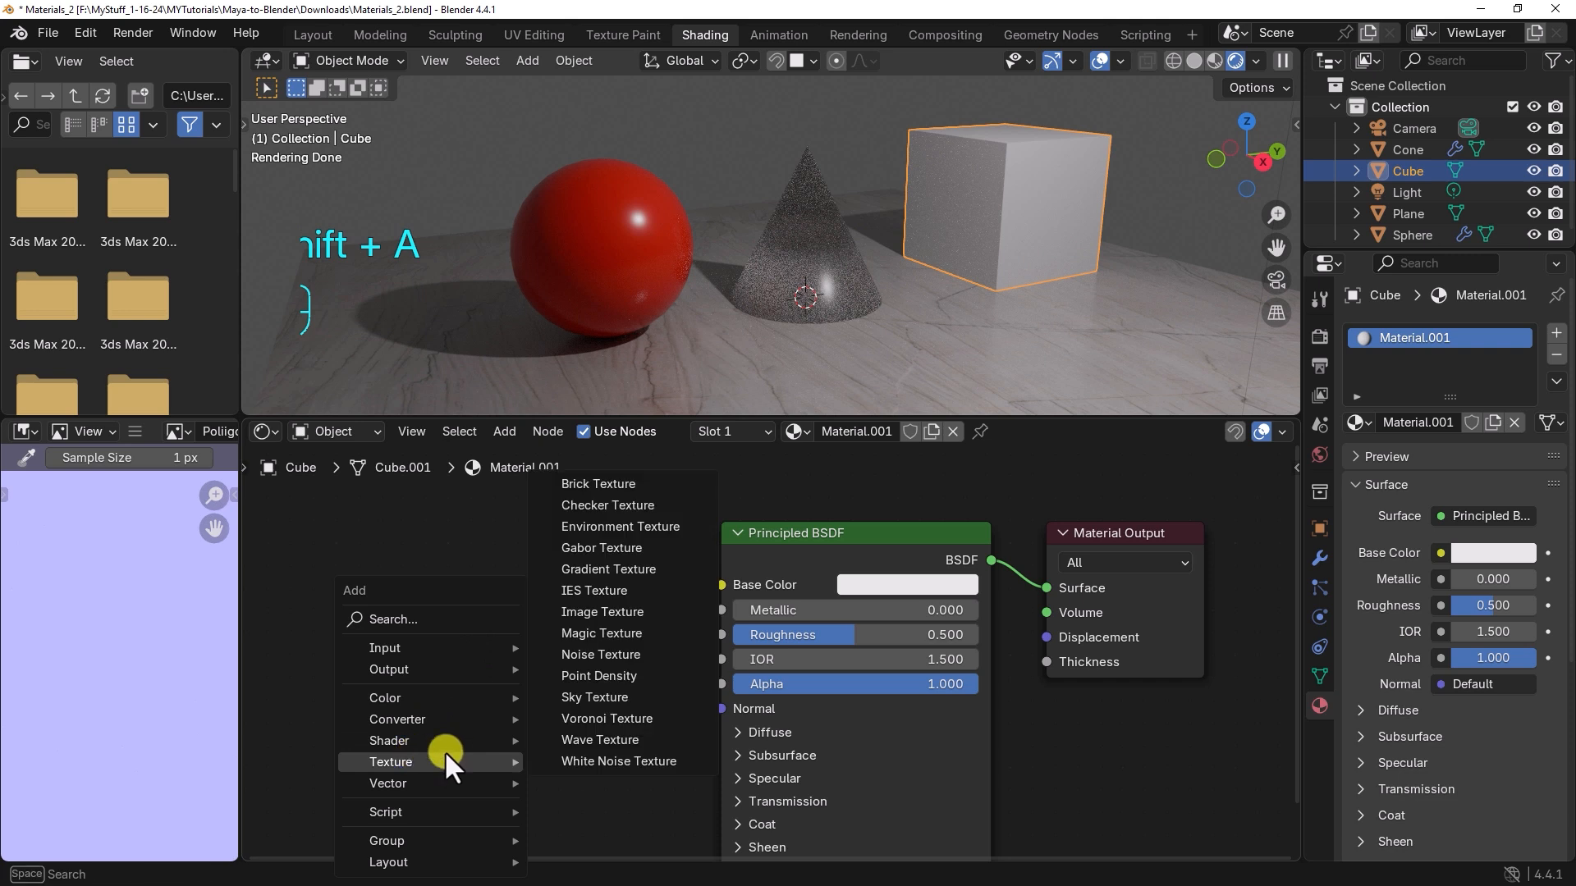
click(602, 617)
click(342, 538)
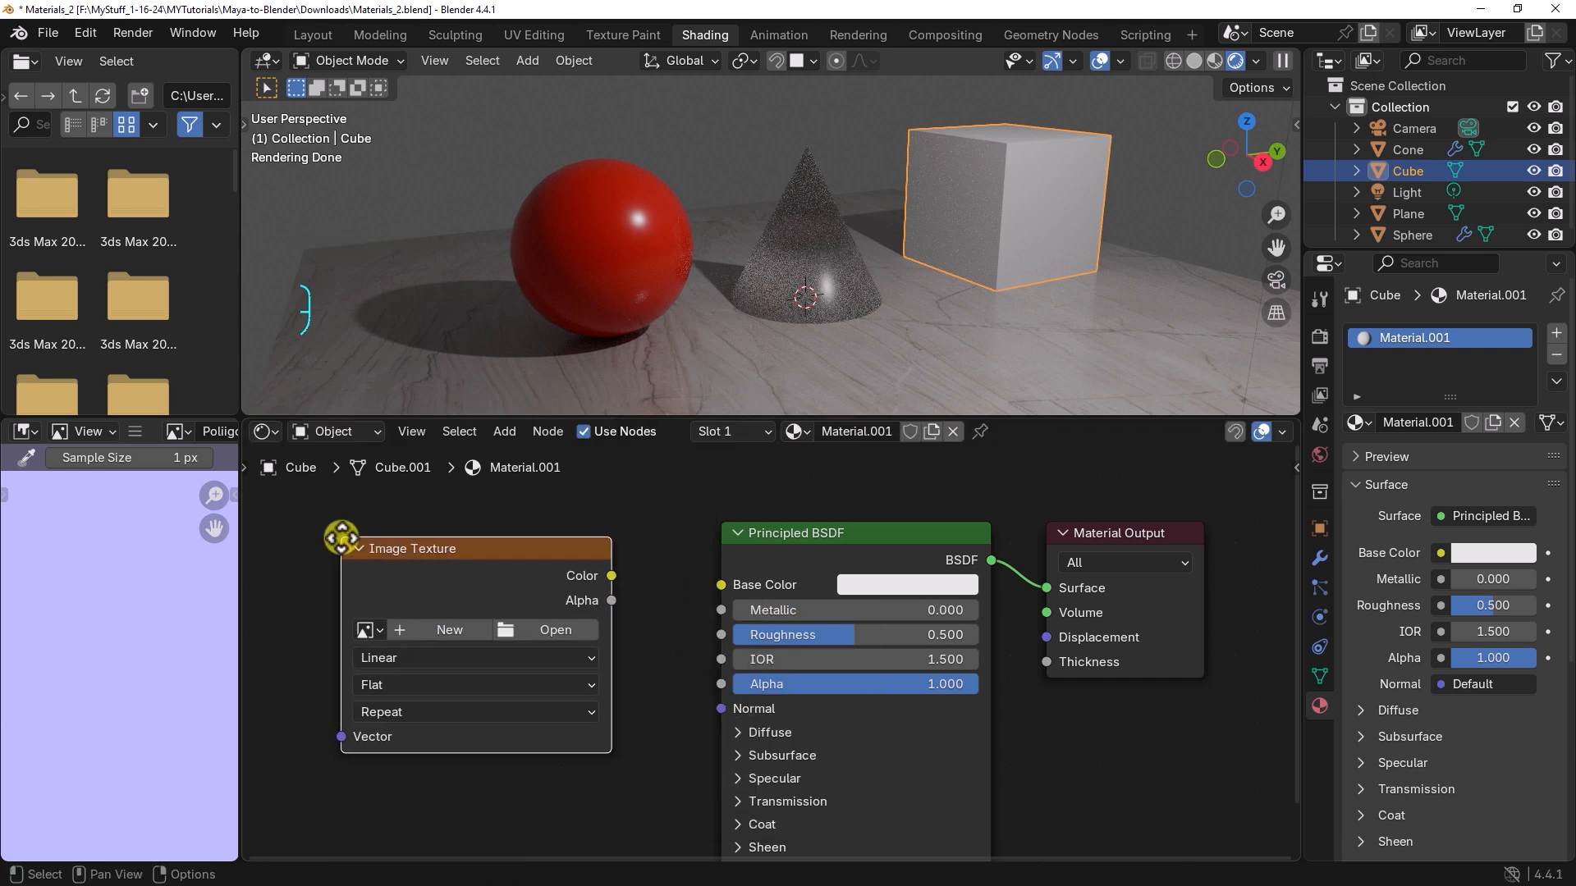
drag(612, 574, 721, 587)
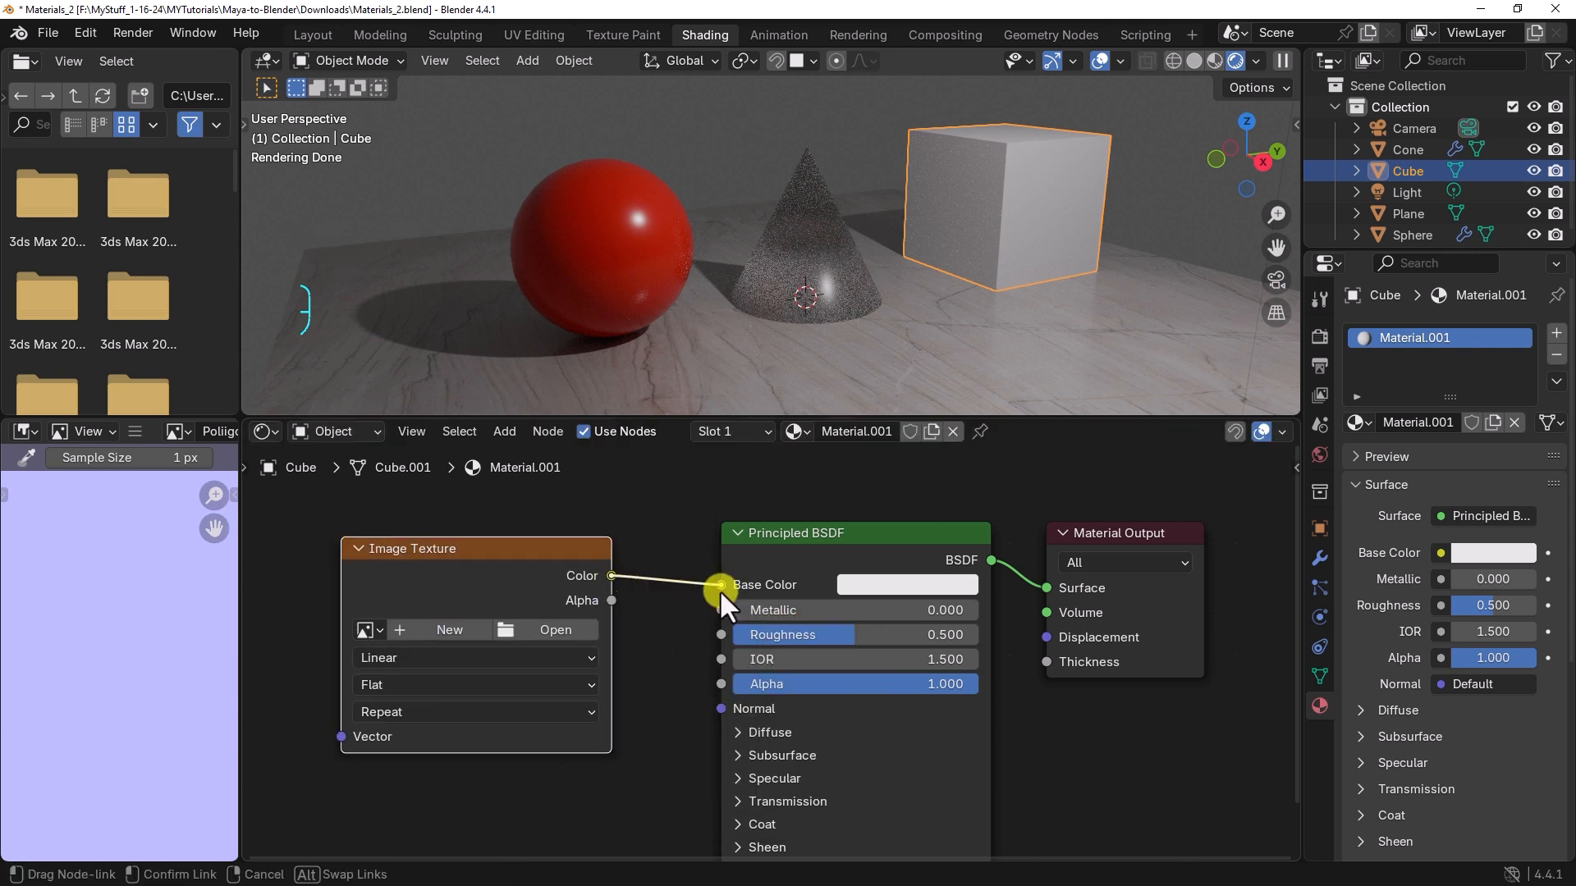
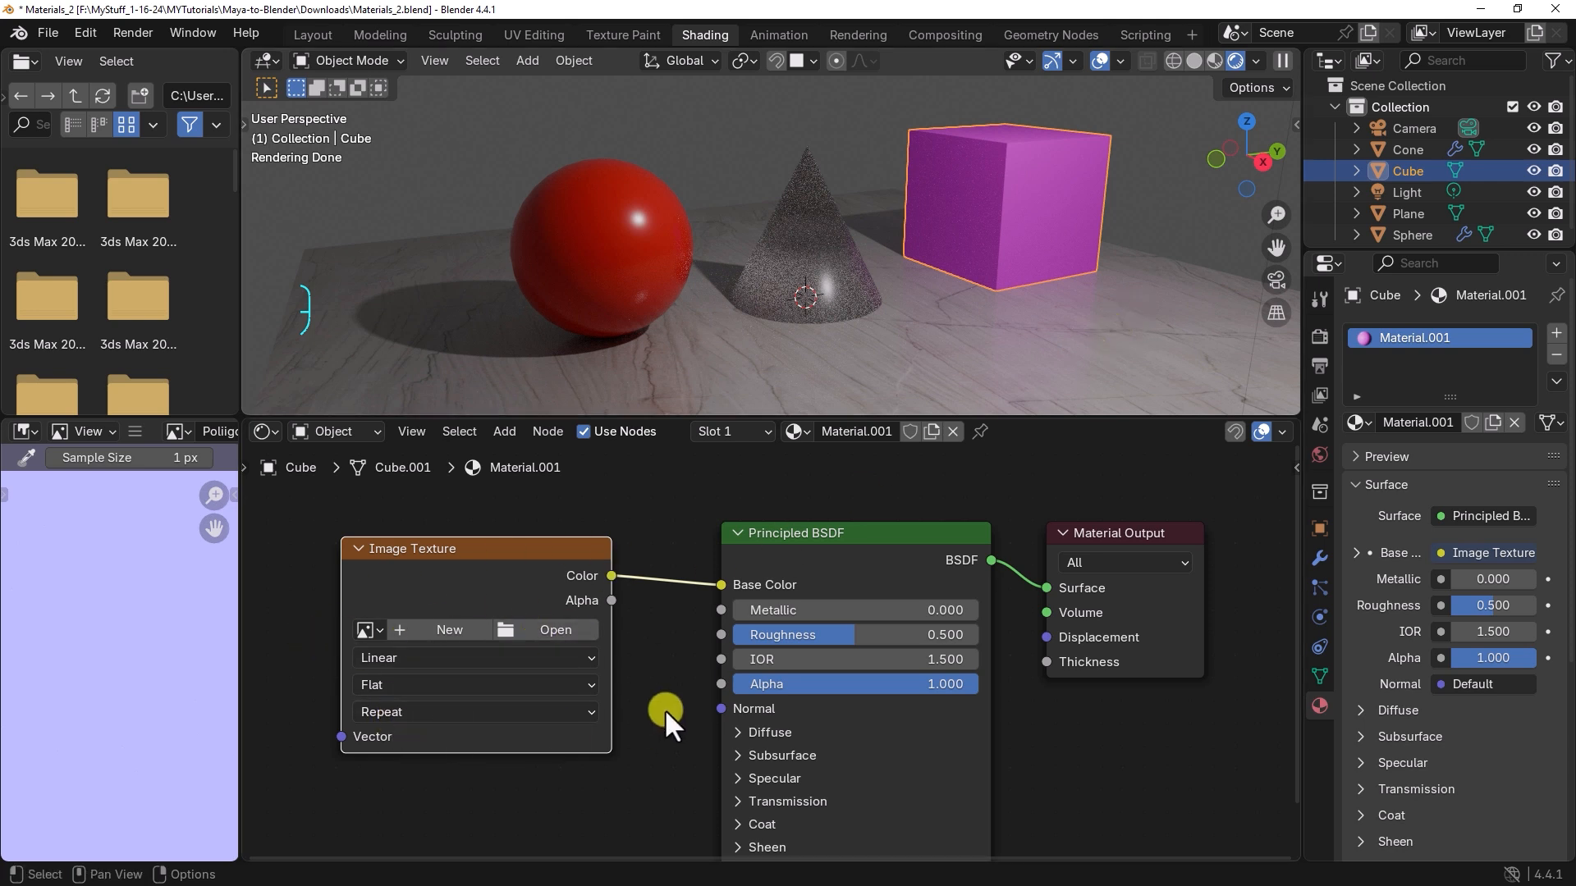
Step: Load Poliigon_WoodVeneerOak_7760_BaseColor.jpg into the cube's Image Texture node and check the wood on the cube
click(567, 629)
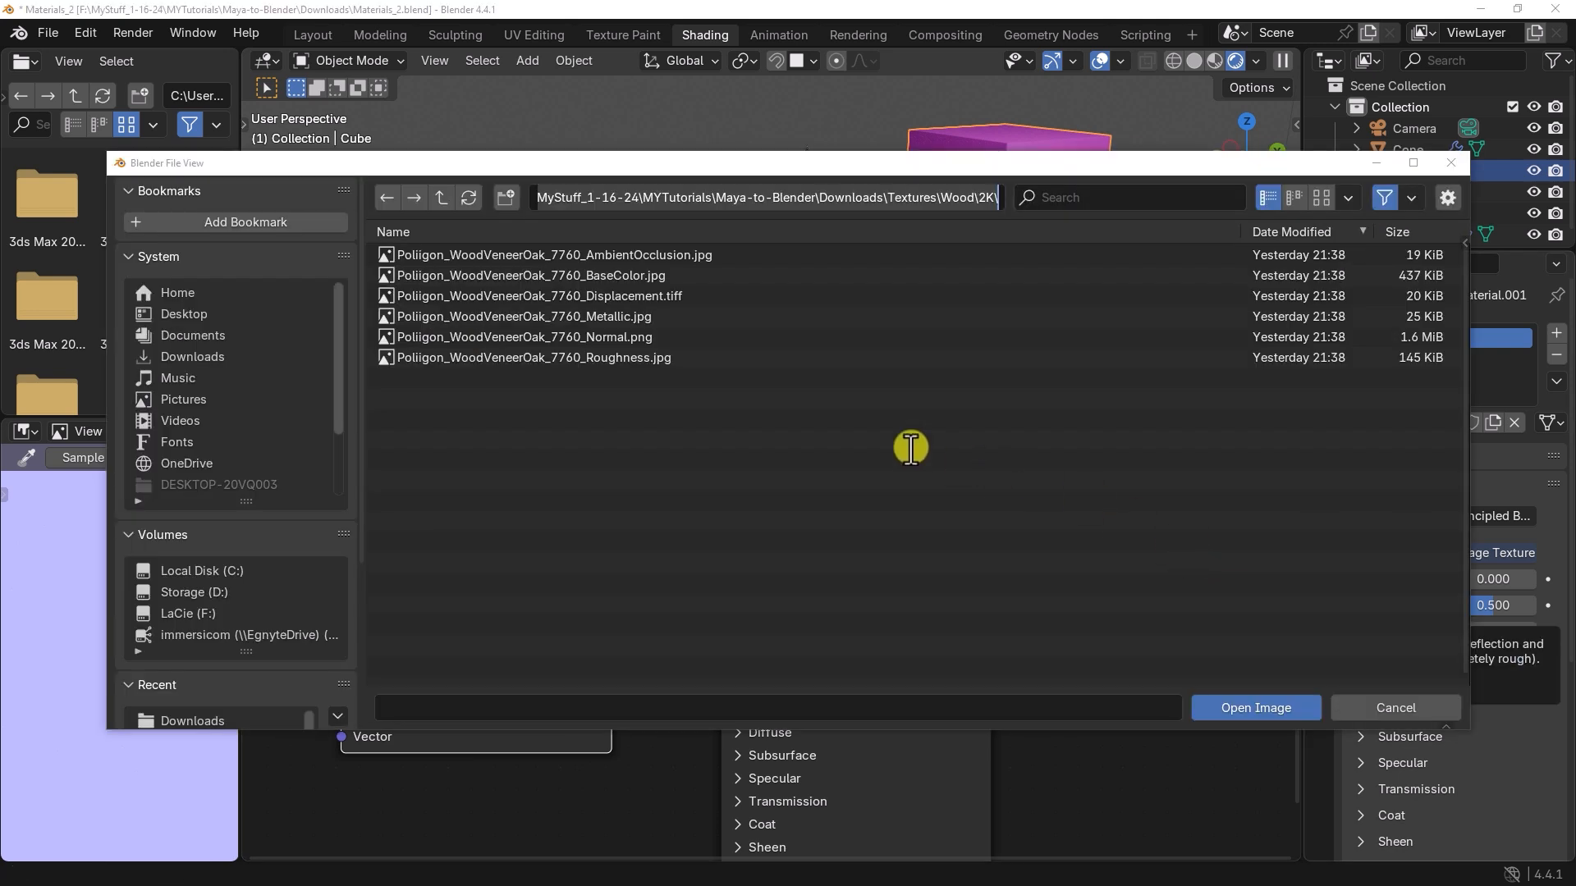
click(622, 274)
click(622, 275)
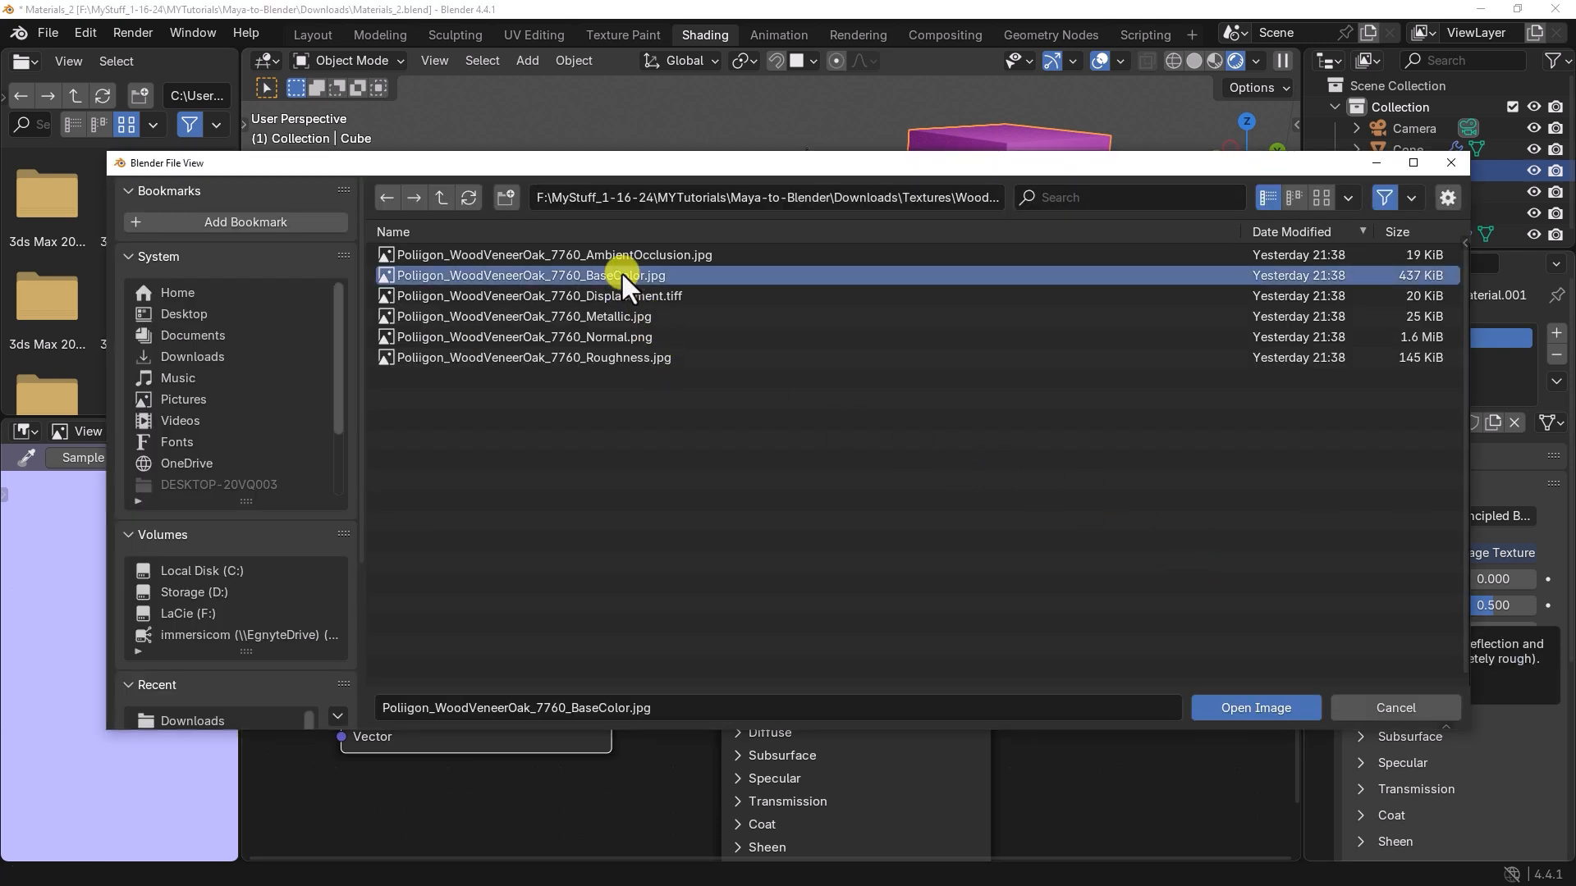
click(1254, 711)
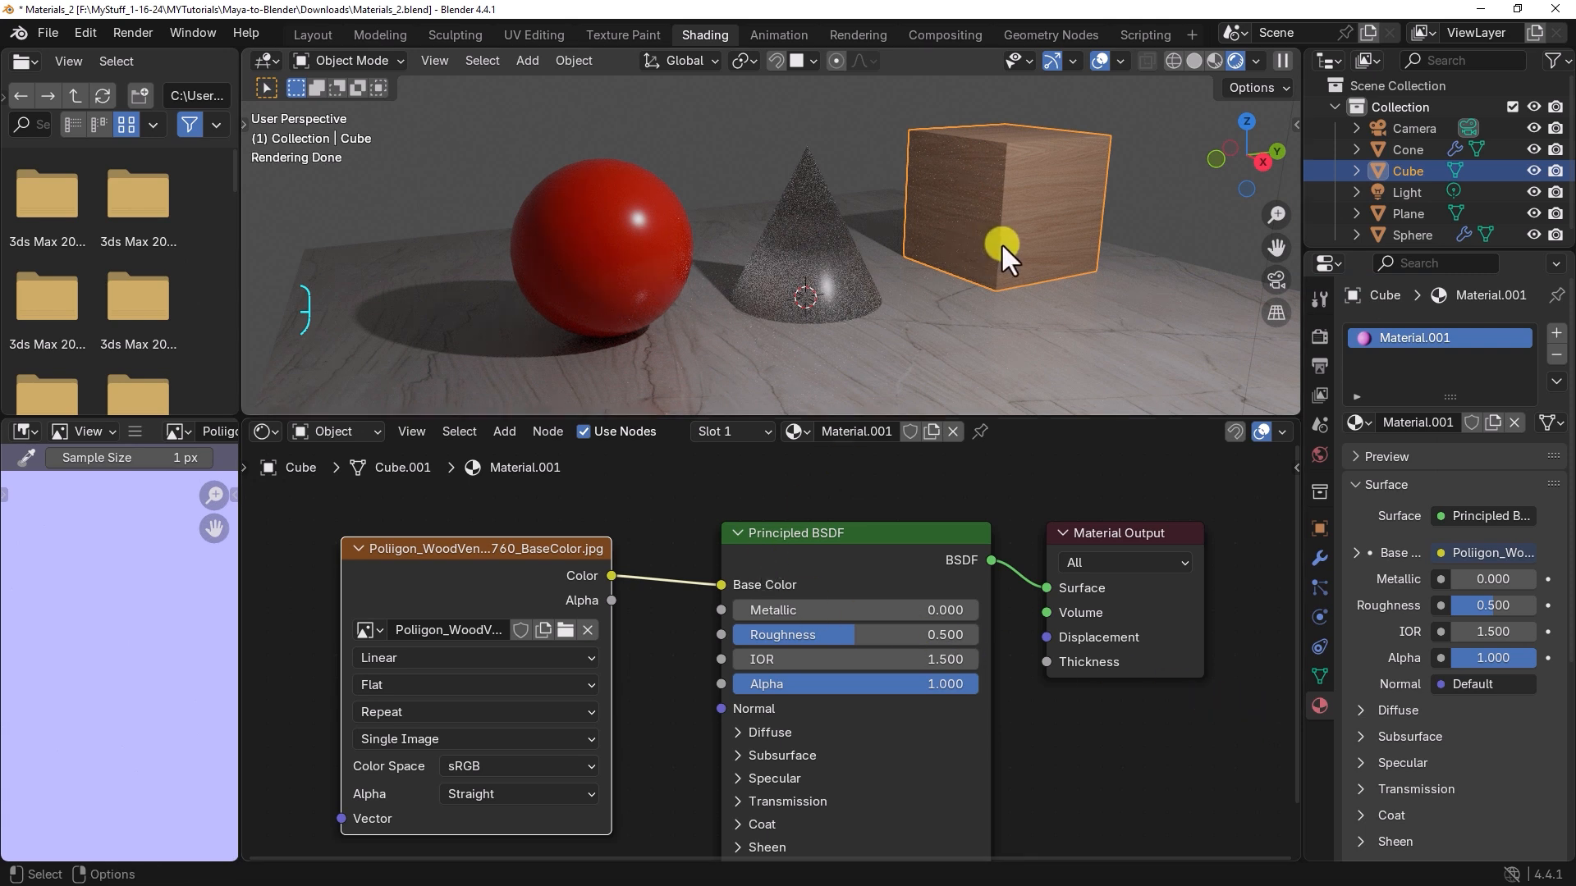
alt+middle_drag(1003, 243, 878, 276)
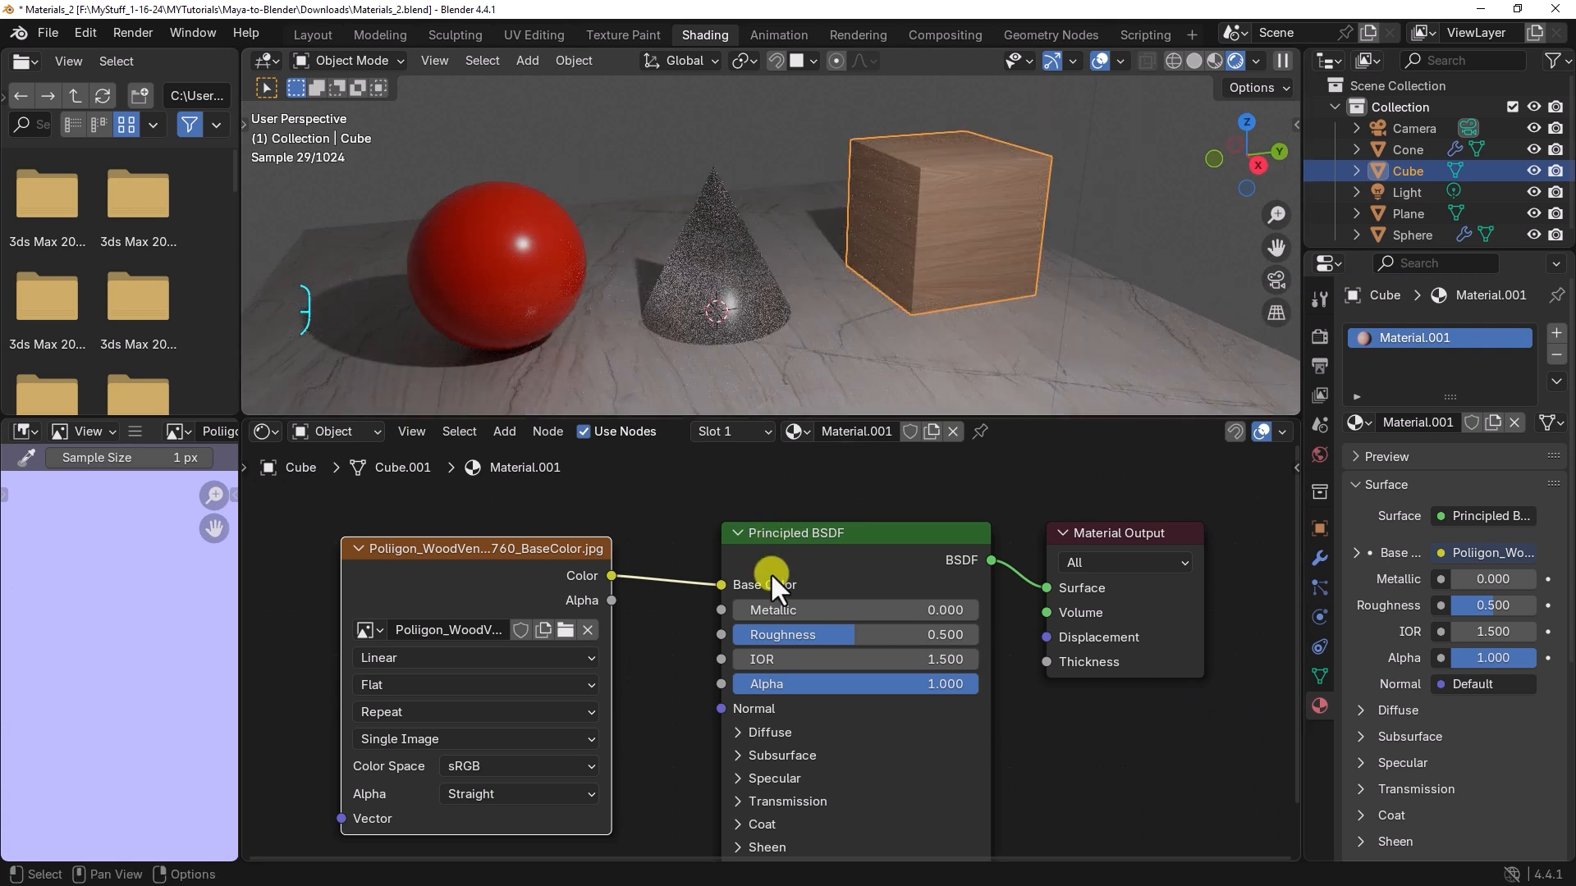
Step: Add a second Image Texture node below the base color texture node
scroll(673, 599, down, 1)
middle_drag(676, 631, 706, 511)
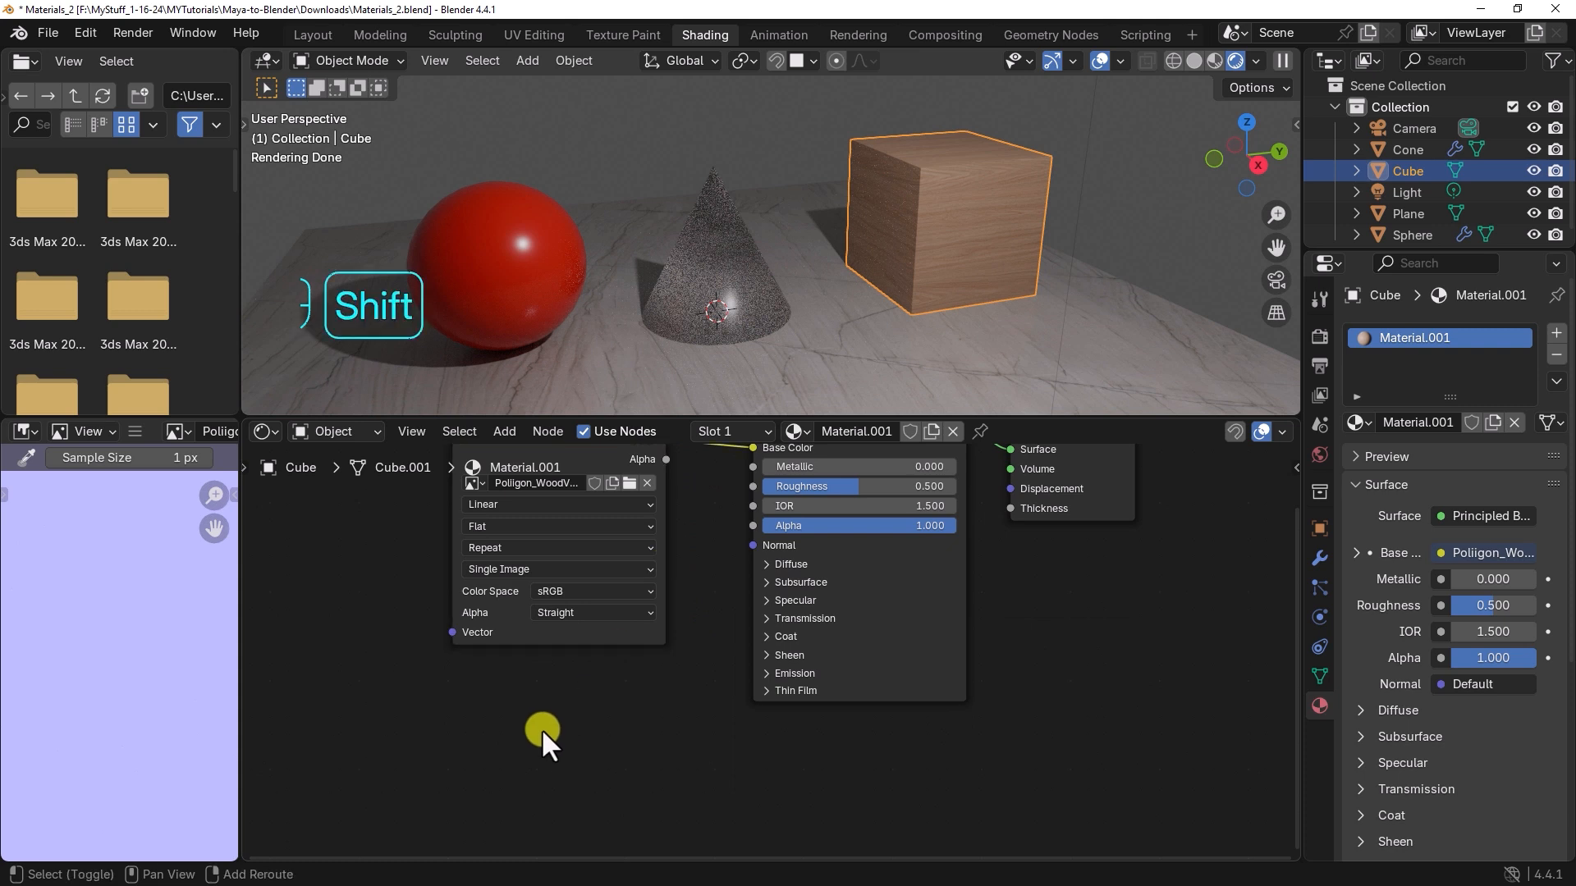
key(shift+a)
click(542, 728)
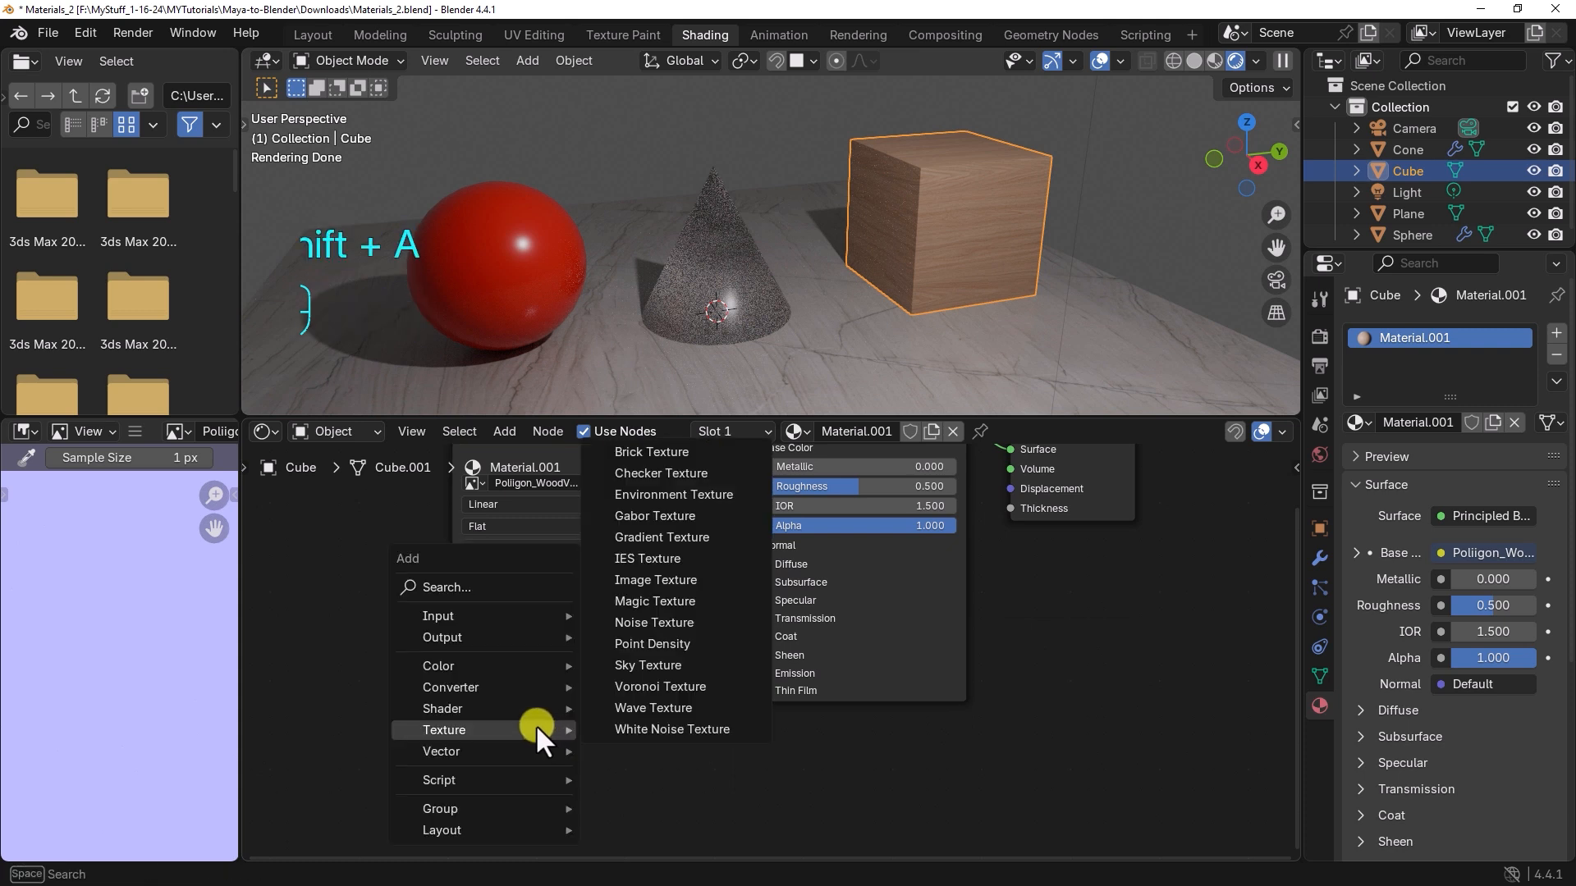
click(661, 581)
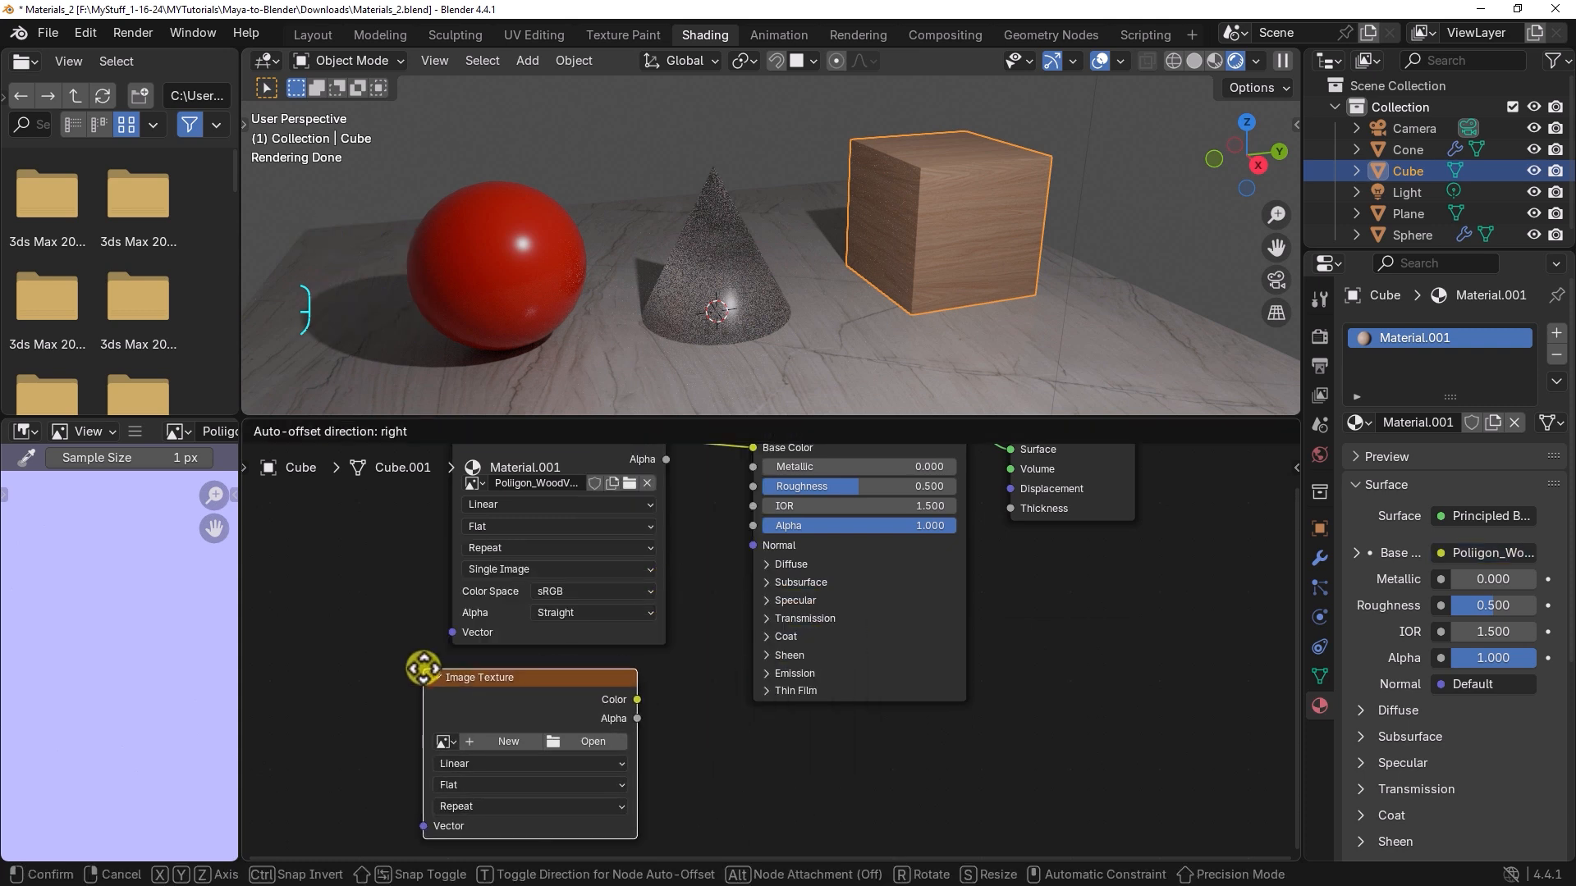
click(413, 667)
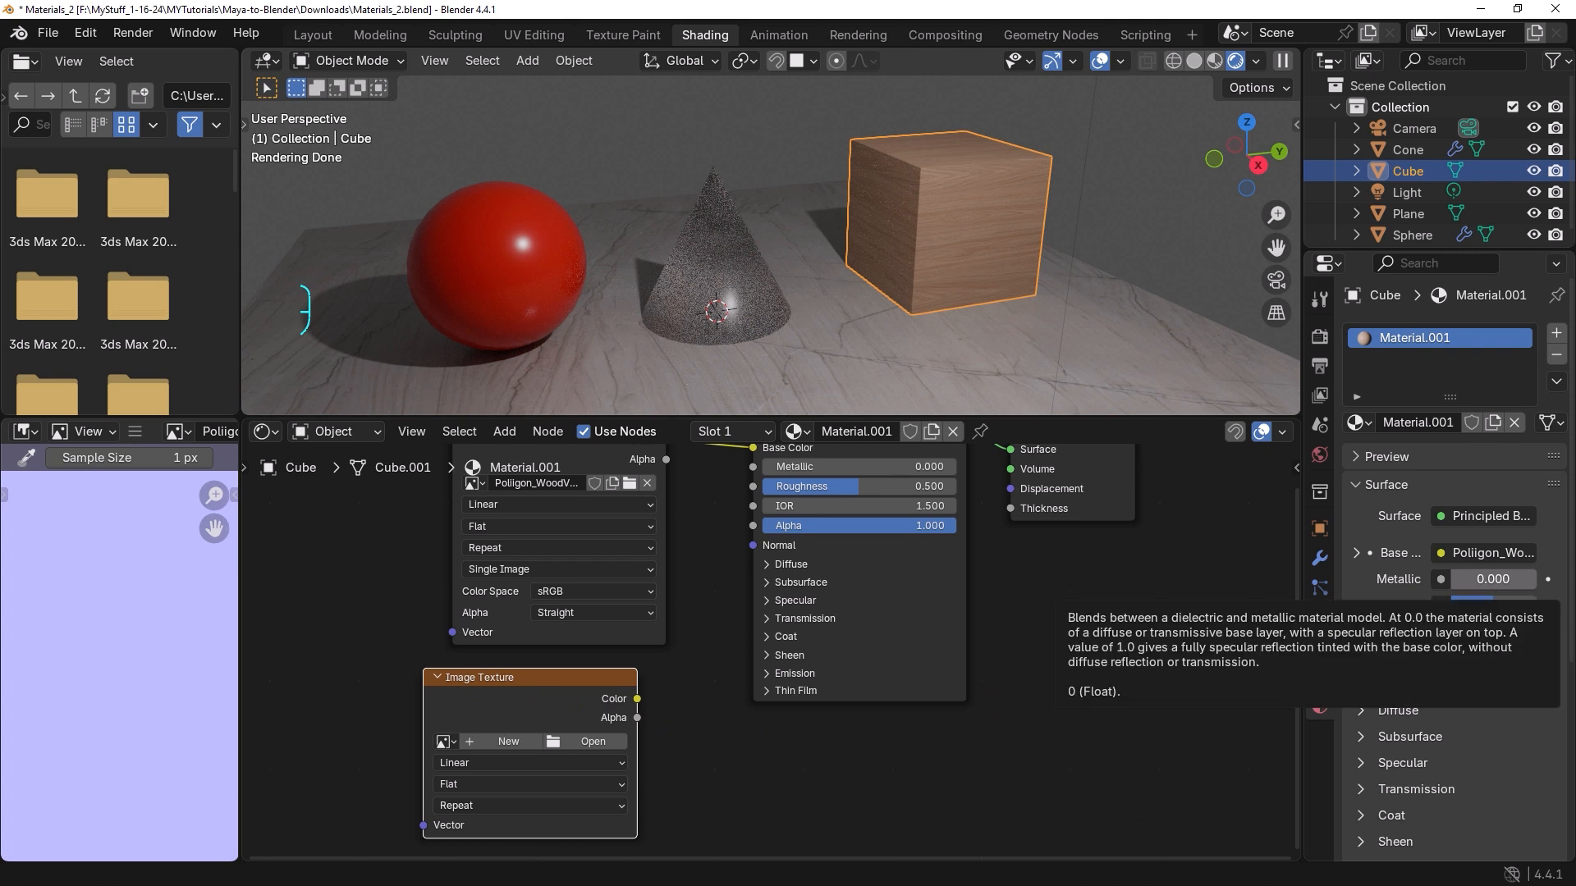
Step: Link the Poliigon_WoodVeneerOak_7760_Roughness.jpg texture's Color to the Principled BSDF's Roughness and set its color space to Non-Color
scroll(669, 633, down, 2)
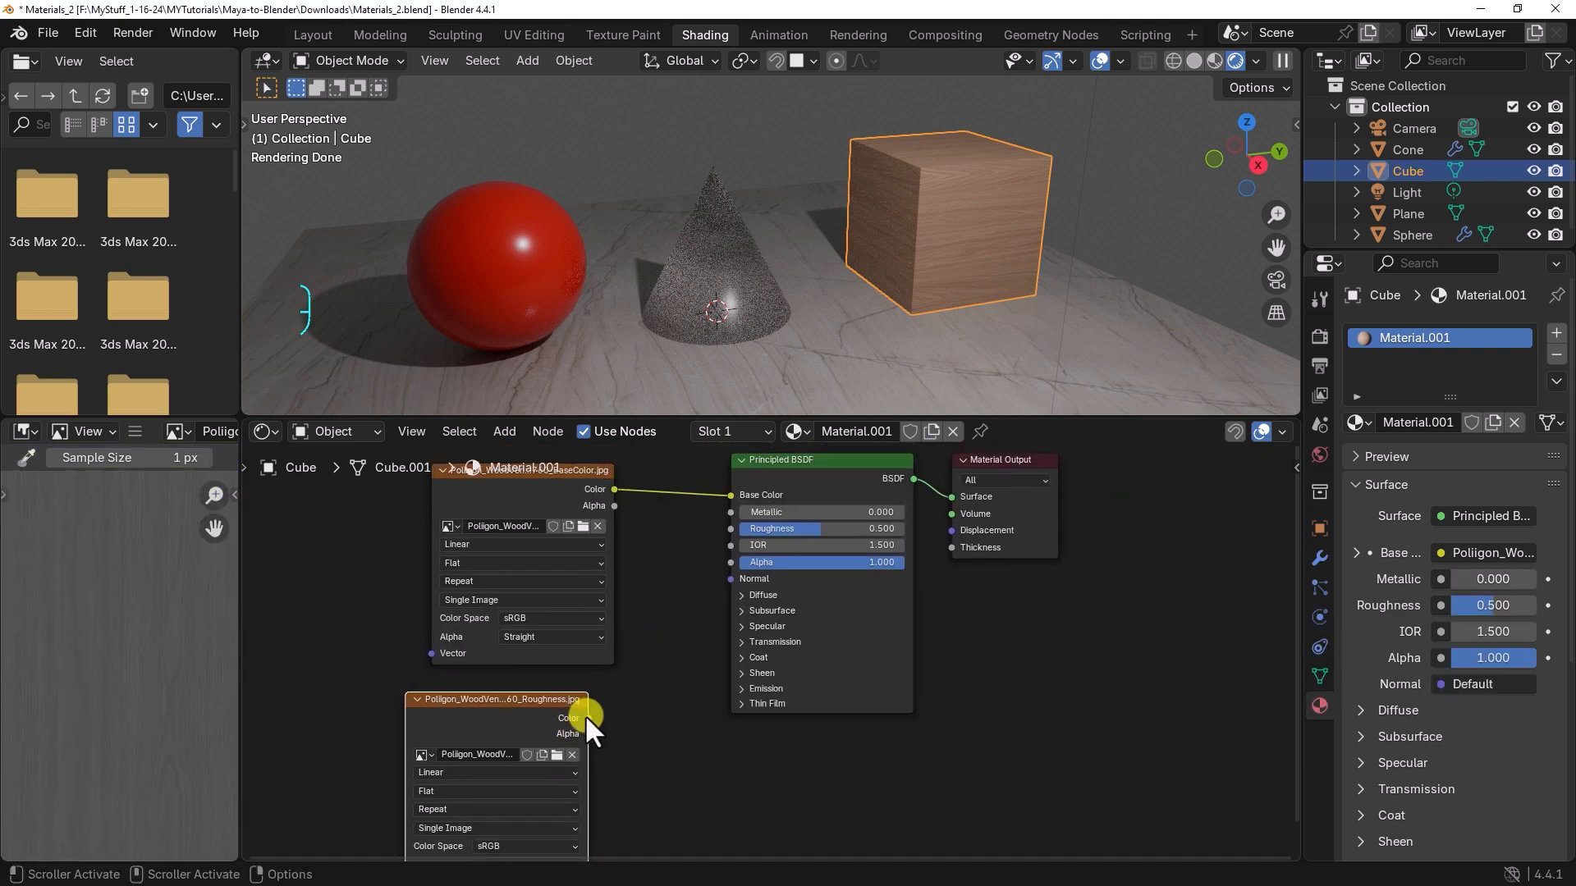
drag(587, 717, 723, 534)
scroll(731, 591, down, 5)
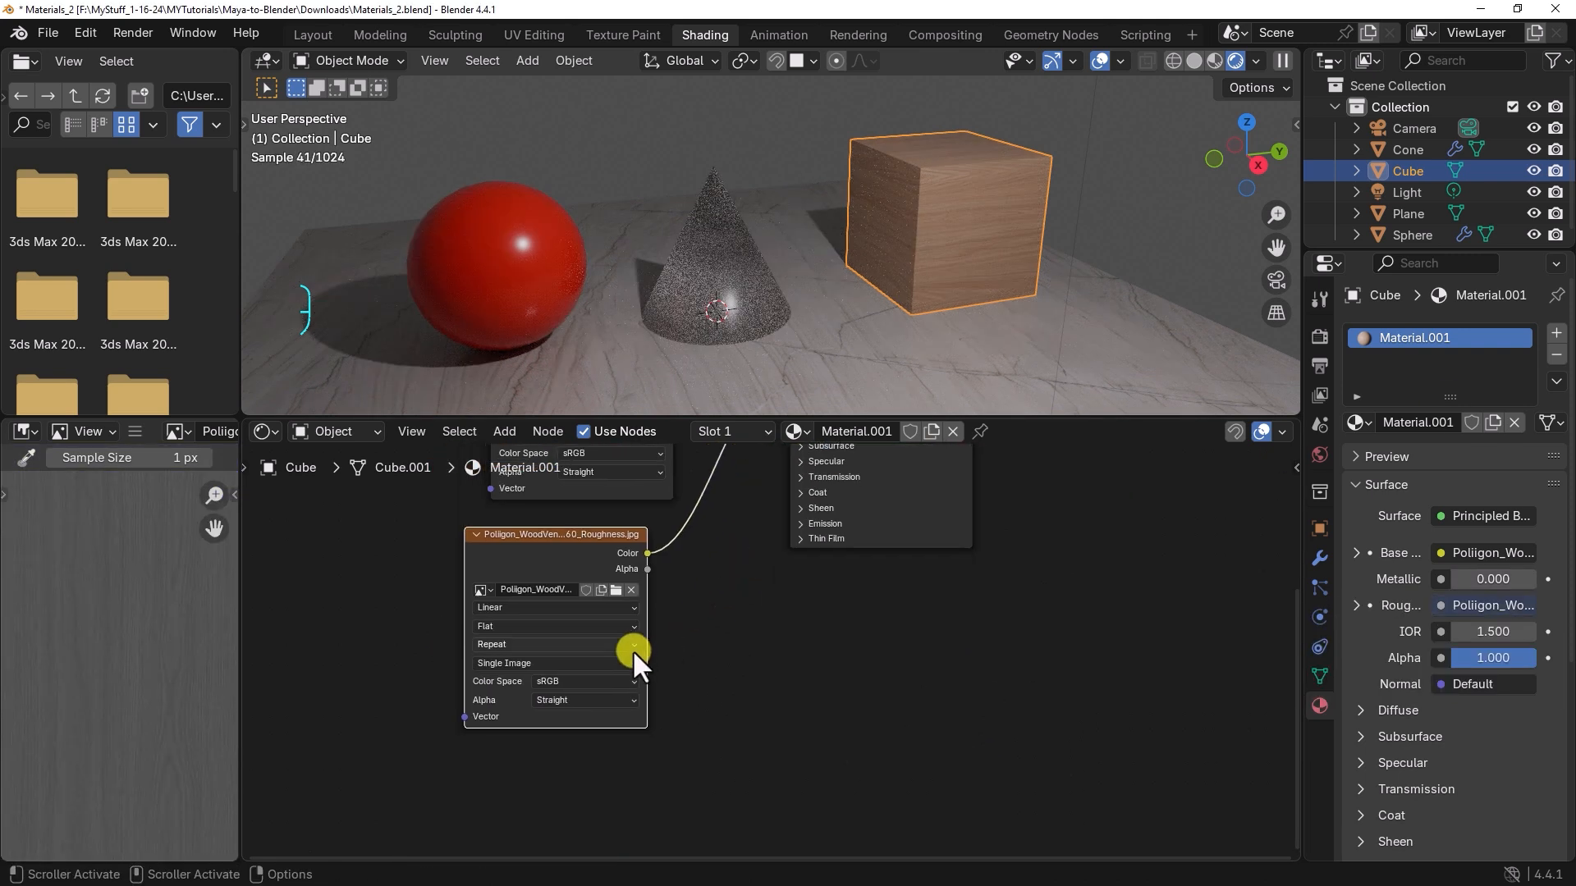
click(581, 681)
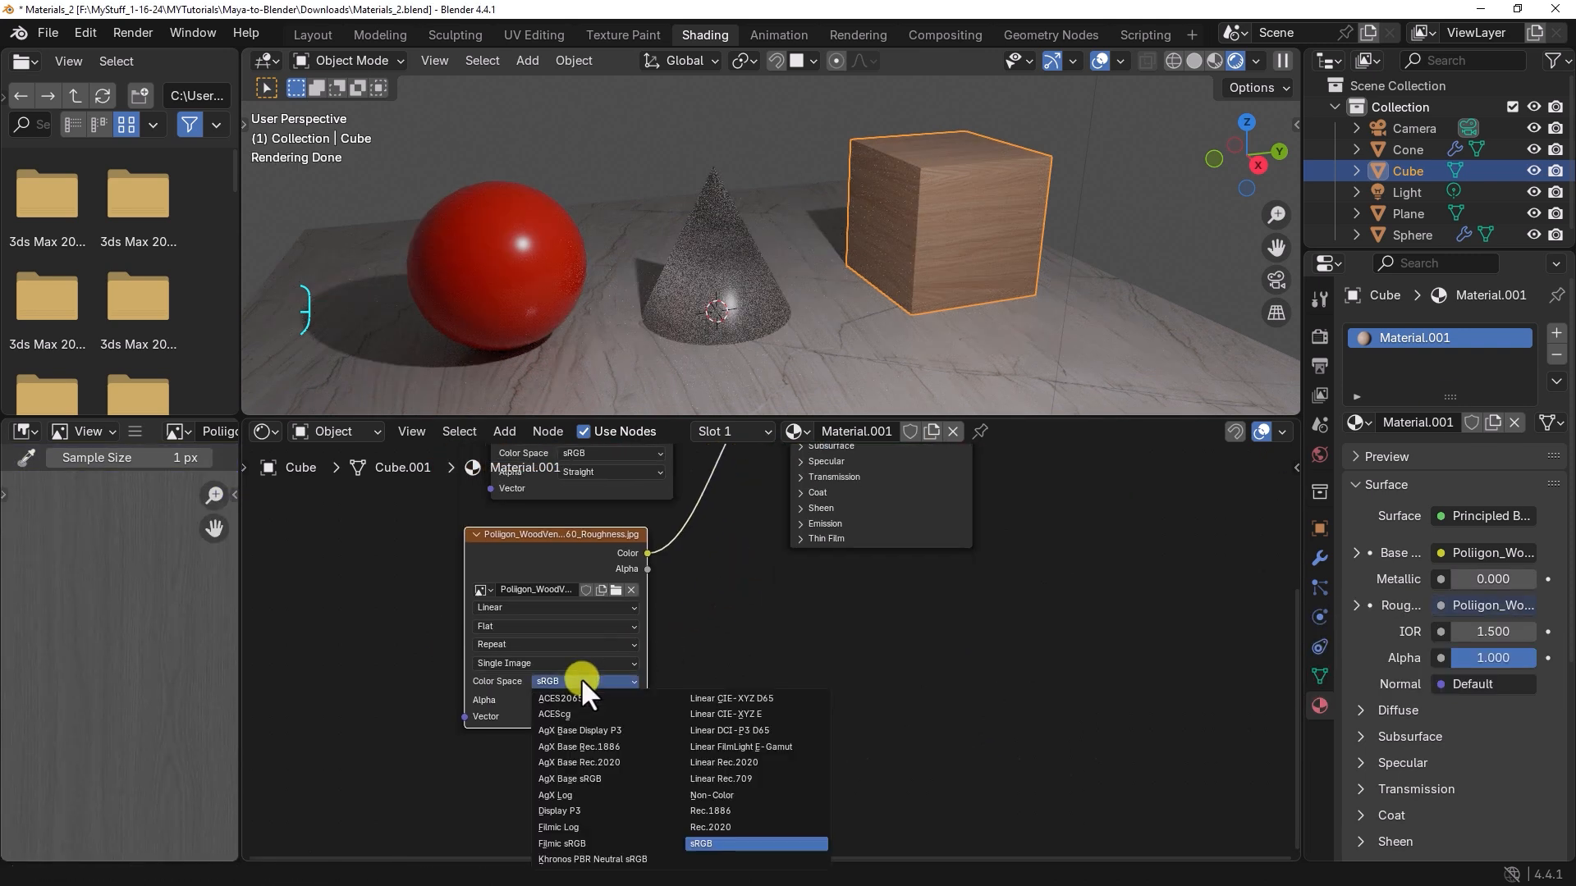
click(727, 794)
Step: Add a third Image Texture node below the roughness texture node
middle_drag(760, 742, 764, 668)
key(shift+a)
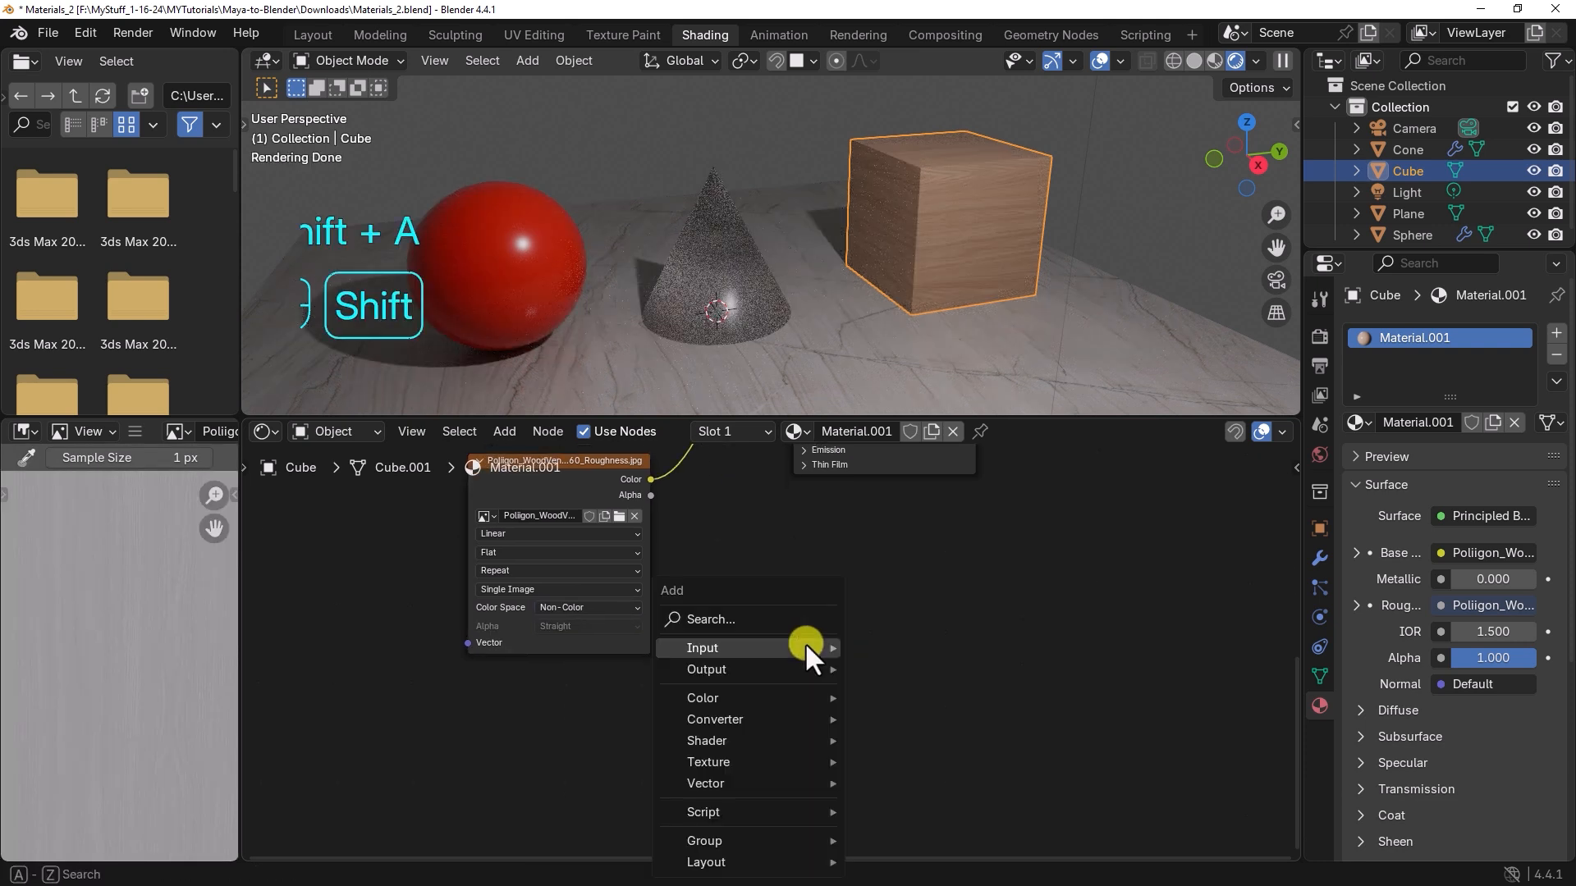
mouse_move(729, 760)
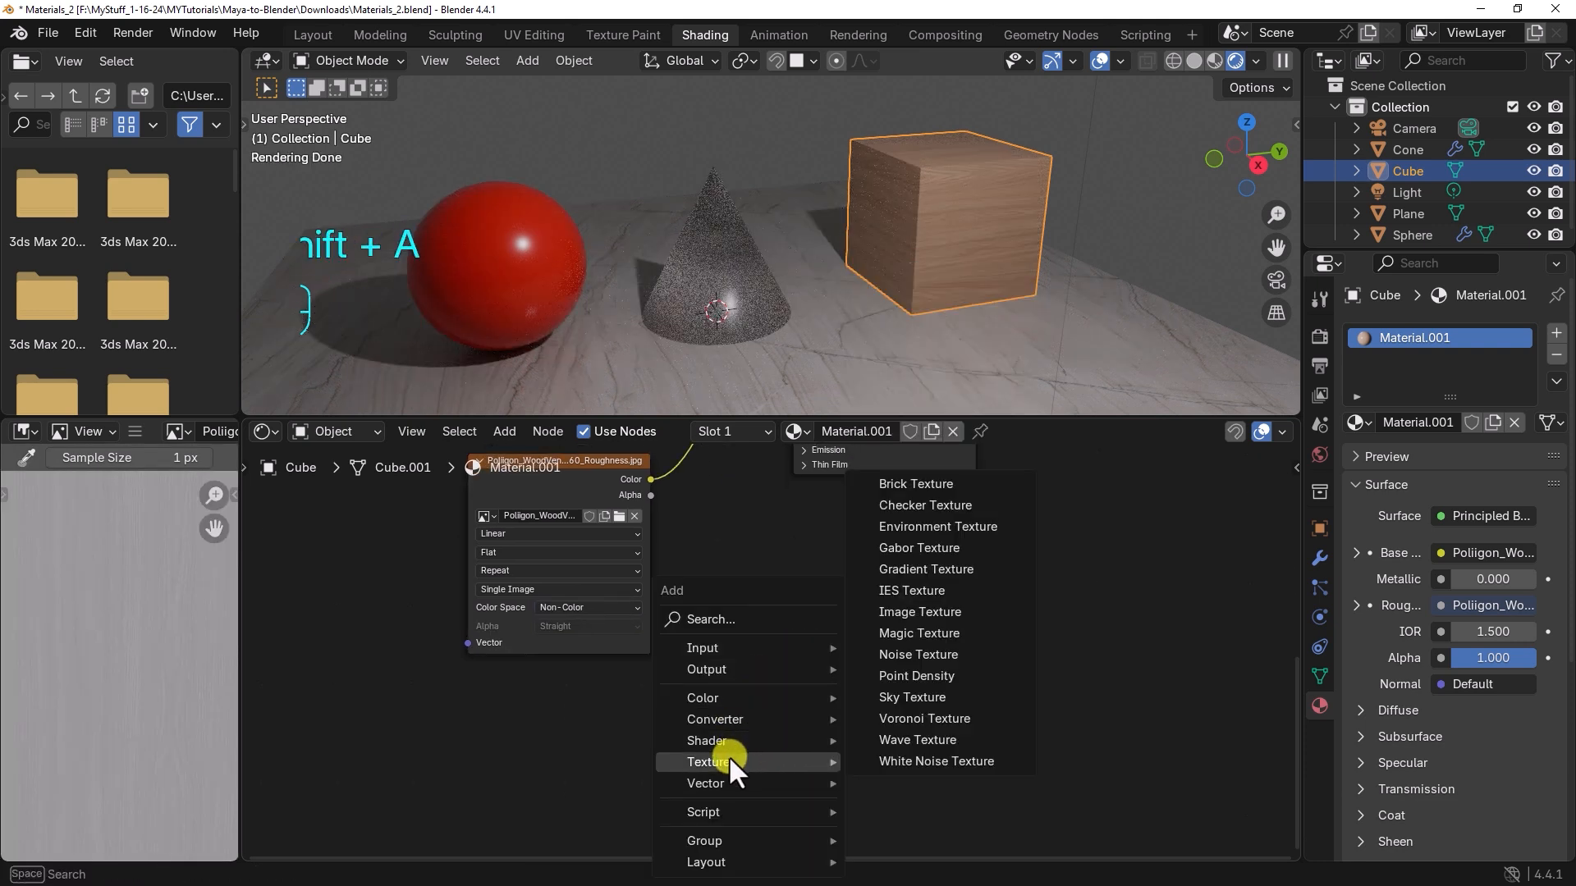
click(914, 614)
click(554, 696)
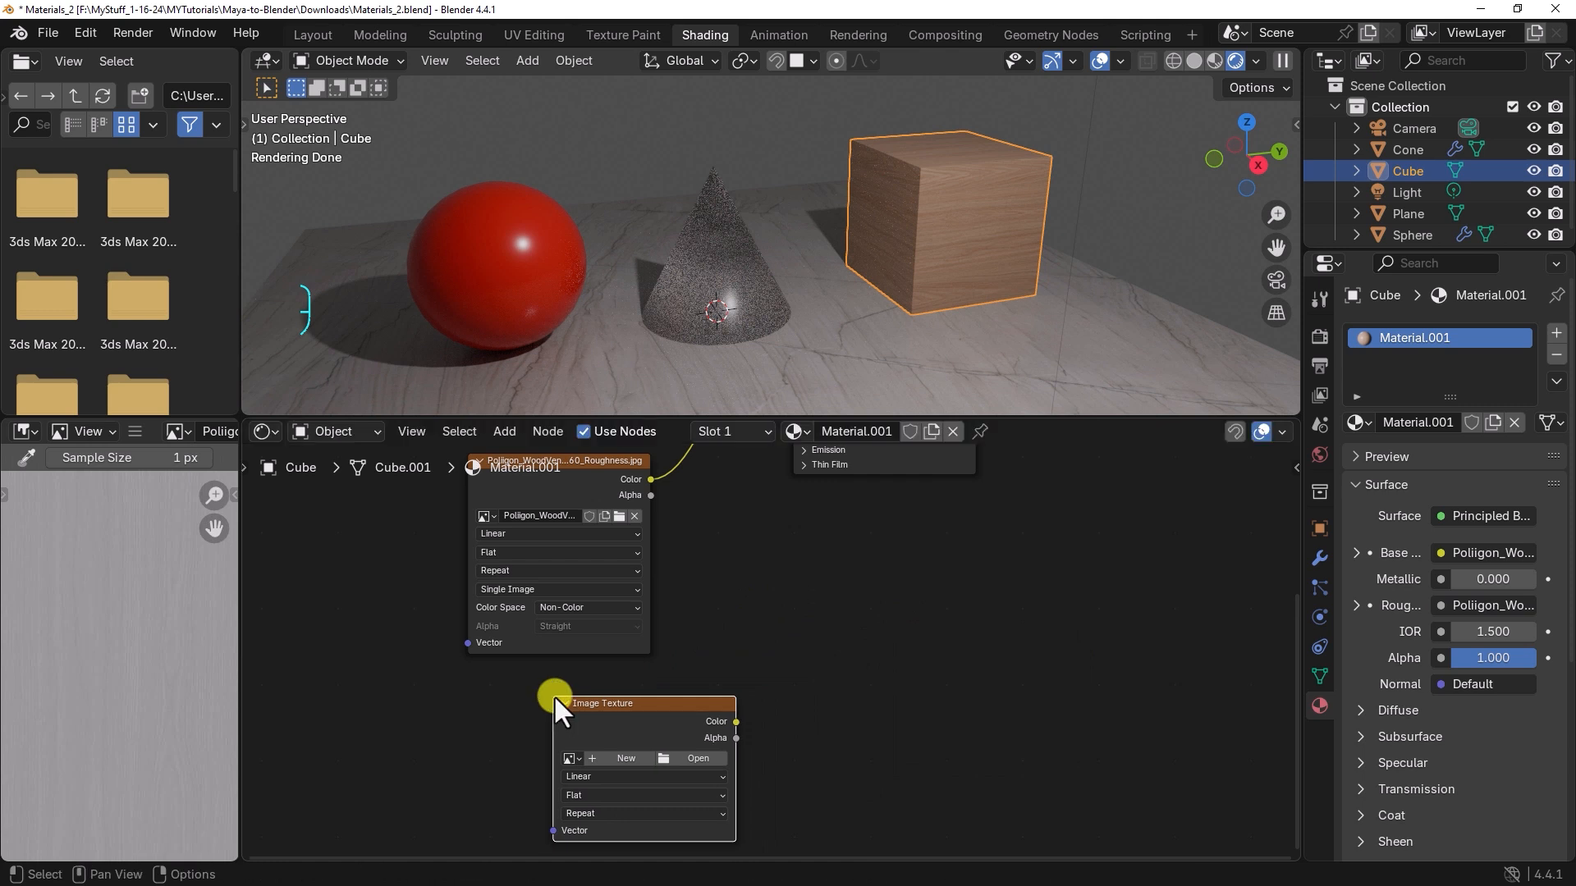
Step: Load Poliigon_WoodVeneerOak_7760_Normal.png from the wood textures folder into the new node, using the Non-Color color space
click(699, 758)
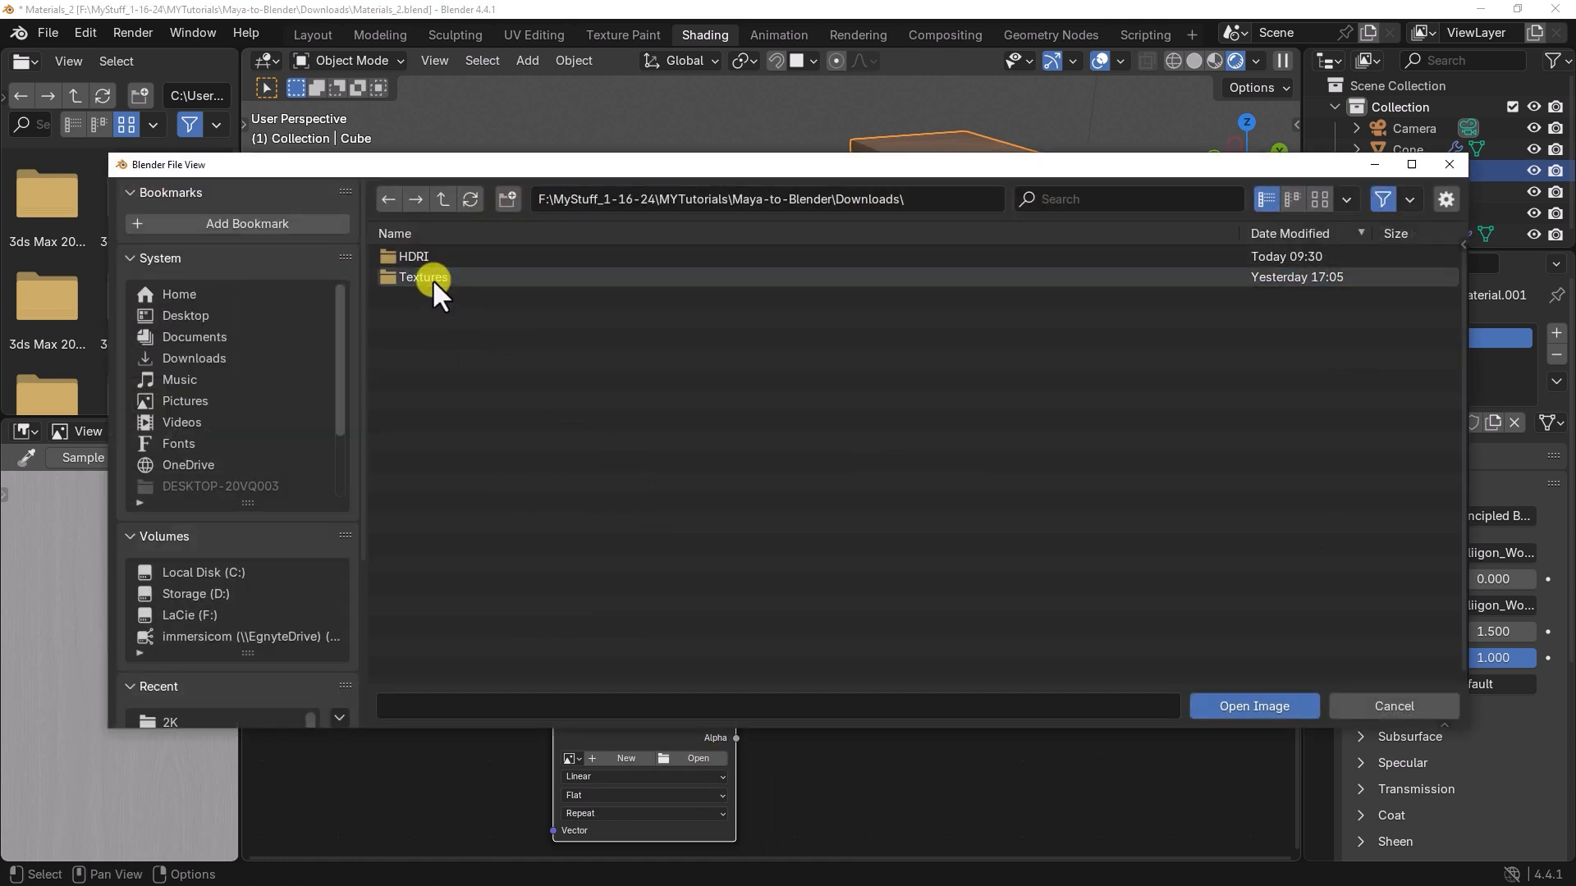
double_click(427, 281)
double_click(416, 256)
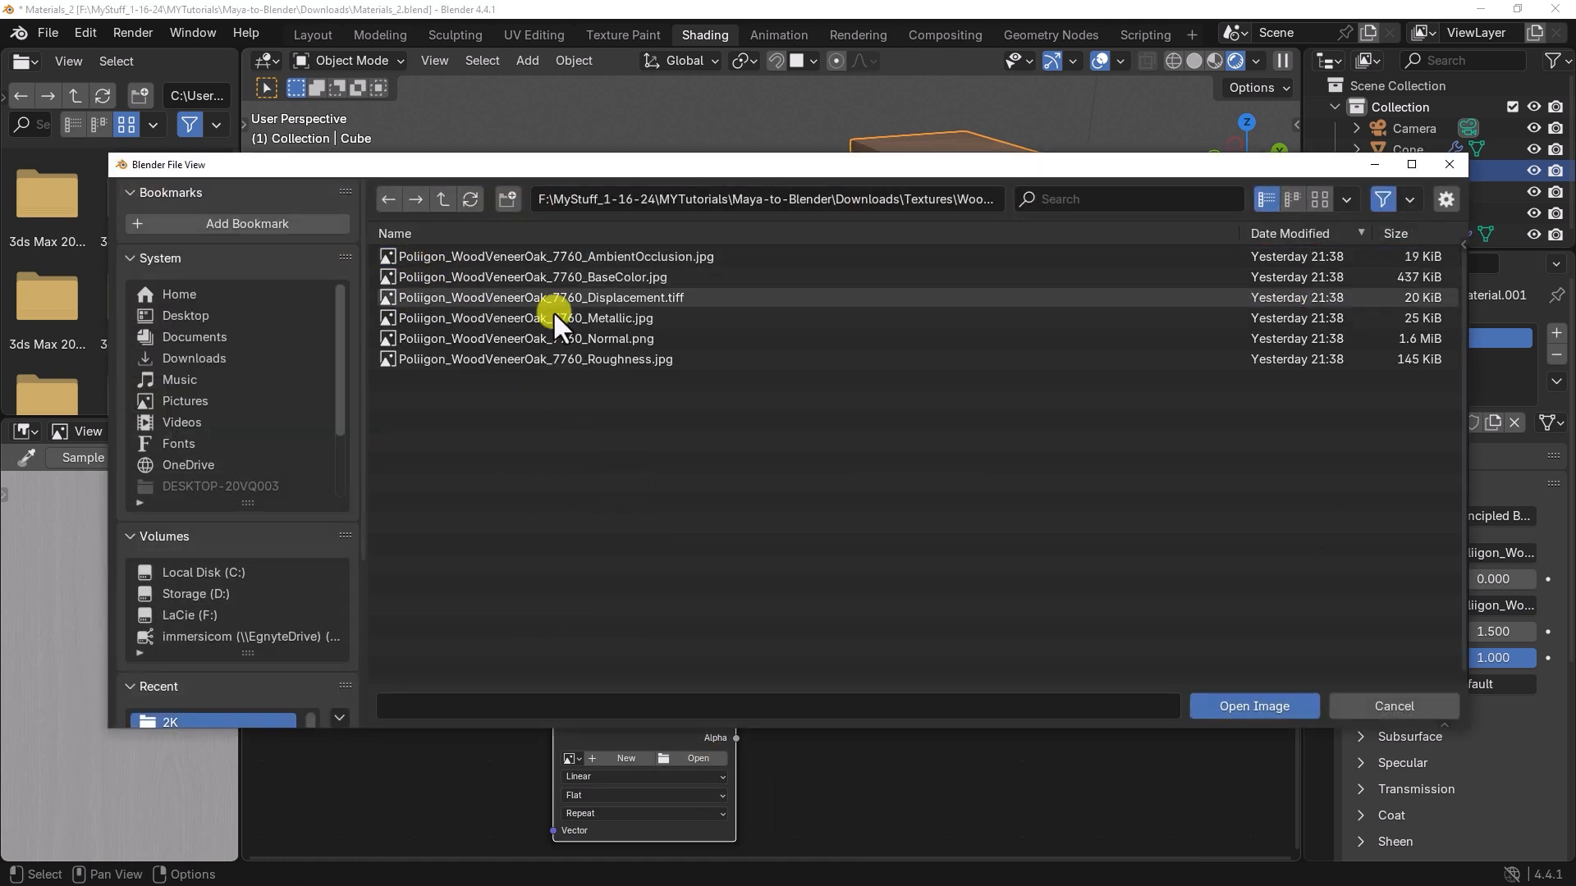
click(627, 339)
click(1254, 706)
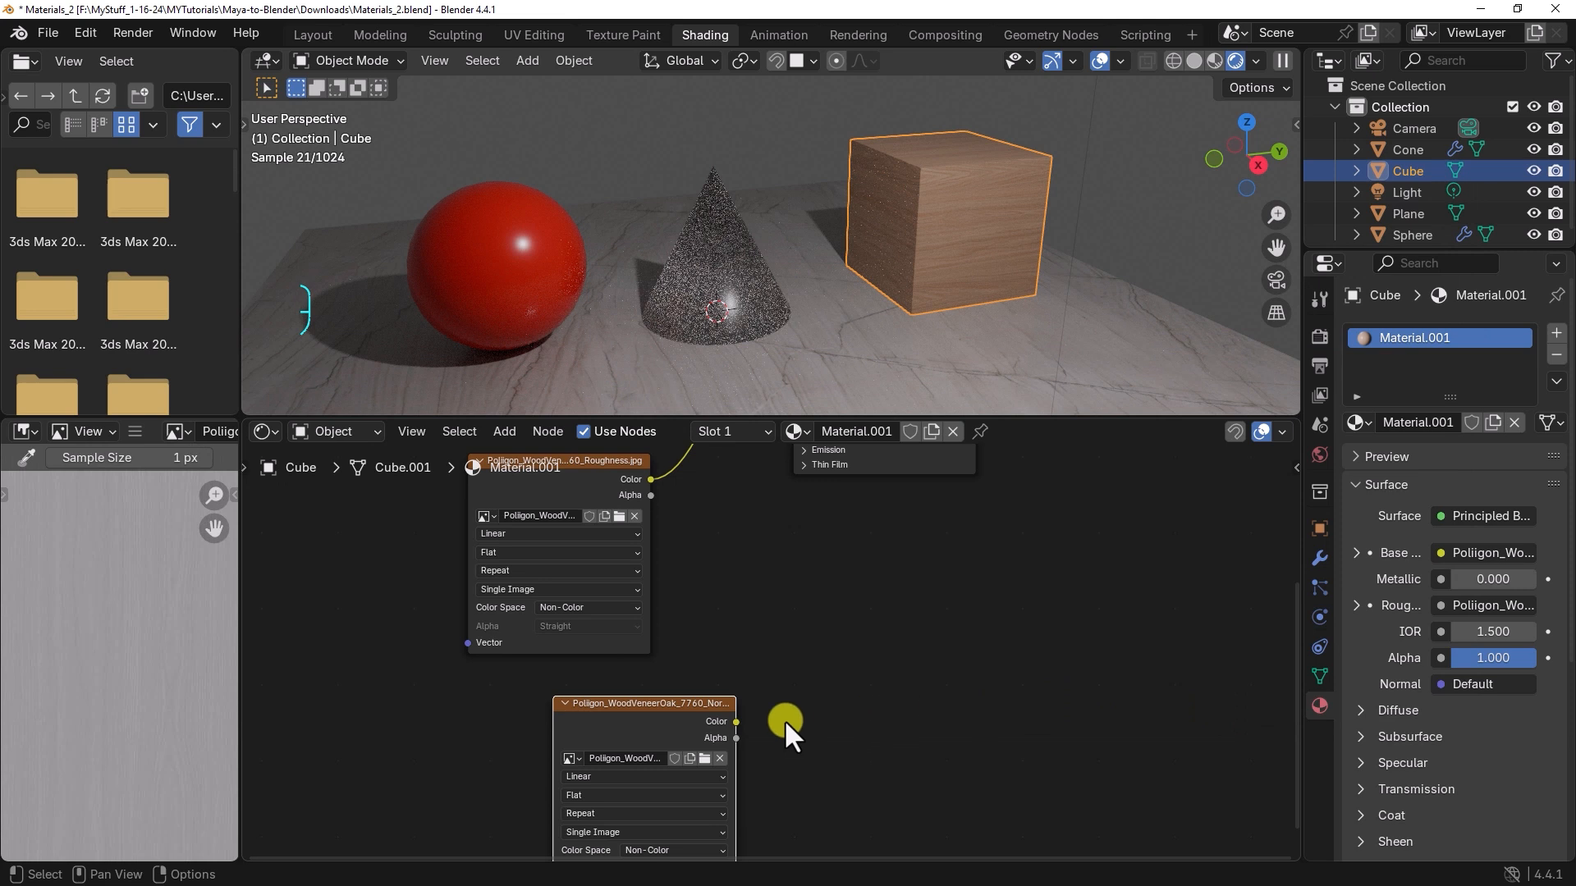
scroll(748, 795, down, 1)
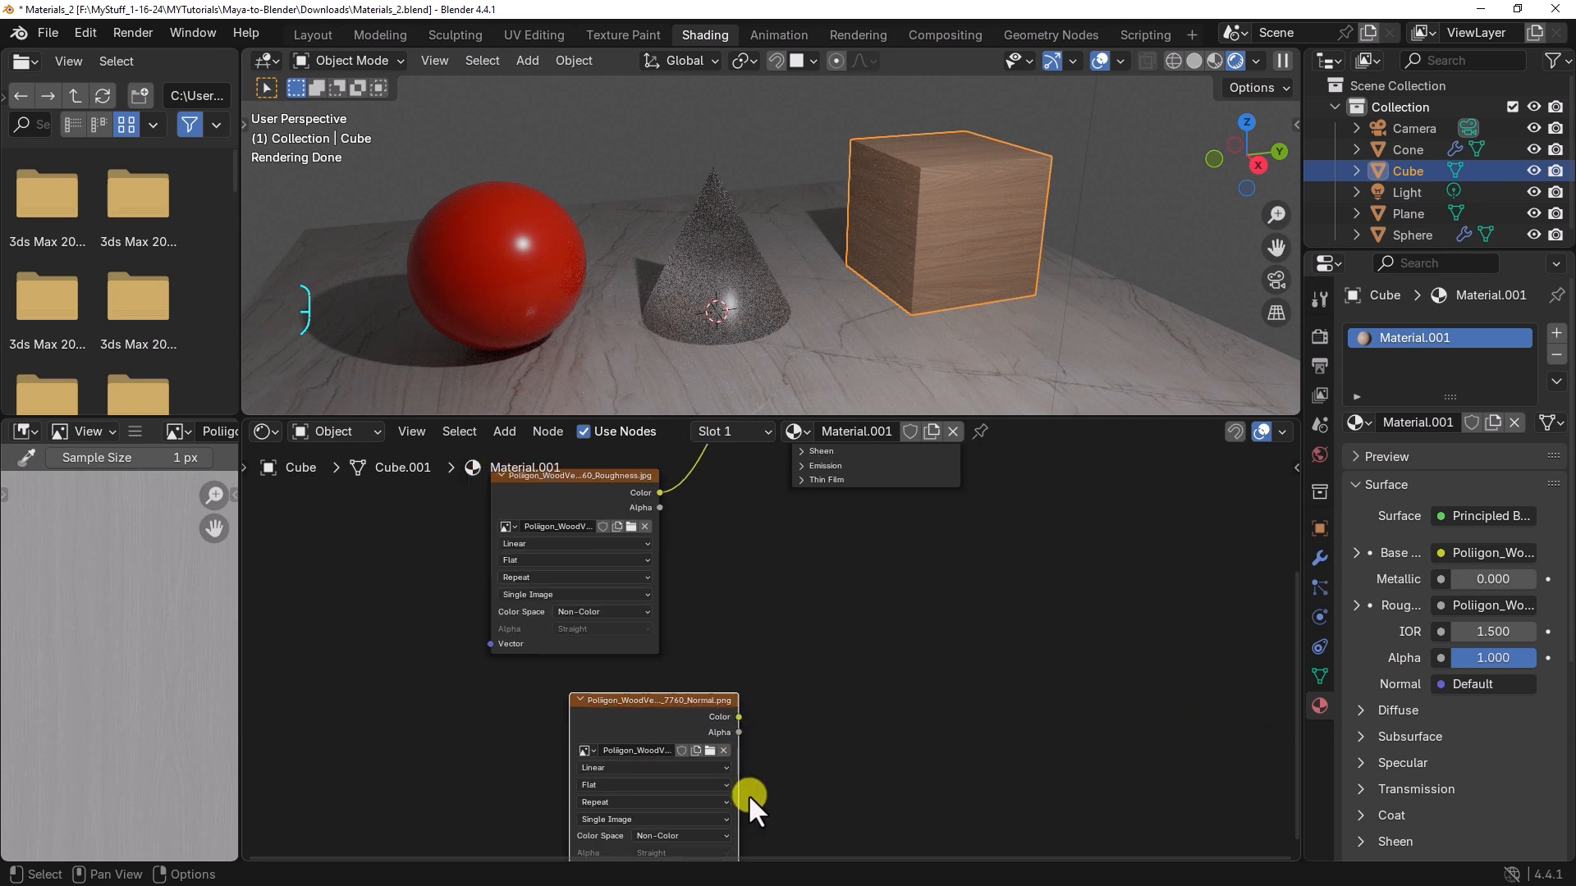
click(691, 838)
click(835, 760)
Step: Link the normal texture's Color to the Principled BSDF's Normal and insert a Normal Map node on that link
drag(738, 717, 776, 588)
middle_drag(860, 765, 871, 657)
key(shift+a)
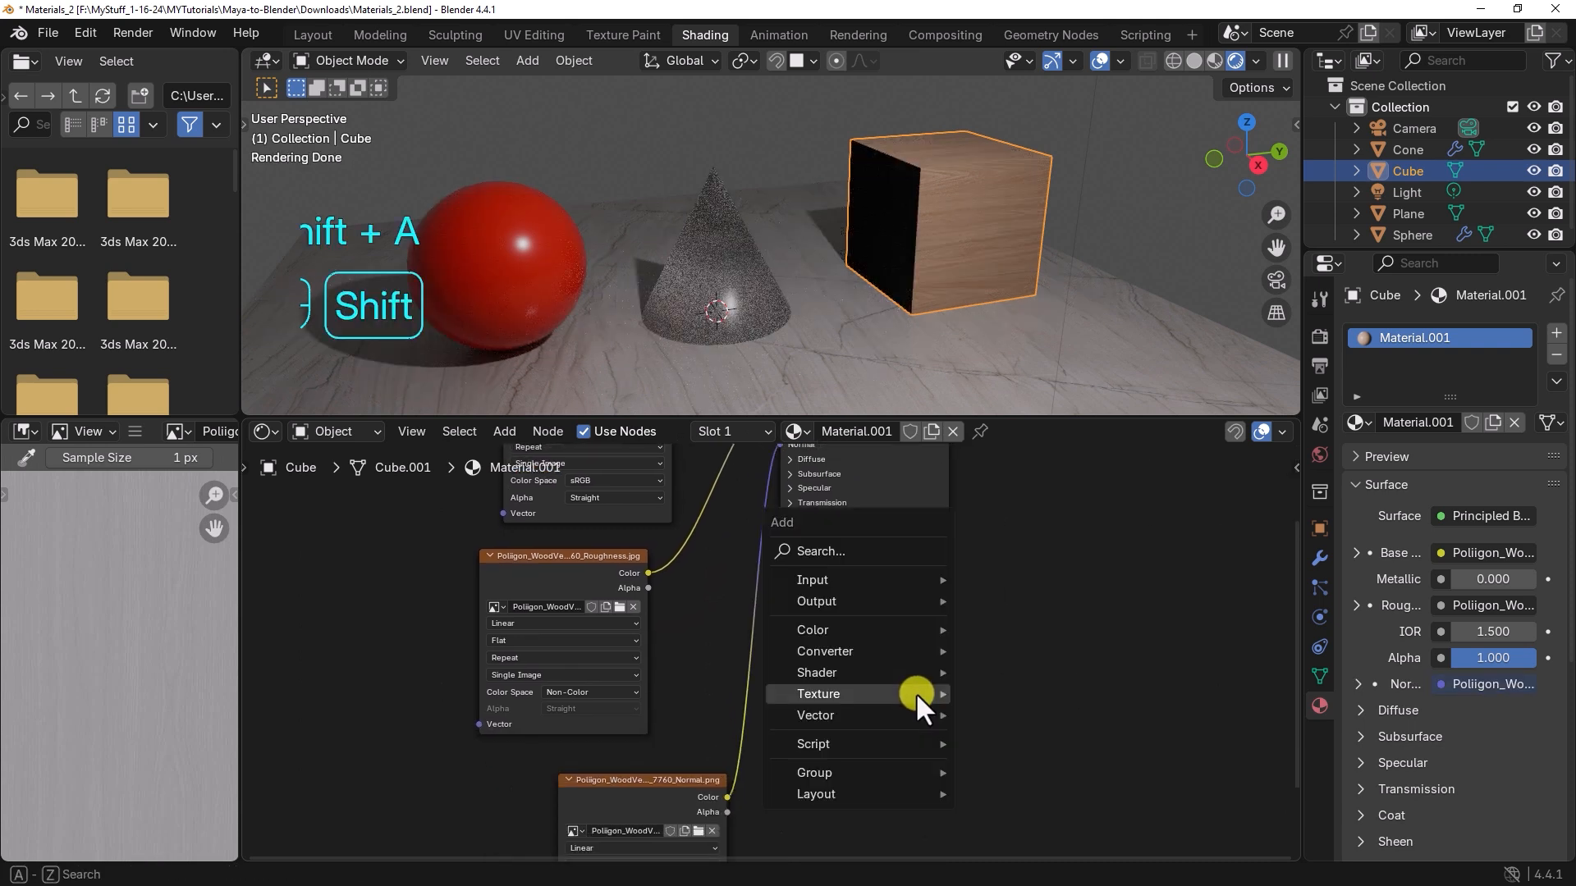
click(843, 551)
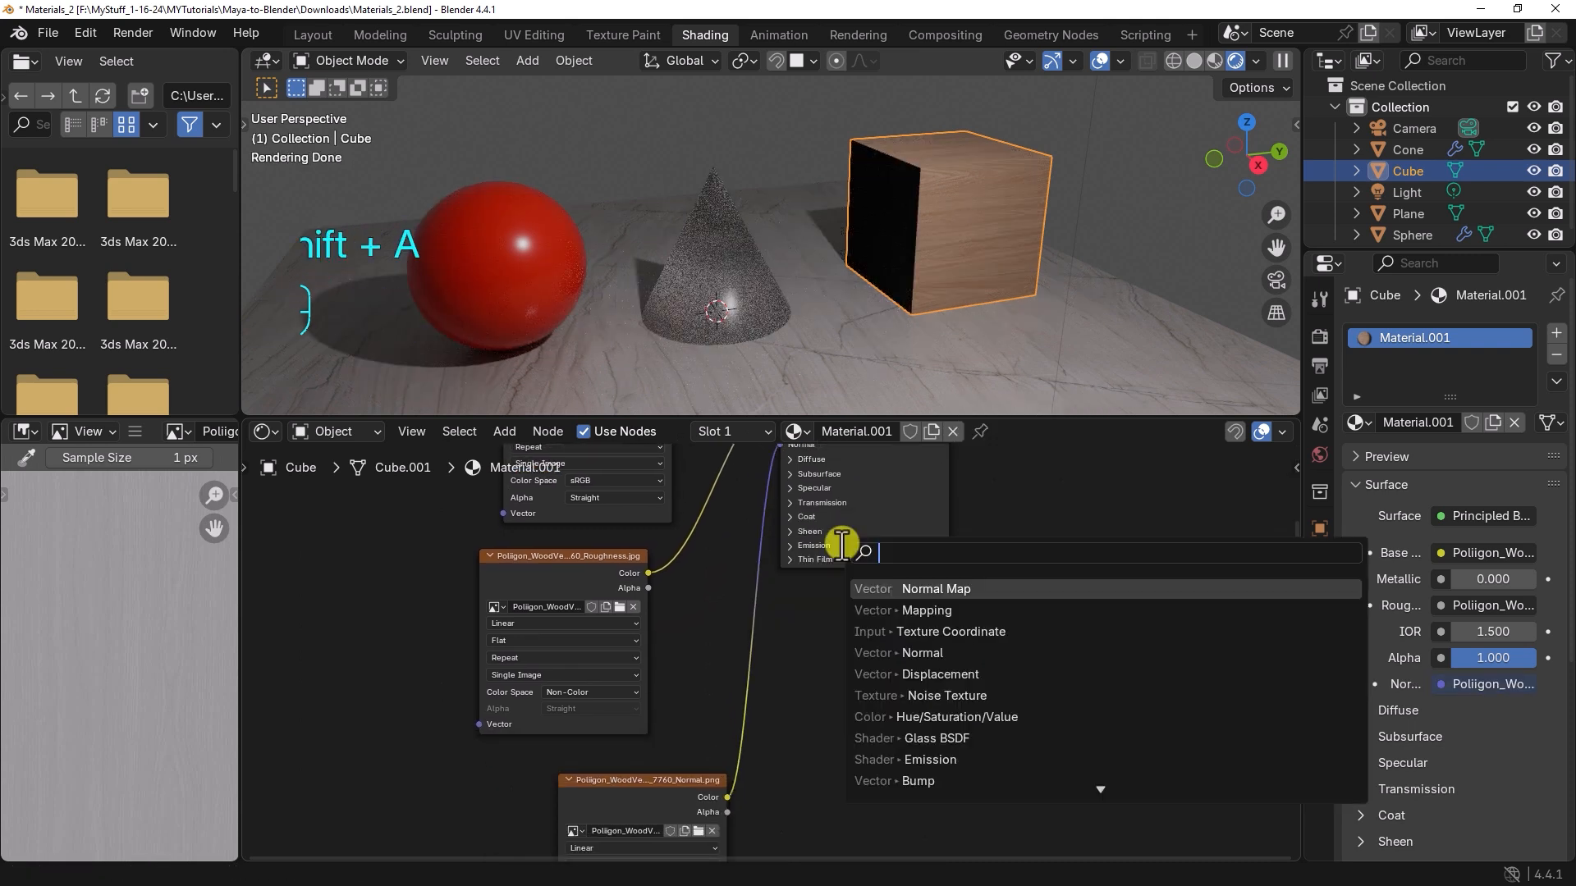
text(norma)
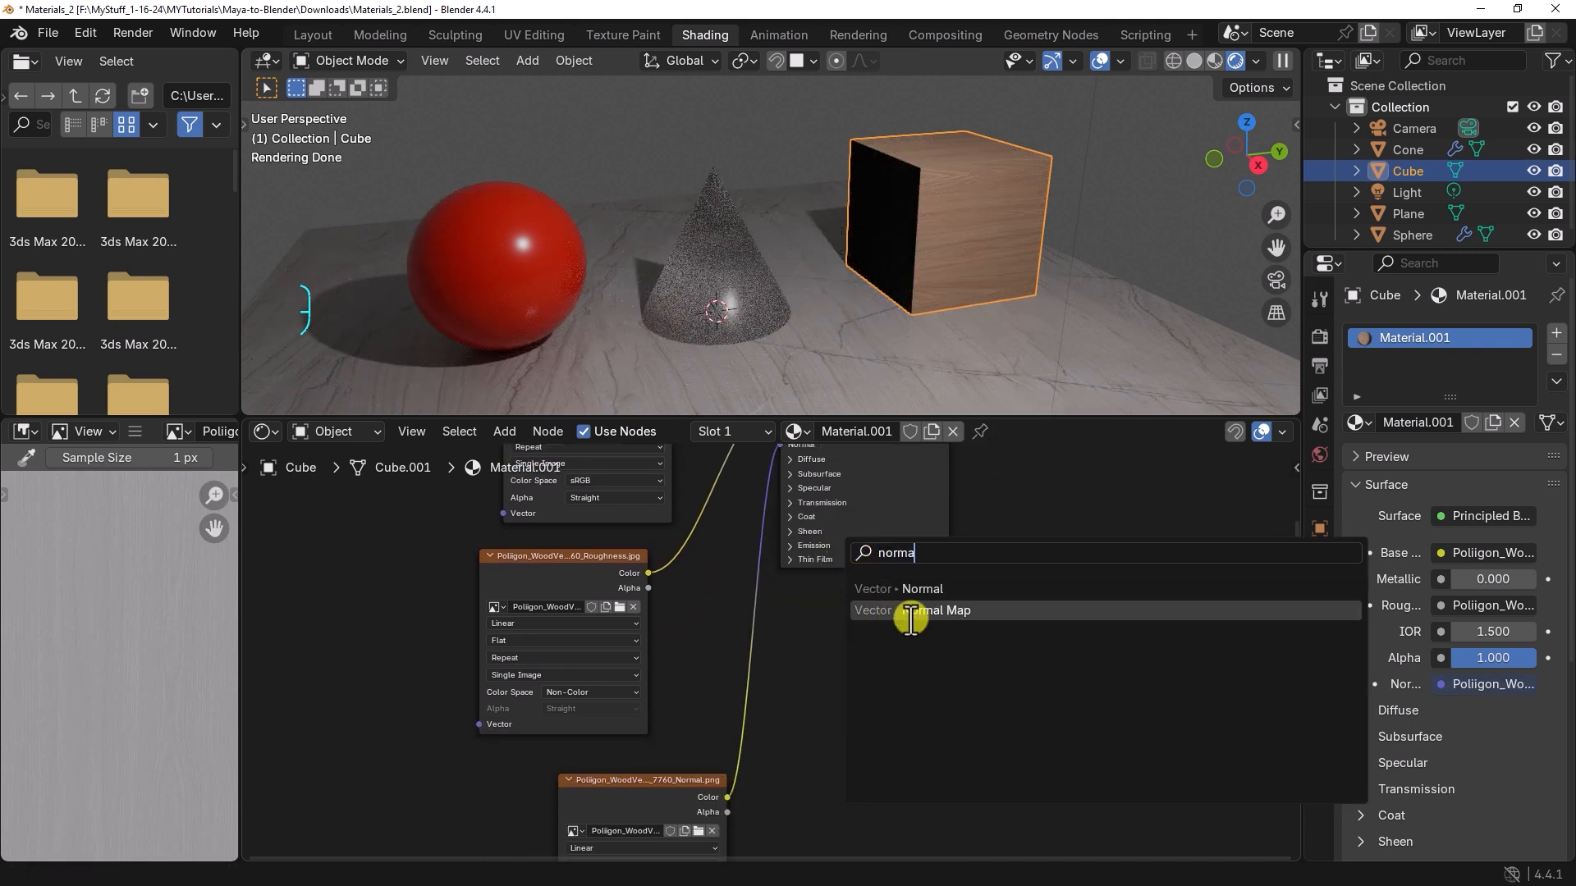
click(911, 620)
click(727, 621)
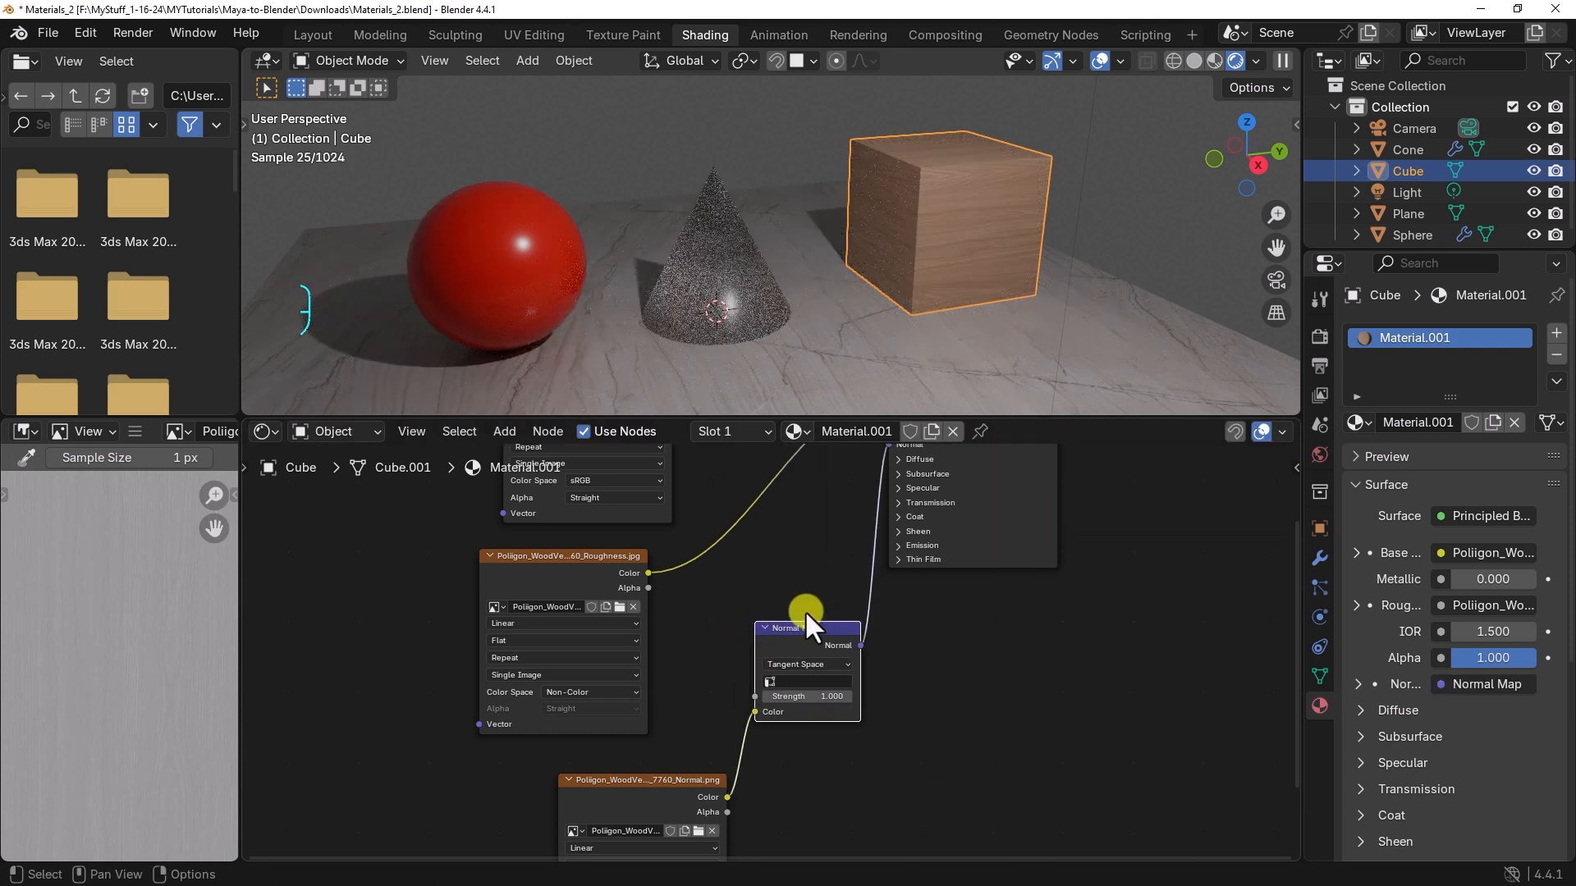
middle_drag(984, 651, 955, 669)
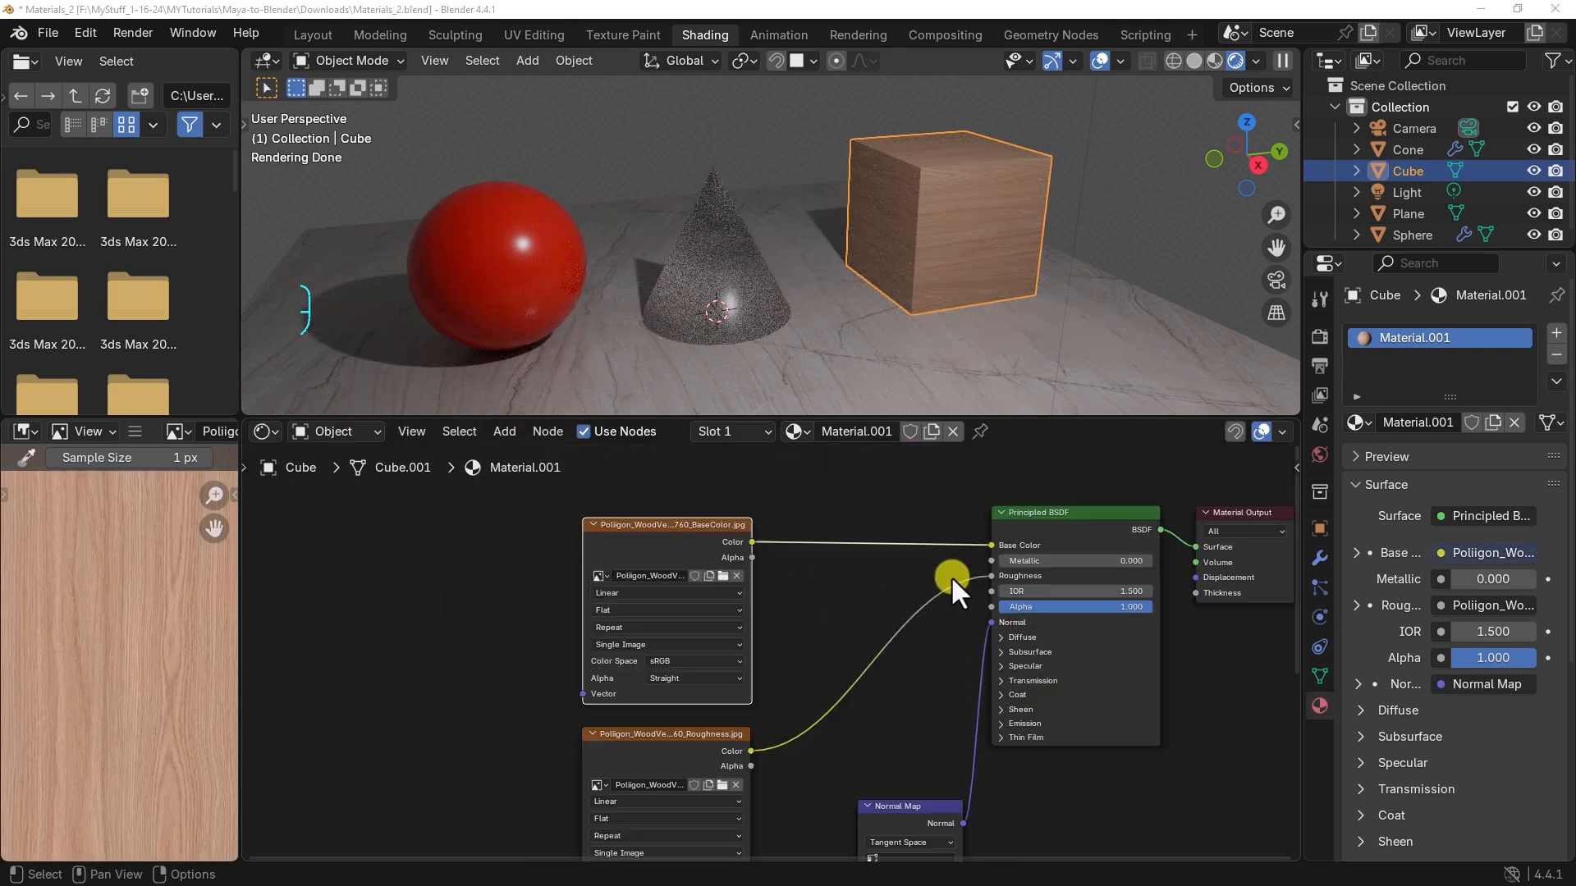
Step: Check the wood material on the cube and add a Texture Coordinate node ahead of the image textures
alt+middle_drag(1042, 290, 957, 302)
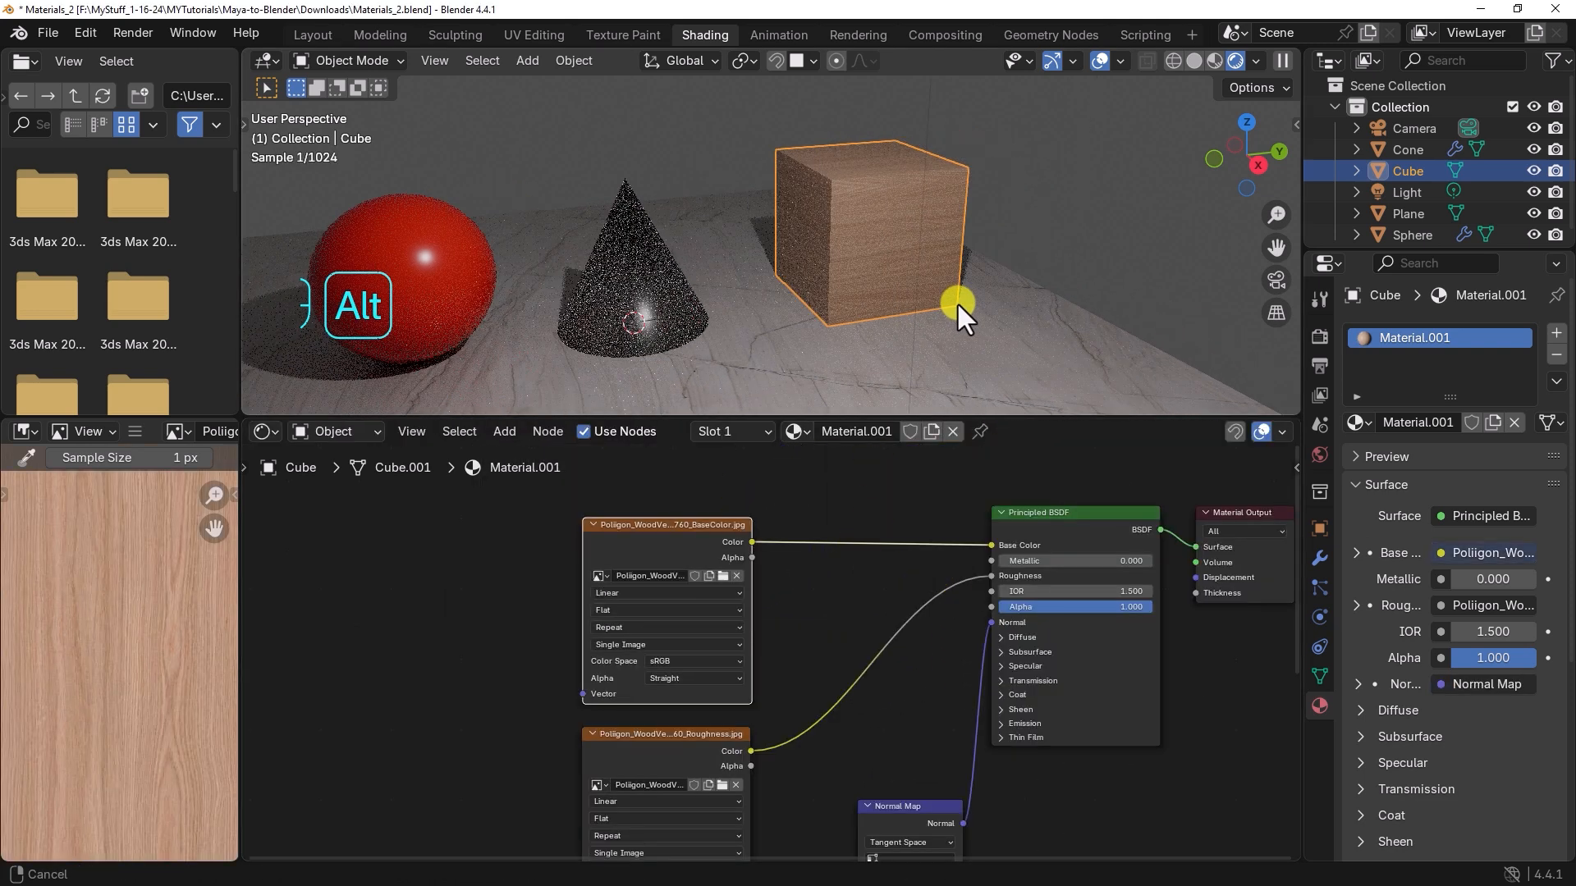
alt+right_drag(957, 302, 901, 306)
alt+drag(901, 307, 887, 307)
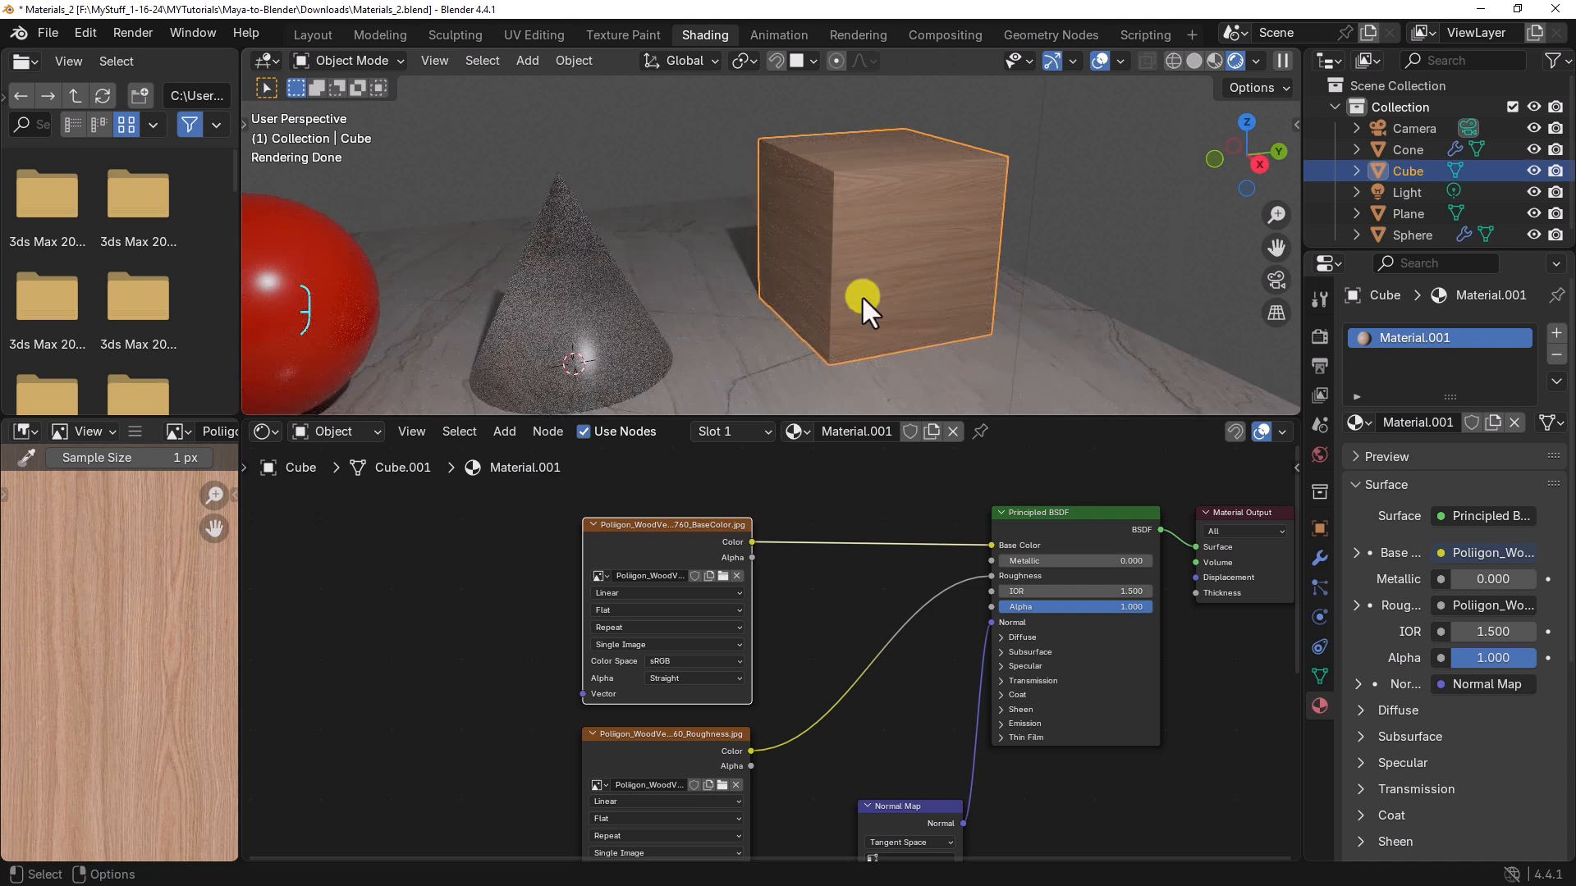
mouse_move(836, 513)
middle_down()
mouse_move(860, 533)
mouse_move(809, 515)
middle_up()
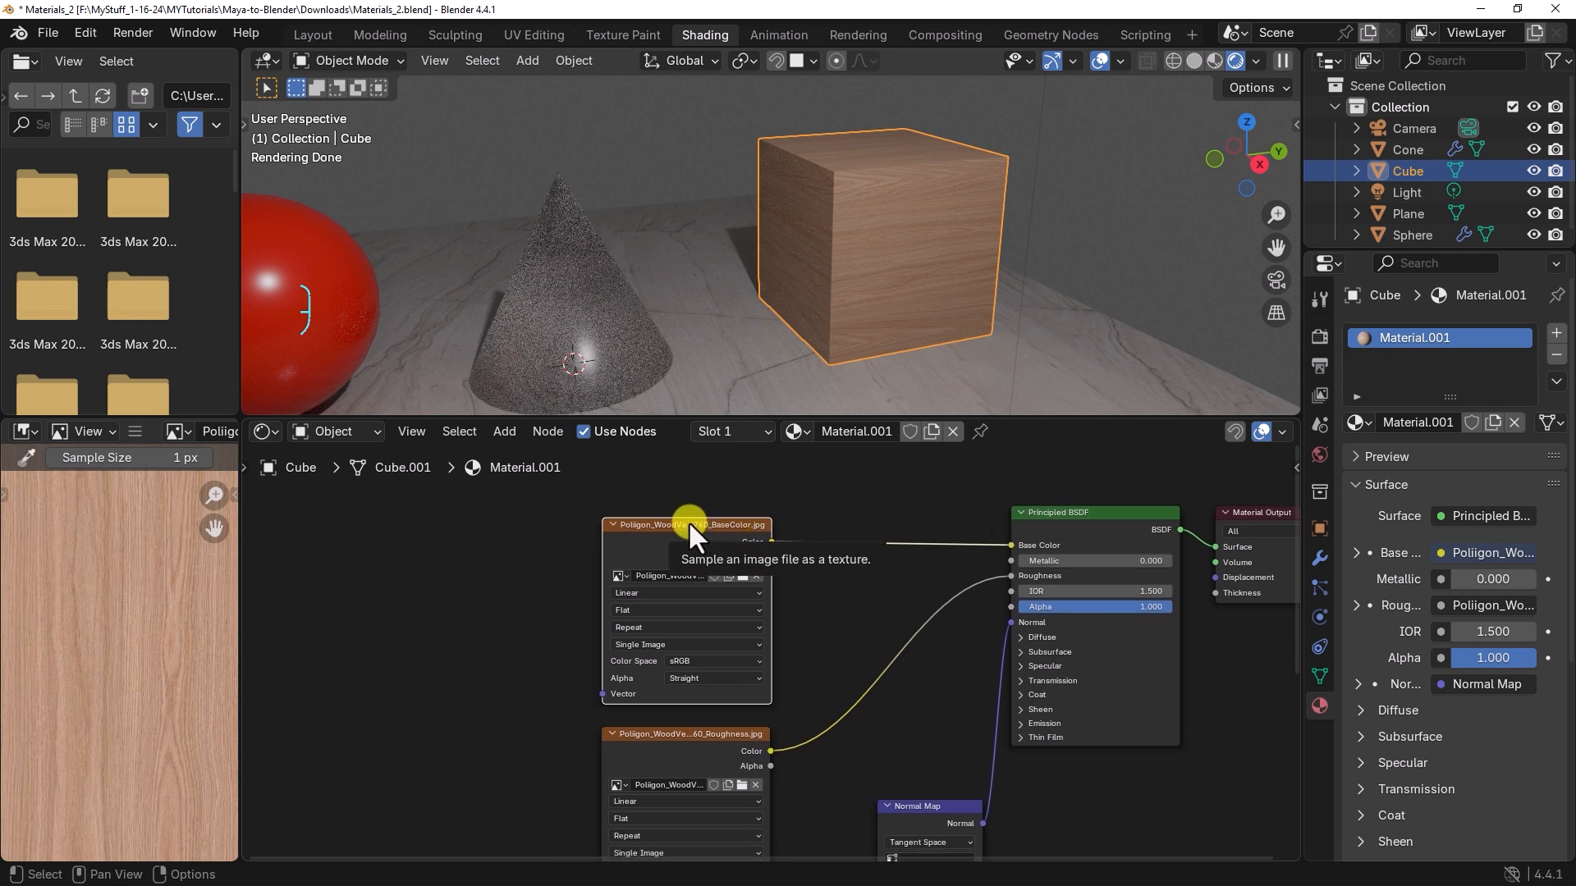
middle_drag(488, 534, 545, 523)
click(482, 544)
key(shift+a)
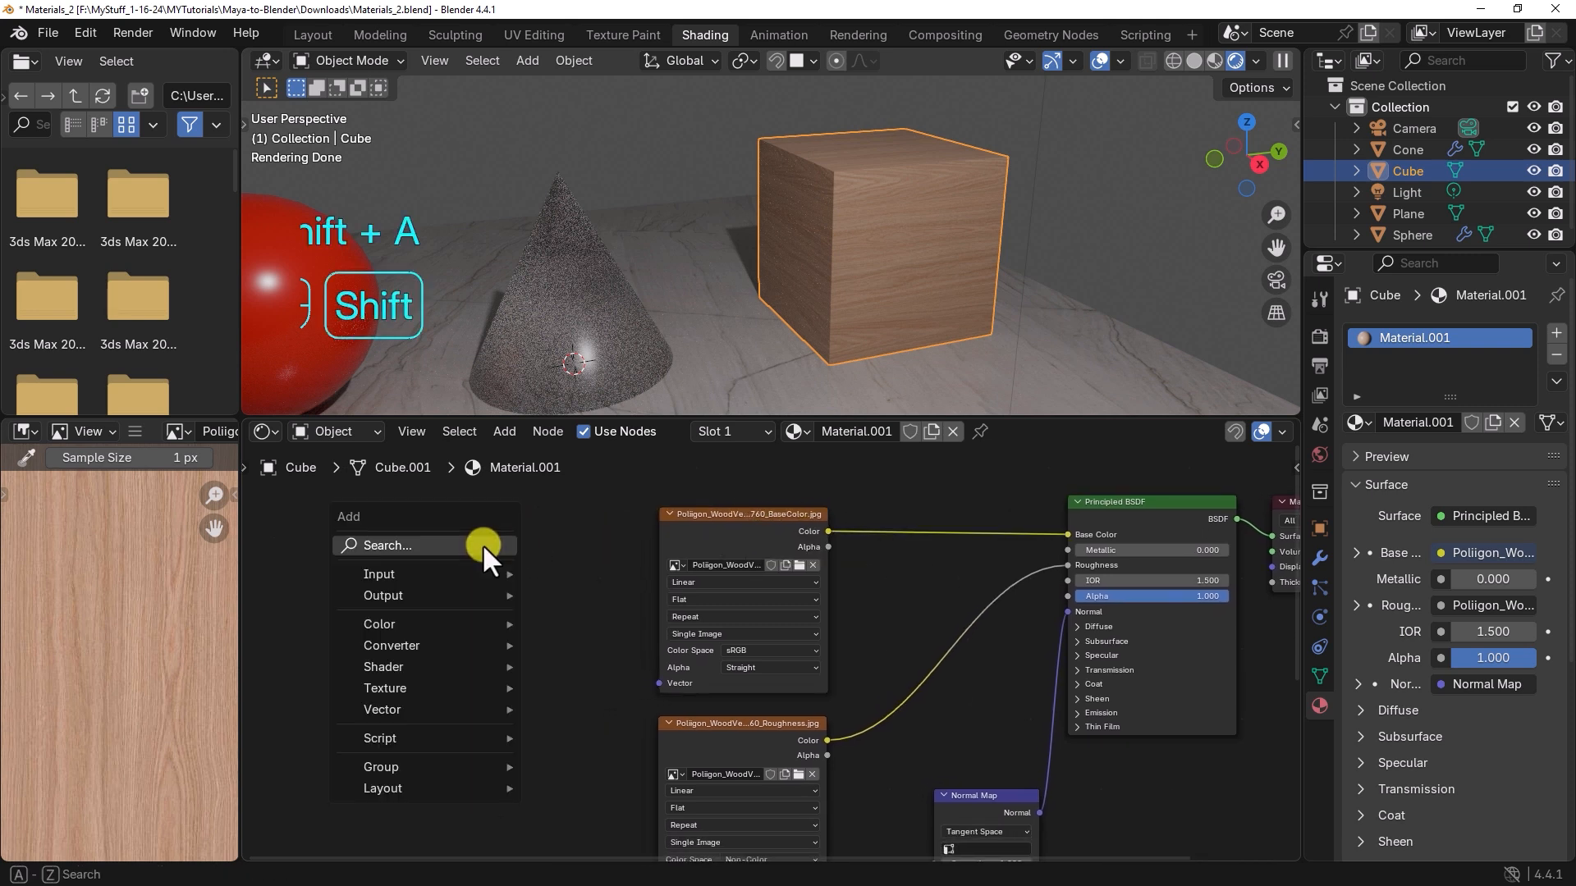
text(text)
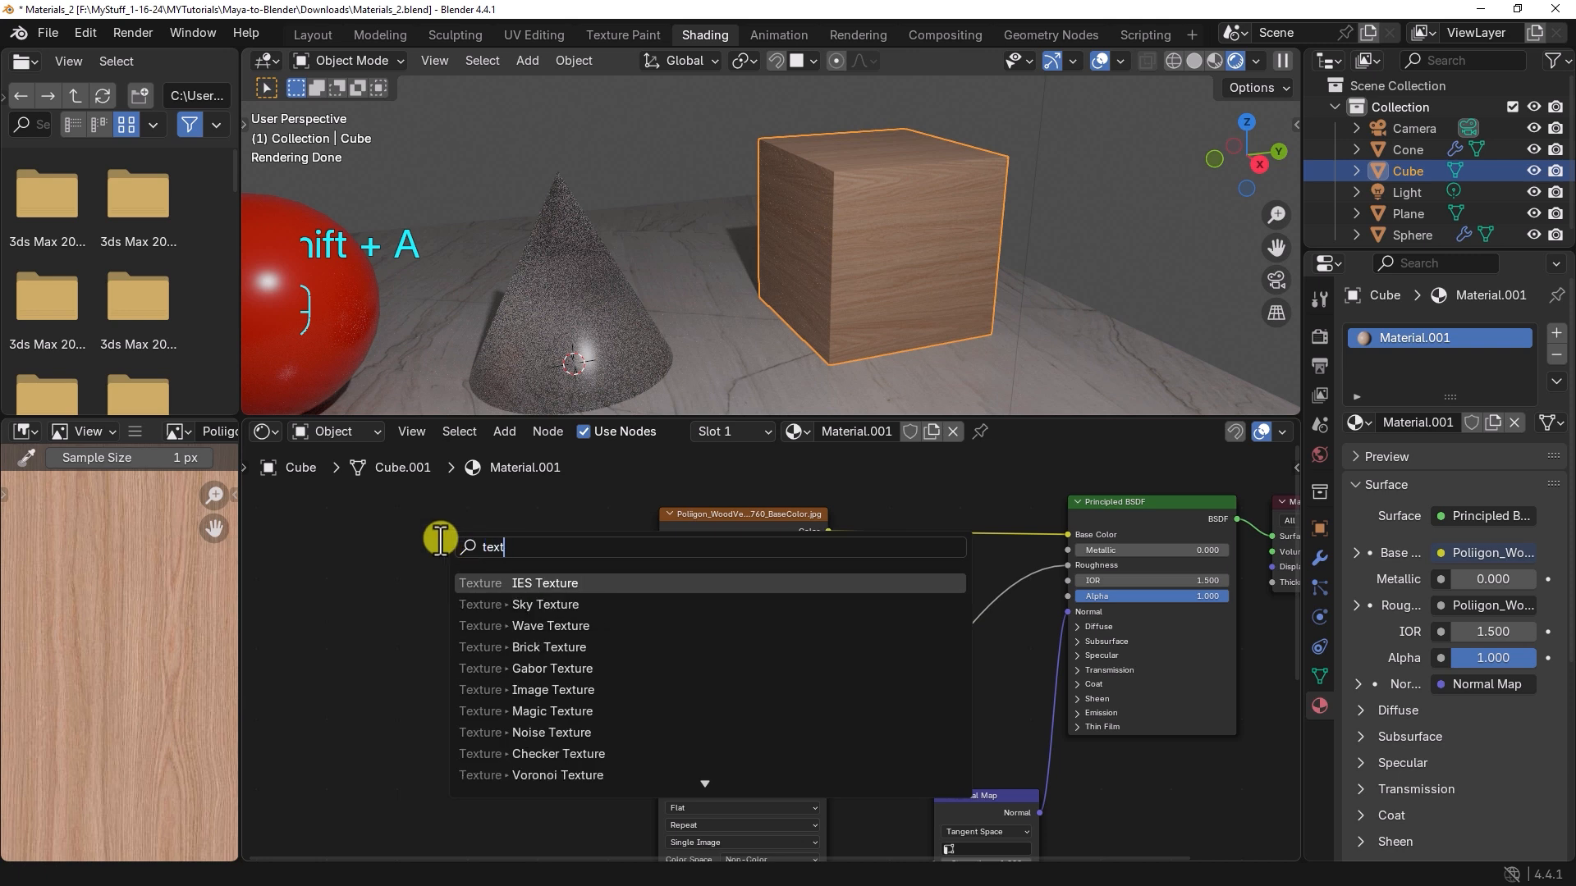
text(ure coor)
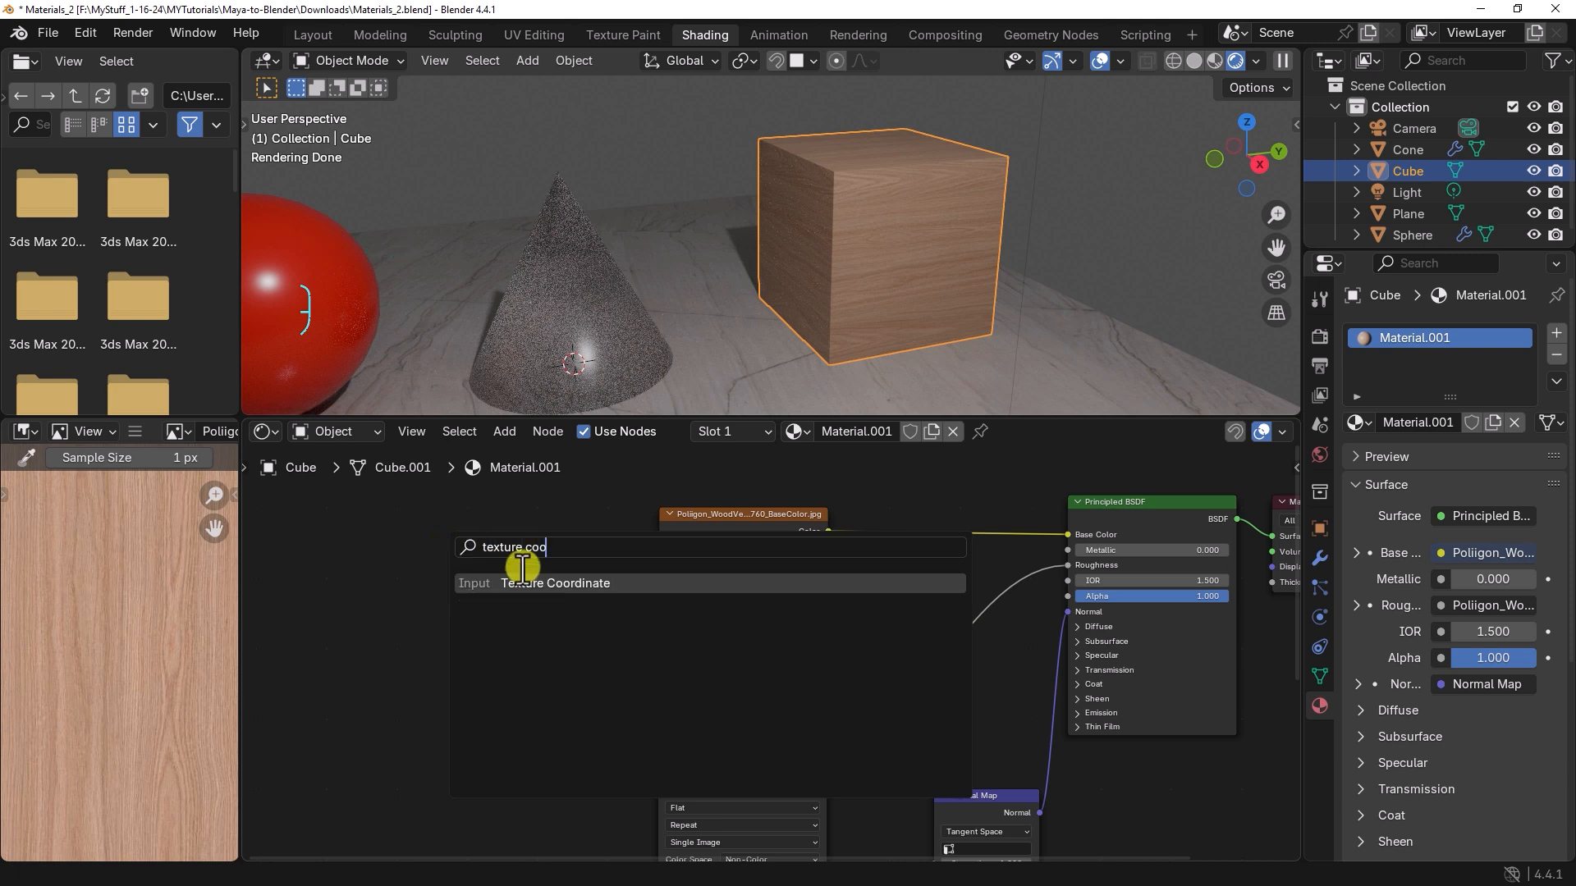
click(515, 584)
click(276, 545)
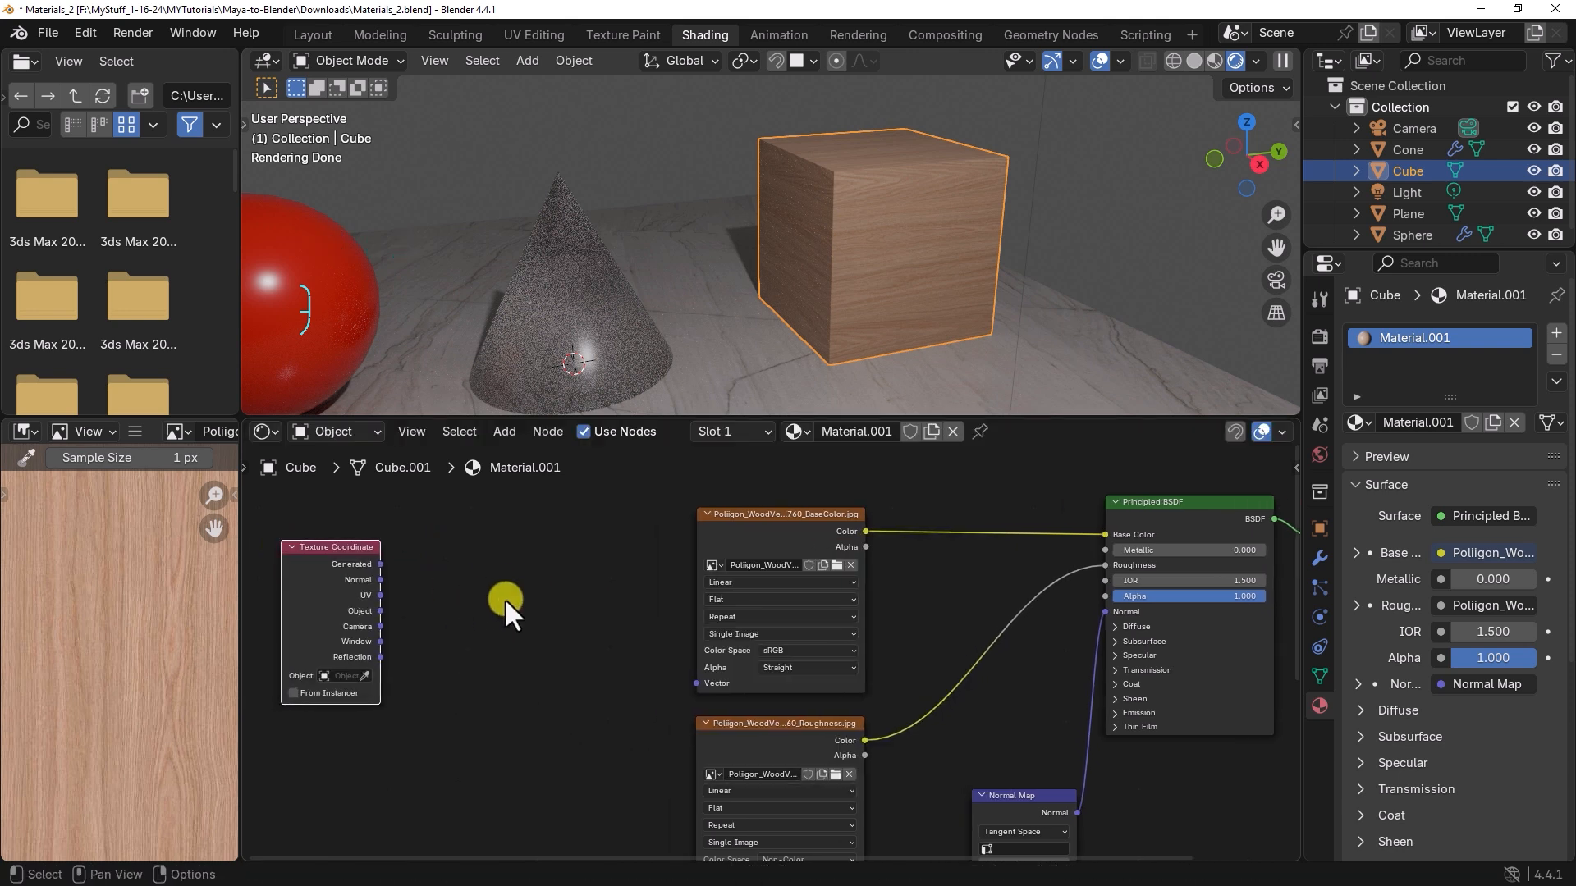
Step: Add a Mapping node between the Texture Coordinate node and the image textures
key(shift+a)
click(503, 593)
text(mapp)
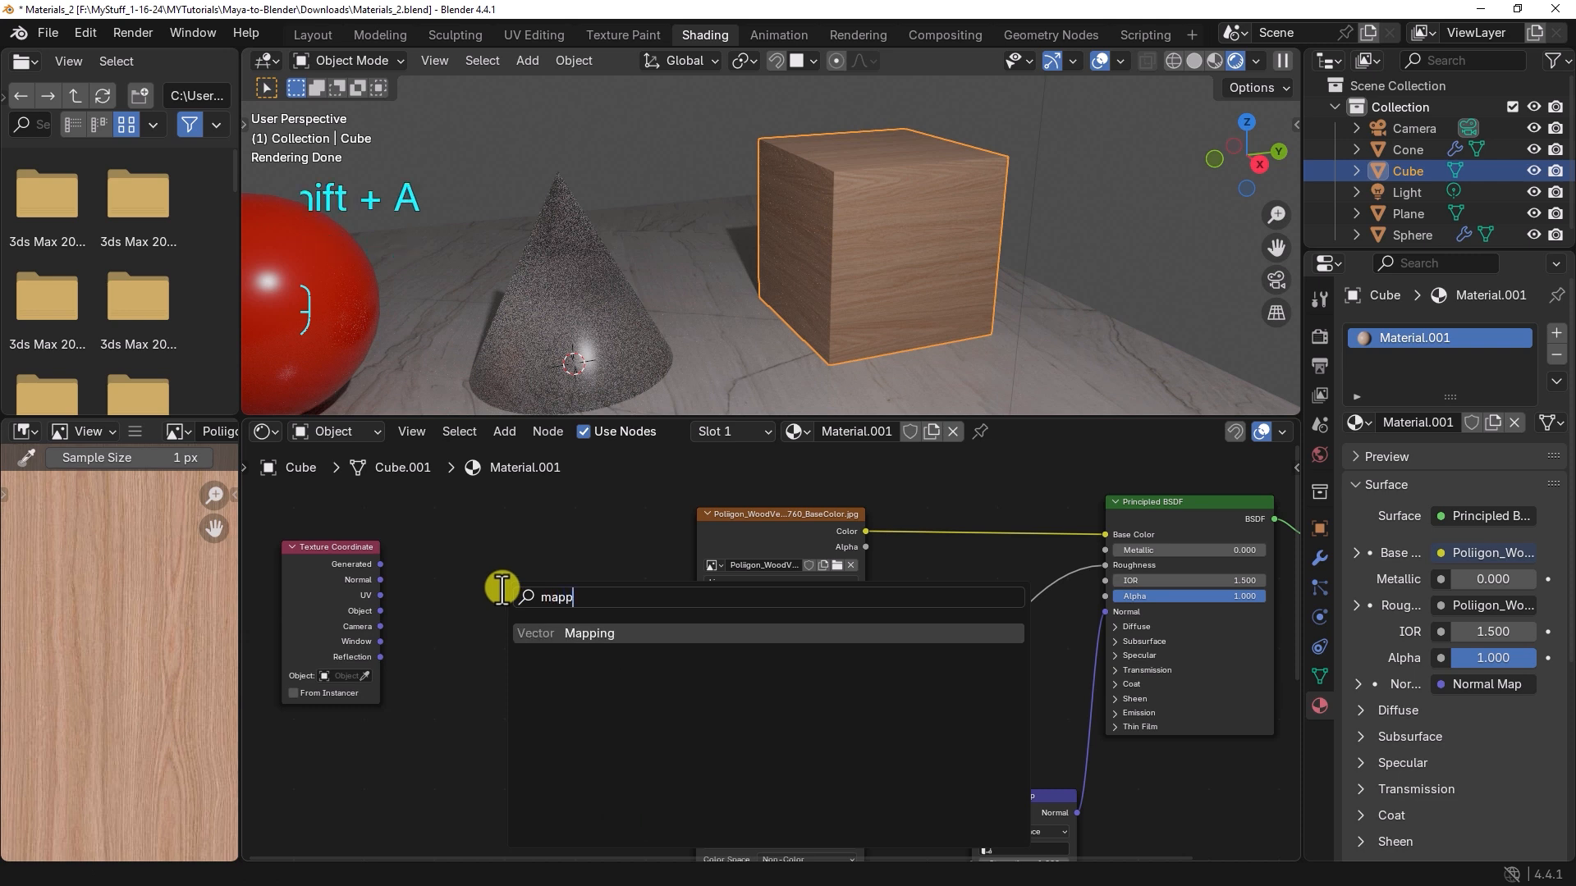
click(608, 630)
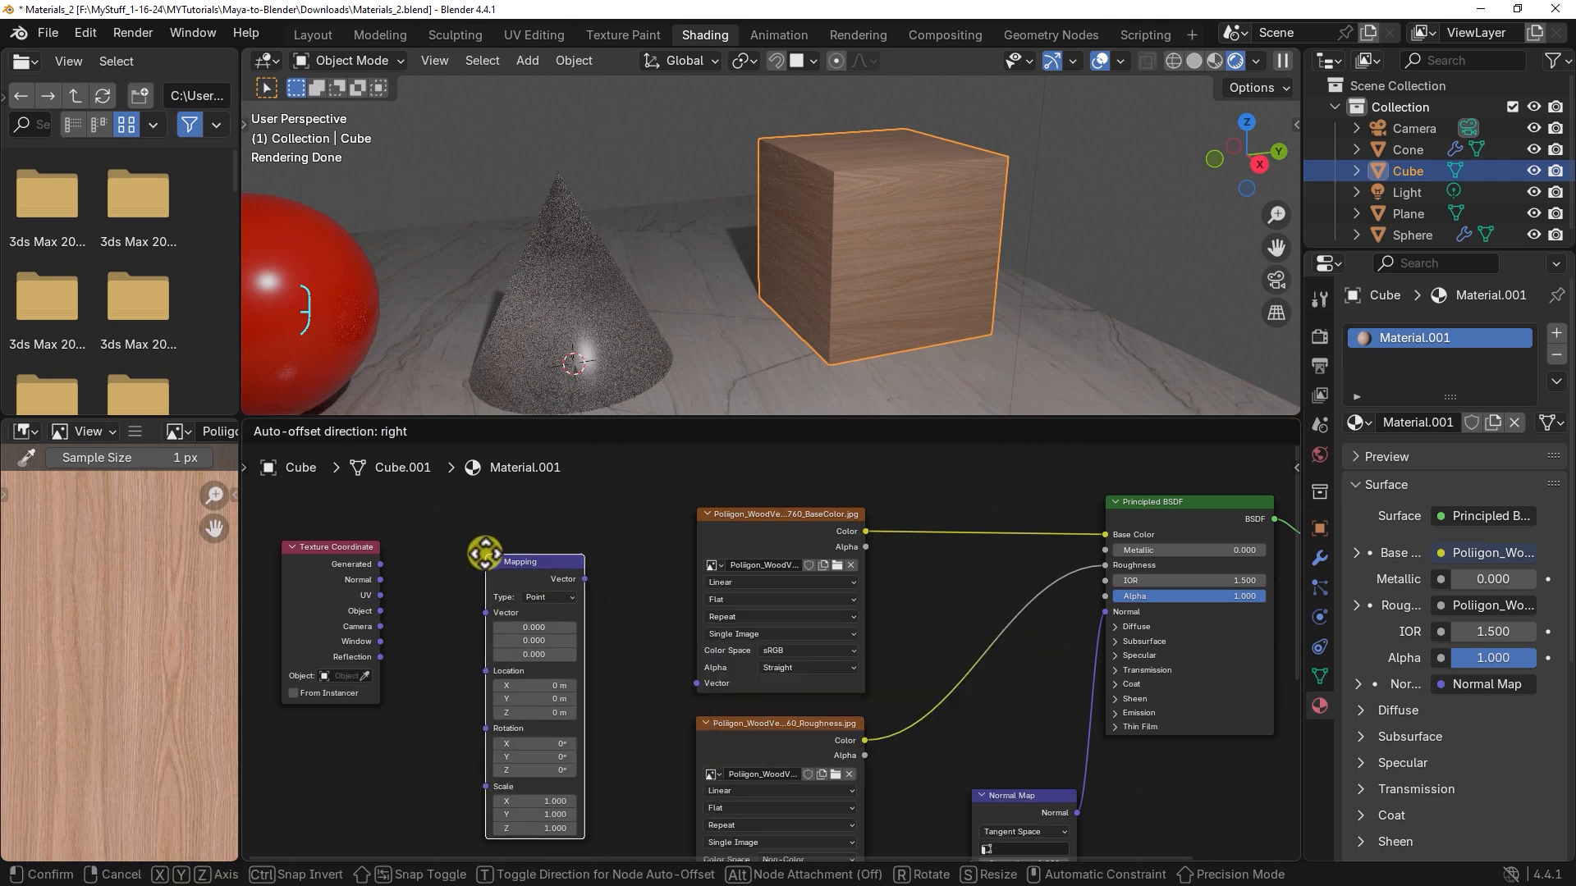
click(440, 558)
Step: Link the Texture Coordinate's UV output to the Mapping node's Vector, and the Mapping output to the base color texture's Vector
scroll(430, 571, up, 2)
middle_drag(420, 582, 476, 589)
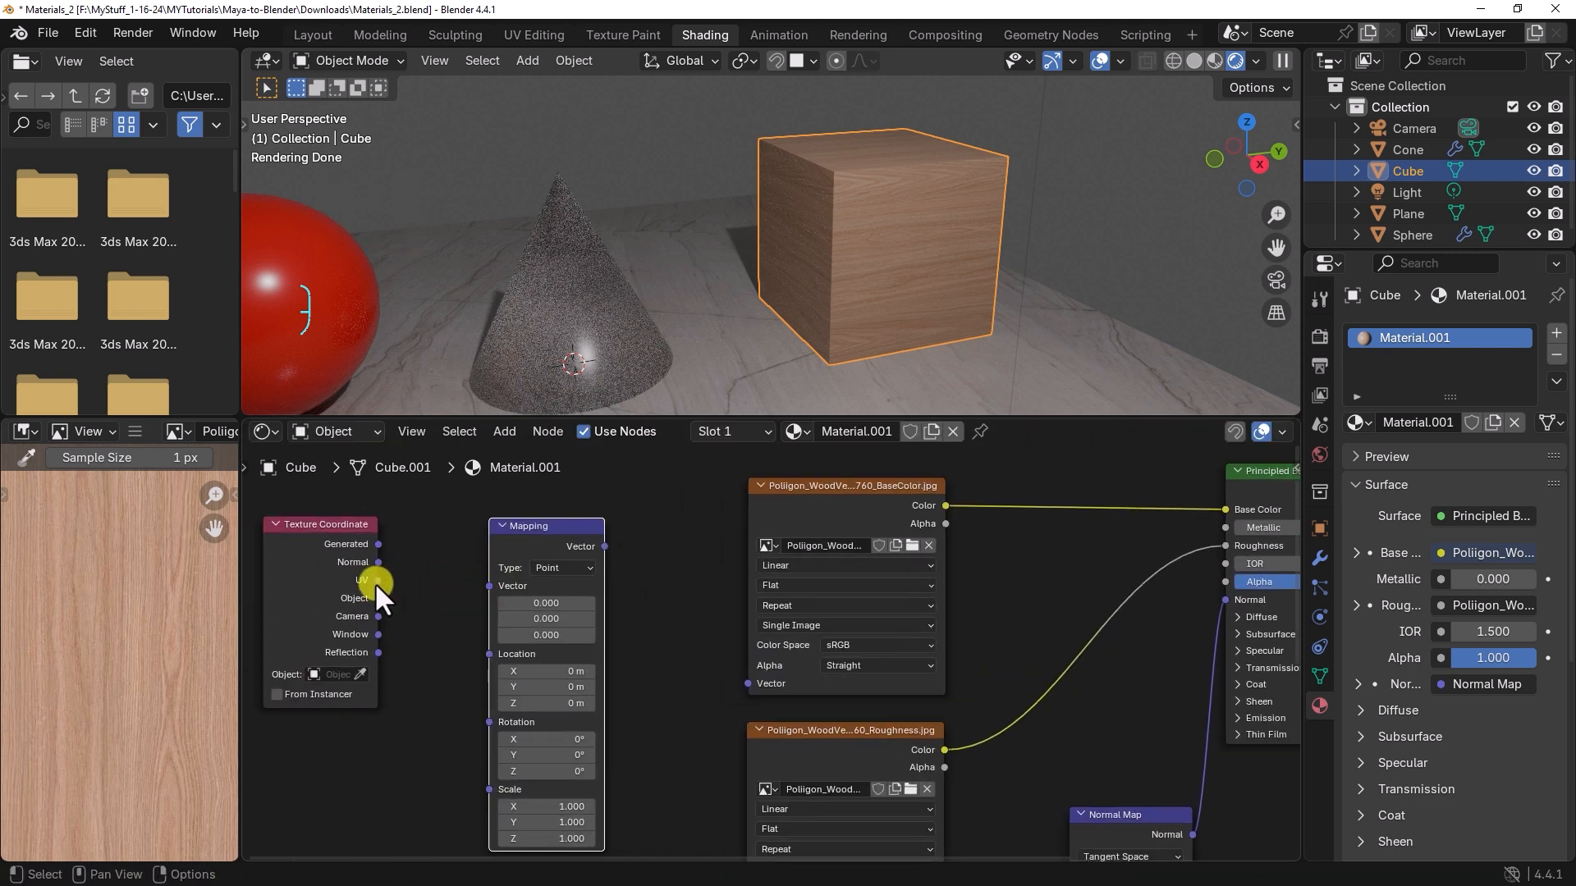
drag(378, 580, 484, 587)
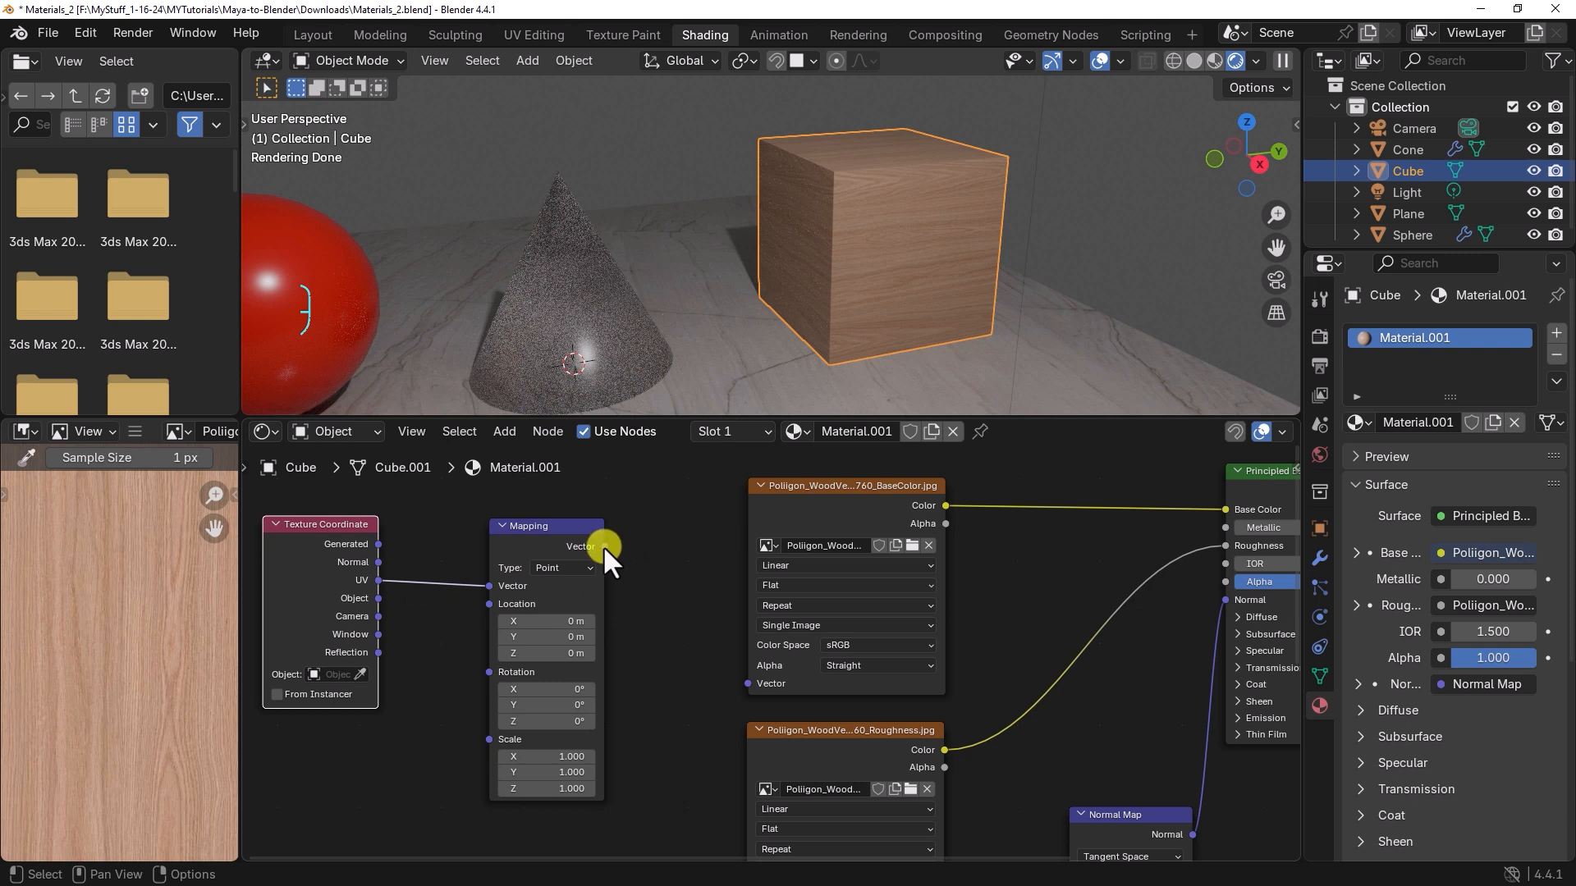
drag(605, 546, 732, 685)
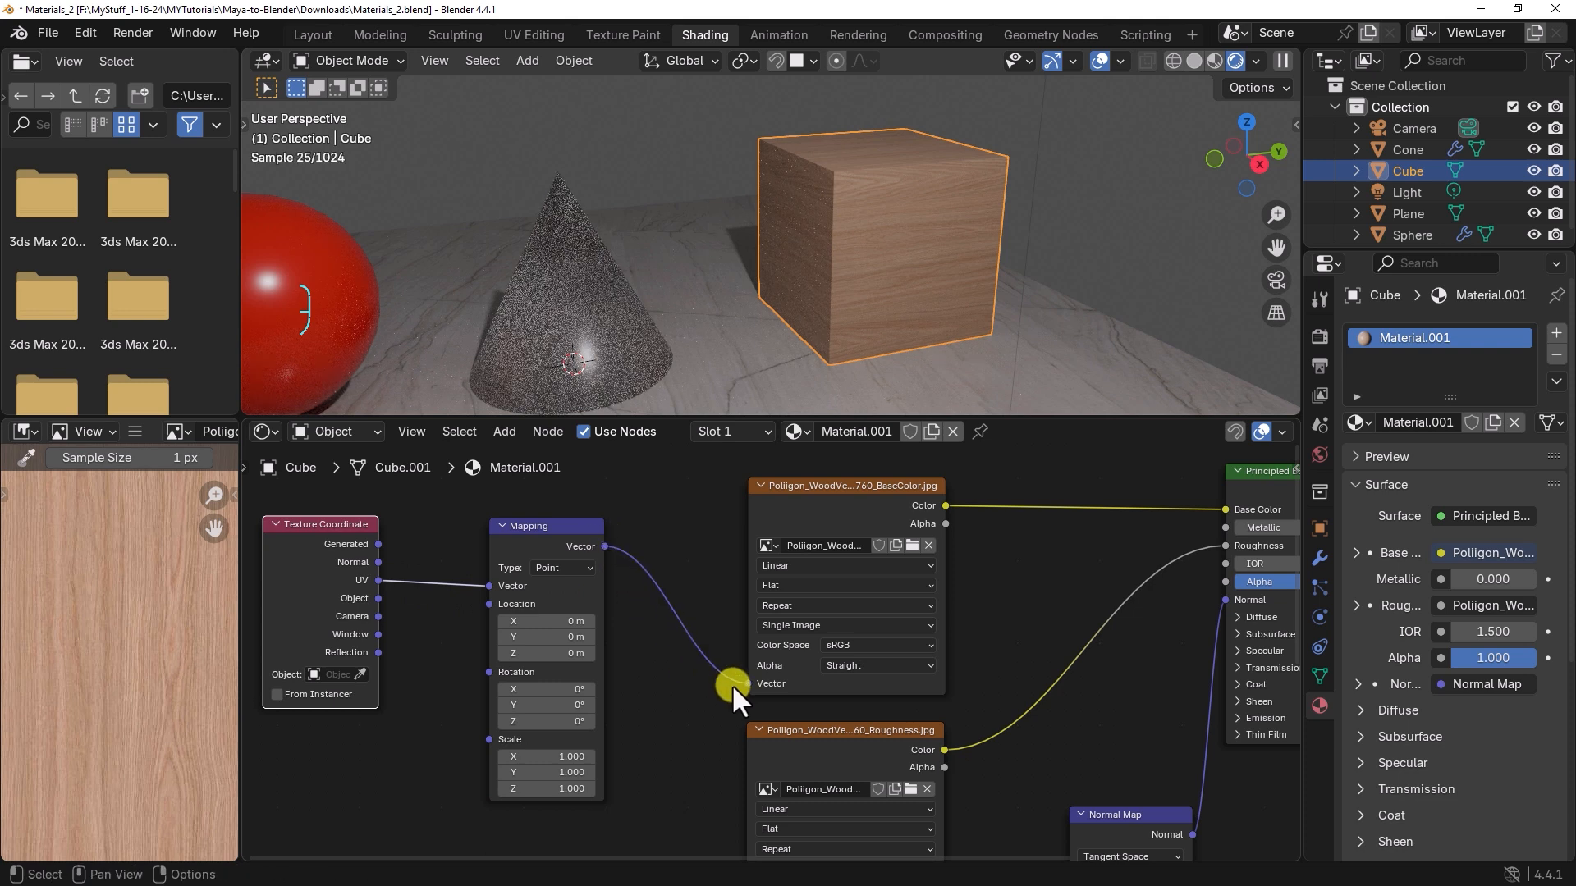
Step: Set the Mapping node's Y rotation to 90° to turn the wood grain on the cube
middle_drag(671, 532, 707, 541)
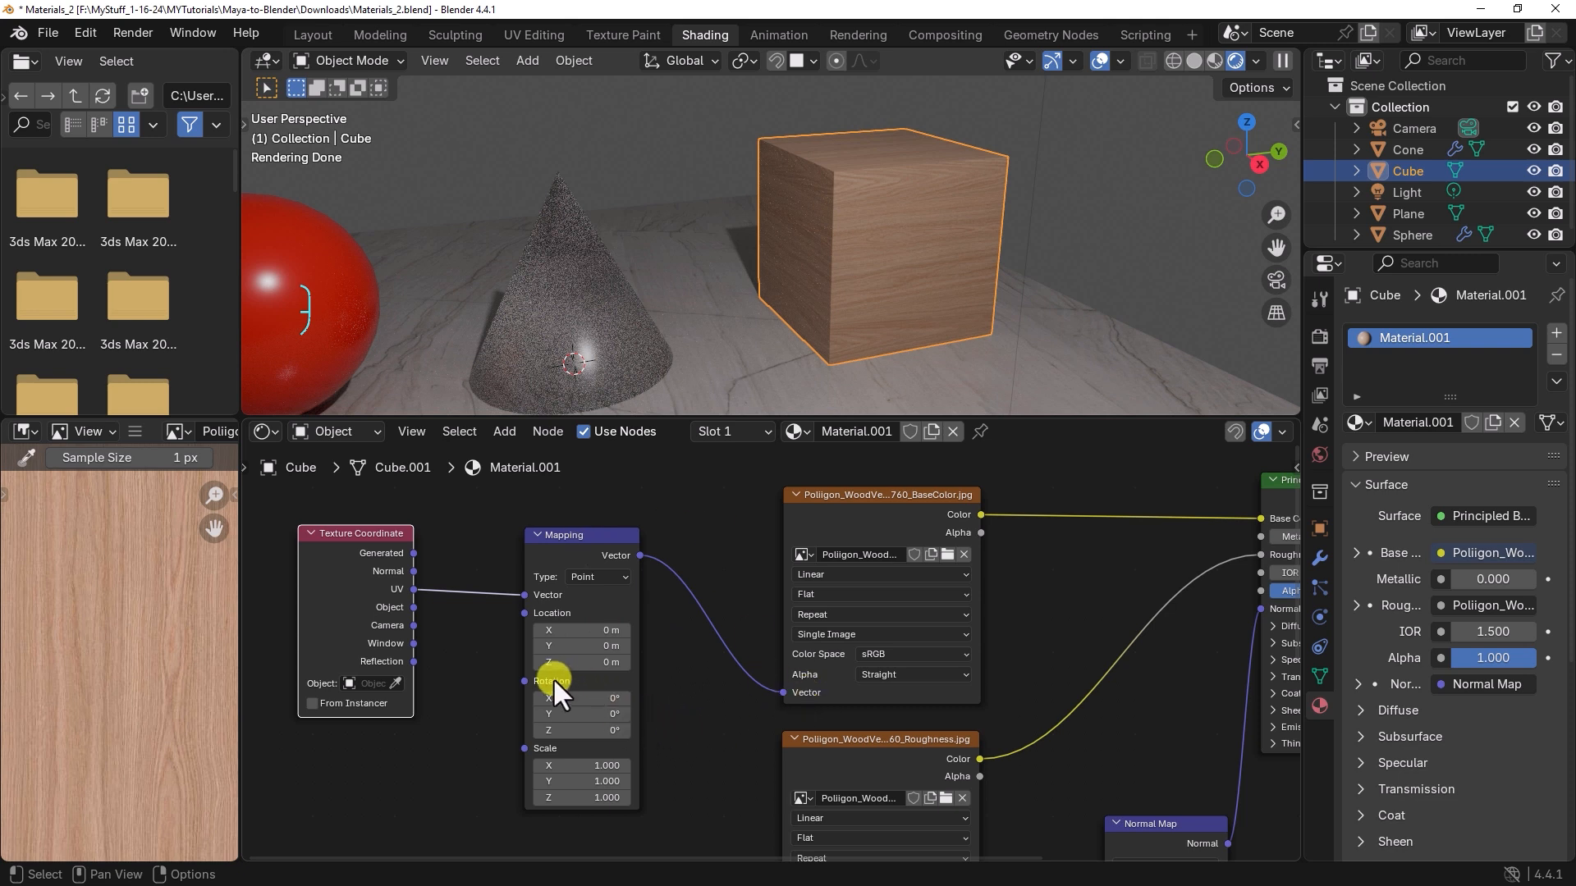
click(563, 713)
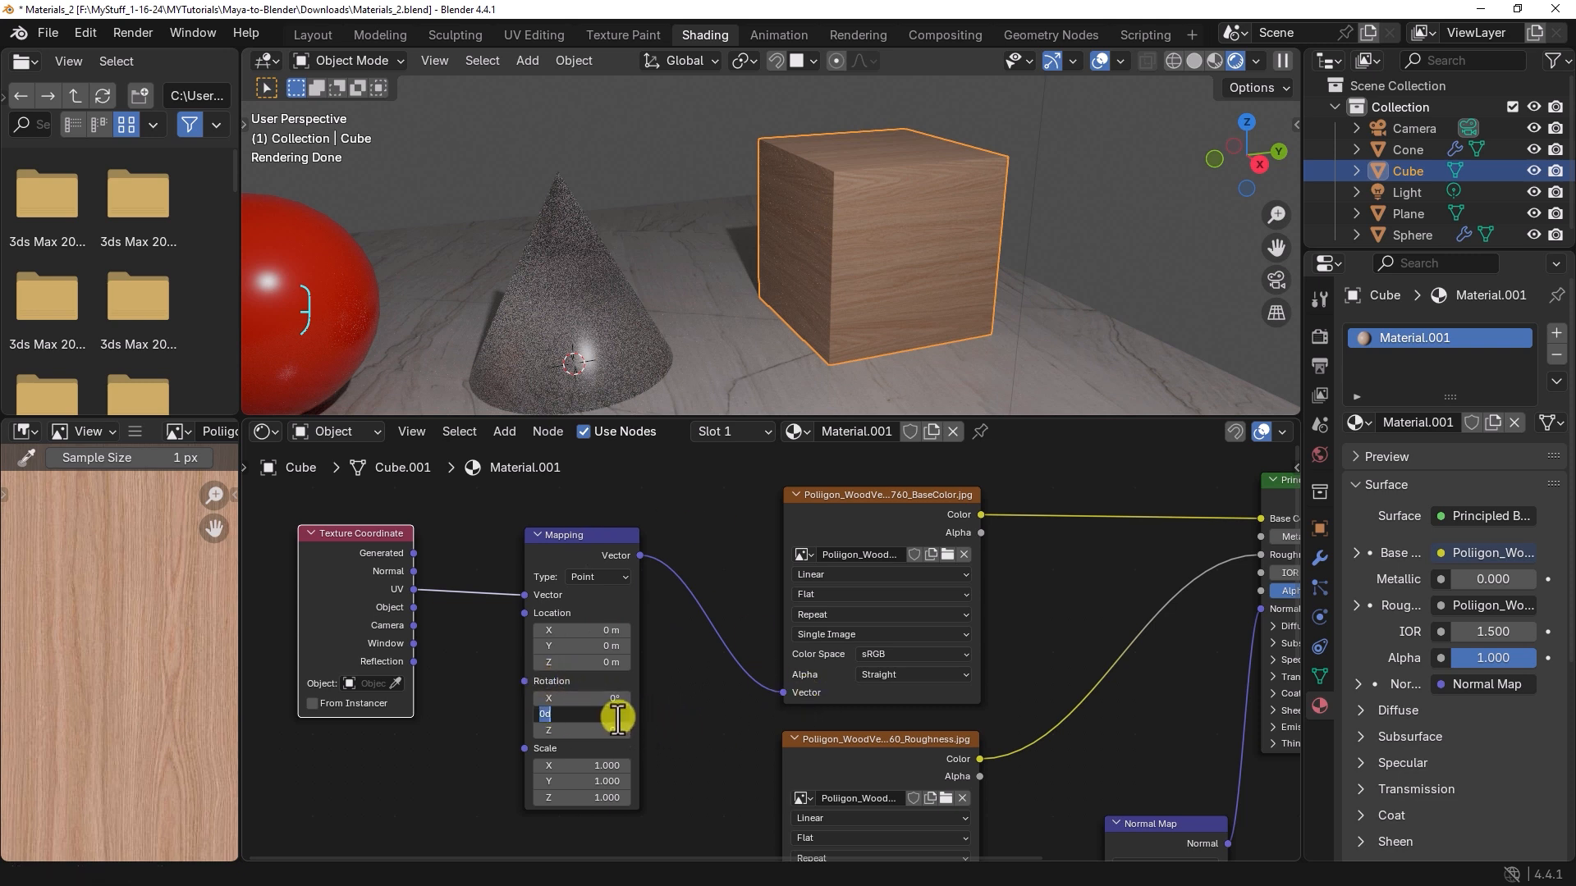
text(90)
key(Return)
alt+drag(898, 351, 804, 320)
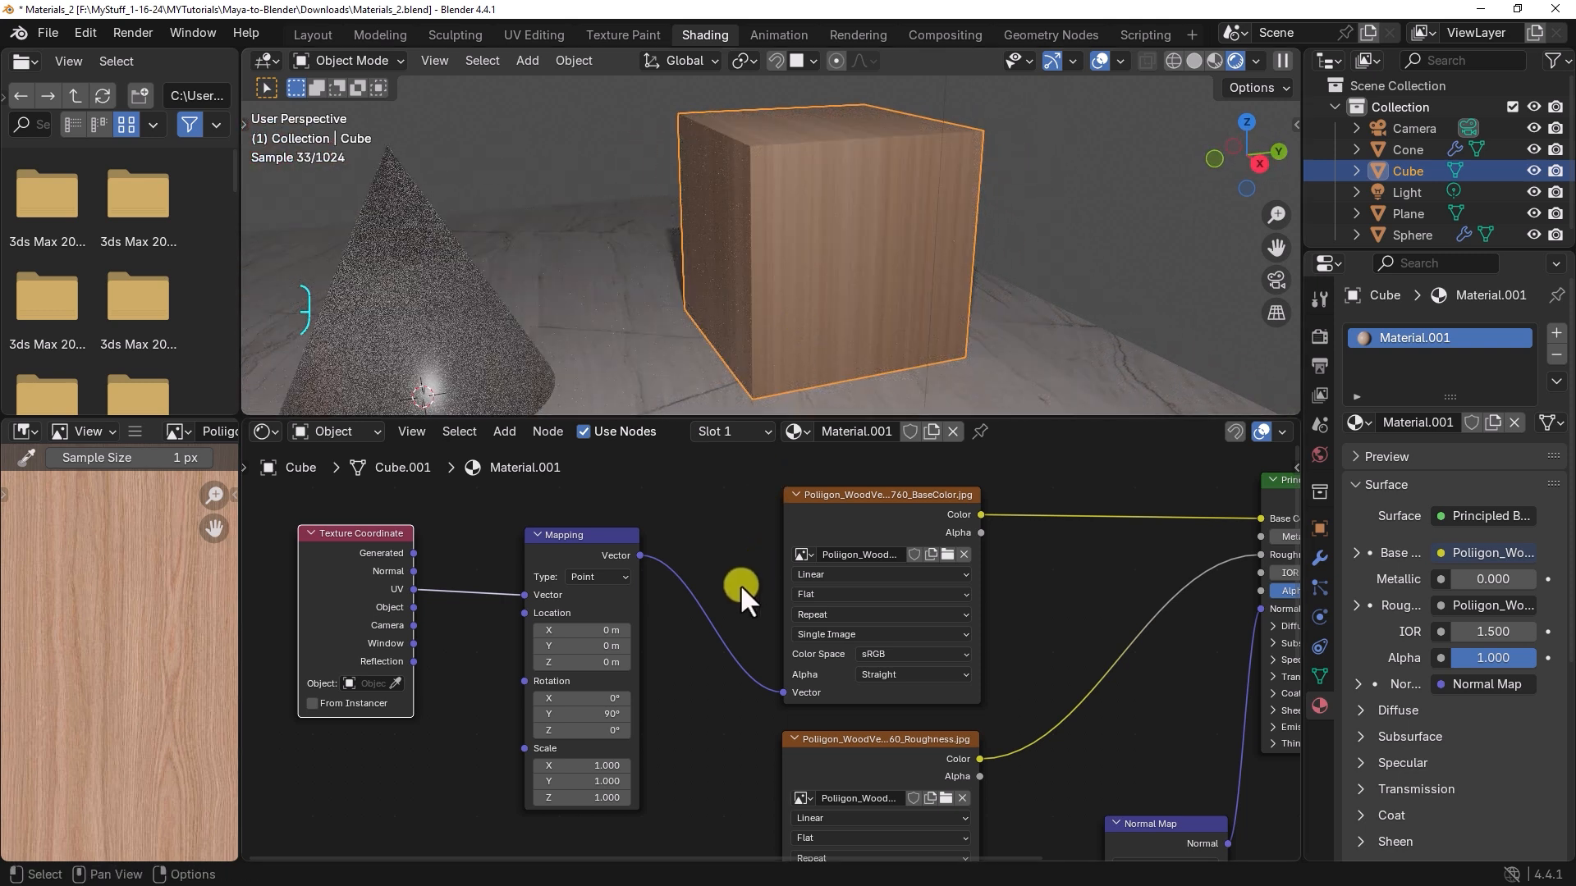
Step: Link the Mapping node's Vector output to the Vector inputs of the roughness and normal image textures
scroll(740, 584, down, 2)
scroll(740, 583, down, 1)
middle_drag(755, 618, 741, 523)
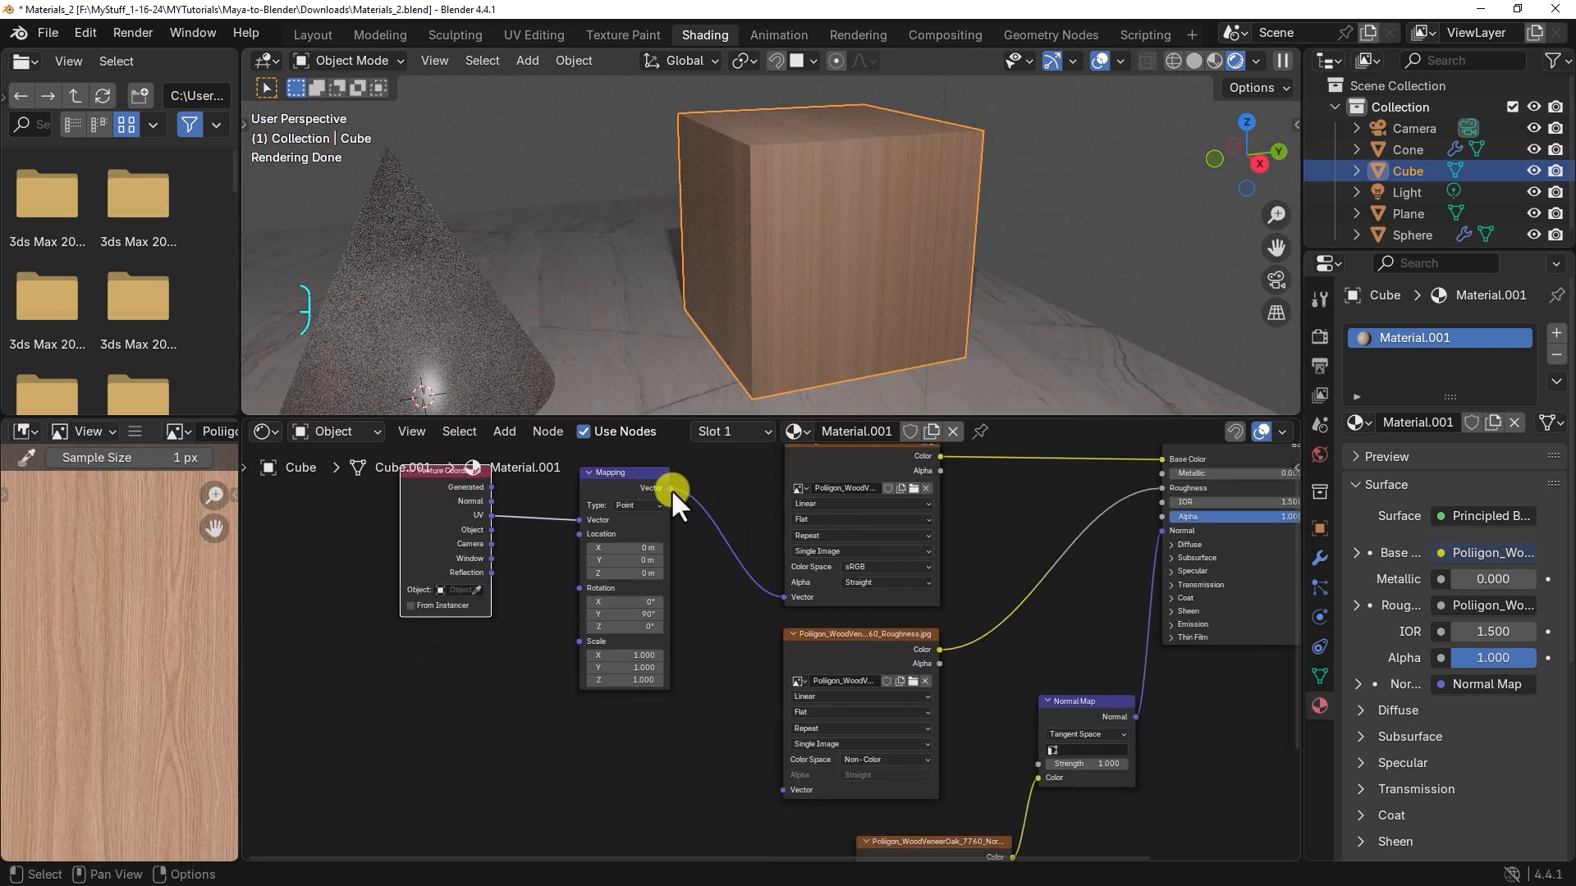
drag(671, 489, 780, 790)
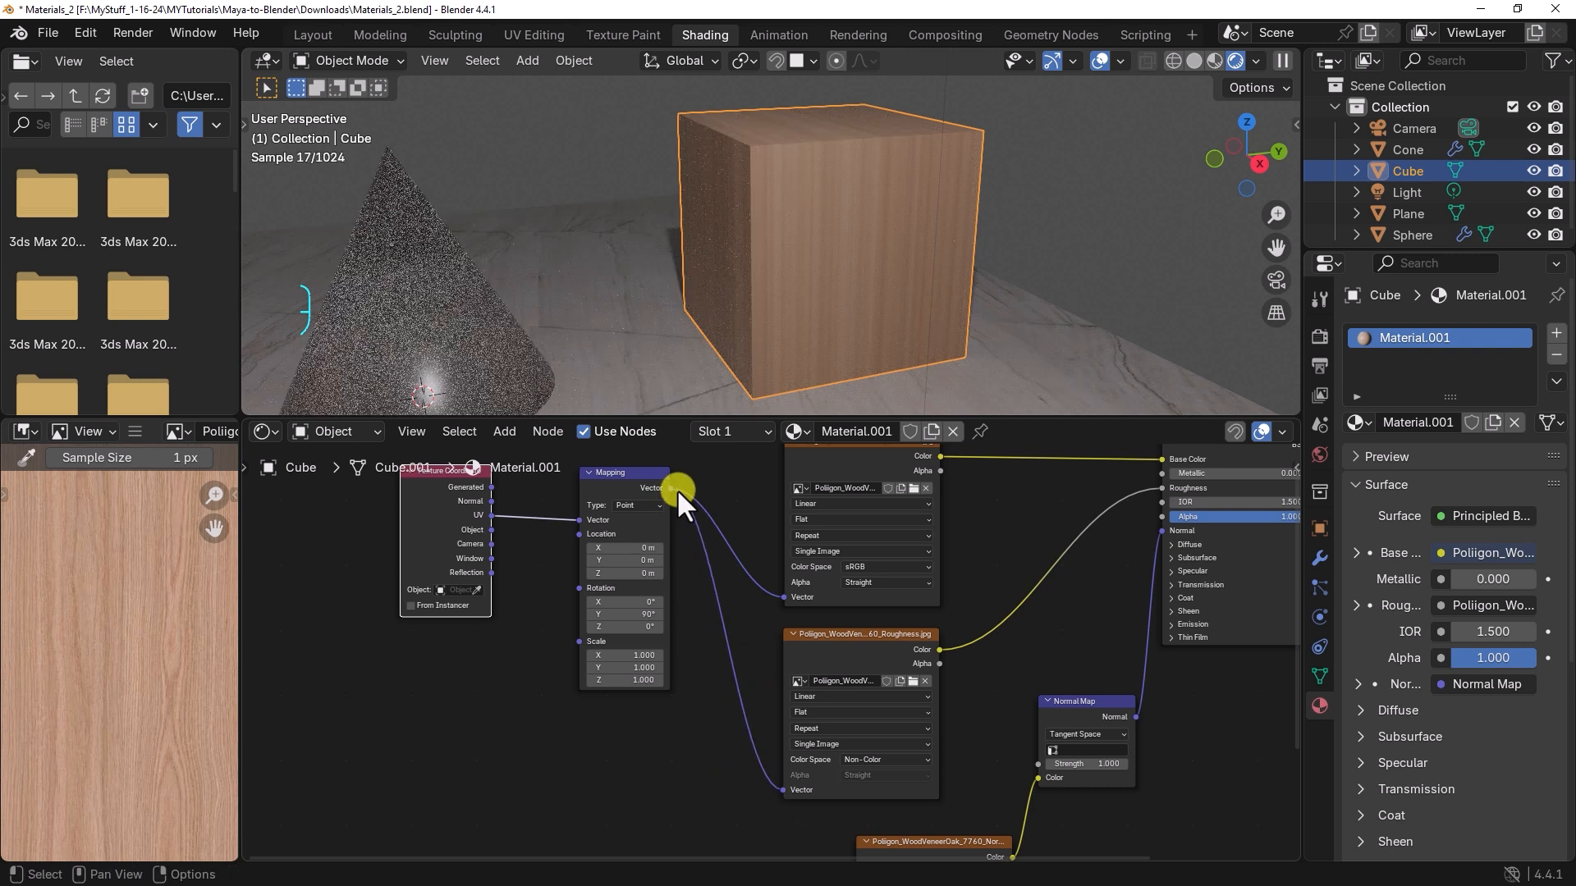
drag(672, 488, 838, 752)
middle_drag(736, 598, 890, 700)
middle_drag(583, 654, 652, 686)
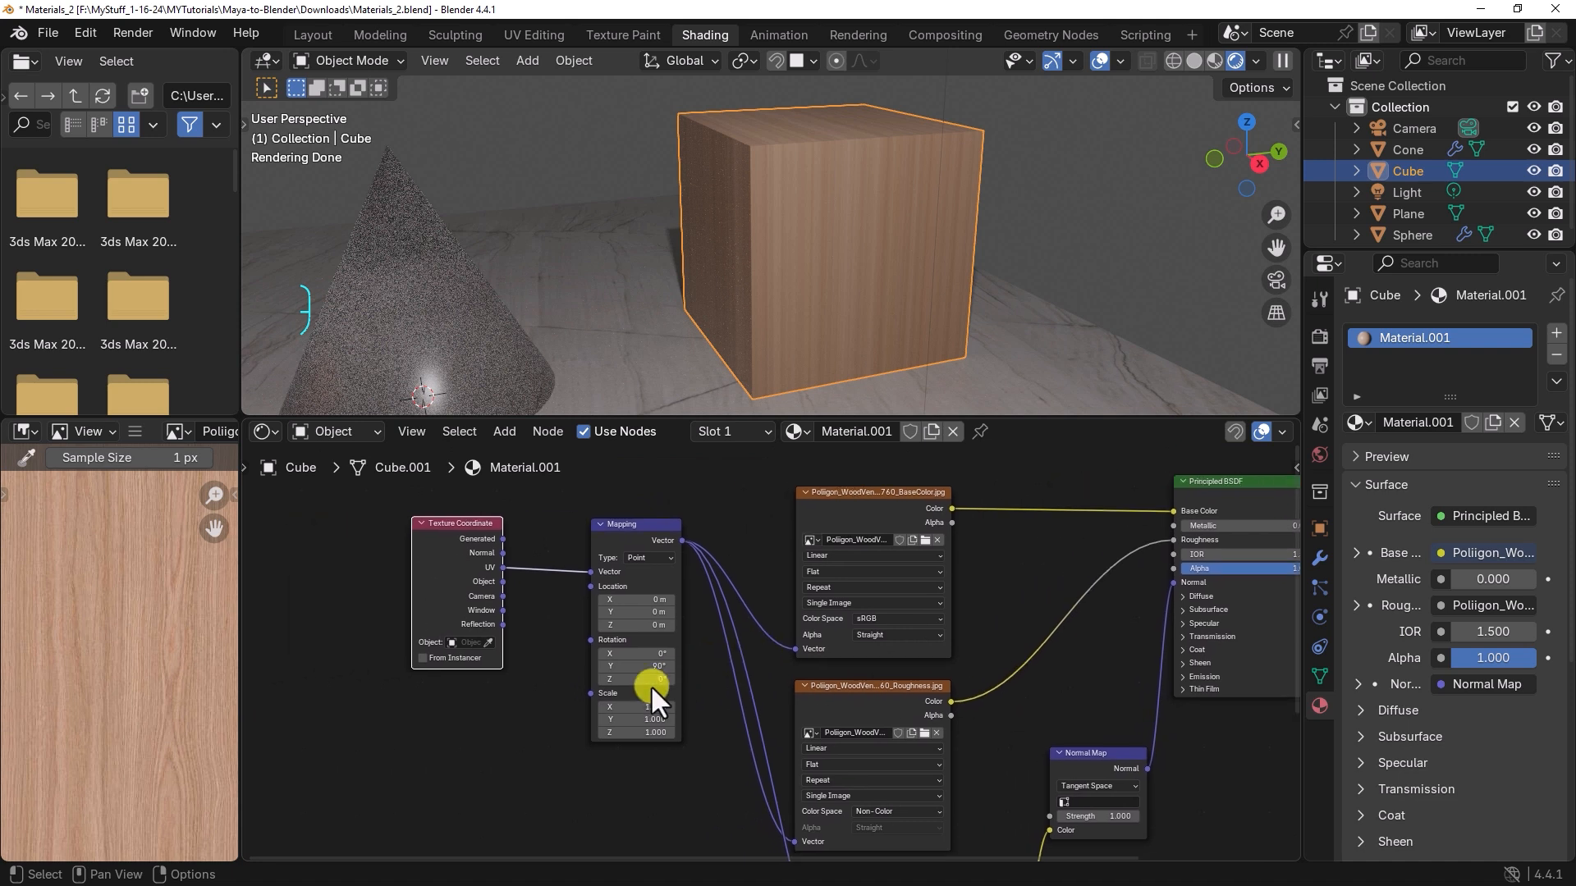
scroll(652, 686, up, 3)
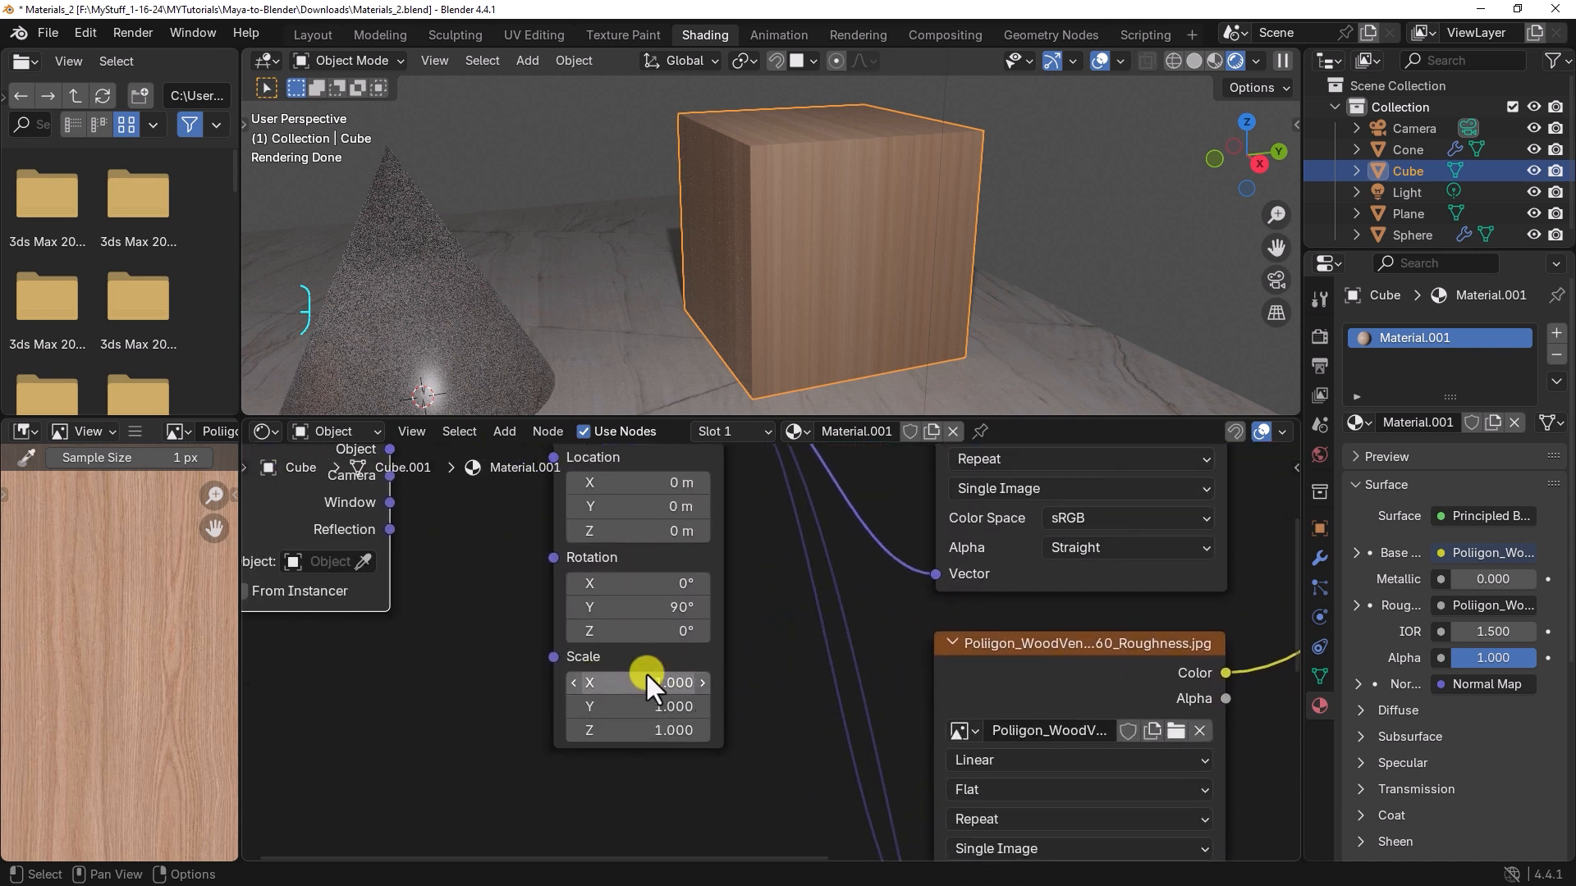
scroll(691, 598, up, 1)
scroll(691, 597, down, 2)
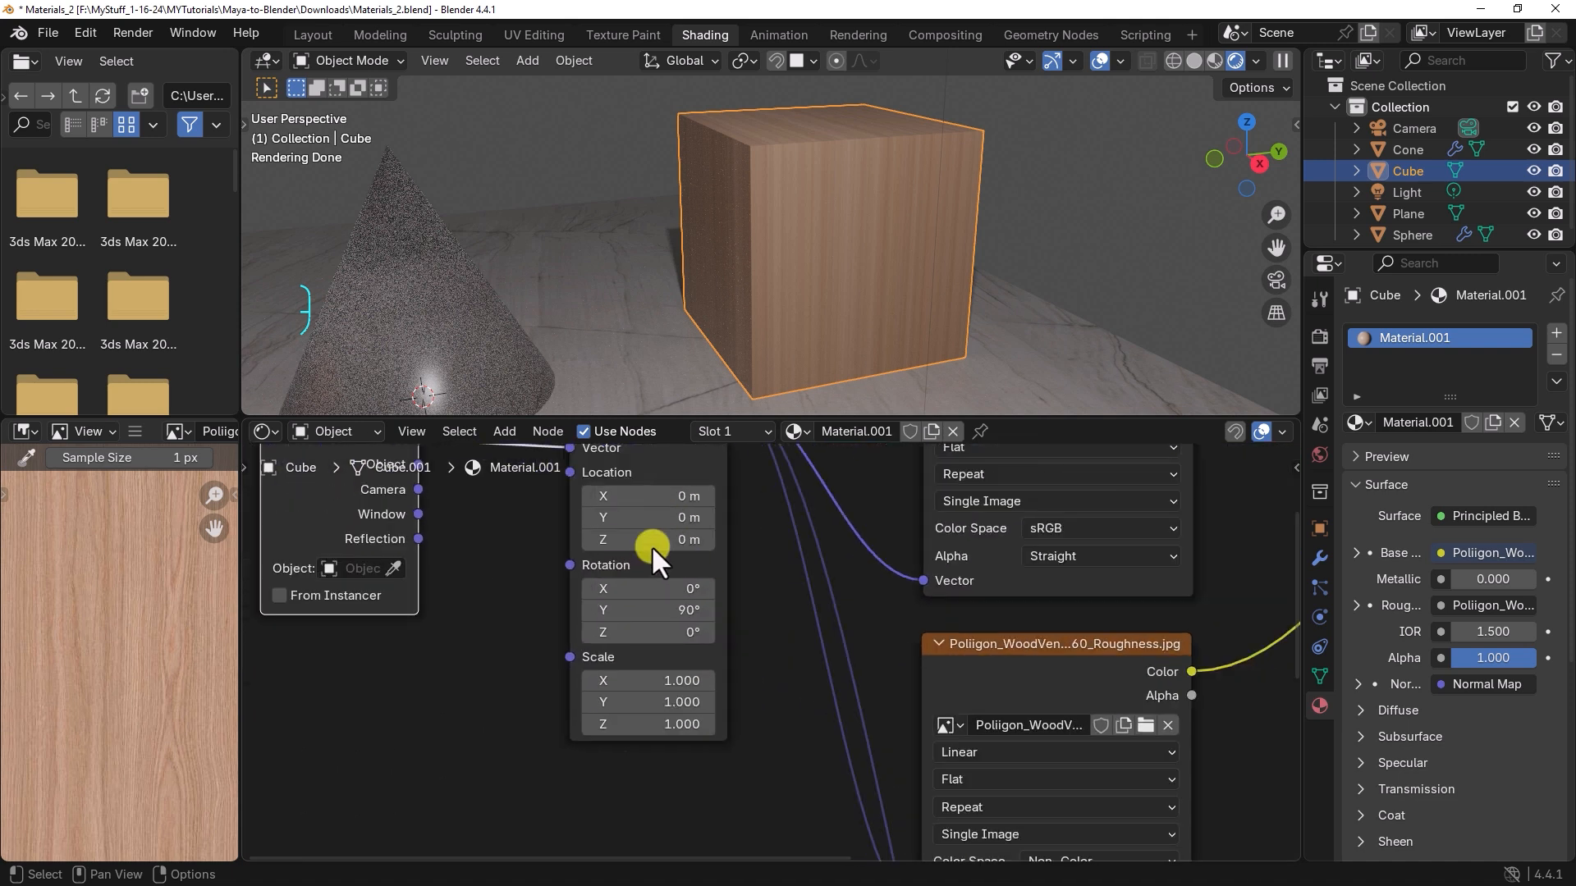
scroll(652, 545, down, 3)
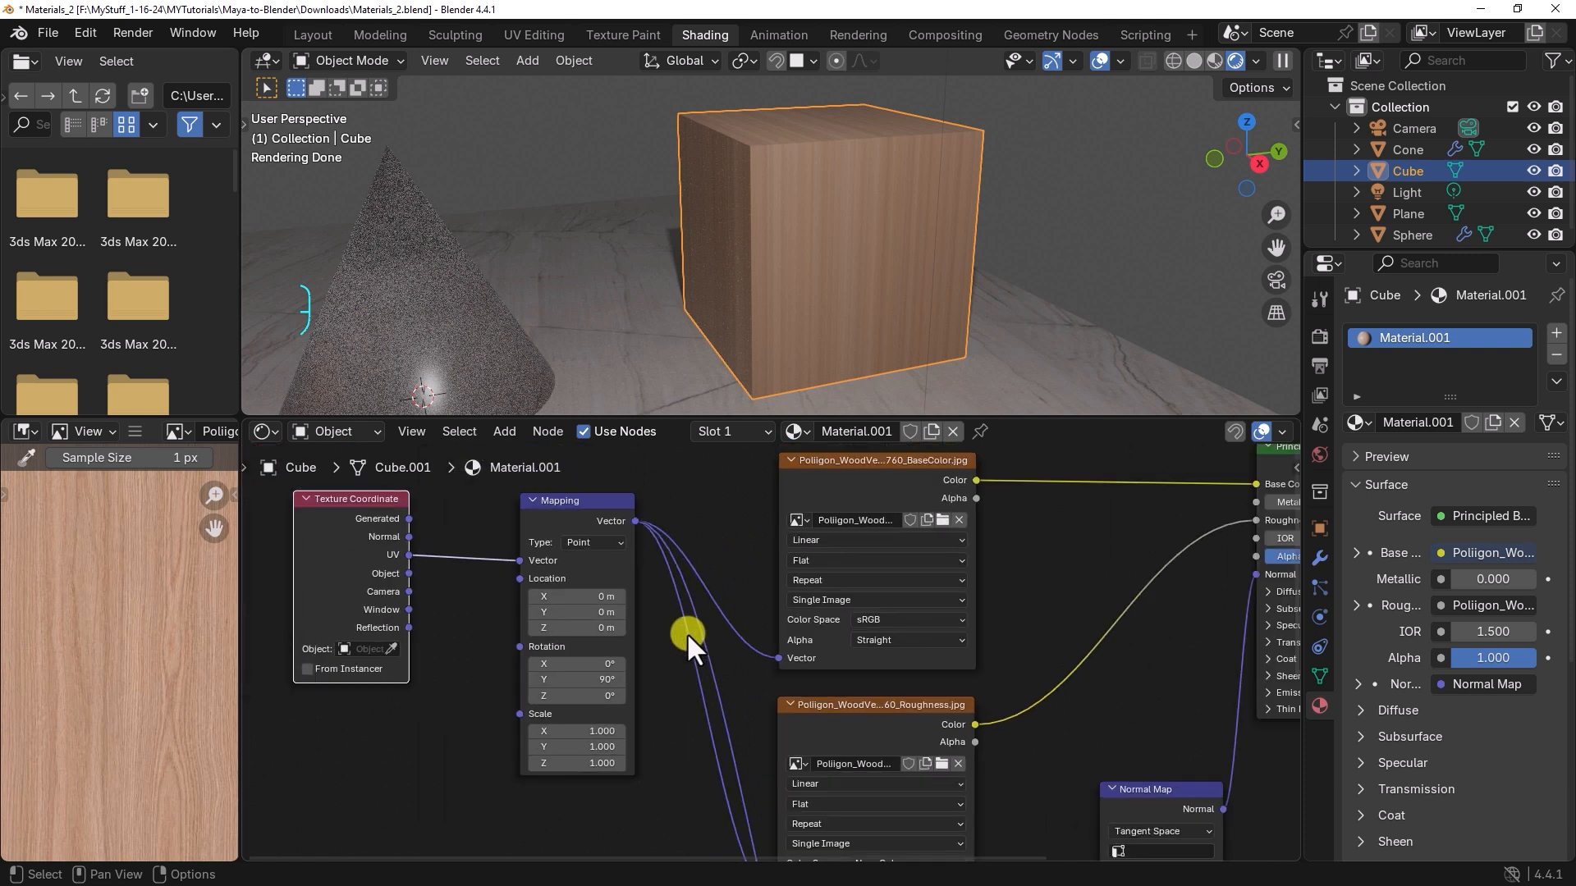
scroll(686, 633, down, 1)
Step: Rename the cube's material to Wood_Material and make the 3D viewport area taller
double_click(1431, 337)
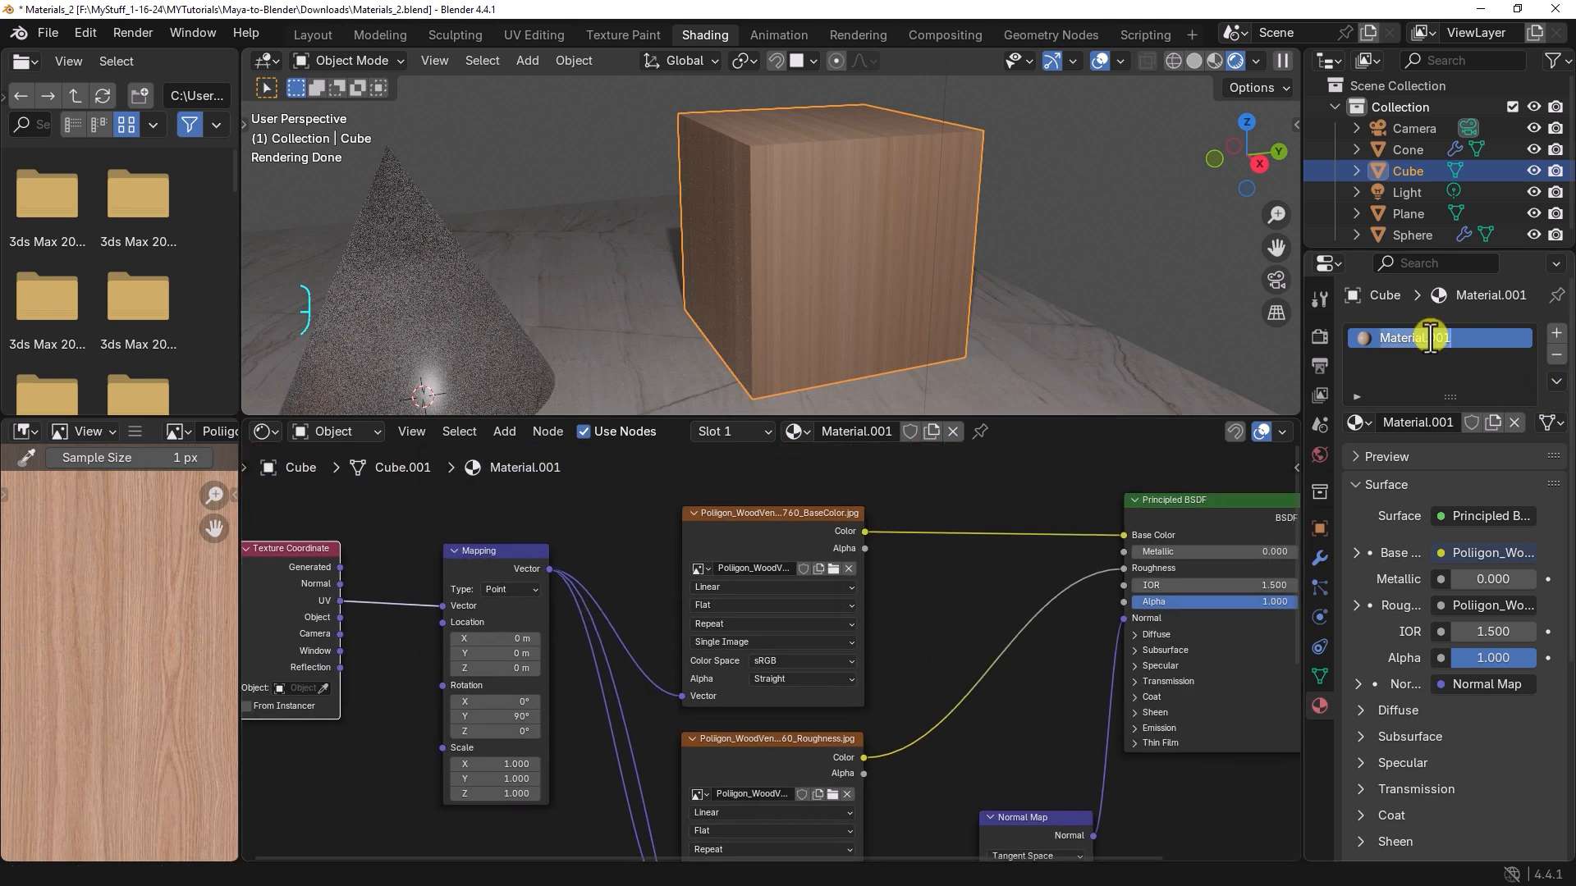
click(843, 433)
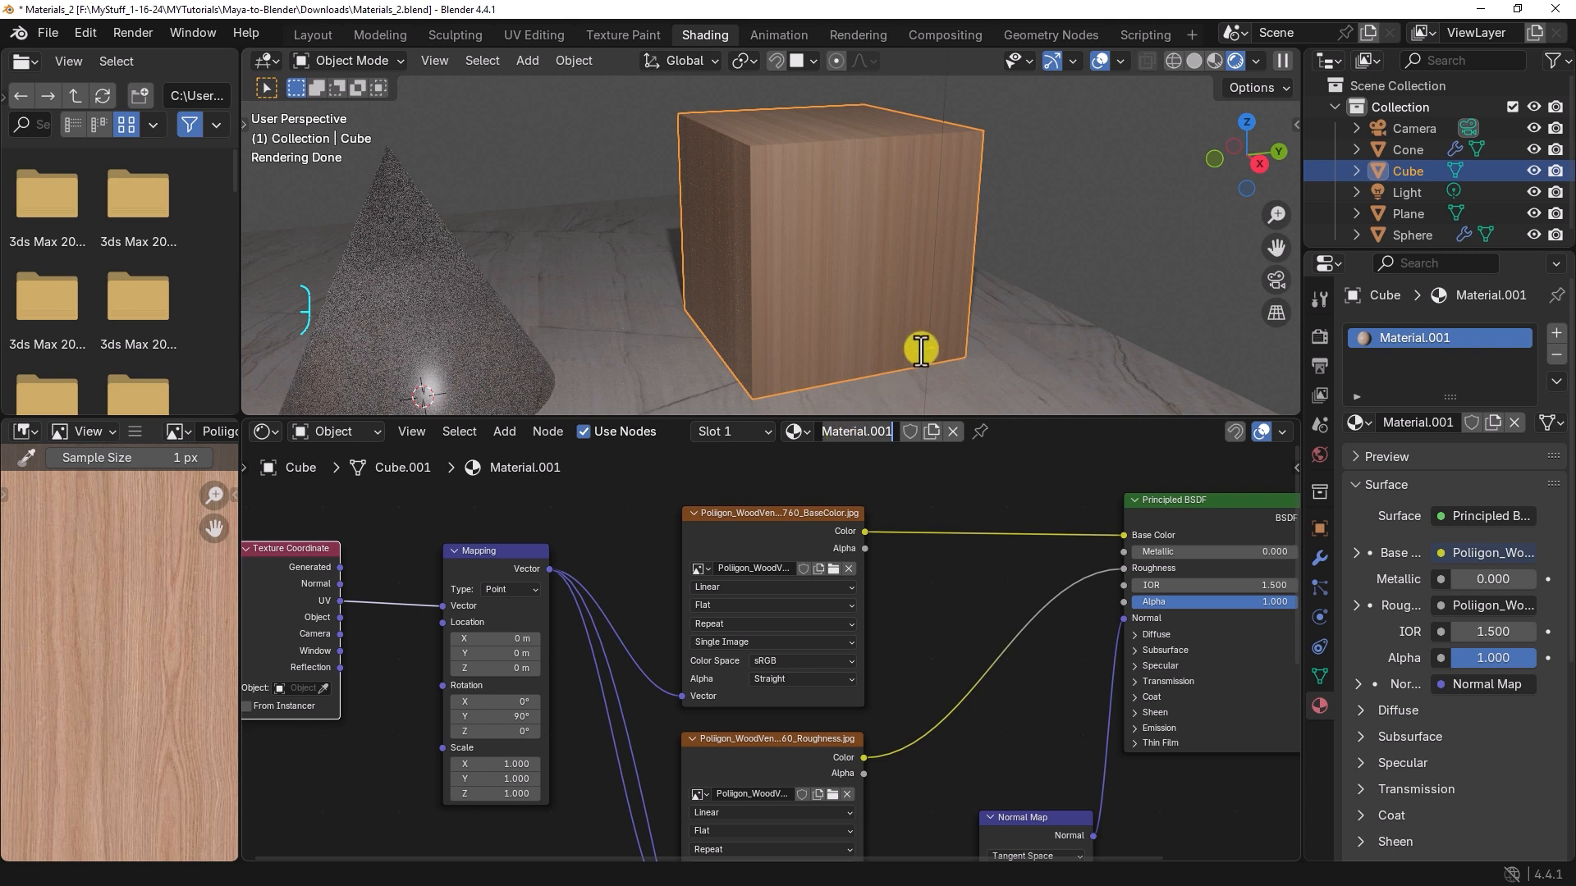
text(Wood_Material)
key(Return)
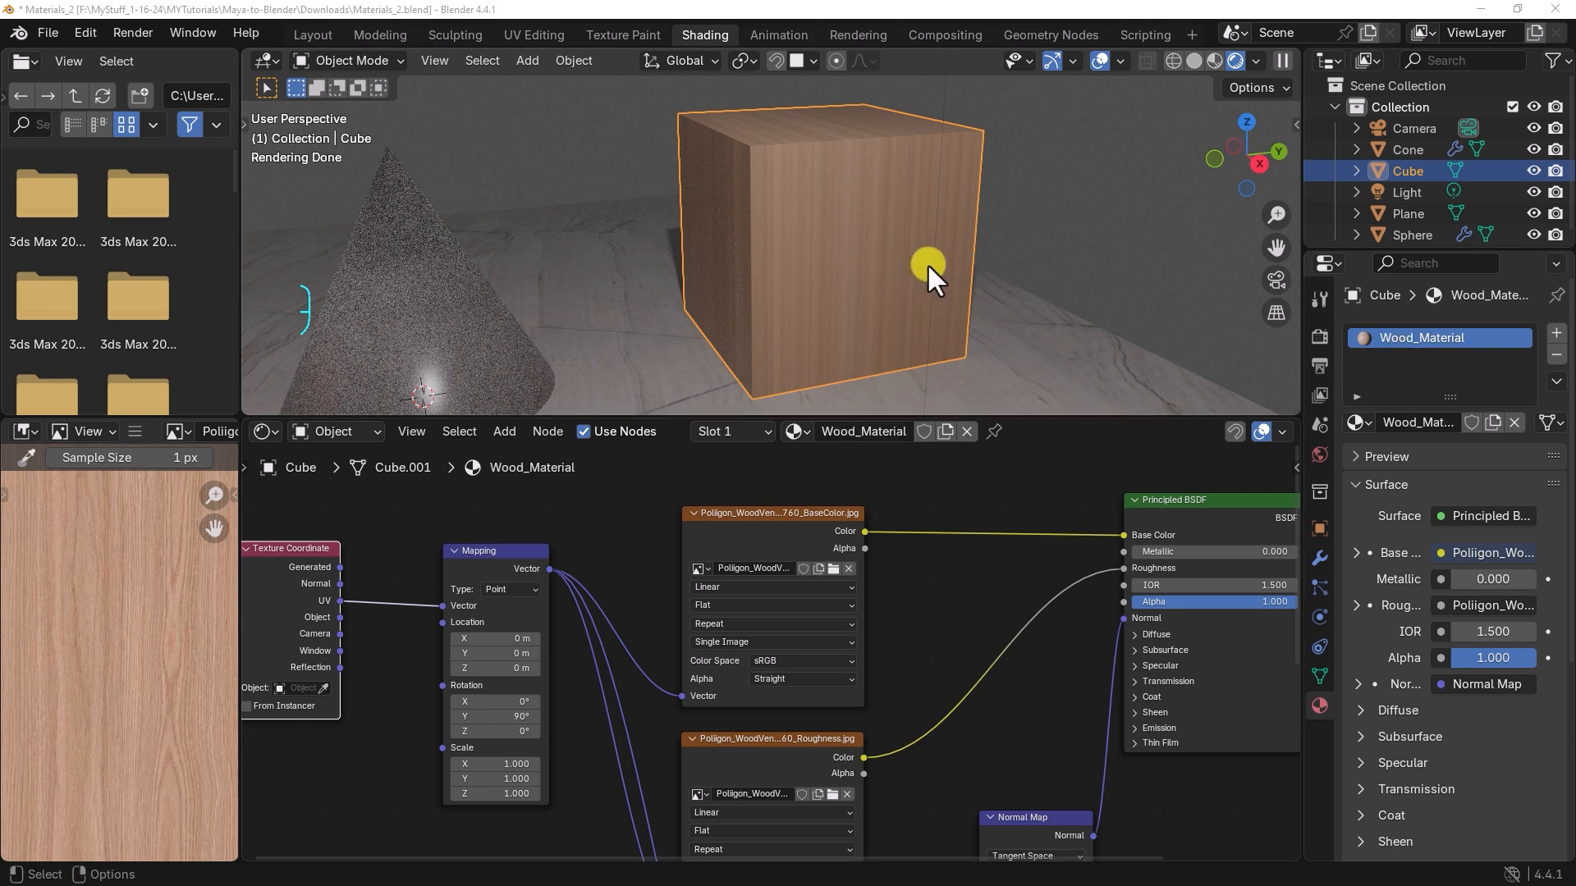
alt+drag(928, 264, 858, 328)
drag(870, 415, 871, 485)
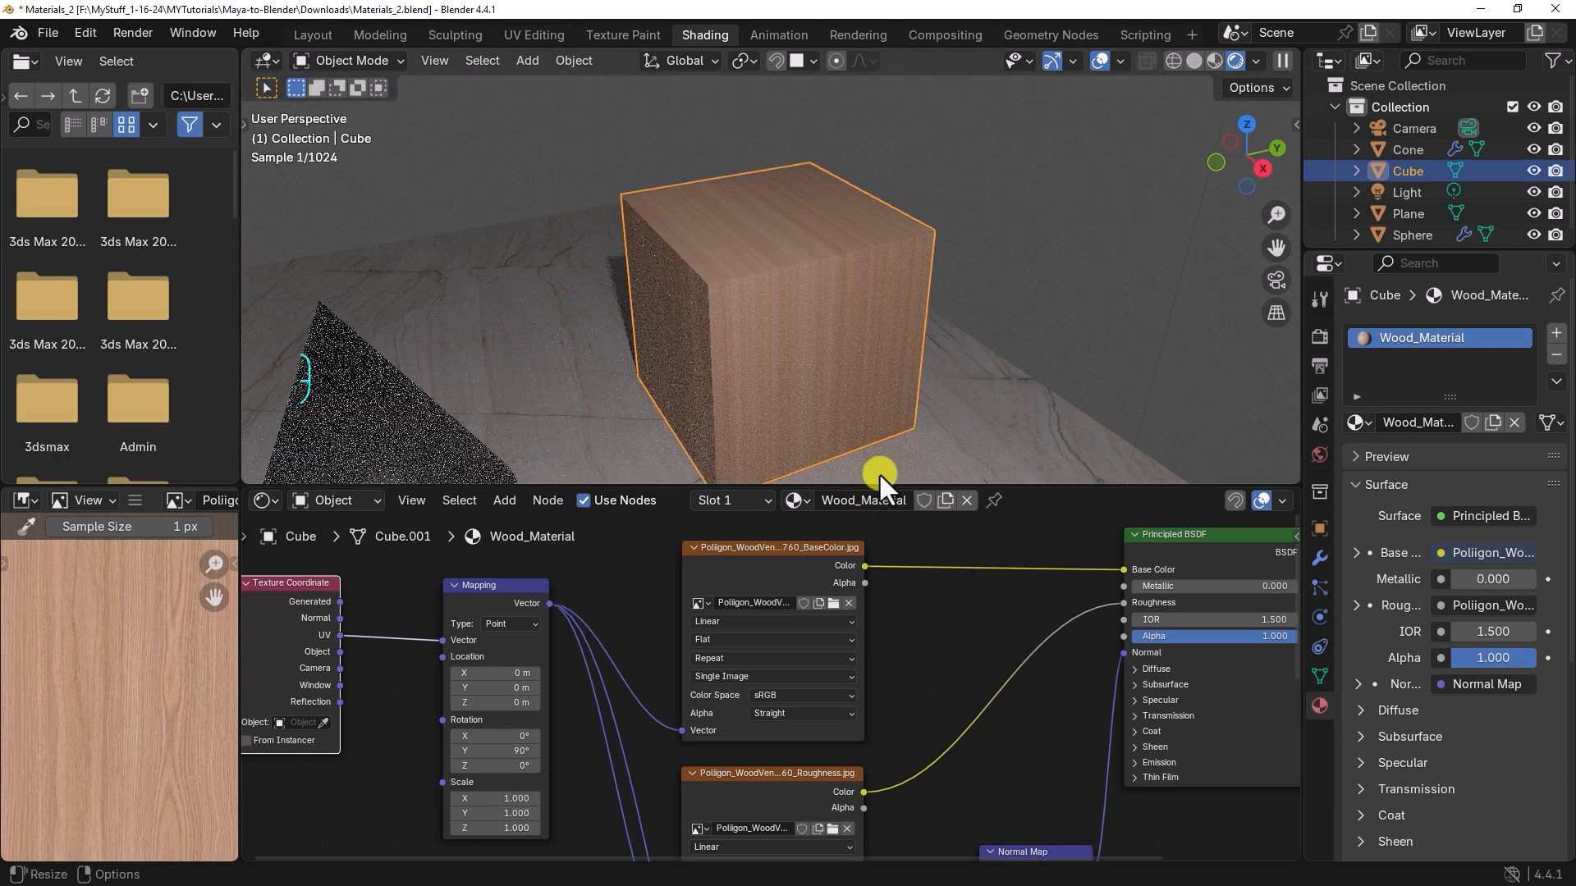
mouse_move(771, 355)
alt+mouse_down()
mouse_move(839, 346)
mouse_move(775, 352)
alt+mouse_up()
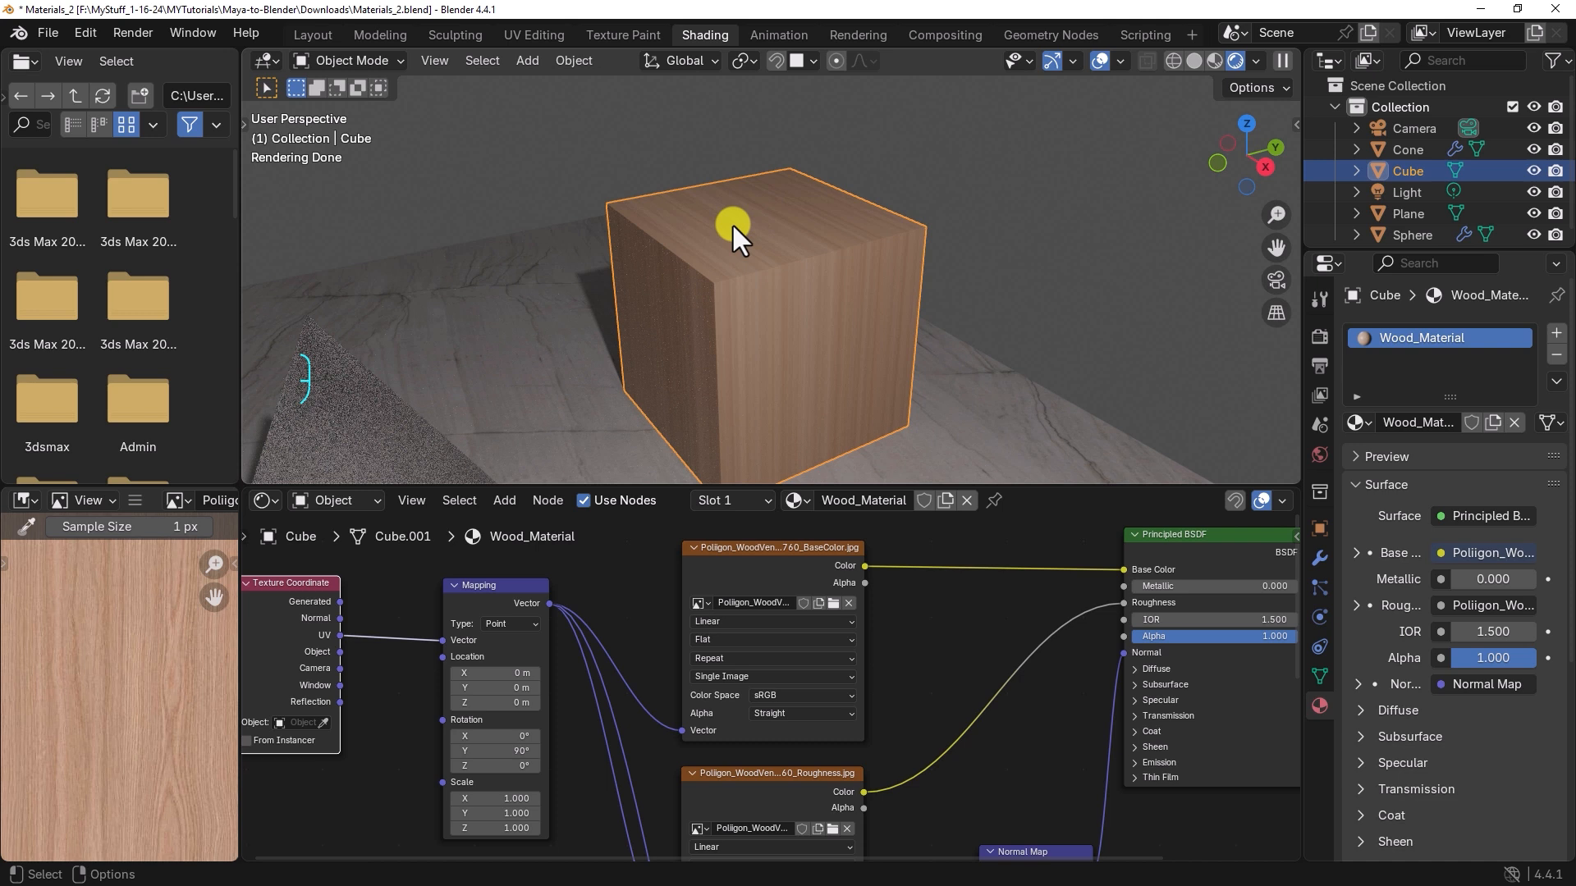
Step: Enter Edit Mode on the cube with face selection and select only its top face
key(Tab)
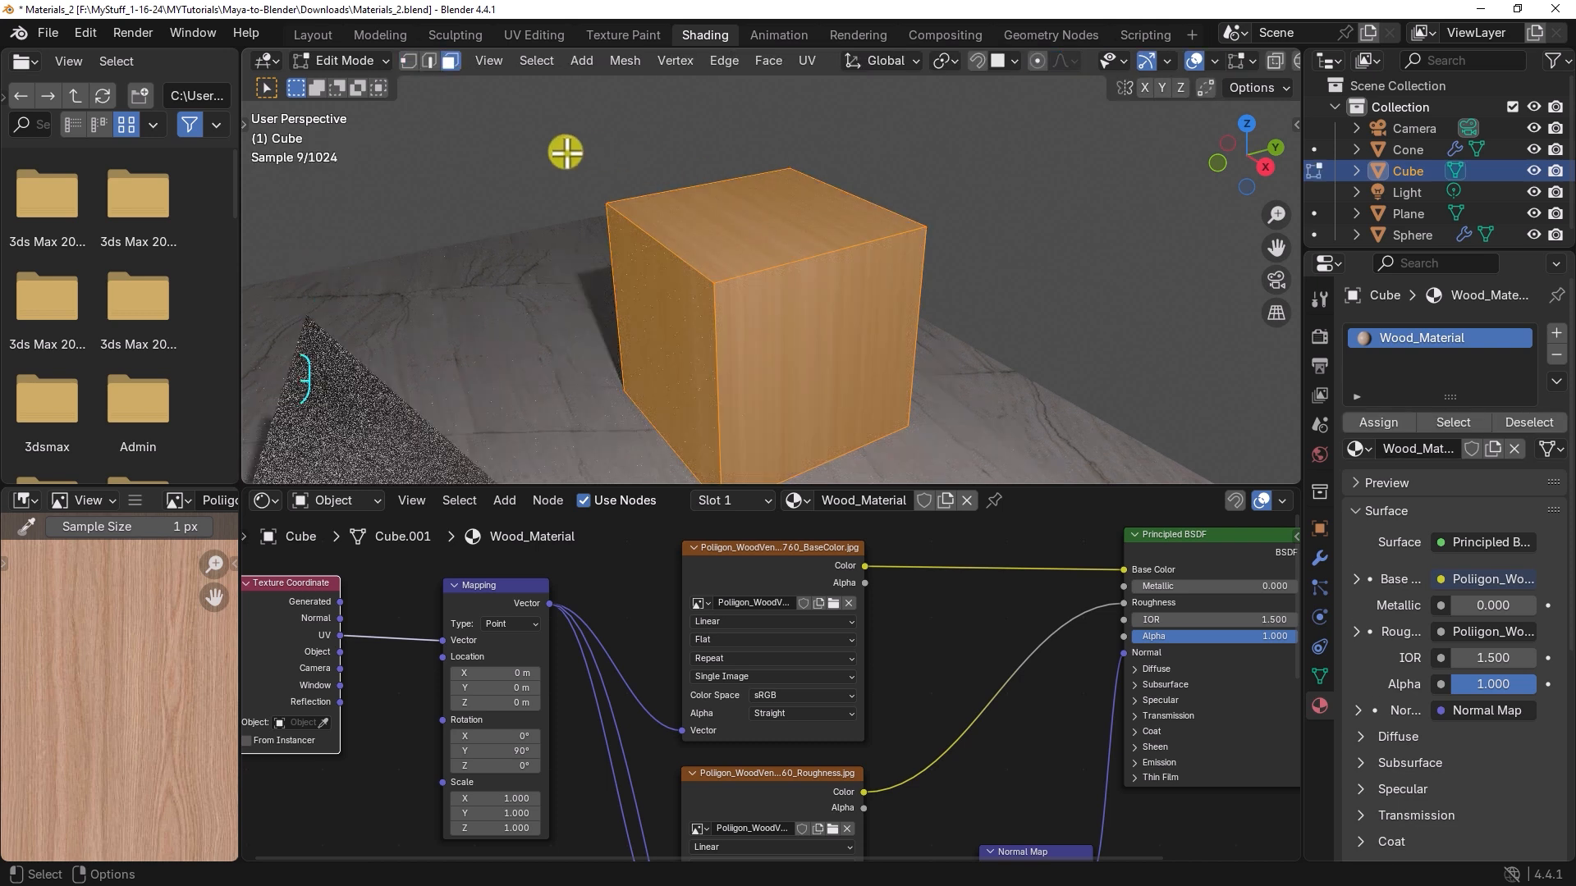
click(450, 61)
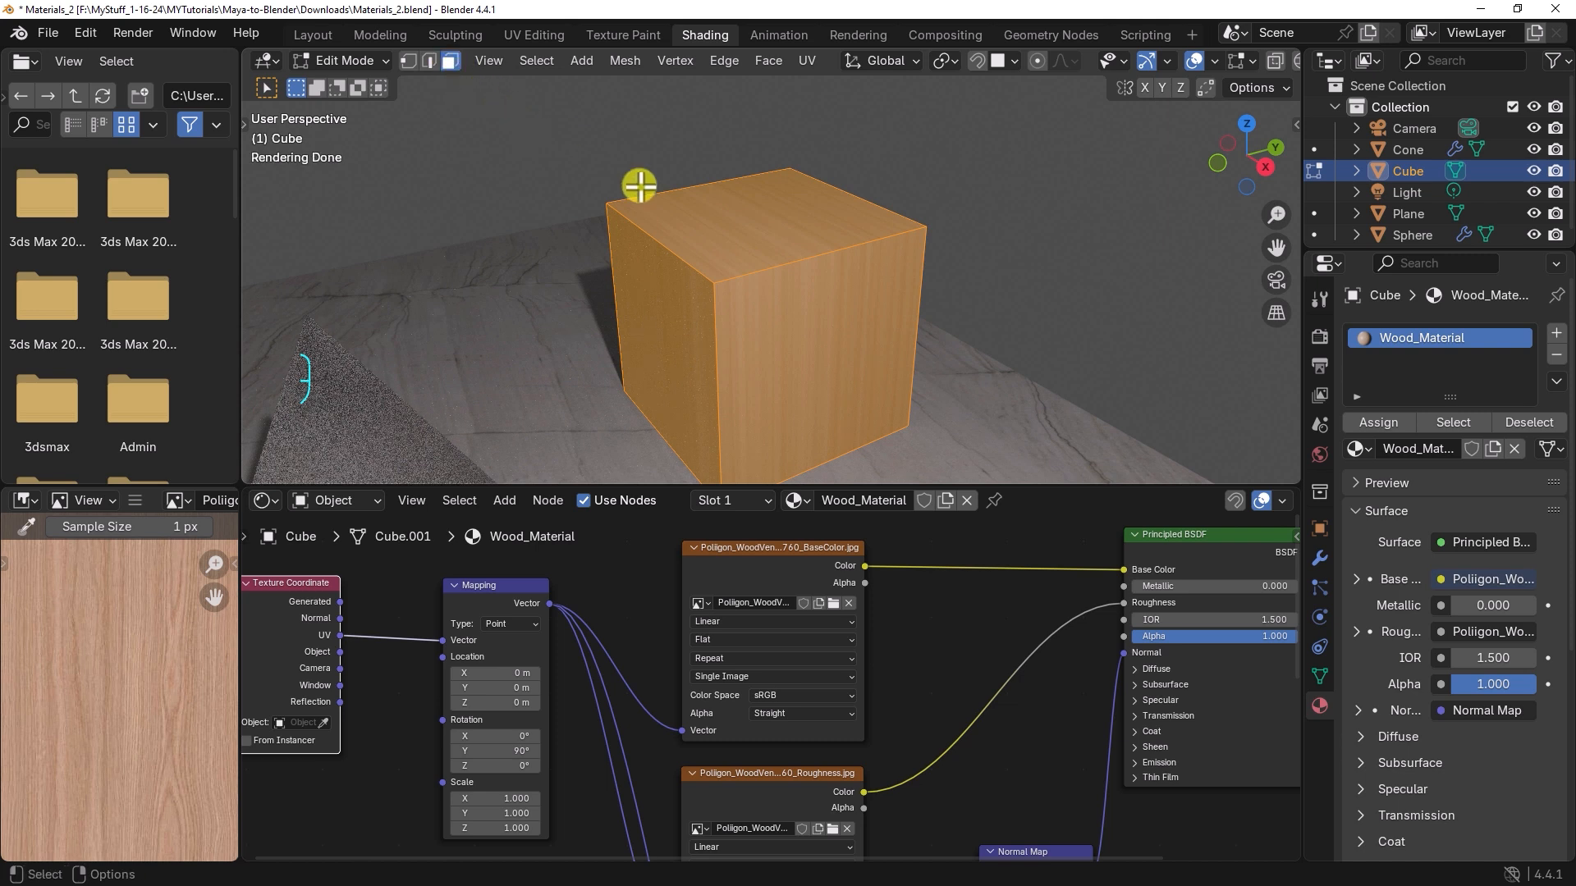
click(747, 223)
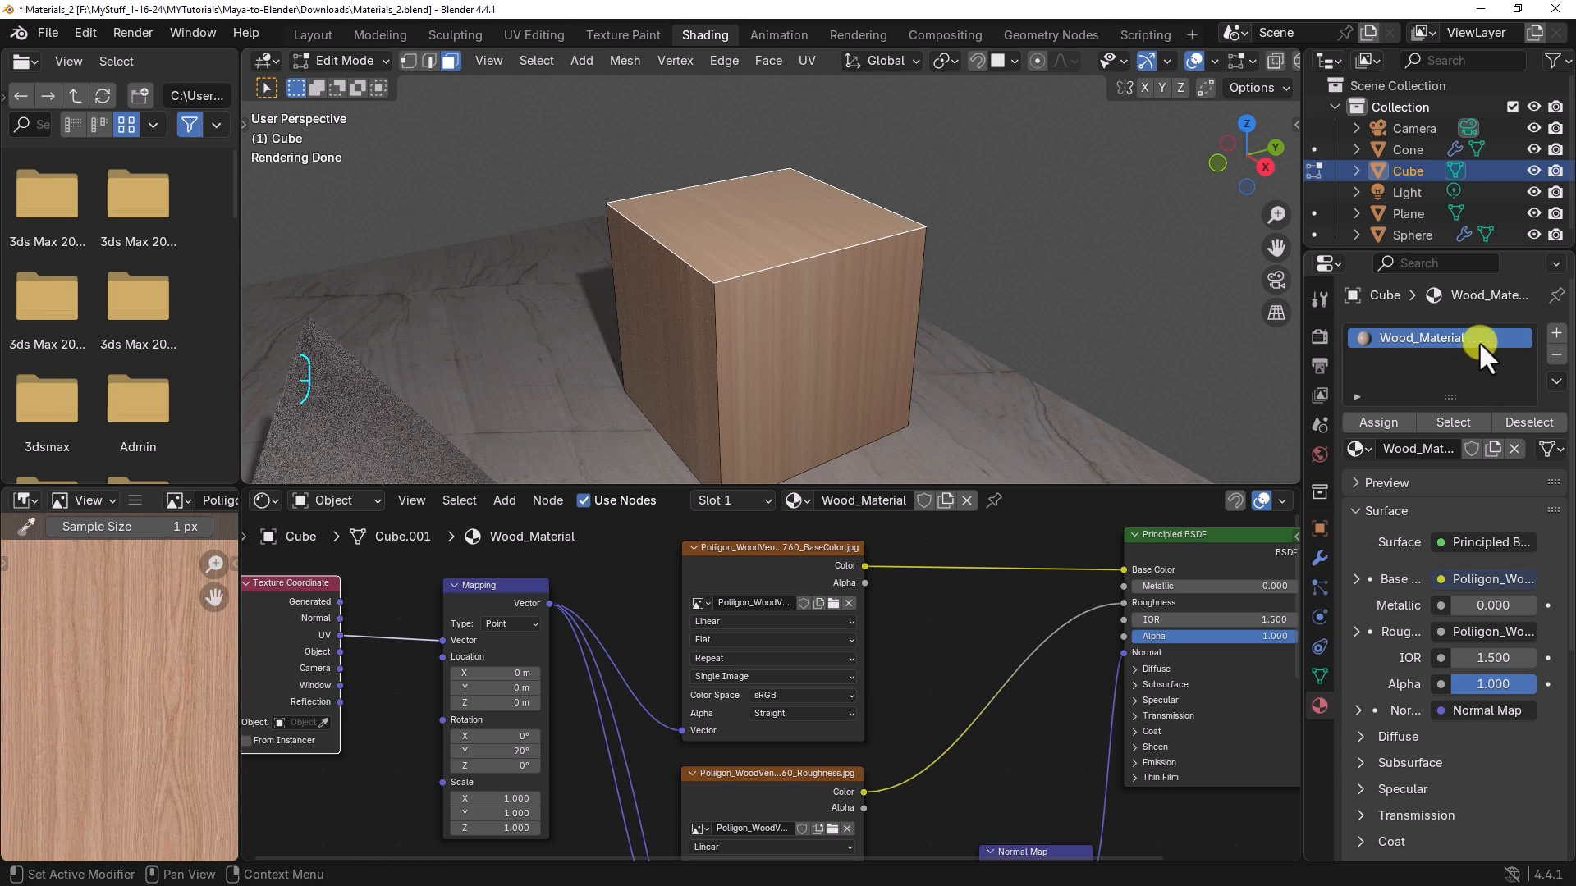
Step: Add a second material slot to the cube with a new material named Cube_Top
click(1556, 333)
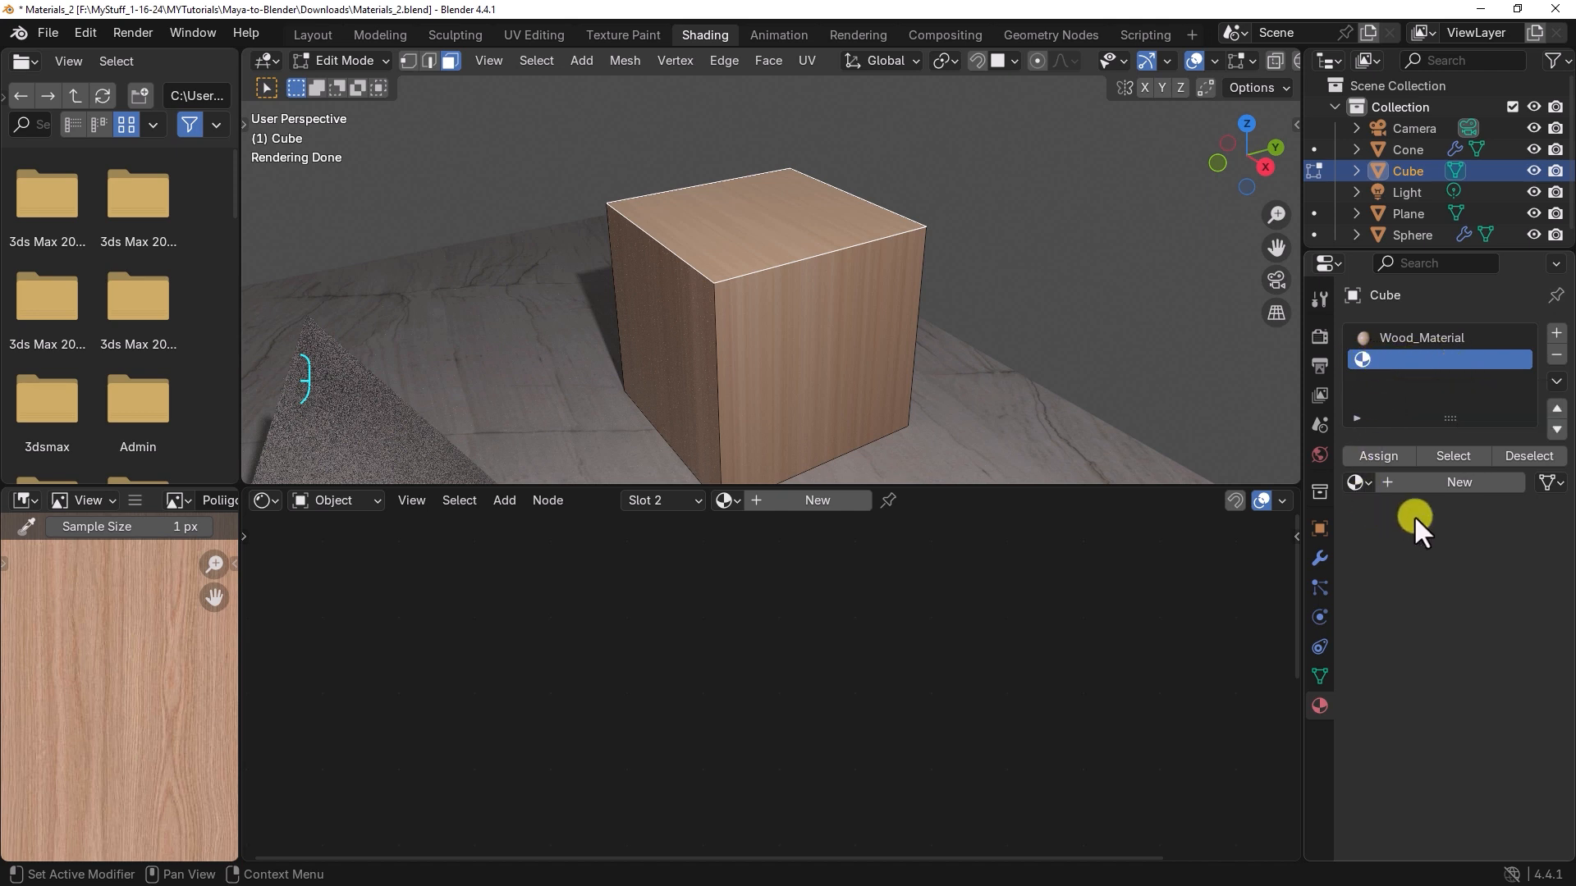
click(1457, 484)
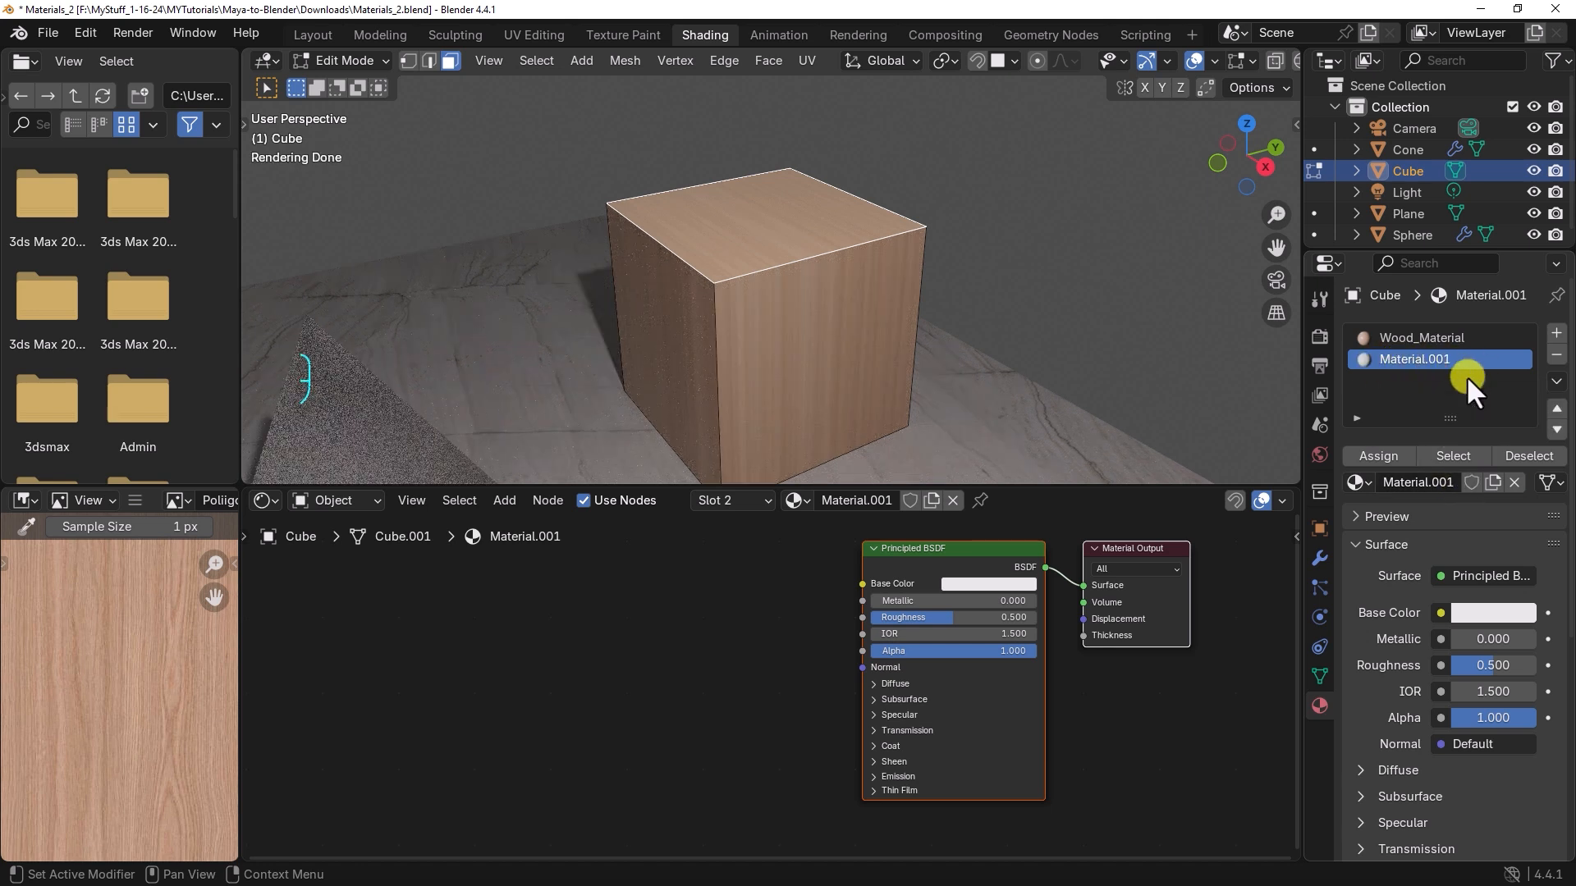
double_click(1436, 359)
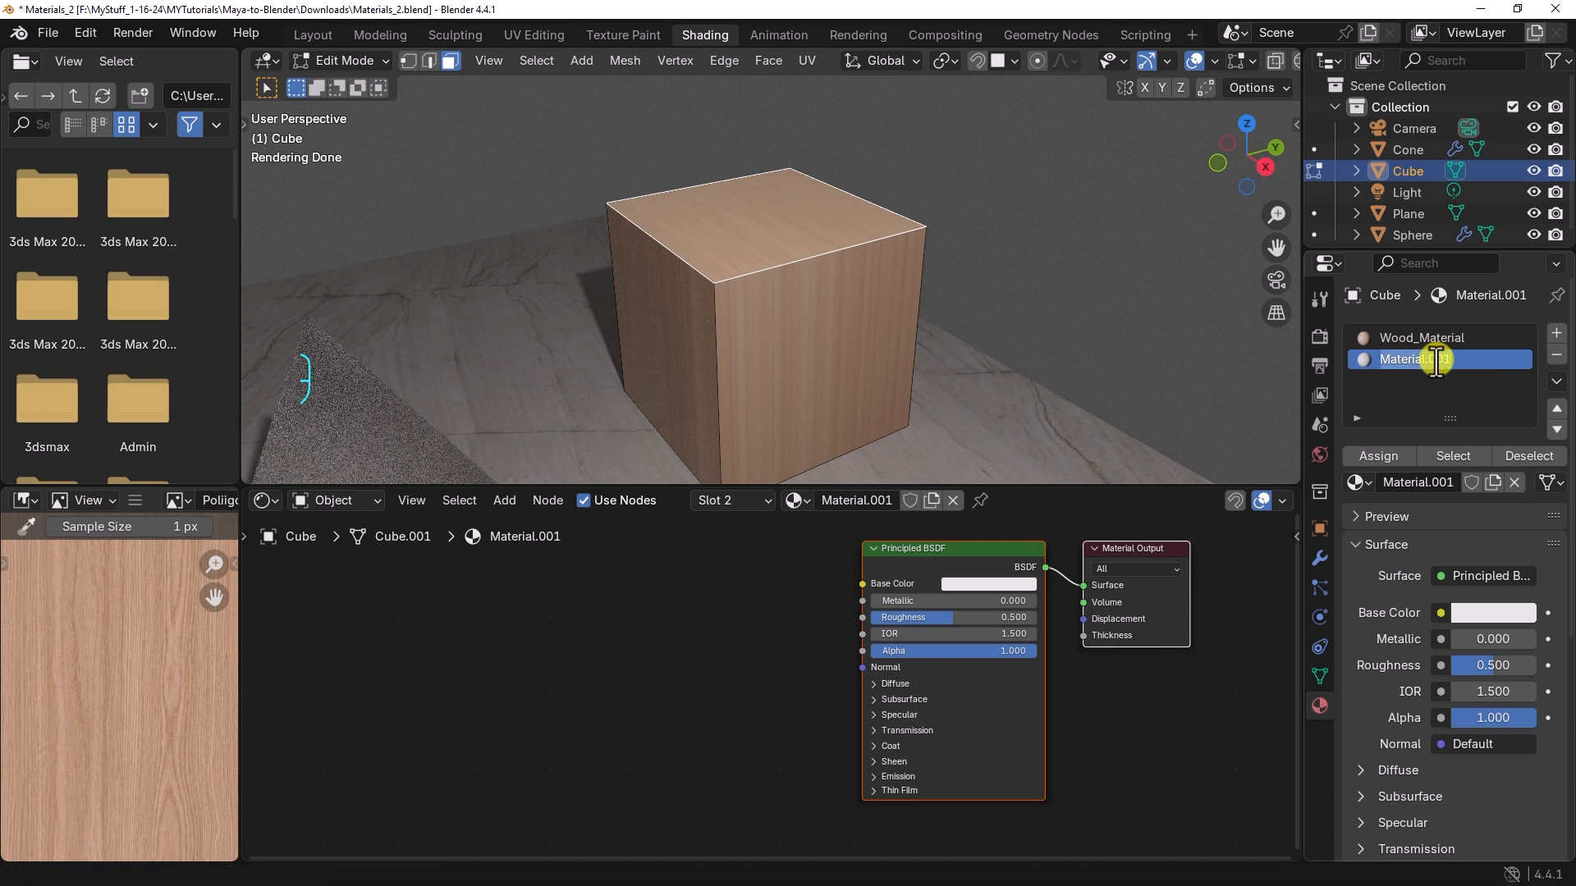
text(Cube_T)
key(BackSpace)
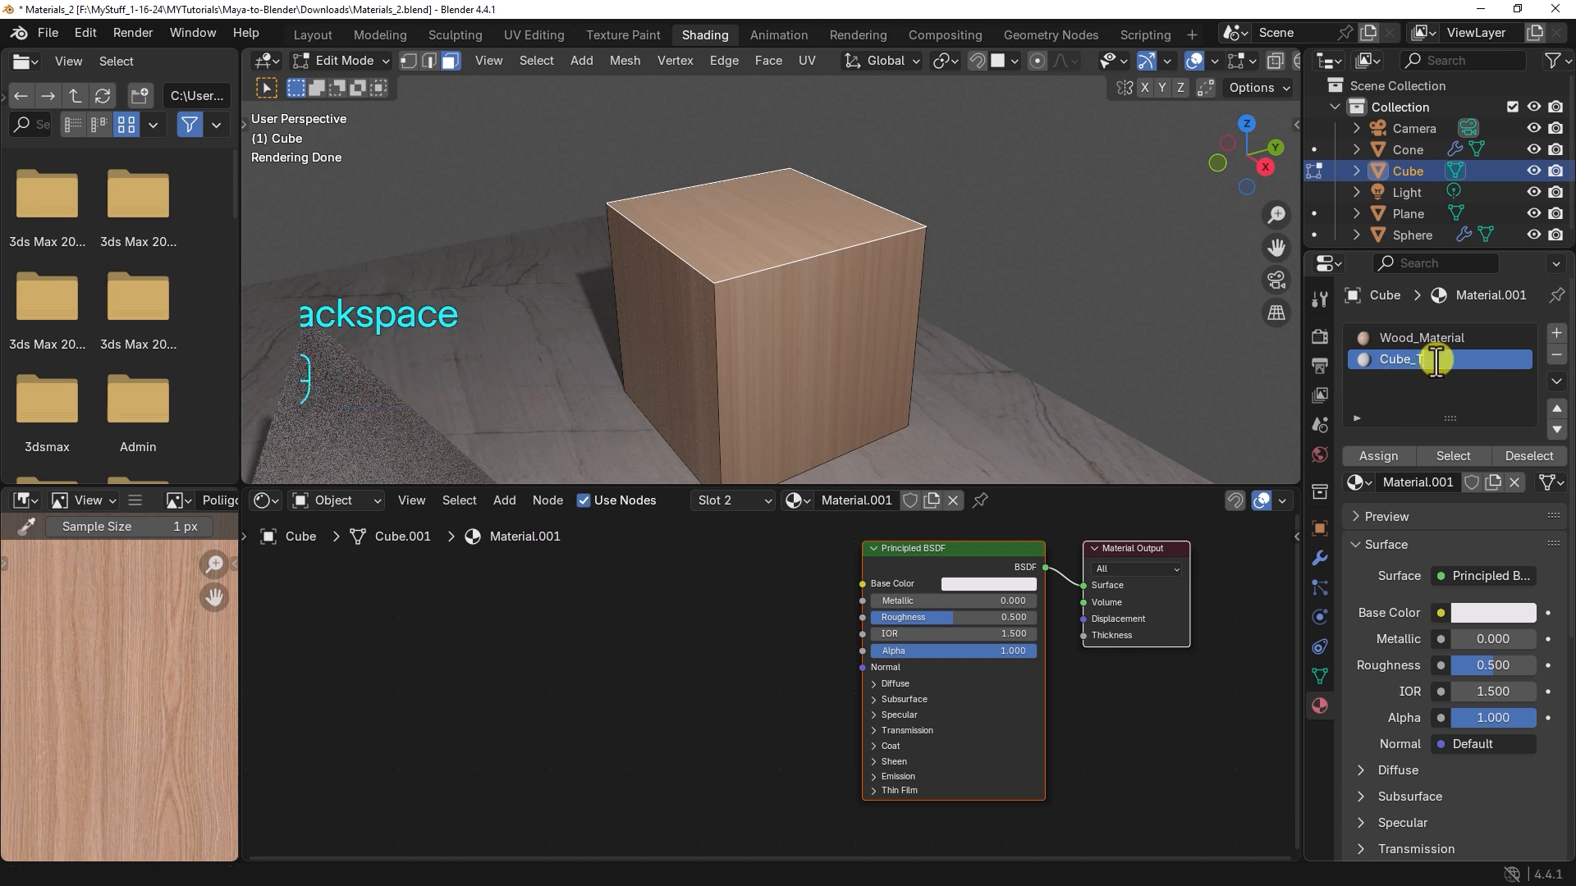
text(op)
key(Return)
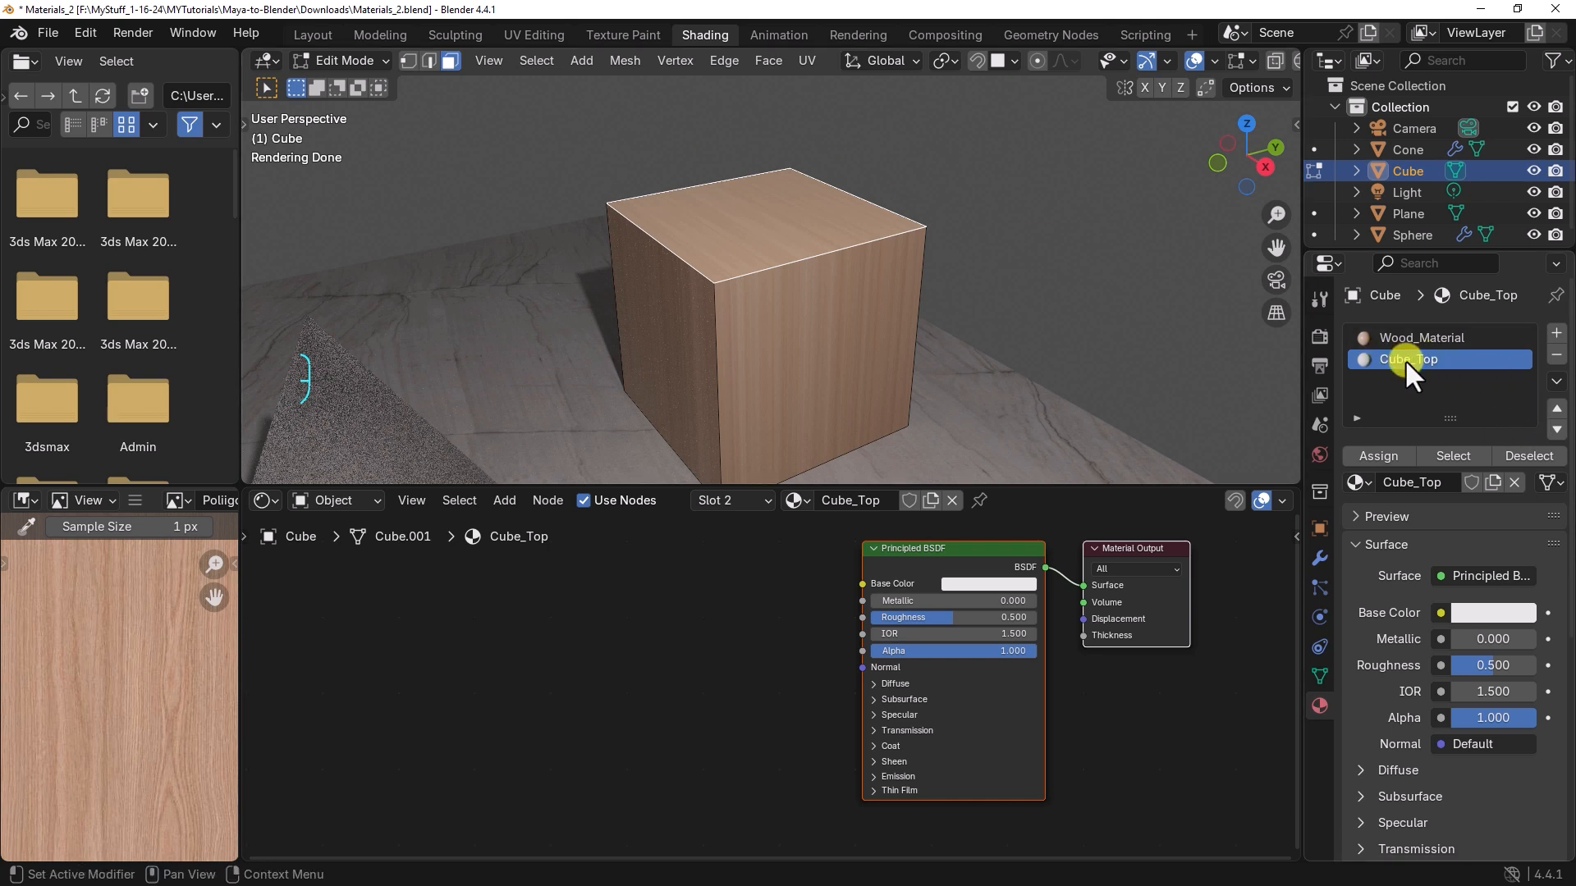
Step: Assign Cube_Top to the cube's selected top face, give it a bright blue base color, and return to Object Mode
click(1385, 460)
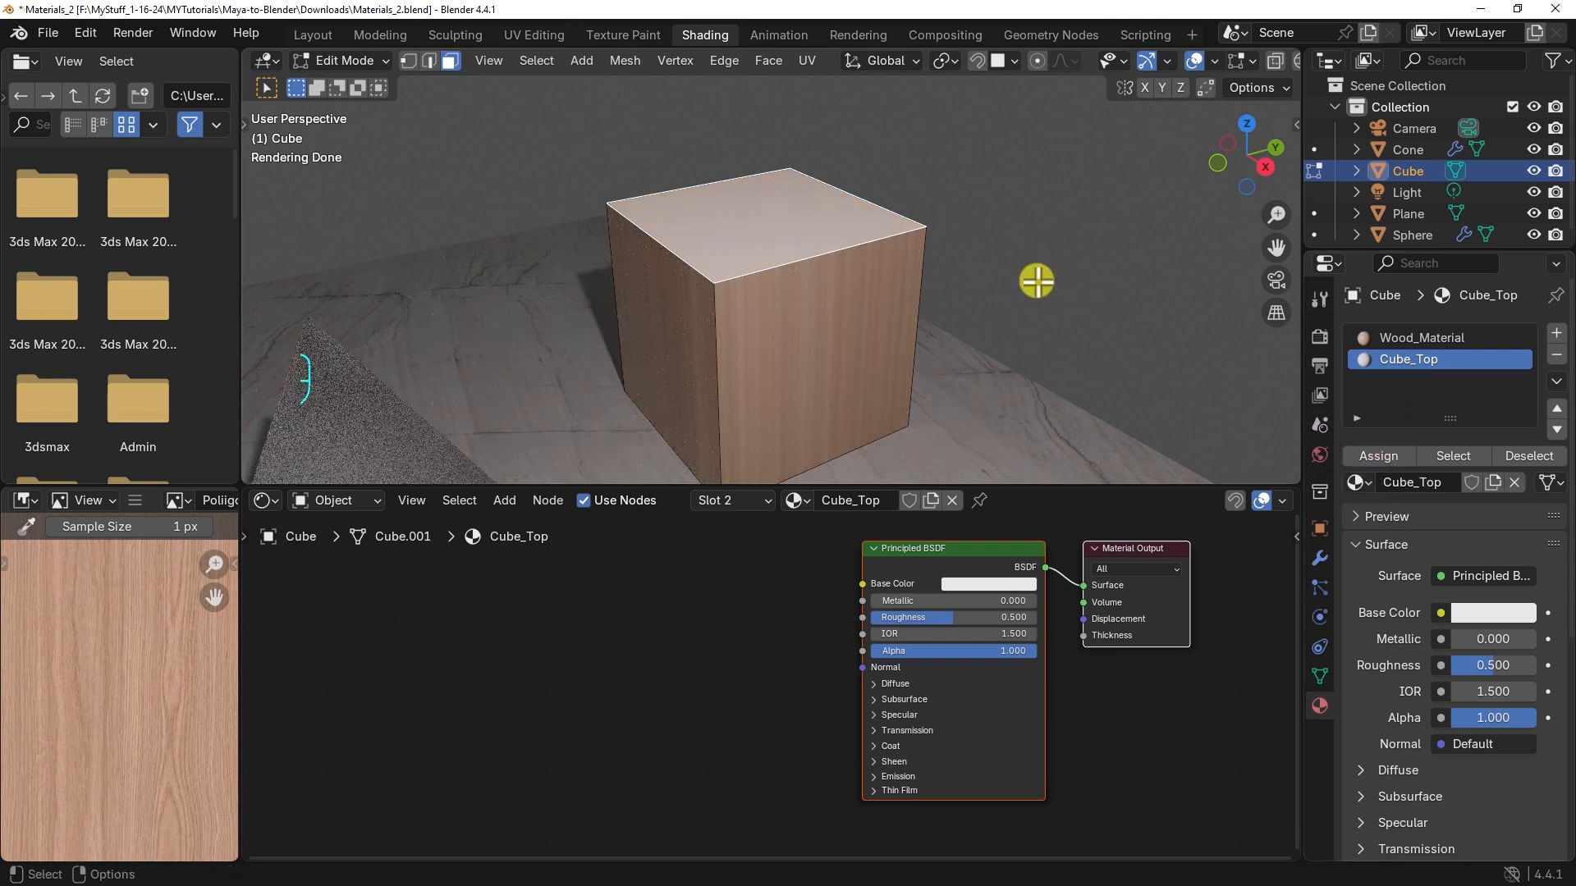
click(1471, 612)
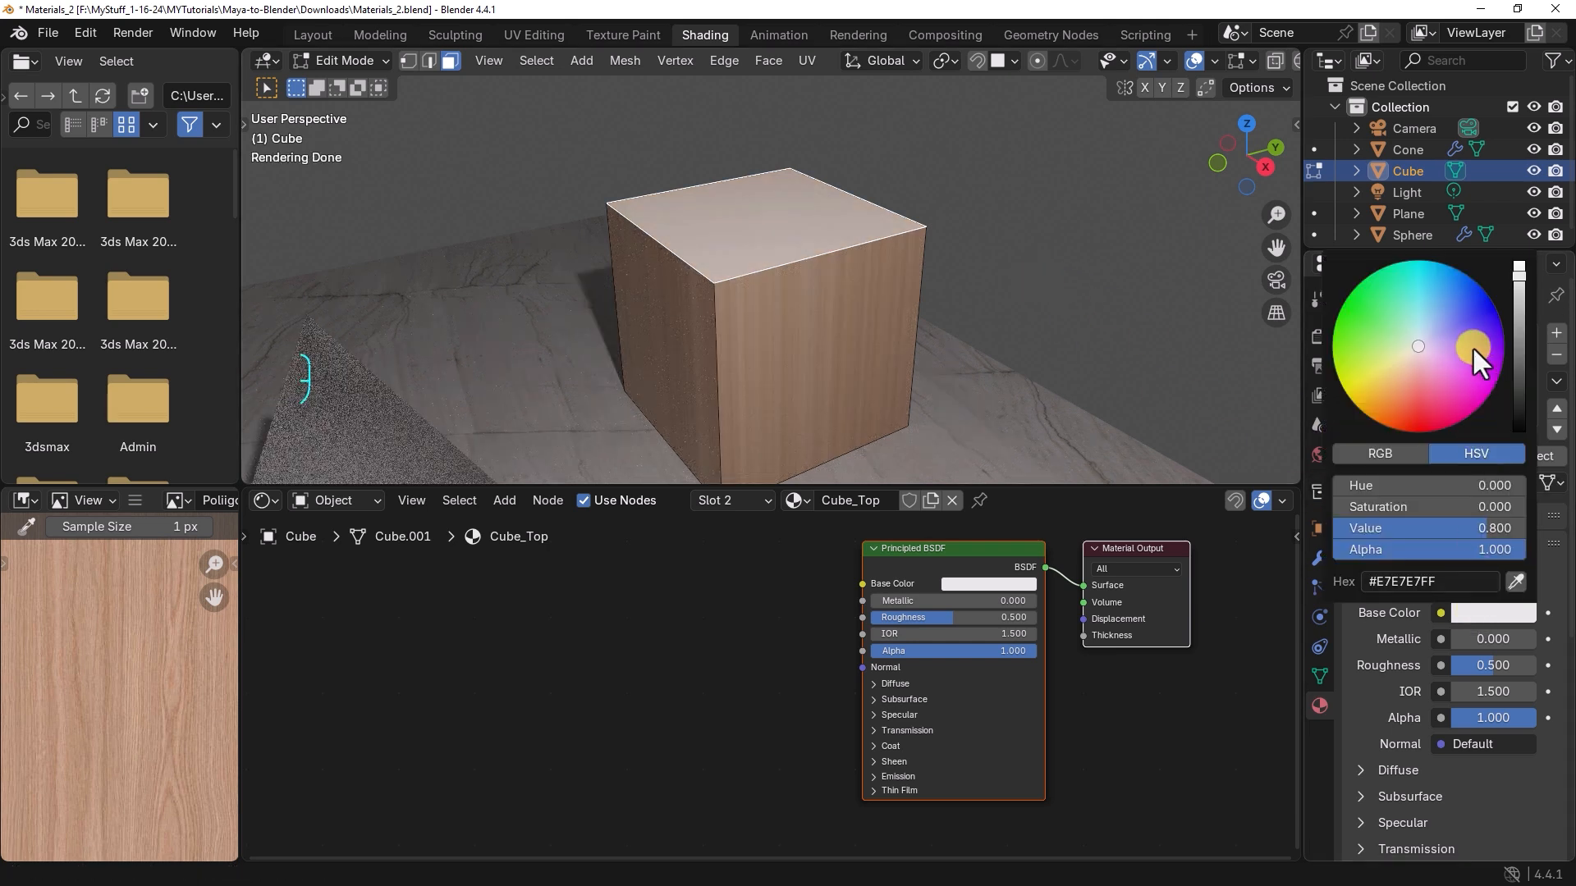
drag(1456, 308, 1464, 284)
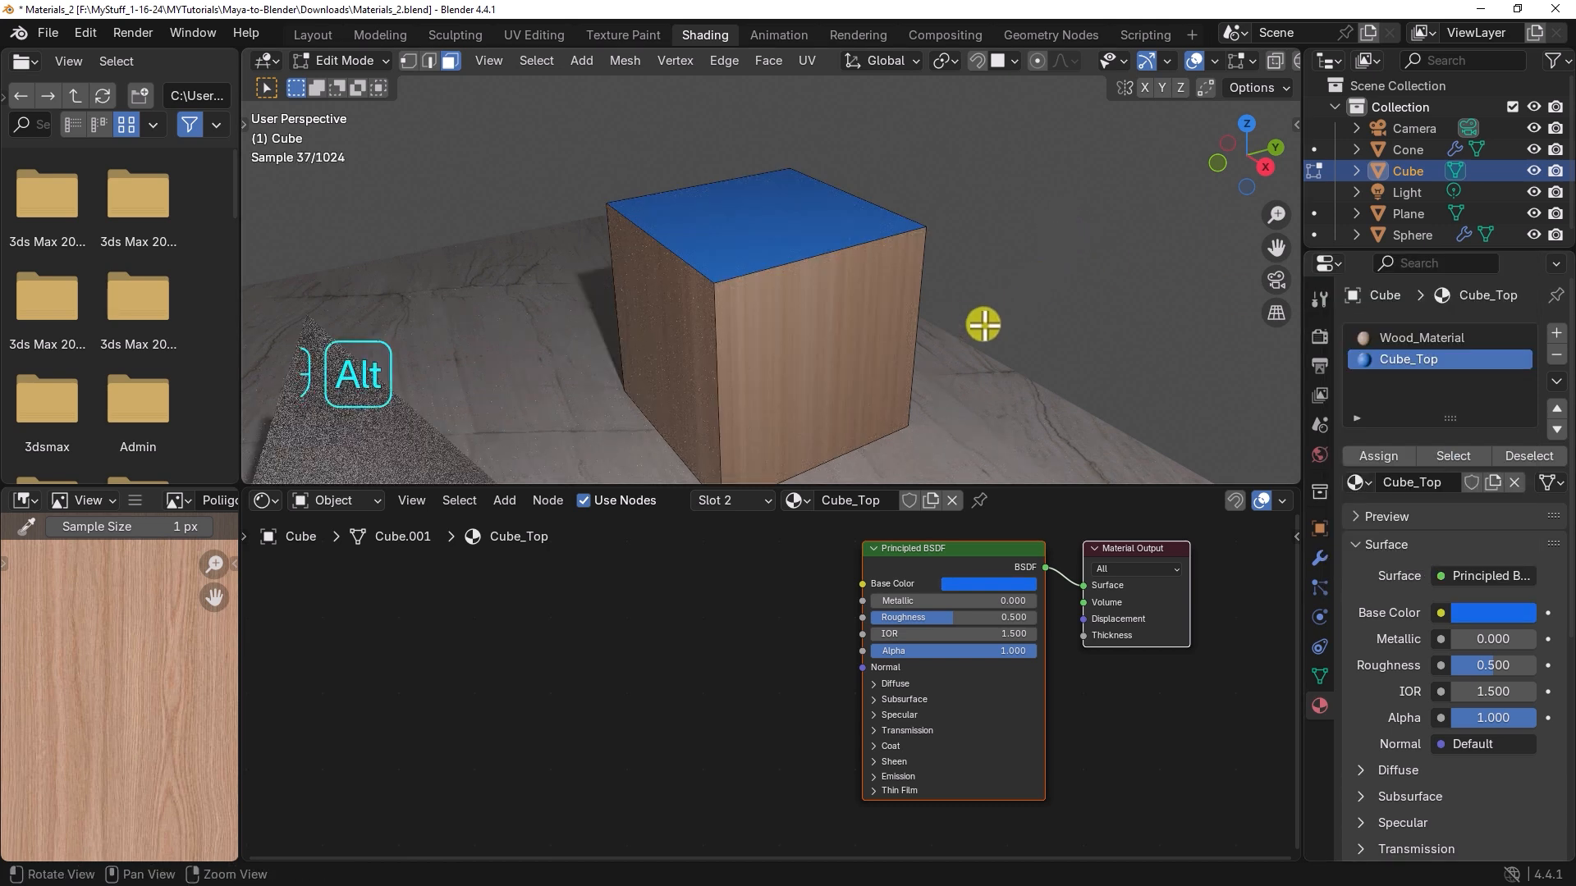
alt+middle_drag(982, 323, 910, 352)
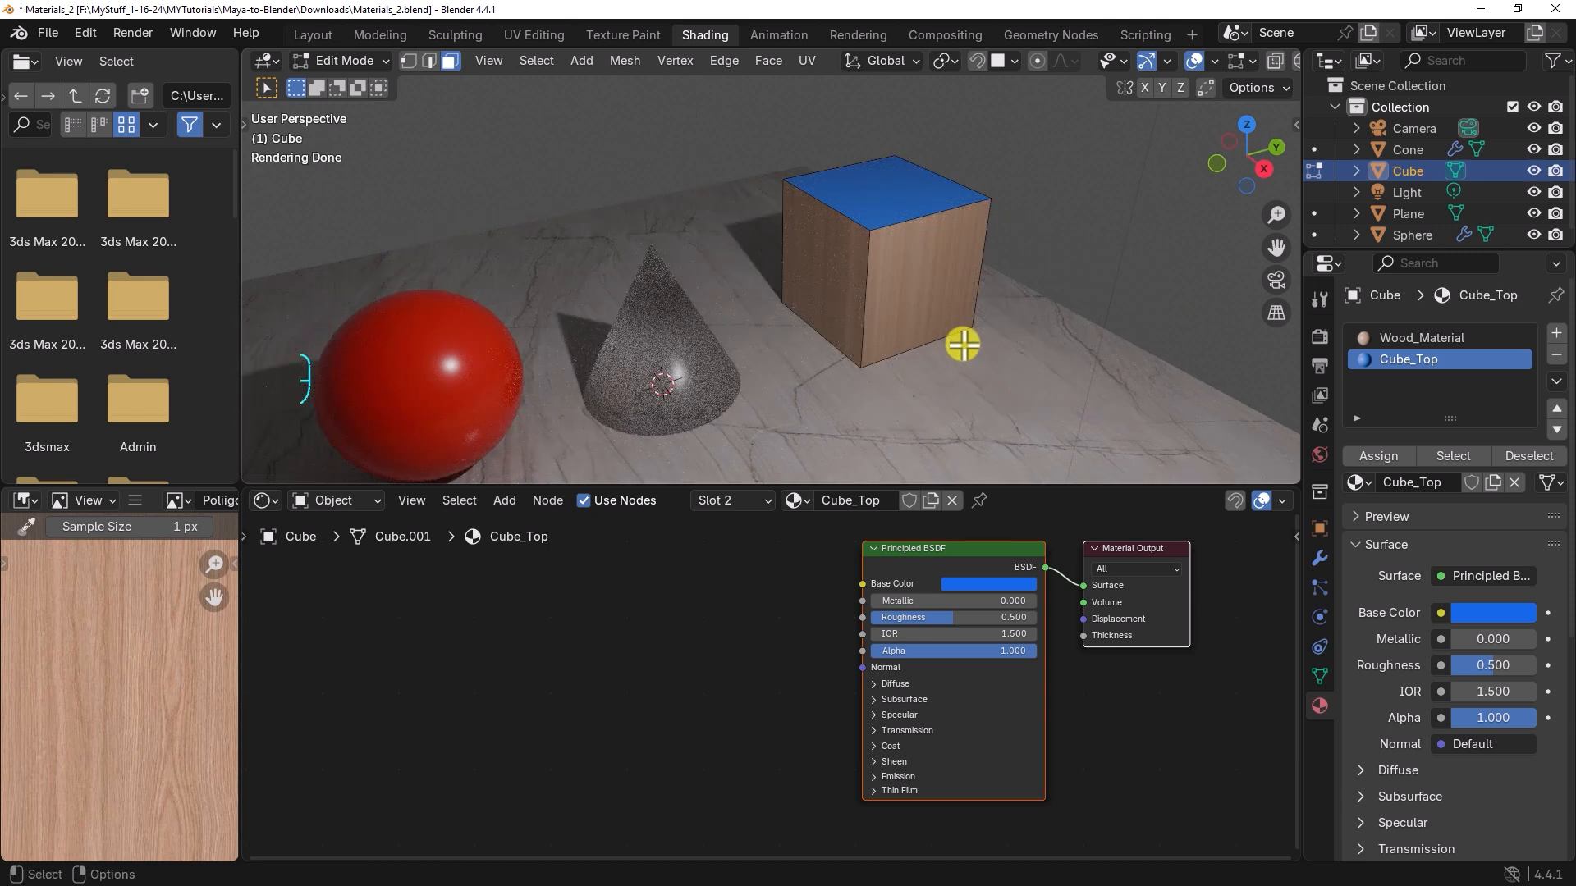
key(Tab)
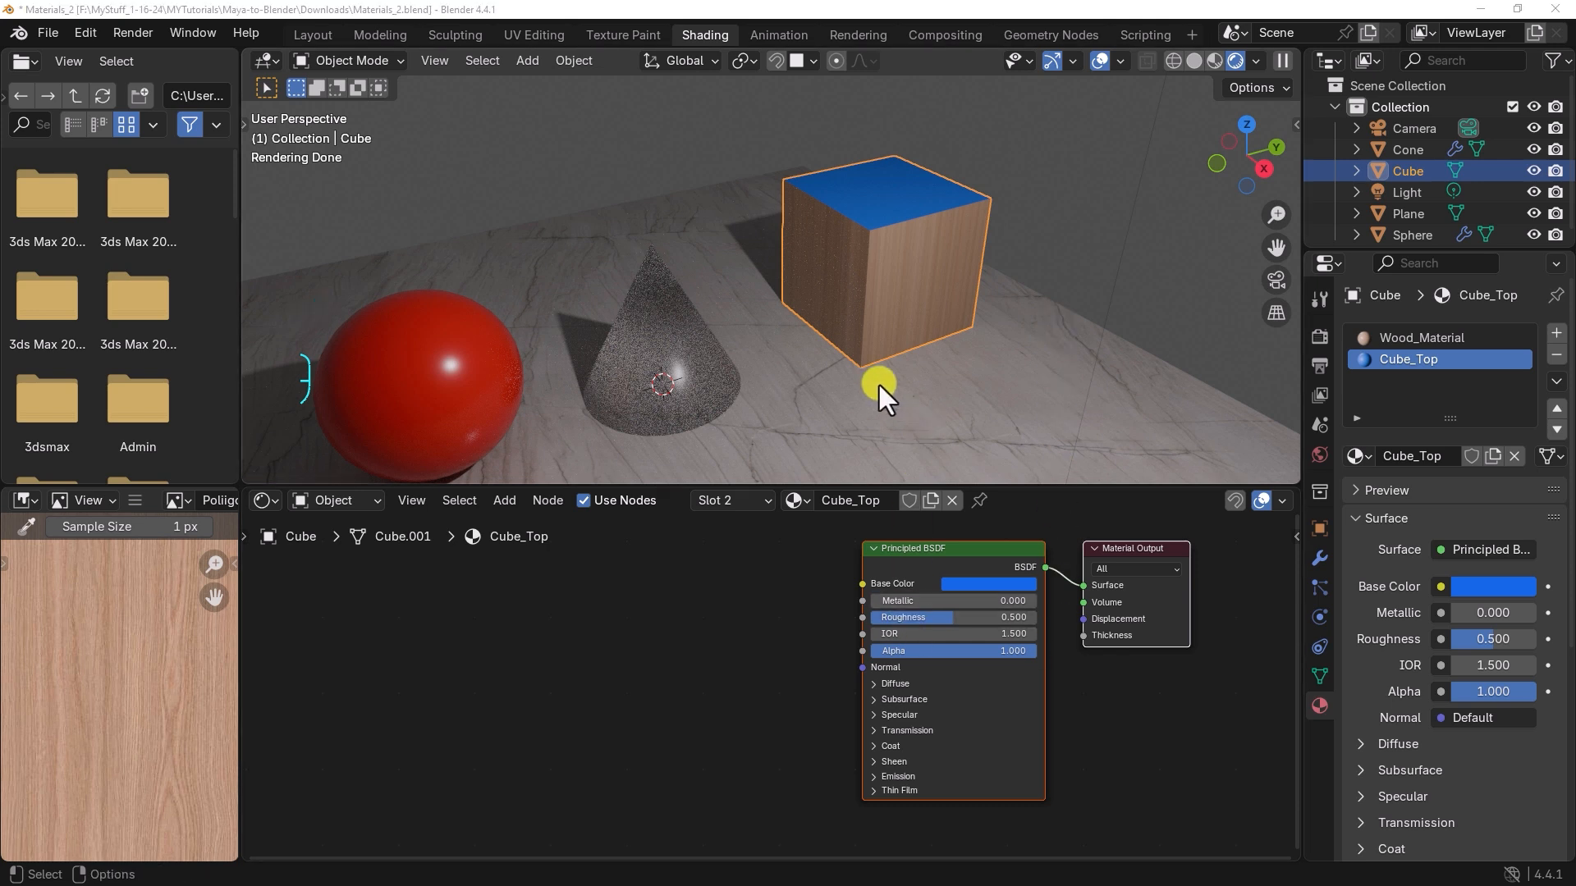
alt+middle_drag(879, 385, 804, 328)
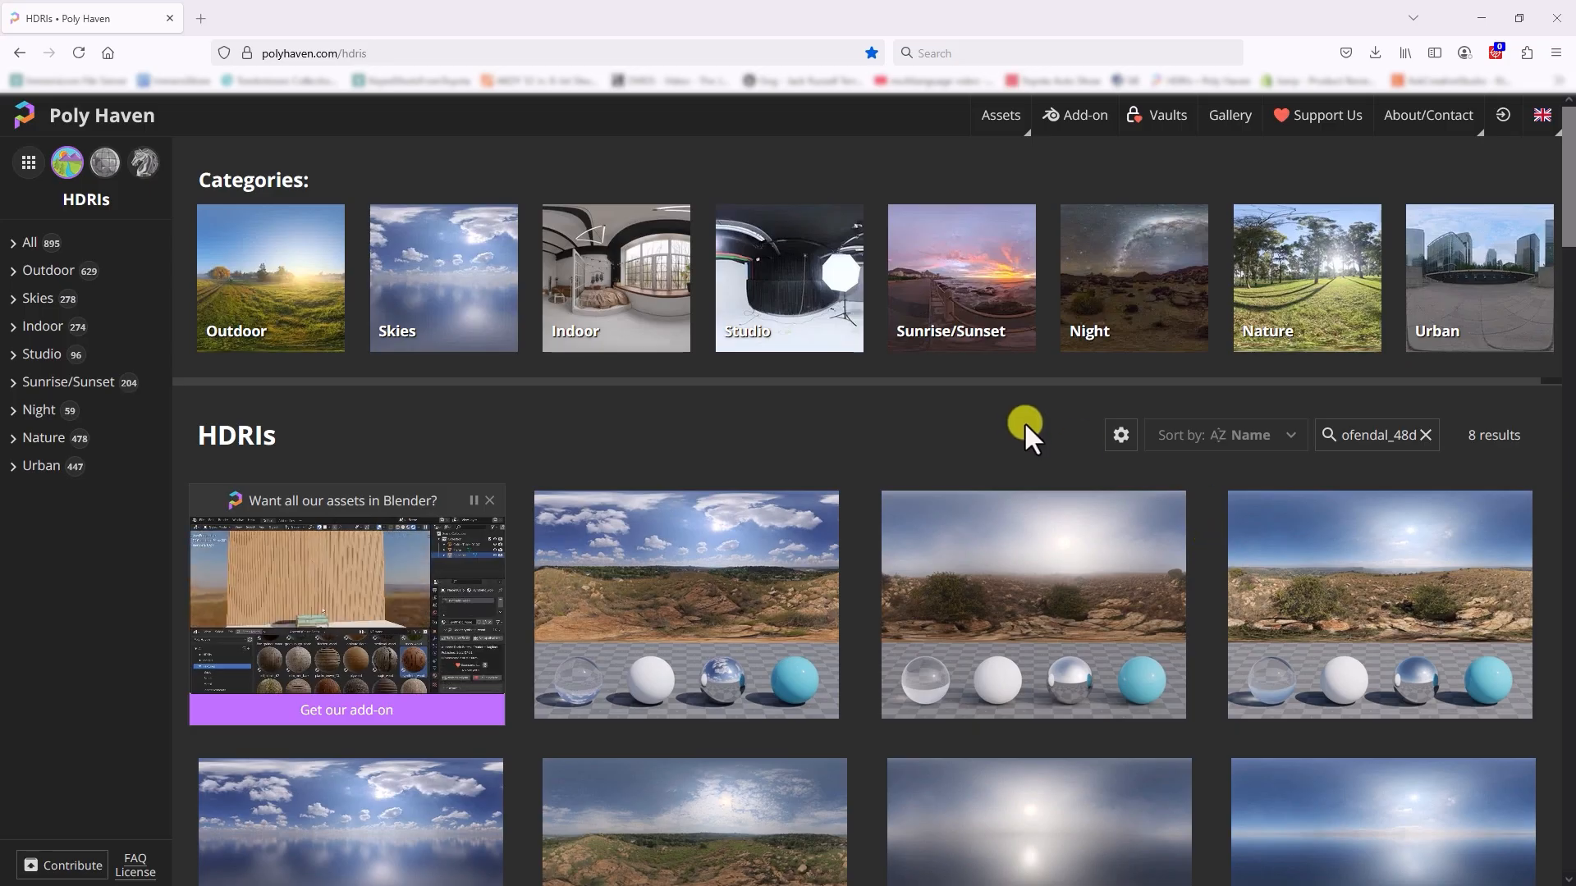
Step: Switch to the Poly Haven HDRIs page in the browser and open Kloofendal 48d Partly Cloudy (Pure Sky)
scroll(1024, 421, down, 4)
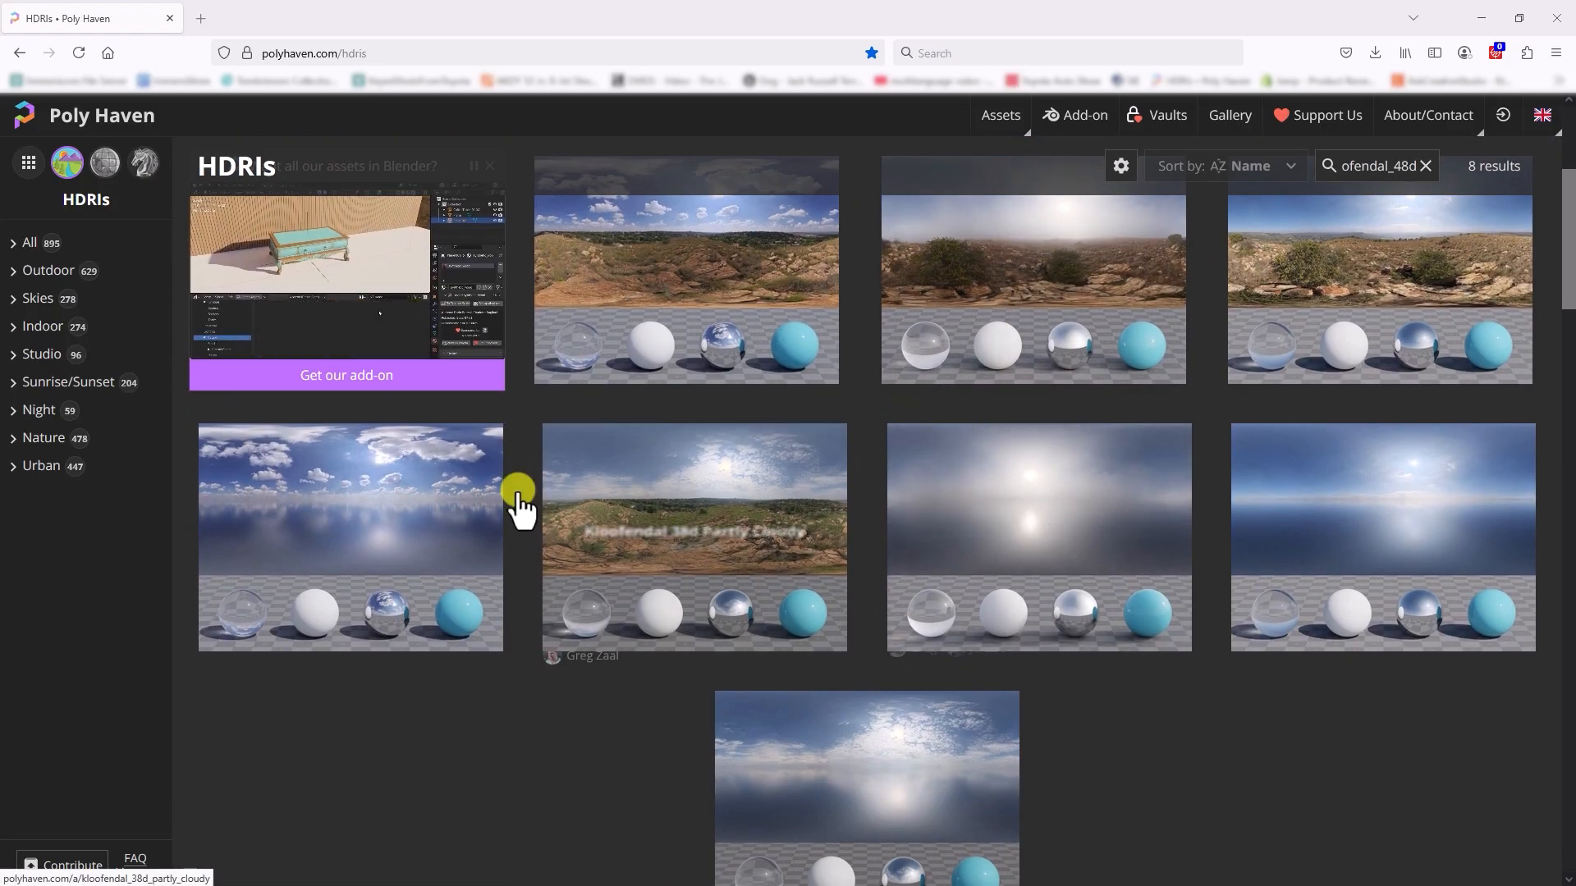
click(376, 503)
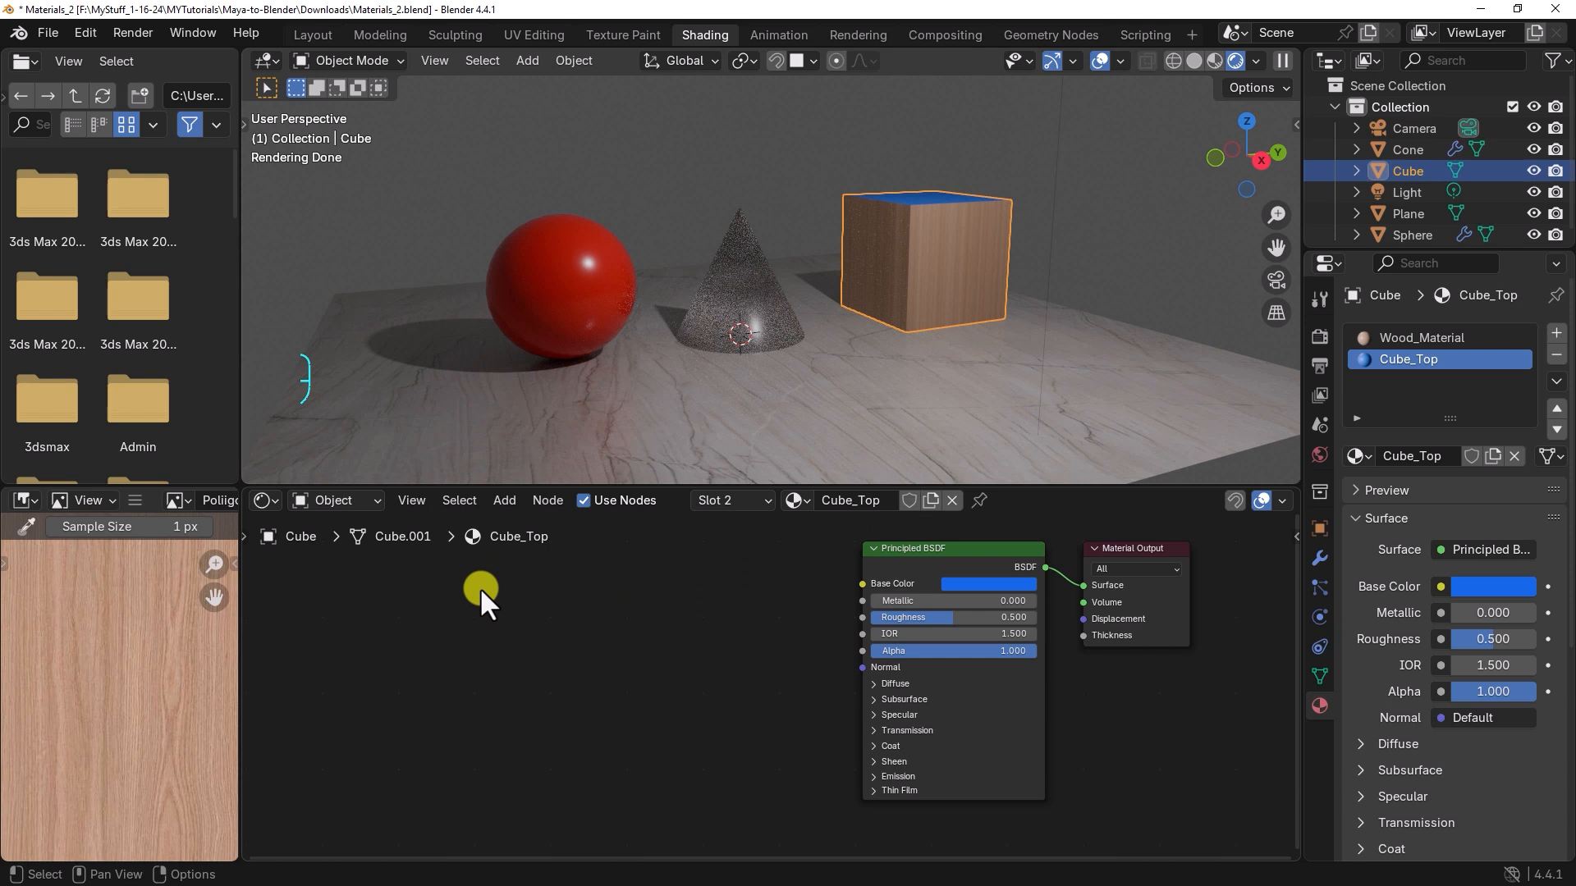
Step: Switch back to Blender and change the Shader Editor's shader type to World, showing the Background and World Output nodes
click(343, 499)
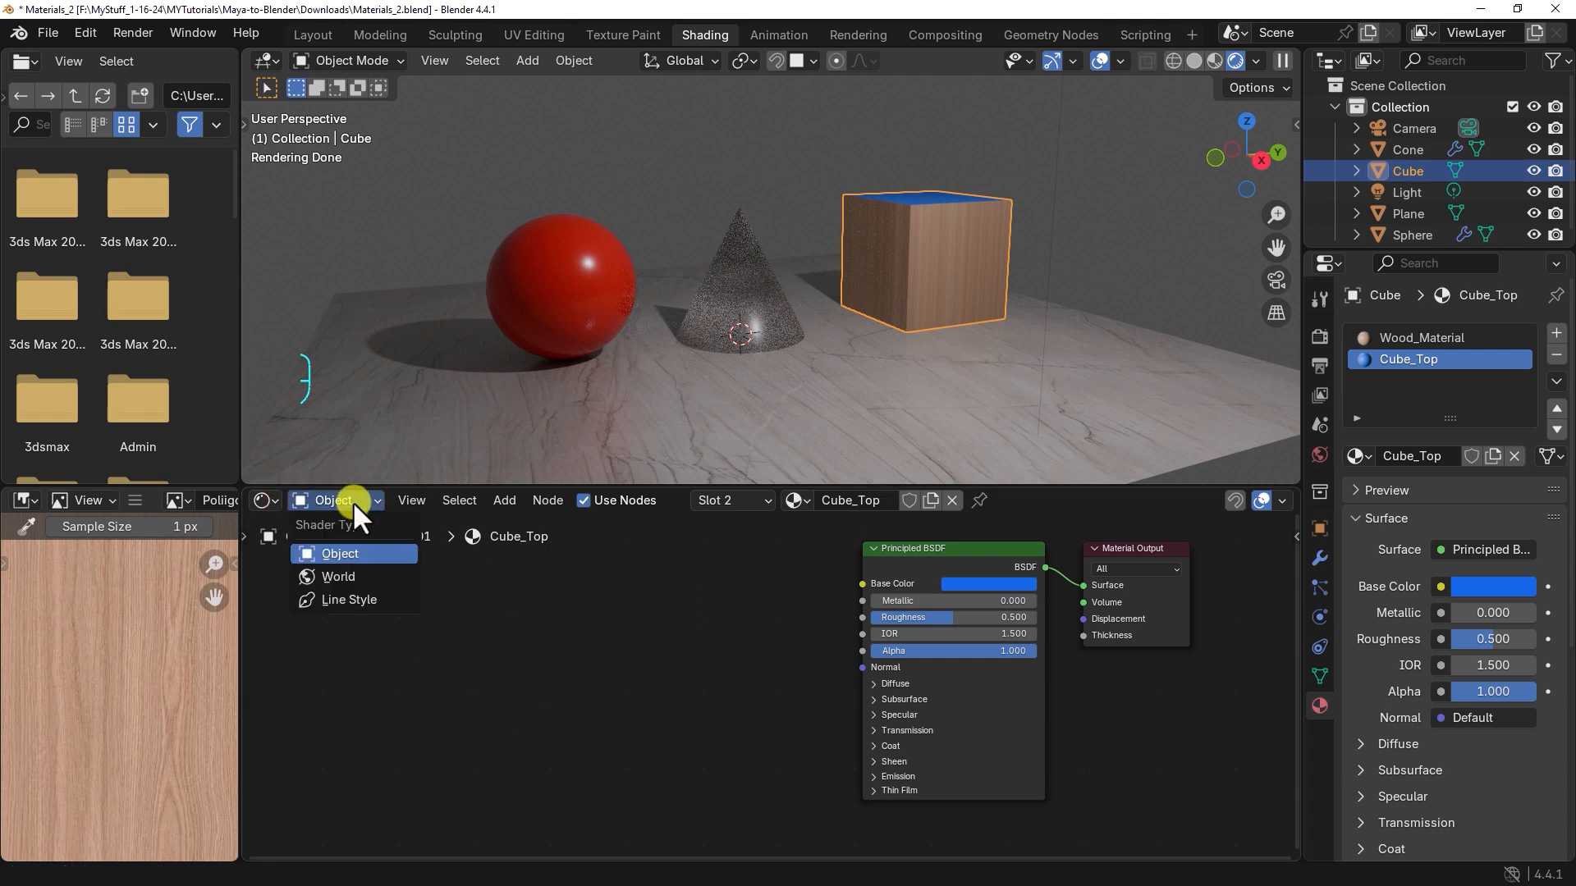
click(343, 578)
key(Home)
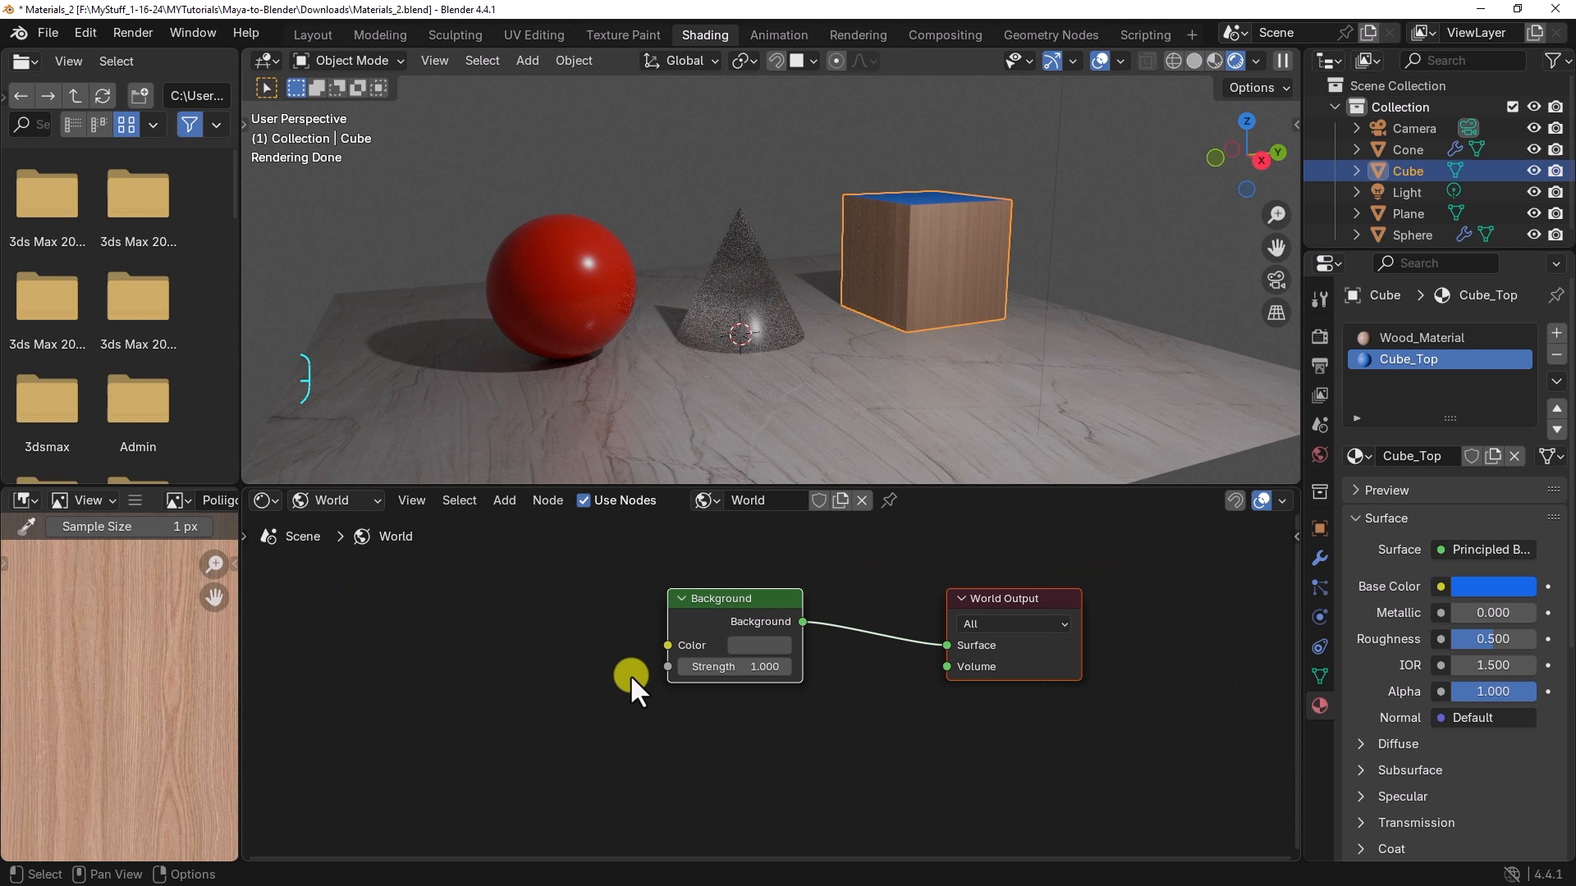
middle_drag(584, 637, 694, 665)
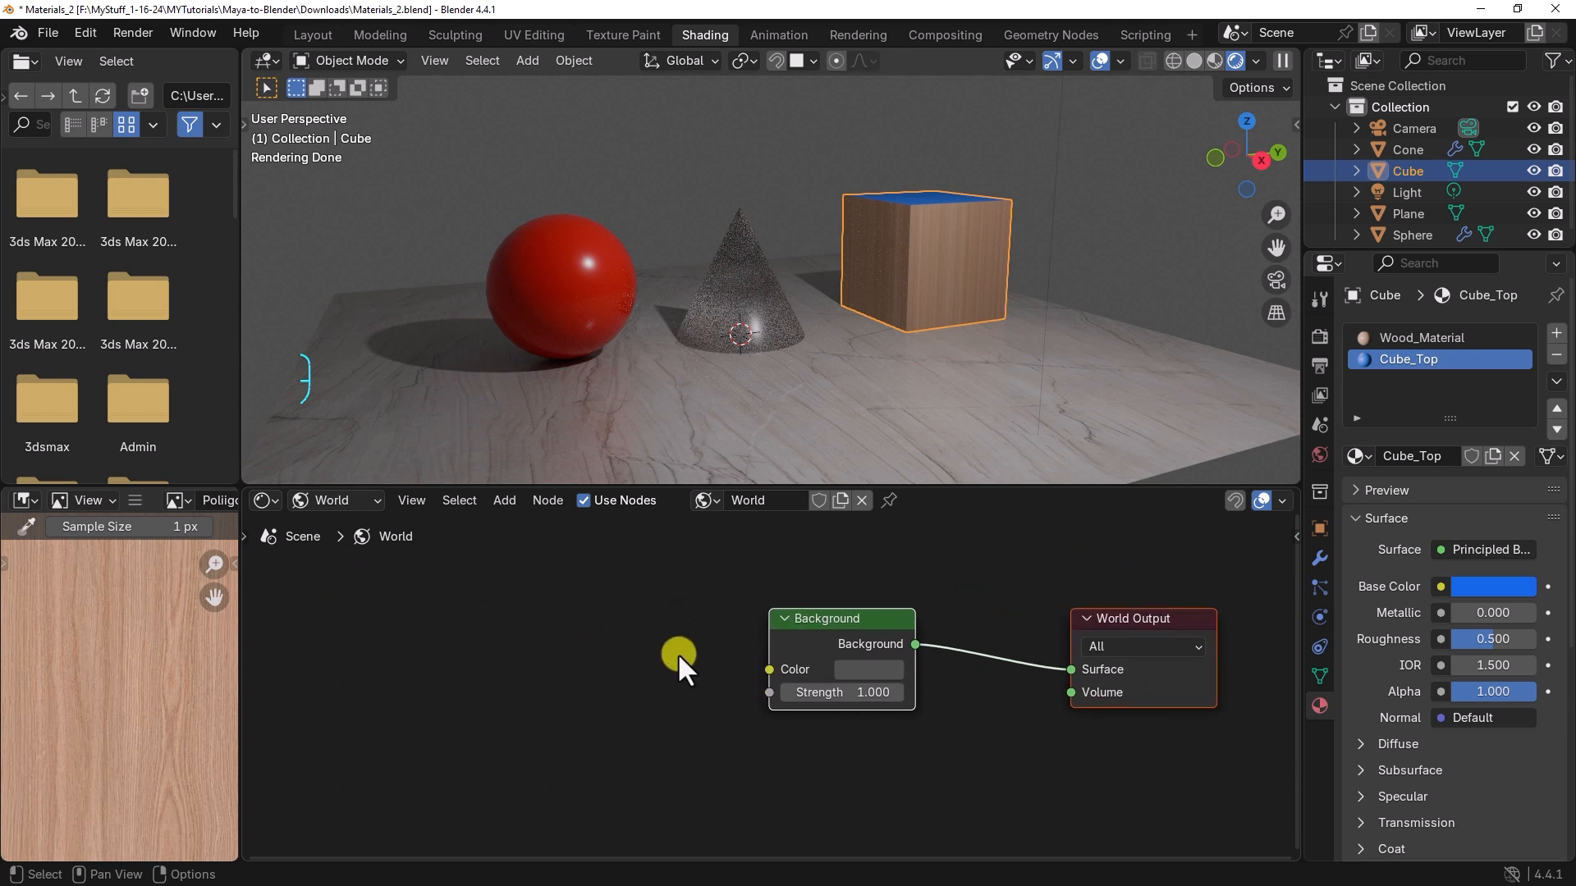
Step: Add an Environment Texture node ahead of the Background node in the world shader
key(shift+a)
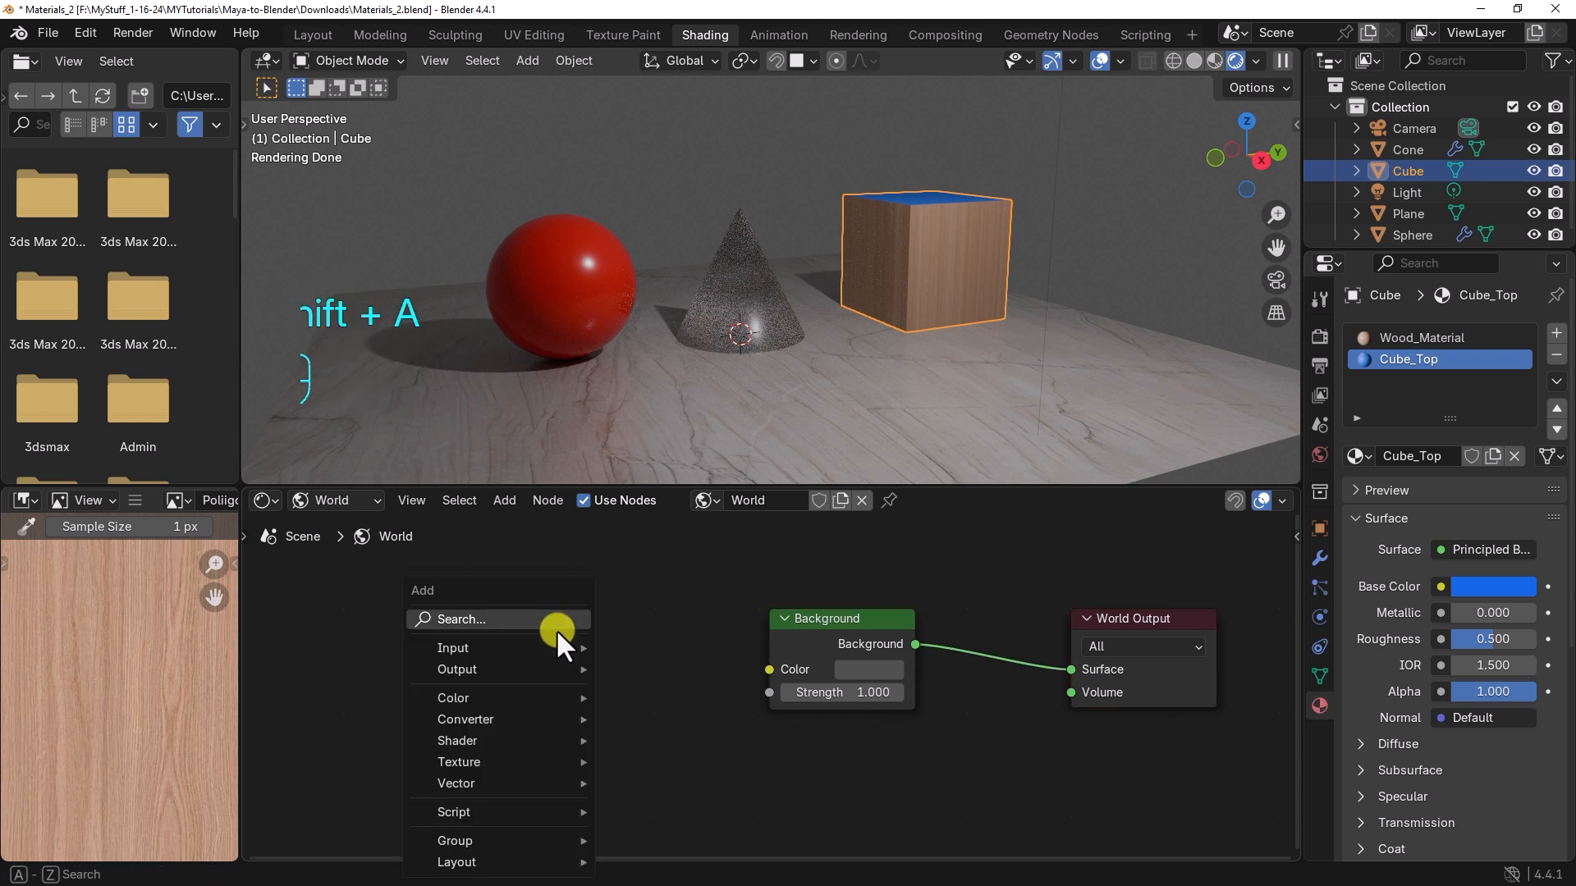
mouse_move(486, 760)
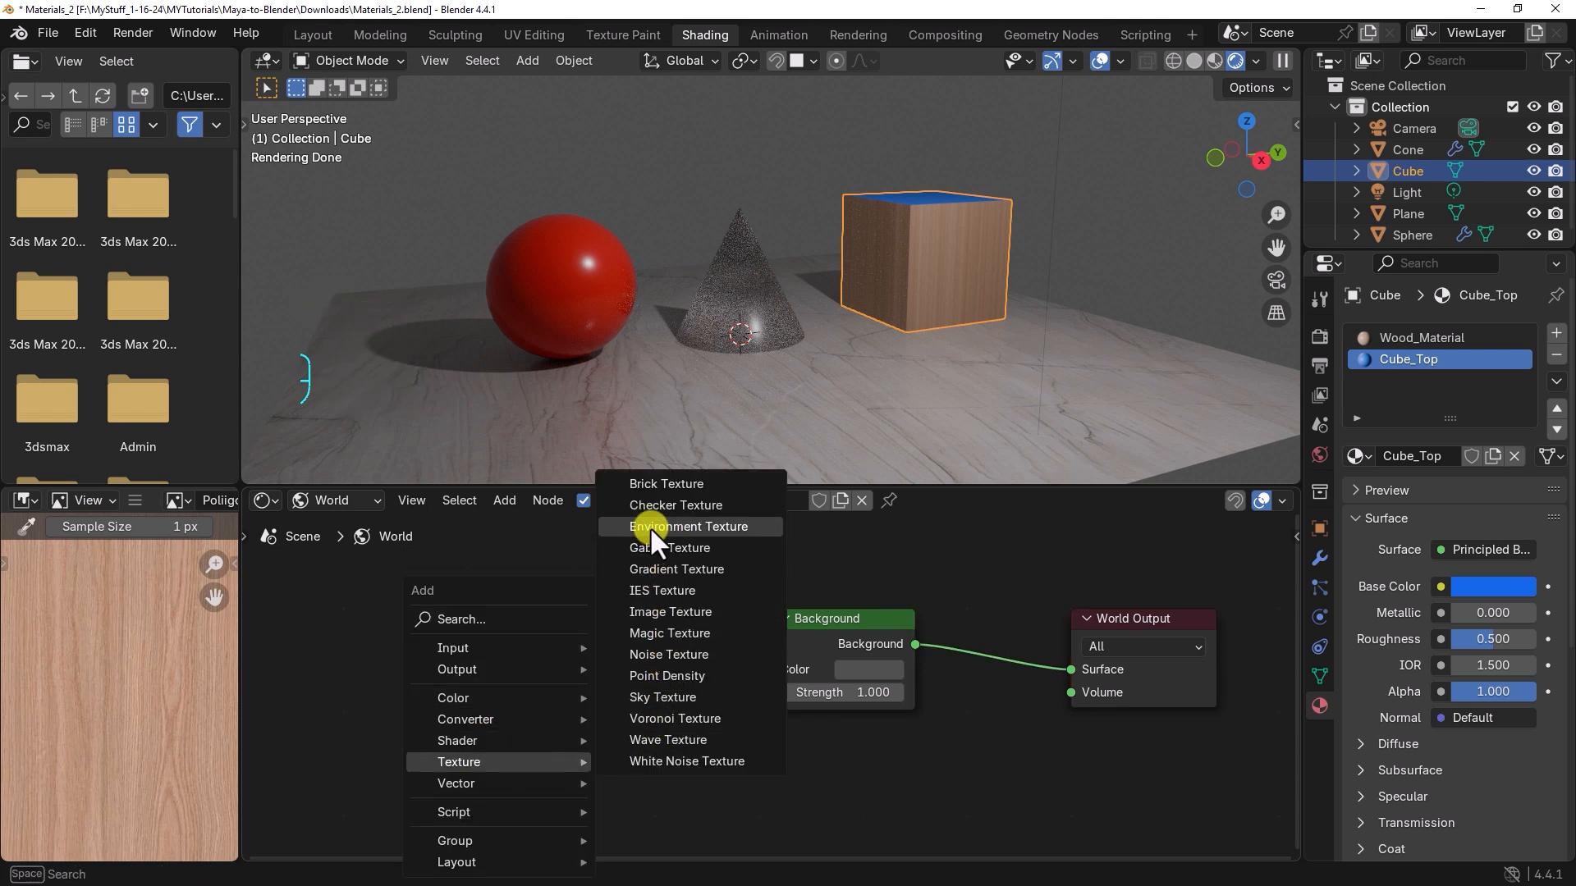
click(706, 526)
click(458, 597)
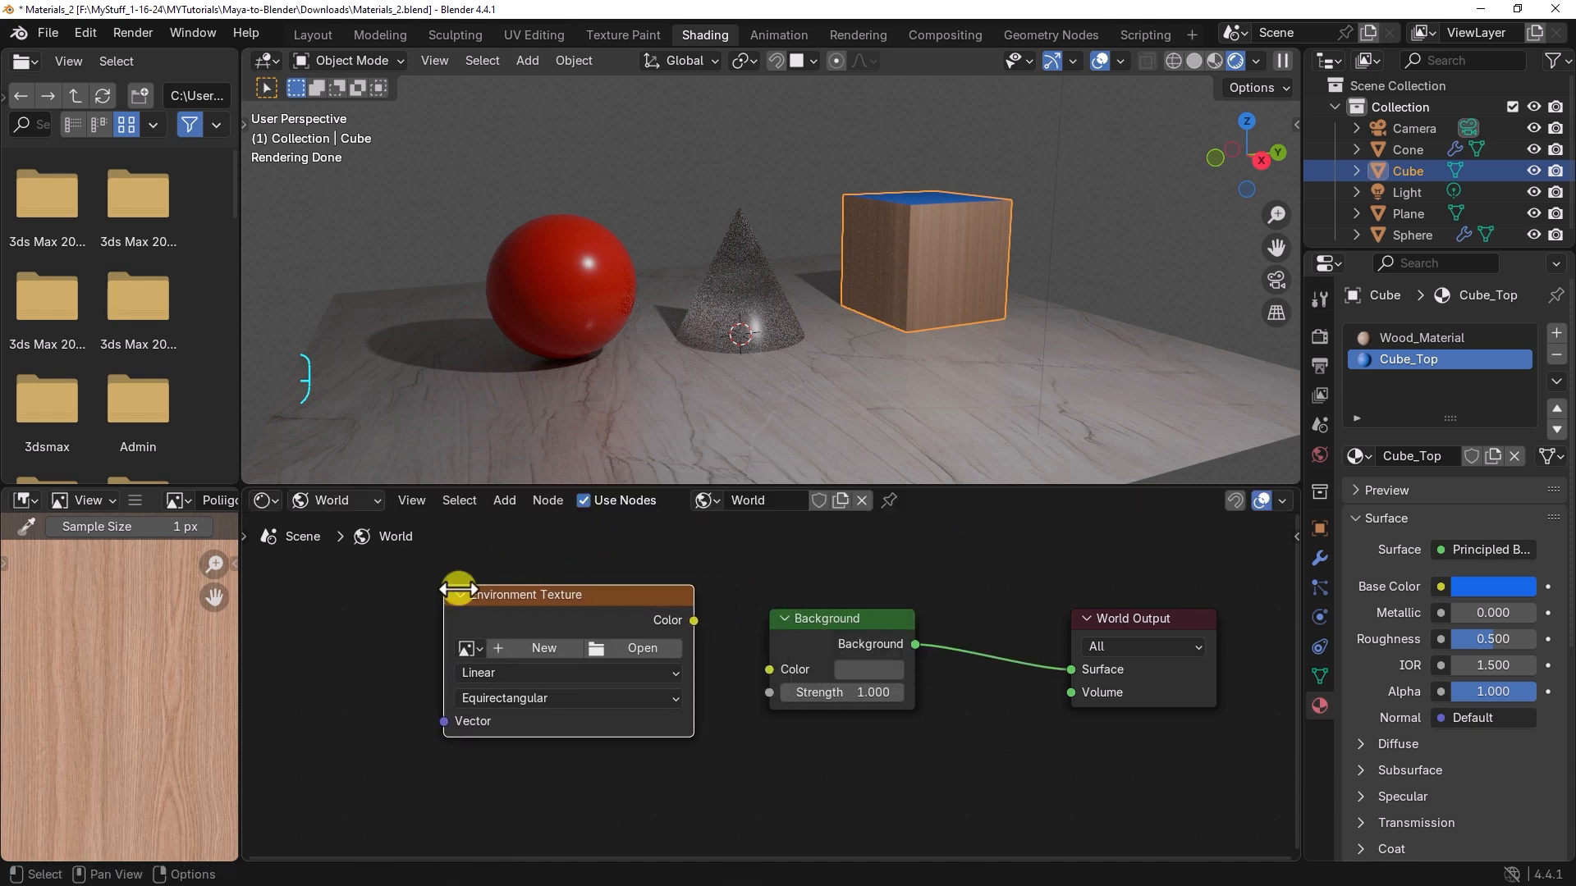
Step: Link the Environment Texture's Color output to the Background Color input and load kloofendal_48d_partly_cloudy_puresky_2k.hdr from the HDRI folder
drag(694, 620, 767, 671)
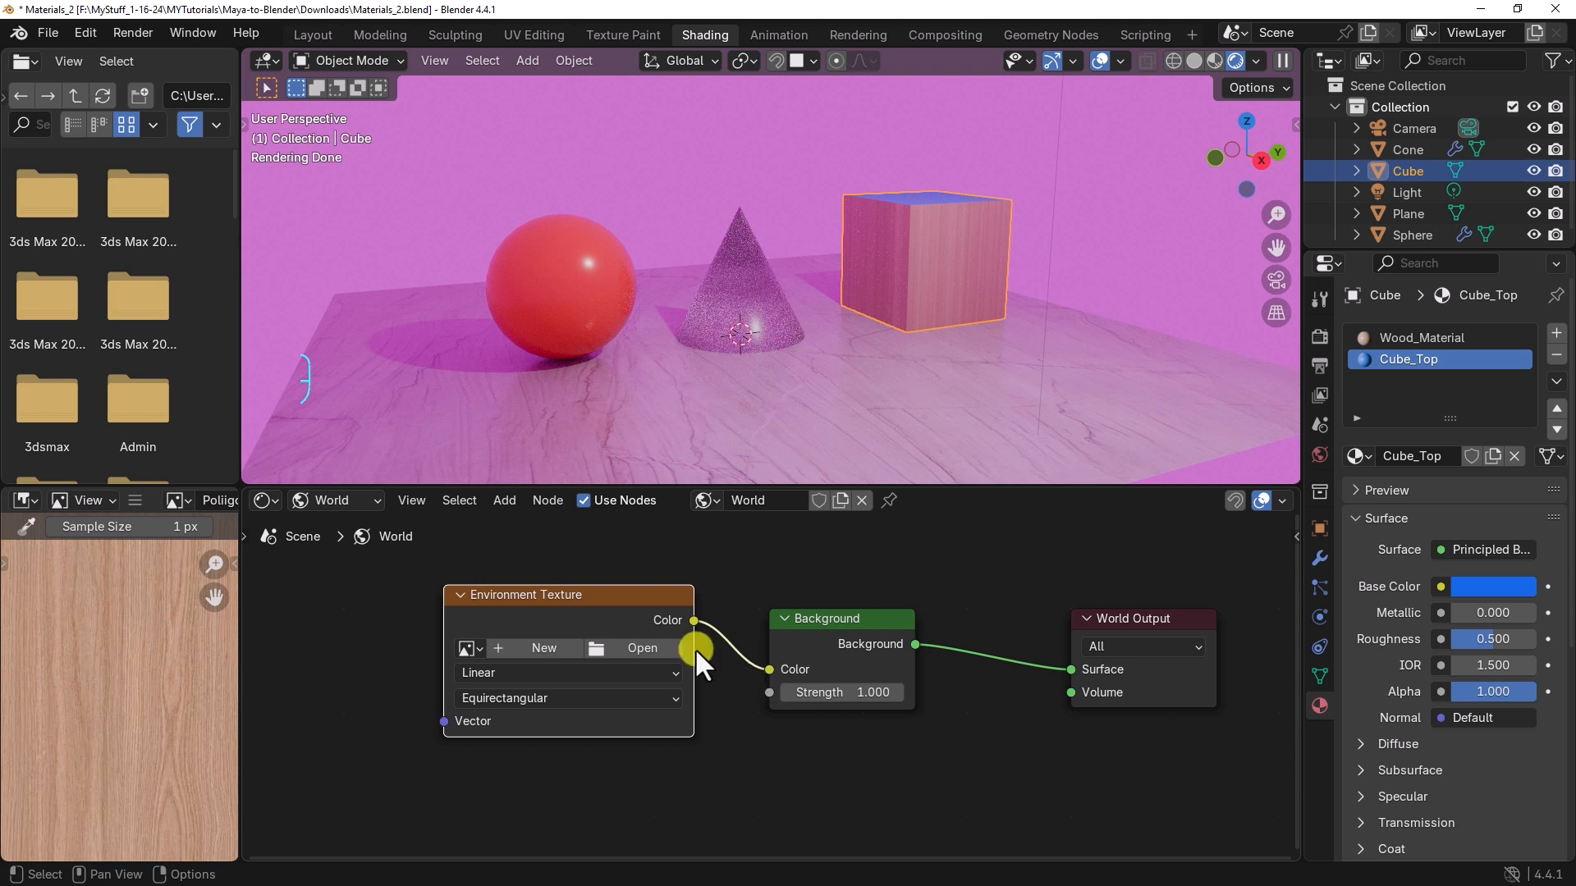
click(658, 648)
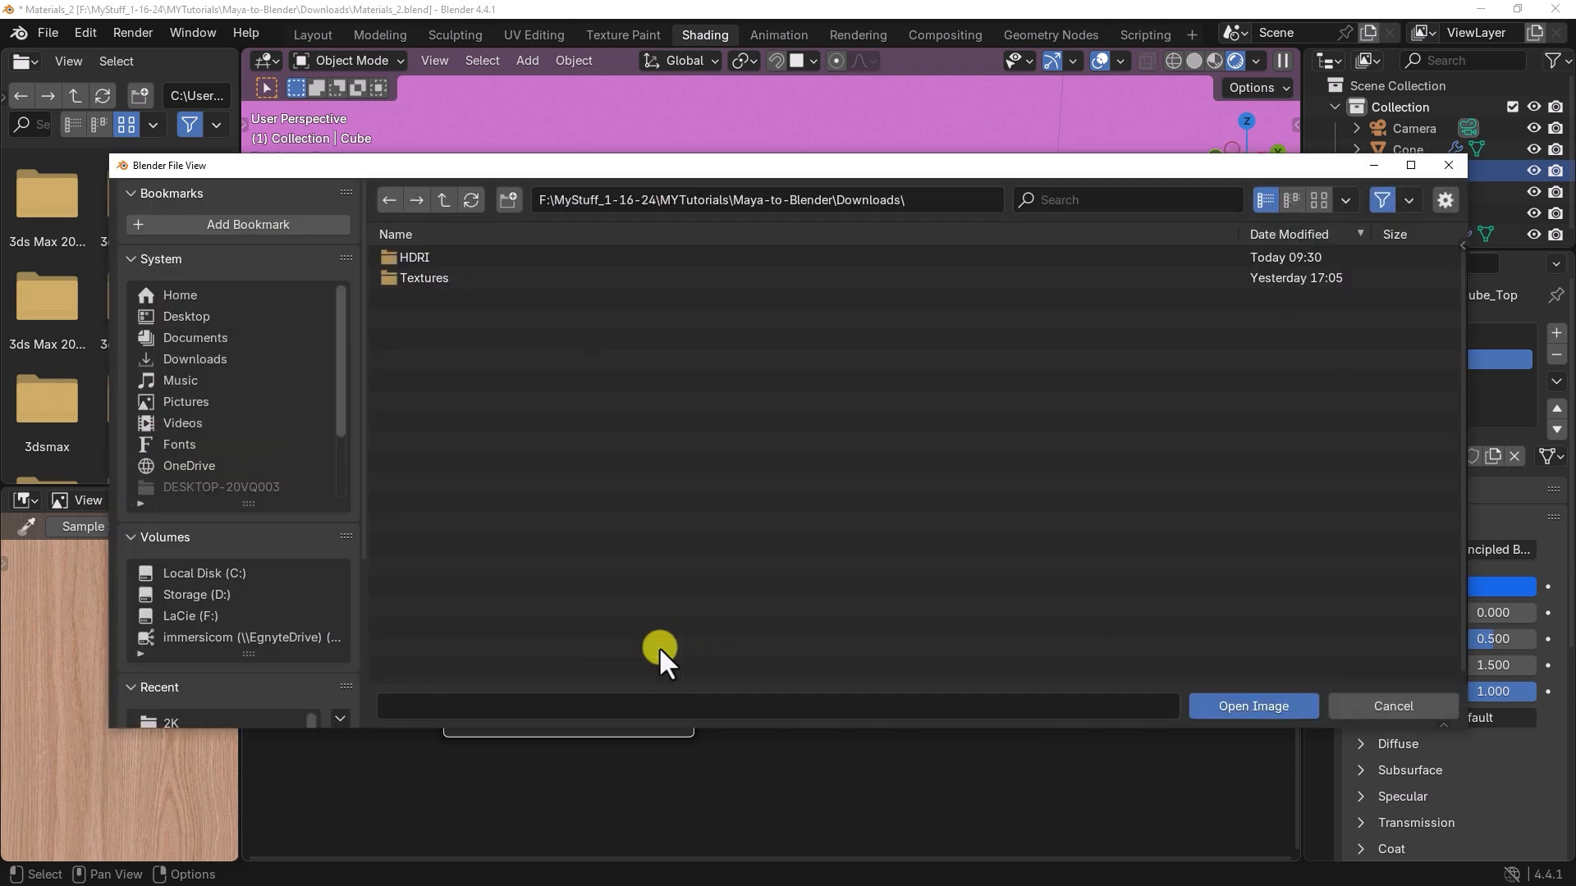
double_click(411, 258)
click(441, 258)
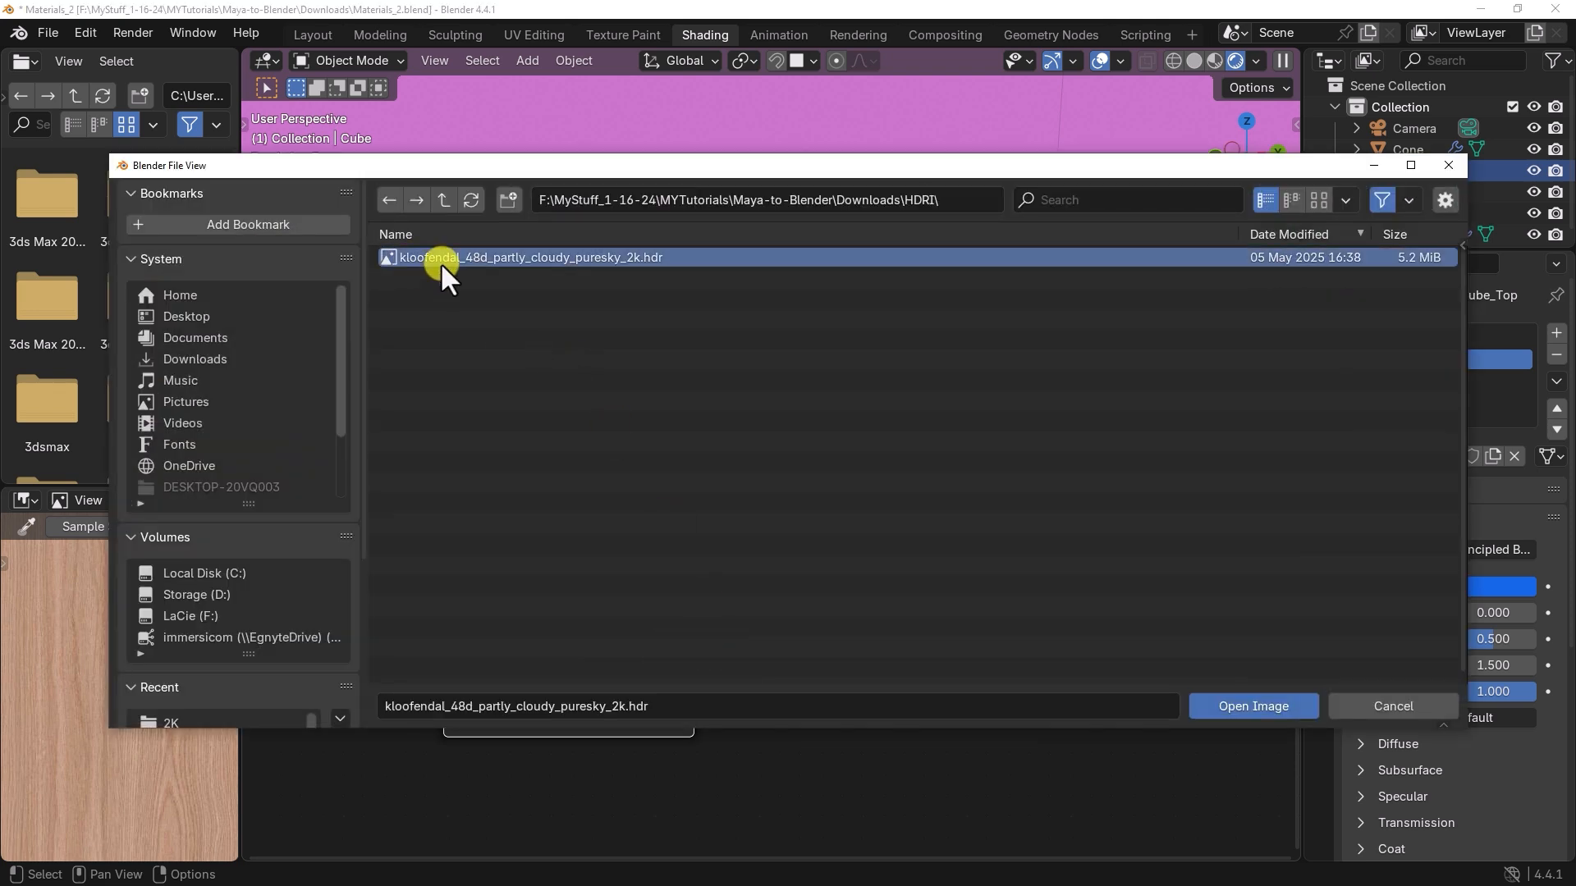
click(1240, 706)
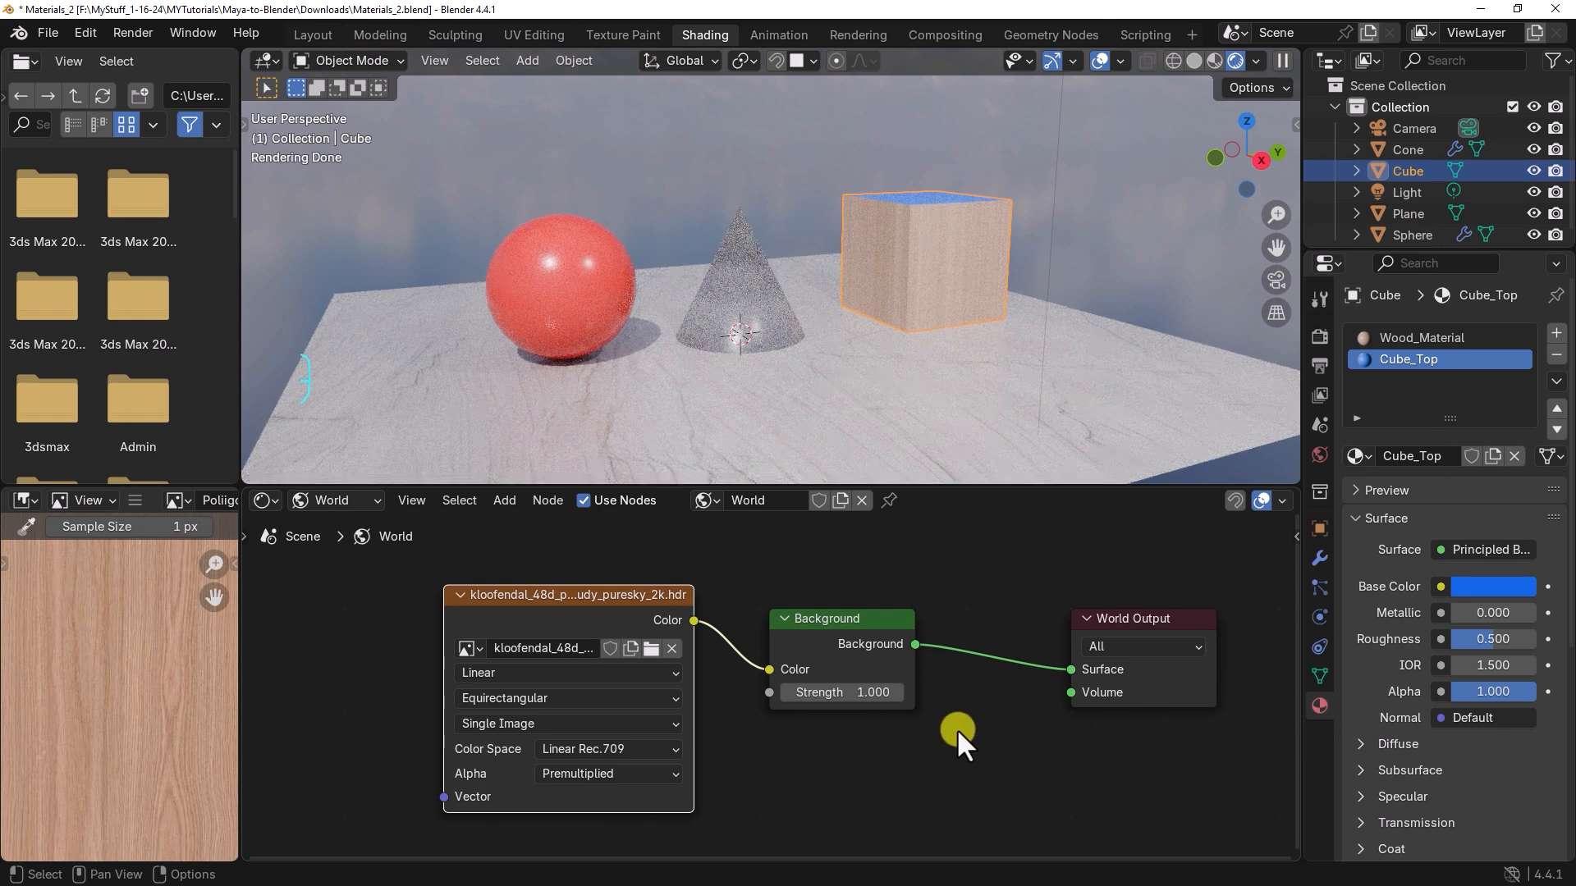
Step: Save the Materials_2.blend file with the HDRI world environment in place
mouse_move(780, 366)
alt+middle_down()
mouse_move(823, 394)
mouse_move(722, 392)
mouse_move(770, 391)
alt+middle_up()
middle_drag(786, 583, 1019, 598)
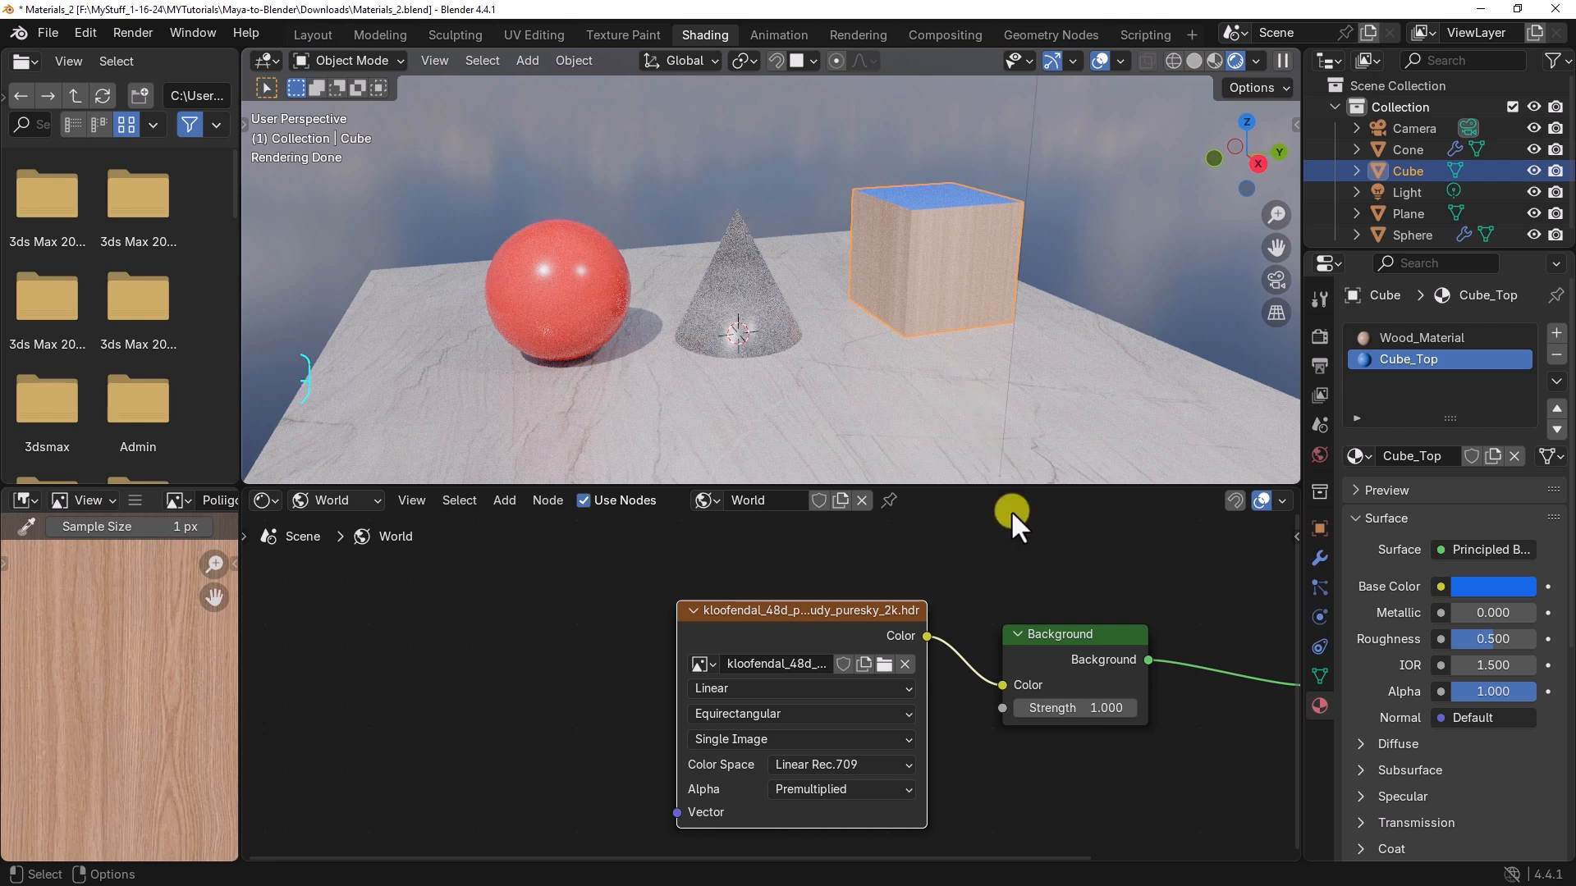
key(ctrl+s)
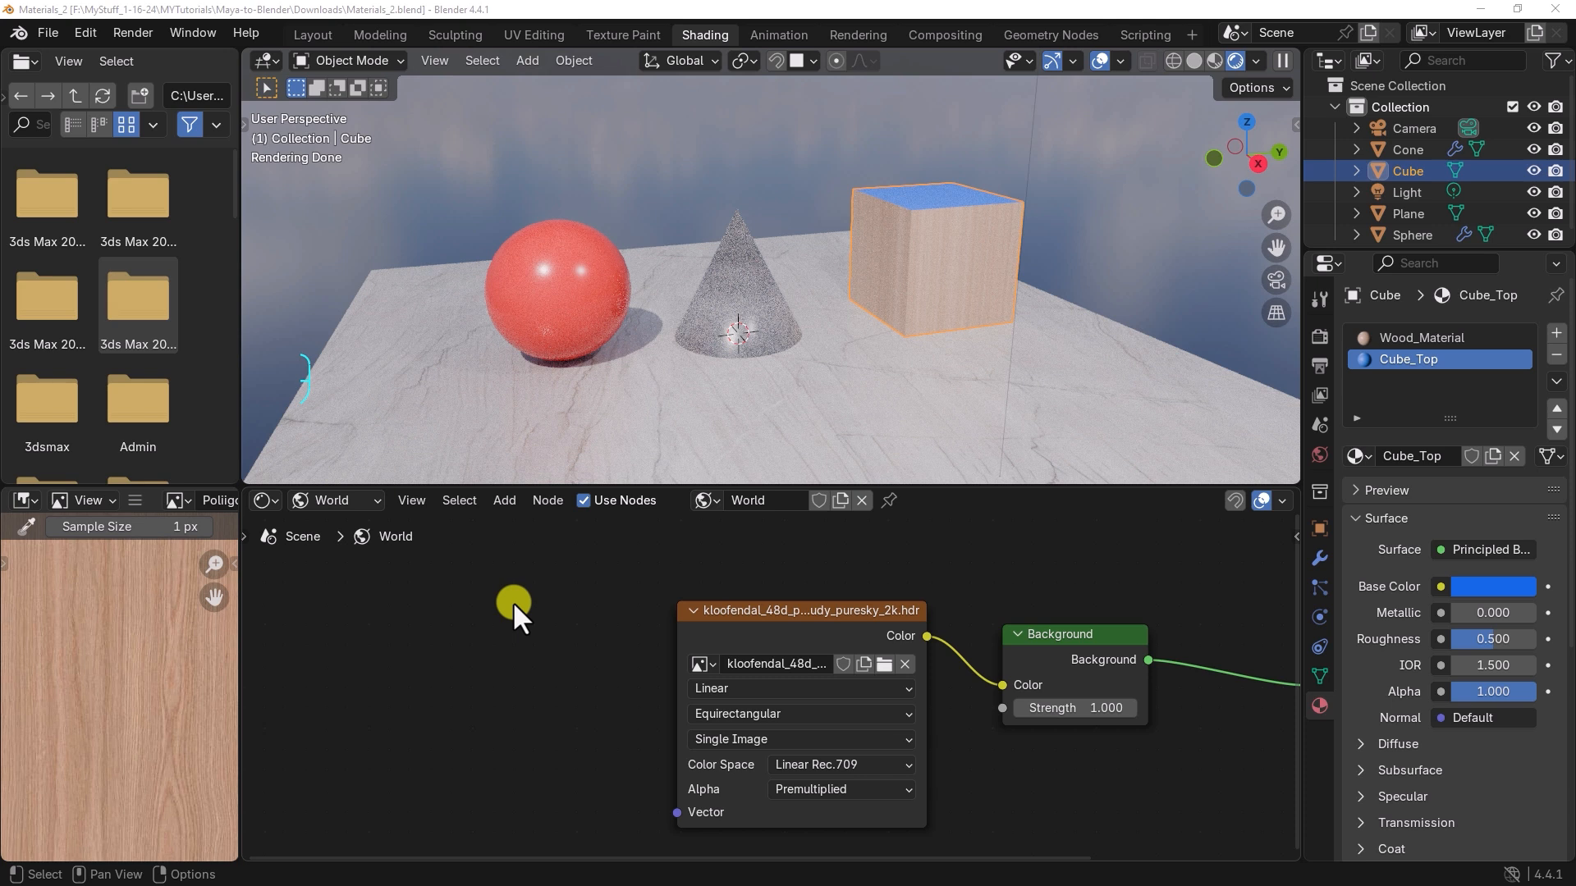
Step: Enable the Node Wrangler add-on in the Preferences and close the Preferences window
click(86, 31)
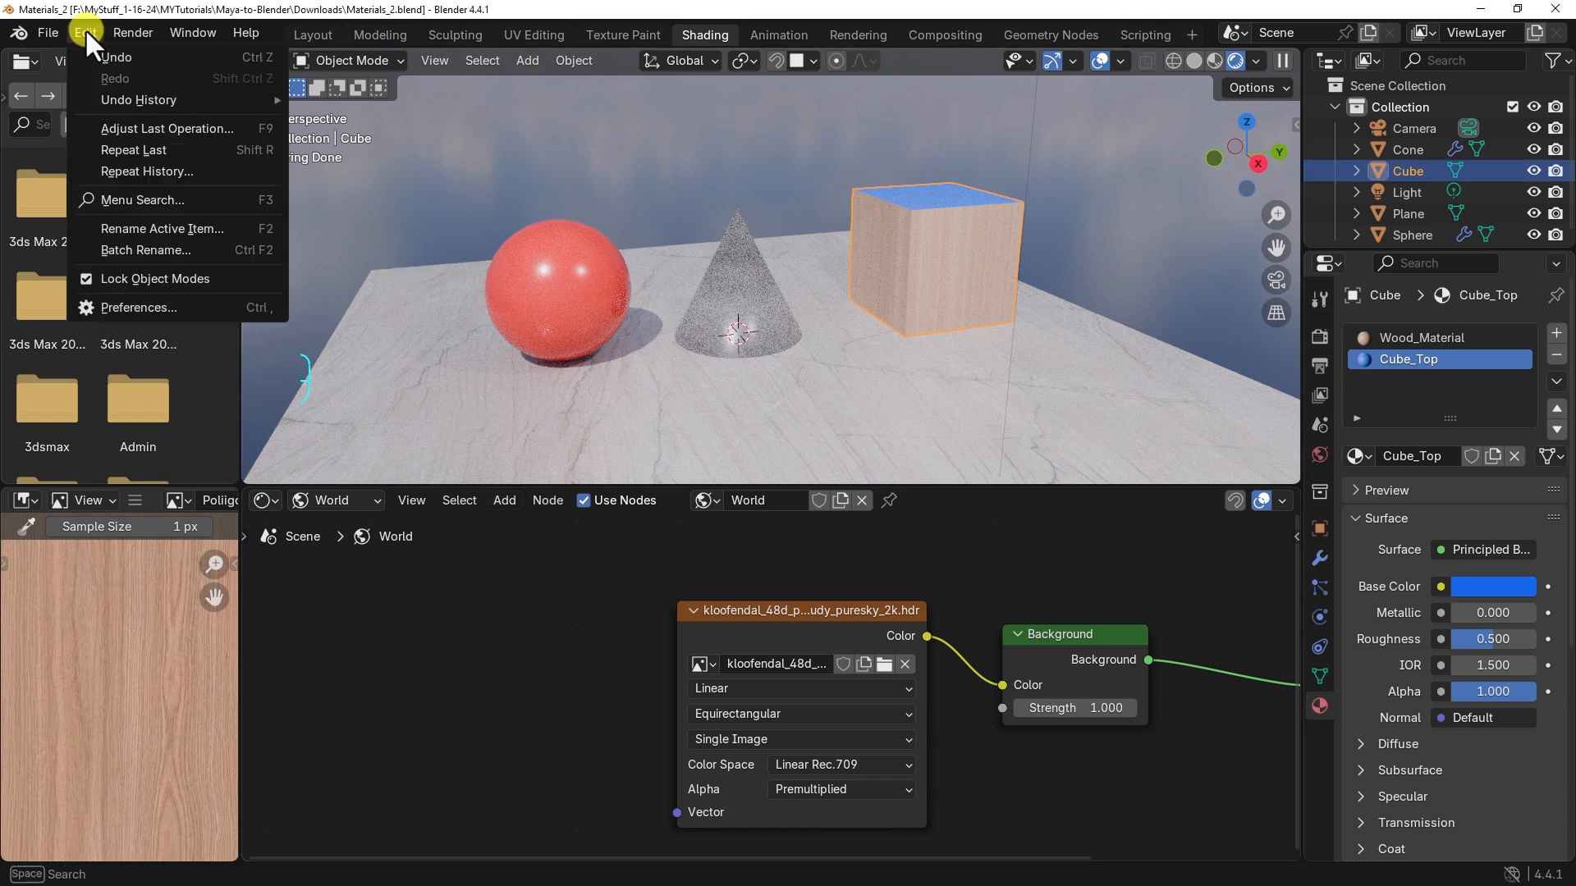
click(165, 309)
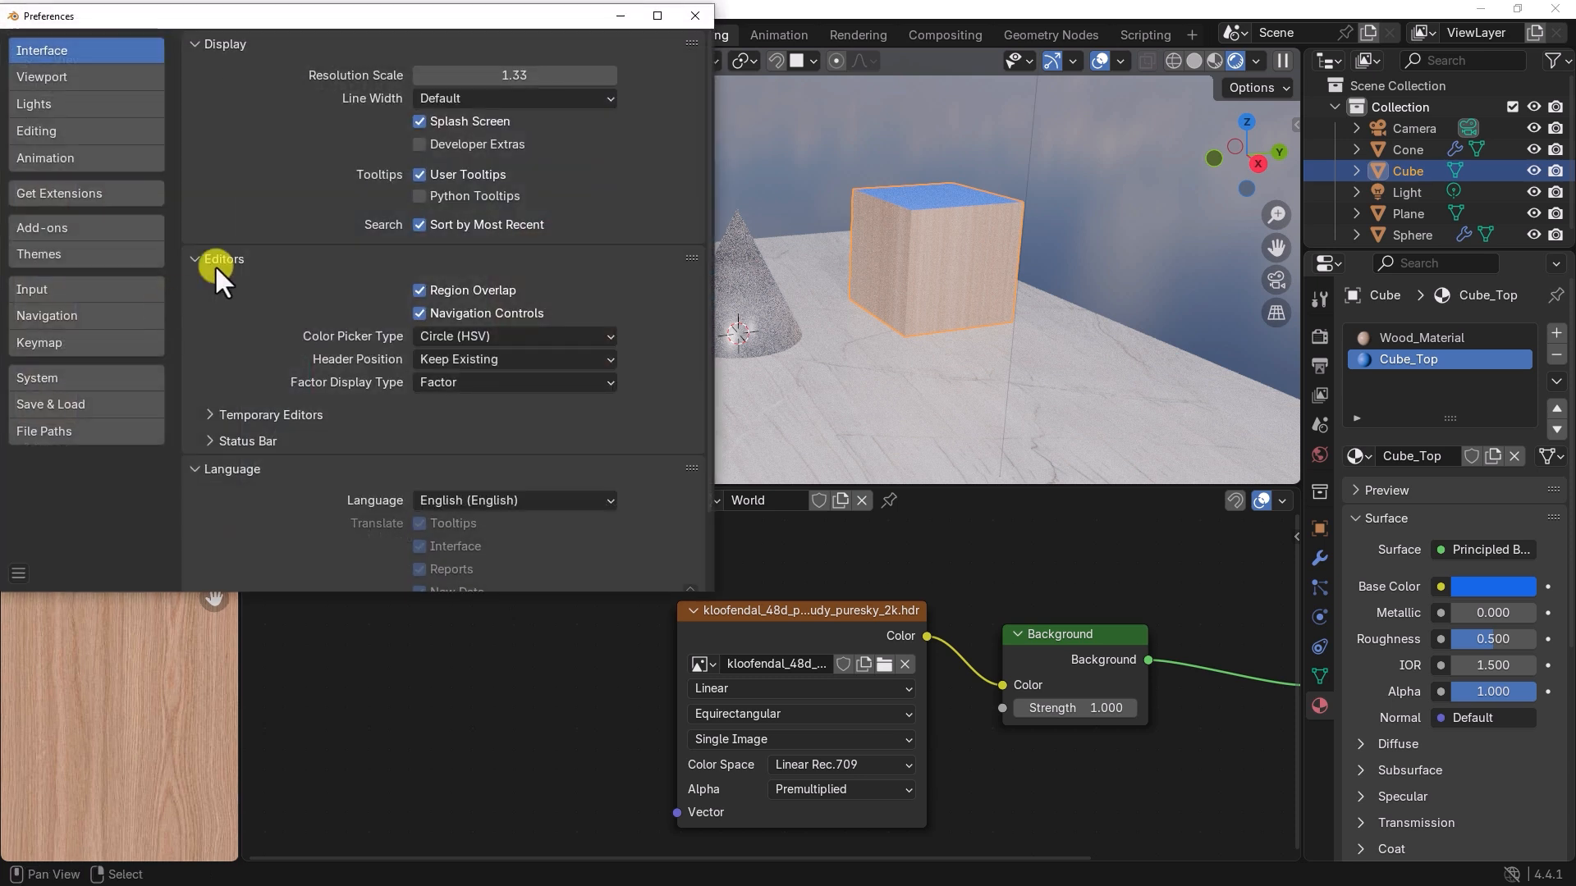
drag(262, 18, 404, 105)
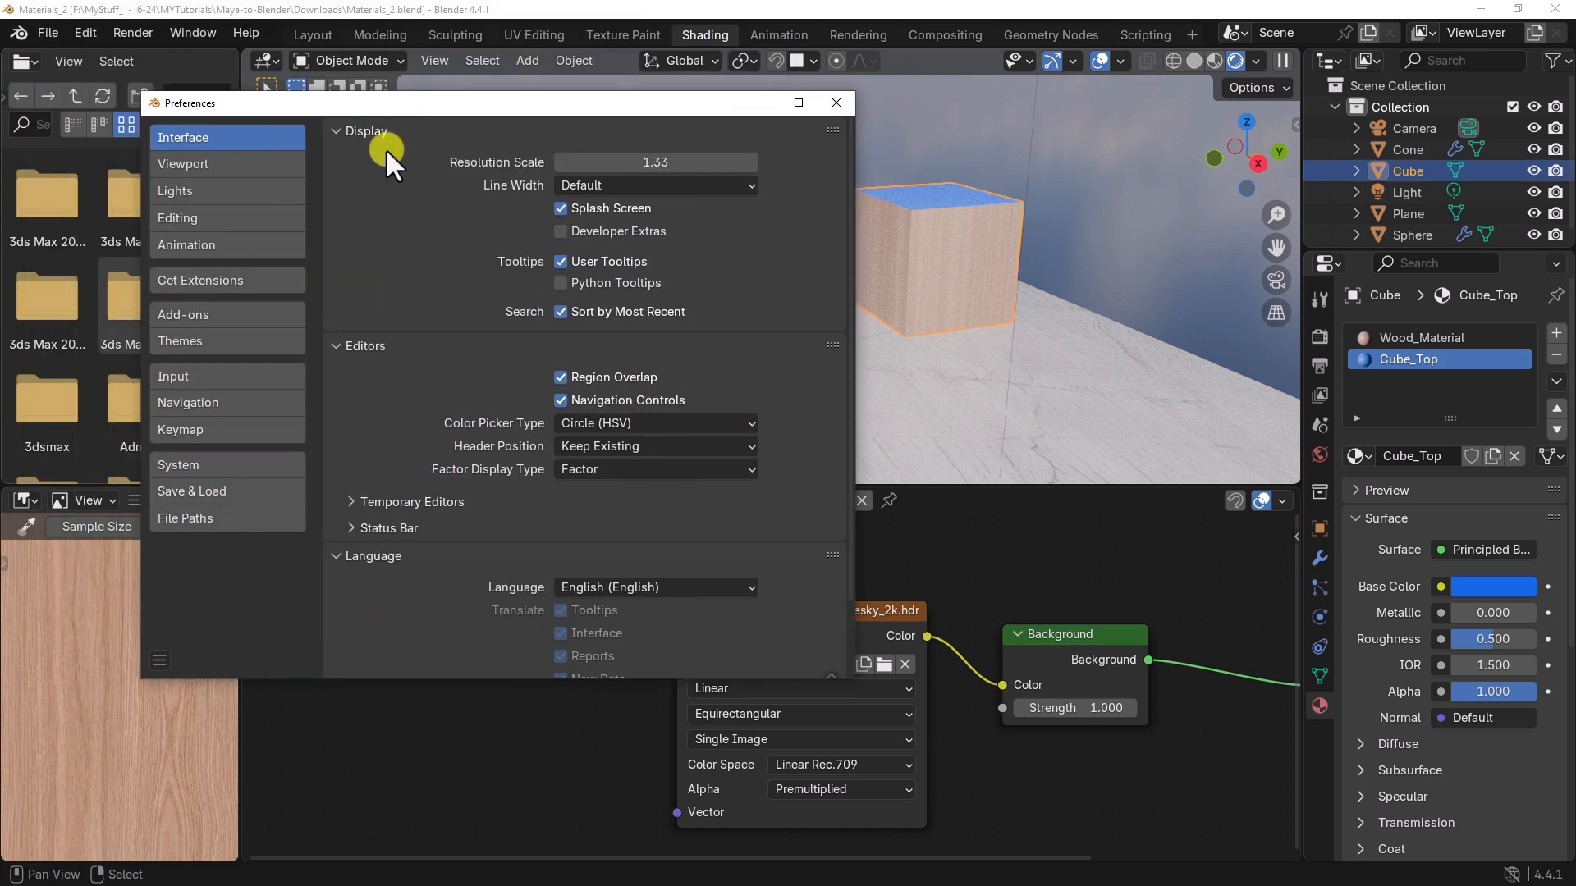
click(211, 314)
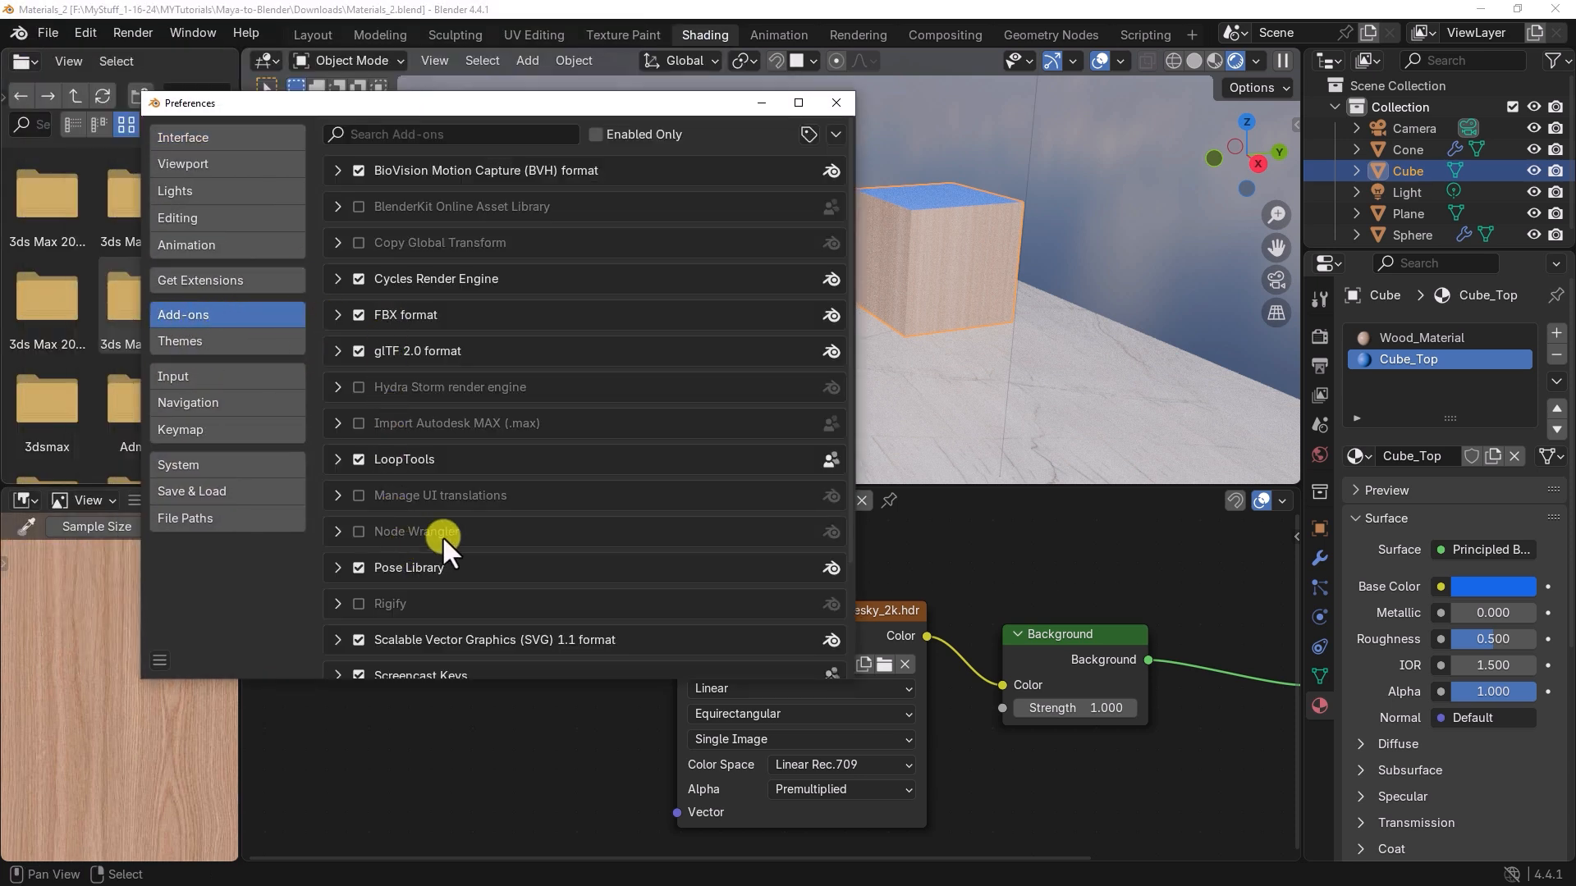
click(358, 532)
click(835, 104)
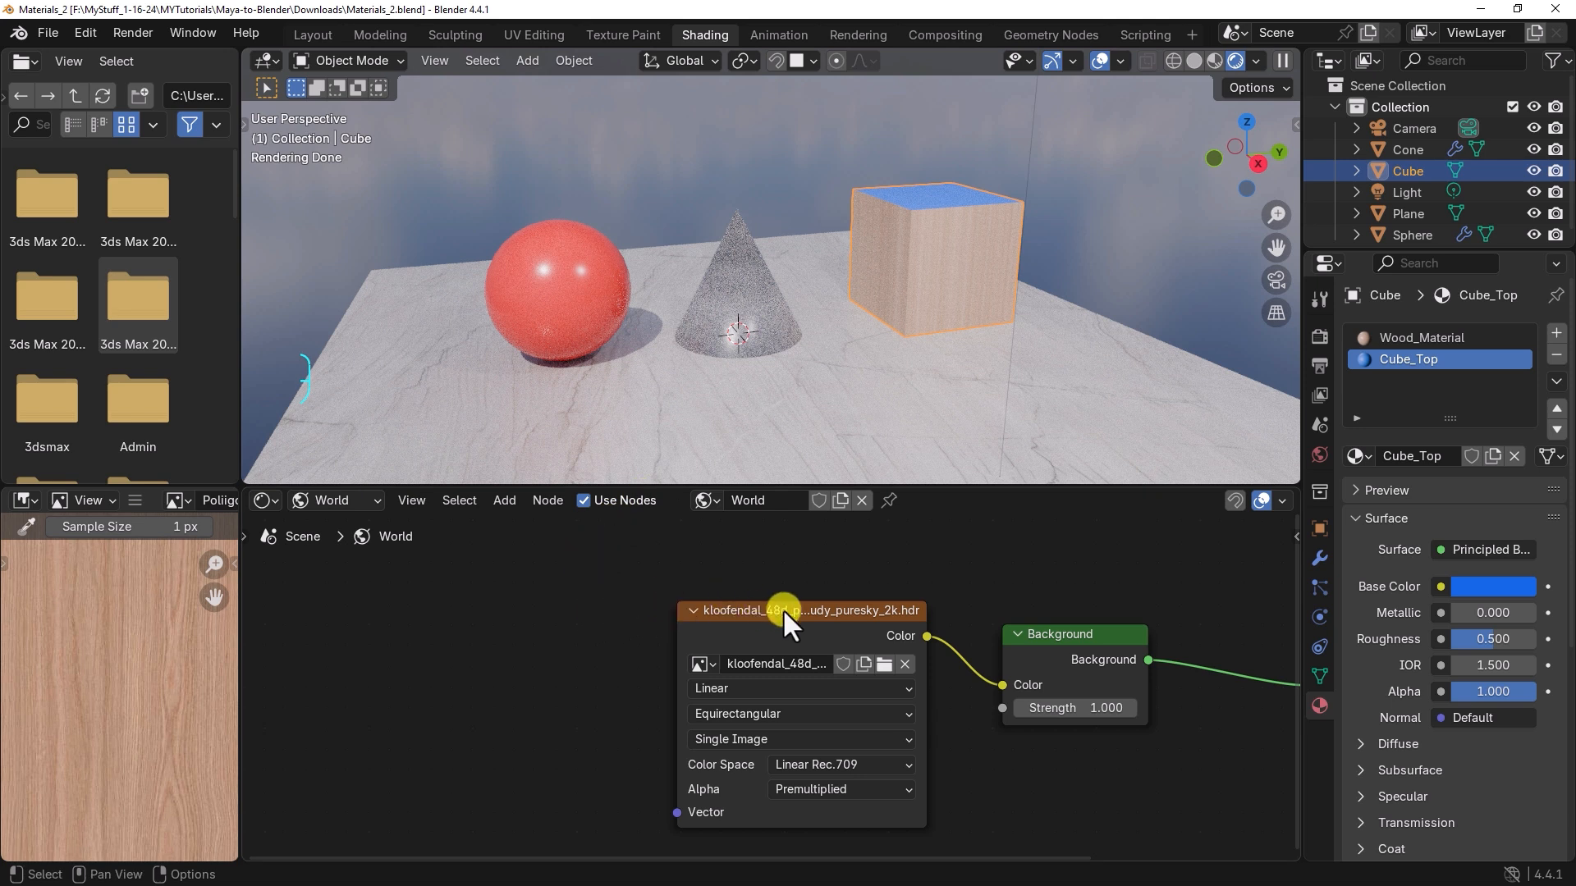
Step: Add Texture Coordinate and Mapping nodes ahead of the environment texture with Node Wrangler, and enlarge the Shader Editor to show them
drag(784, 611, 821, 607)
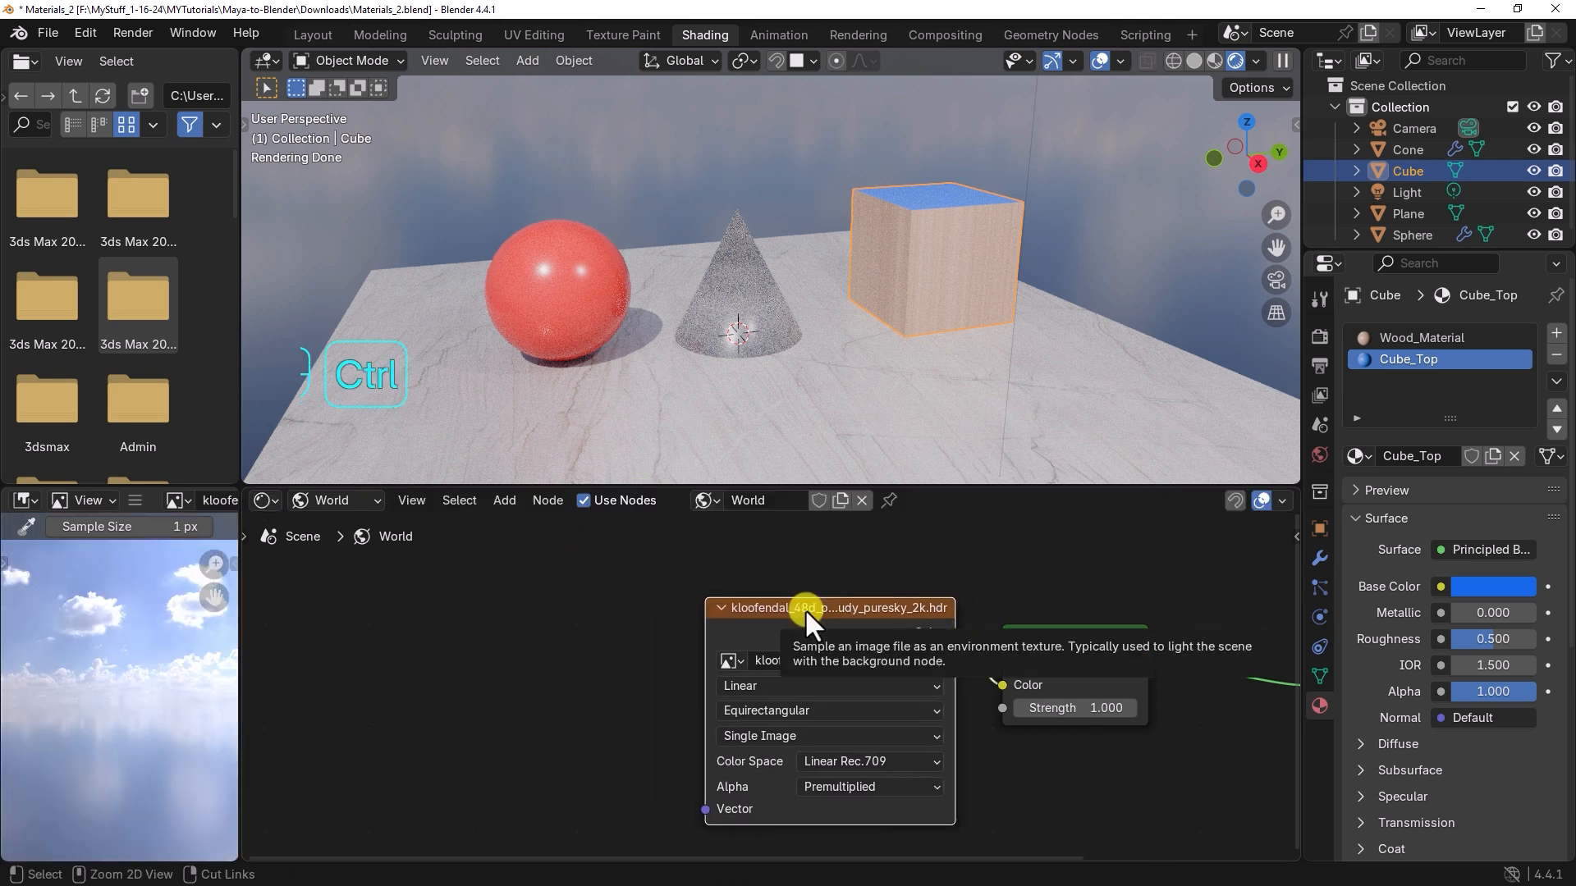
key(ctrl+t)
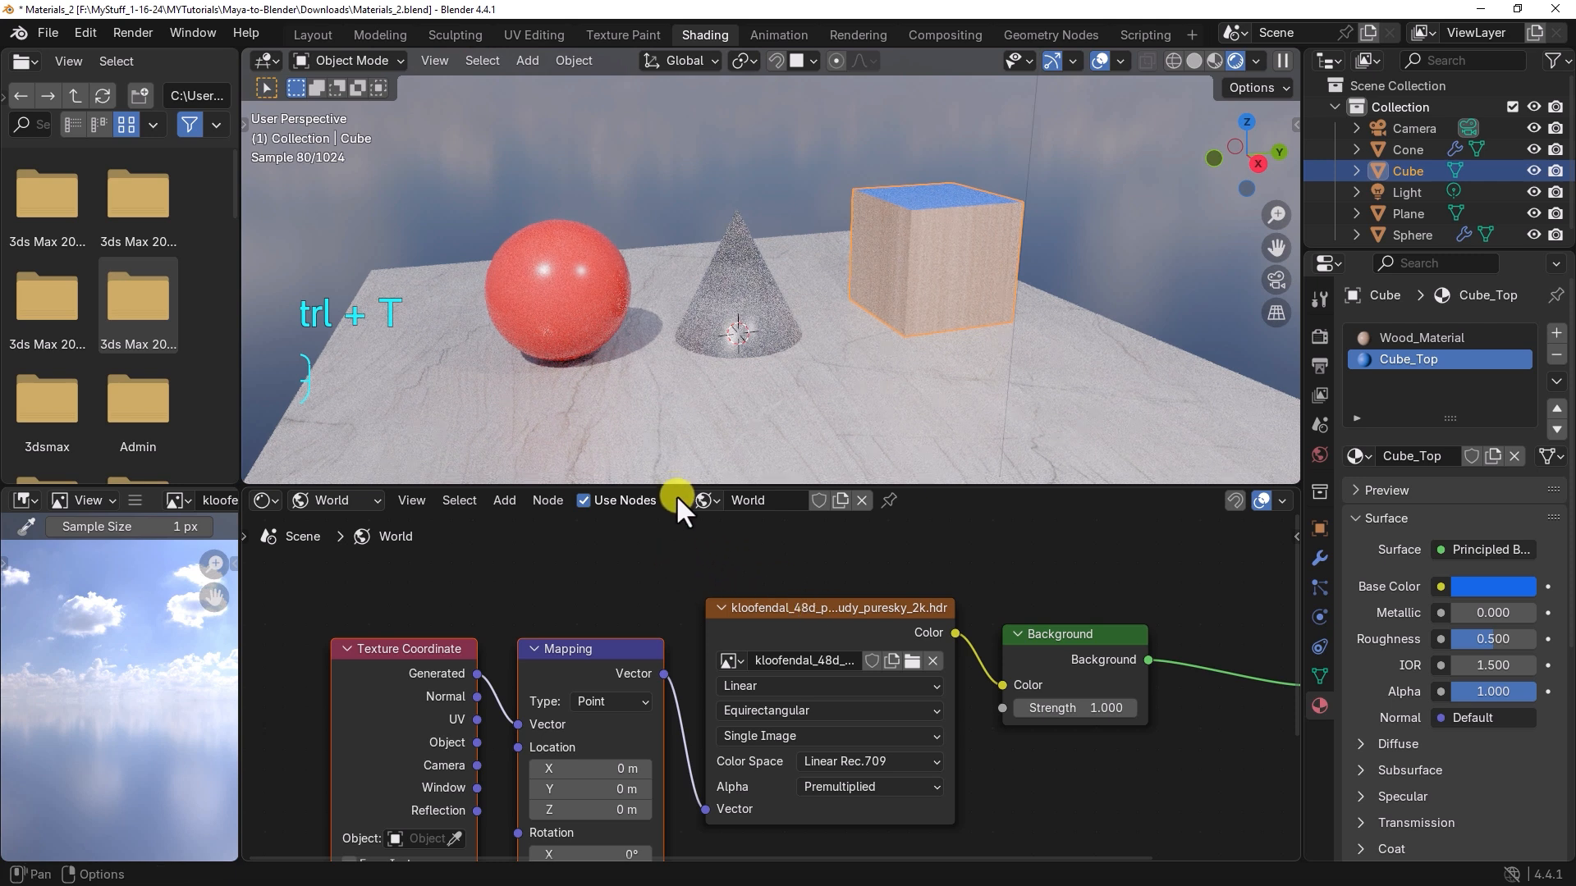
drag(673, 485, 672, 410)
middle_drag(661, 559, 645, 509)
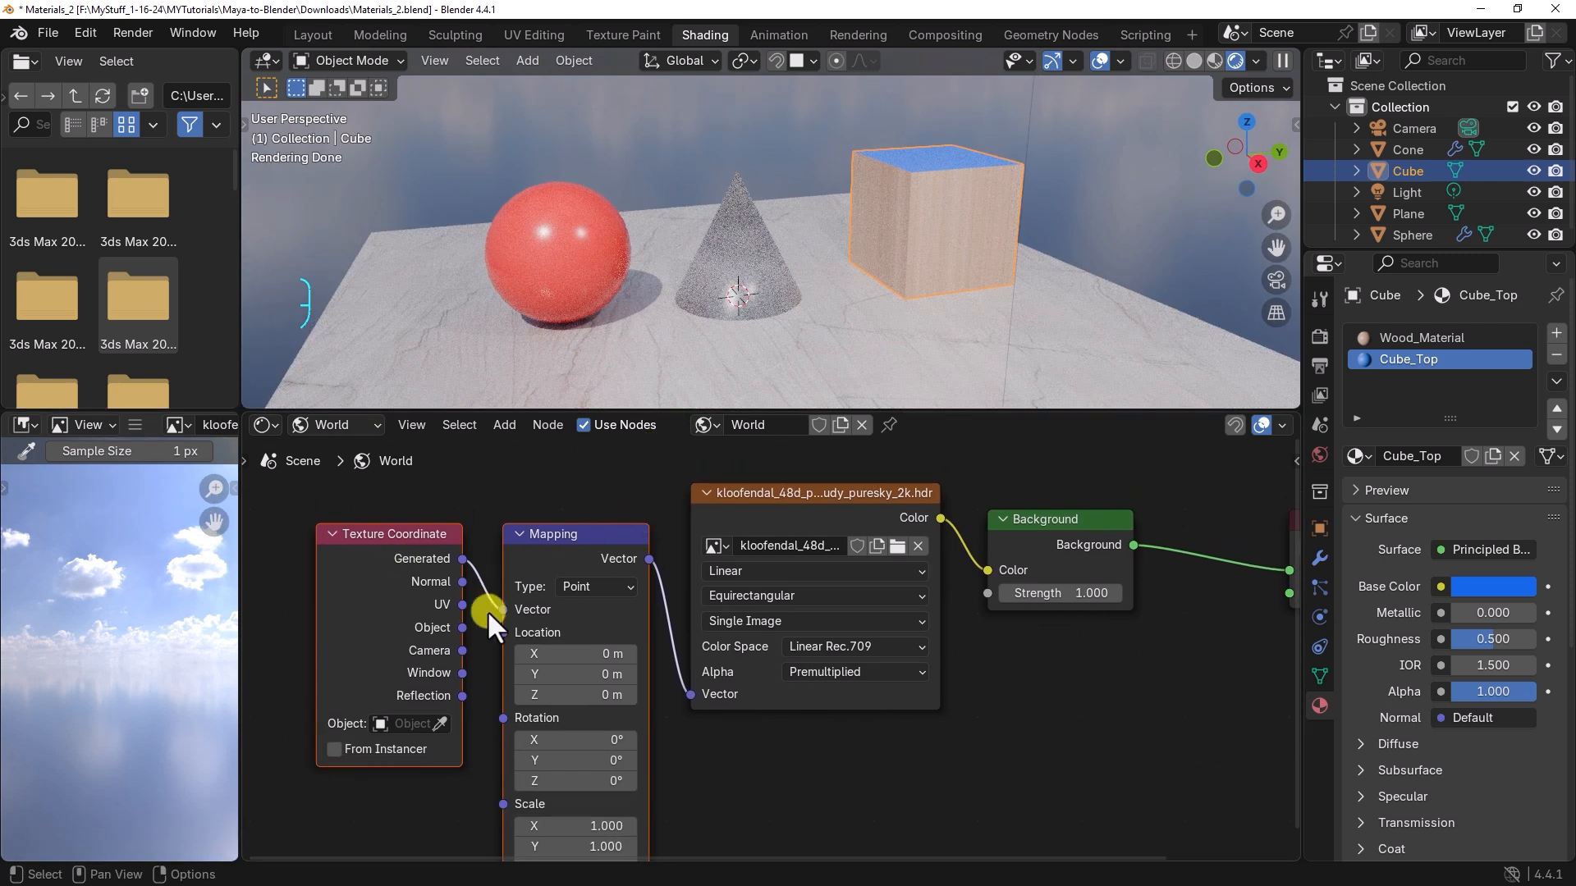
Step: Rotate the HDRI environment by setting the Mapping node's Z rotation to -58°
click(824, 750)
drag(613, 776, 589, 778)
drag(489, 238, 612, 778)
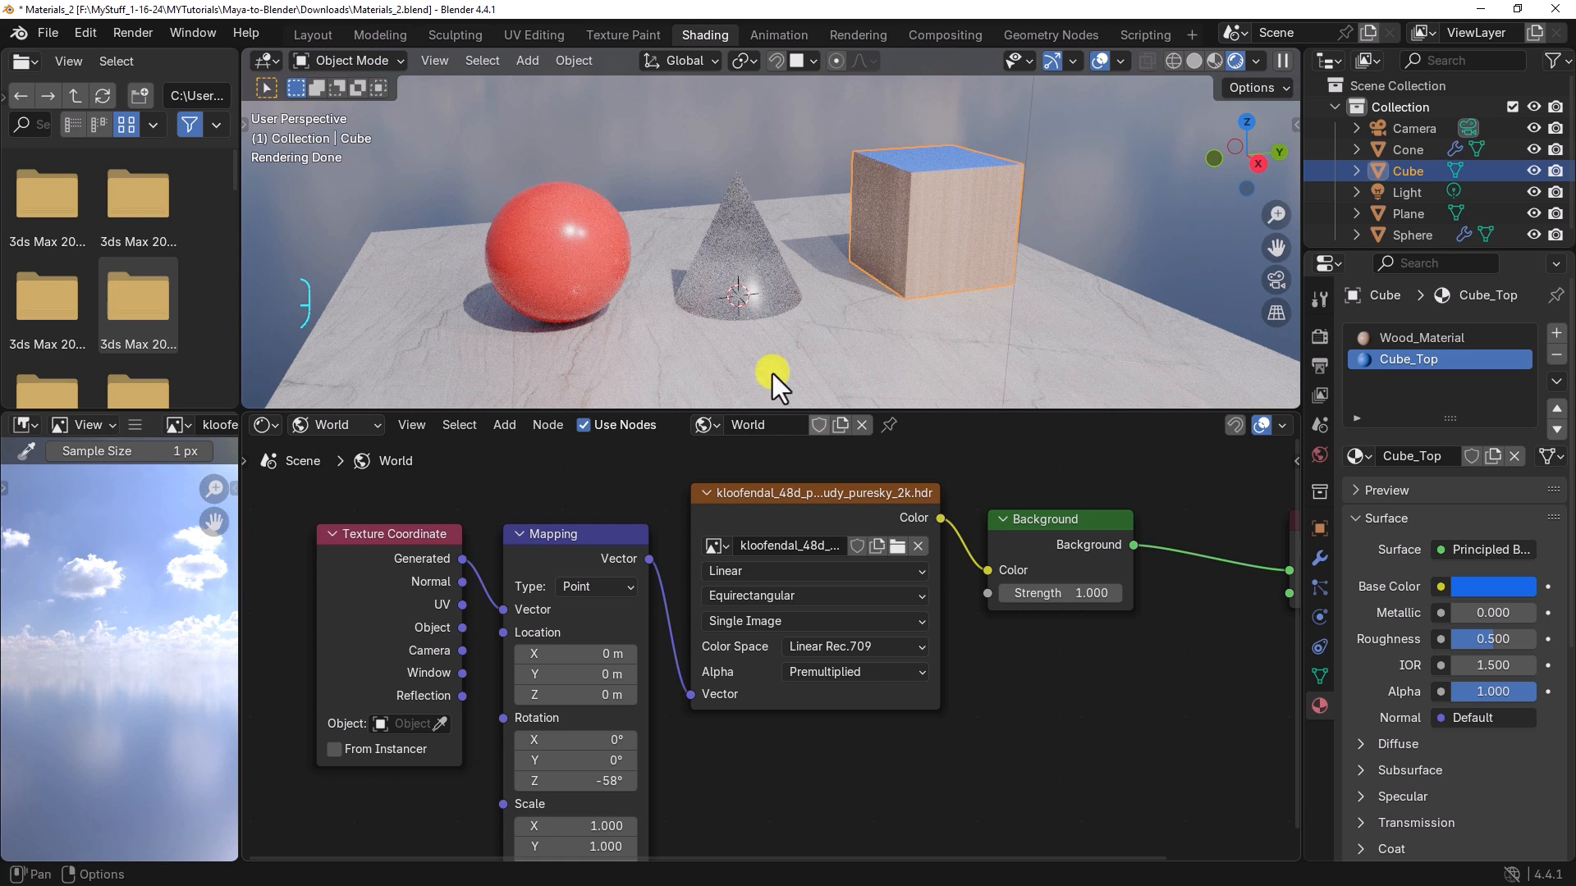
Step: Switch to the Layout workspace, locate the camera in the scene, and look through the camera view
click(306, 37)
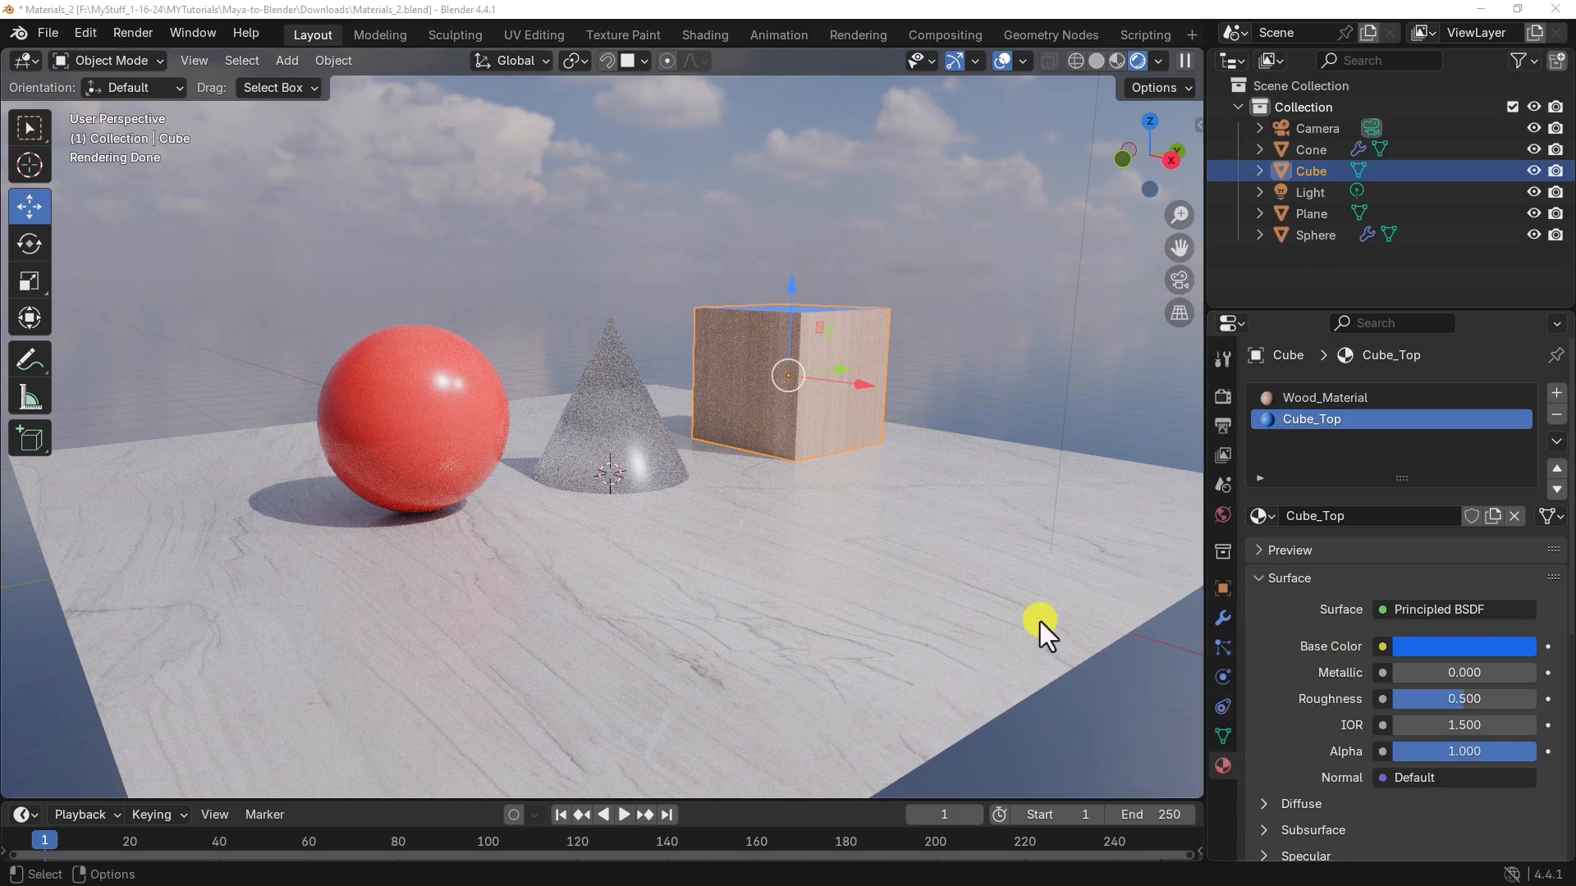
middle_drag(846, 515, 673, 512)
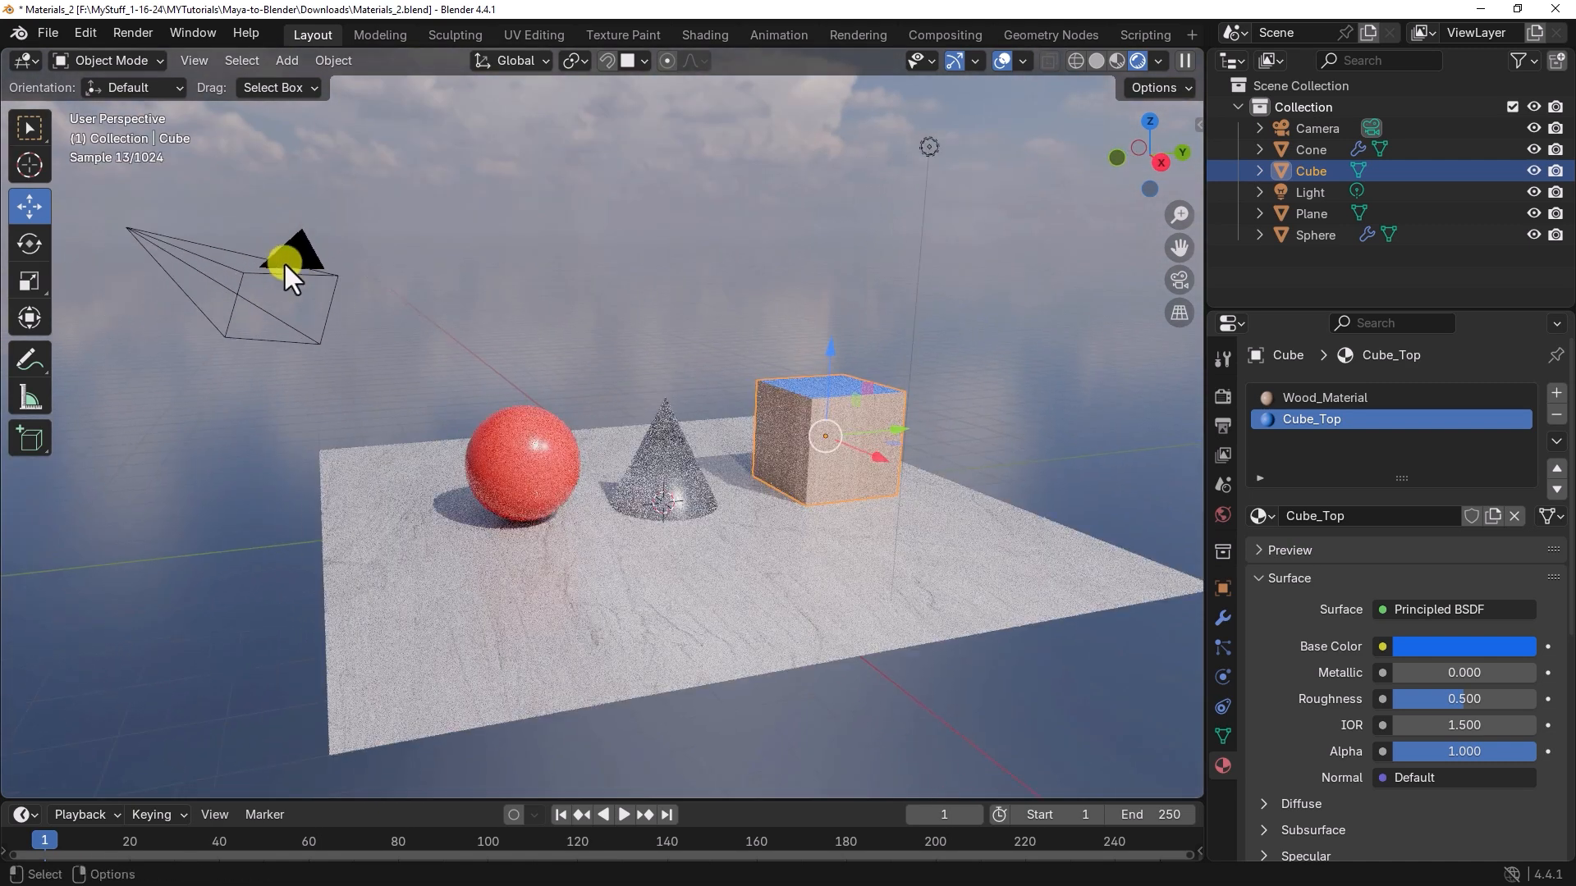
click(278, 261)
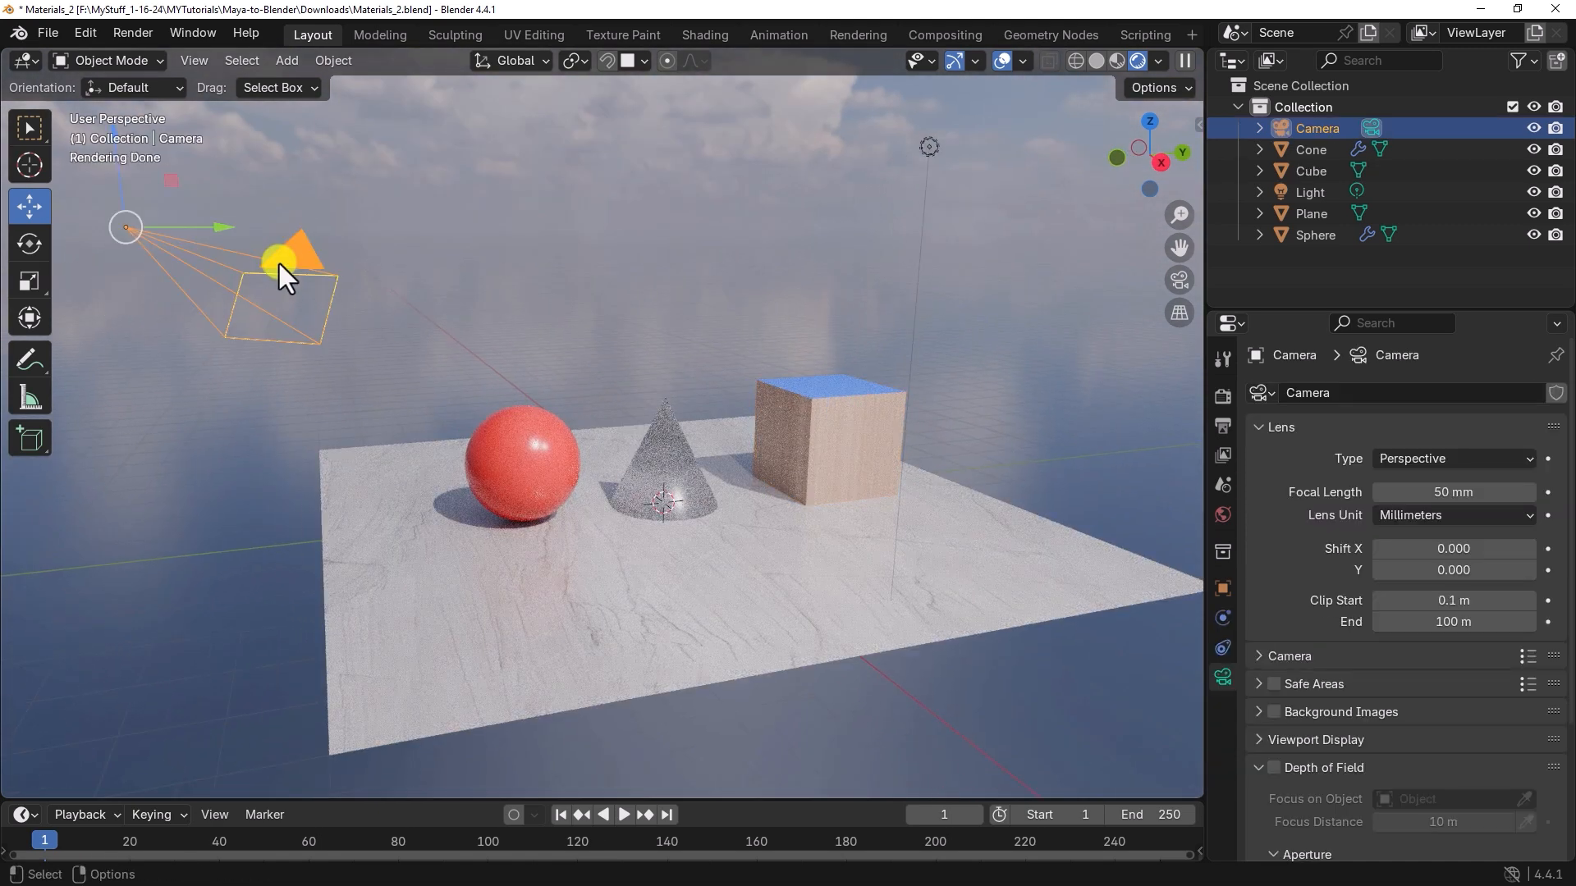
click(610, 356)
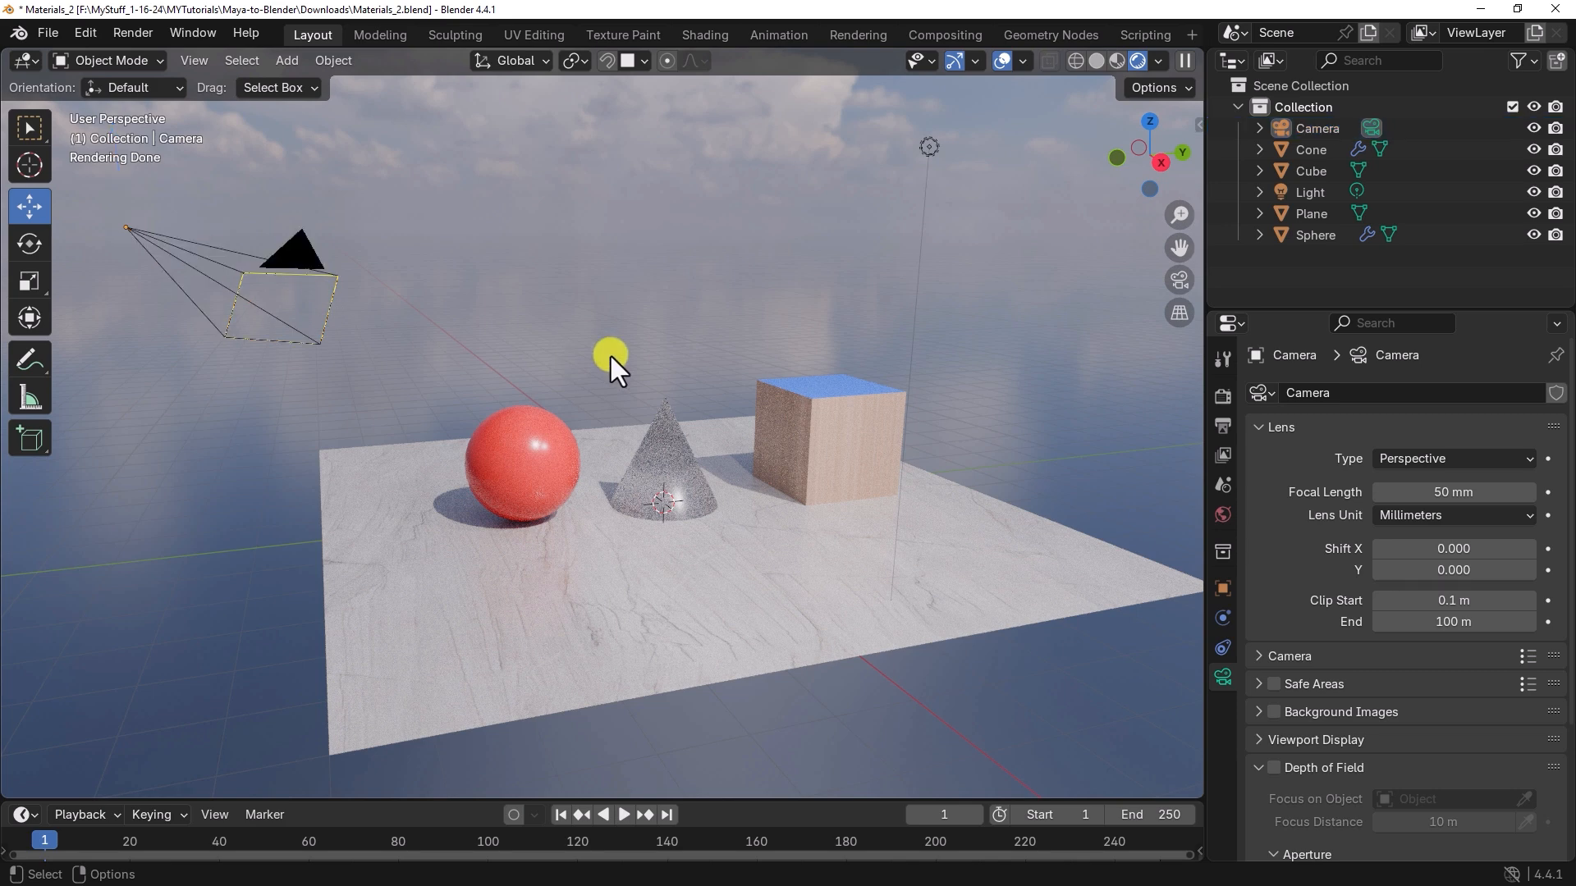
click(1179, 279)
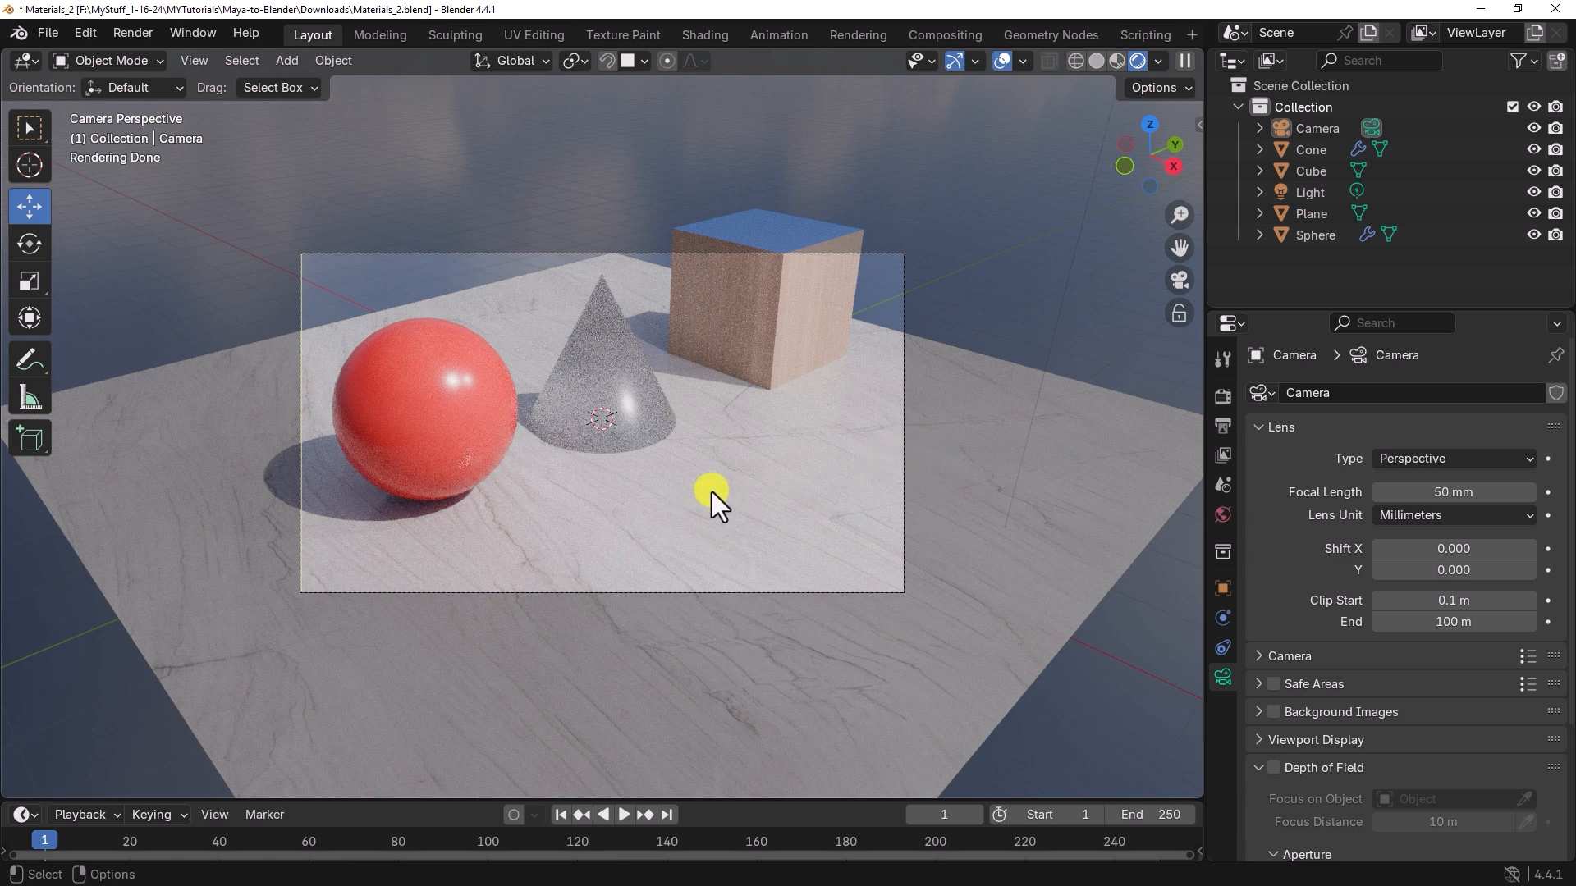
middle_drag(559, 514, 603, 490)
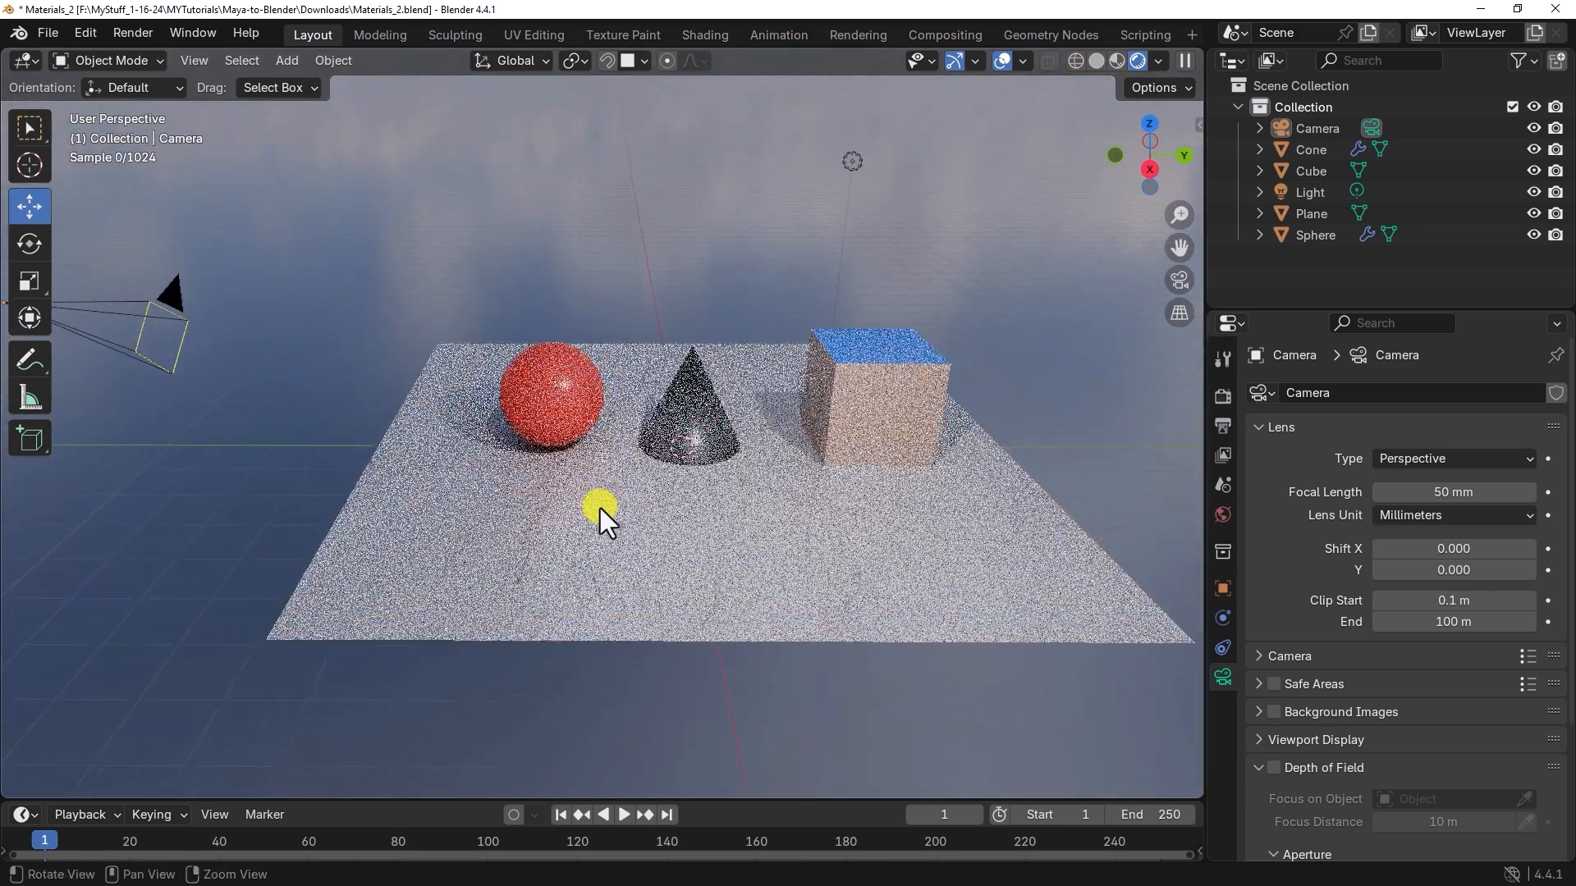
click(1178, 278)
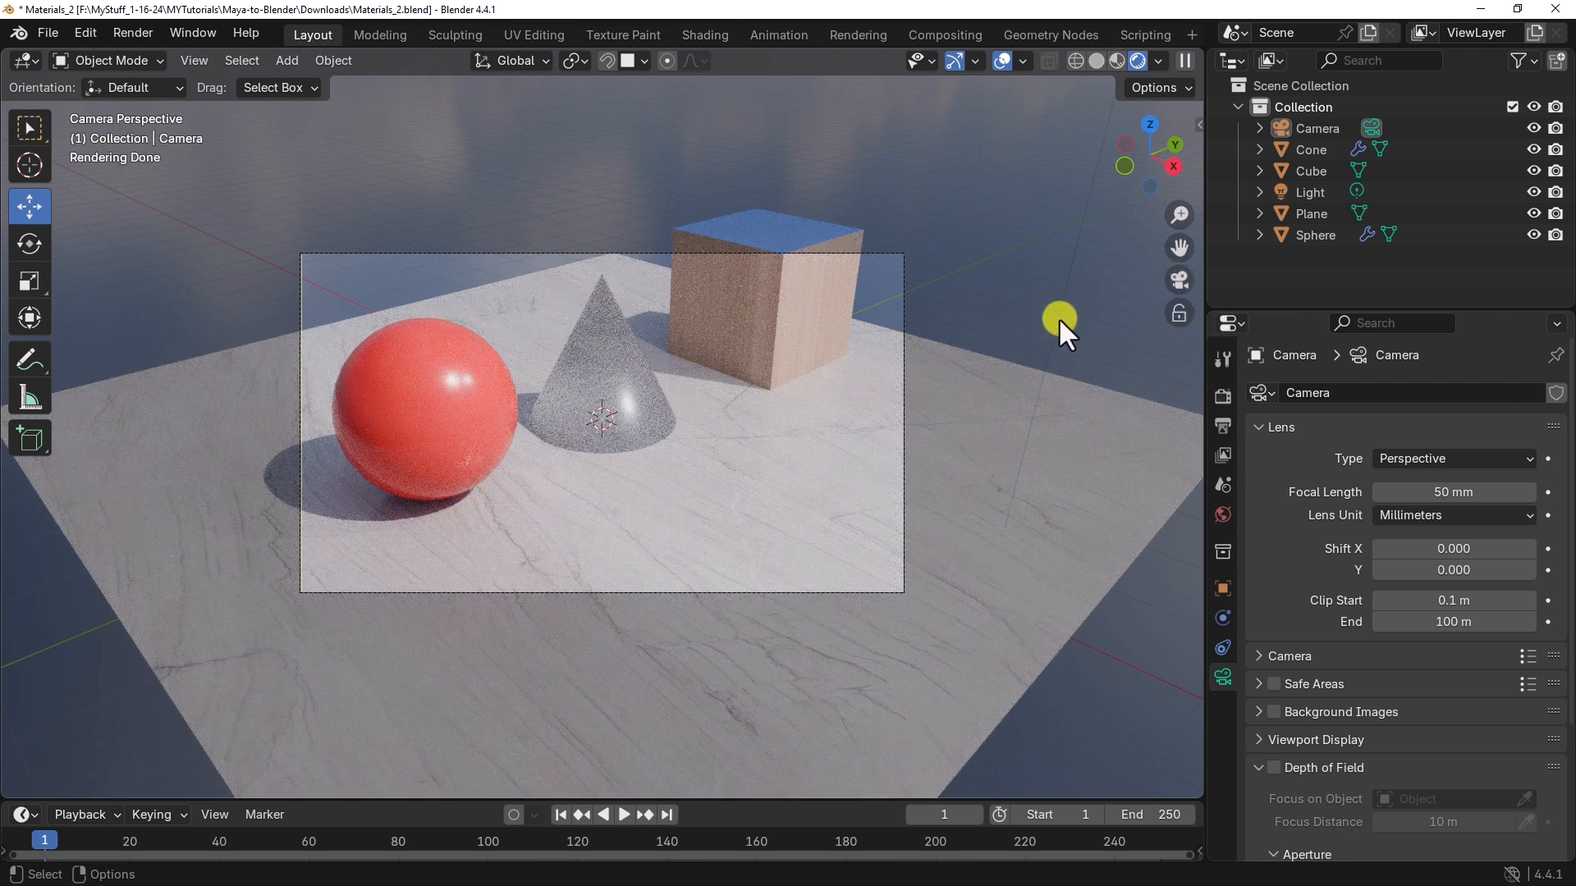
Step: Lock the camera to the view, reframe the sphere, cone and cube from a lower angle, and unlock it again
click(1179, 317)
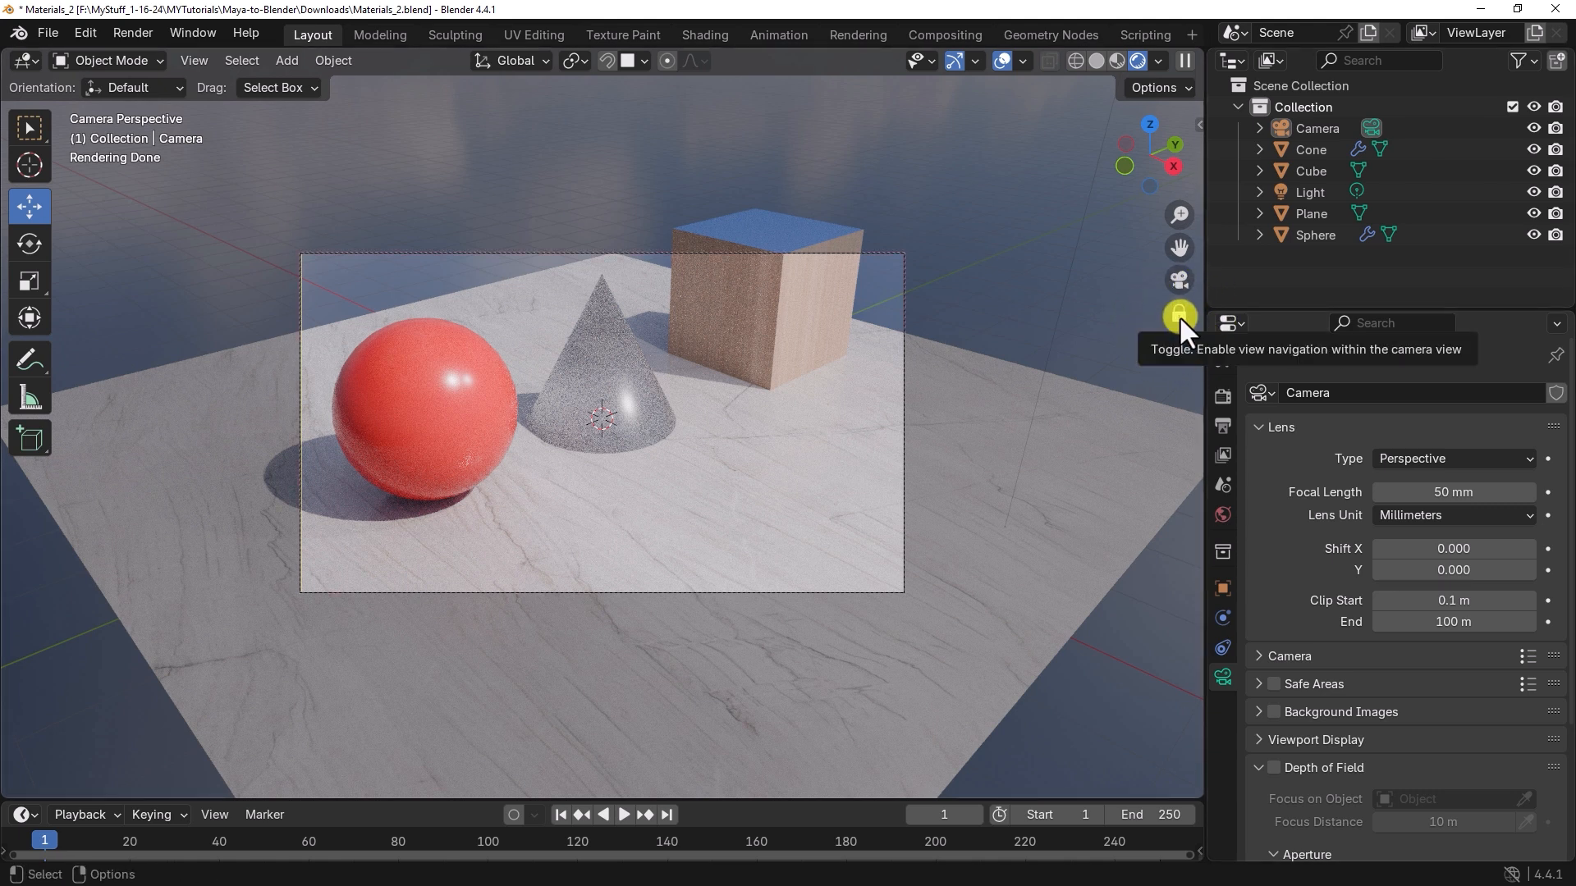
mouse_move(752, 447)
middle_down()
mouse_move(770, 425)
mouse_move(732, 418)
mouse_move(709, 465)
mouse_move(727, 434)
middle_up()
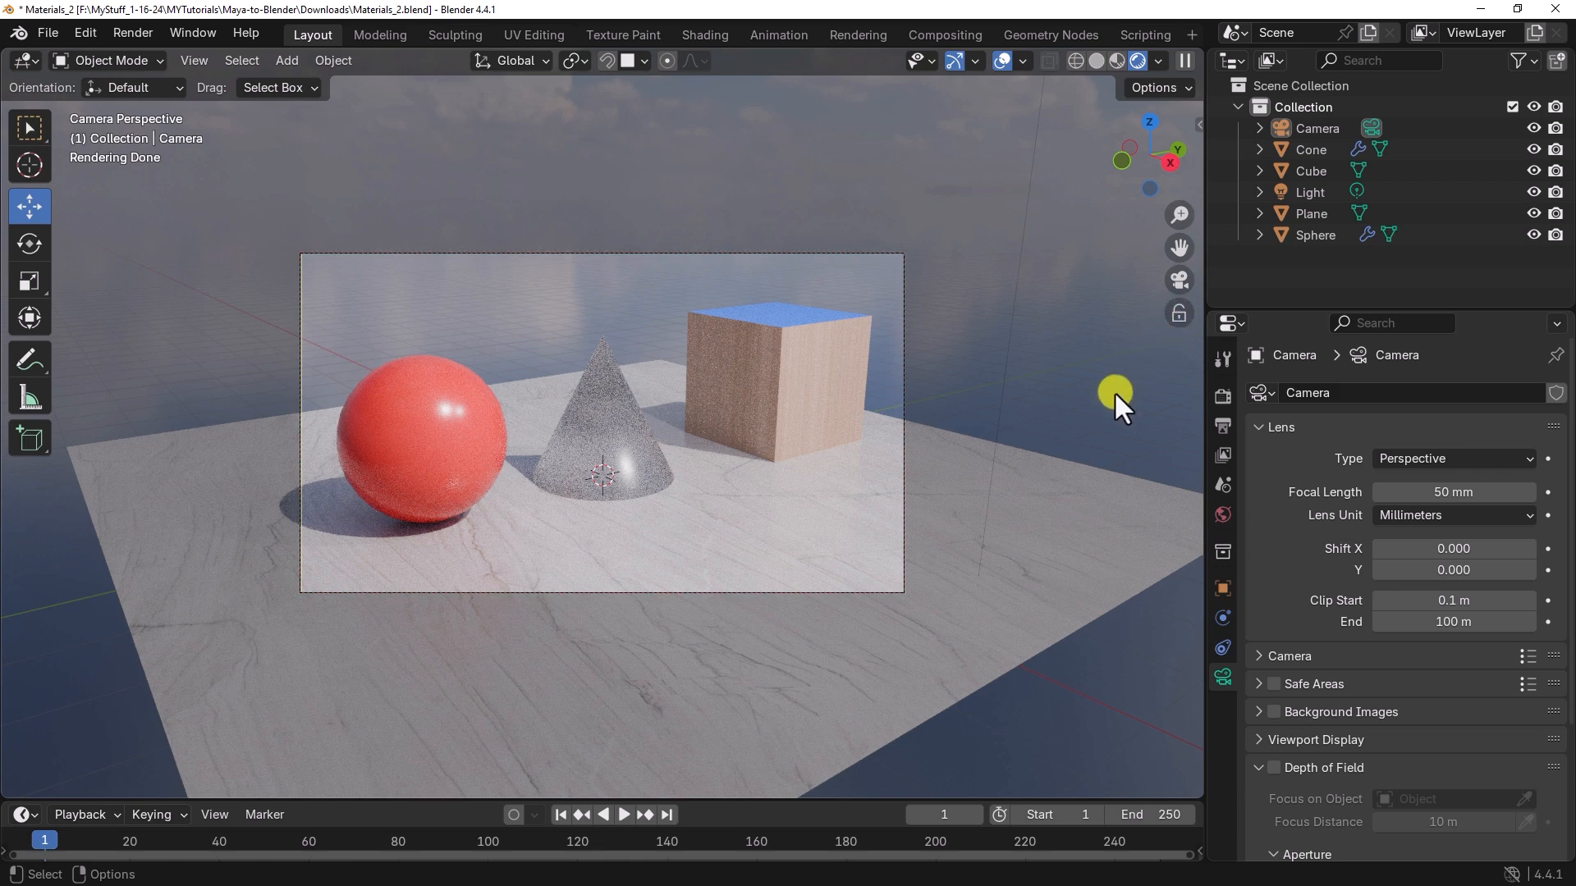
alt+drag(834, 525, 805, 544)
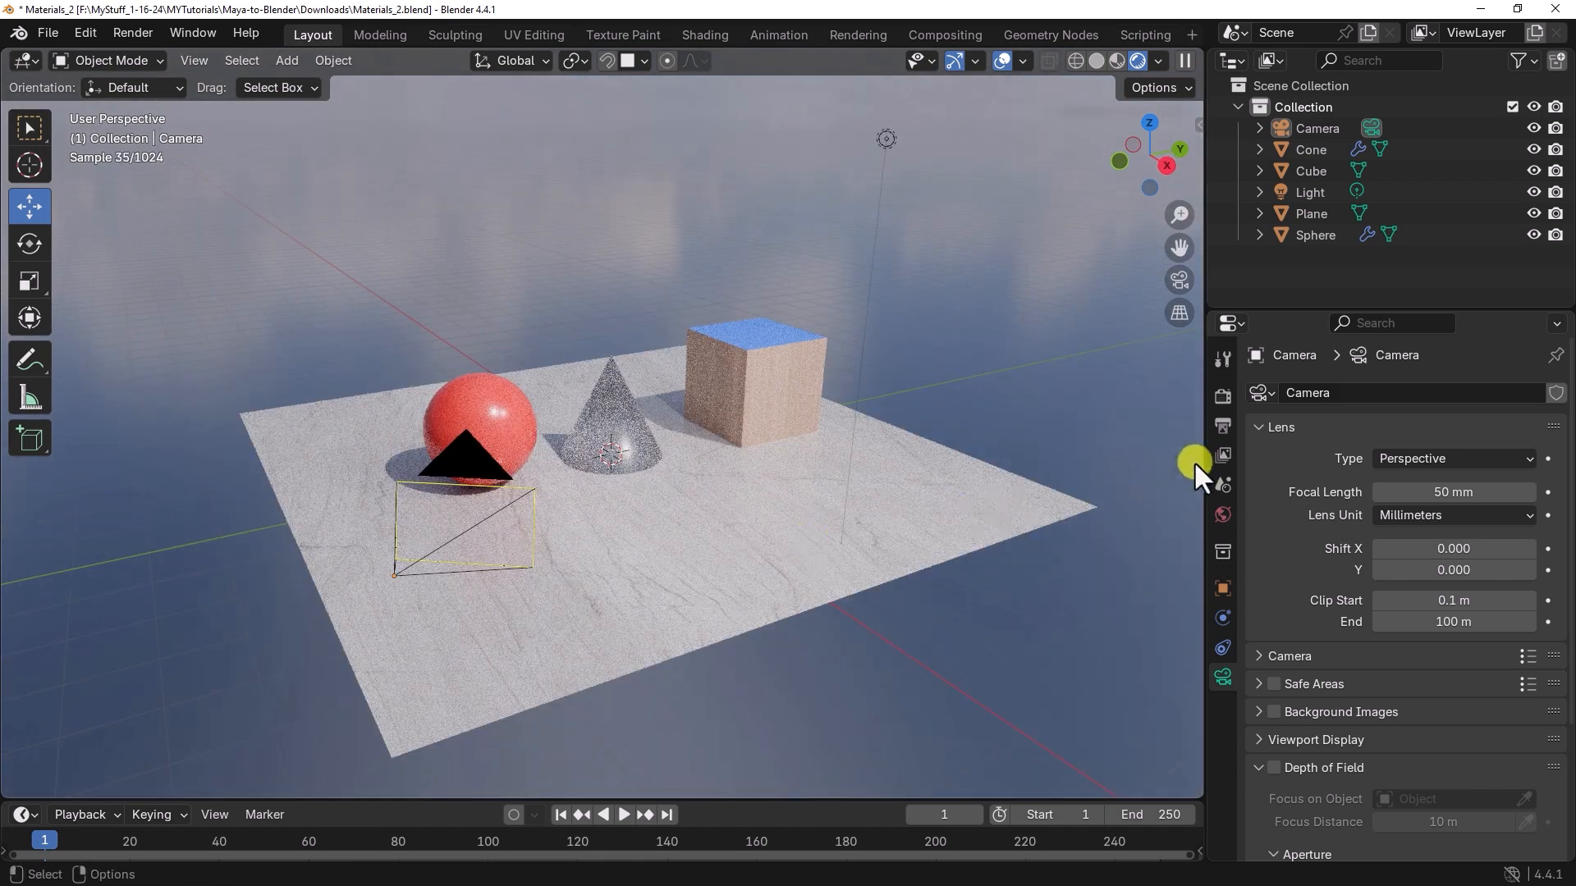
Step: Review the Cycles sampling and output format settings, and render the active scene as a still image
click(1221, 395)
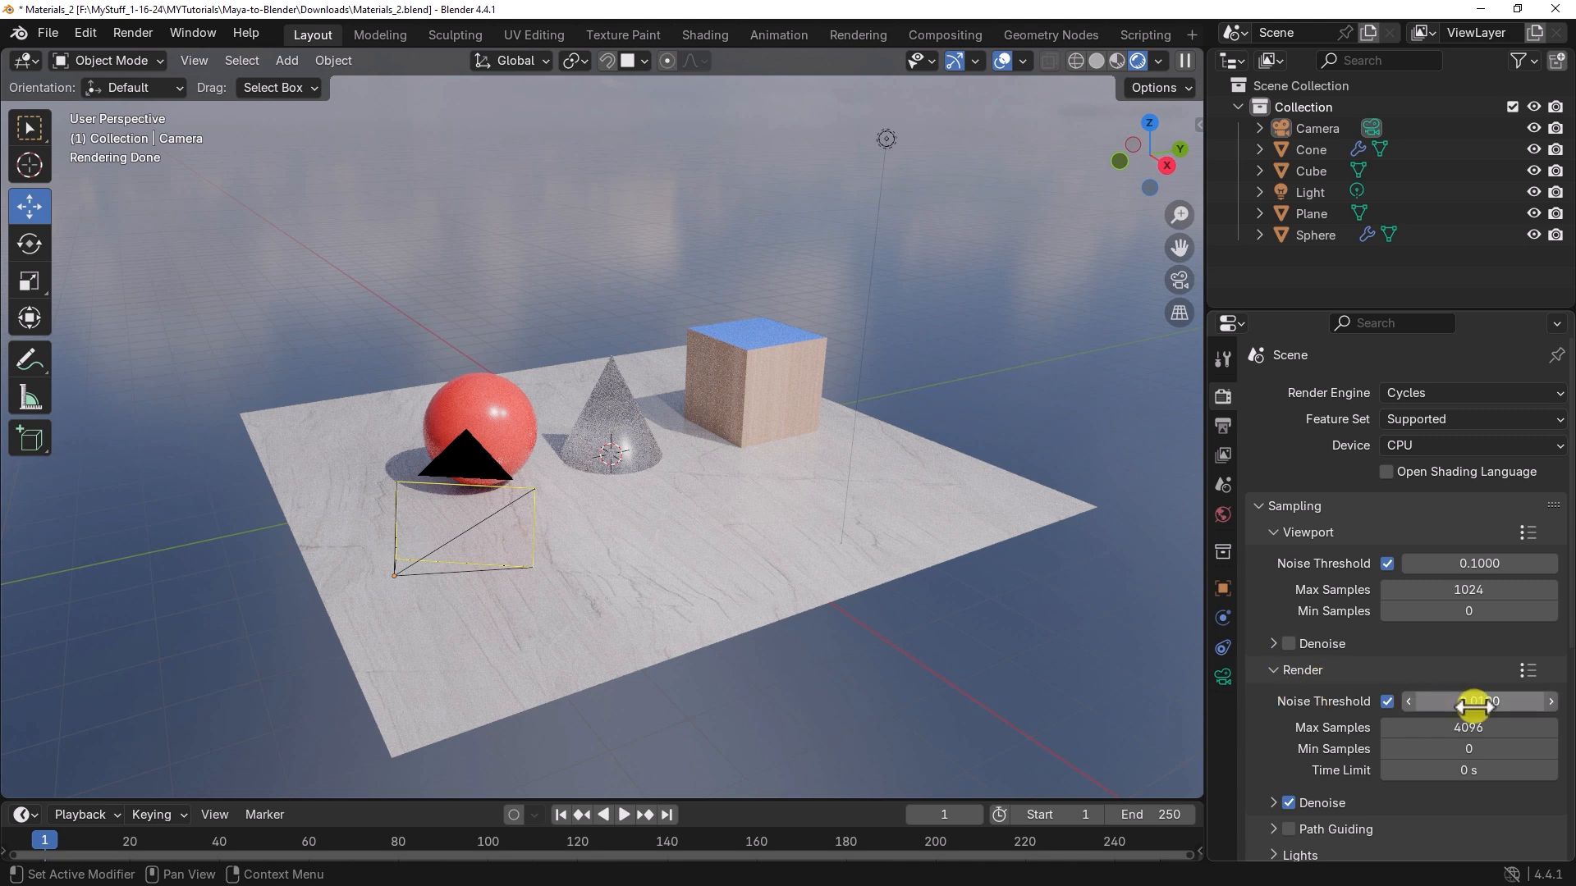
click(1223, 426)
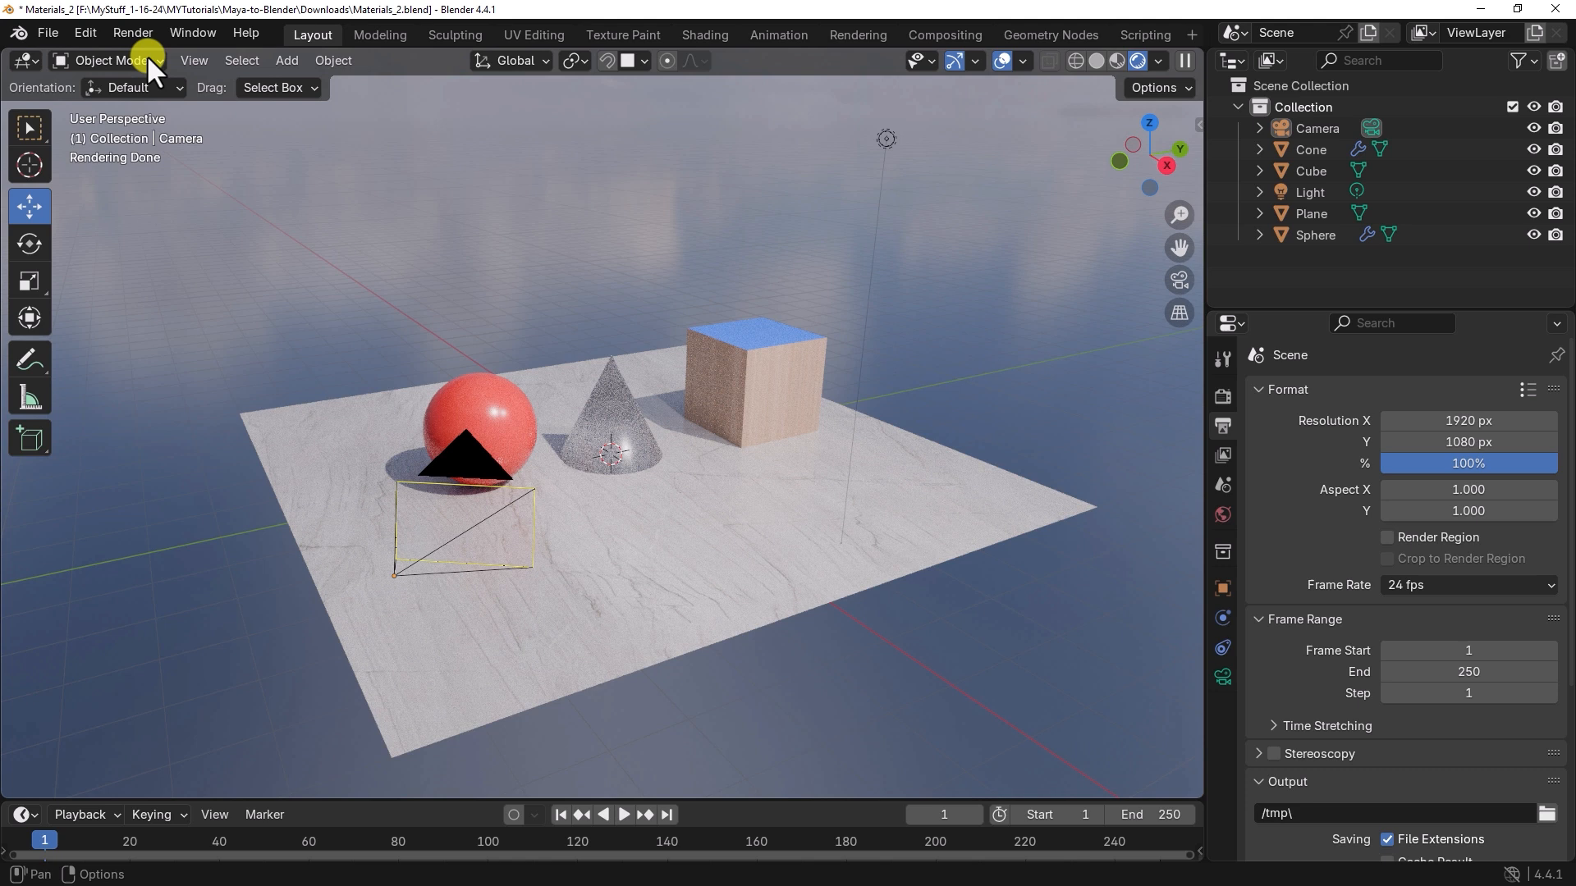
click(131, 33)
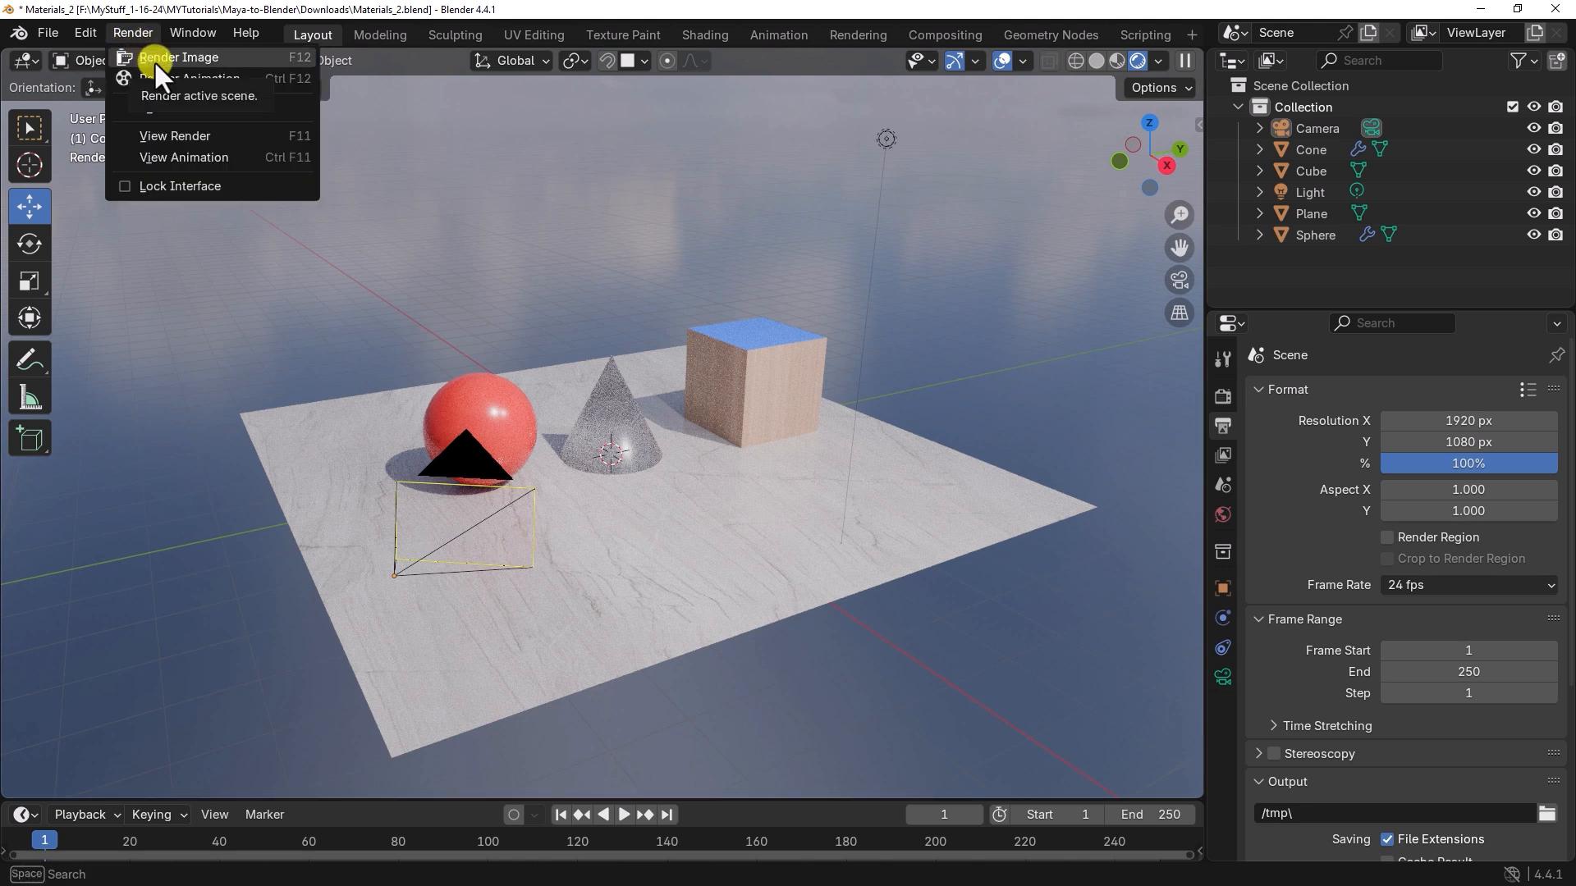
click(154, 58)
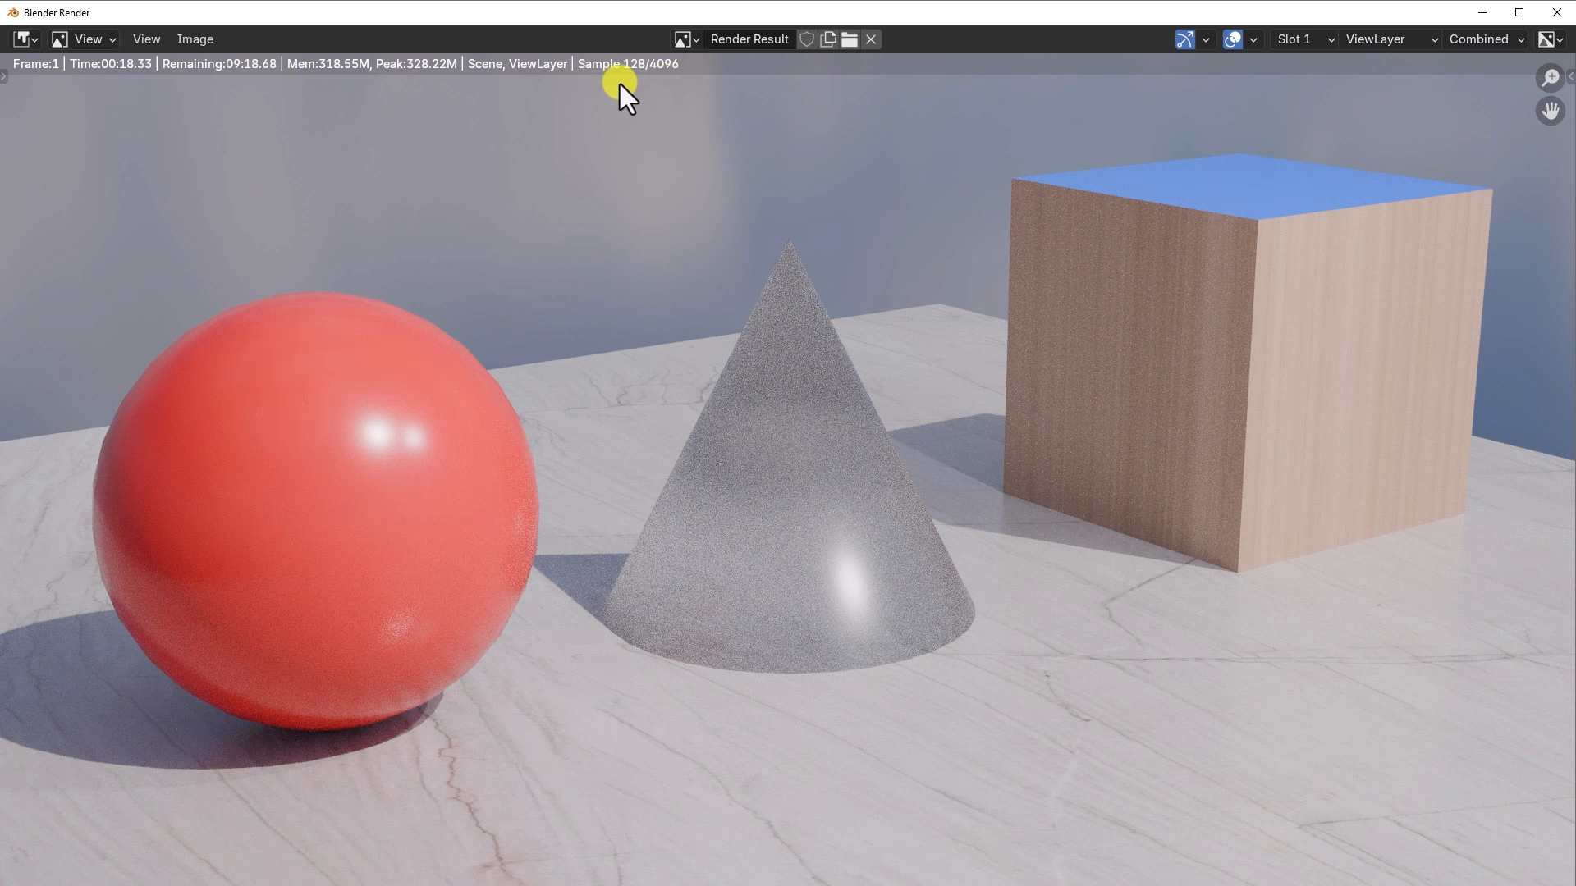
Step: Reduce the render window to a smaller floating size and zoom out until the whole image fits
double_click(588, 14)
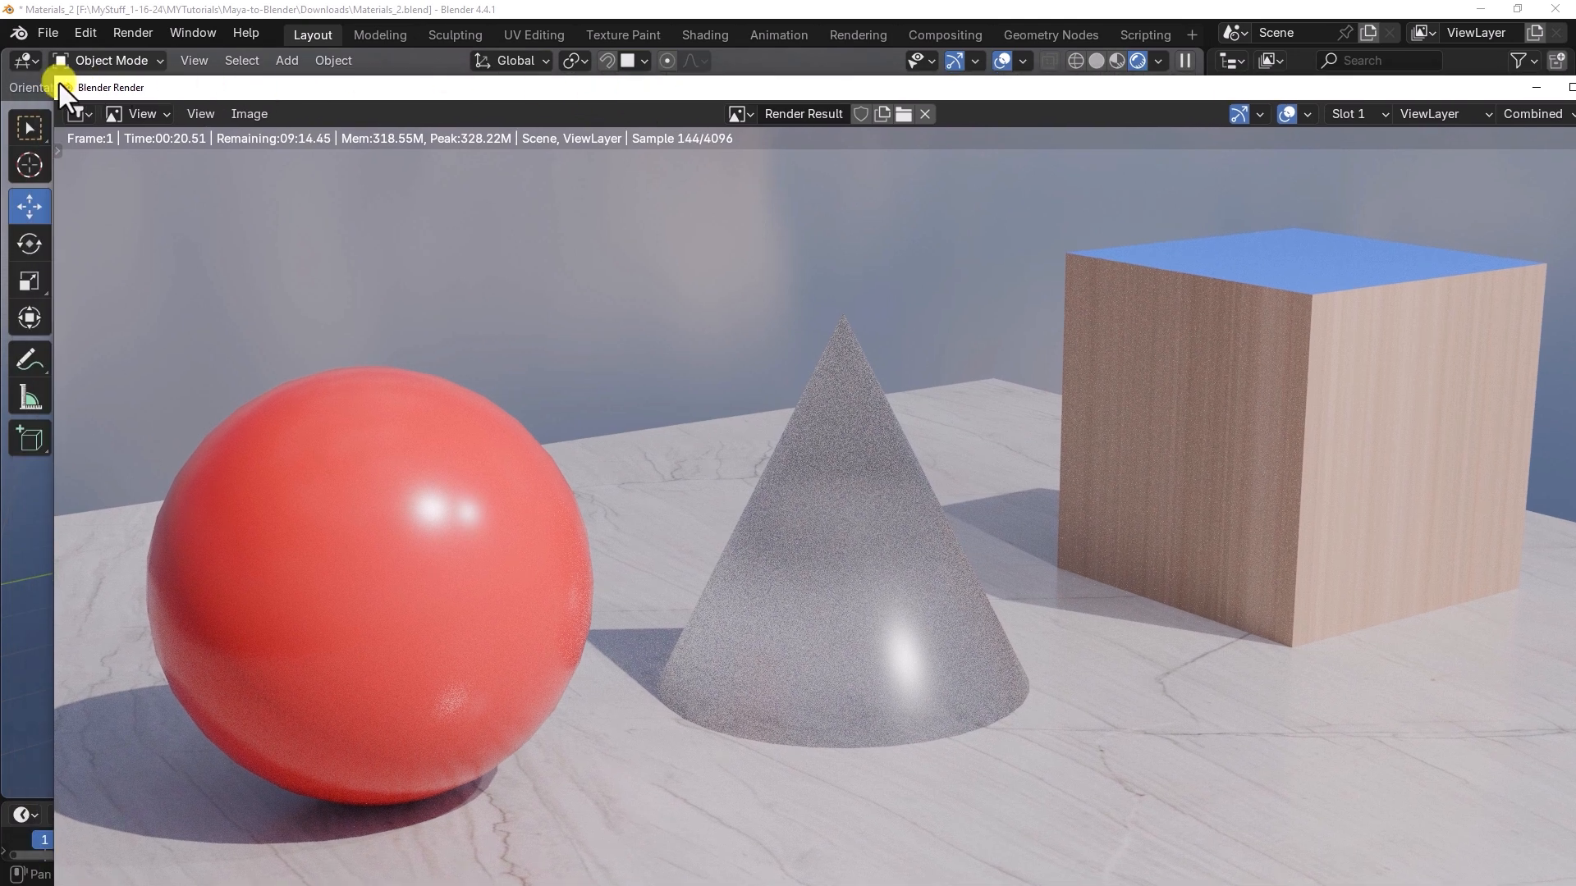
drag(59, 82, 525, 239)
scroll(829, 443, down, 4)
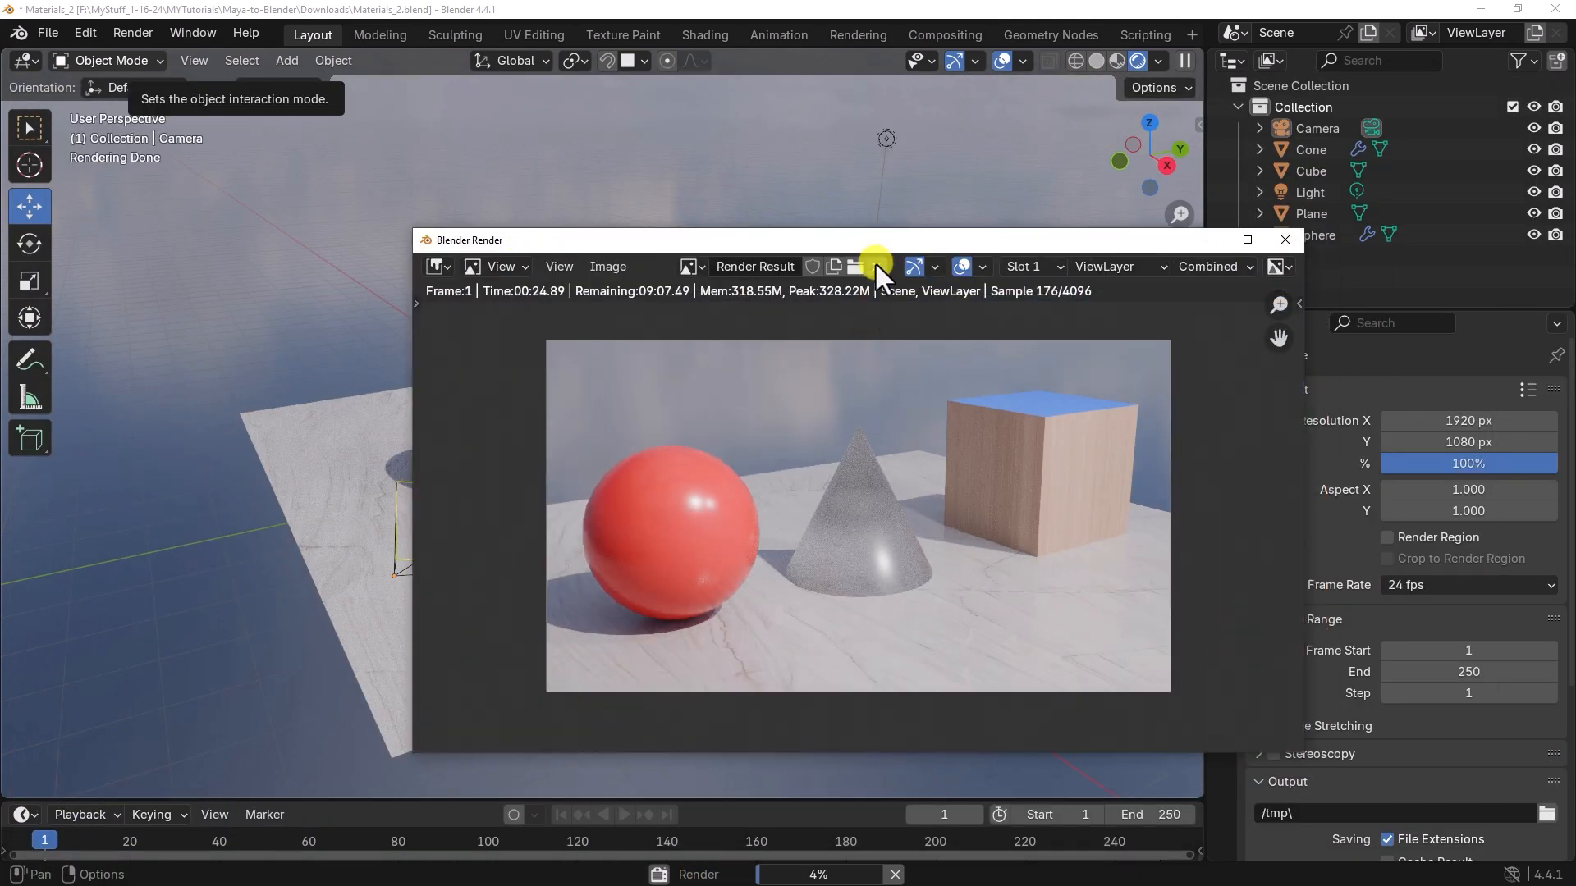
drag(878, 242, 914, 202)
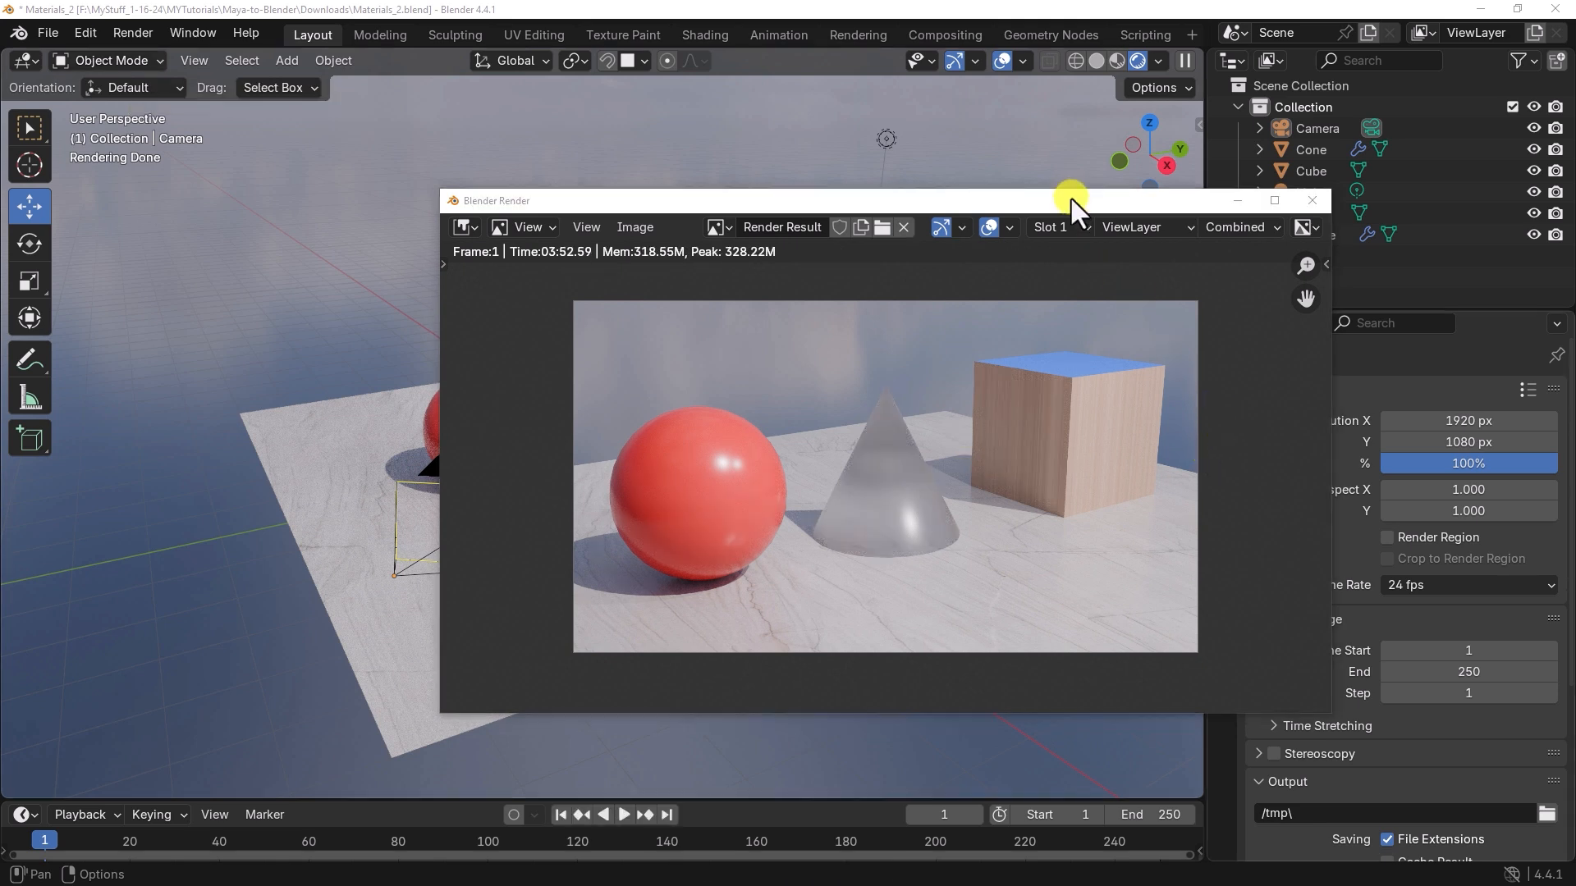
Step: Maximize the render window and examine the finished image at 1:1 zoom
drag(1071, 199, 876, 162)
click(1080, 165)
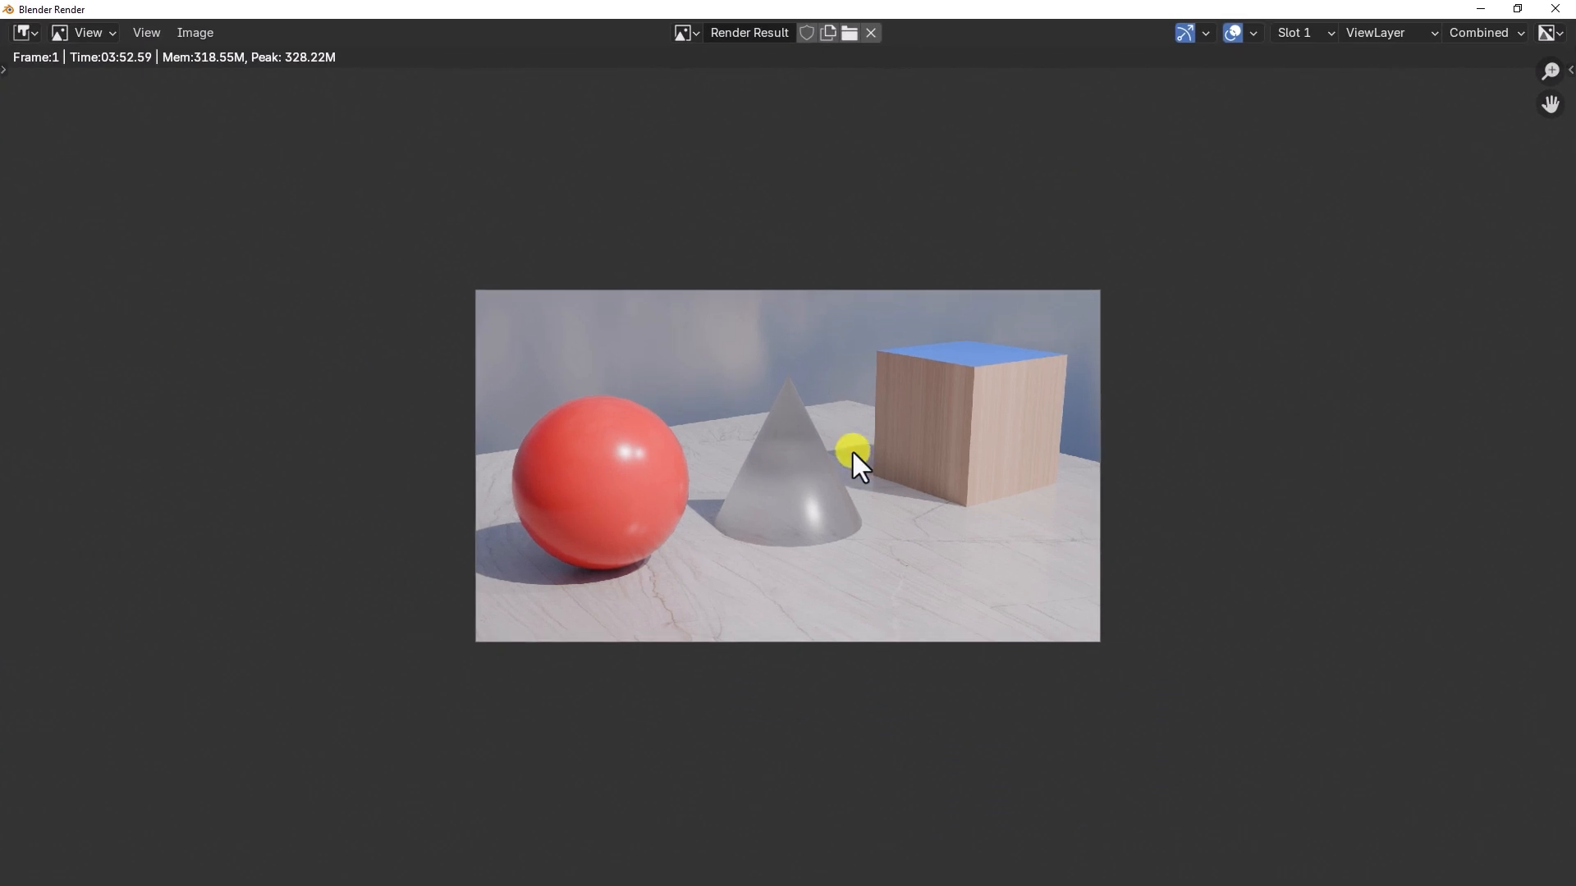
key(KP_1)
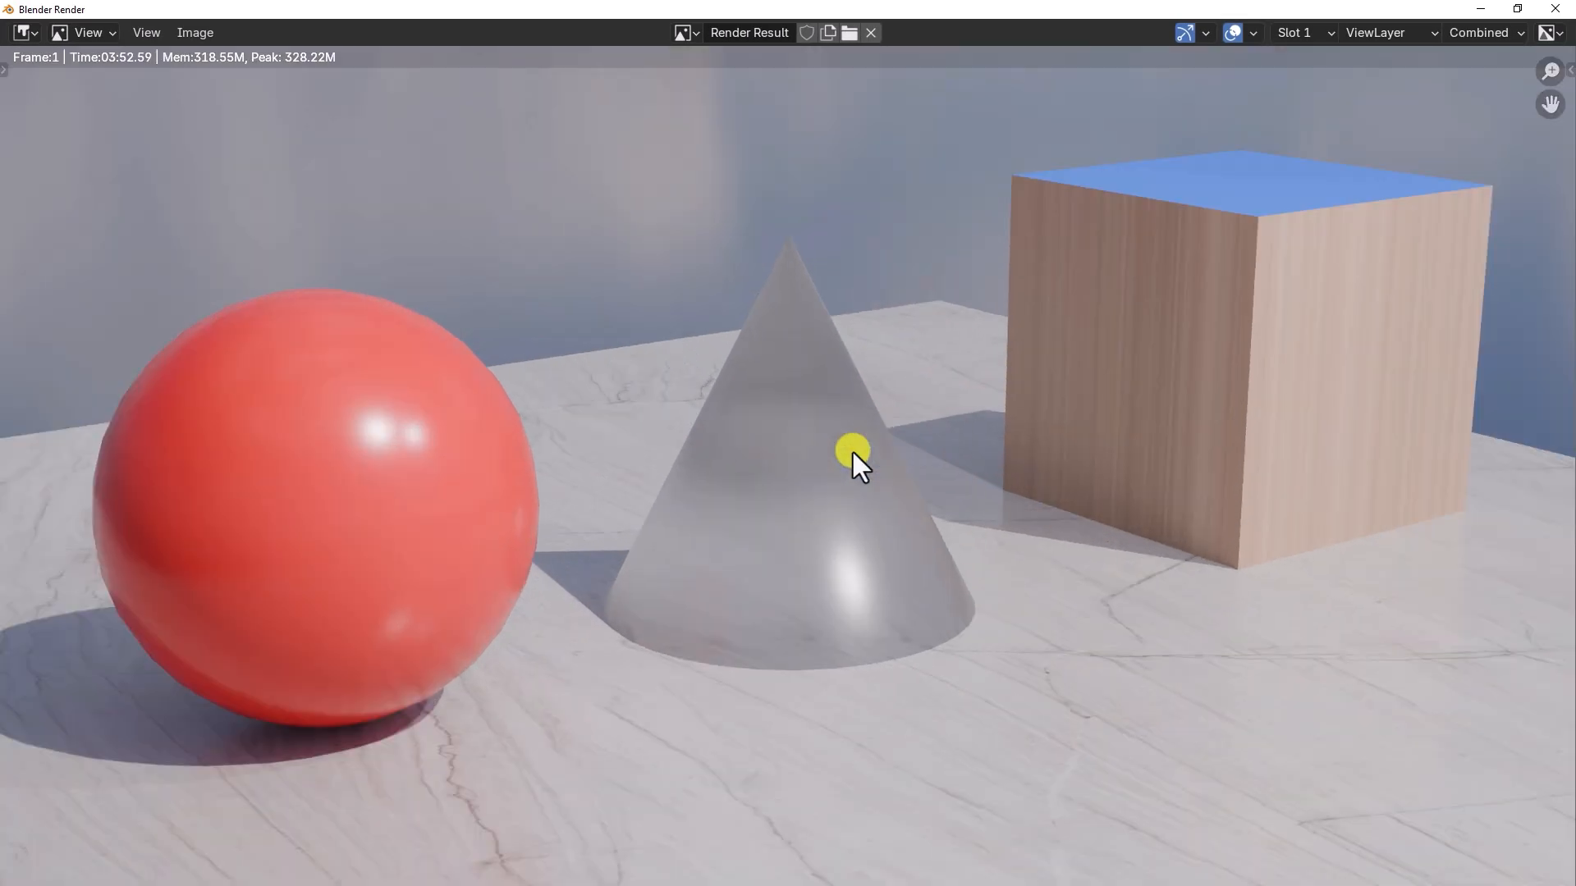